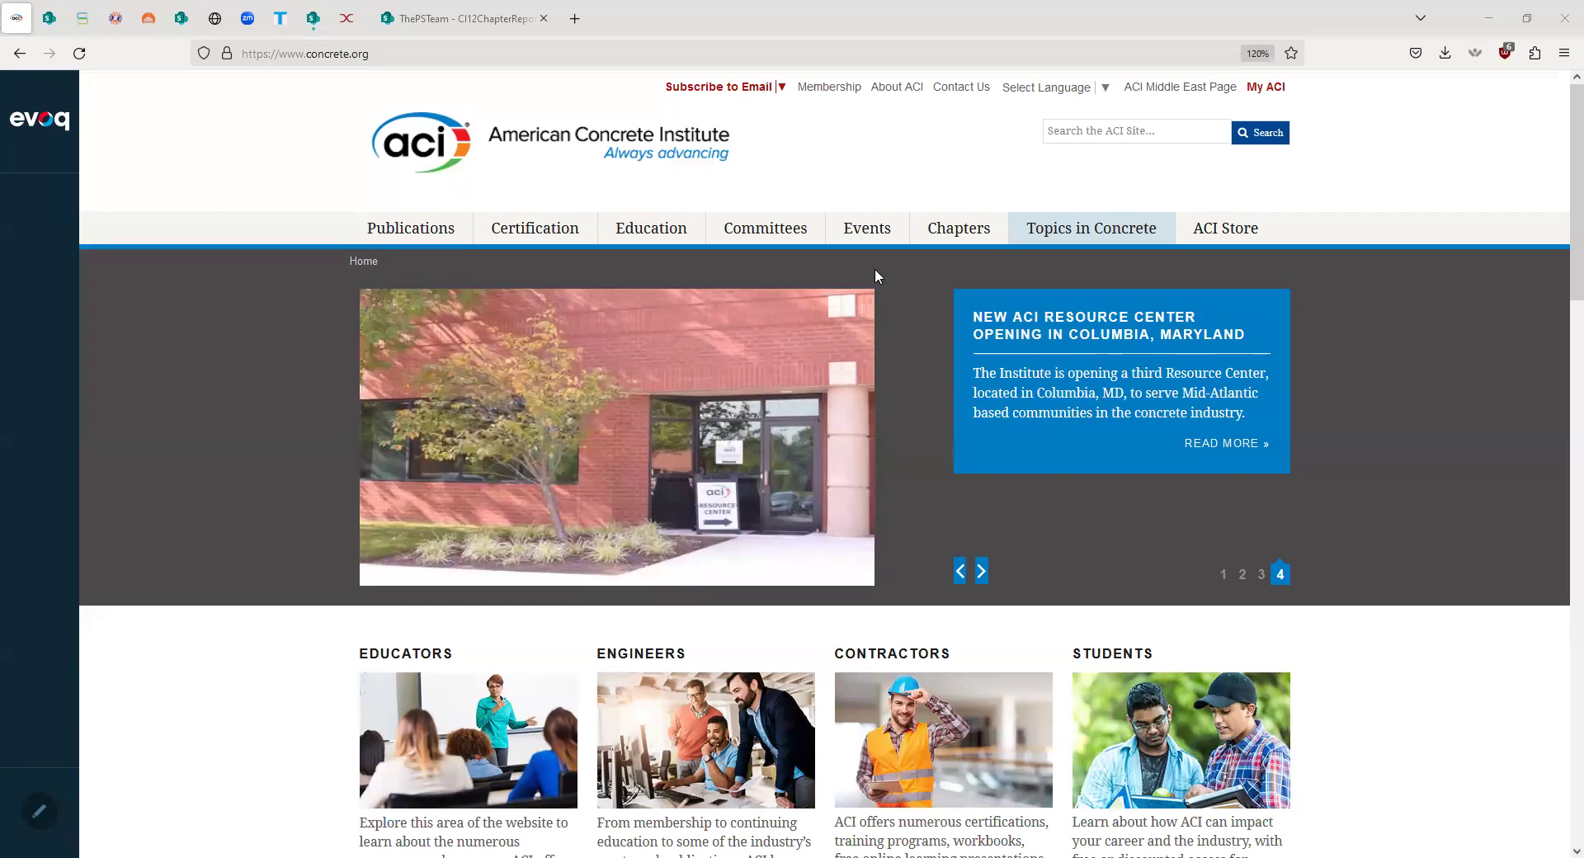
- Open the Student Portal from the Education menu on concrete.org and browse its student resources
{"action": "mouse_move", "coordinate": [659, 237]}
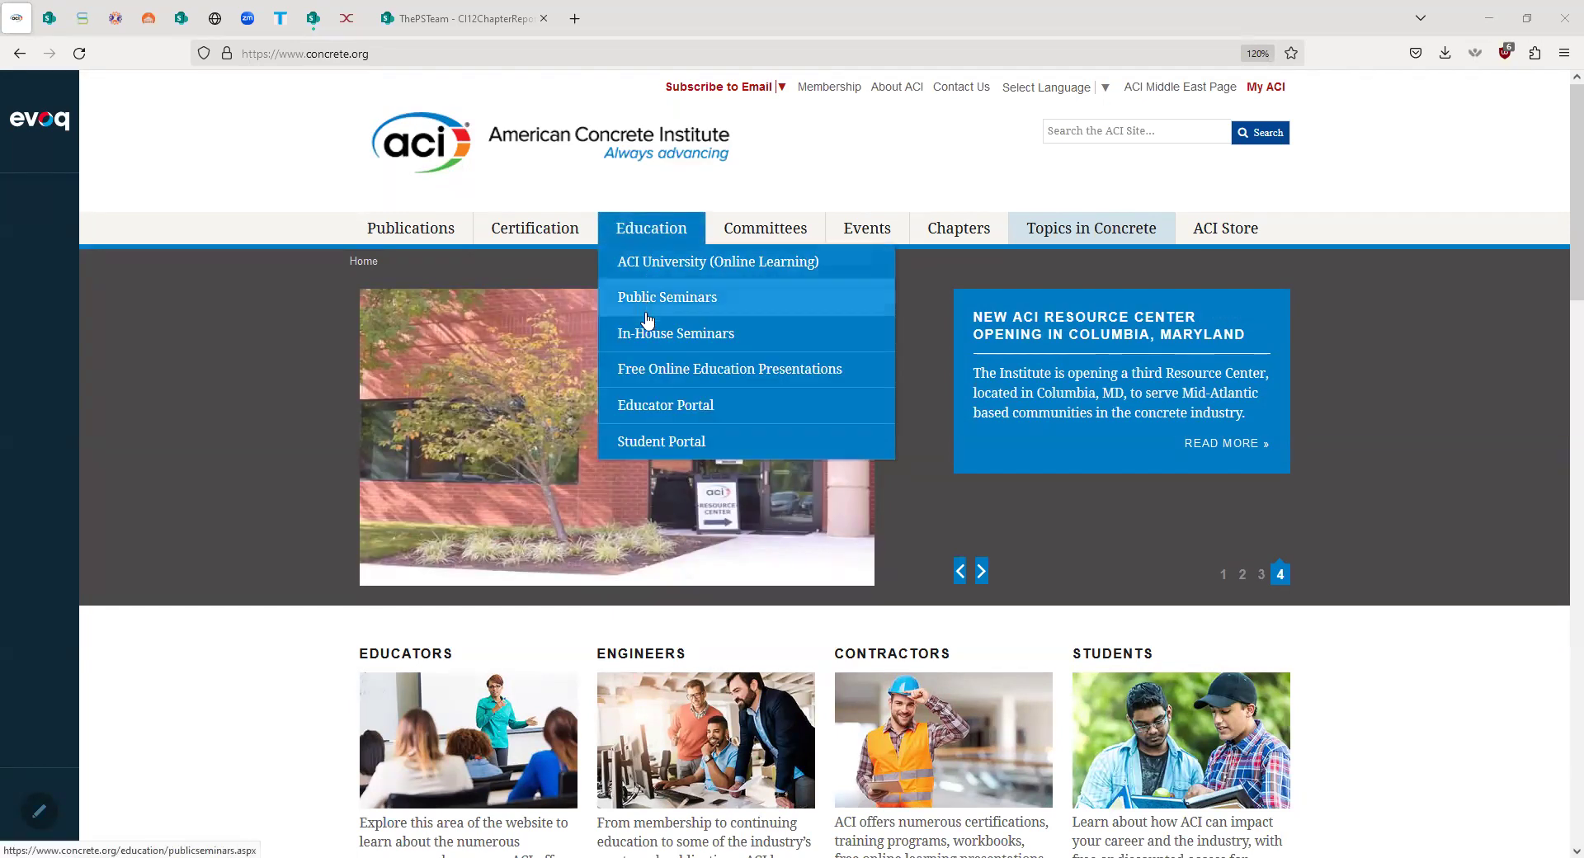
{"action": "left_click", "coordinate": [648, 444]}
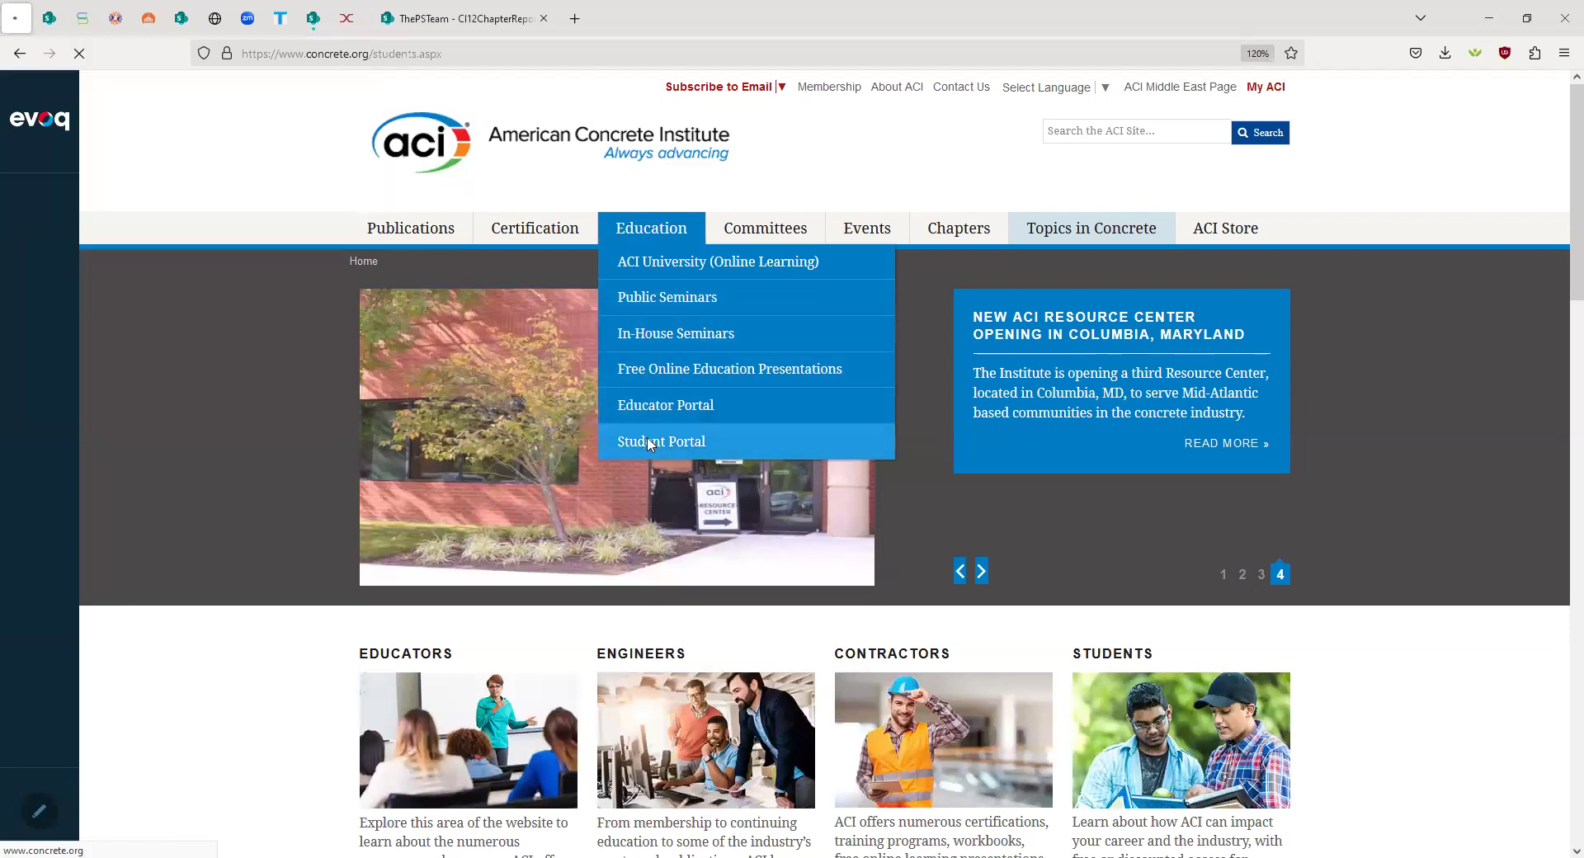
{"action": "scroll", "coordinate": [573, 416], "scroll_direction": "down", "scroll_amount": 1}
{"action": "scroll", "coordinate": [573, 417], "scroll_direction": "down", "scroll_amount": 1}
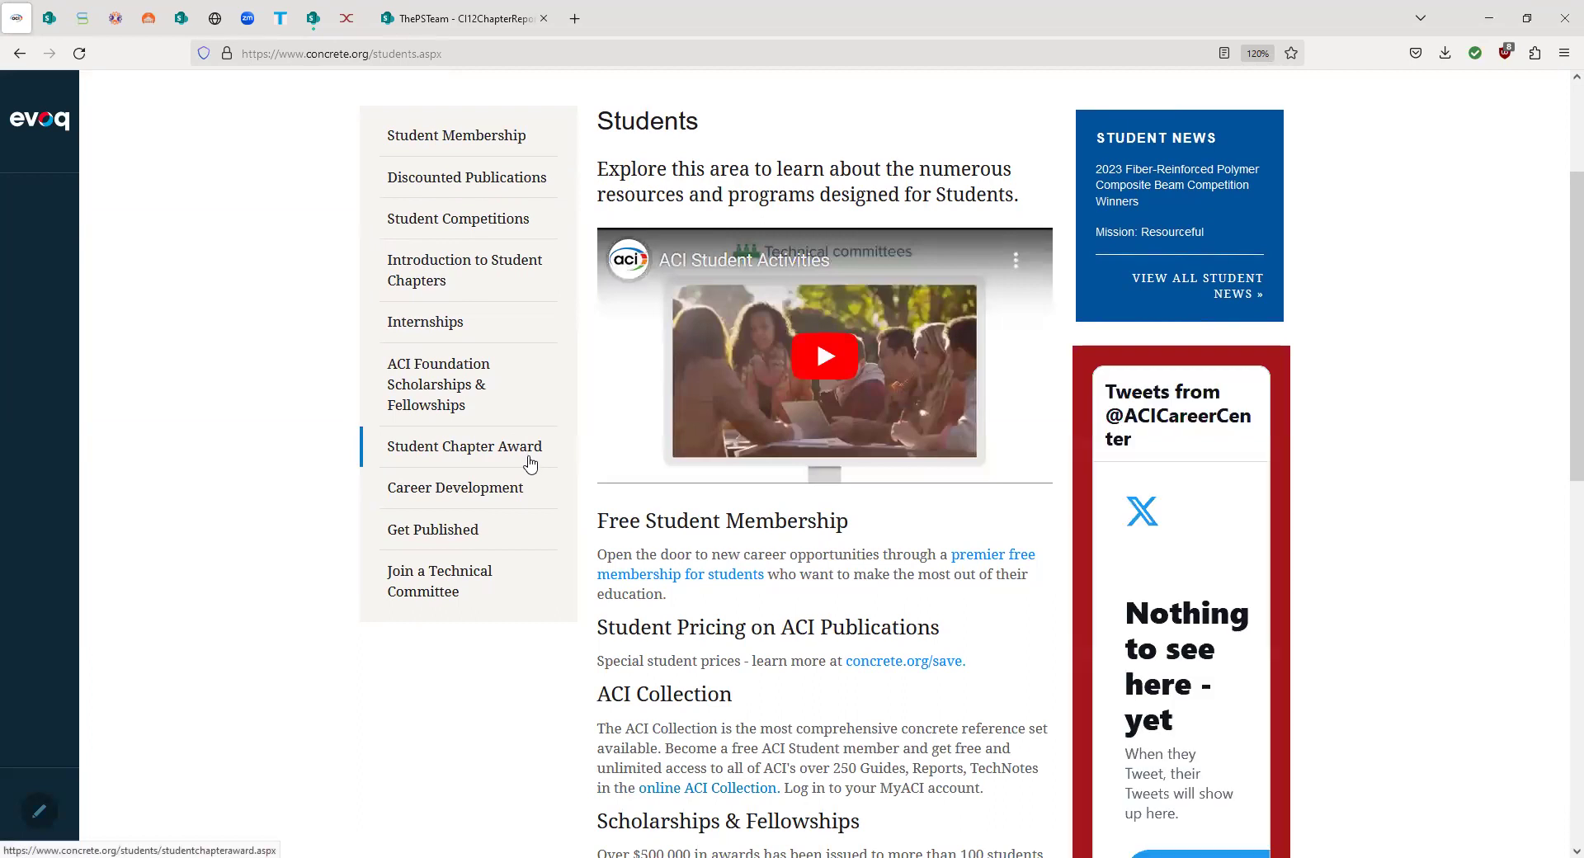
- Open the Student Chapter Award page and highlight the December 15 annual report deadline
{"action": "left_click", "coordinate": [504, 450]}
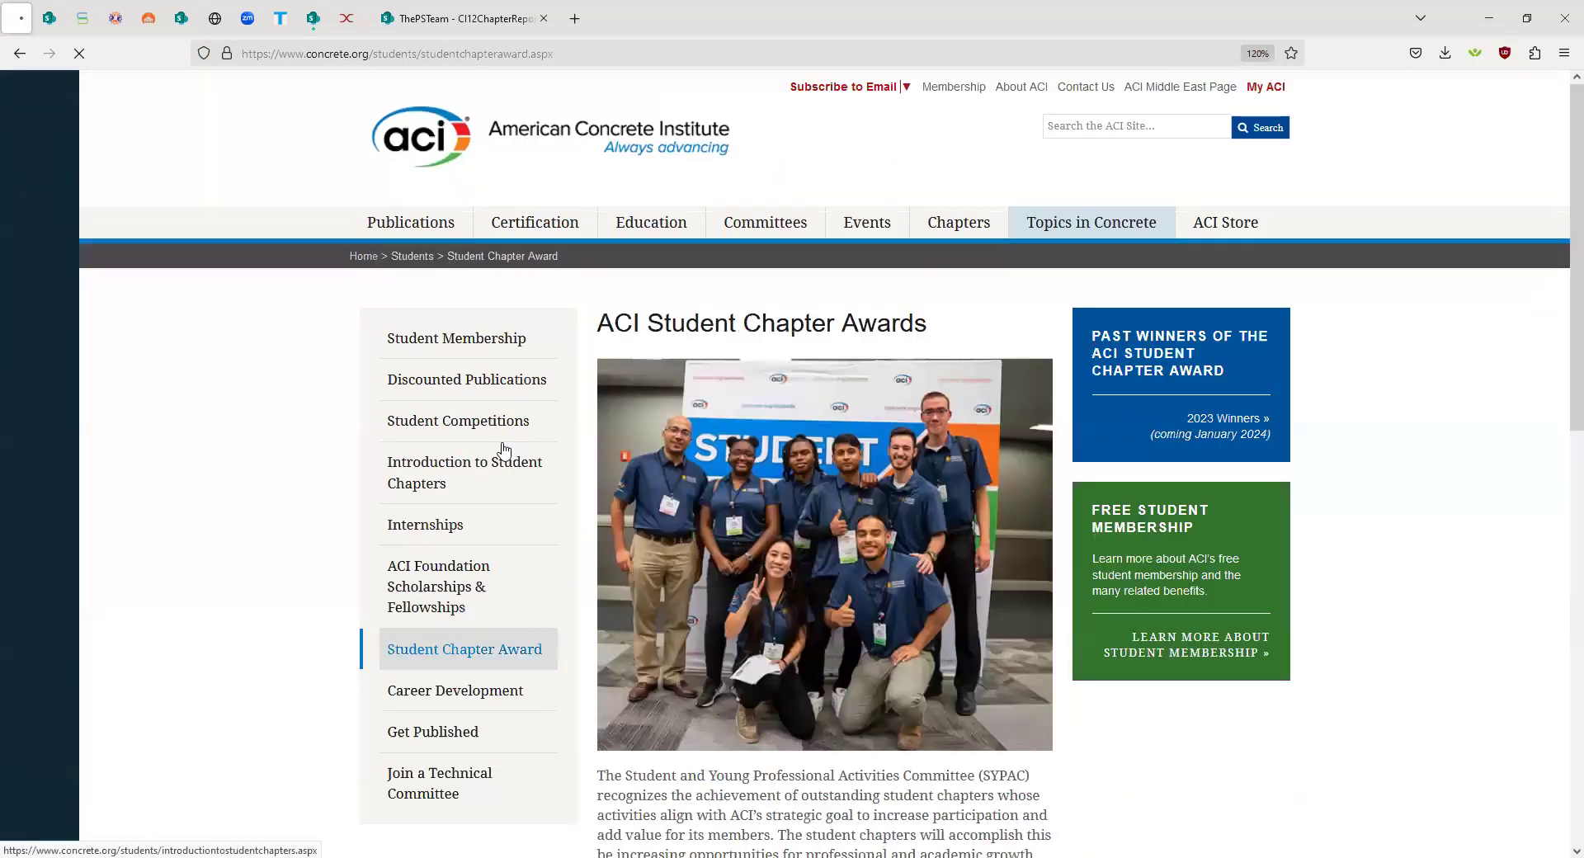
{"action": "scroll", "coordinate": [807, 413], "scroll_direction": "down", "scroll_amount": 5}
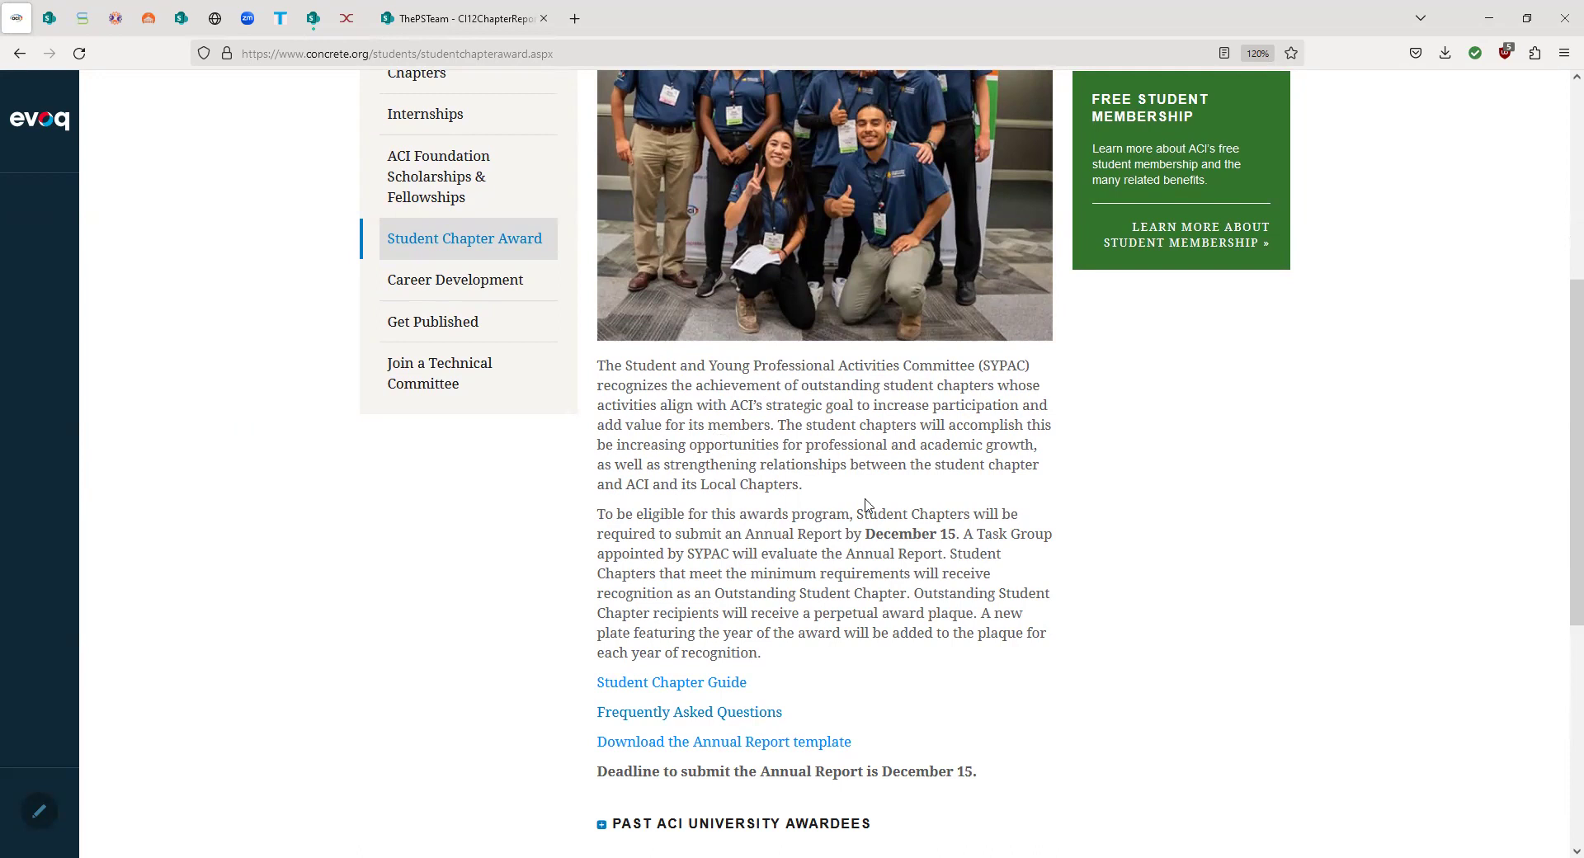
{"action": "left_click_drag", "start_coordinate": [863, 536], "coordinate": [957, 532]}
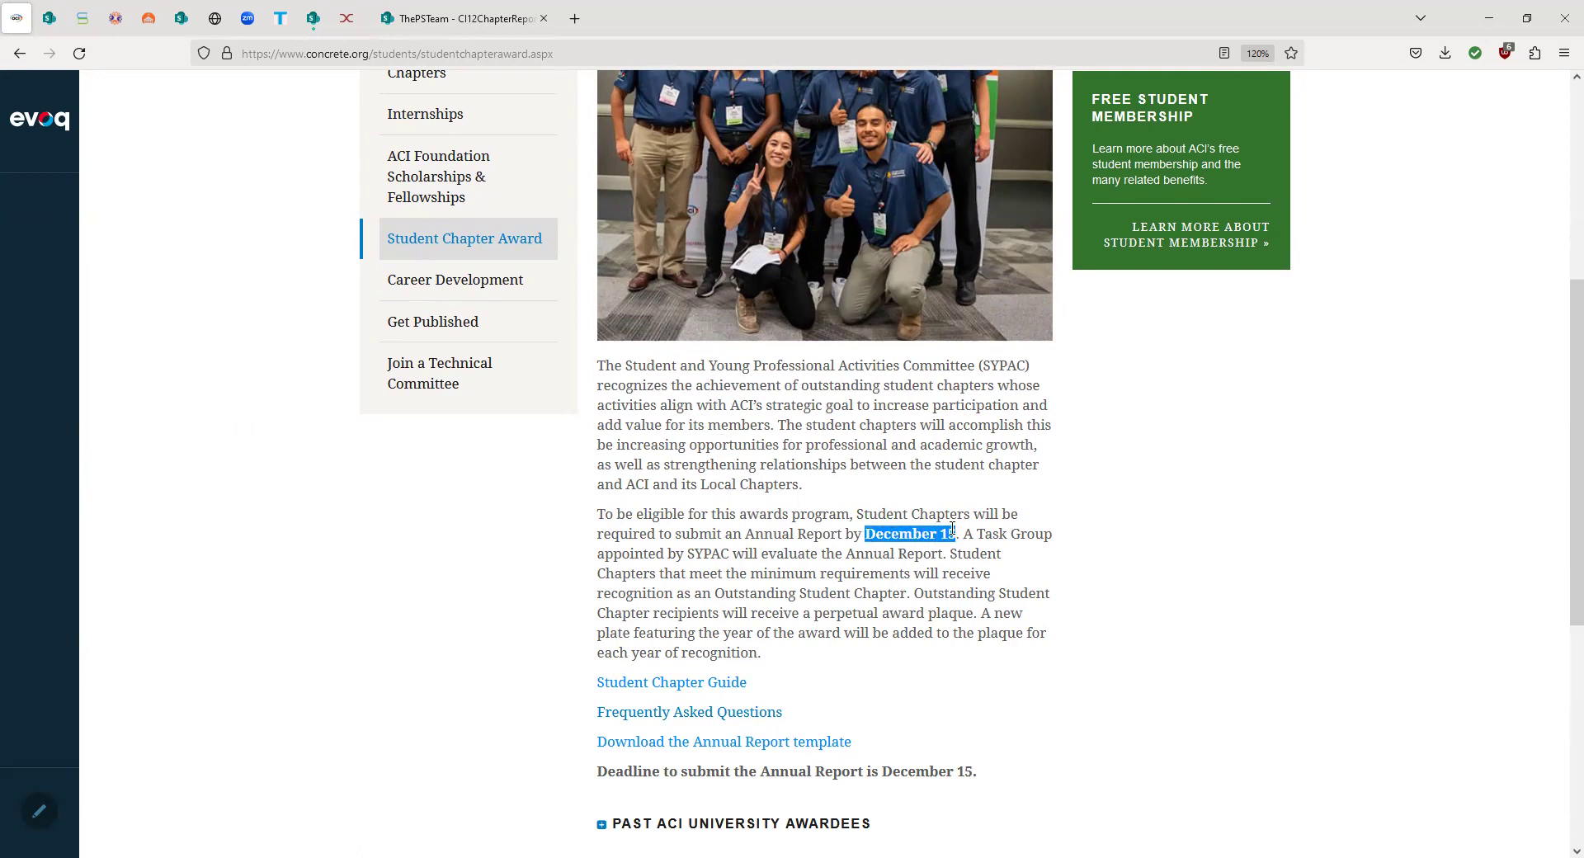
{"action": "scroll", "coordinate": [924, 527], "scroll_direction": "down", "scroll_amount": 2}
{"action": "scroll", "coordinate": [925, 526], "scroll_direction": "down", "scroll_amount": 1}
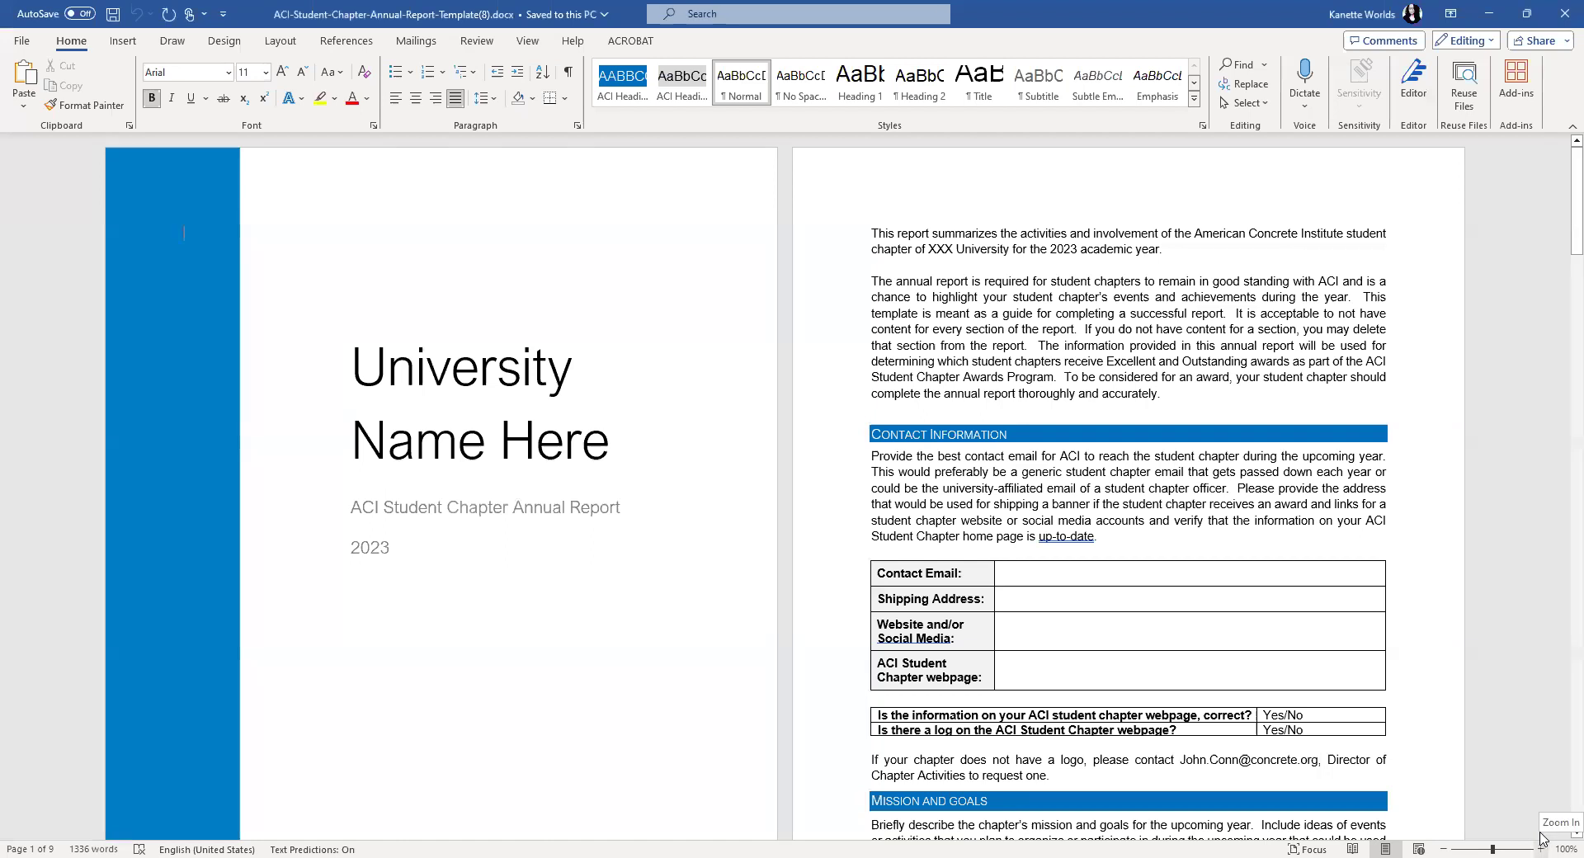
- Raise the document zoom from 100% to 120%
{"action": "double_click", "coordinate": [1540, 839]}
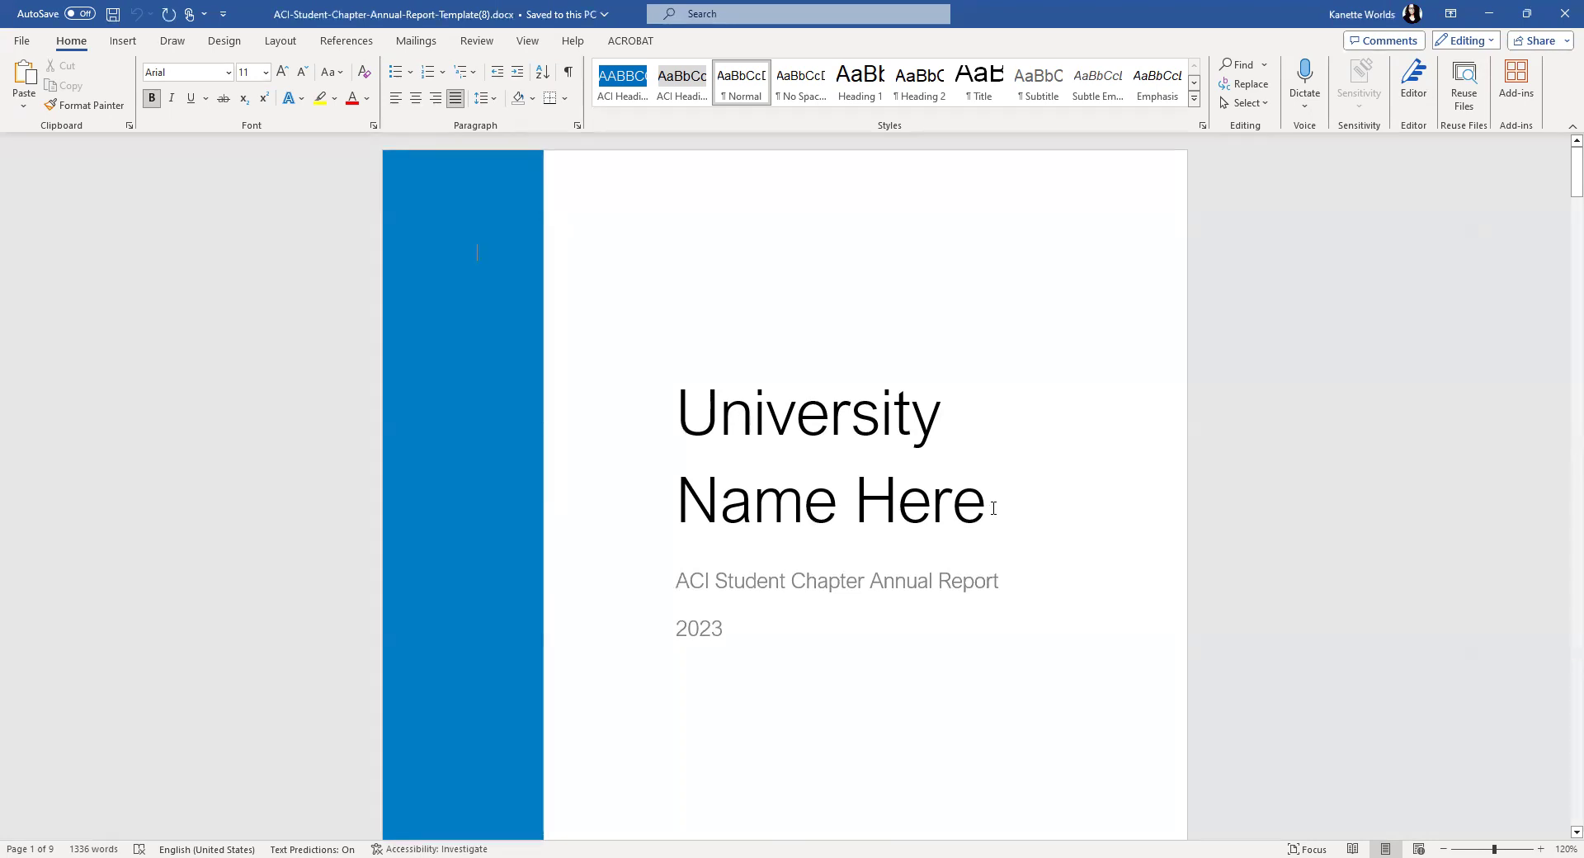
- Replace the 'University Name Here' cover title with 'Universite de Sherbrooke'
{"action": "left_click", "coordinate": [992, 506]}
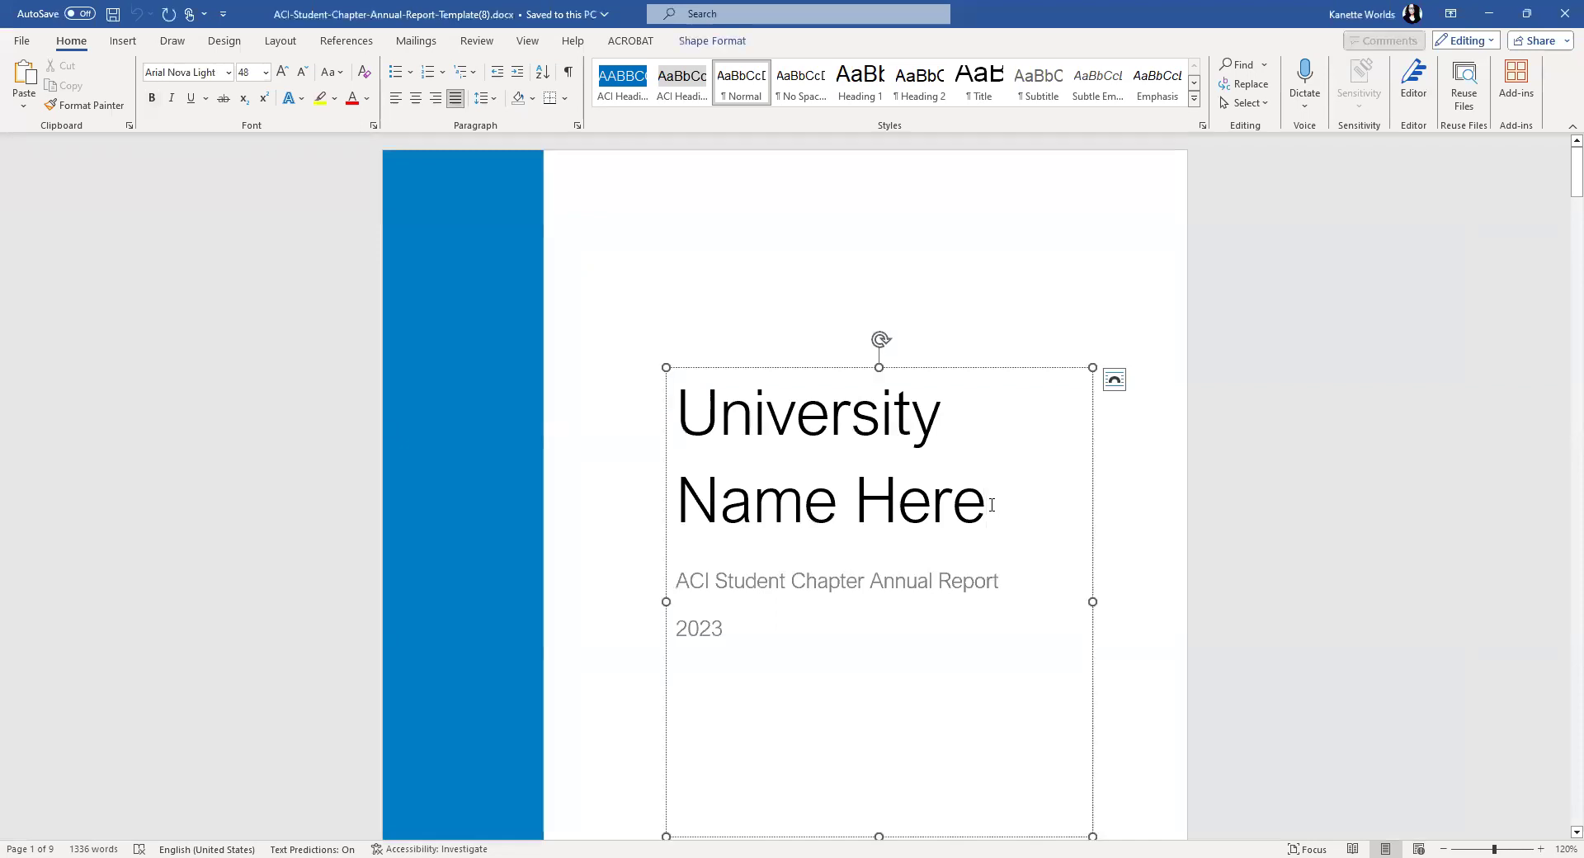
{"action": "left_click_drag", "start_coordinate": [993, 506], "coordinate": [715, 447]}
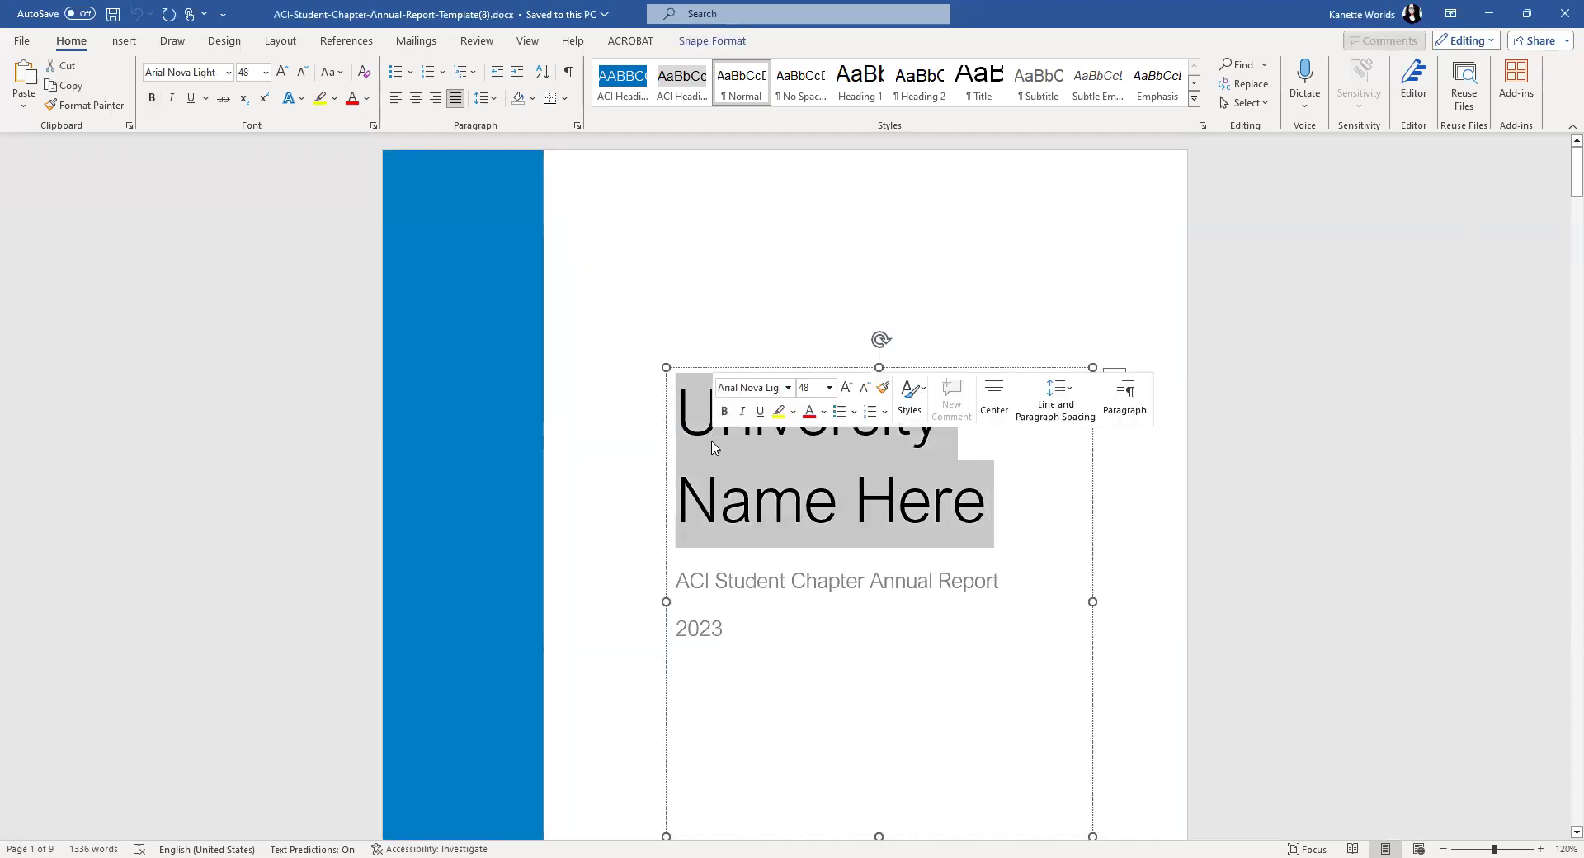
{"action": "left_click", "coordinate": [809, 312]}
{"action": "left_click_drag", "start_coordinate": [989, 508], "coordinate": [668, 423]}
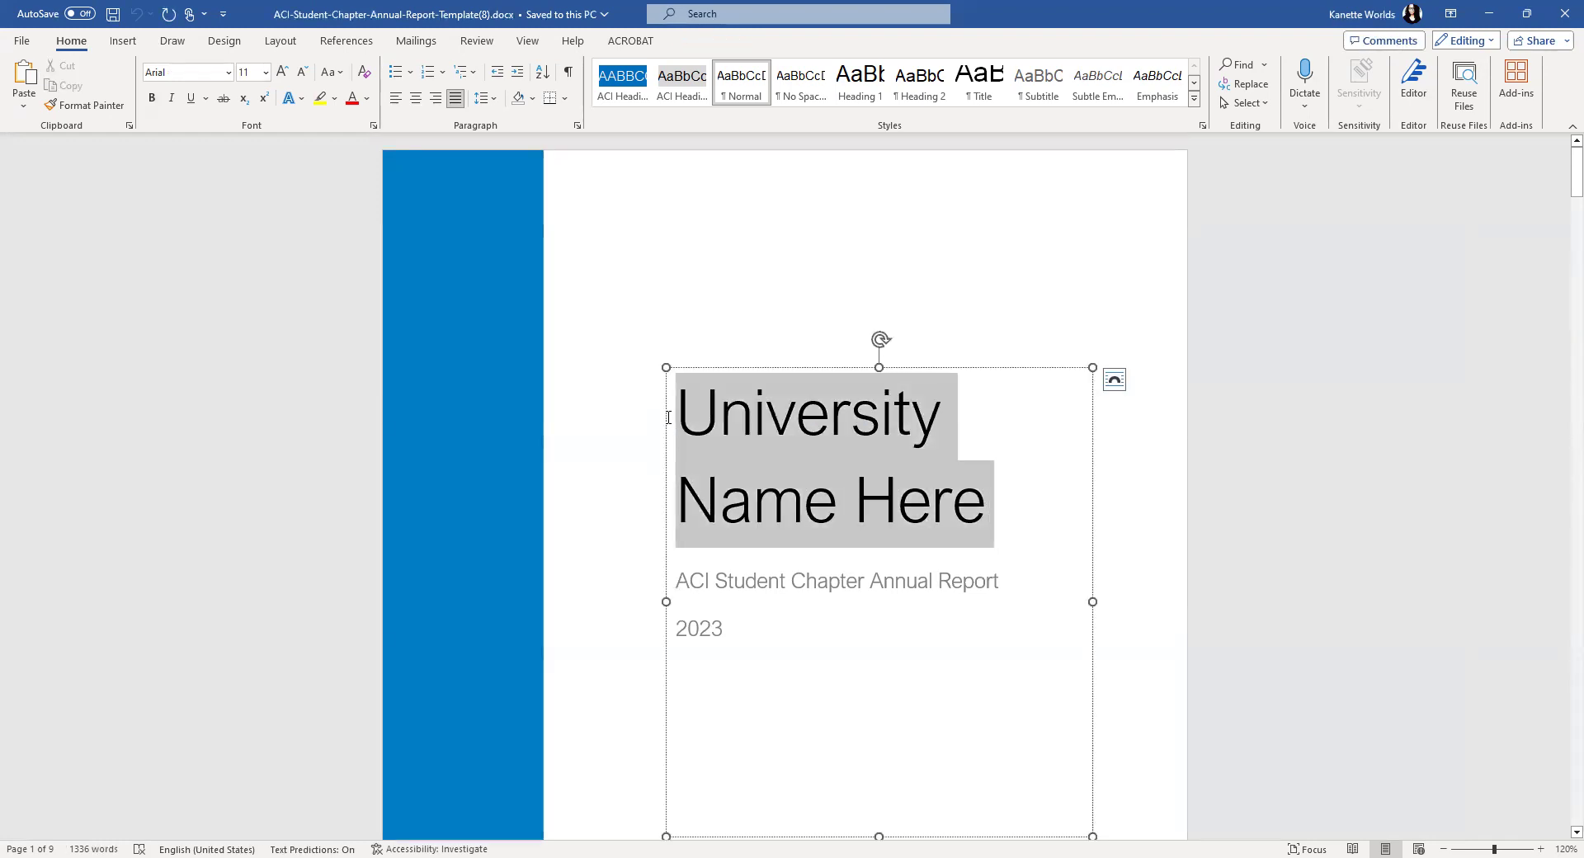
{"action": "type", "text": "Unive"}
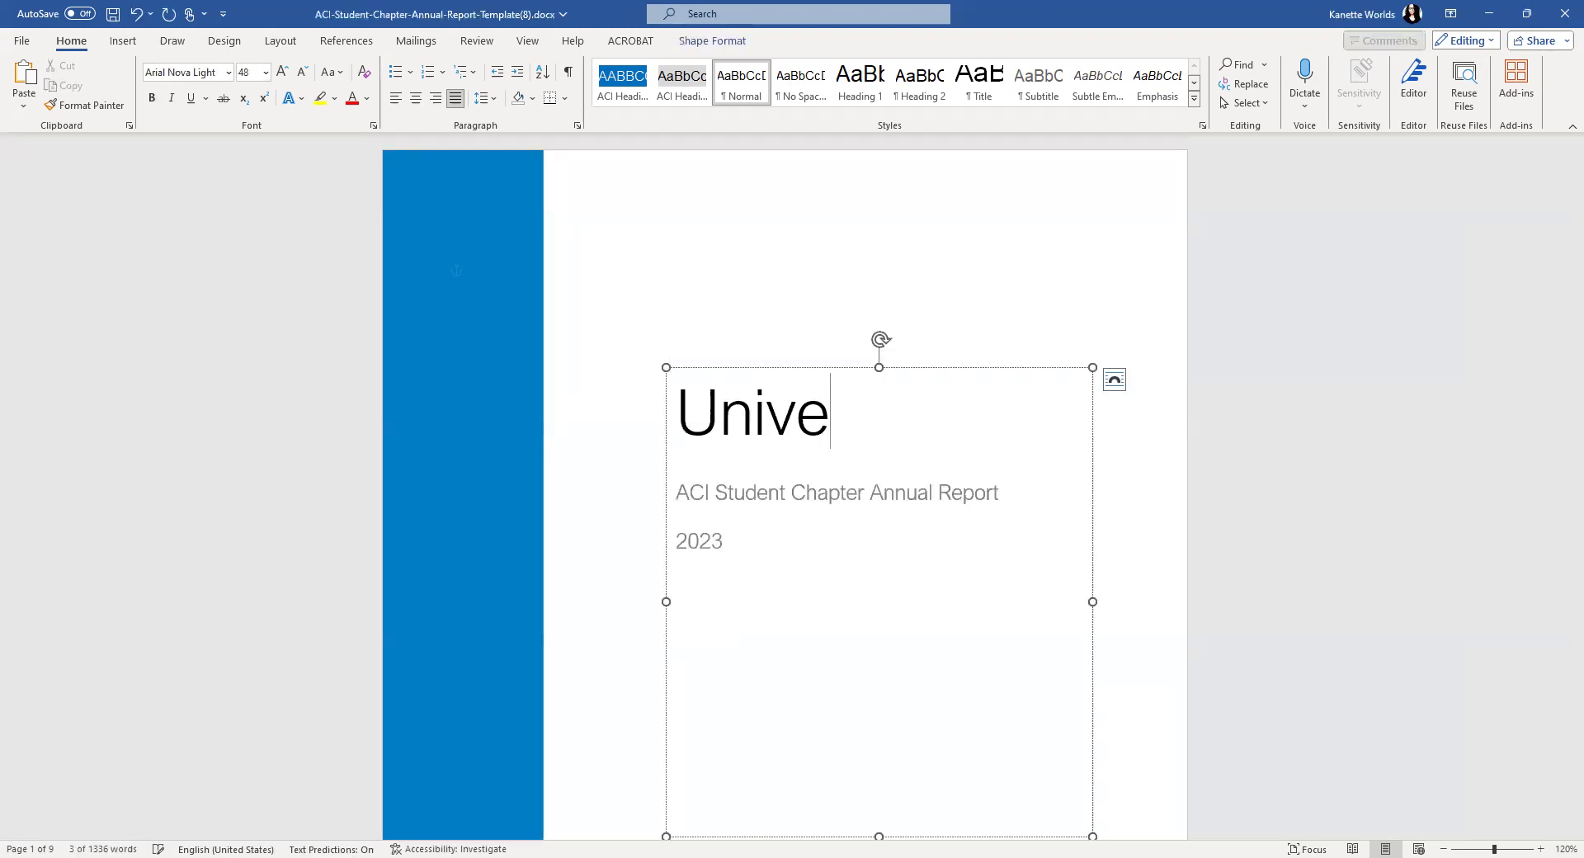
{"action": "type", "text": "rsite"}
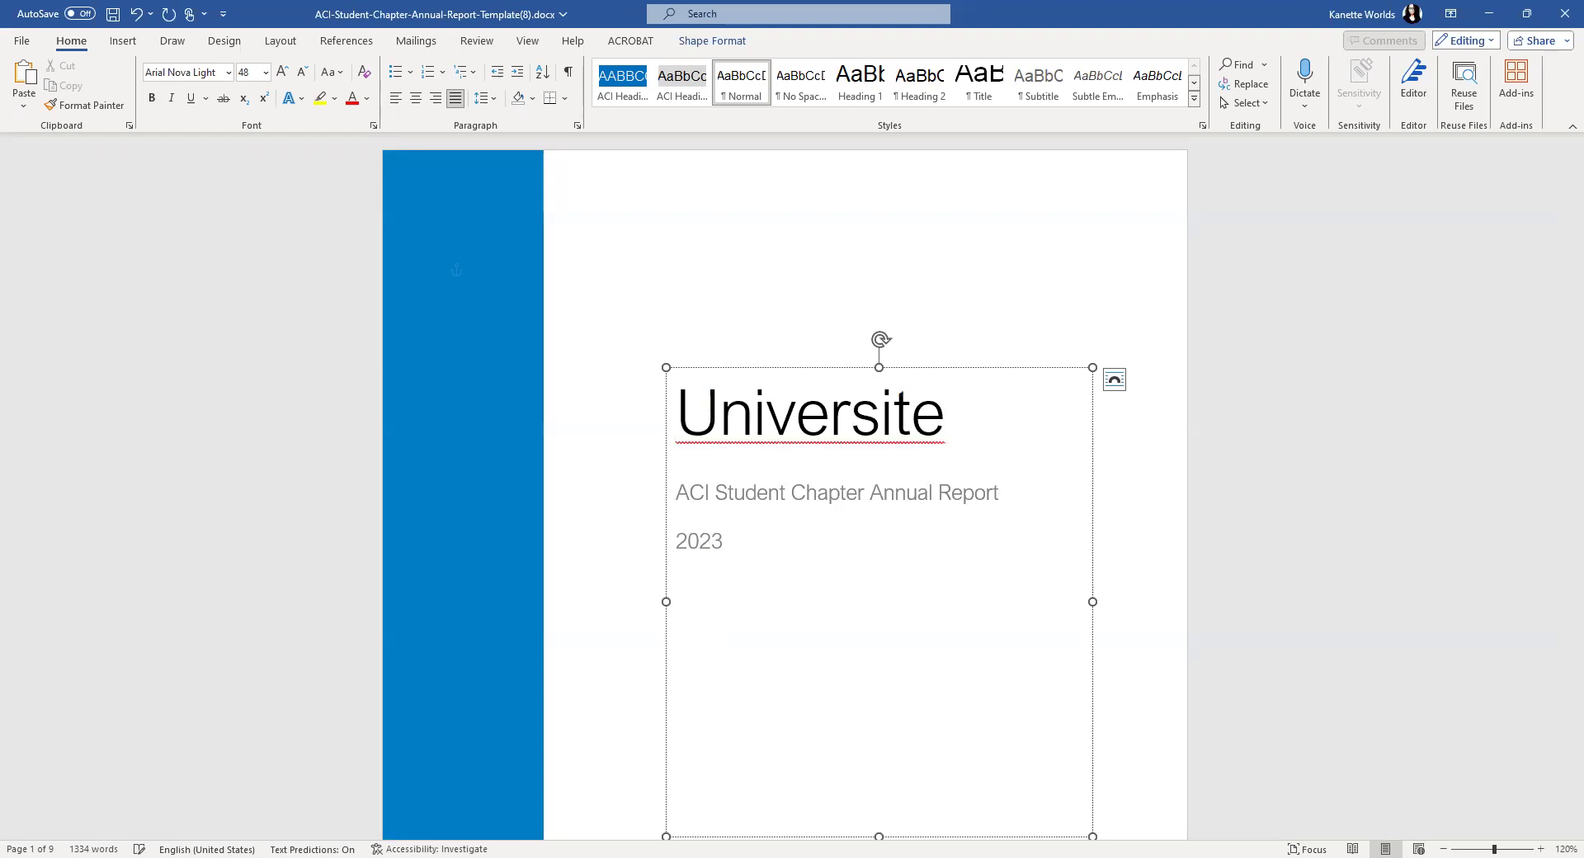
{"action": "type", "text": " de "}
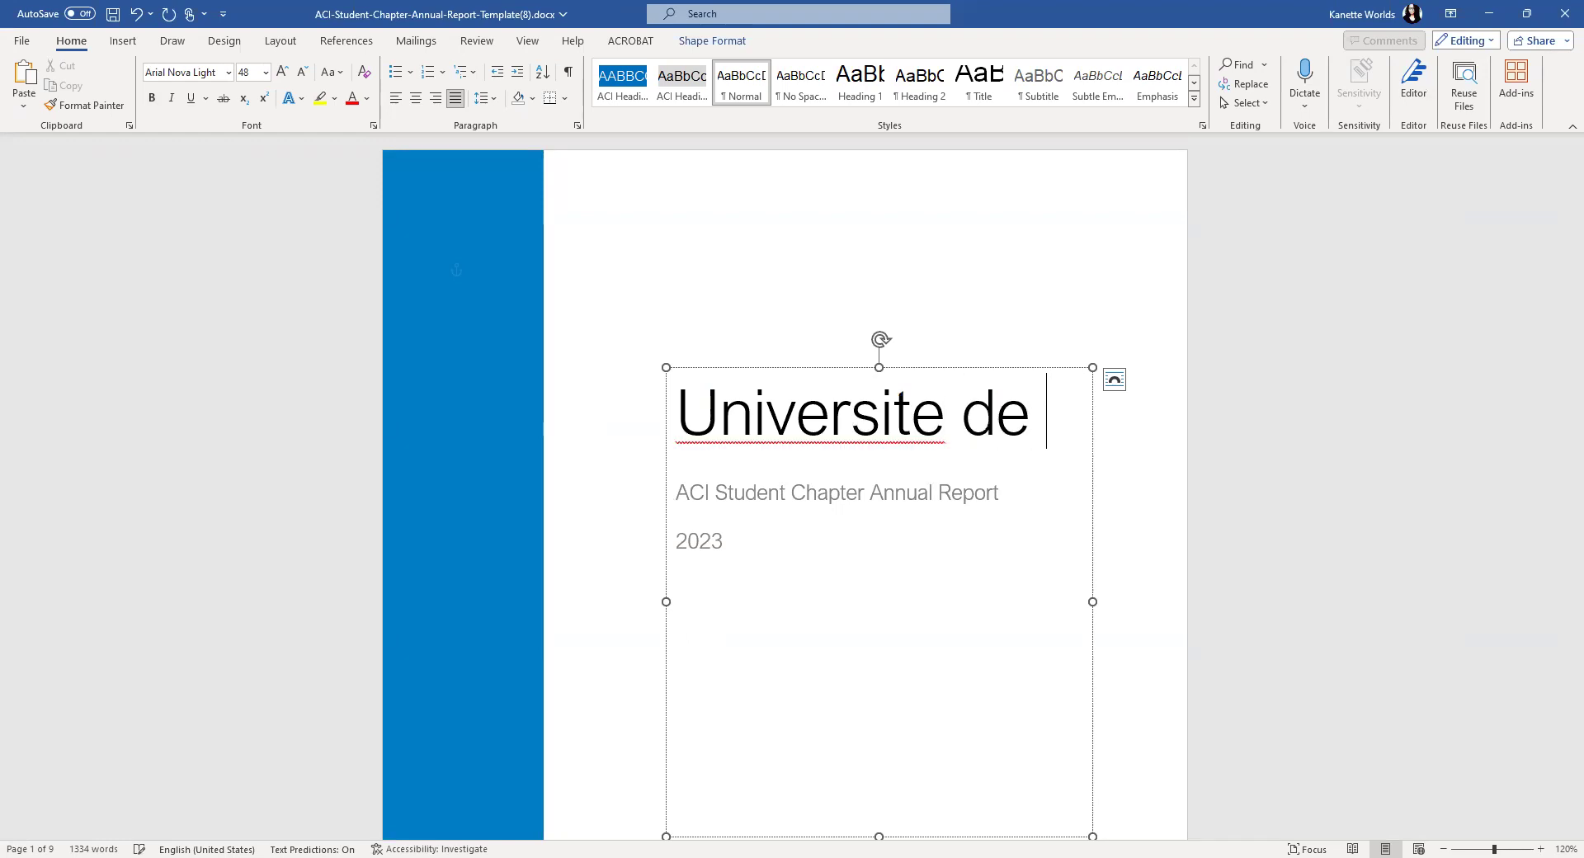
{"action": "type", "text": "Sherbrooke"}
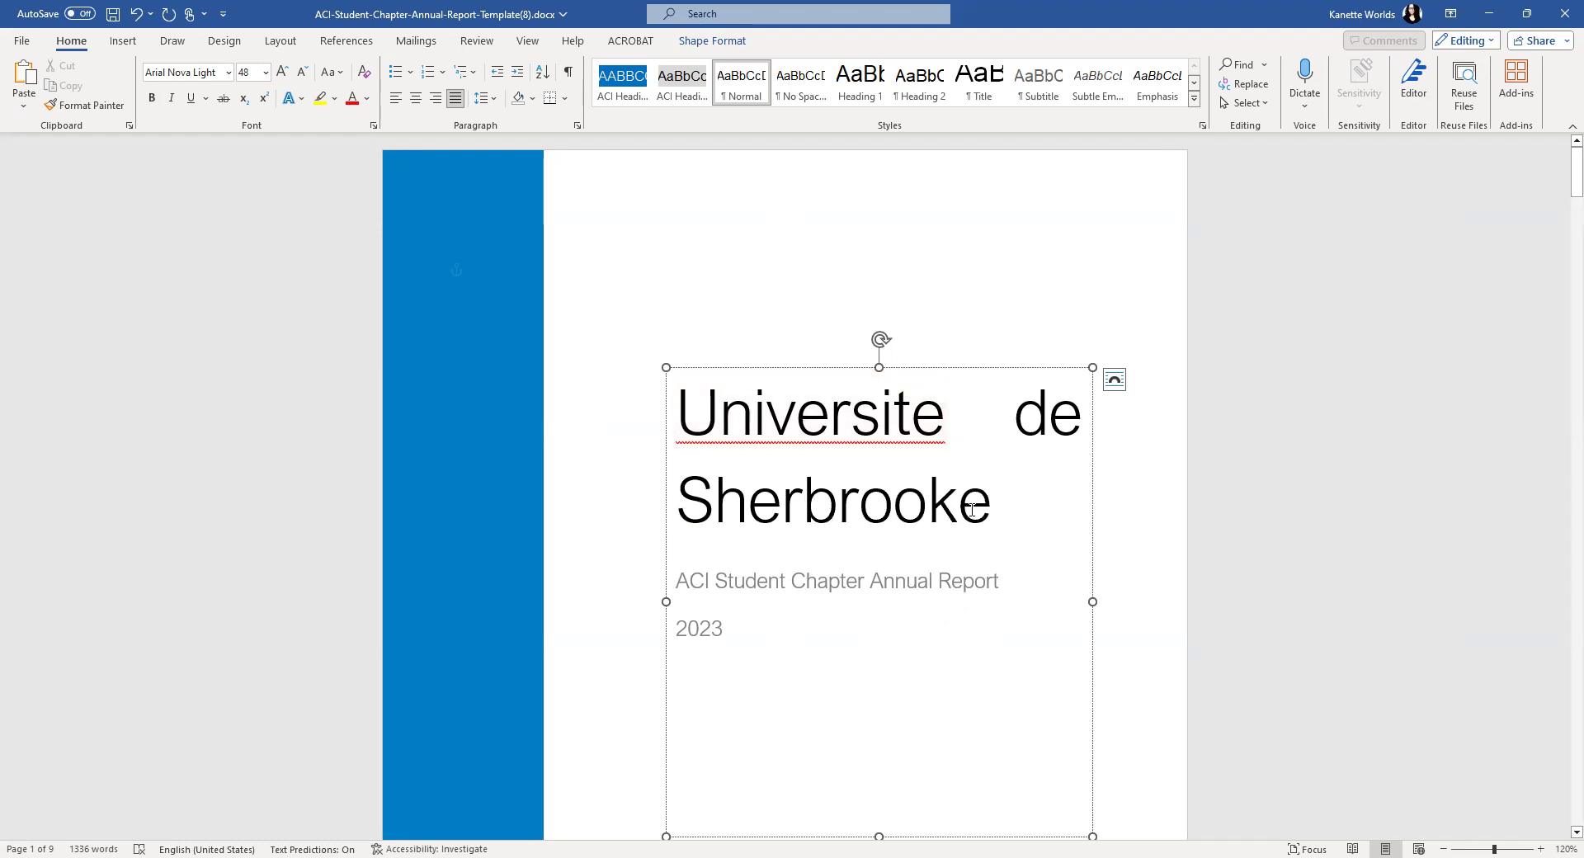
- Center the new 'Universite de Sherbrooke' title paragraph
{"action": "key", "text": "ctrl+shift+Up"}
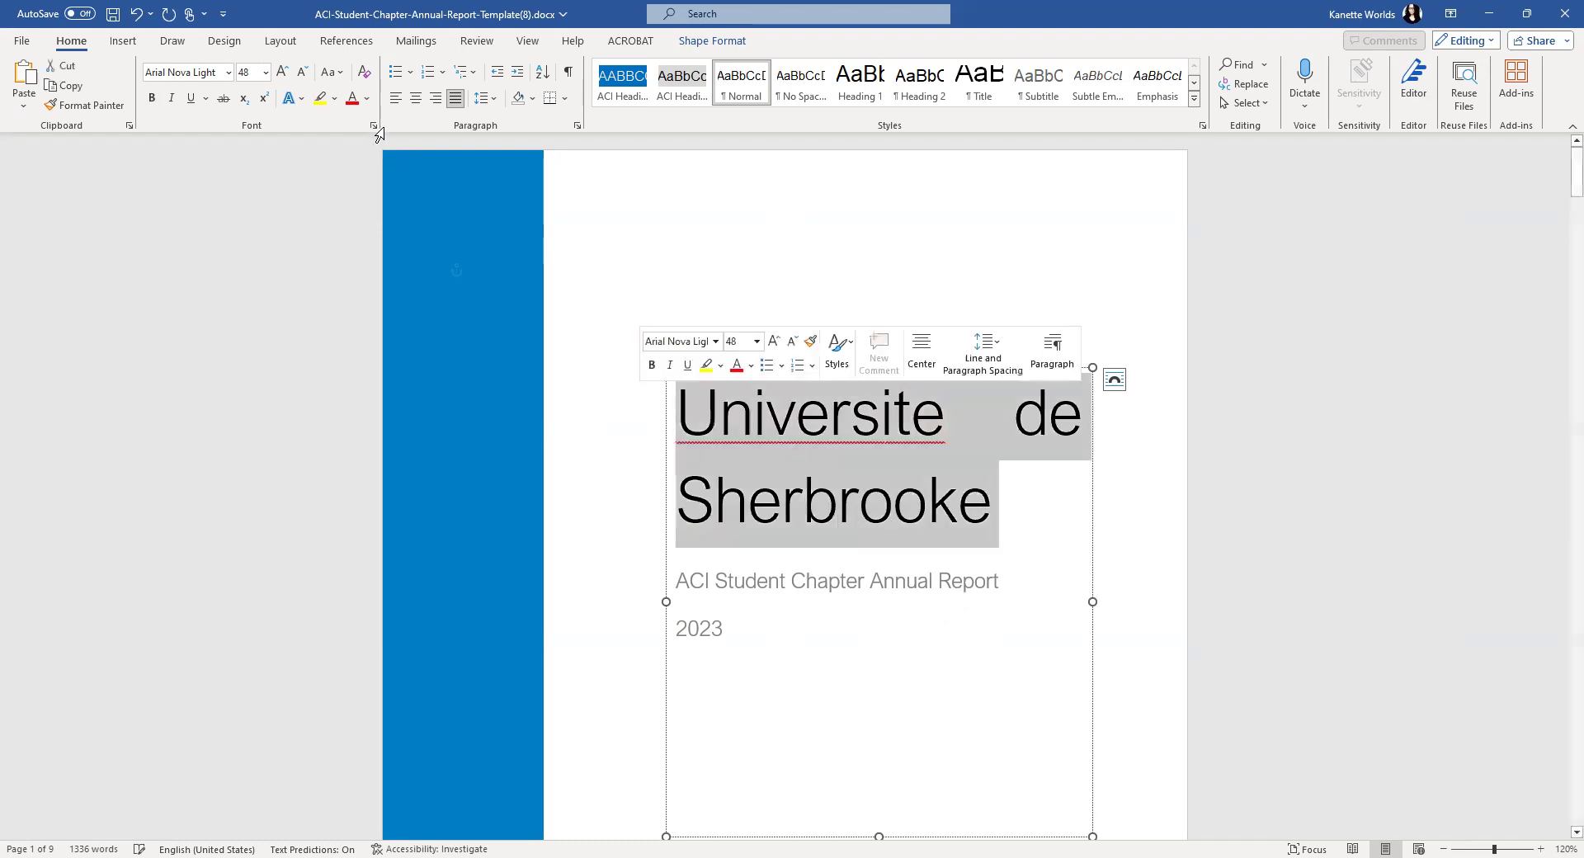
{"action": "left_click", "coordinate": [415, 99]}
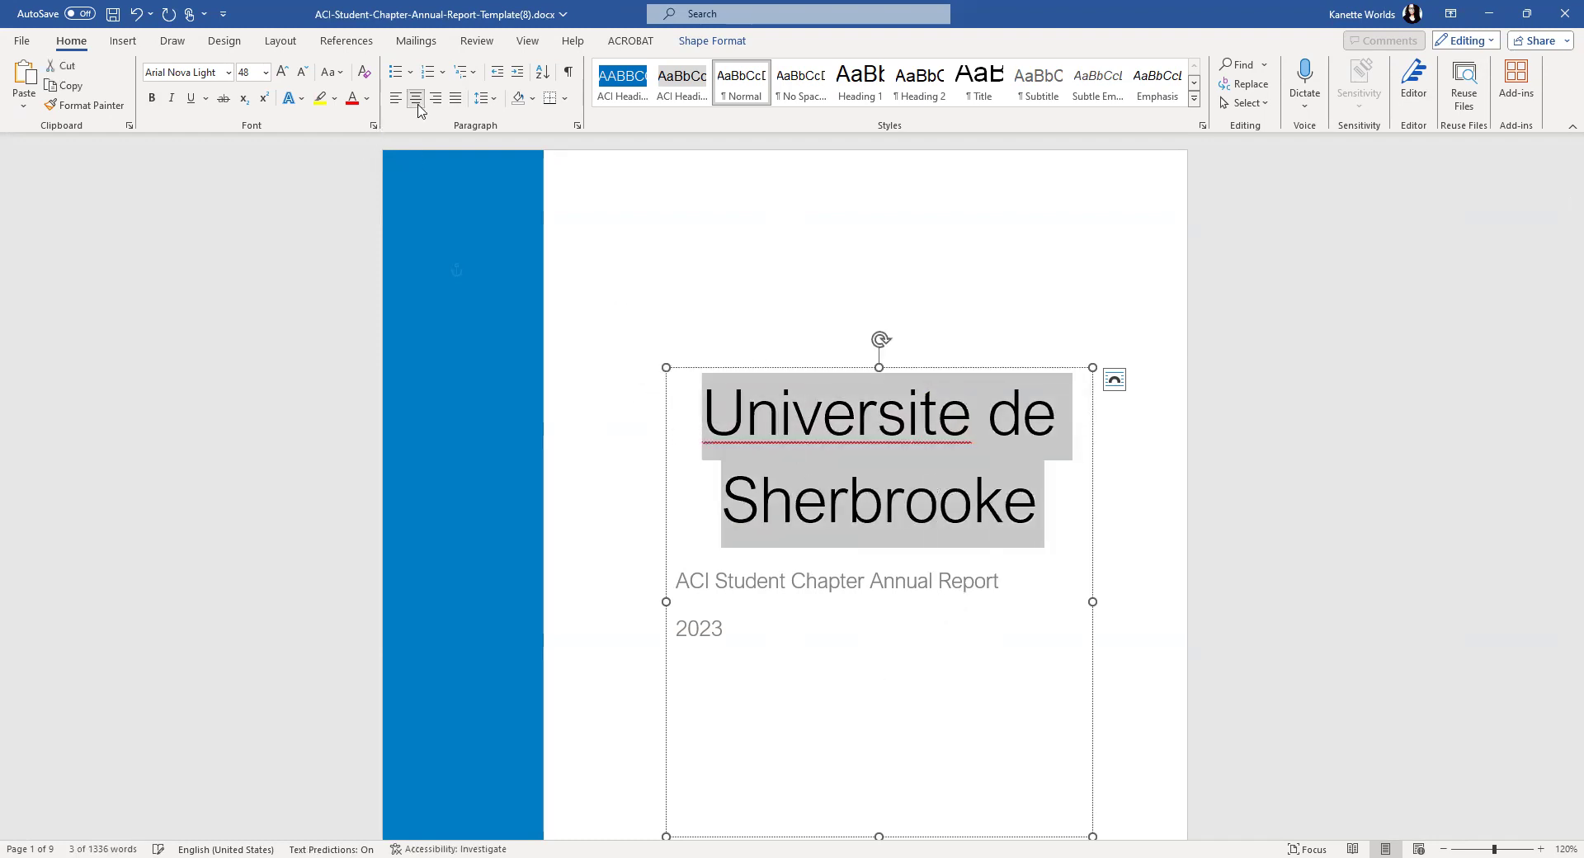
{"action": "left_click", "coordinate": [1125, 499]}
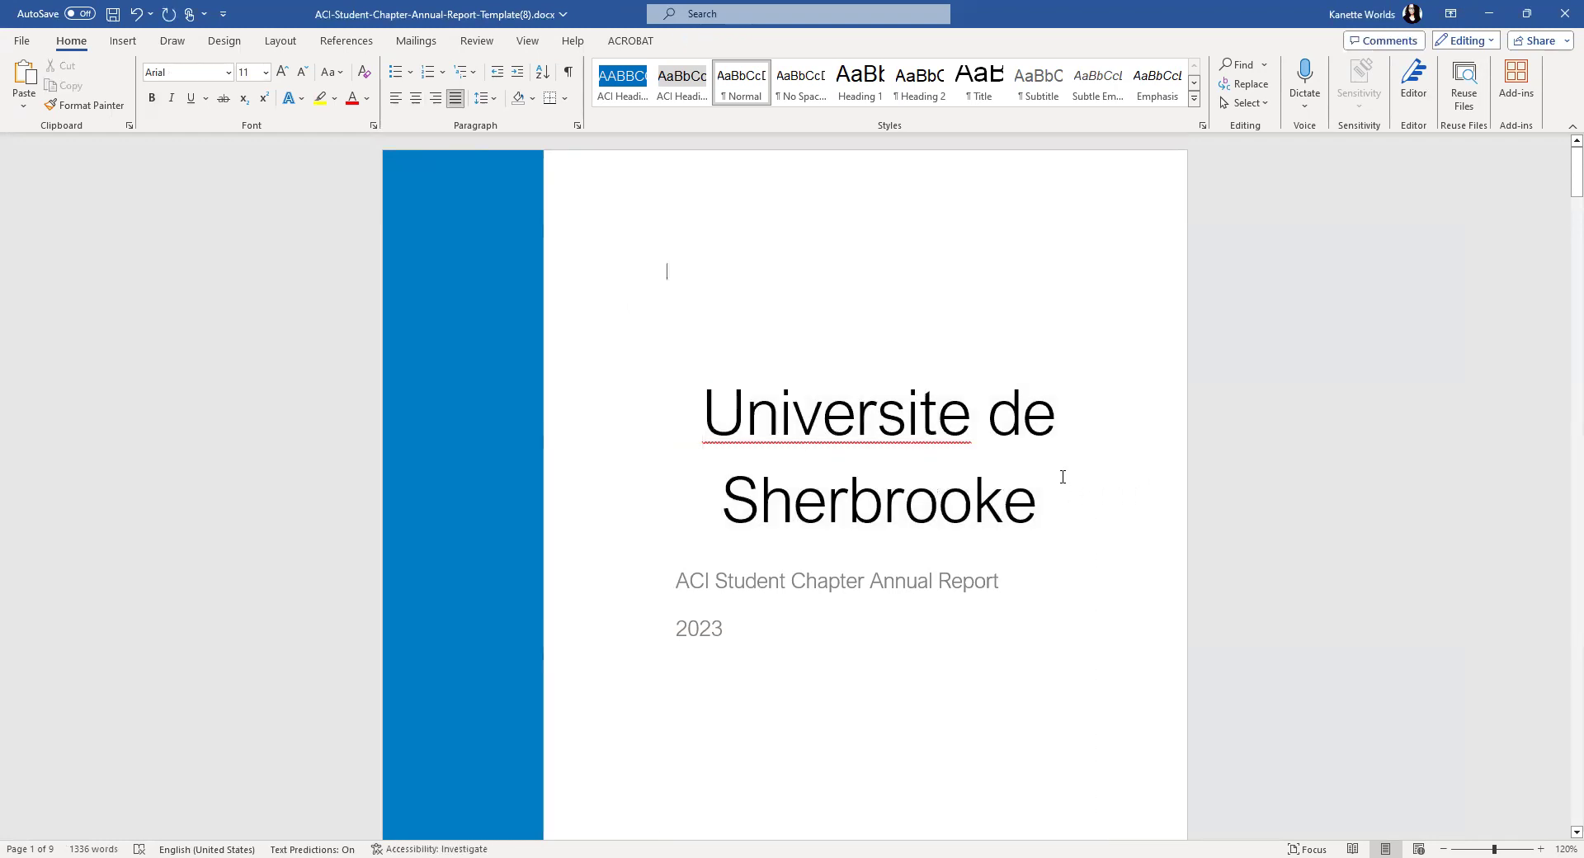
{"action": "scroll", "coordinate": [1066, 493], "scroll_direction": "down", "scroll_amount": 3}
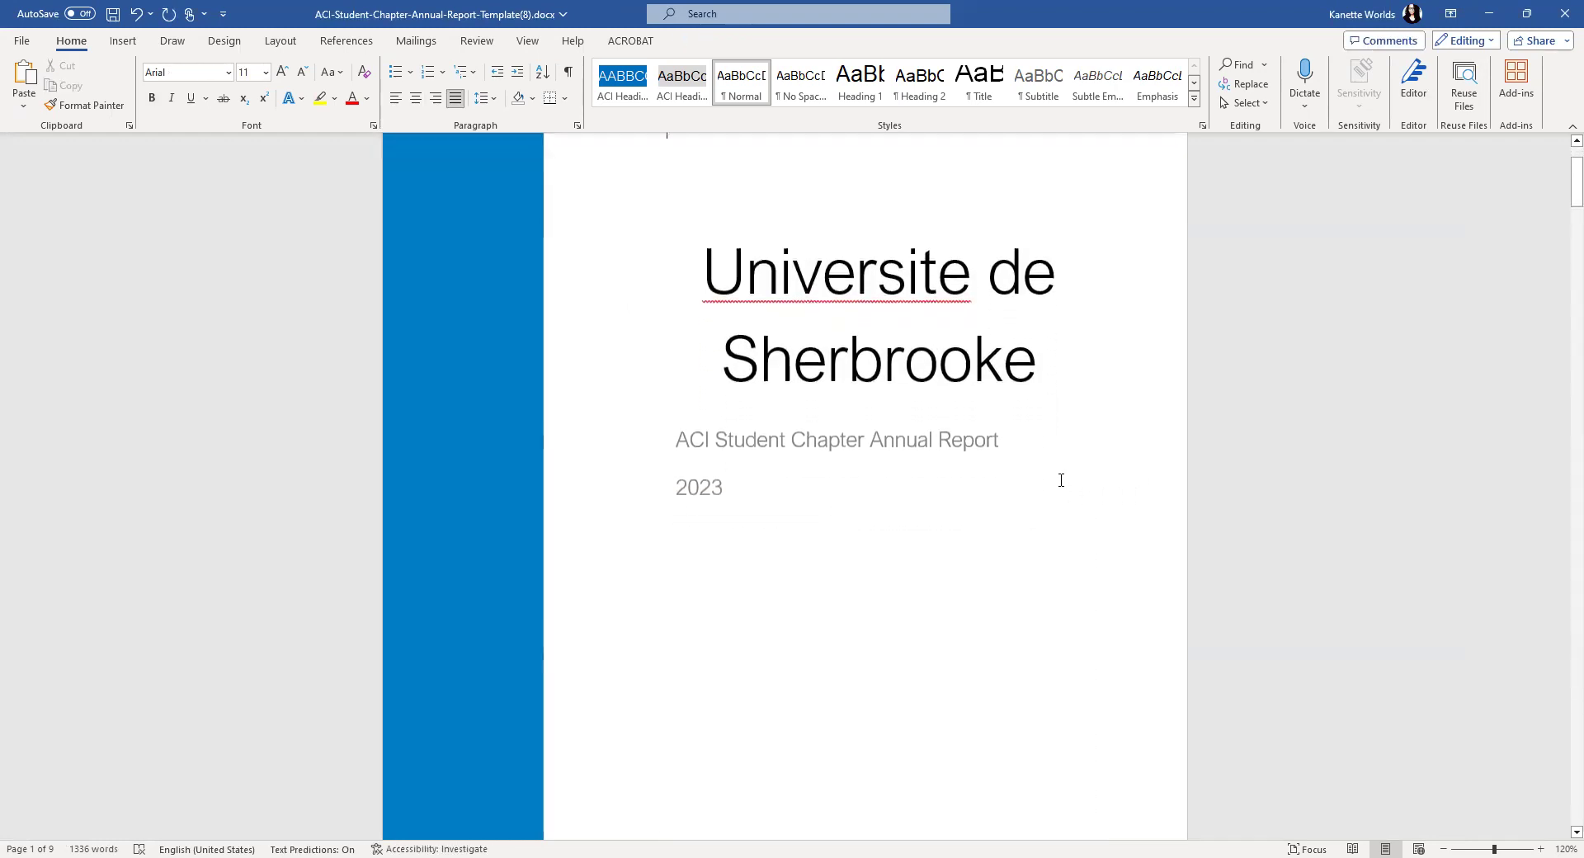
{"action": "scroll", "coordinate": [1061, 480], "scroll_direction": "down", "scroll_amount": 2}
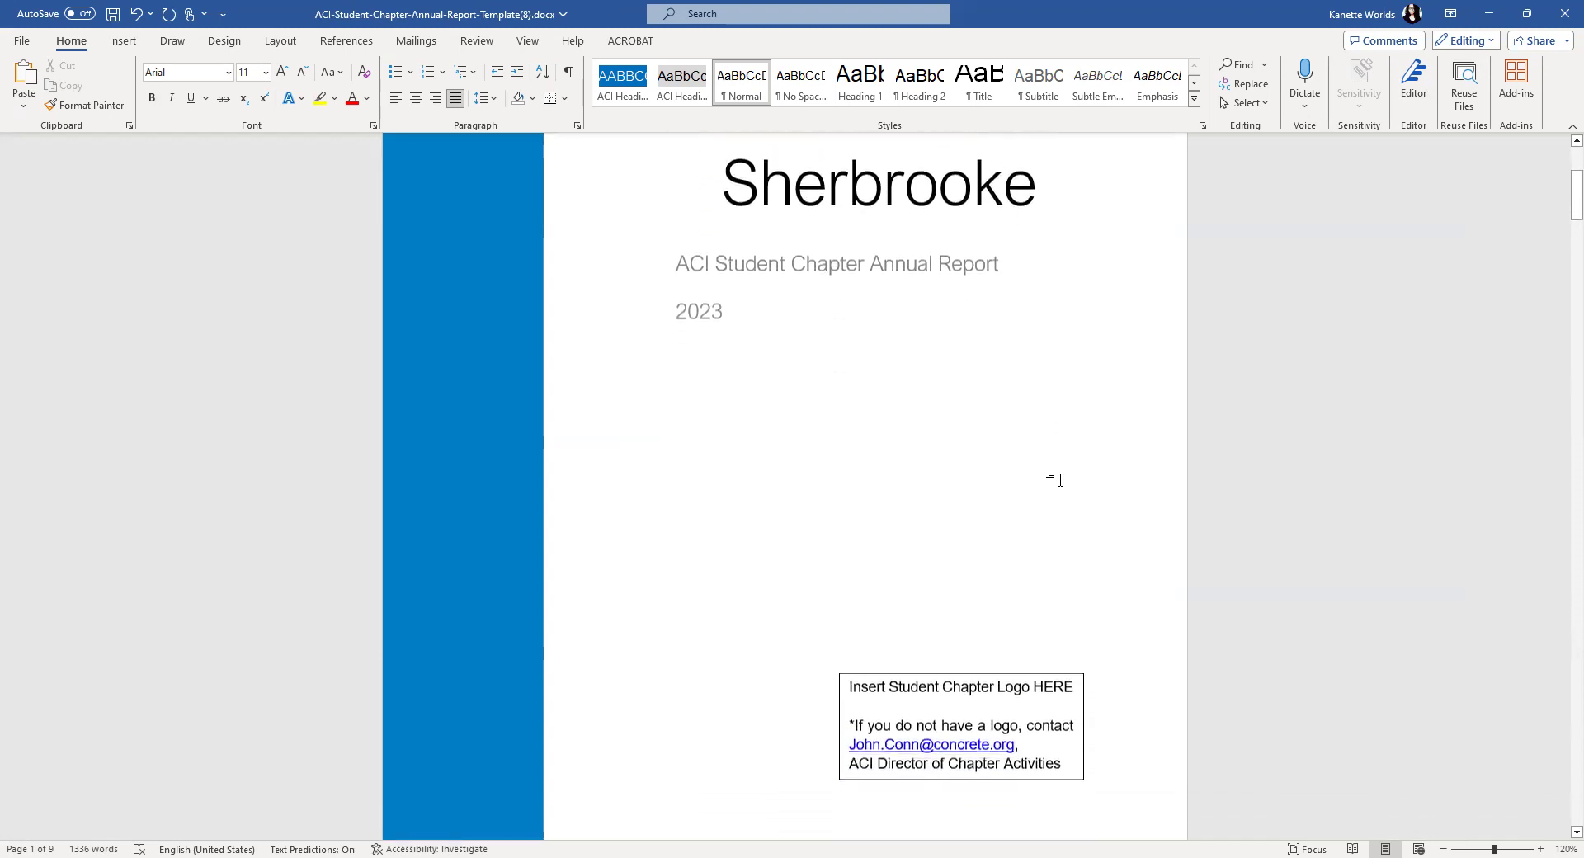
{"action": "scroll", "coordinate": [1062, 481], "scroll_direction": "up", "scroll_amount": 1}
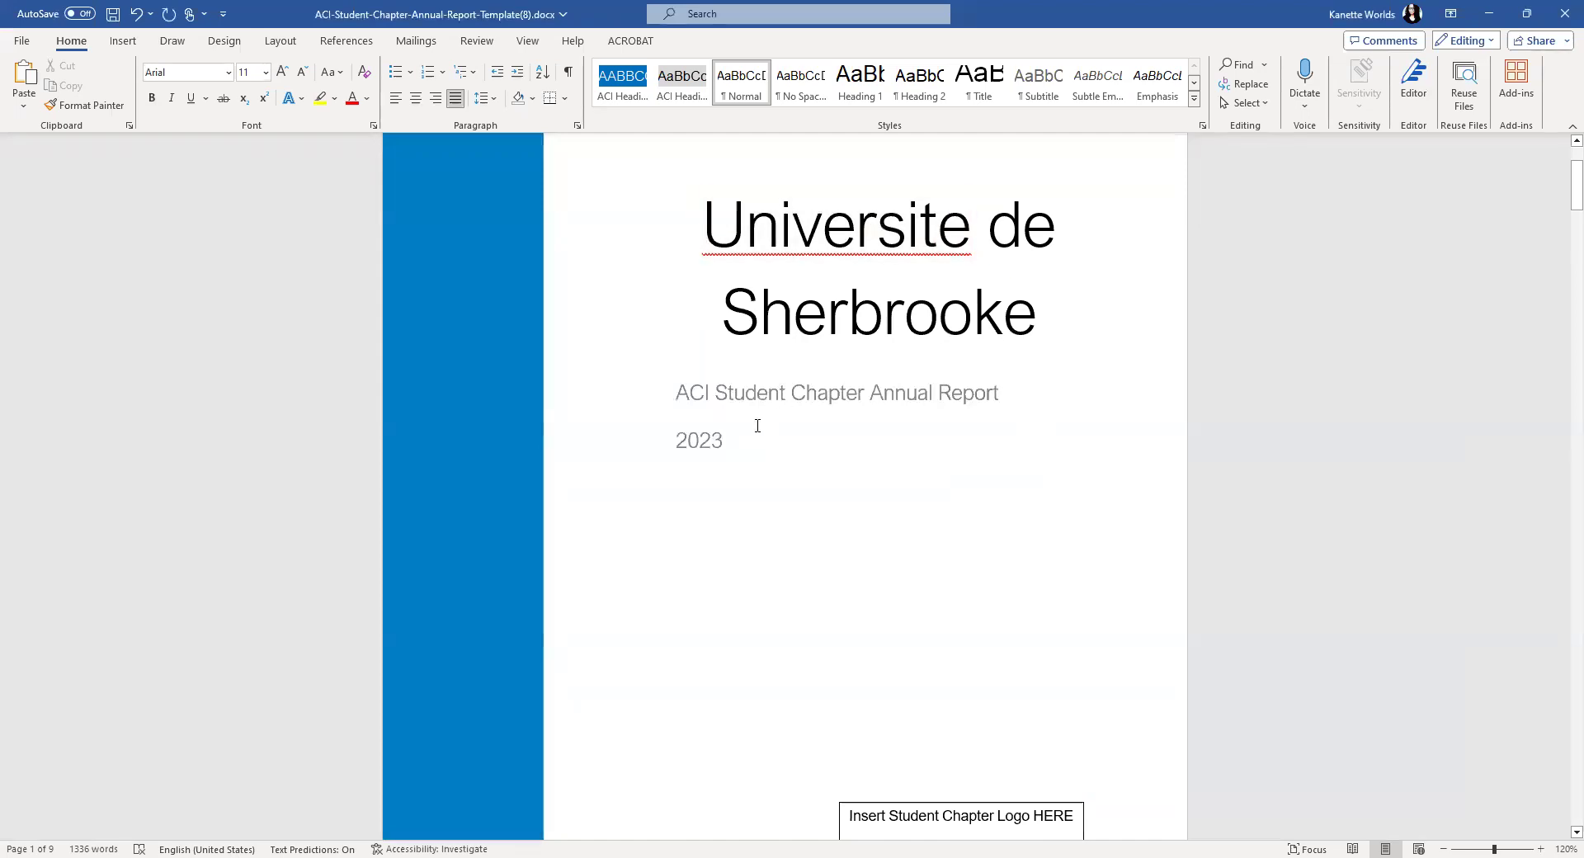
{"action": "scroll", "coordinate": [893, 463], "scroll_direction": "down", "scroll_amount": 3}
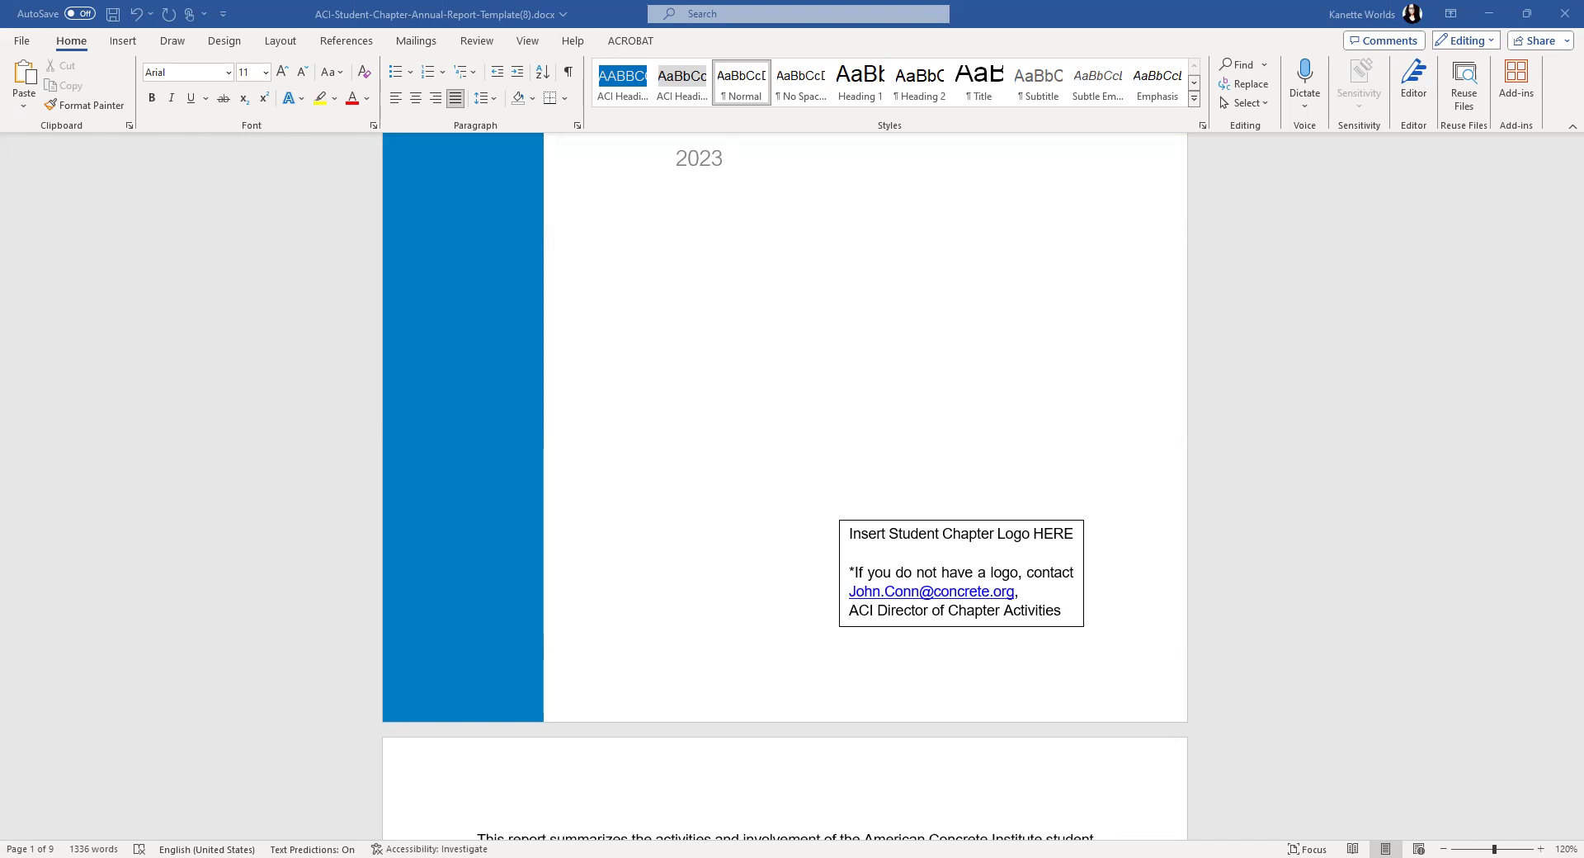
- Delete the logo placeholder text box and paste the ACI Sherbrooke logo in its place
{"action": "left_click", "coordinate": [858, 520]}
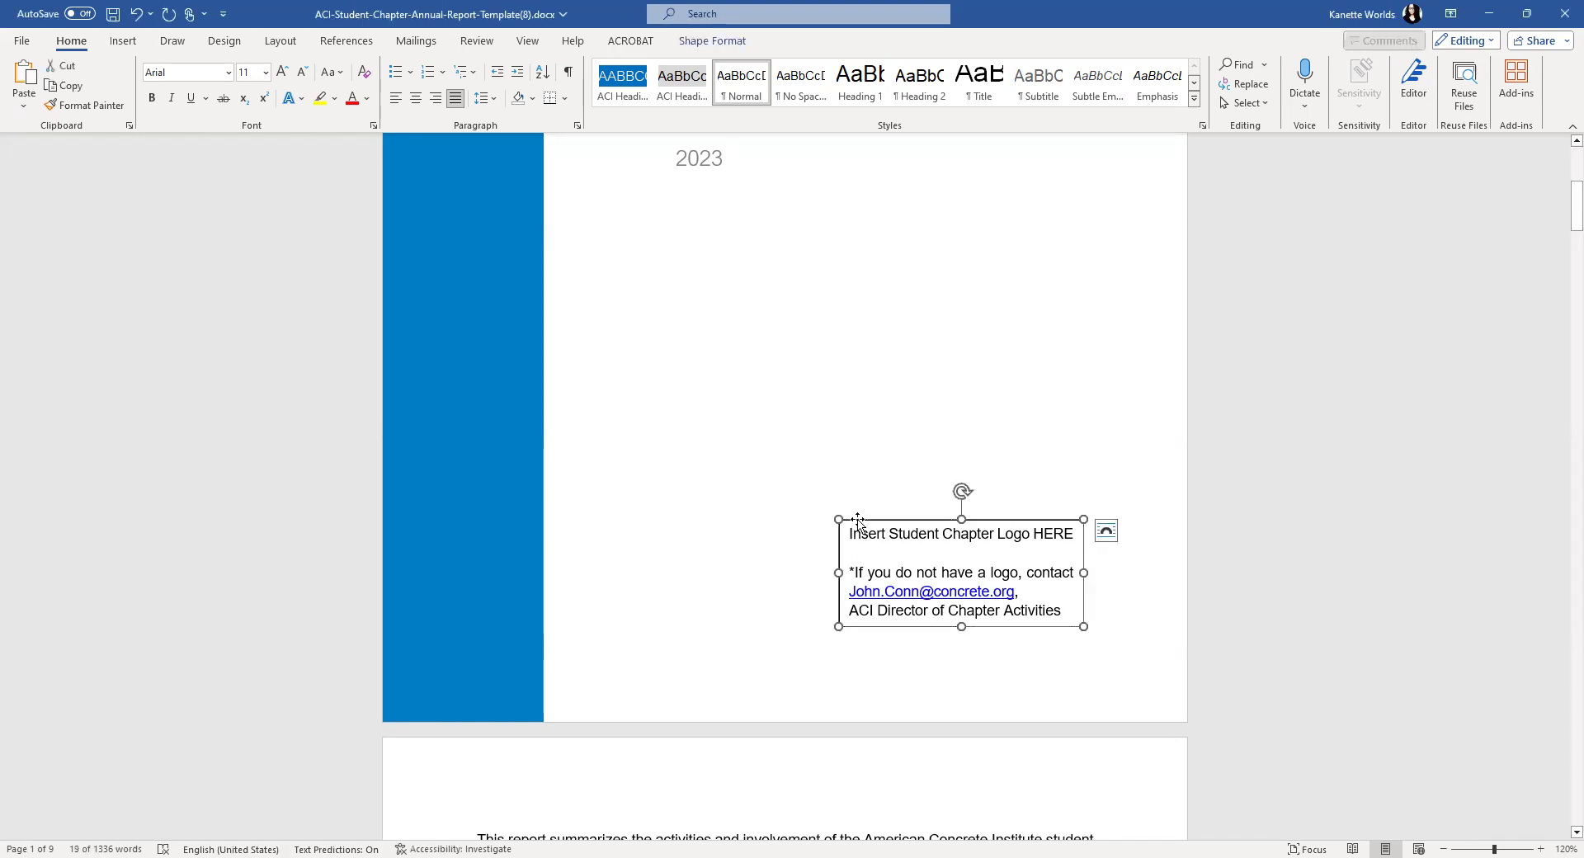
{"action": "key", "text": "Delete"}
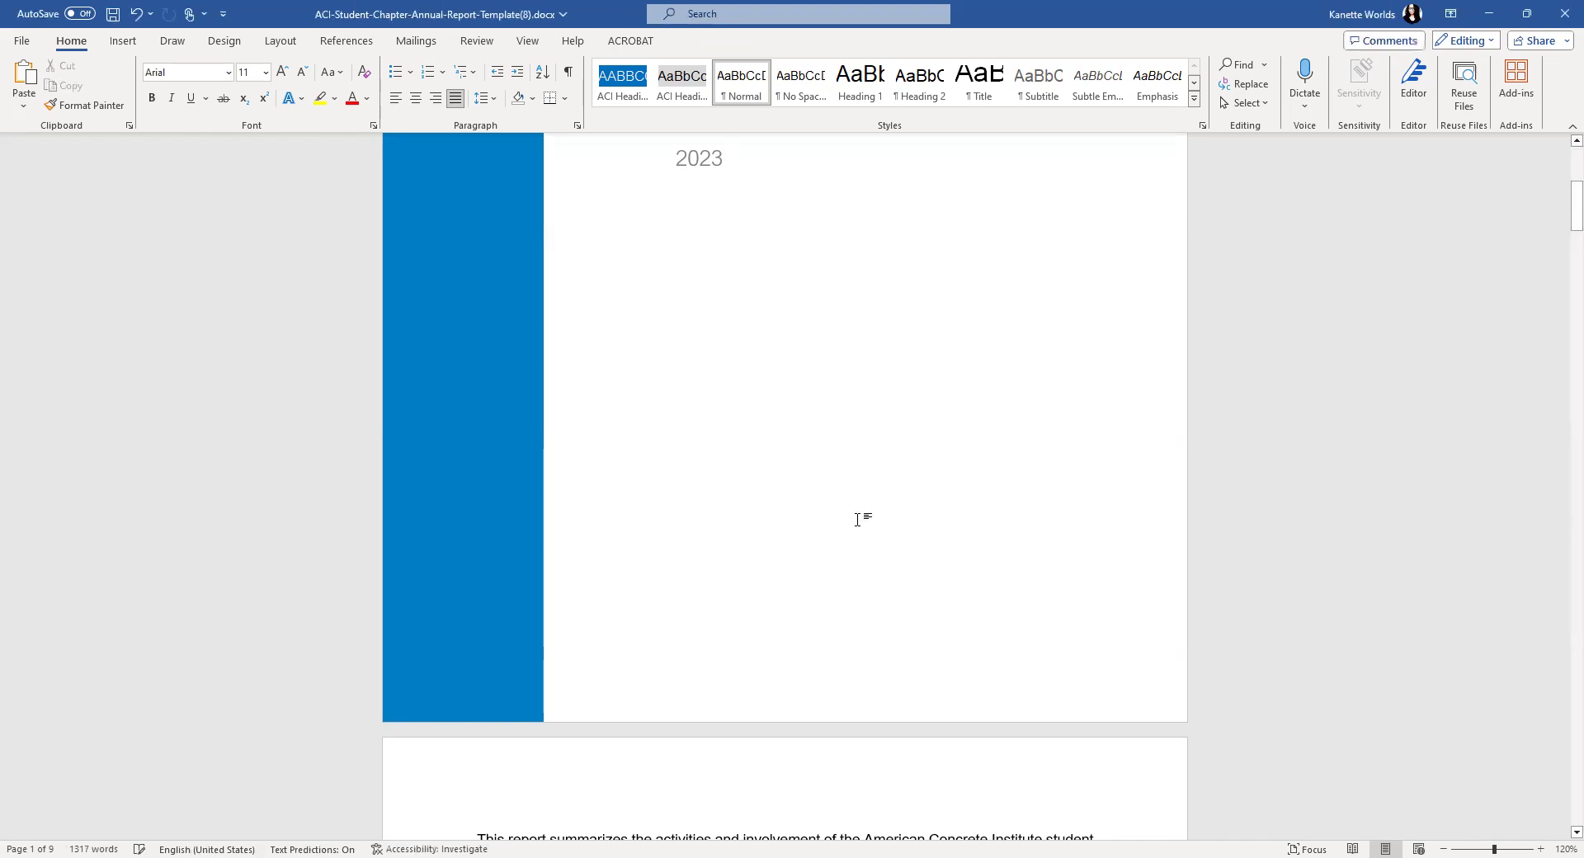
{"action": "right_click", "coordinate": [859, 521]}
{"action": "left_click", "coordinate": [892, 621]}
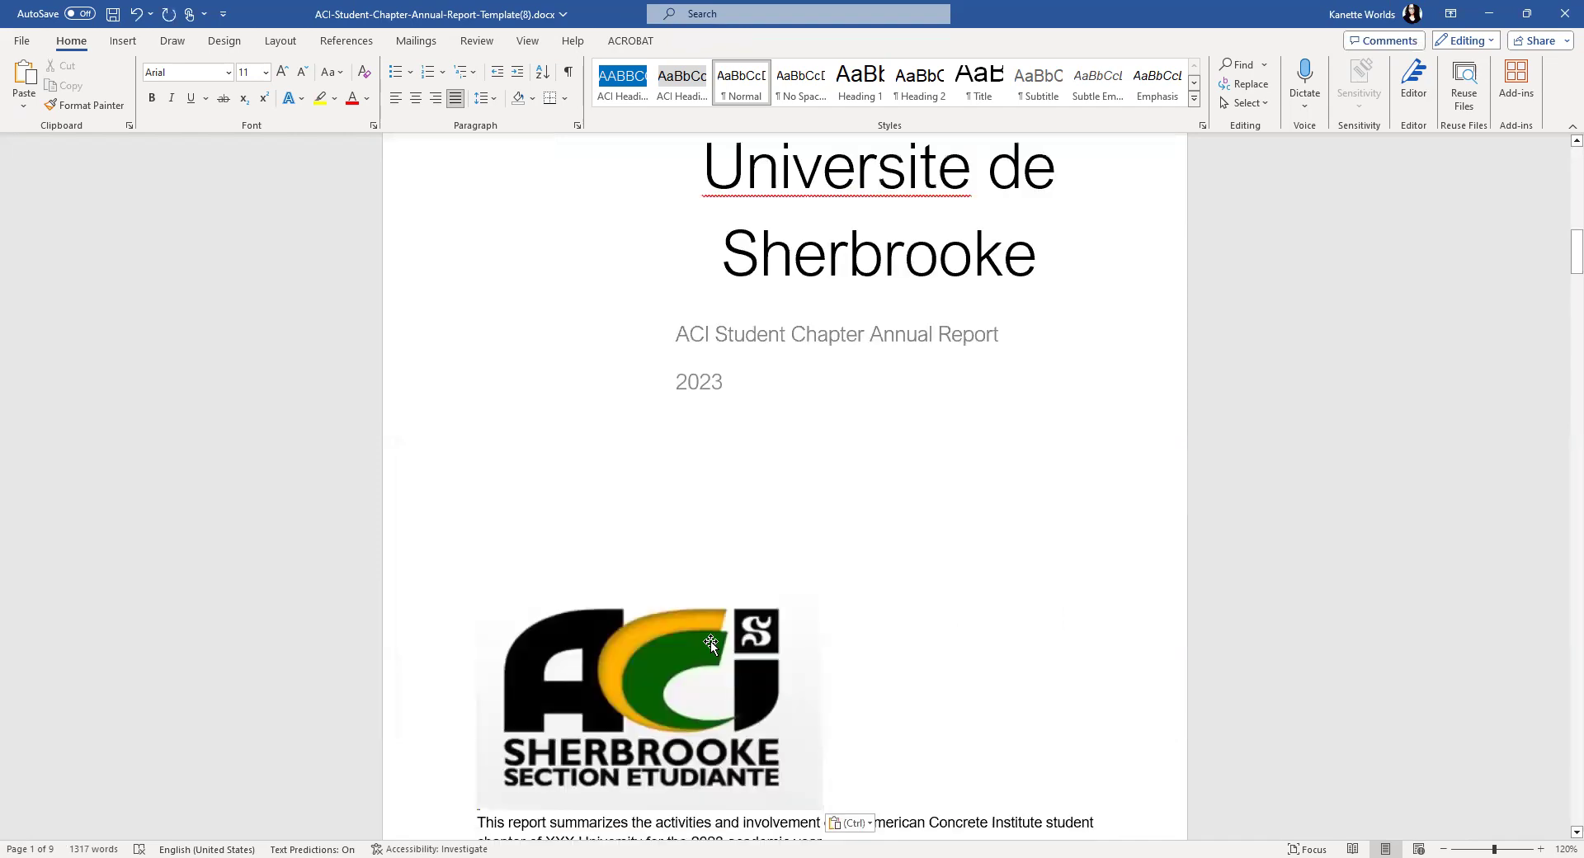
- Set the logo to wrap freely, shrink it, and move it to the cover's lower right
{"action": "left_click", "coordinate": [821, 601]}
{"action": "left_click", "coordinate": [845, 605]}
{"action": "left_click", "coordinate": [930, 713]}
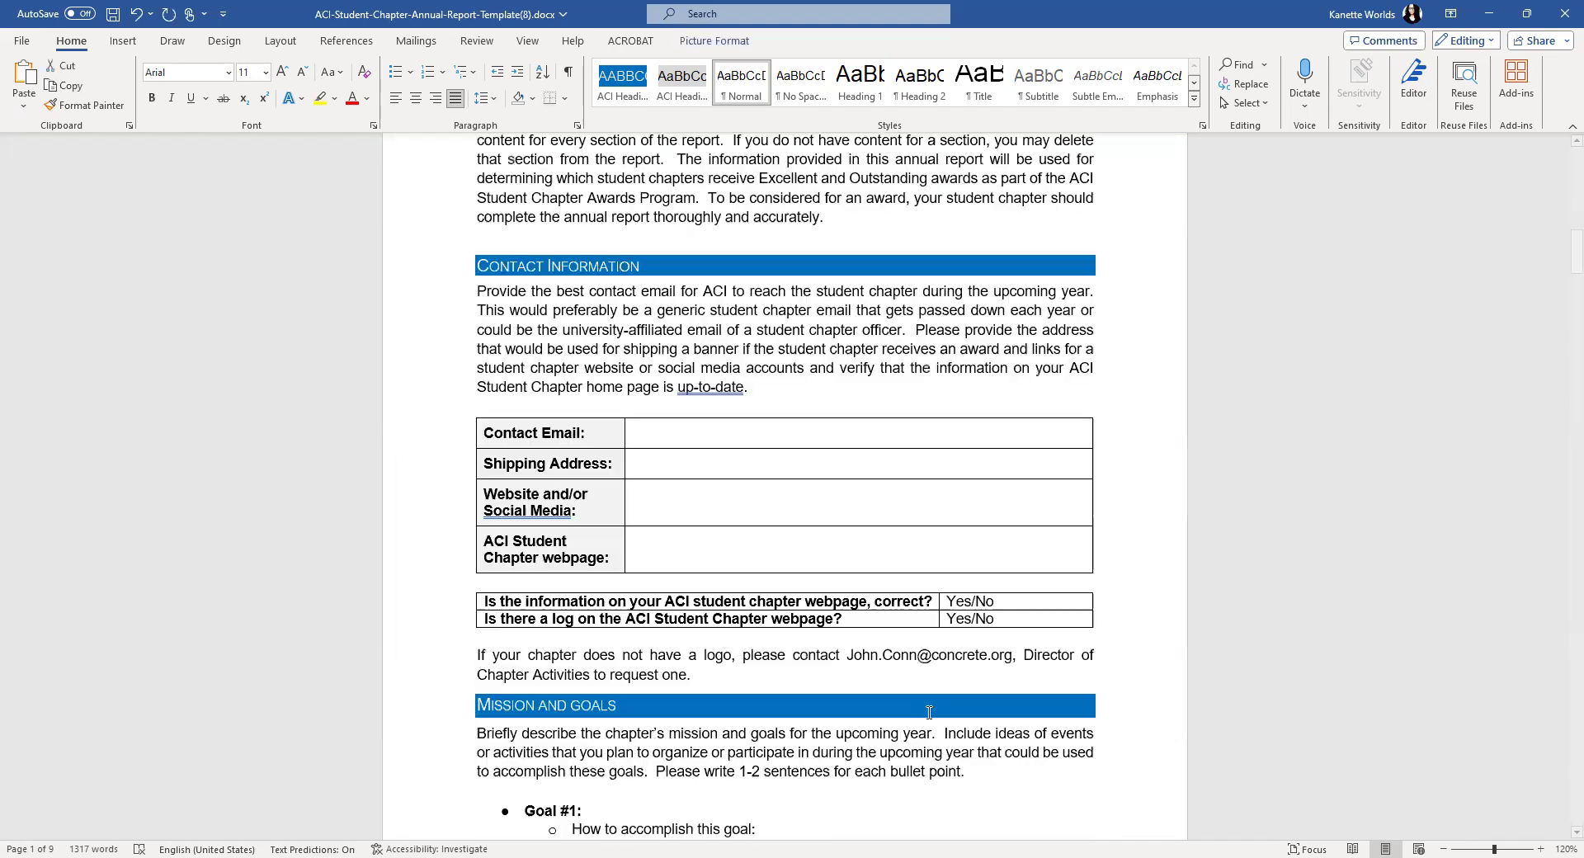
{"action": "scroll", "coordinate": [858, 678], "scroll_direction": "up", "scroll_amount": 5}
{"action": "scroll", "coordinate": [859, 678], "scroll_direction": "up", "scroll_amount": 4}
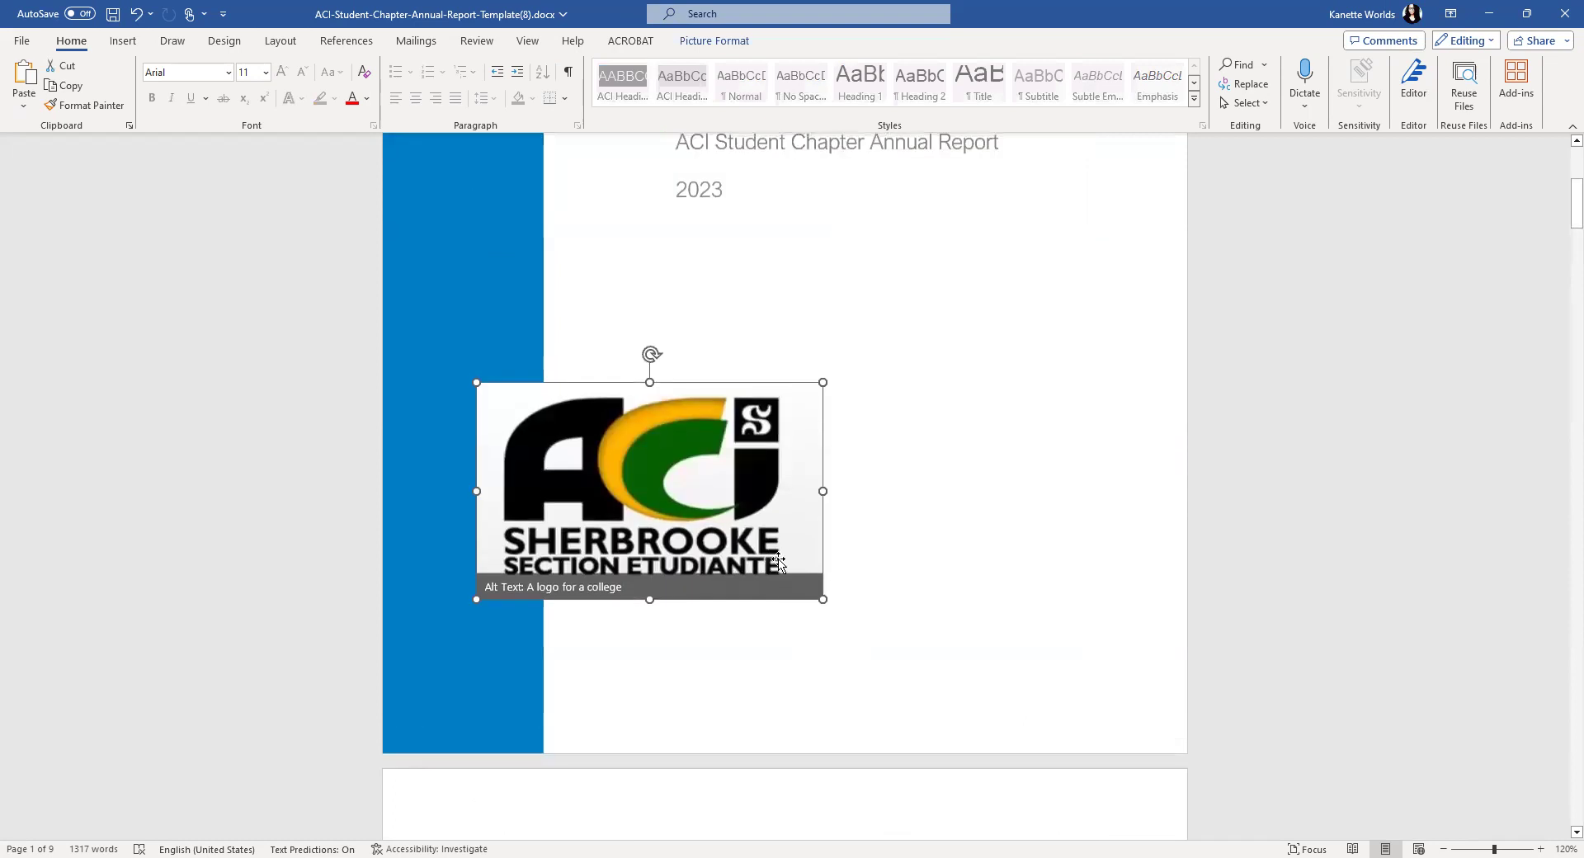
{"action": "left_click_drag", "start_coordinate": [824, 600], "coordinate": [694, 518]}
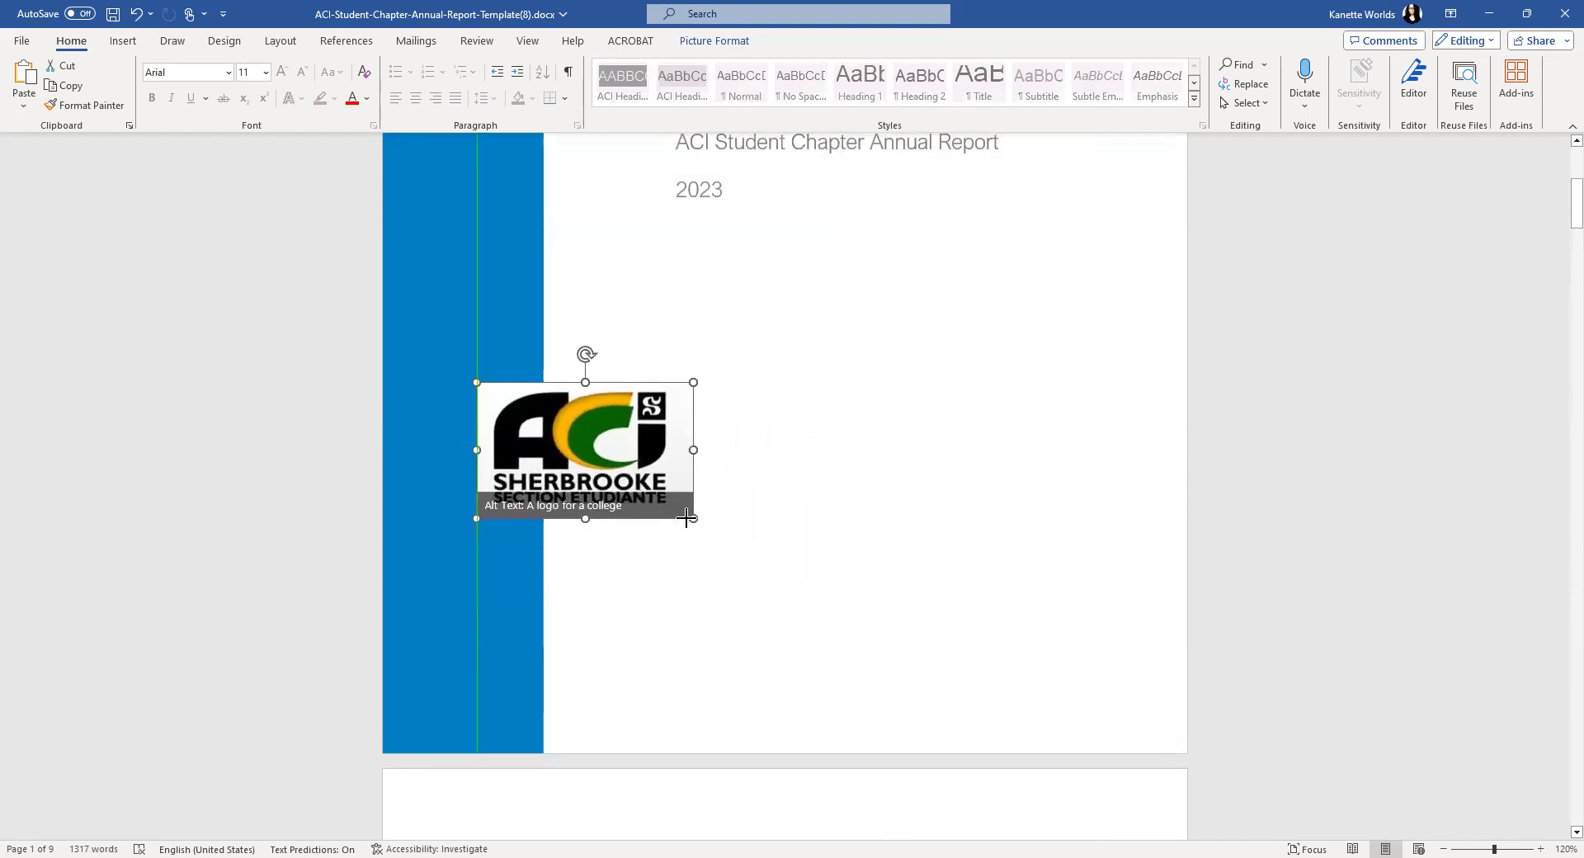
{"action": "left_click_drag", "start_coordinate": [588, 450], "coordinate": [1046, 592]}
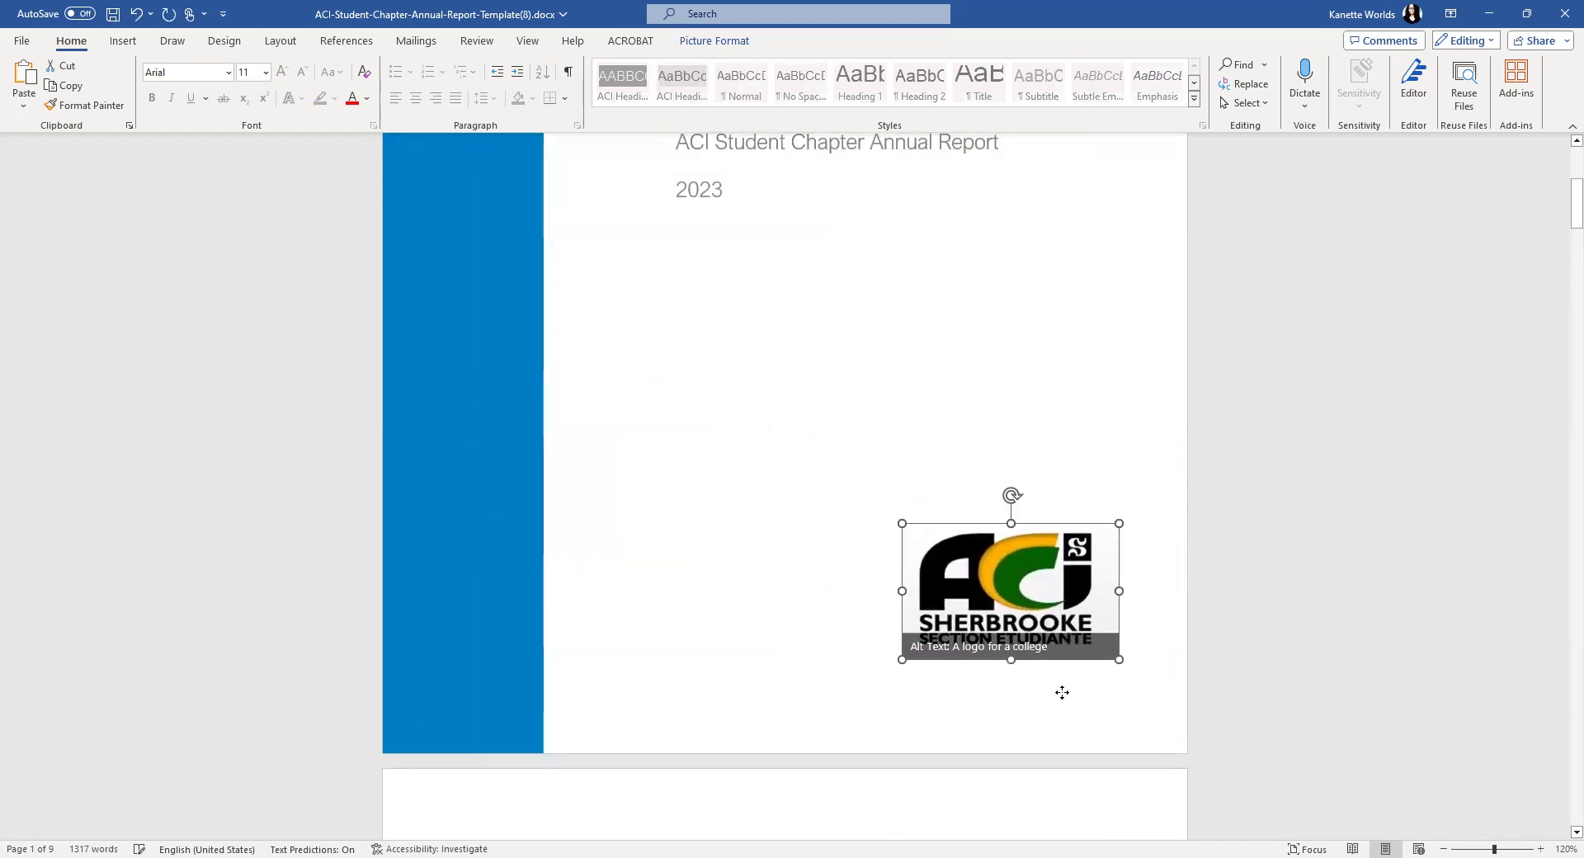
{"action": "left_click", "coordinate": [816, 578]}
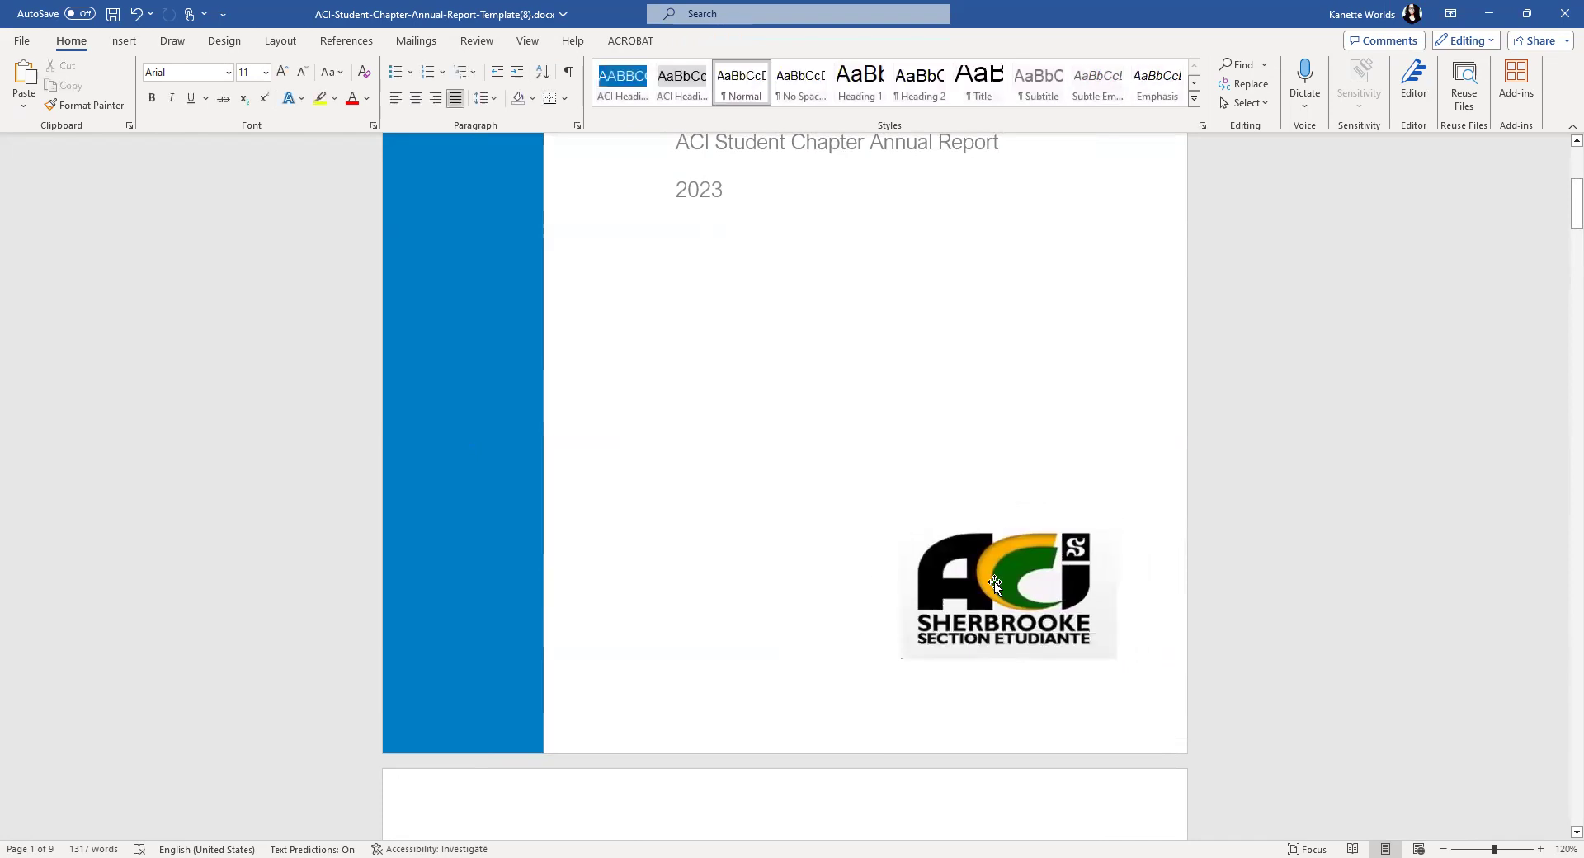
{"action": "left_click", "coordinate": [1020, 582]}
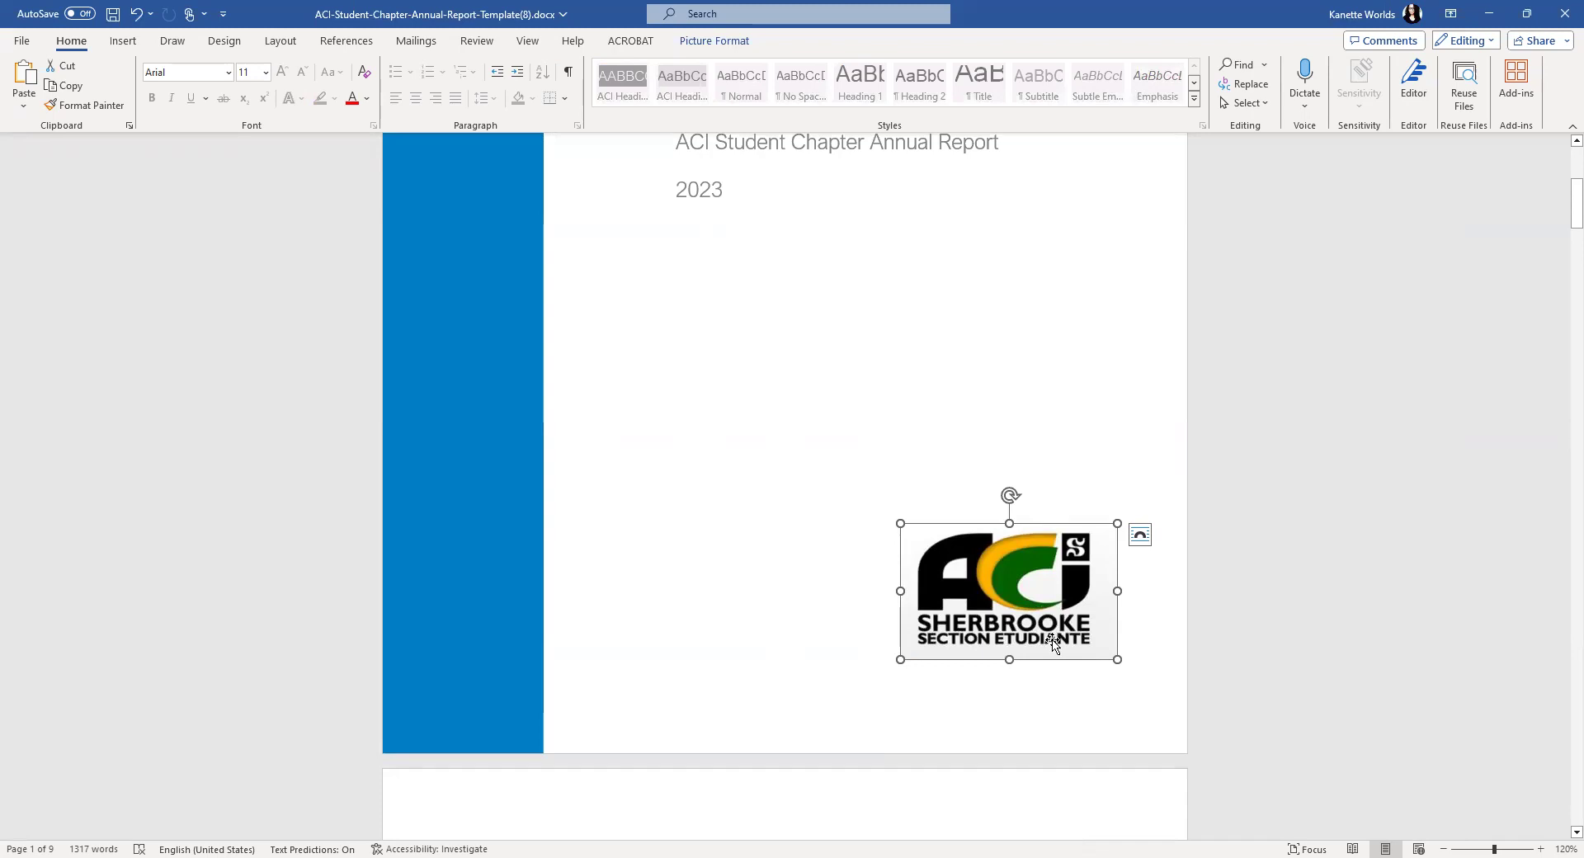
{"action": "scroll", "coordinate": [1053, 642], "scroll_direction": "up", "scroll_amount": 3}
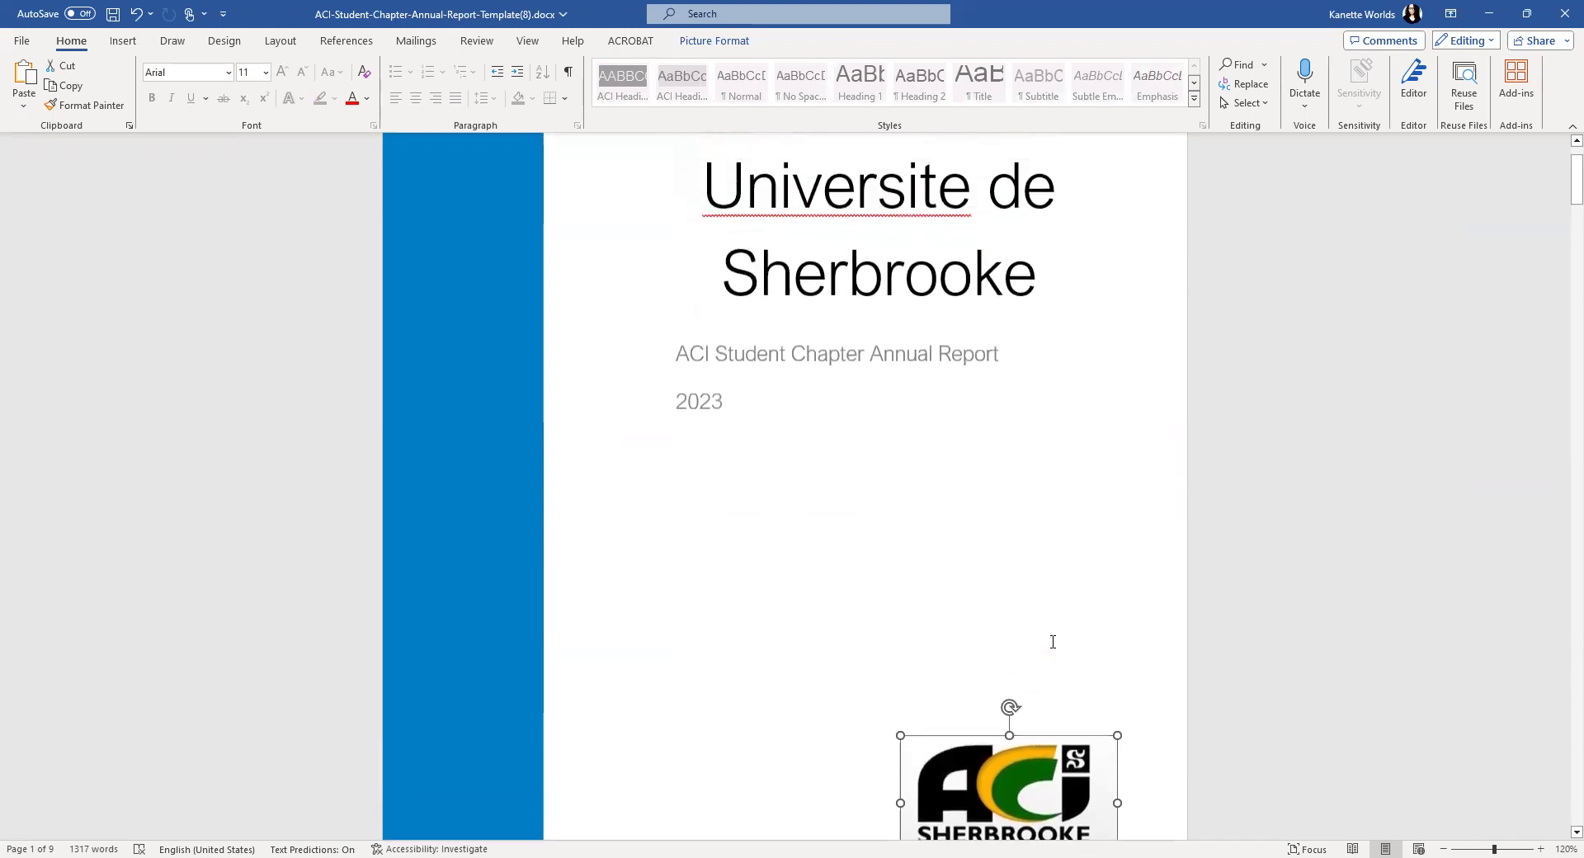
{"action": "scroll", "coordinate": [1052, 642], "scroll_direction": "down", "scroll_amount": 3}
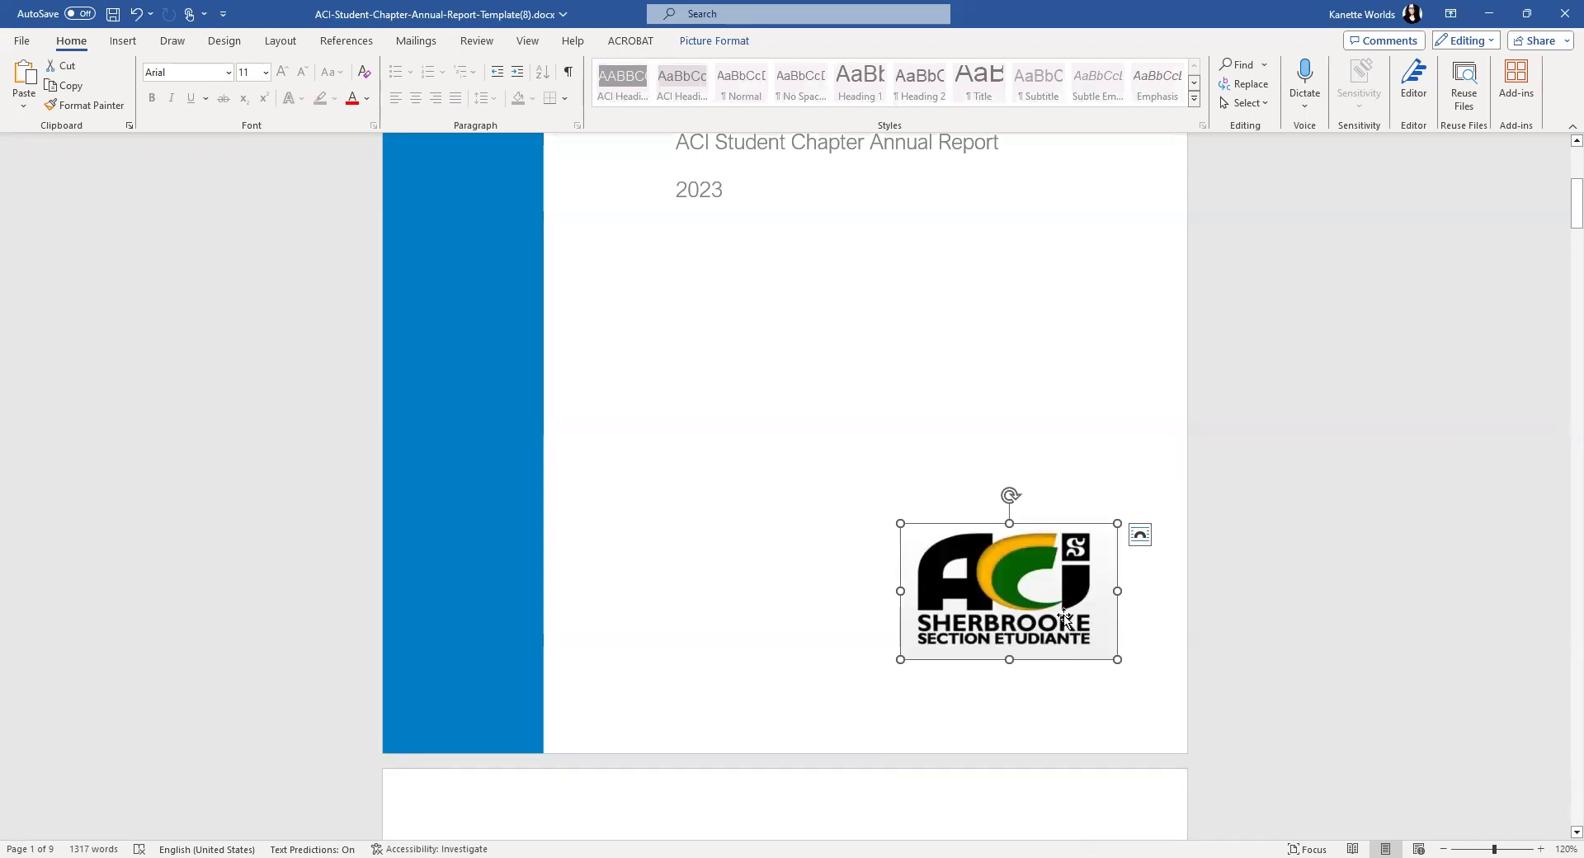
{"action": "left_click", "coordinate": [1045, 430]}
{"action": "scroll", "coordinate": [1040, 561], "scroll_direction": "up", "scroll_amount": 3}
{"action": "scroll", "coordinate": [1040, 562], "scroll_direction": "down", "scroll_amount": 4}
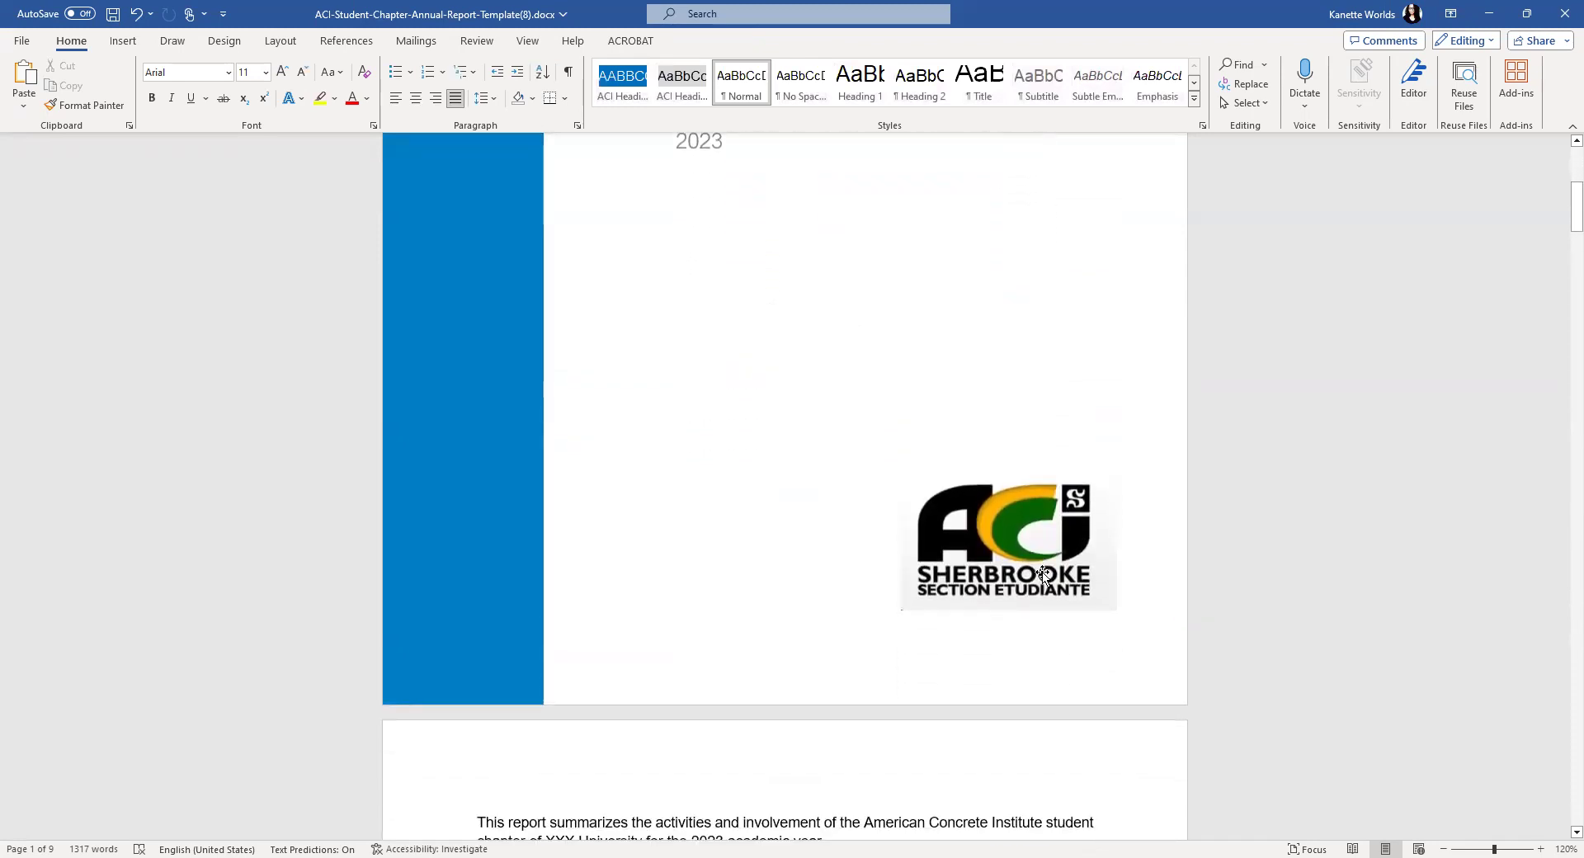
{"action": "scroll", "coordinate": [1041, 576], "scroll_direction": "down", "scroll_amount": 1}
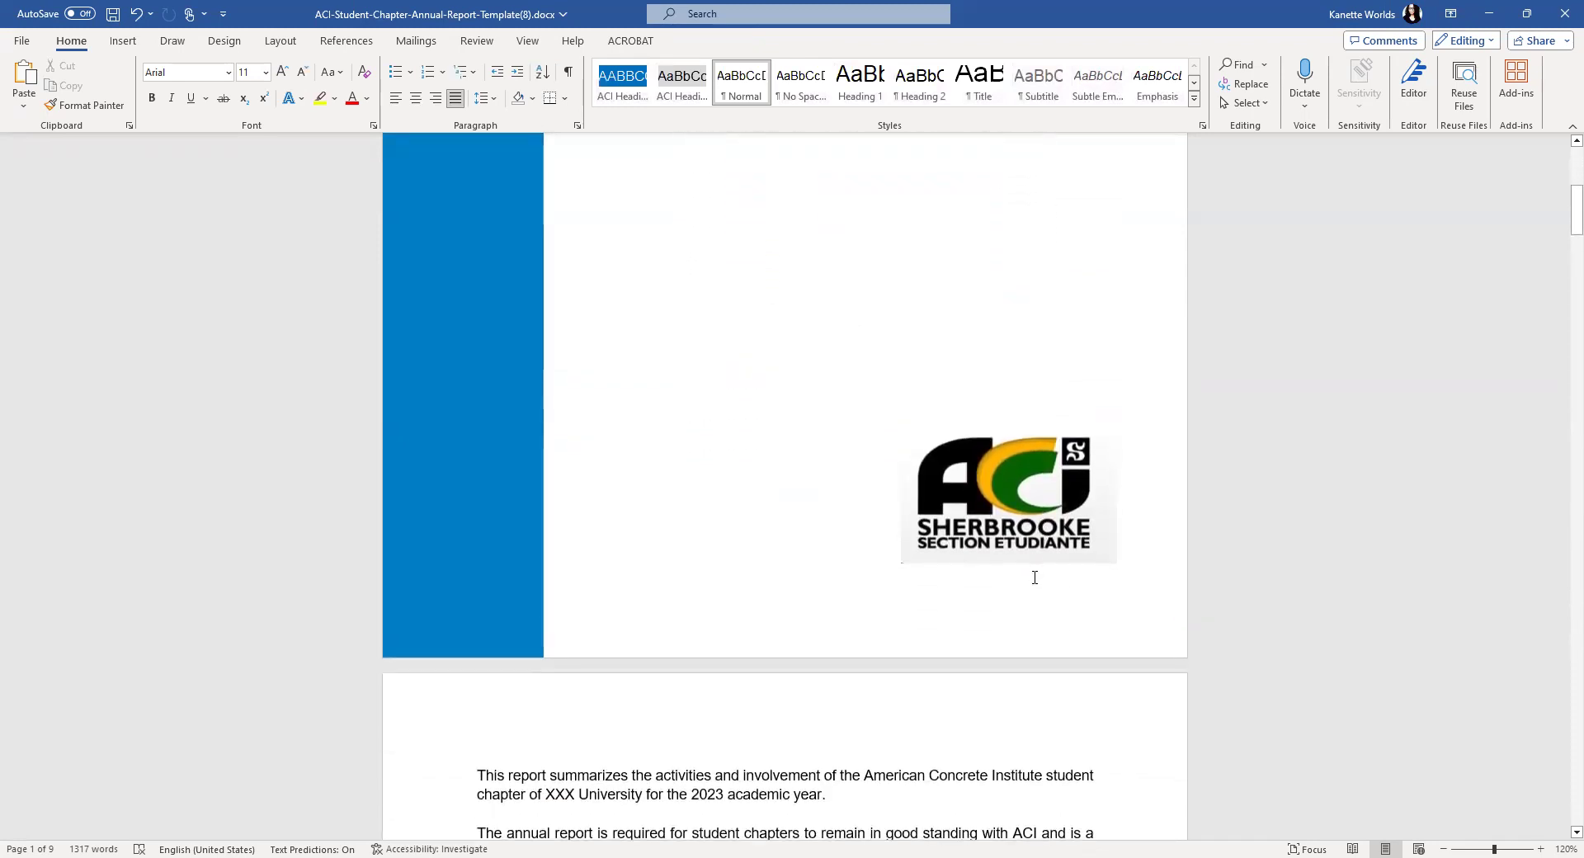
{"action": "scroll", "coordinate": [1023, 582], "scroll_direction": "up", "scroll_amount": 4}
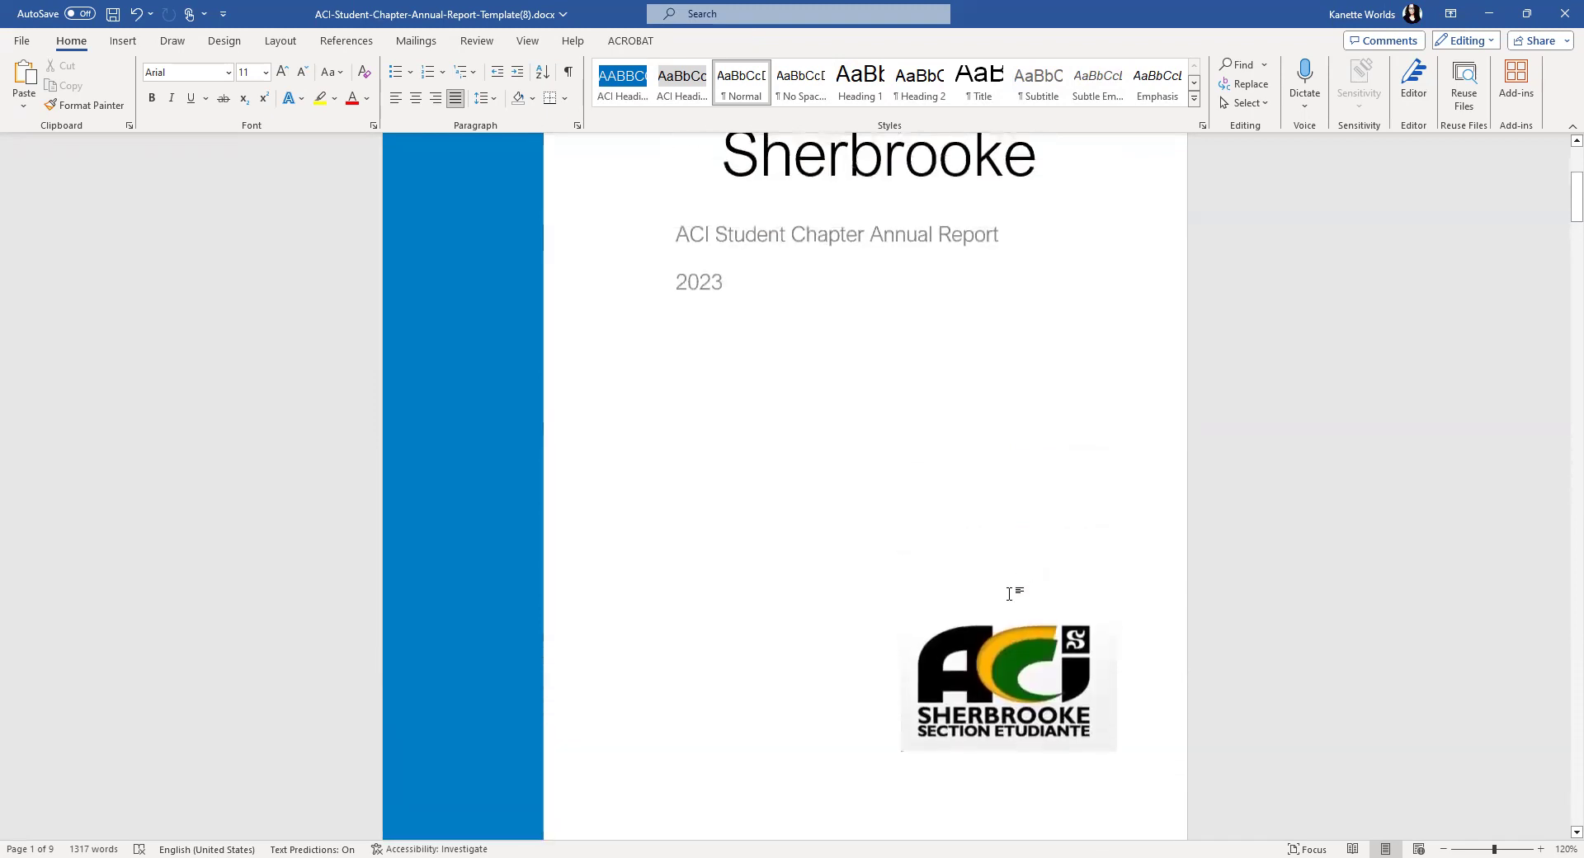
{"action": "scroll", "coordinate": [1010, 594], "scroll_direction": "up", "scroll_amount": 7}
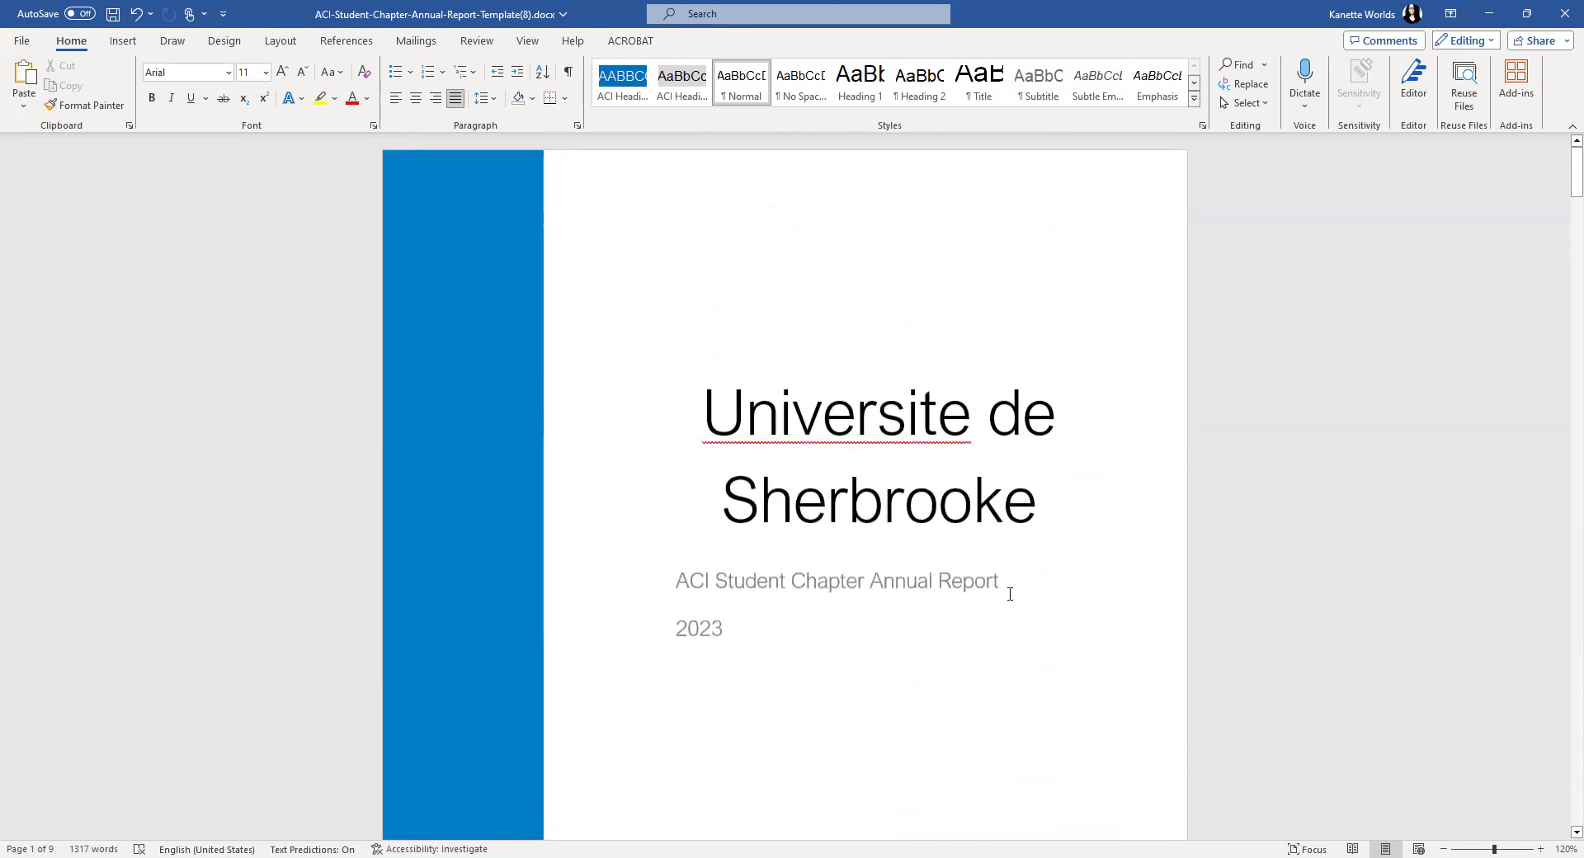
{"action": "scroll", "coordinate": [1010, 595], "scroll_direction": "down", "scroll_amount": 3}
{"action": "scroll", "coordinate": [1010, 594], "scroll_direction": "up", "scroll_amount": 2}
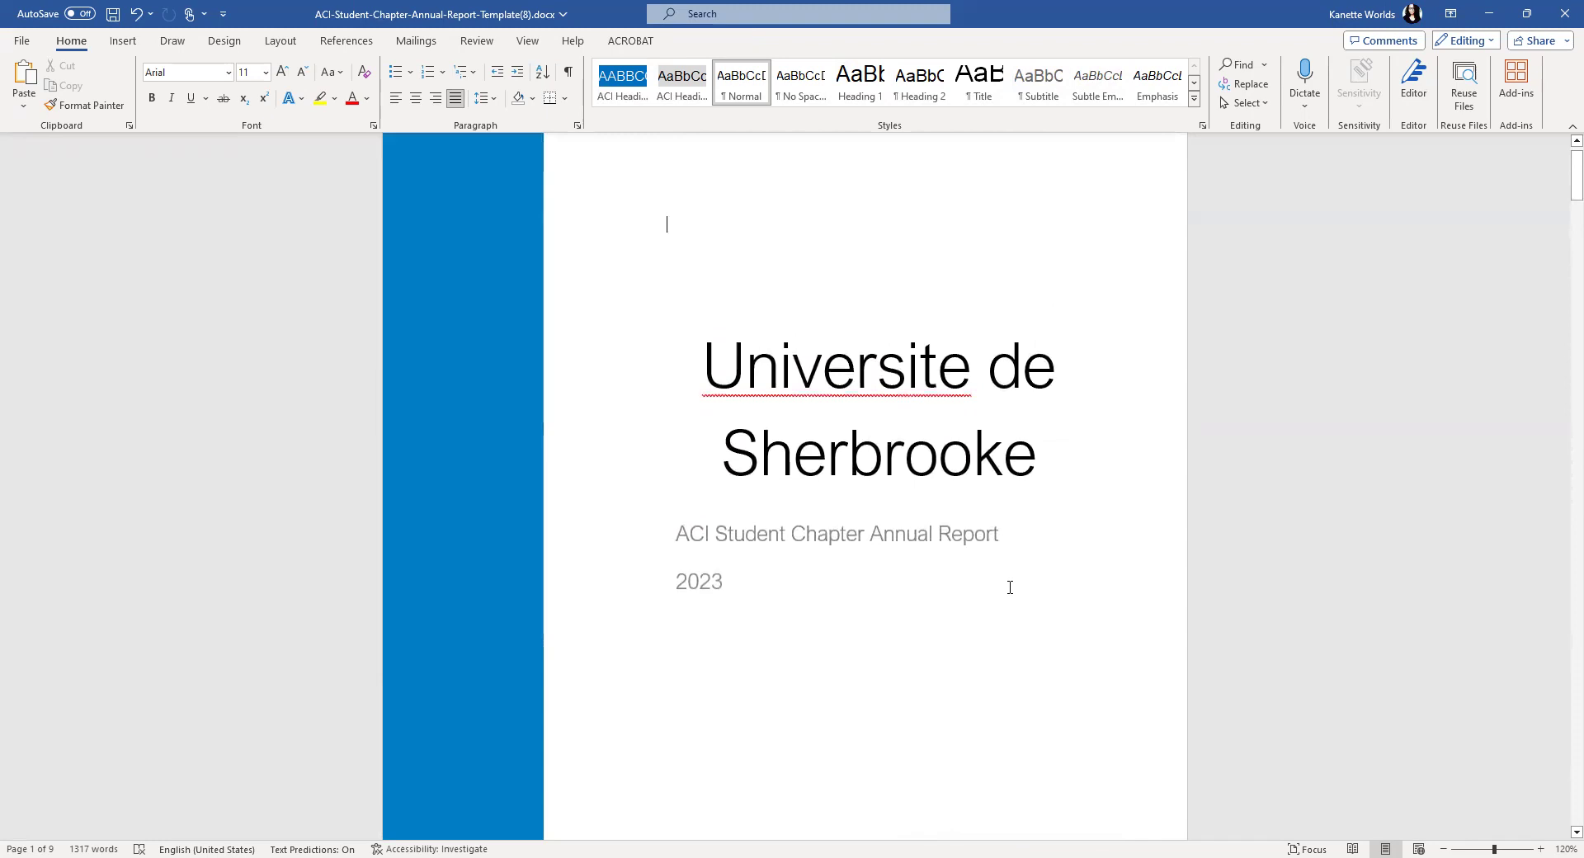
{"action": "scroll", "coordinate": [1010, 581], "scroll_direction": "down", "scroll_amount": 9}
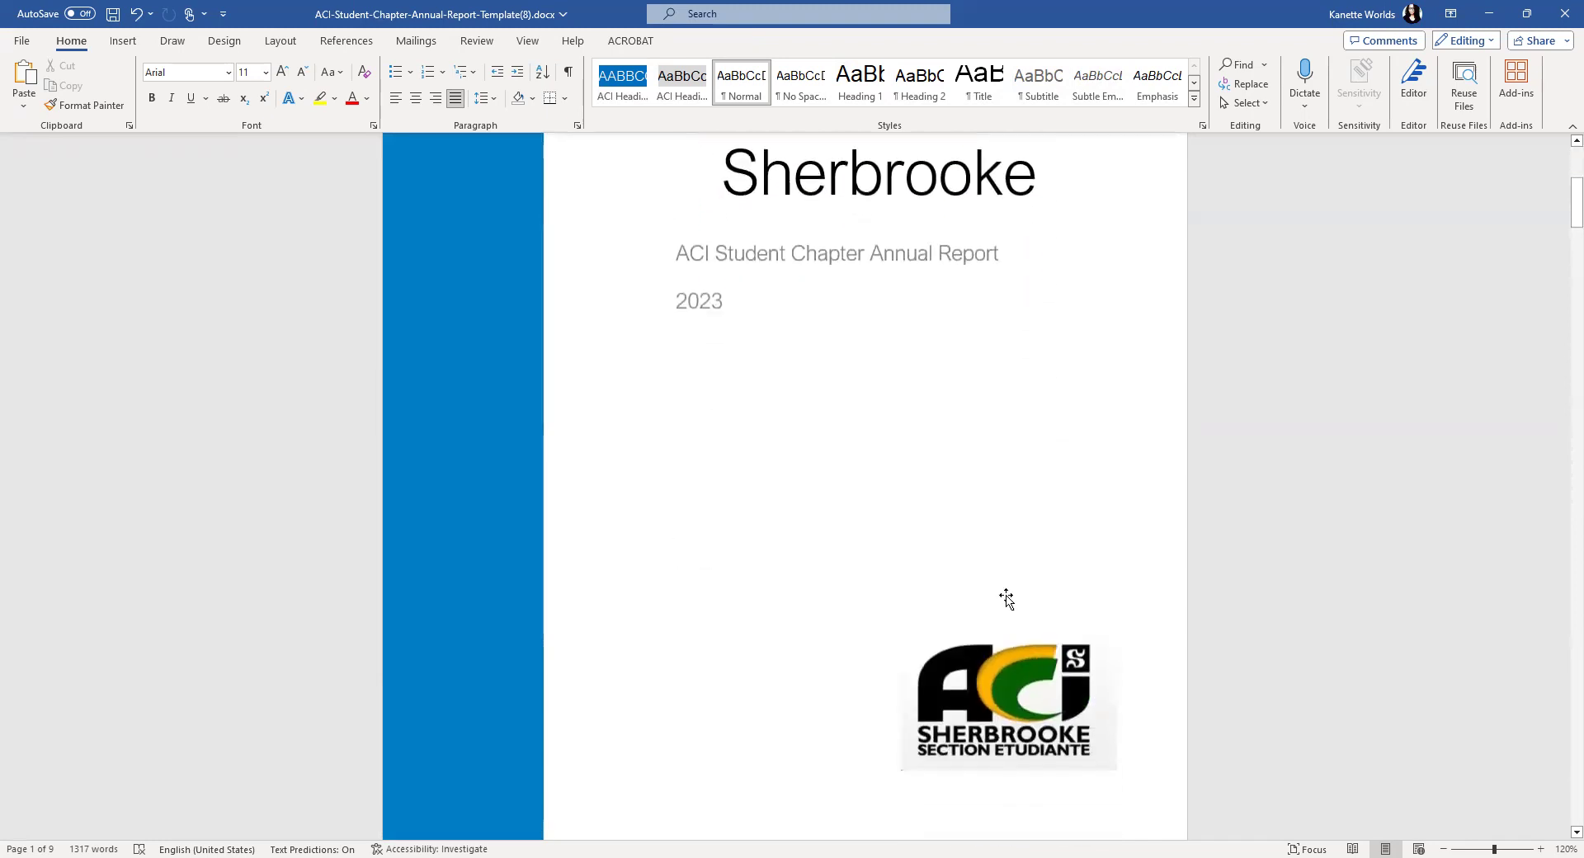
{"action": "left_click", "coordinate": [1014, 510]}
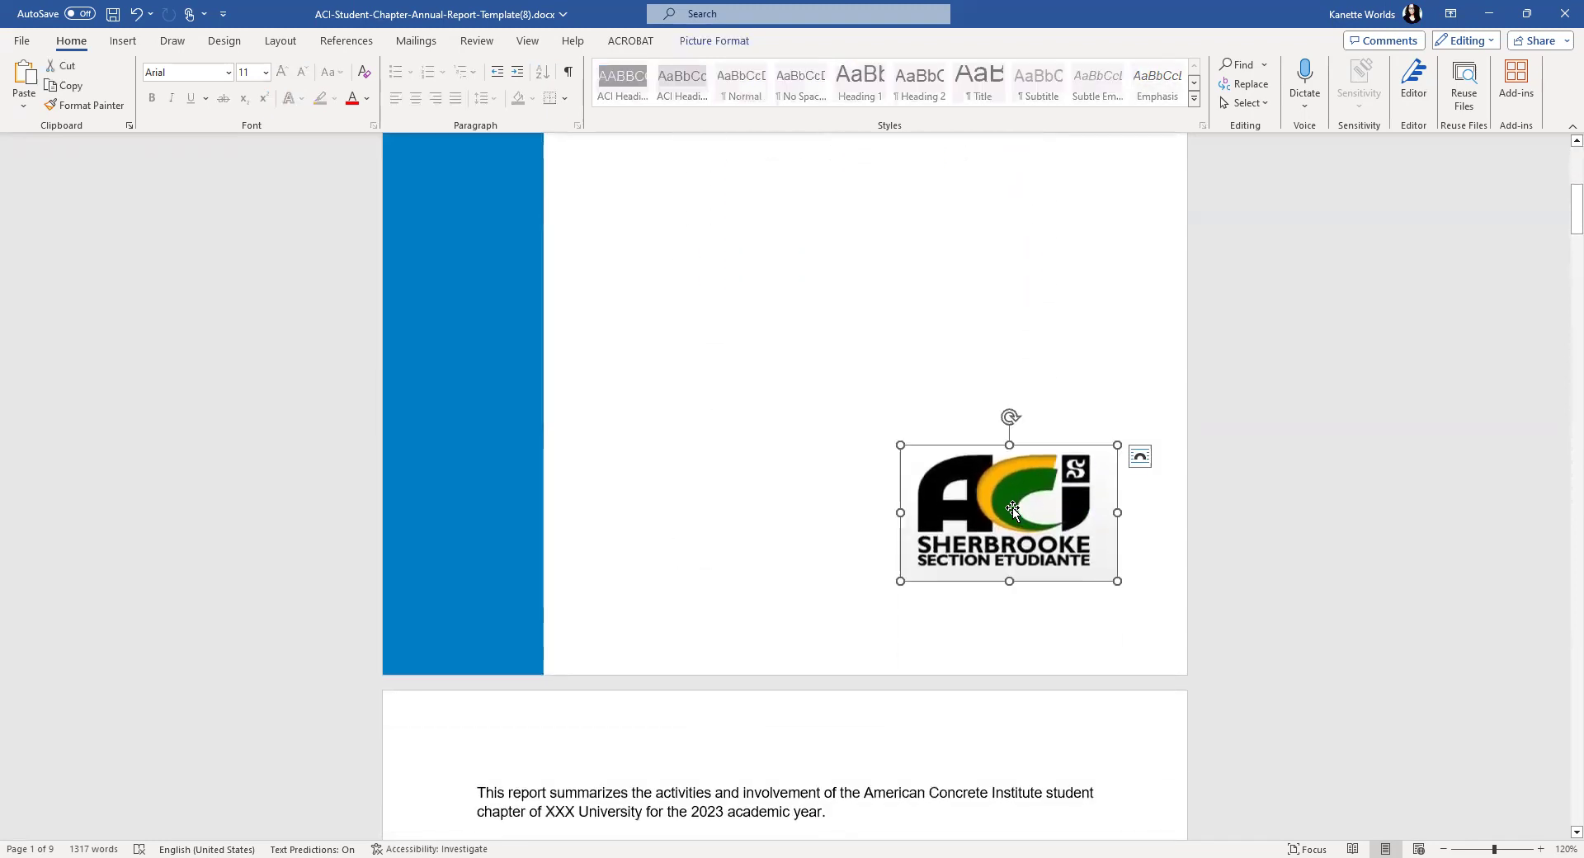
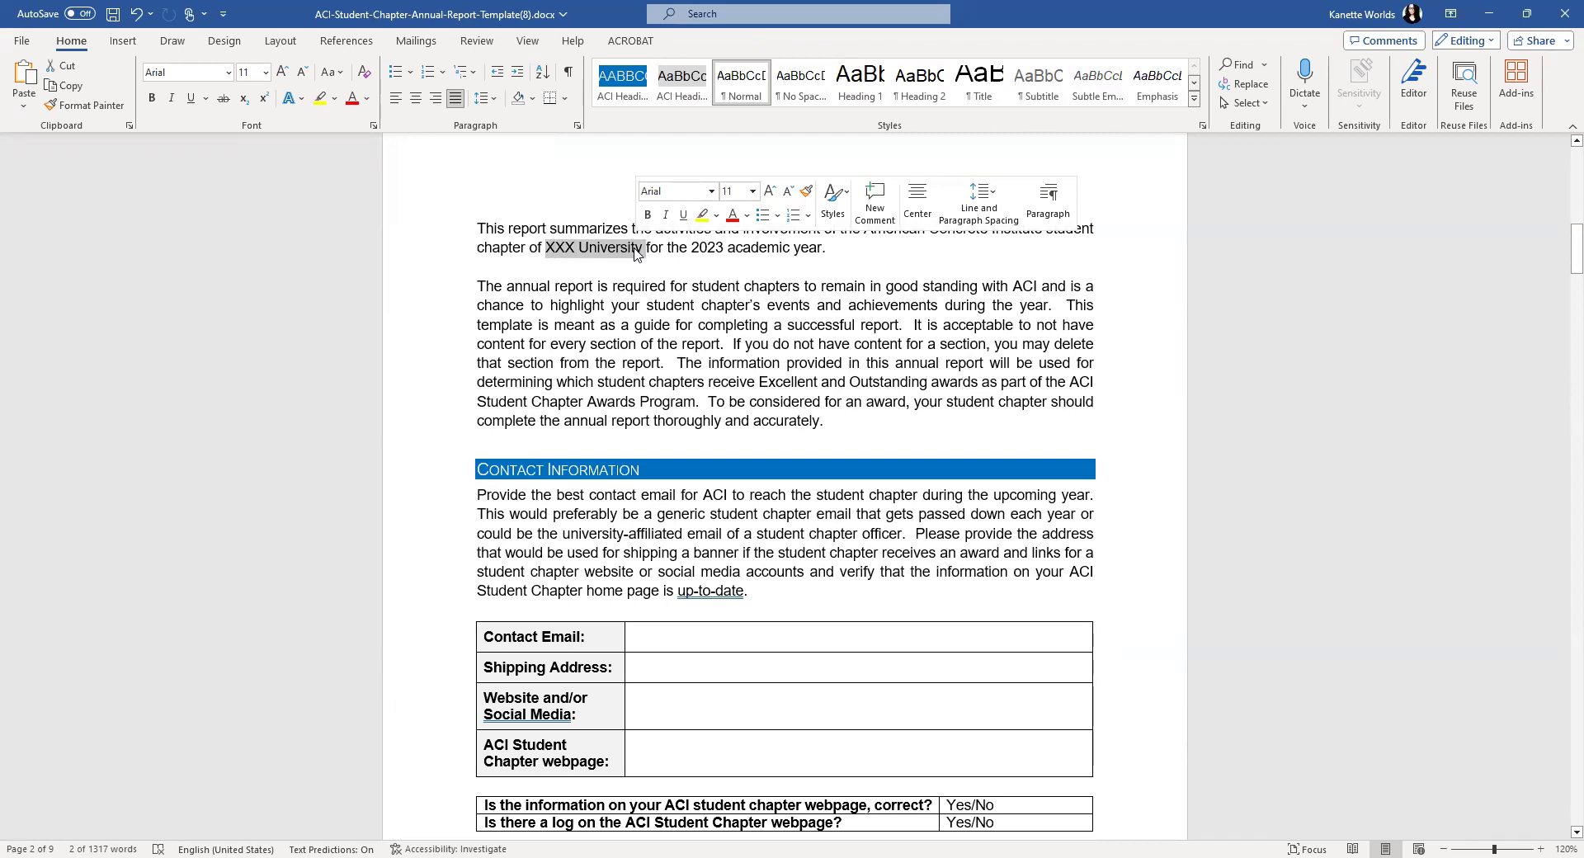
- Enter 'Universite de Sherbrooke' as the university in the opening sentence, then scroll to the contact table
{"action": "type", "text": "Universite"}
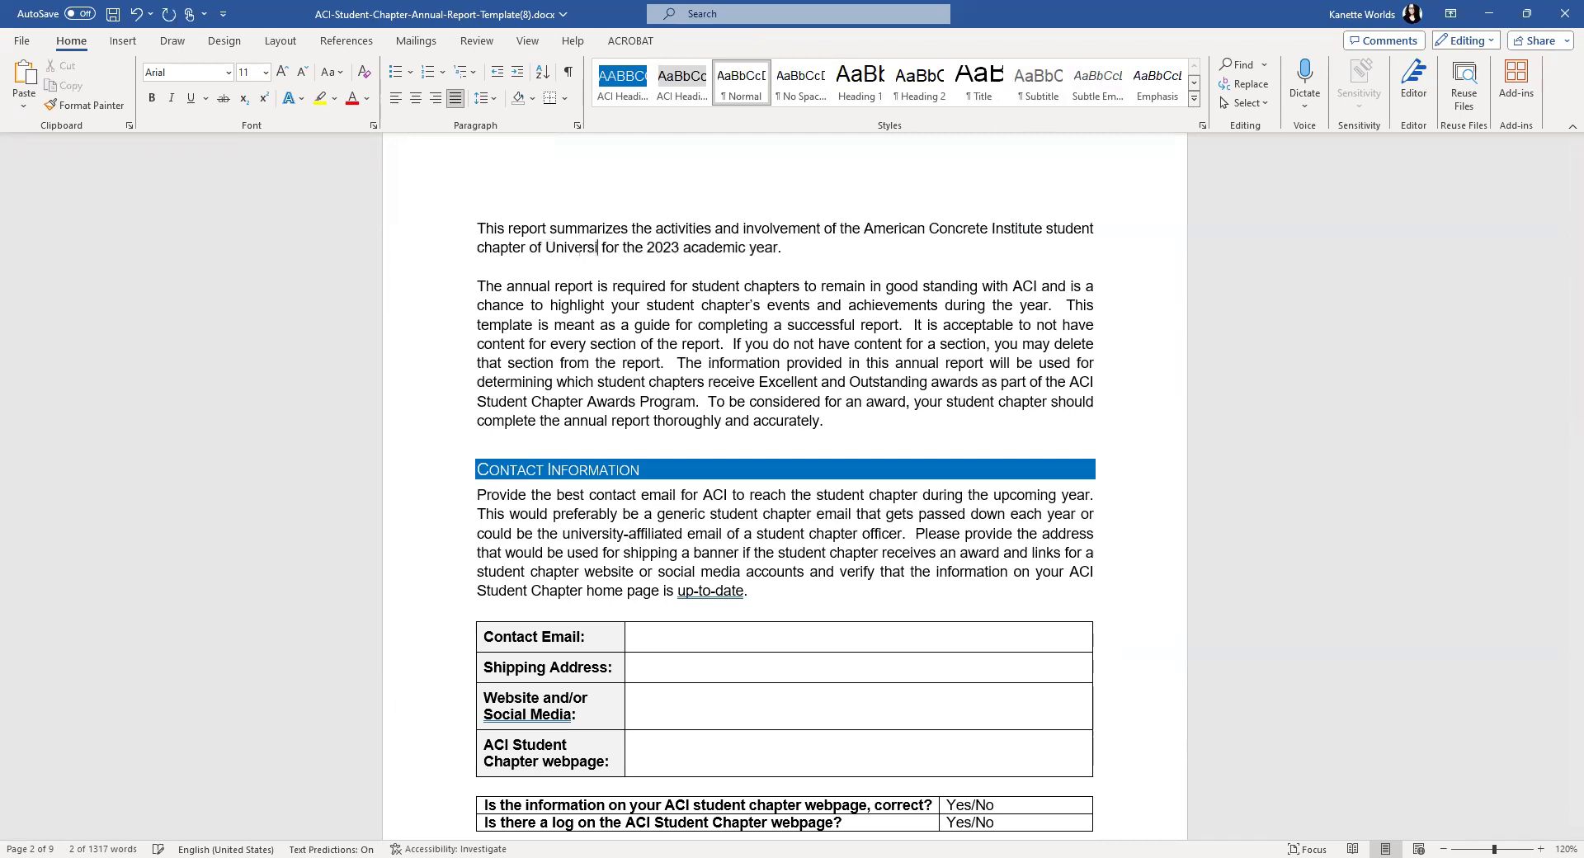
{"action": "type", "text": " de Sher"}
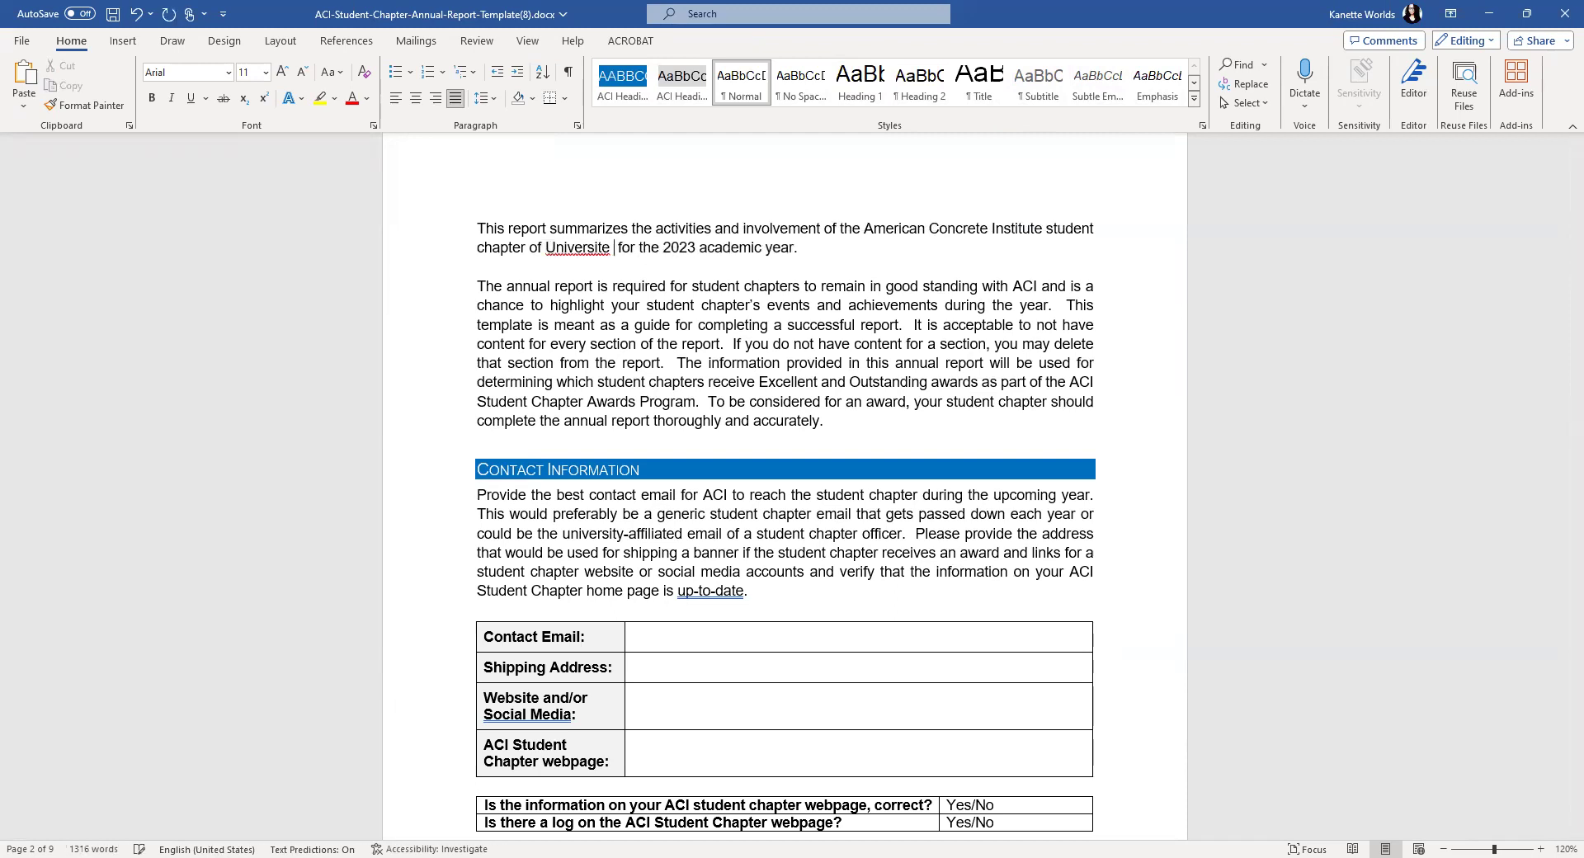
{"action": "type", "text": "br"}
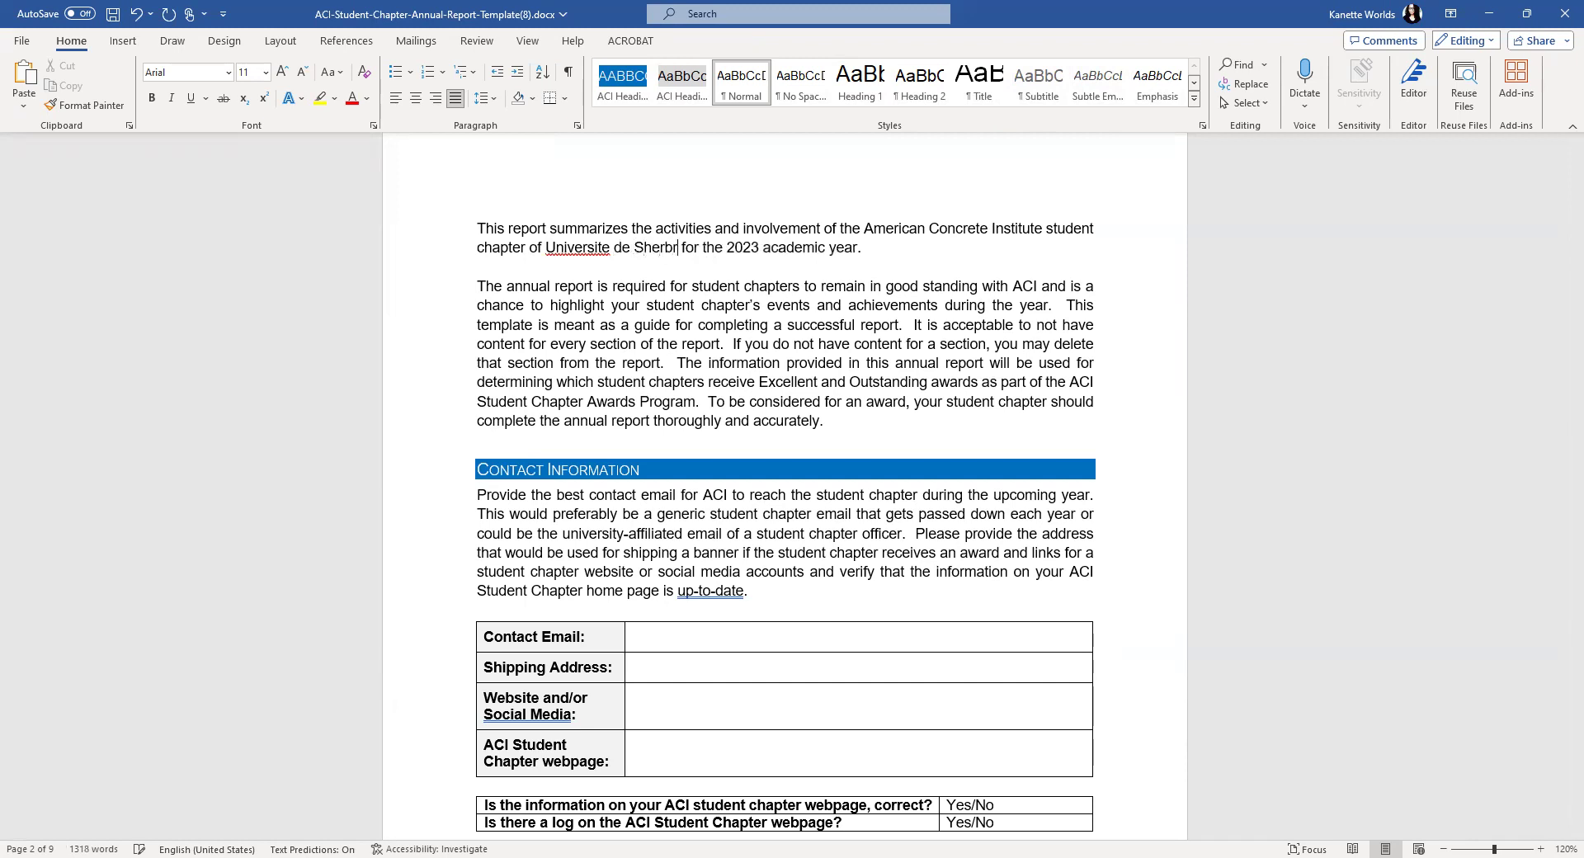
{"action": "type", "text": "ooke"}
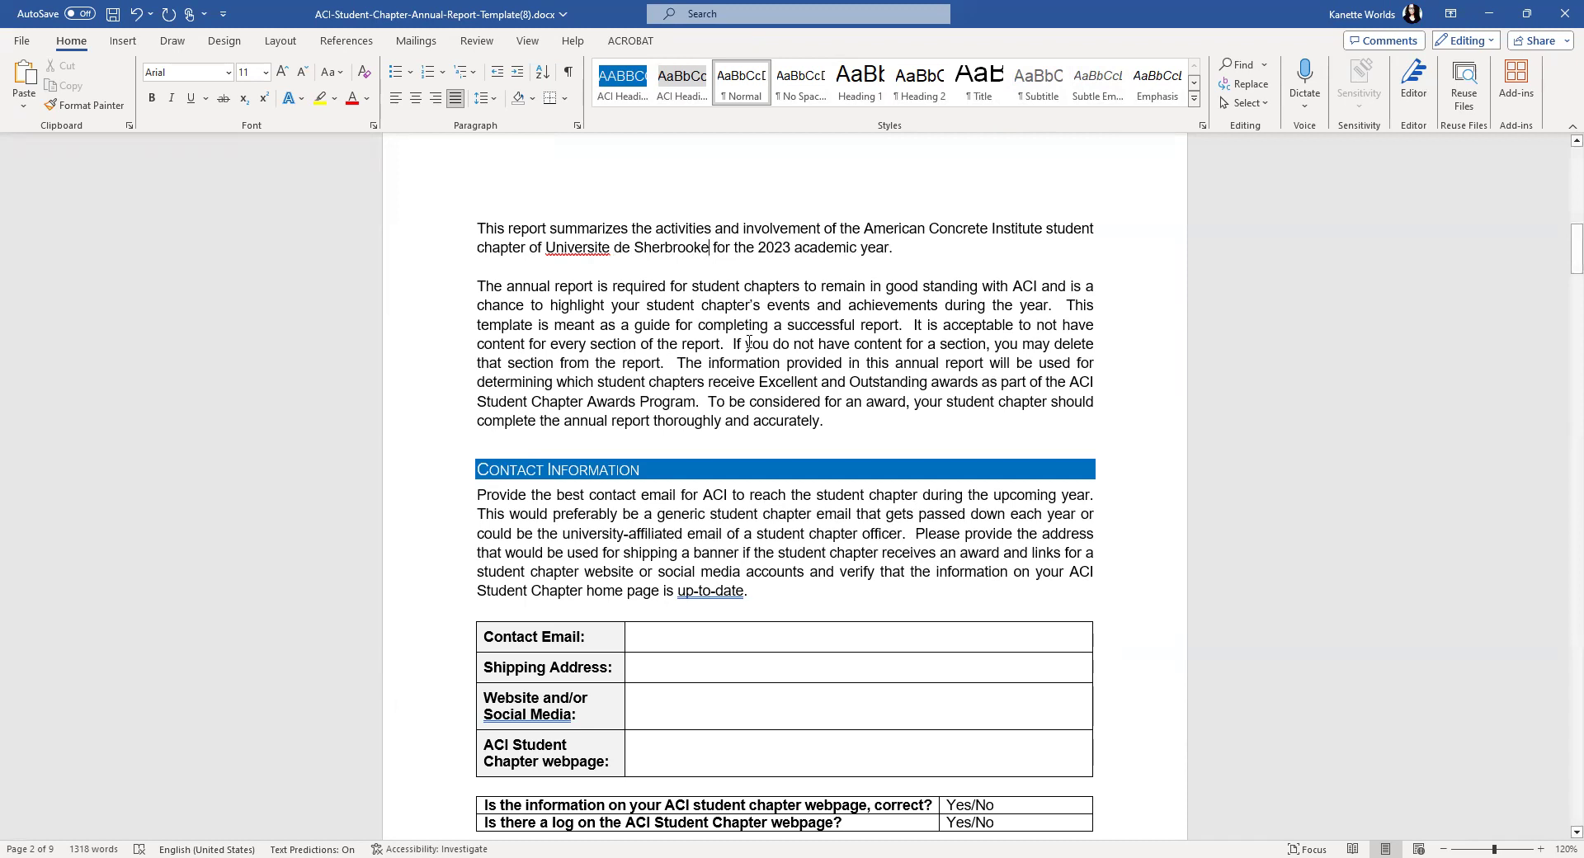
{"action": "scroll", "coordinate": [660, 336], "scroll_direction": "down", "scroll_amount": 1}
{"action": "left_click_drag", "start_coordinate": [478, 239], "coordinate": [887, 378]}
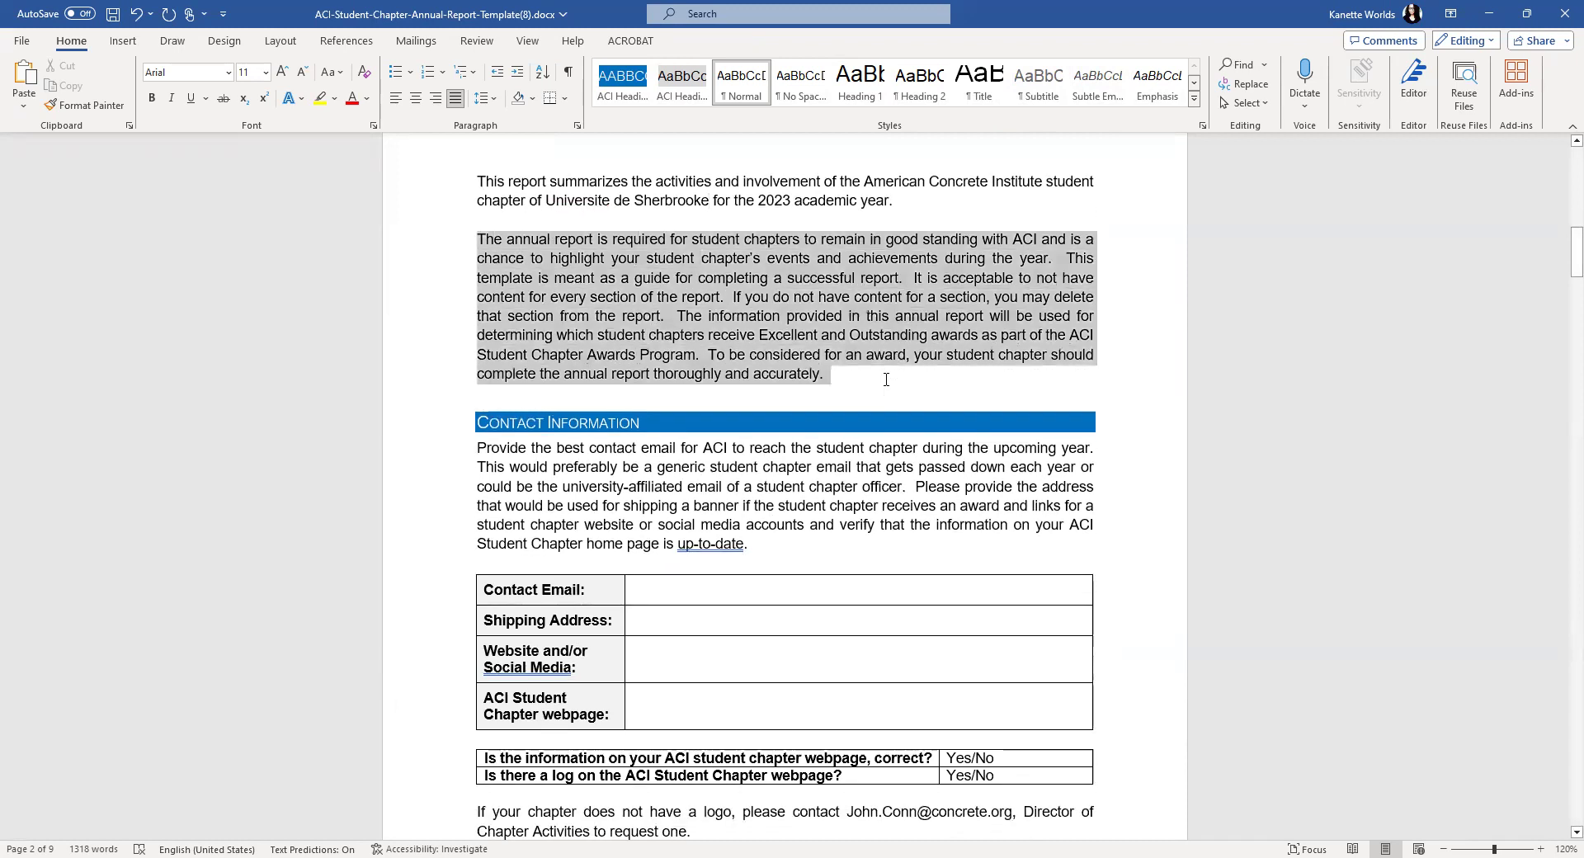
{"action": "left_click", "coordinate": [703, 297]}
{"action": "scroll", "coordinate": [789, 318], "scroll_direction": "down", "scroll_amount": 2}
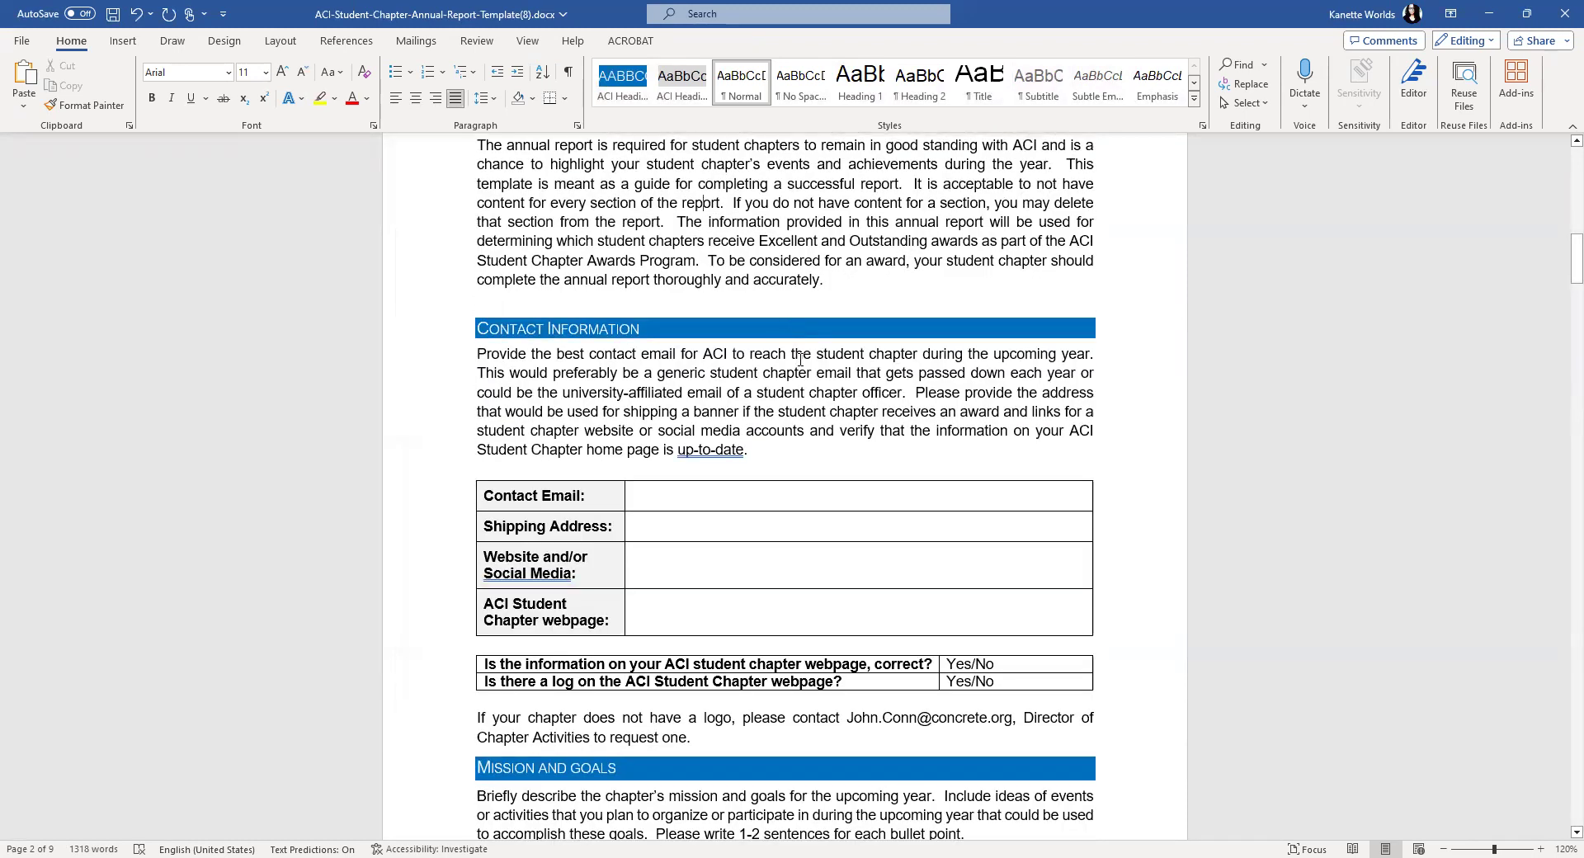
{"action": "scroll", "coordinate": [800, 361], "scroll_direction": "down", "scroll_amount": 1}
{"action": "scroll", "coordinate": [801, 360], "scroll_direction": "down", "scroll_amount": 1}
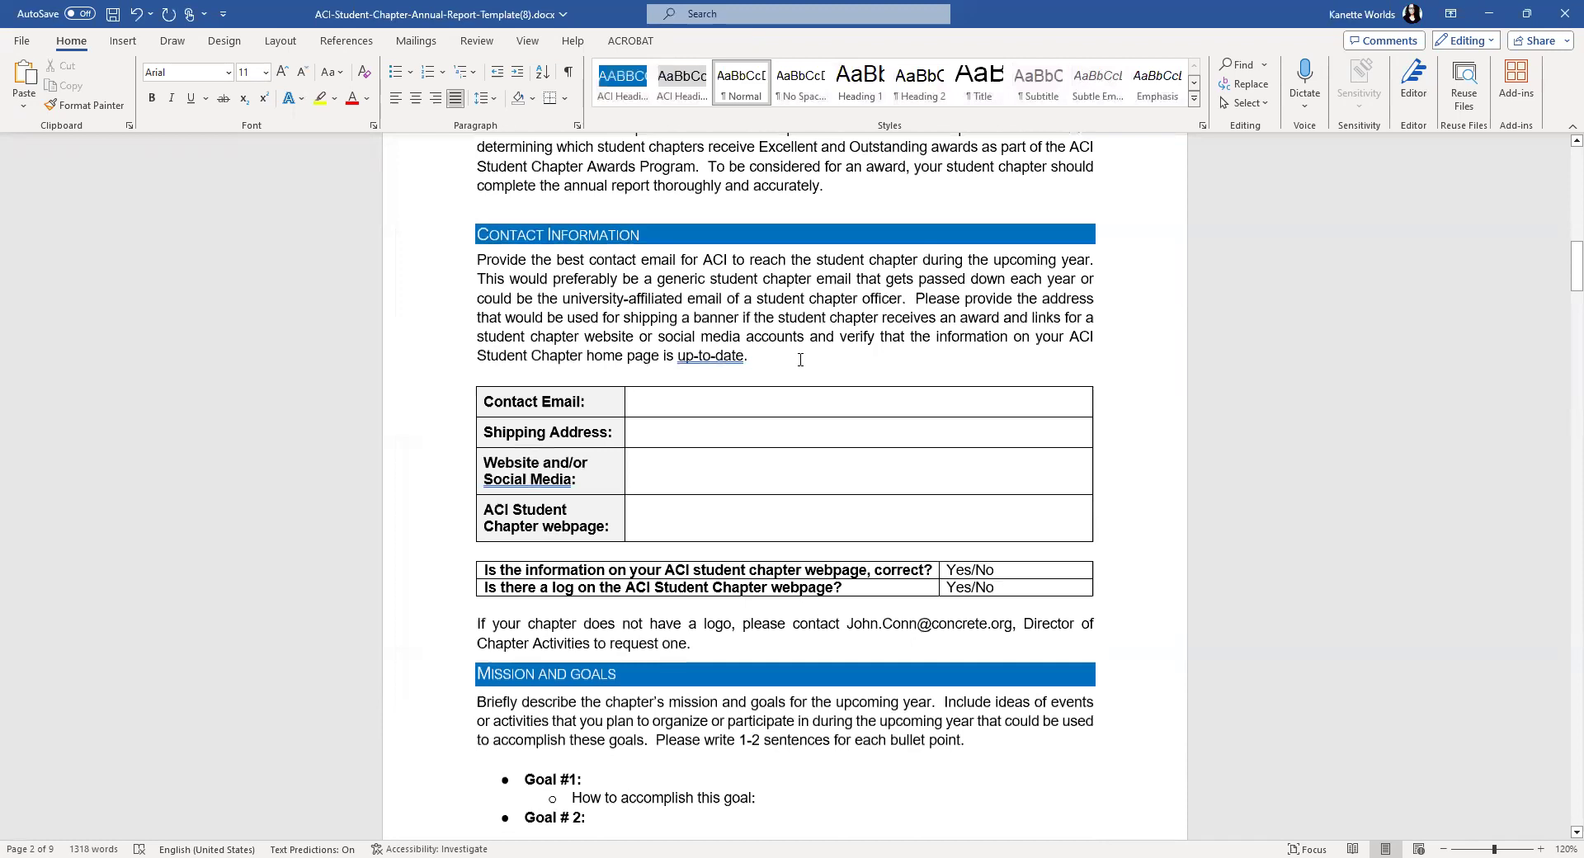
{"action": "scroll", "coordinate": [801, 360], "scroll_direction": "down", "scroll_amount": 1}
- Fill the Contact Email cell with the chapter's contact e-mail address
{"action": "left_click", "coordinate": [660, 358]}
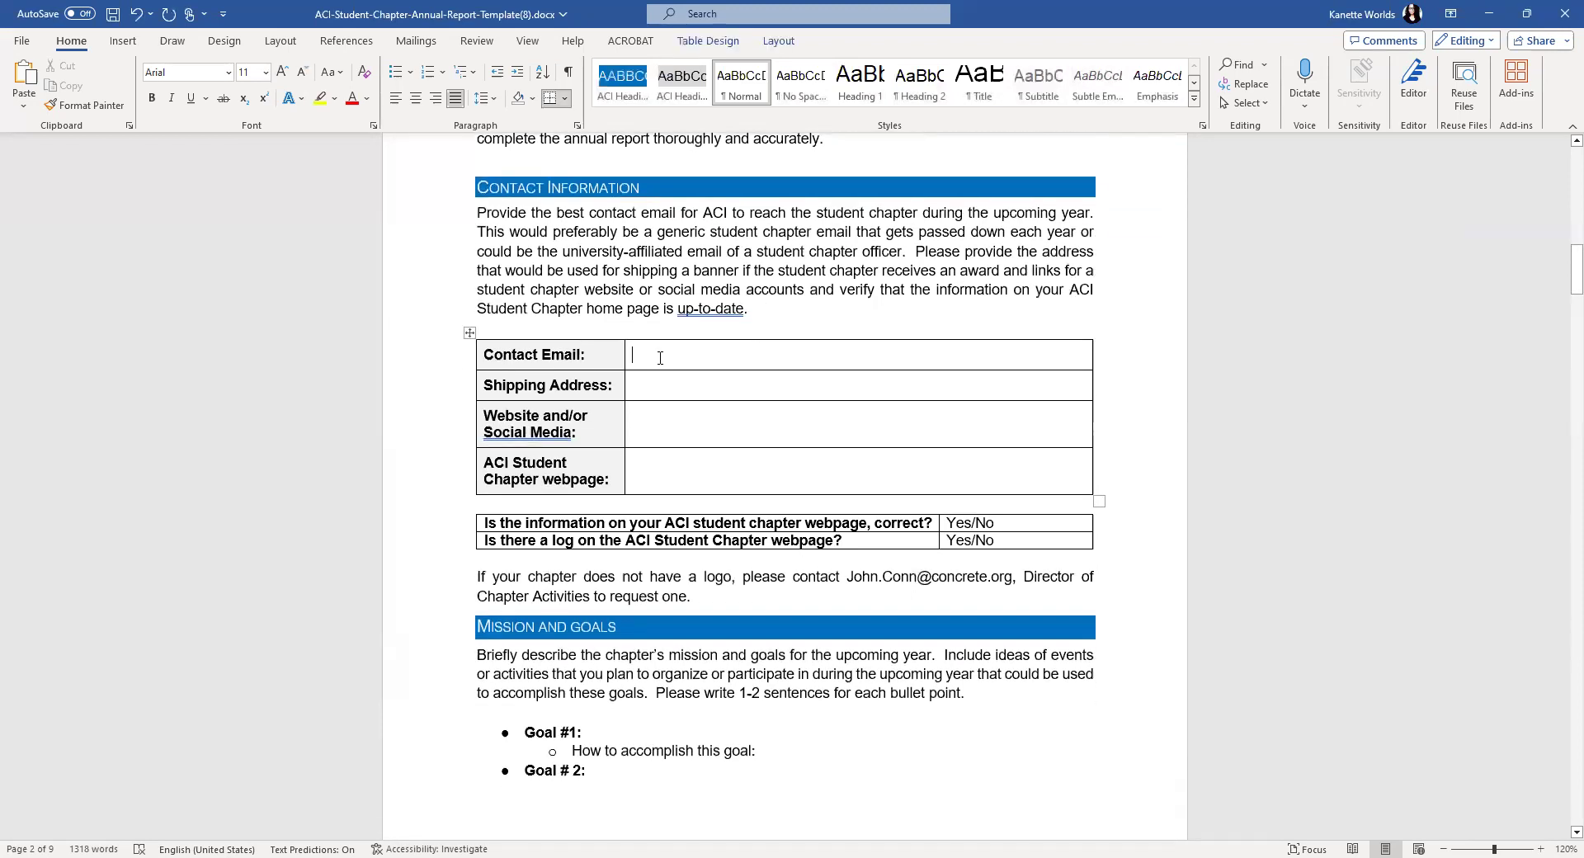
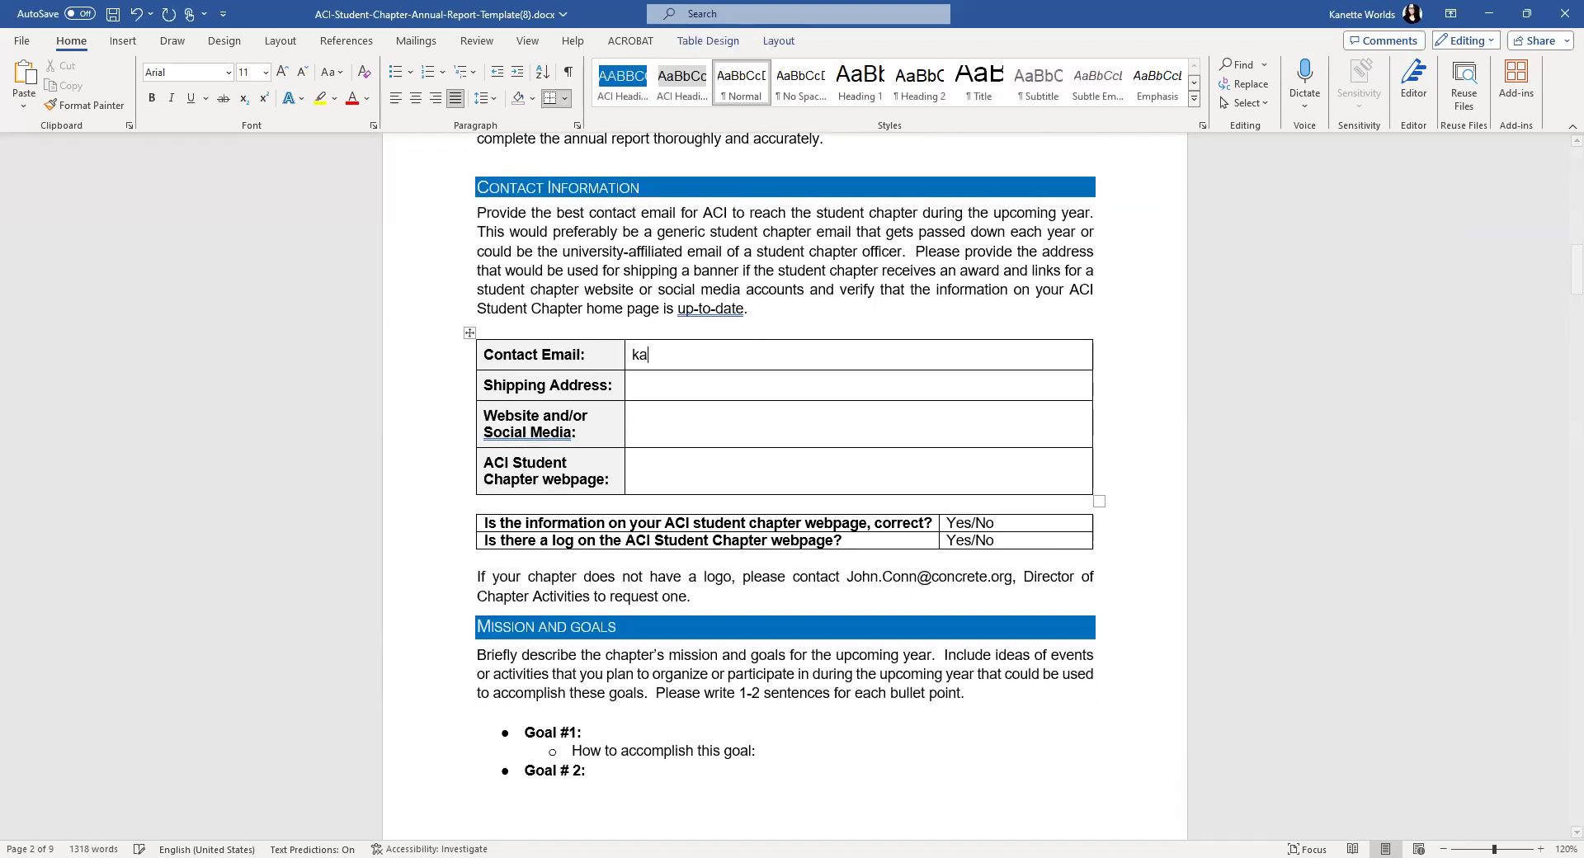
{"action": "key", "text": "alt+Tab"}
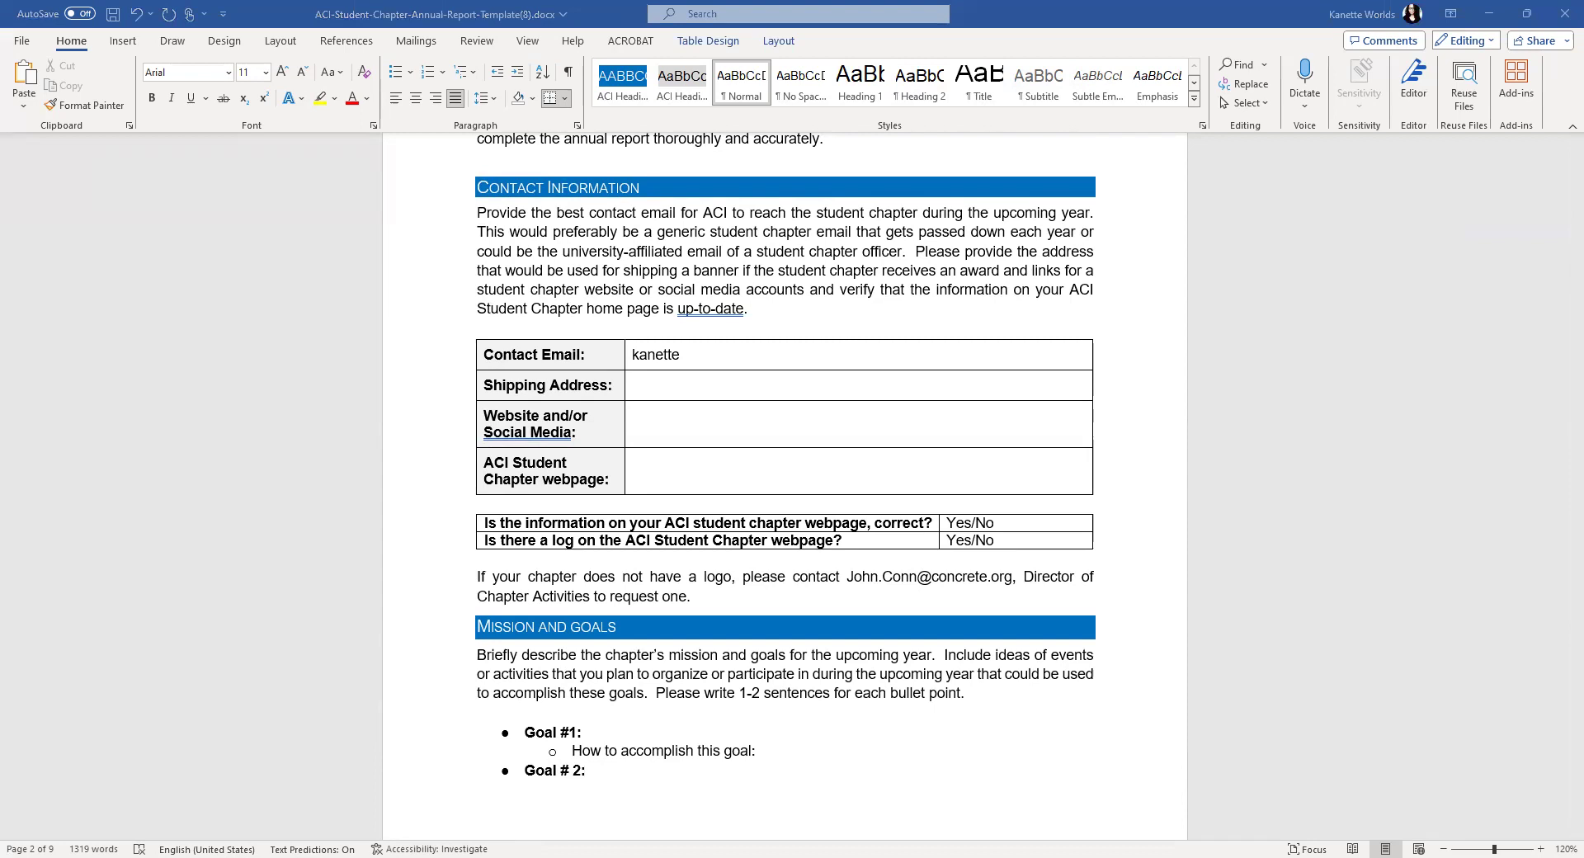
{"action": "left_click", "coordinate": [680, 356]}
{"action": "left_click_drag", "start_coordinate": [680, 356], "coordinate": [636, 369]}
{"action": "key", "text": "BackSpace"}
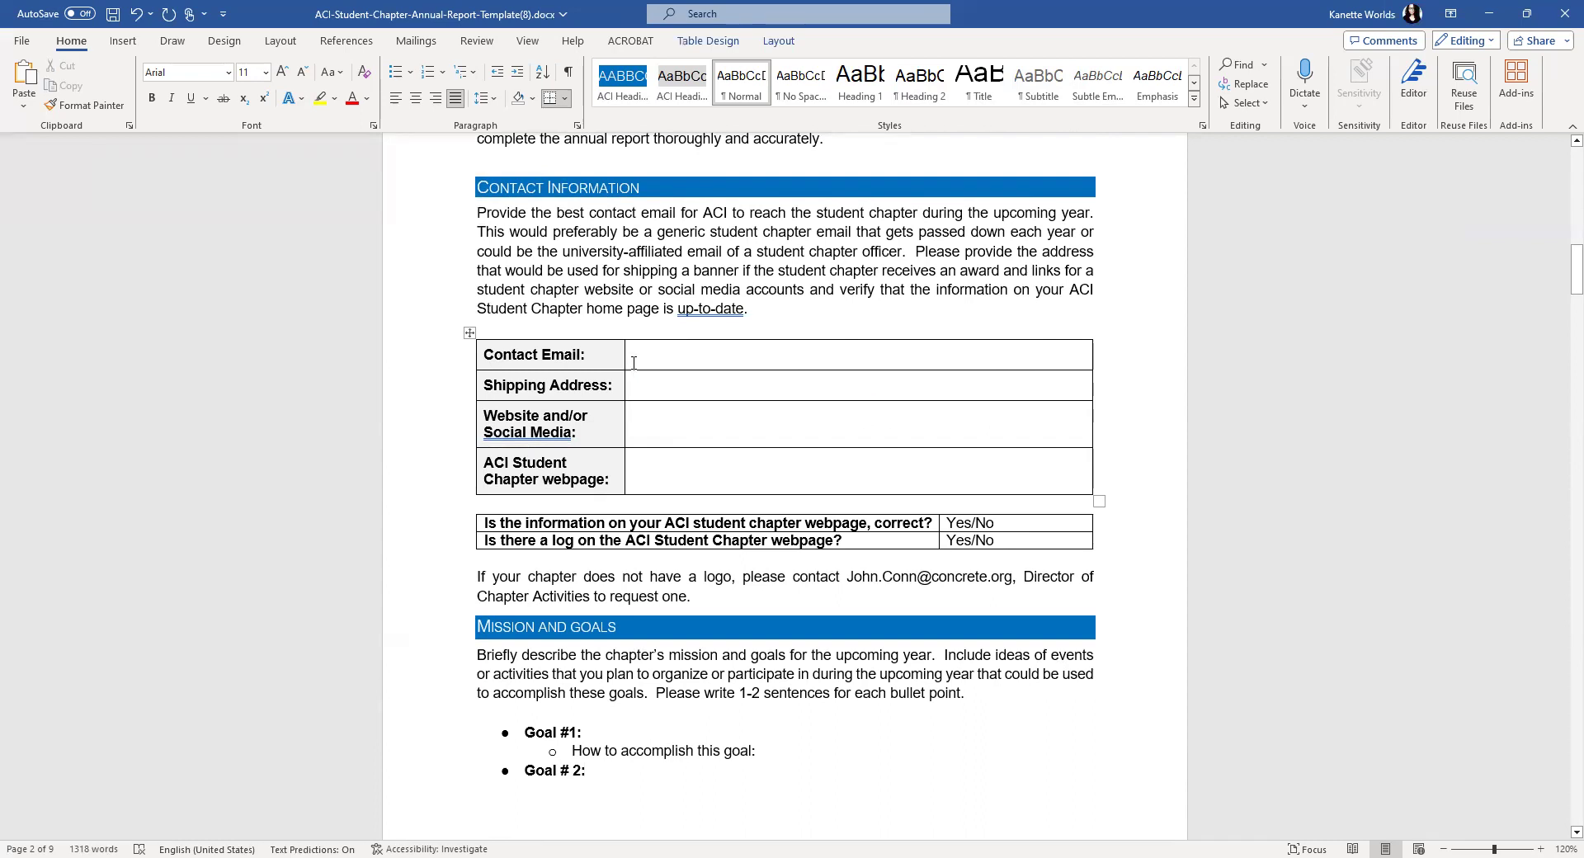
{"action": "key", "text": "ctrl+v"}
- Paste the mailing address into Shipping Address, prefixed with 'Universite de Sherbrooke,'
{"action": "left_click", "coordinate": [650, 388]}
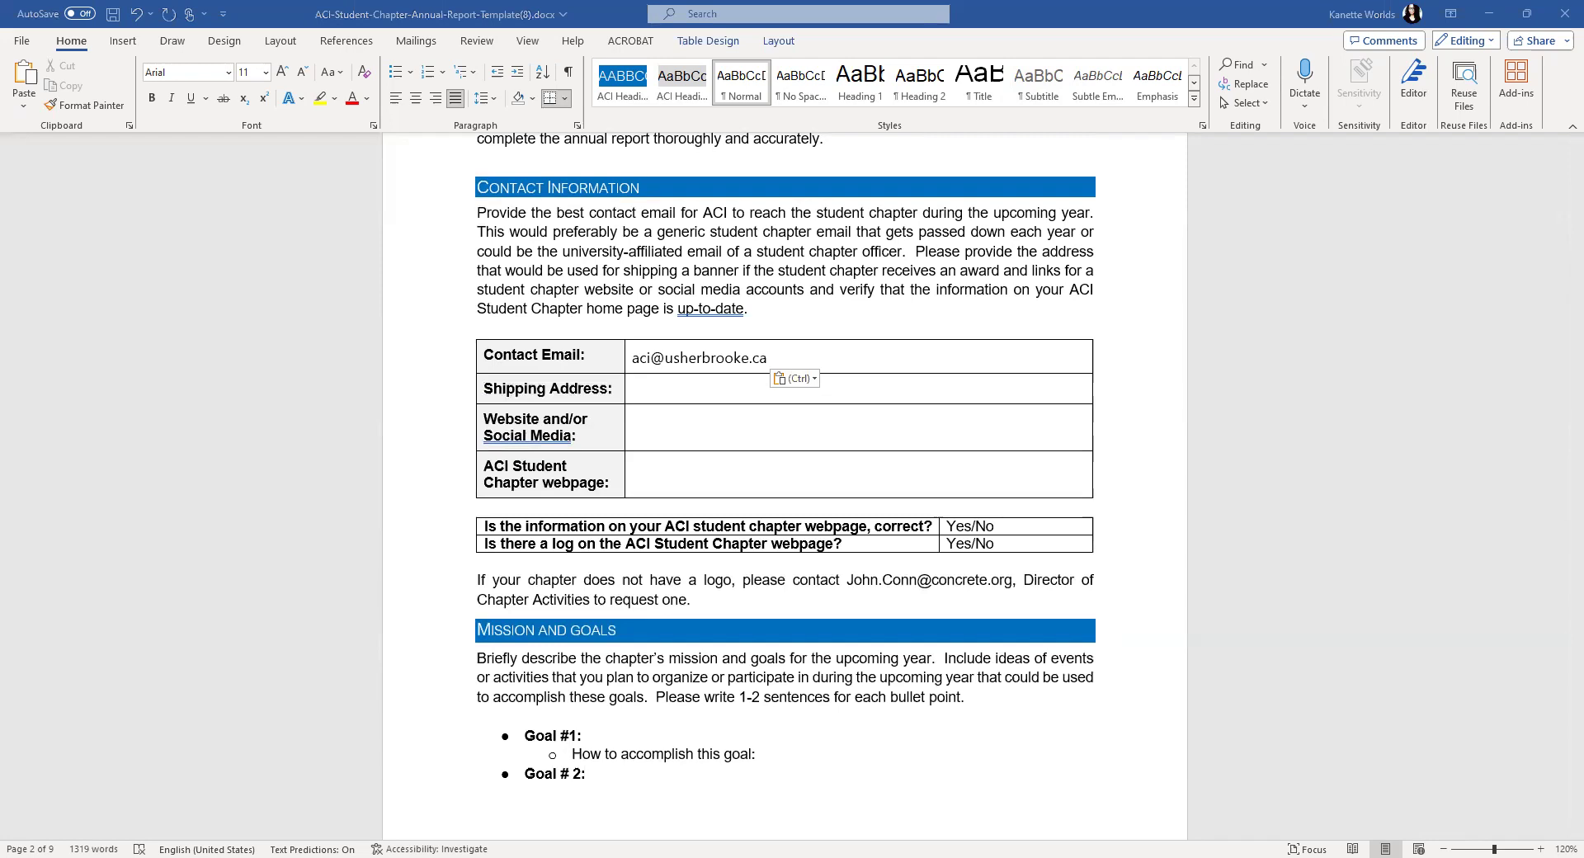
{"action": "key", "text": "Escape"}
{"action": "left_click", "coordinate": [670, 384]}
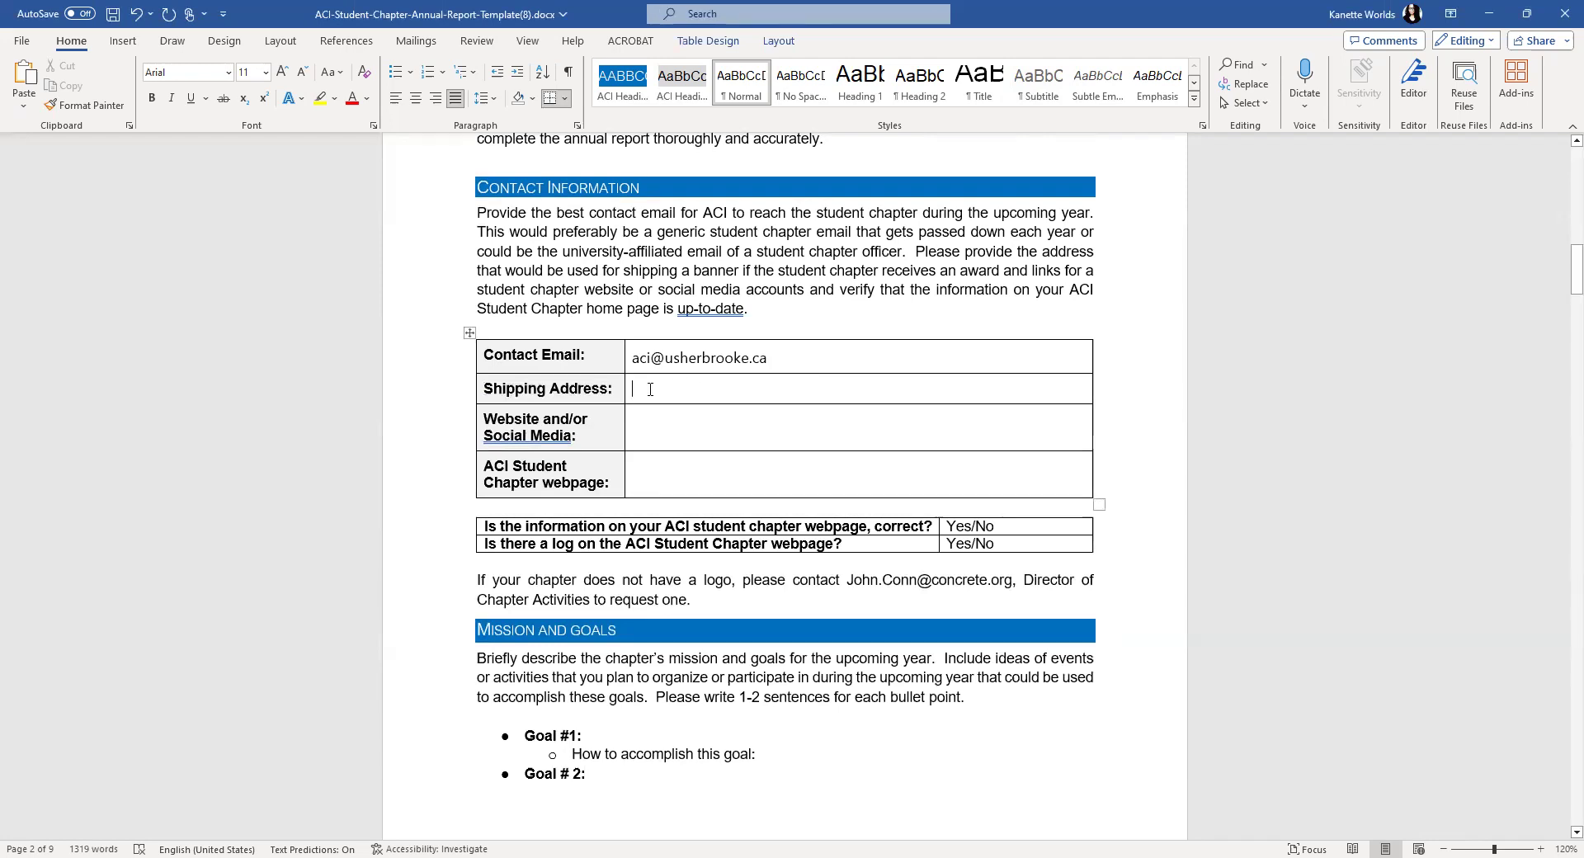
{"action": "right_click", "coordinate": [651, 389]}
{"action": "left_click", "coordinate": [647, 391]}
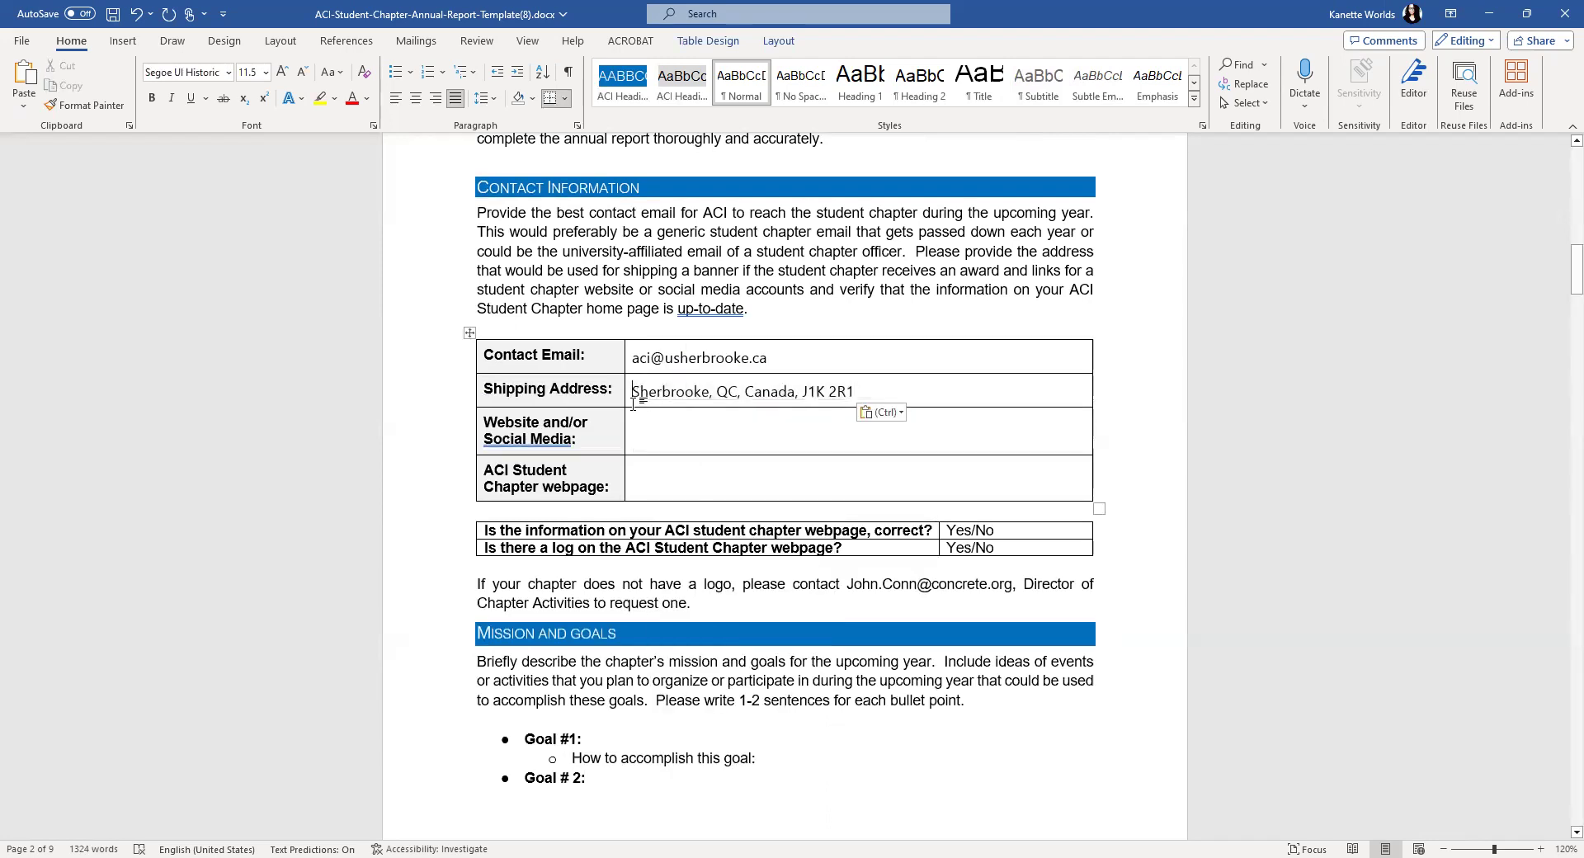
{"action": "type", "text": "Universie"}
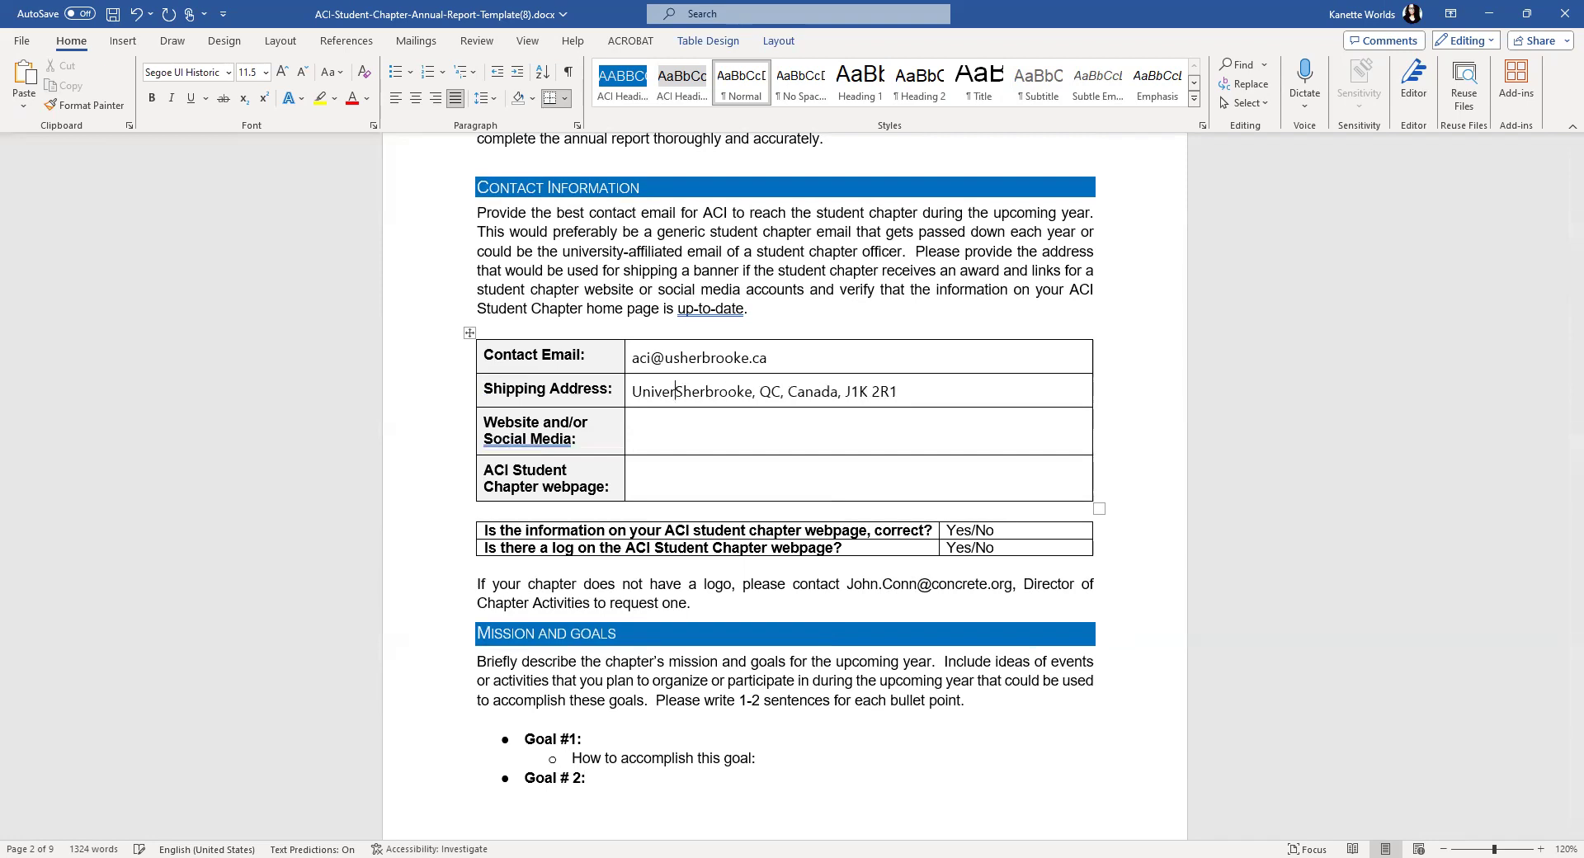
{"action": "key", "text": "BackSpace"}
{"action": "type", "text": "te de Sher"}
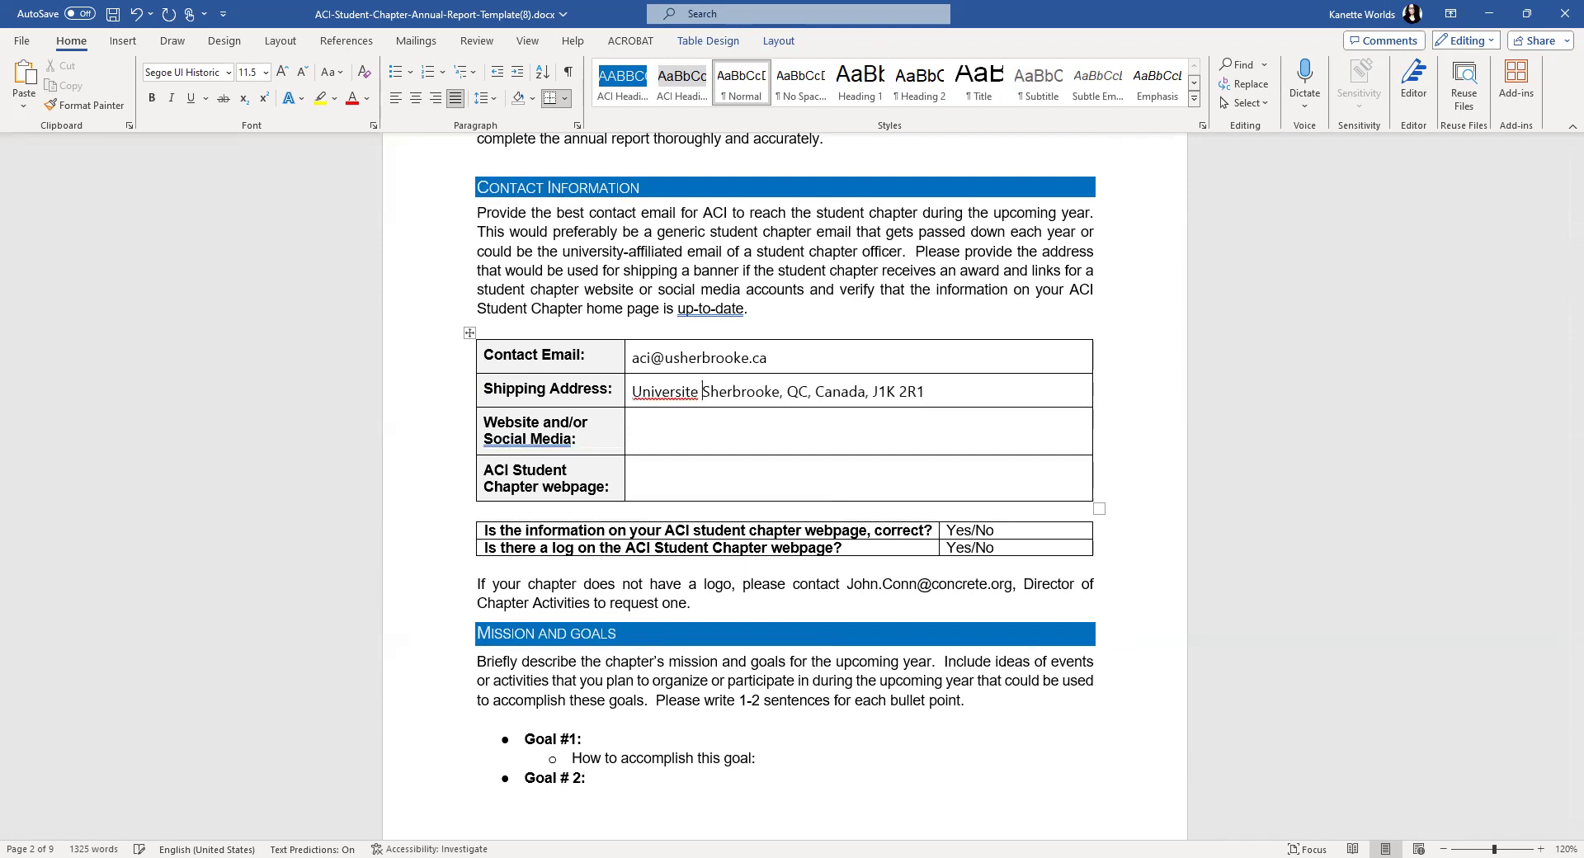
{"action": "type", "text": "brooke,"}
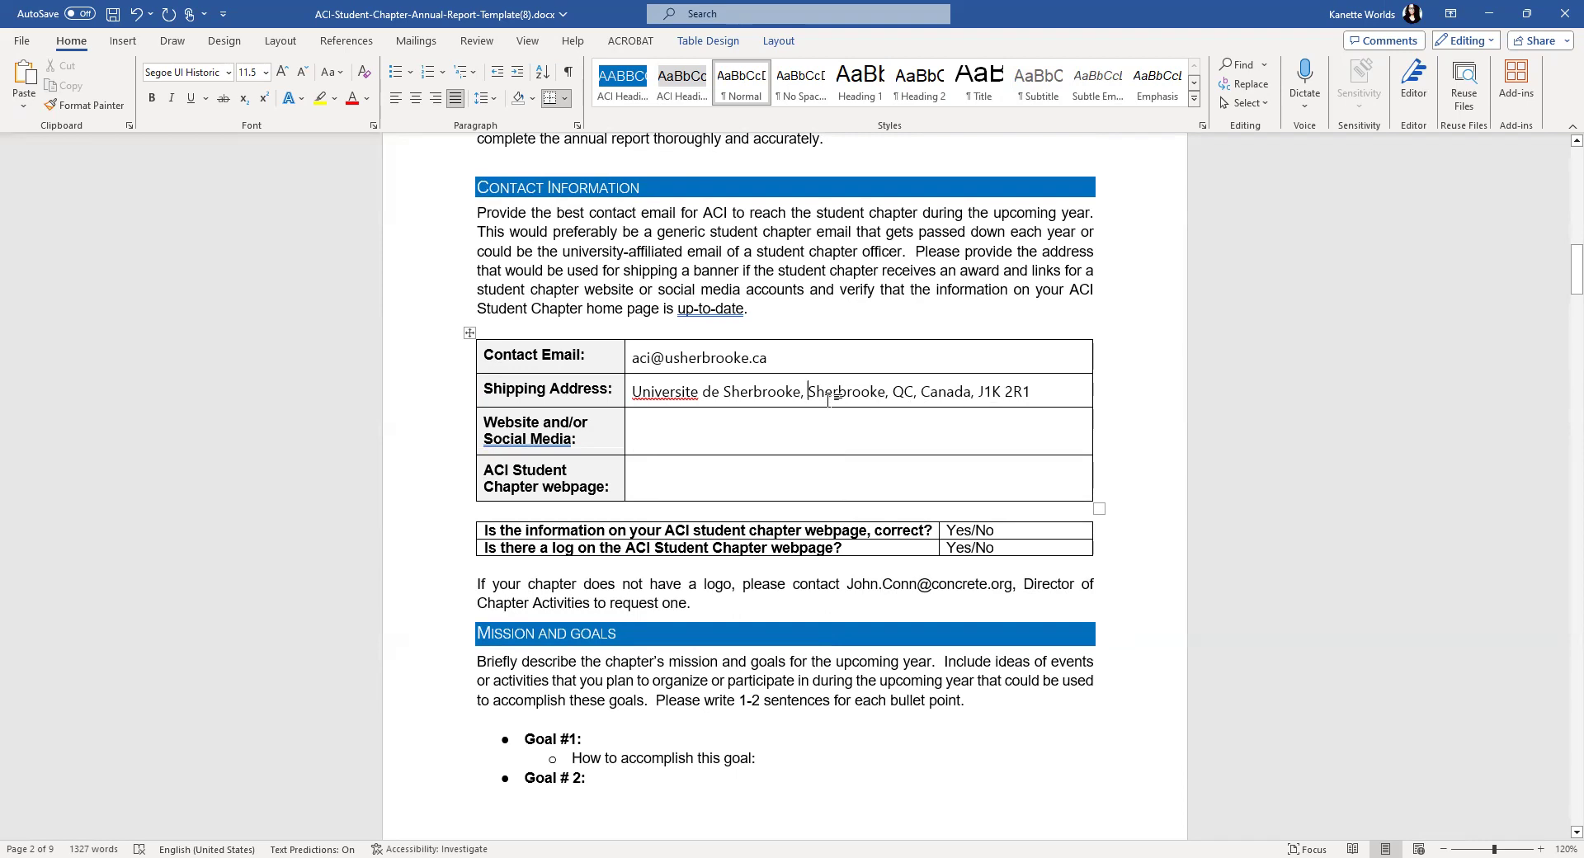
{"action": "left_click", "coordinate": [678, 425]}
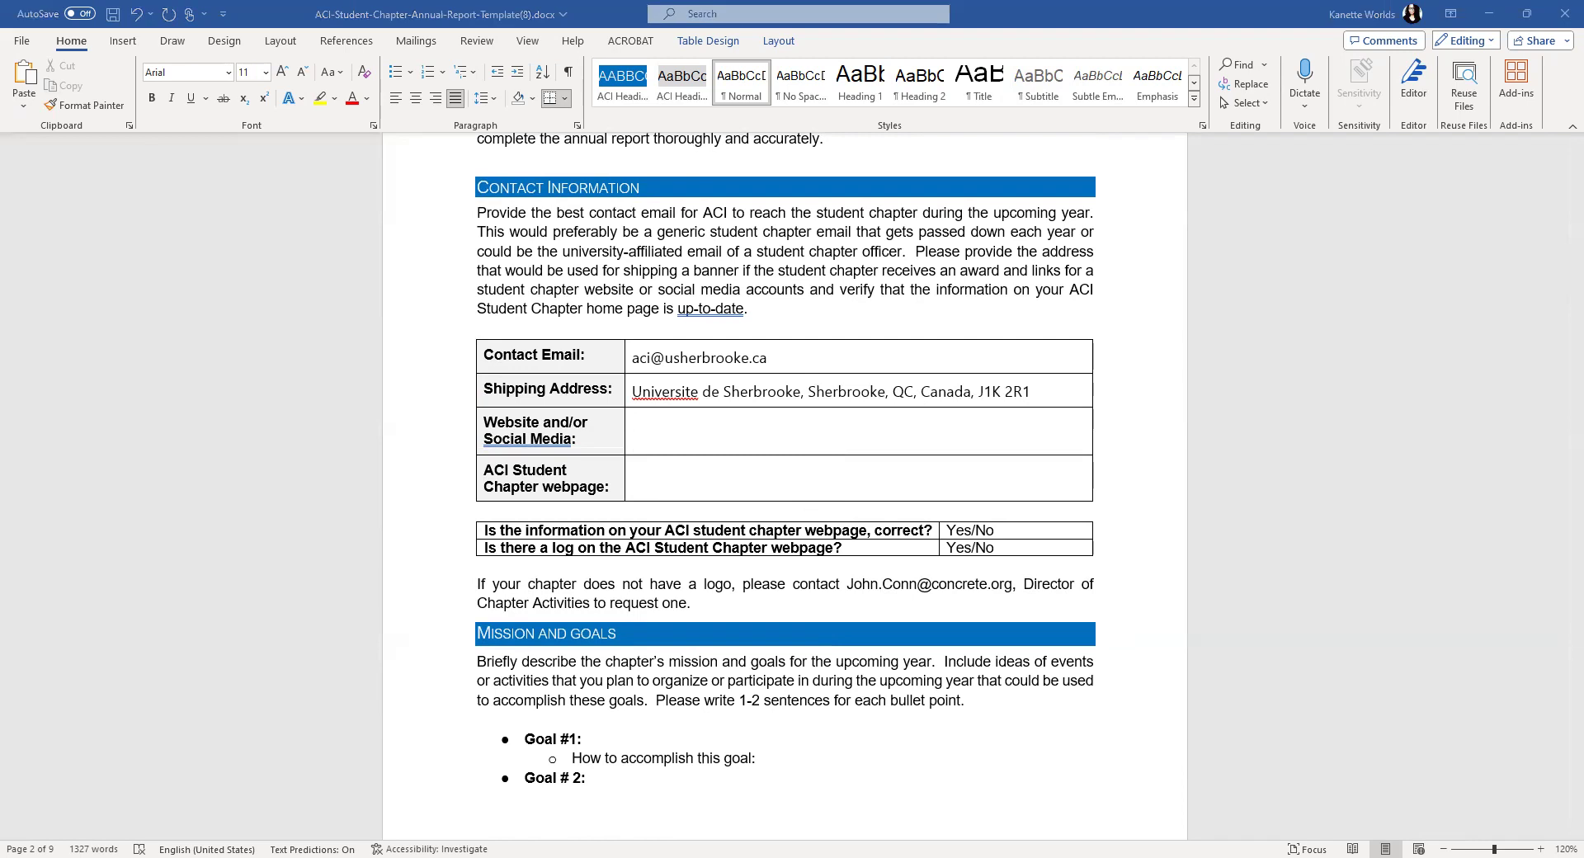
- Paste the chapter's Facebook page link into the Website and/or Social Media cell as a hyperlink
{"action": "left_click", "coordinate": [650, 426]}
{"action": "right_click", "coordinate": [651, 426]}
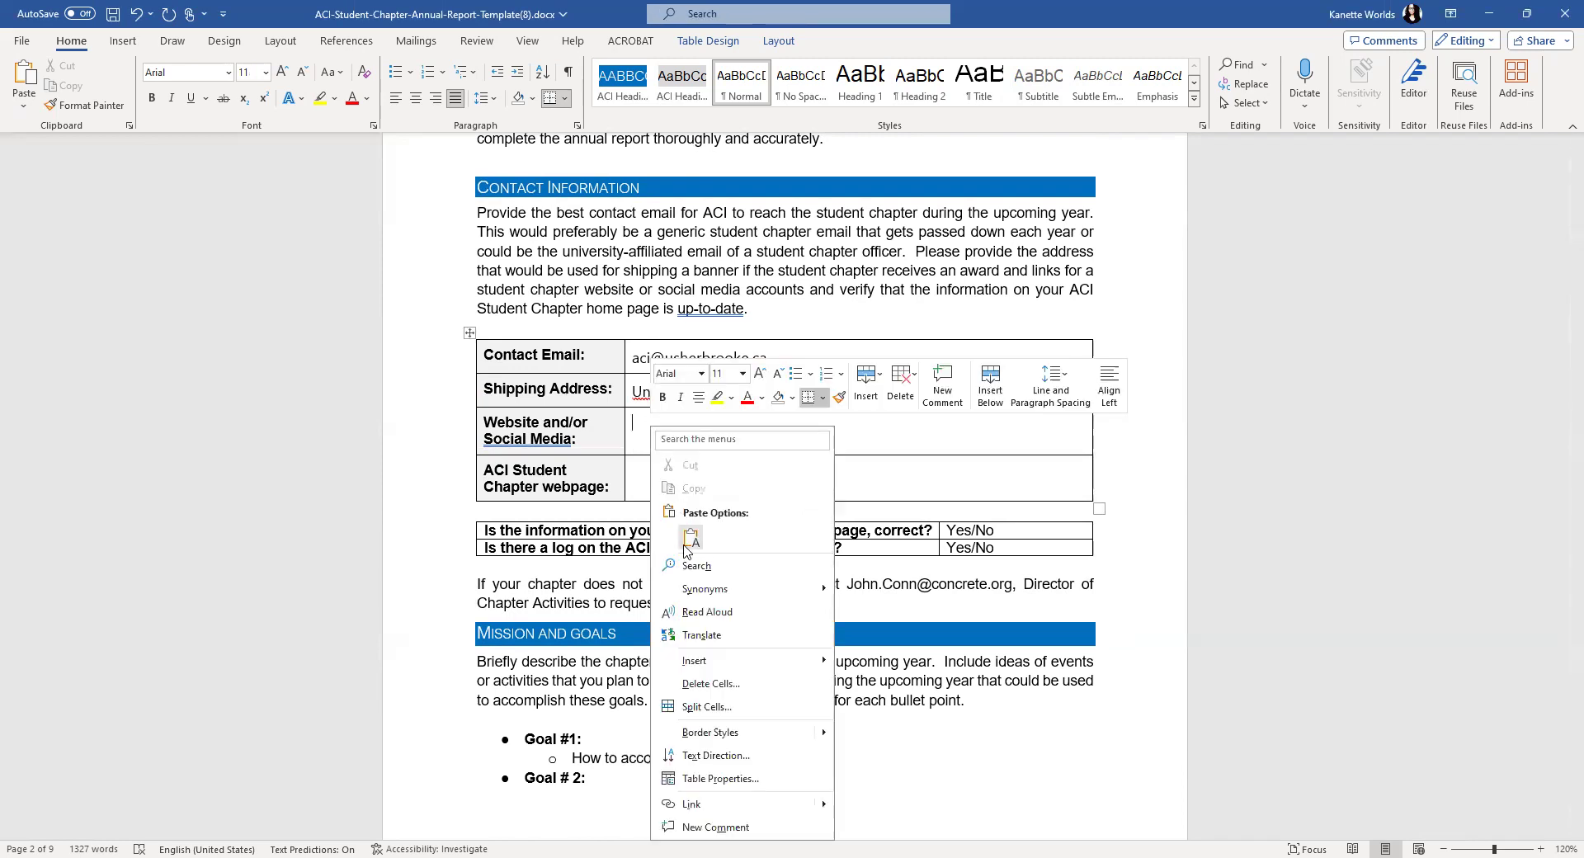
{"action": "left_click", "coordinate": [690, 538]}
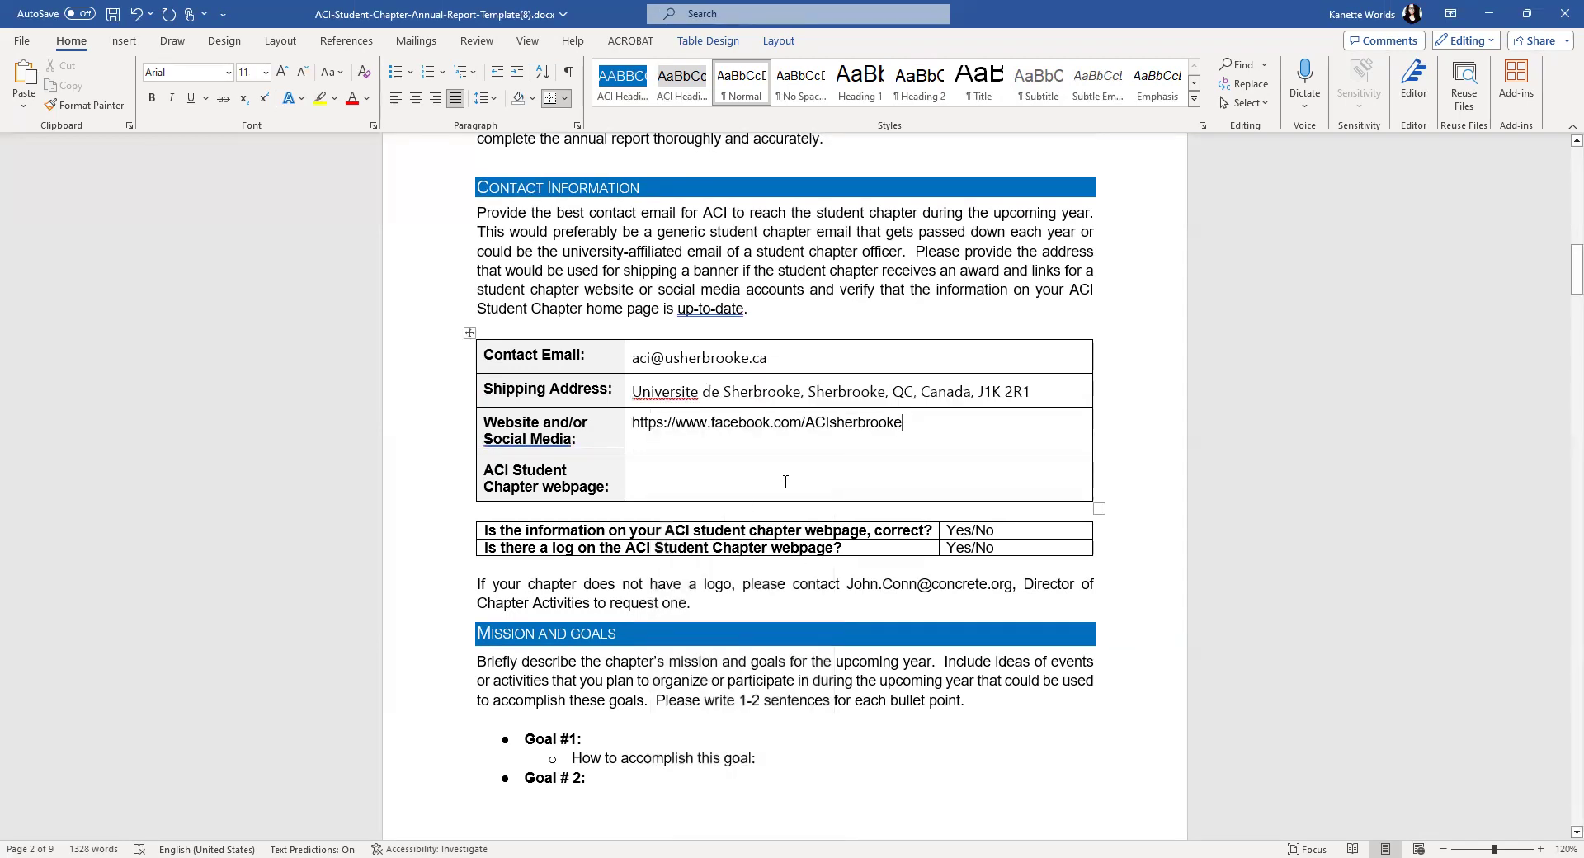
{"action": "key", "text": "Return"}
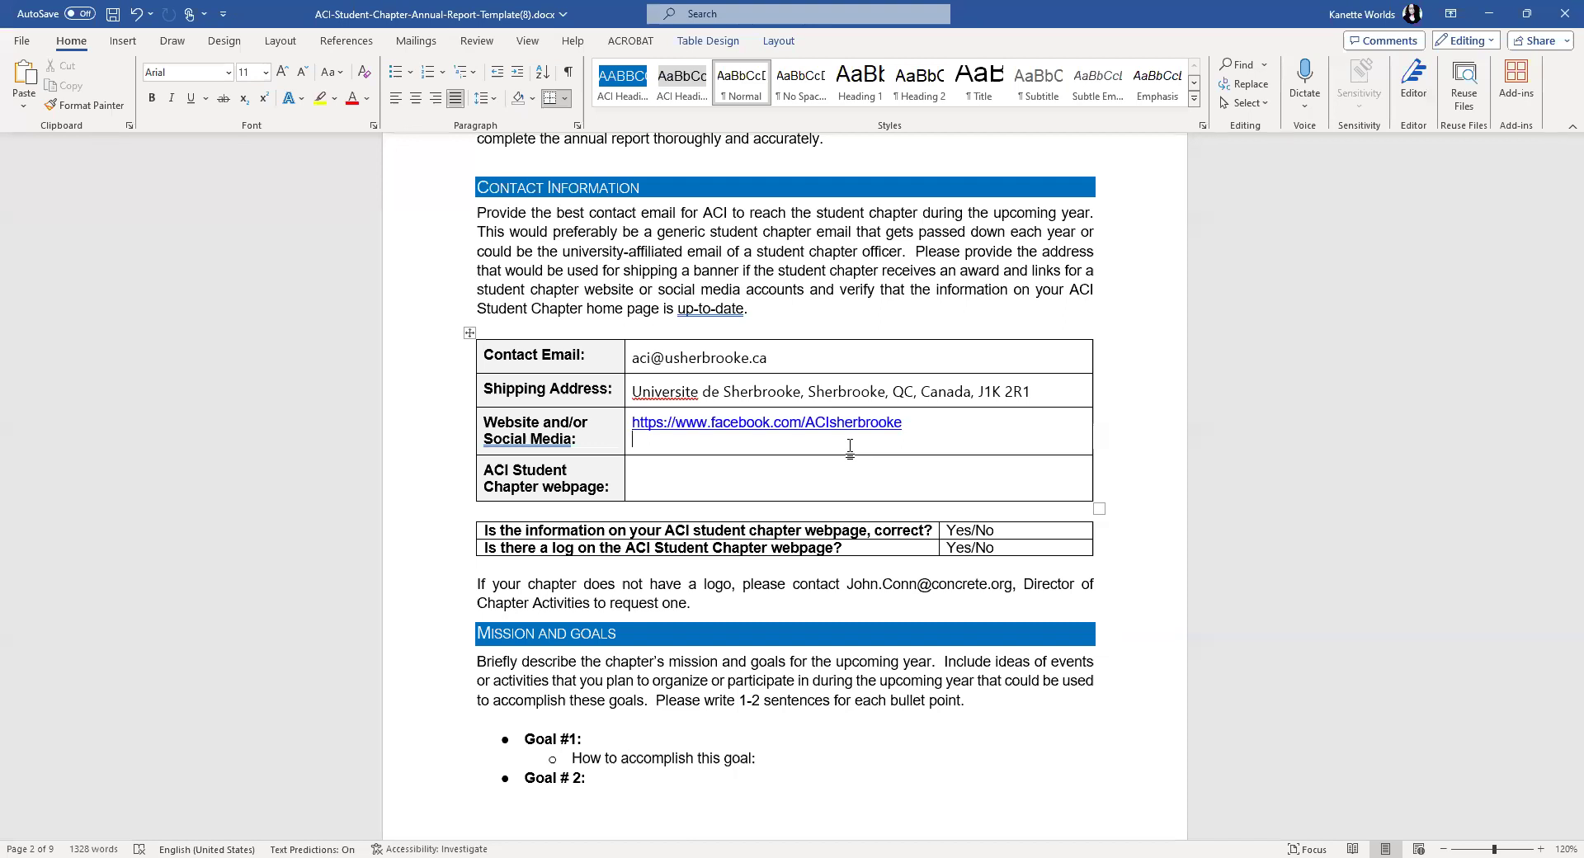
- Place the cursor in the ACI Student Chapter webpage row
{"action": "left_click", "coordinate": [652, 478]}
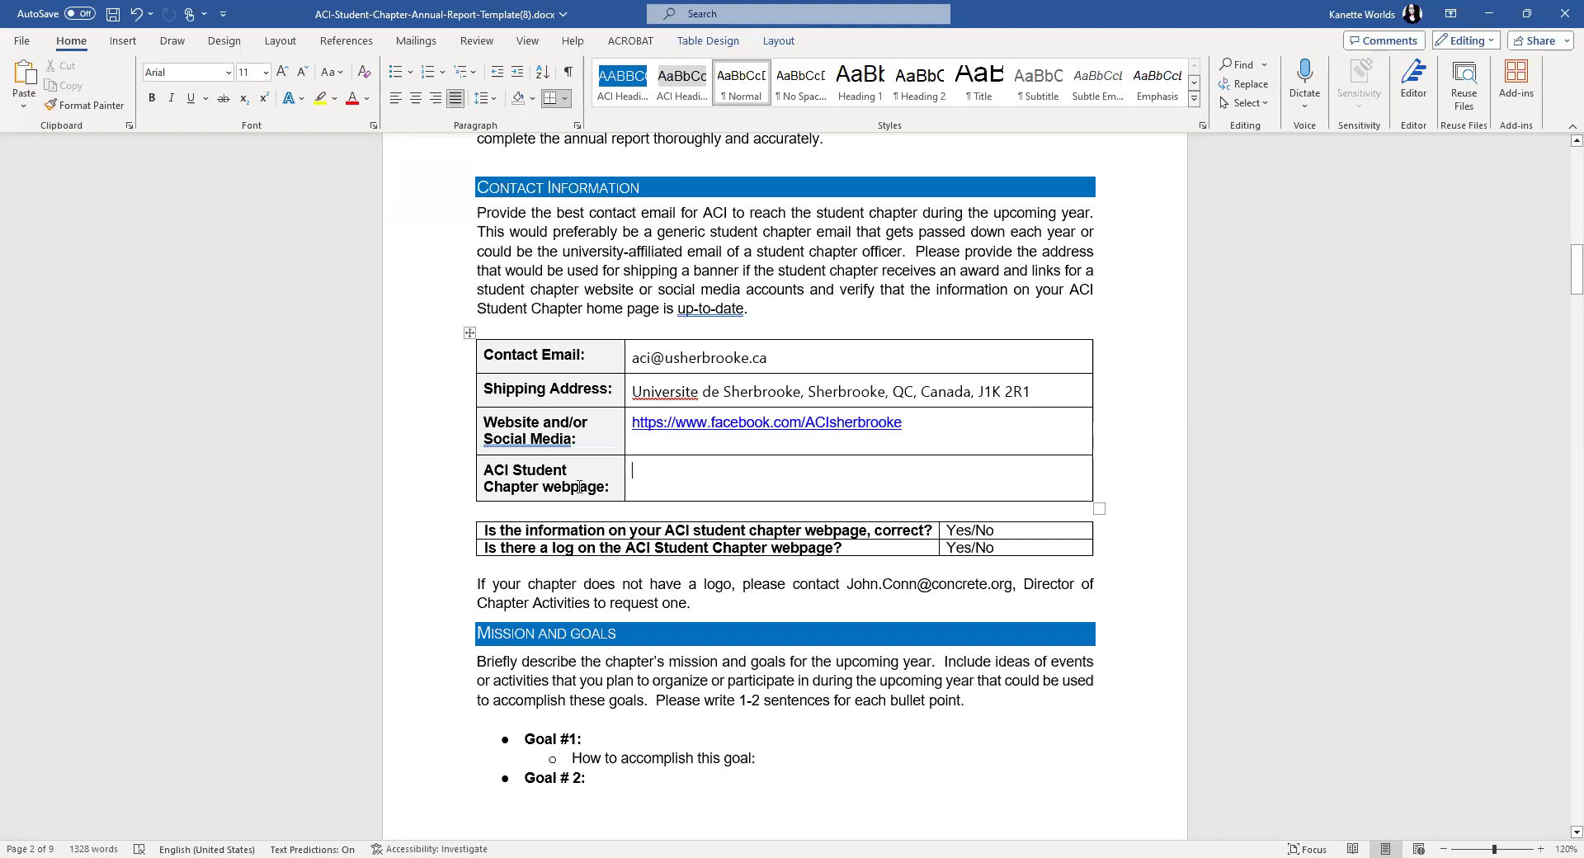
{"action": "left_click", "coordinate": [488, 476]}
{"action": "left_click", "coordinate": [488, 475]}
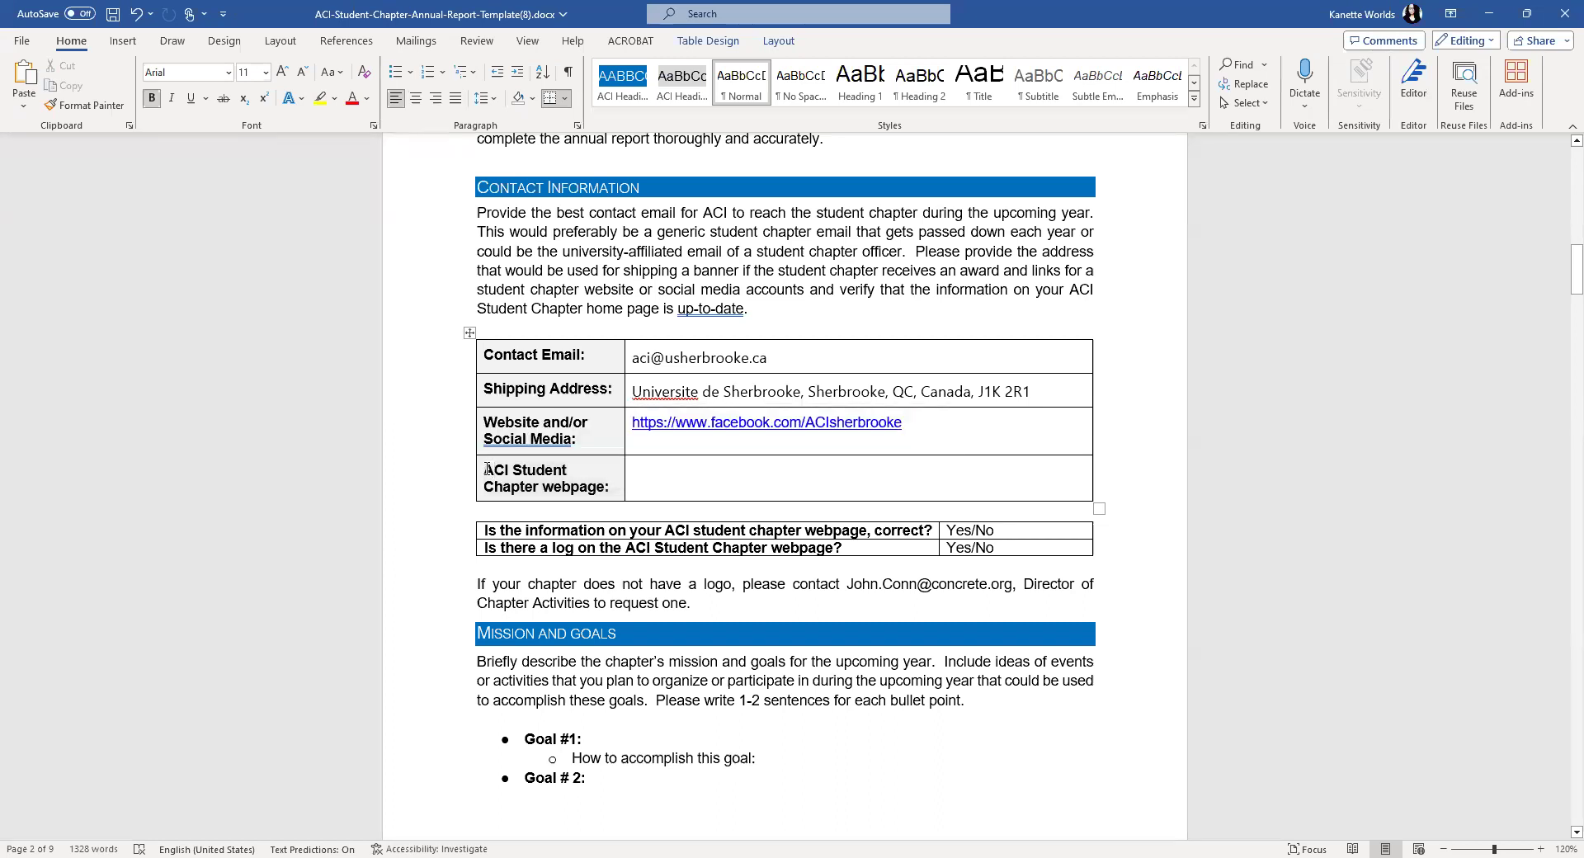
{"action": "left_click", "coordinate": [486, 475]}
{"action": "left_click", "coordinate": [592, 473]}
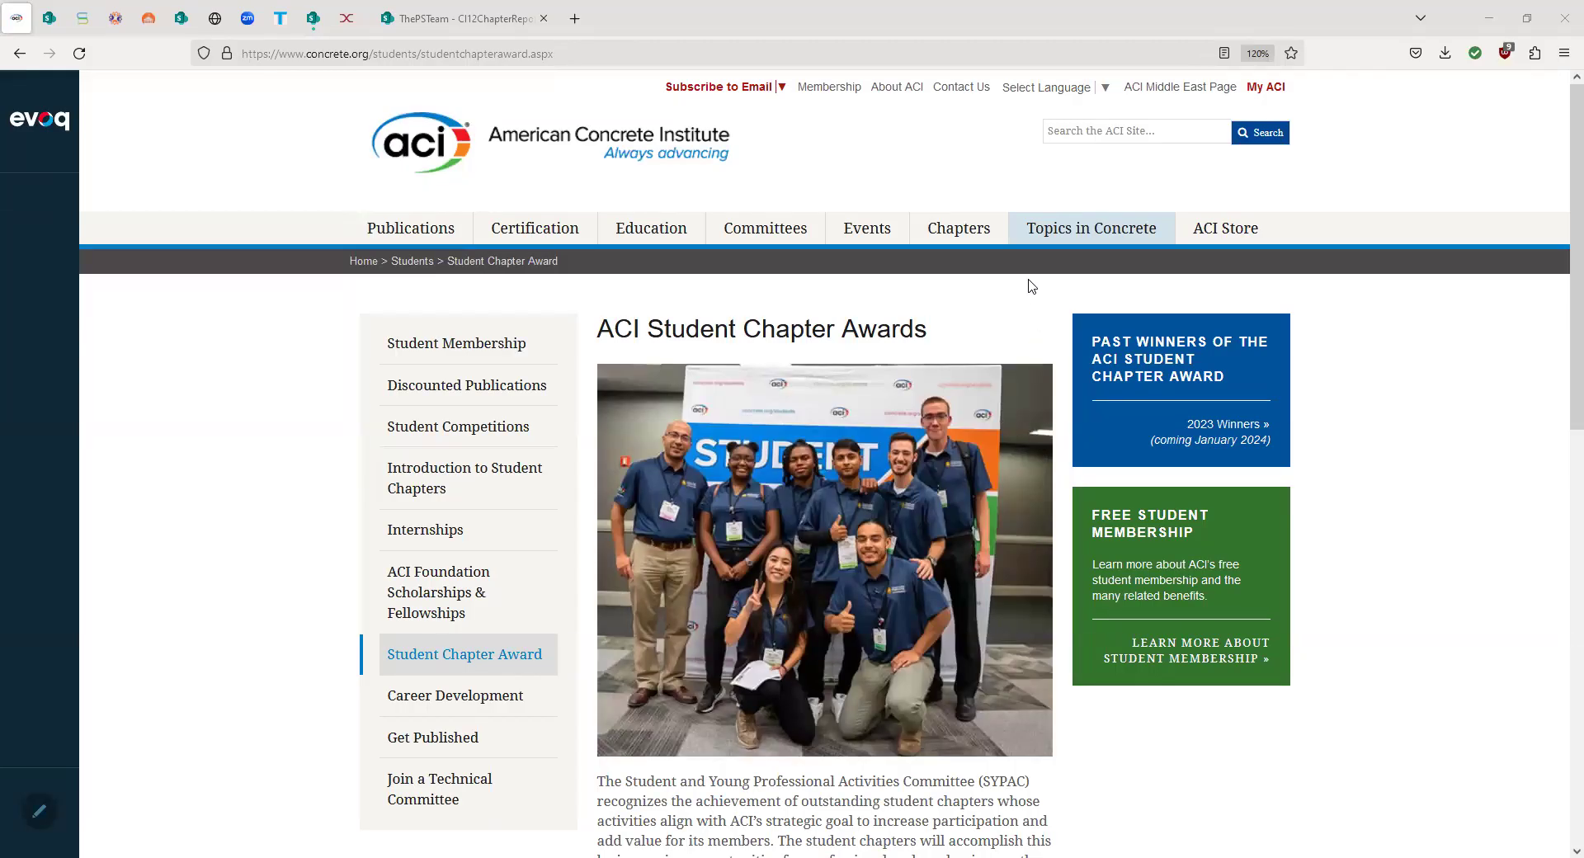
- Find Universite De Sherbrooke under the Canadian chapters in the ACI Chapter Listing and open its page
{"action": "mouse_move", "coordinate": [973, 235]}
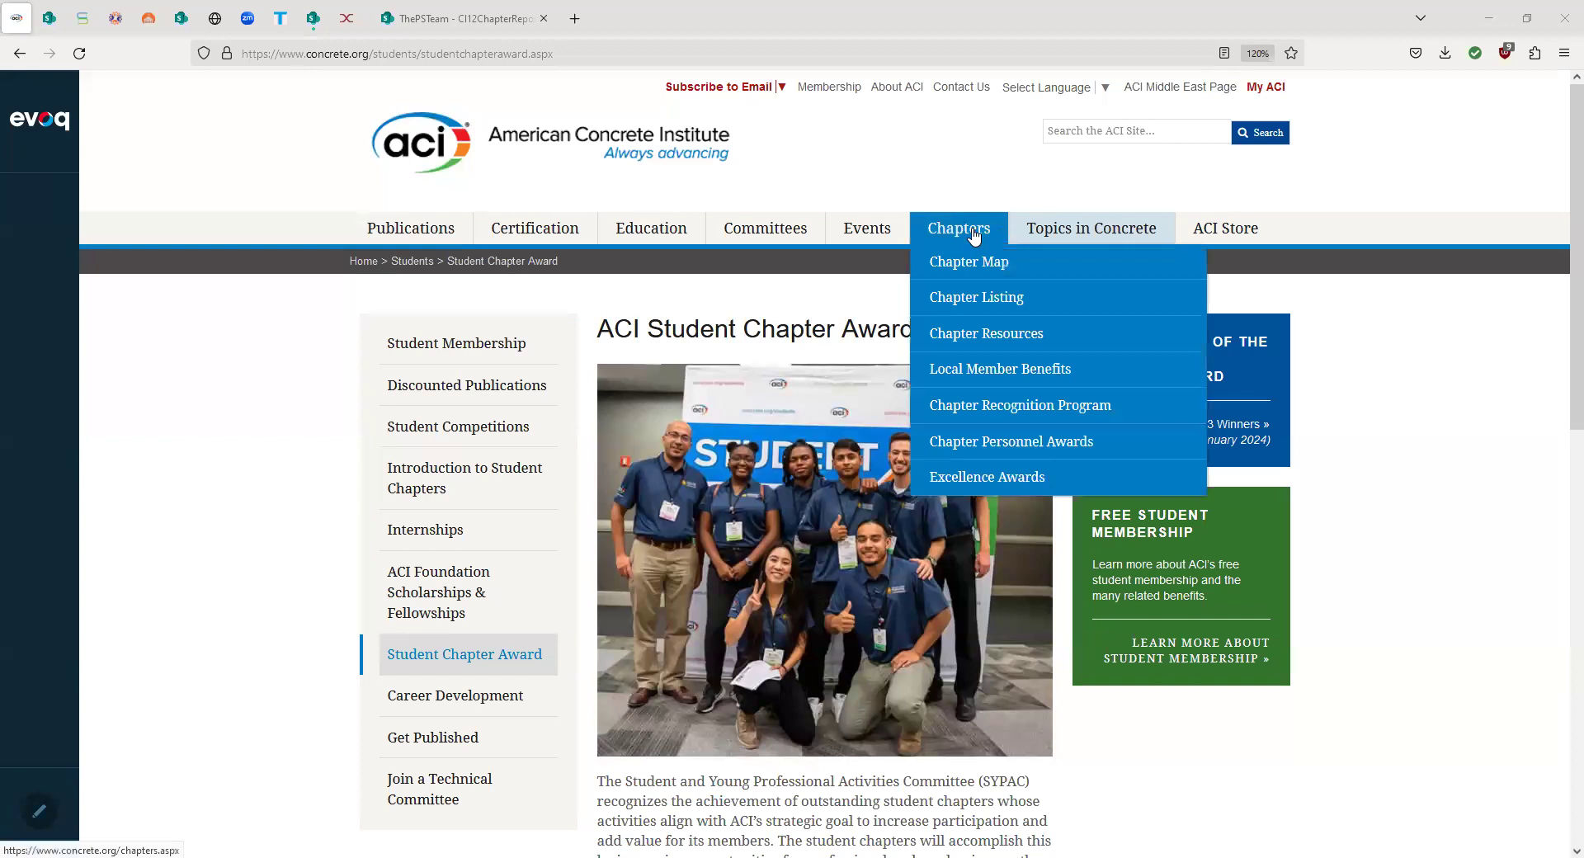
{"action": "left_click", "coordinate": [970, 301]}
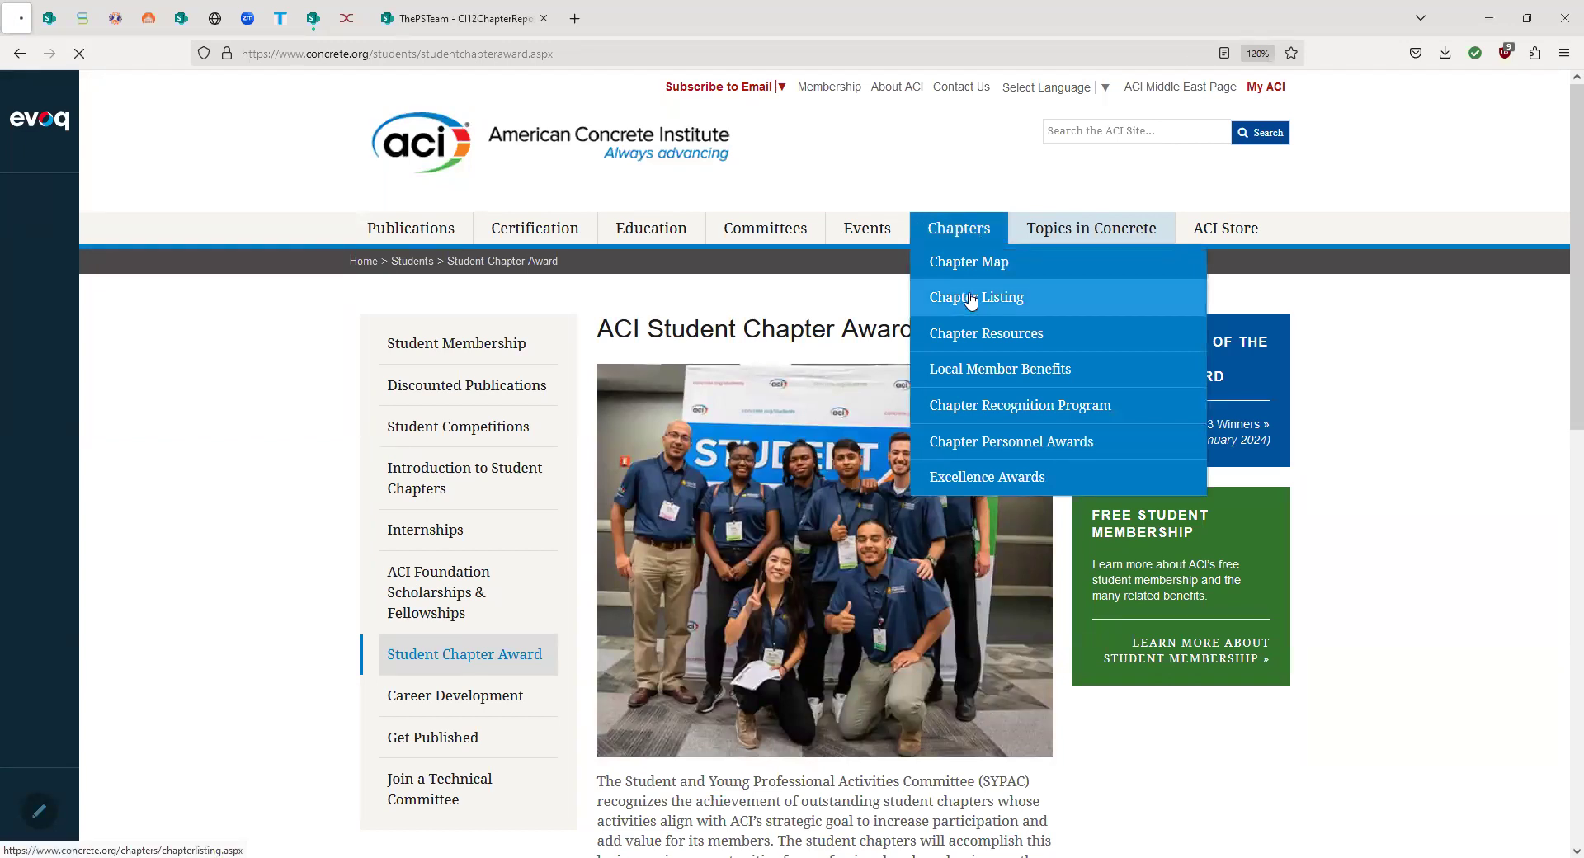
{"action": "scroll", "coordinate": [785, 256], "scroll_direction": "down", "scroll_amount": 3}
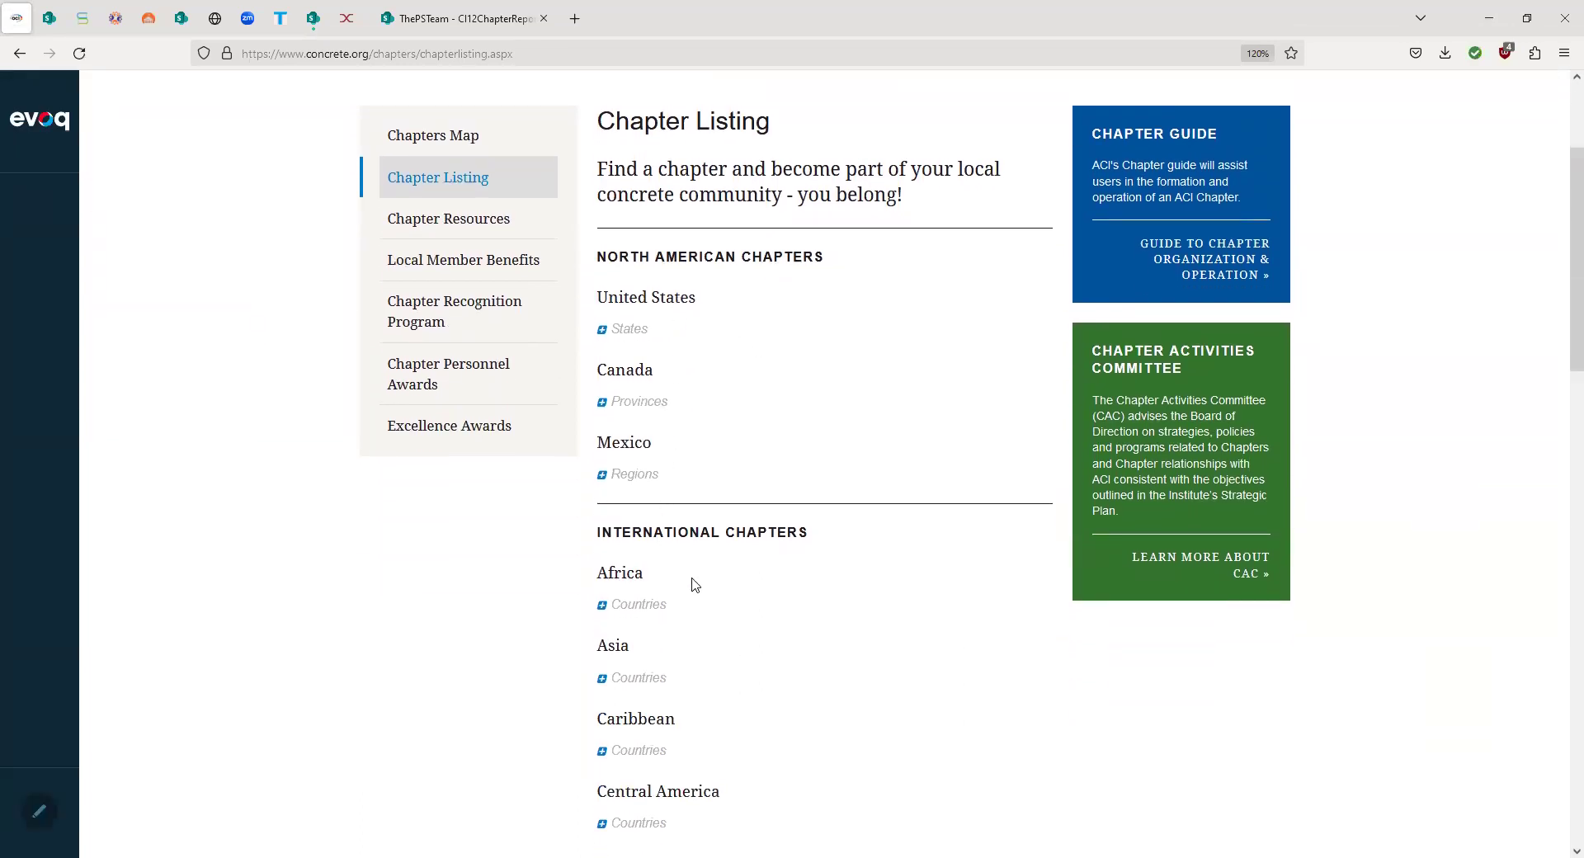
{"action": "scroll", "coordinate": [693, 584], "scroll_direction": "down", "scroll_amount": 6}
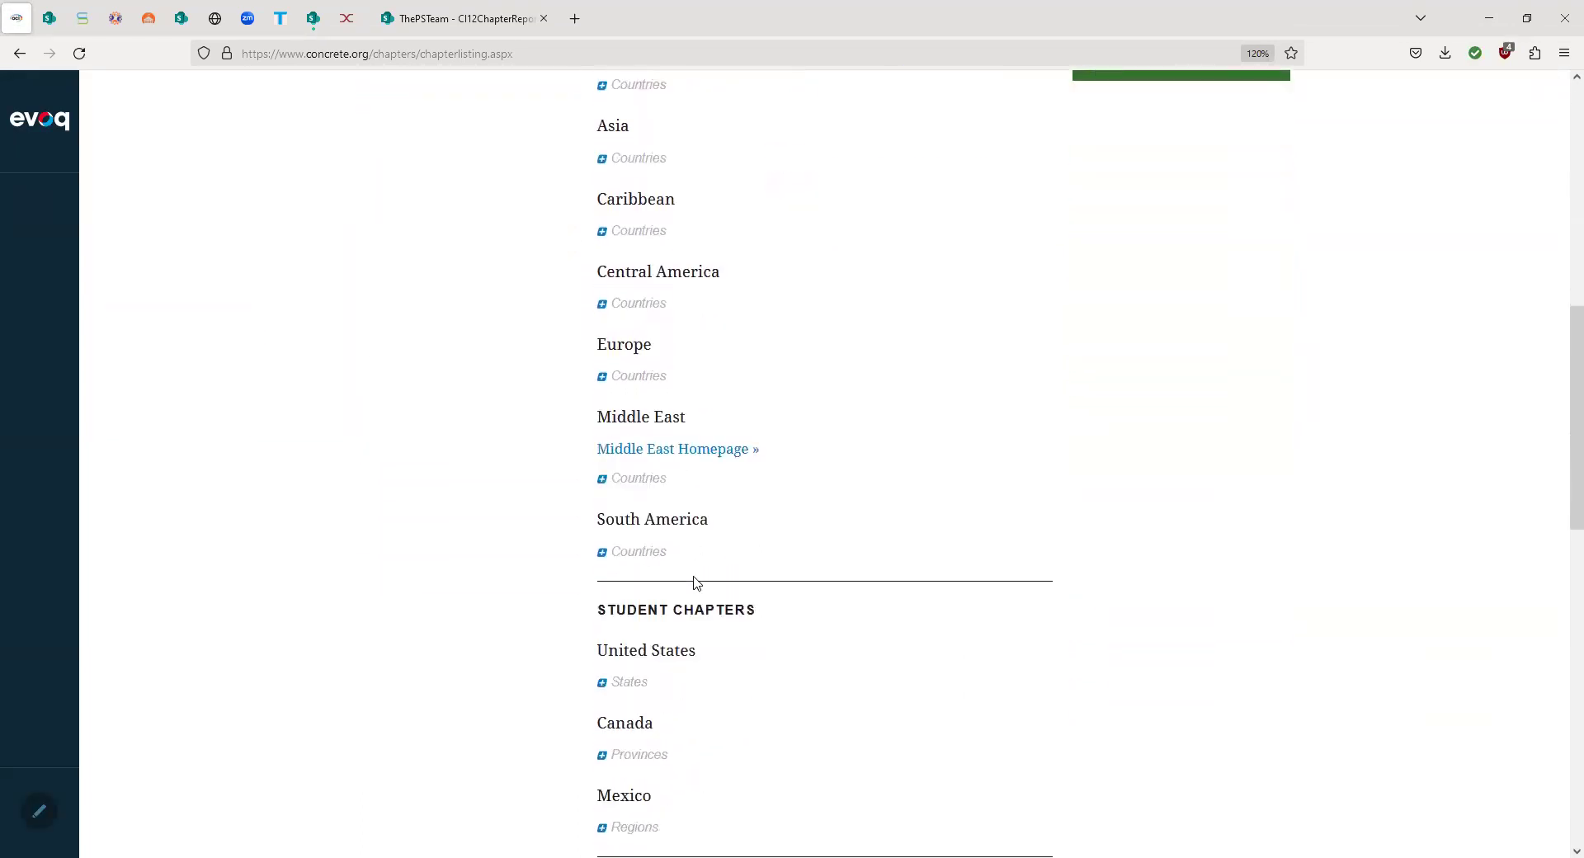
{"action": "scroll", "coordinate": [693, 584], "scroll_direction": "down", "scroll_amount": 2}
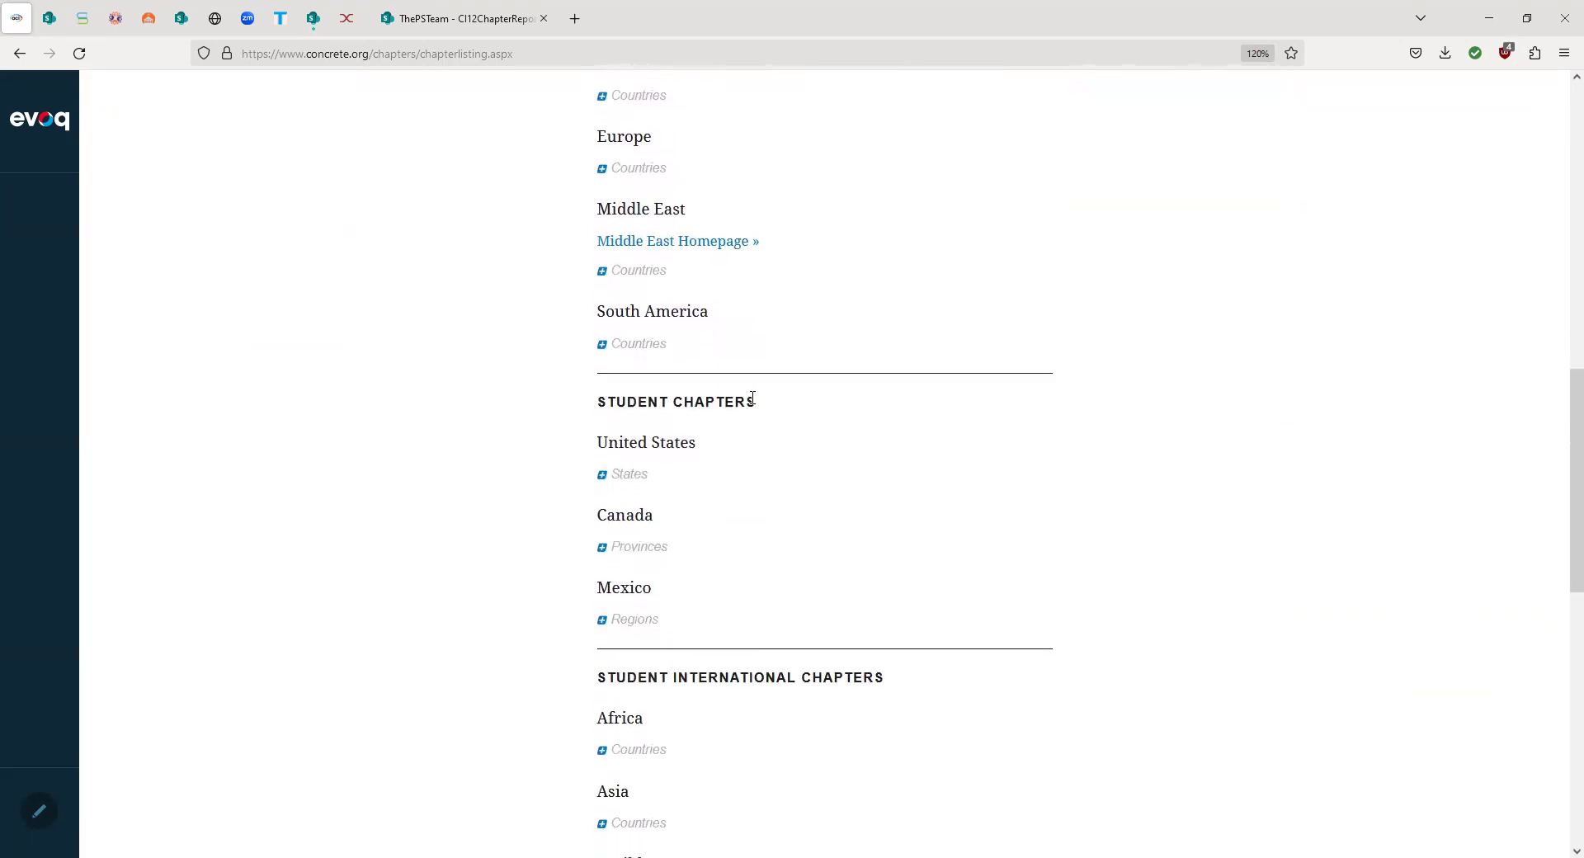
{"action": "scroll", "coordinate": [634, 419], "scroll_direction": "down", "scroll_amount": 1}
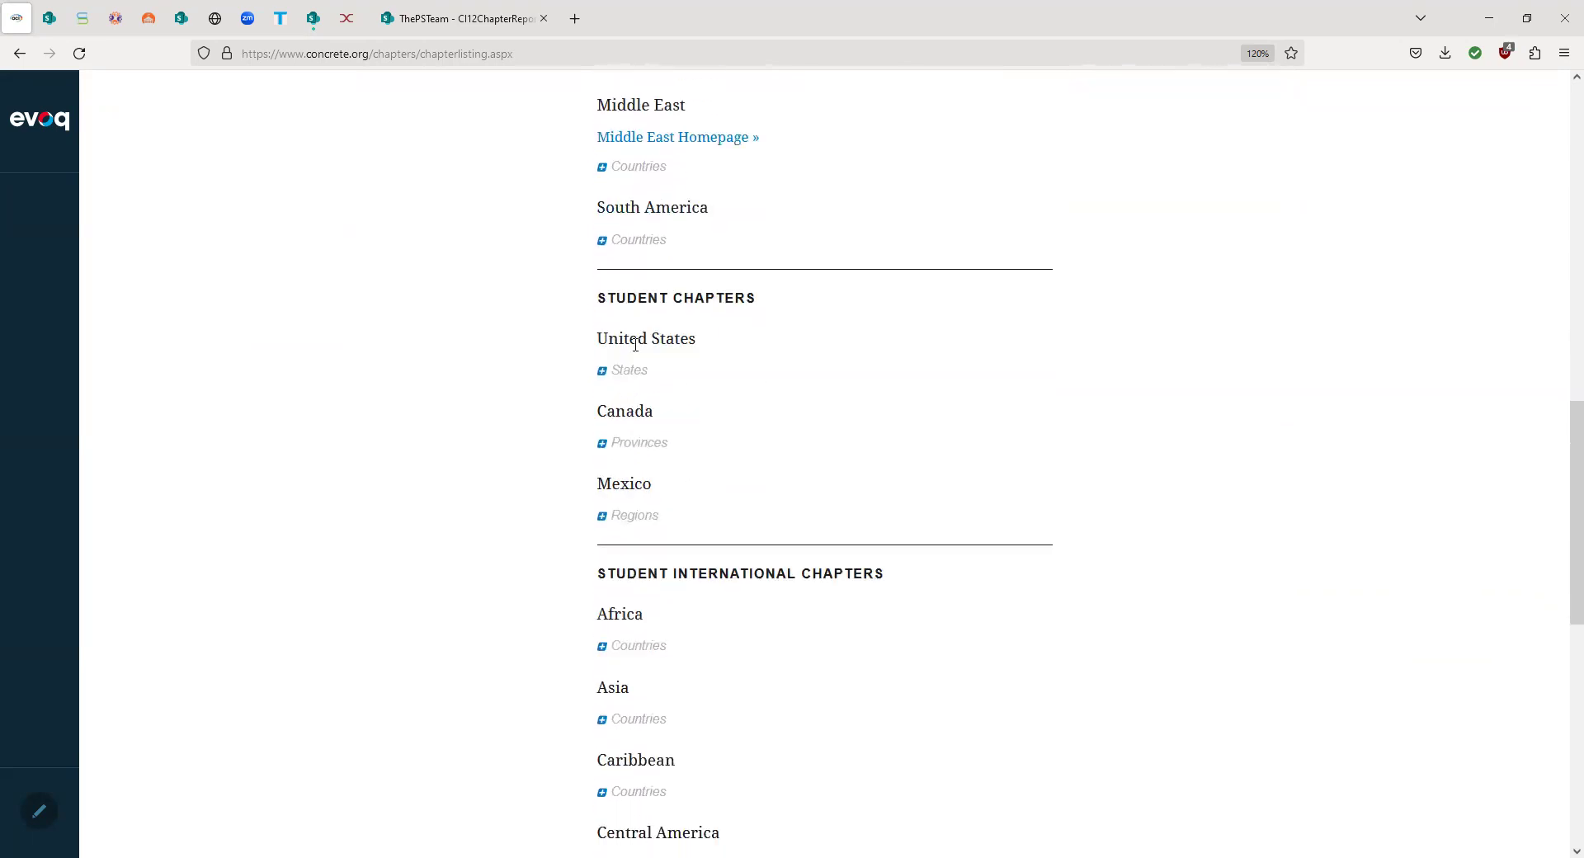
{"action": "scroll", "coordinate": [629, 505], "scroll_direction": "down", "scroll_amount": 6}
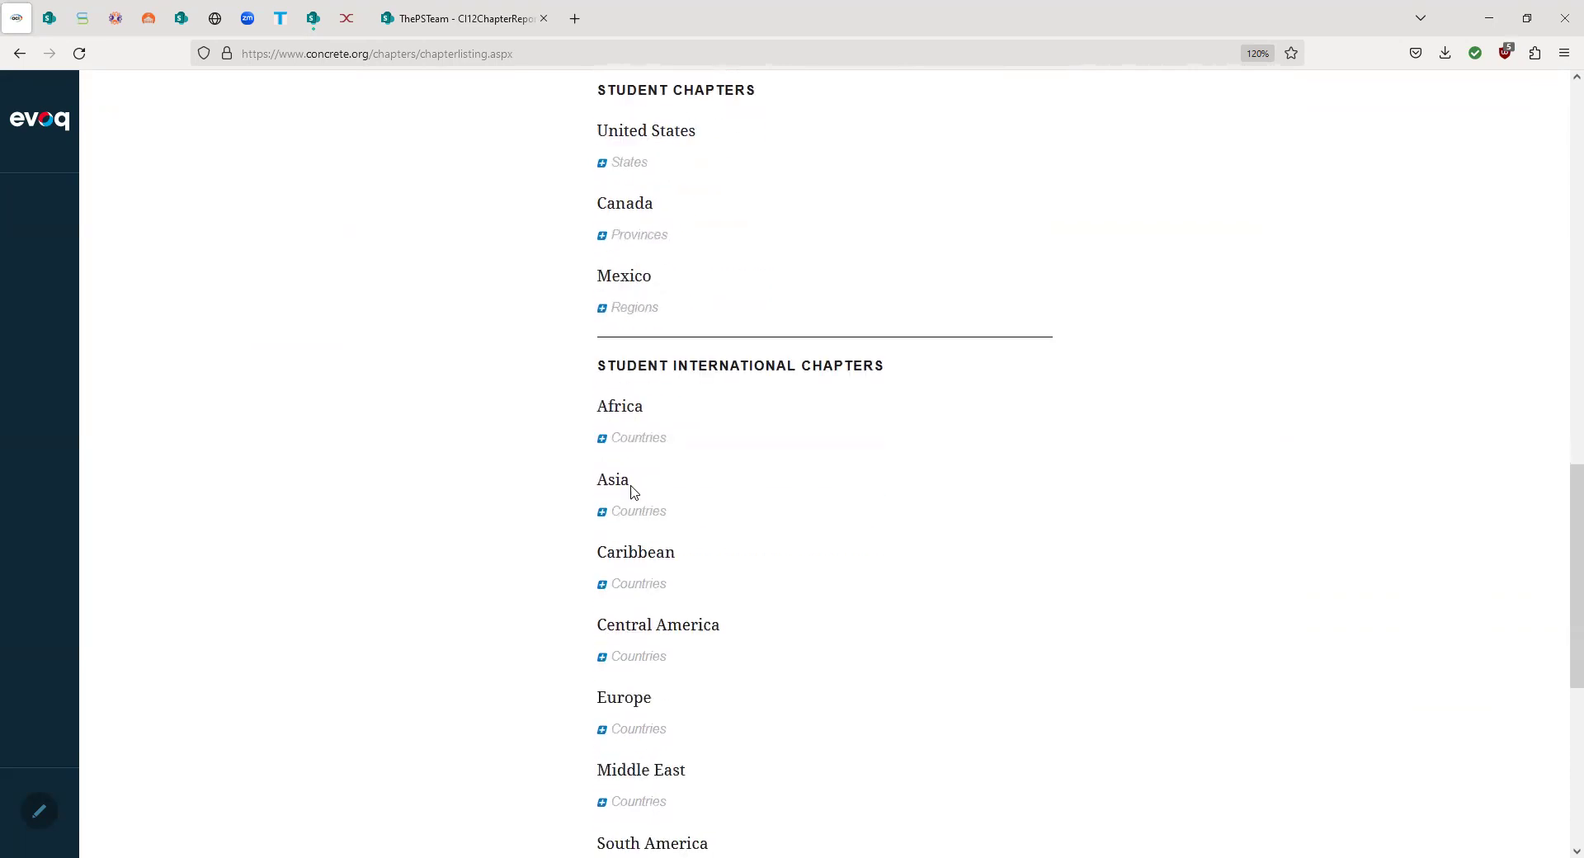
{"action": "scroll", "coordinate": [633, 487], "scroll_direction": "up", "scroll_amount": 5}
{"action": "scroll", "coordinate": [633, 486], "scroll_direction": "up", "scroll_amount": 3}
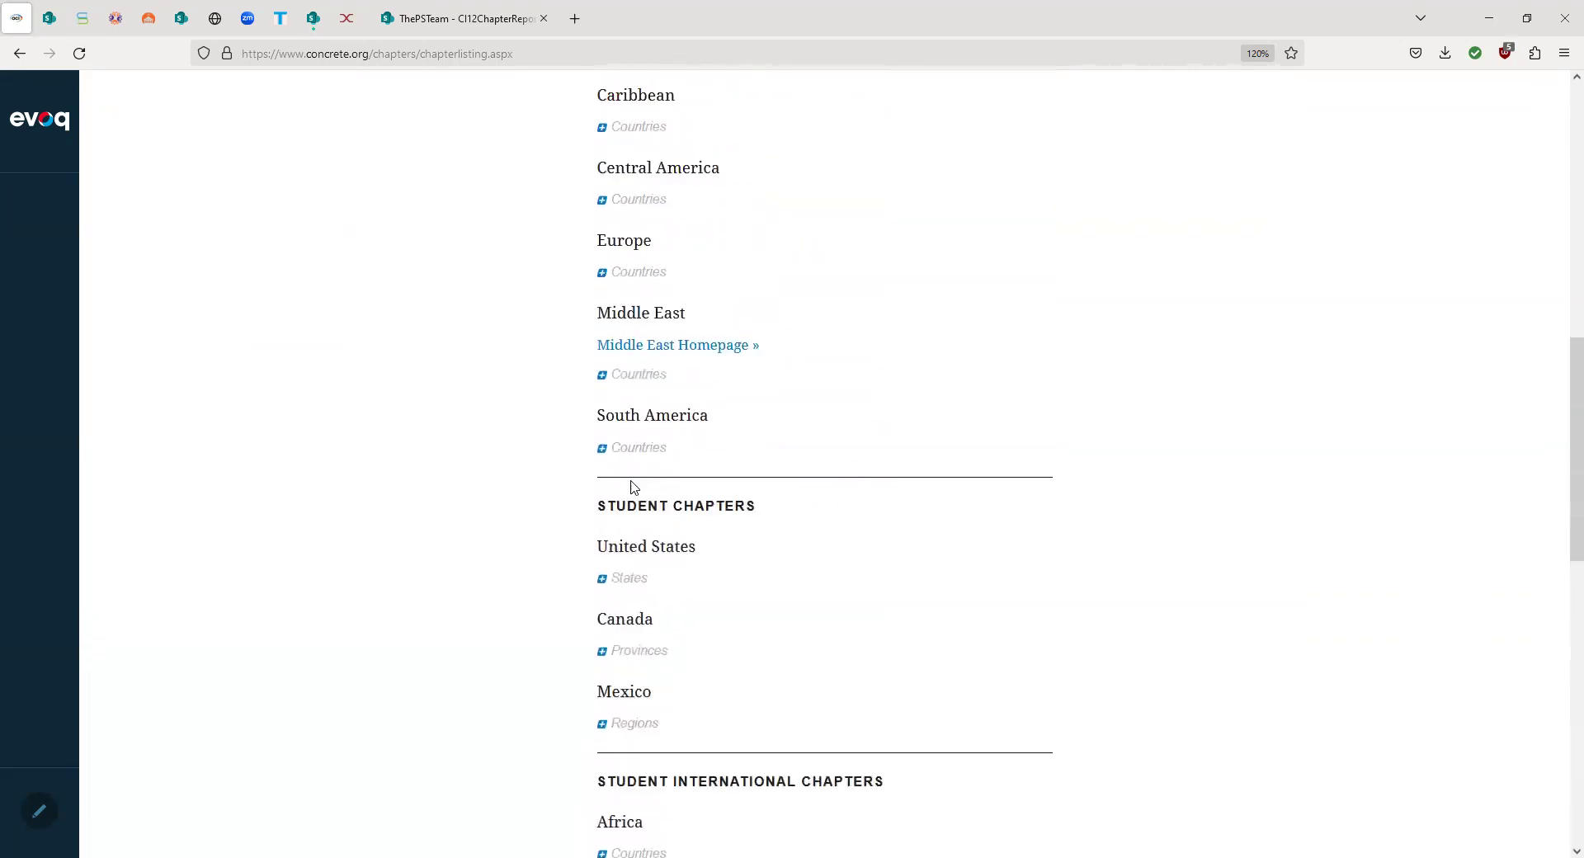
{"action": "left_click", "coordinate": [602, 652]}
{"action": "scroll", "coordinate": [760, 557], "scroll_direction": "down", "scroll_amount": 3}
{"action": "scroll", "coordinate": [824, 557], "scroll_direction": "down", "scroll_amount": 2}
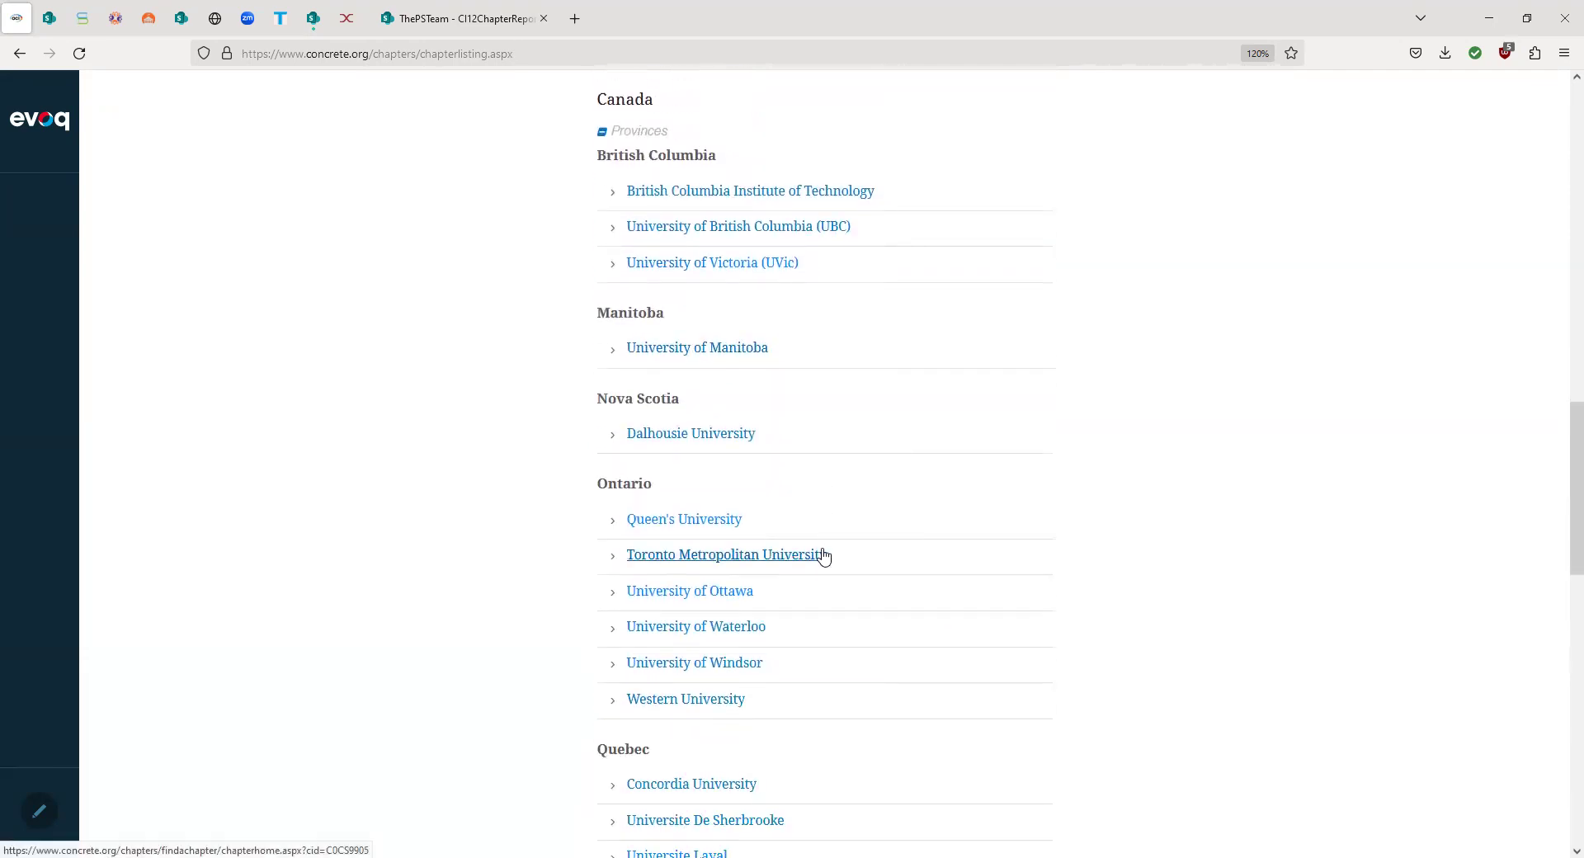
{"action": "scroll", "coordinate": [823, 557], "scroll_direction": "down", "scroll_amount": 3}
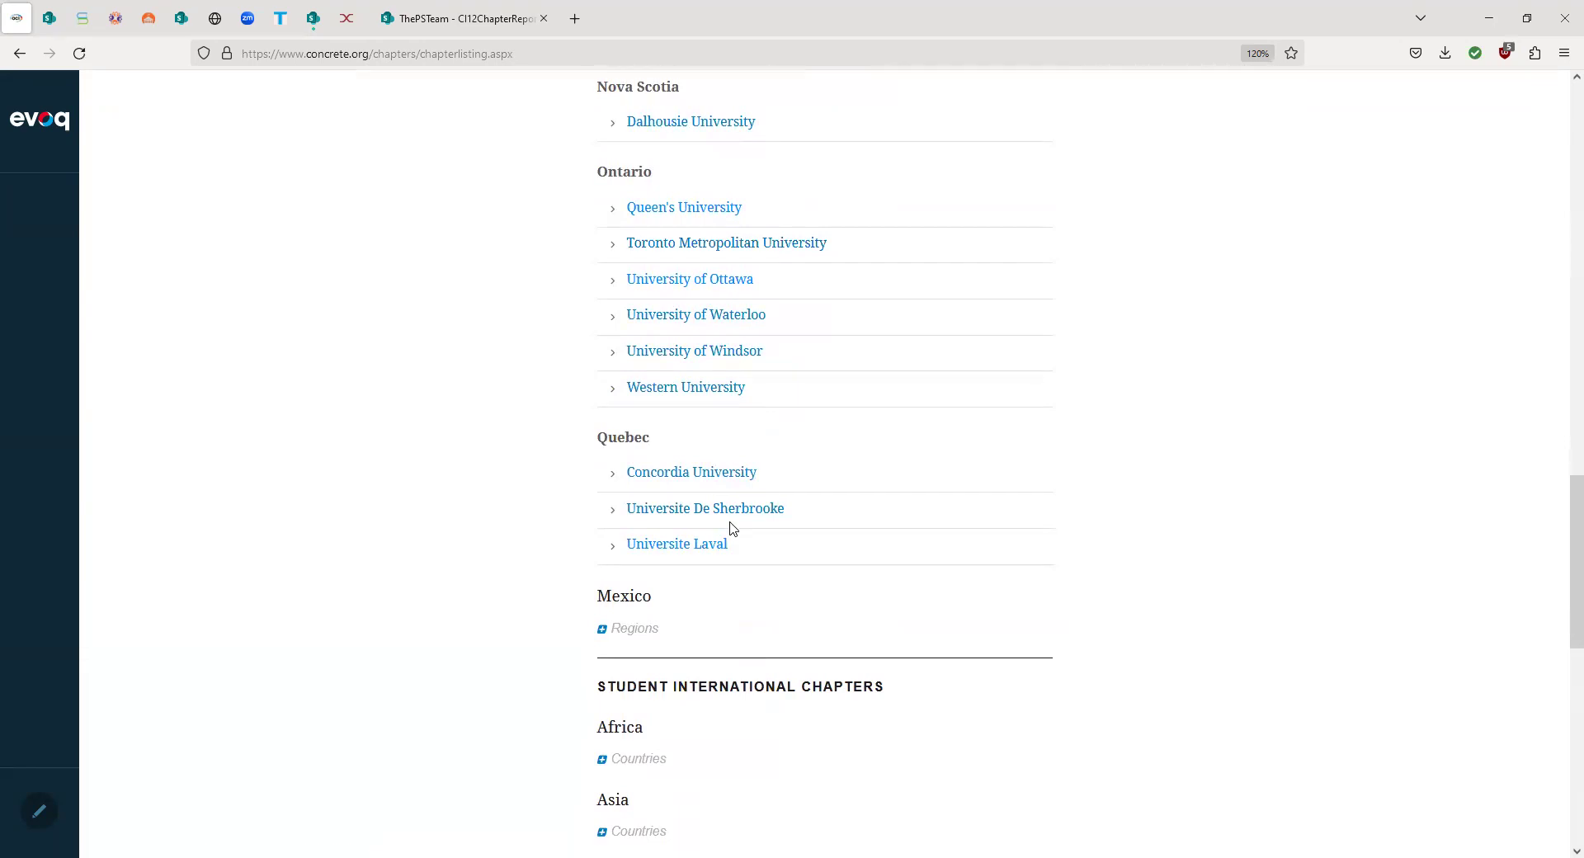
{"action": "left_click", "coordinate": [725, 512]}
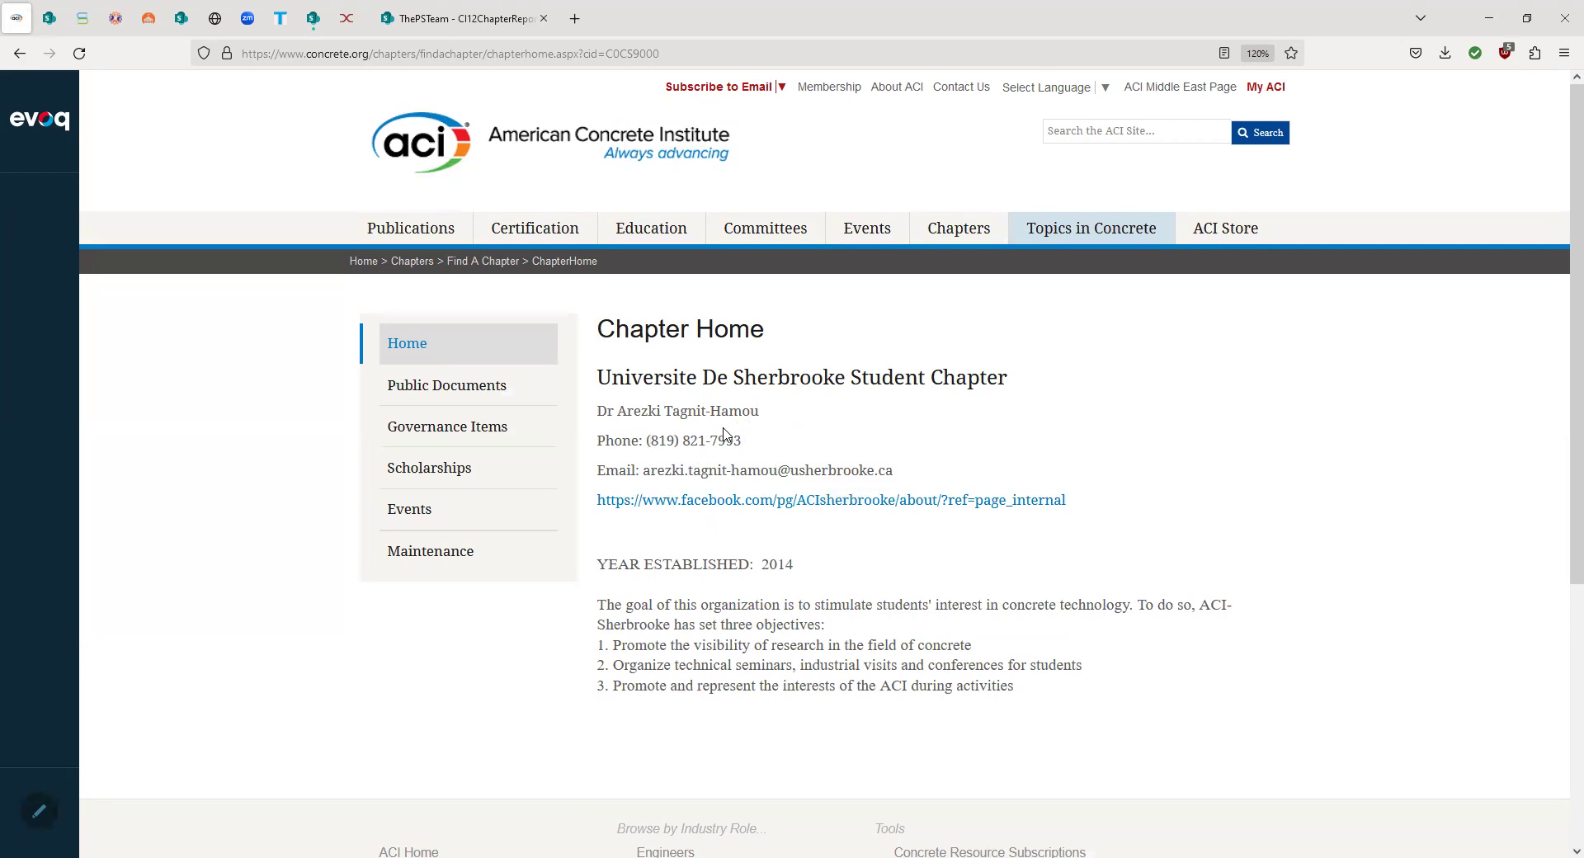
- Copy the chapter home page's web address from the address bar
{"action": "scroll", "coordinate": [708, 596], "scroll_direction": "down", "scroll_amount": 2}
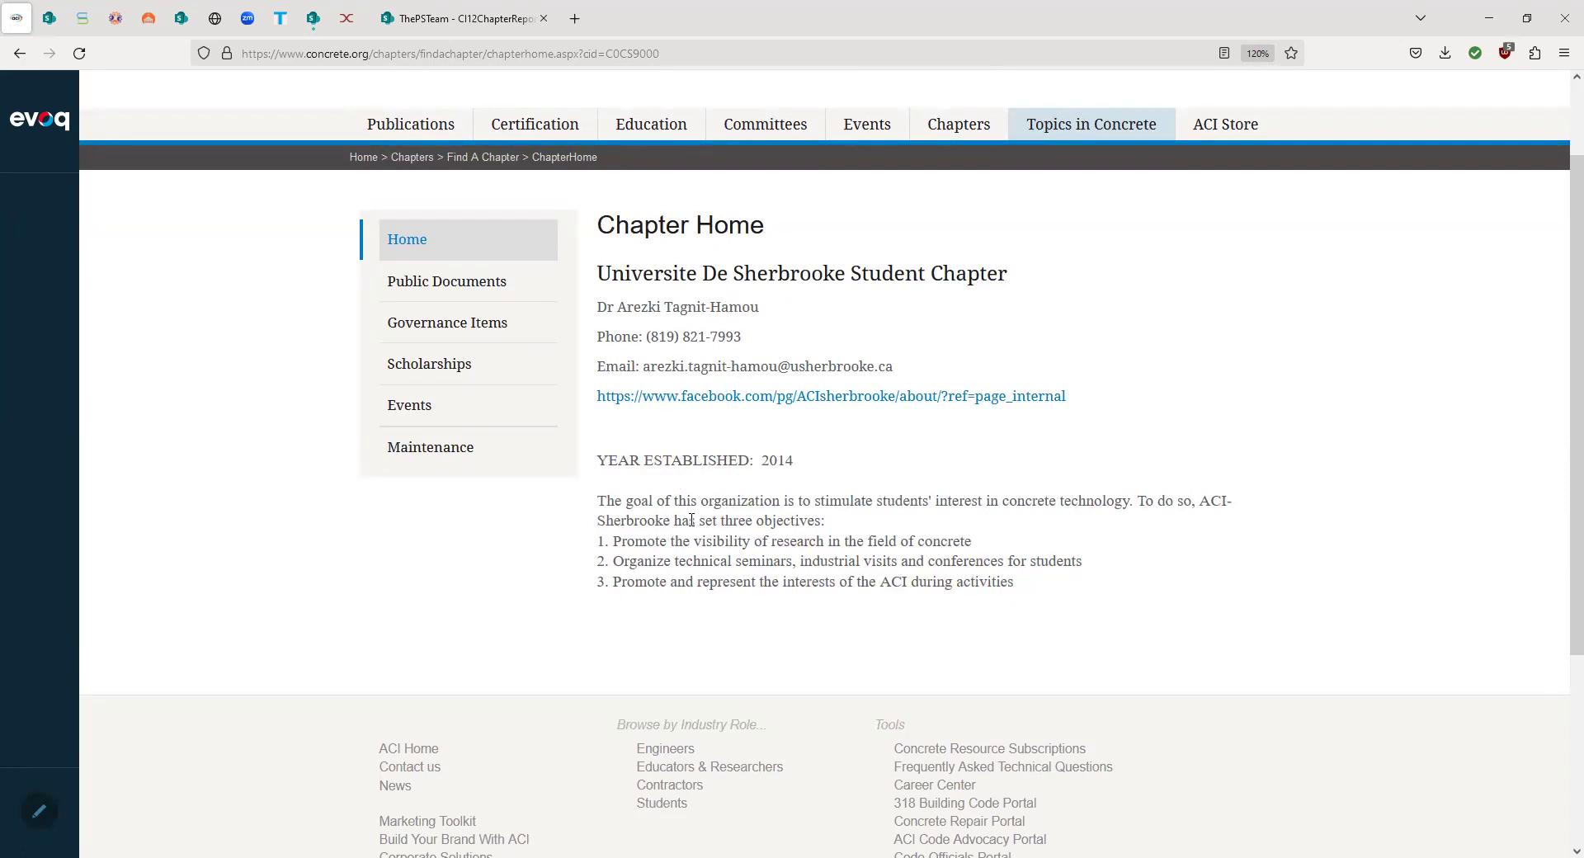
{"action": "scroll", "coordinate": [842, 549], "scroll_direction": "up", "scroll_amount": 2}
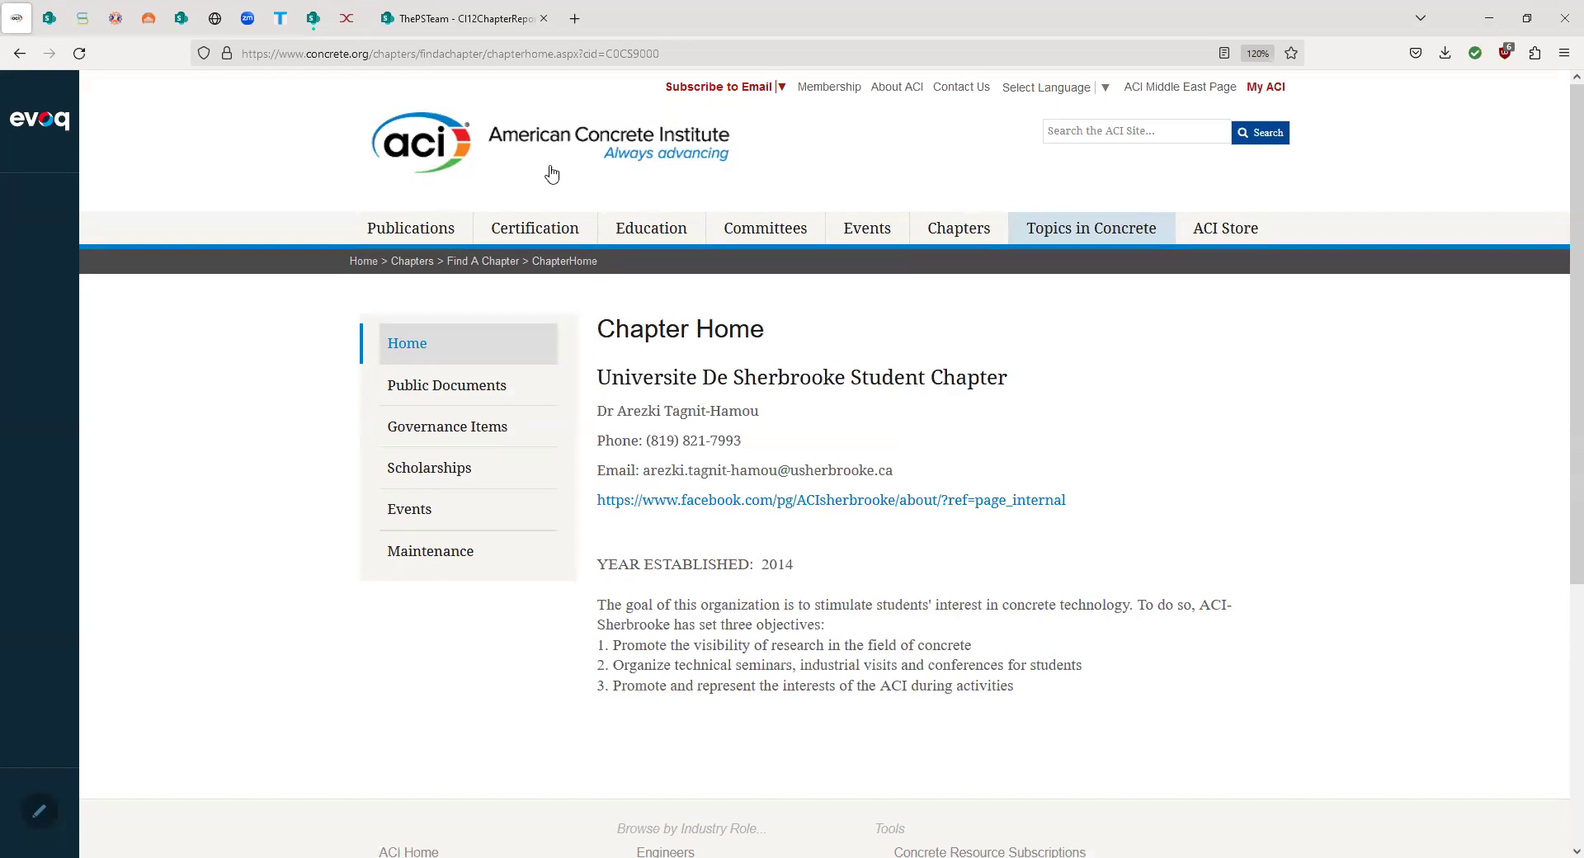
{"action": "left_click", "coordinate": [503, 54]}
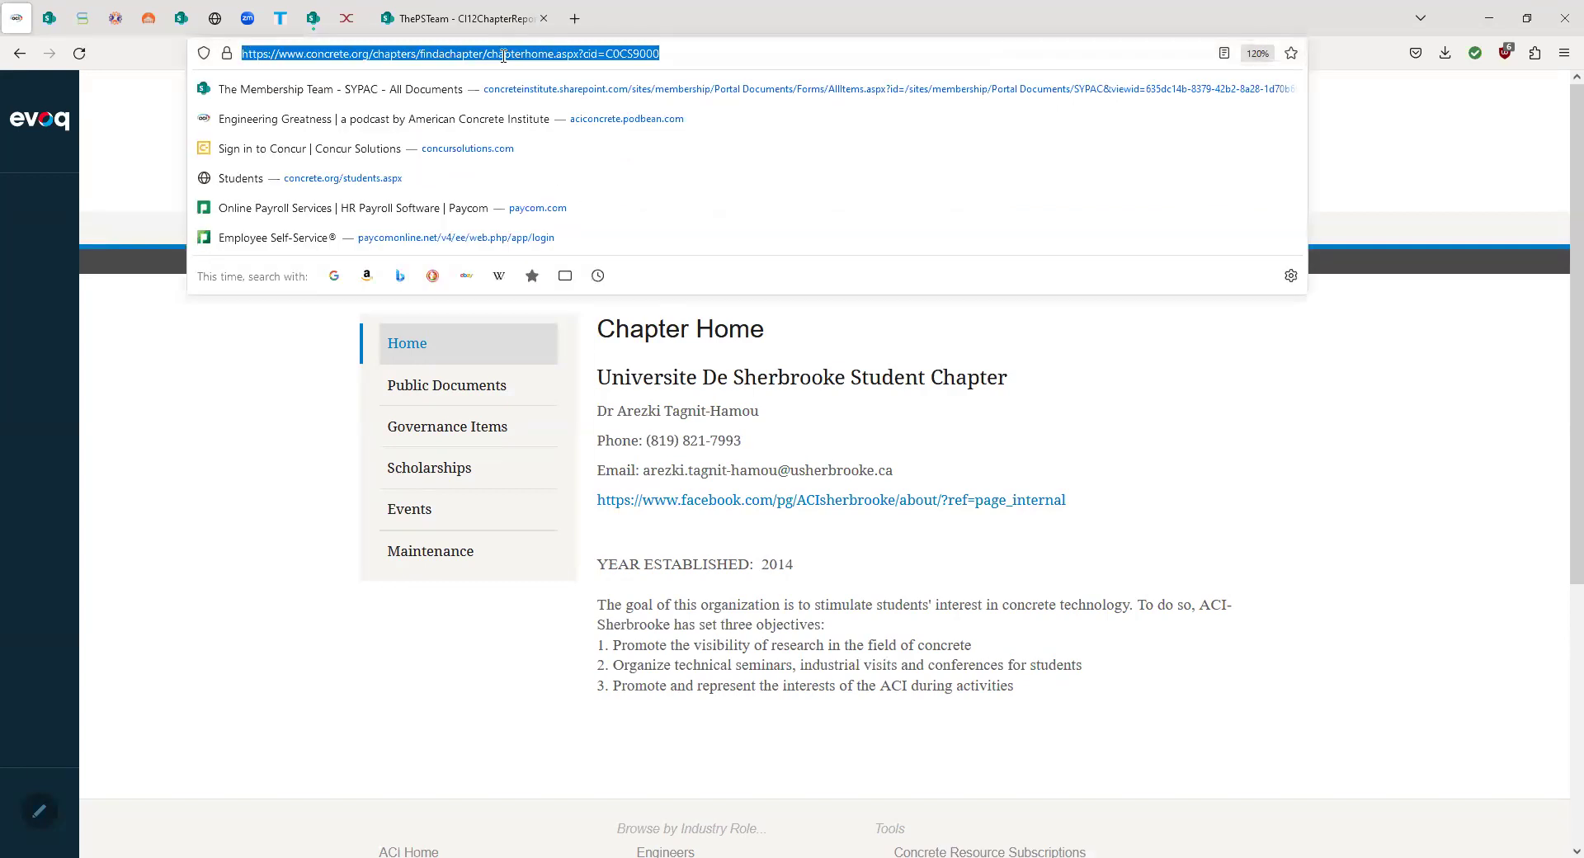
{"action": "right_click", "coordinate": [503, 56]}
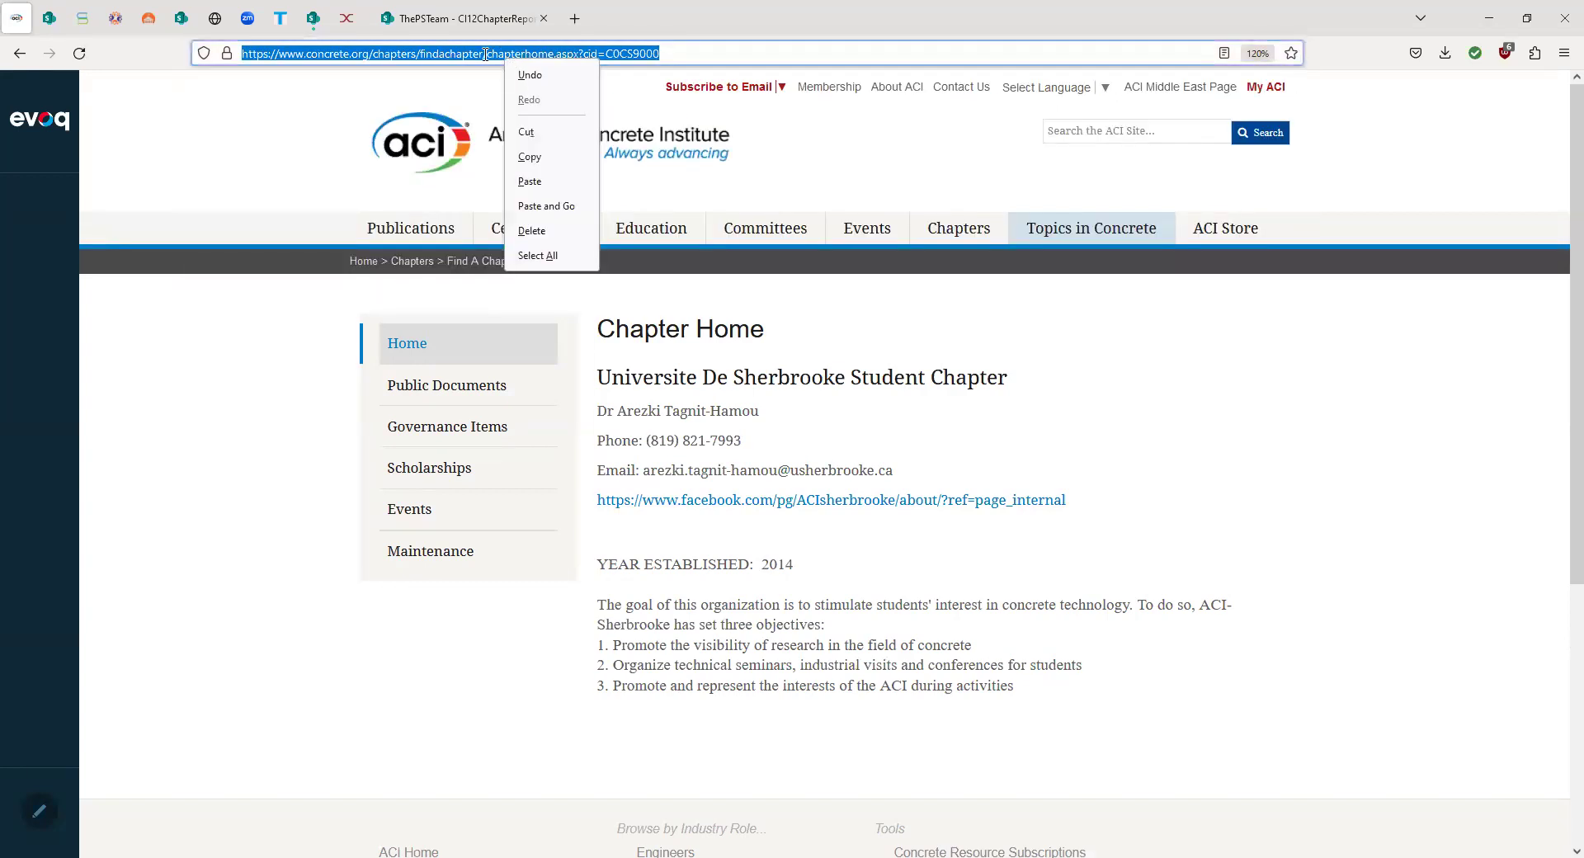
{"action": "left_click", "coordinate": [533, 159]}
{"action": "left_click", "coordinate": [1031, 429]}
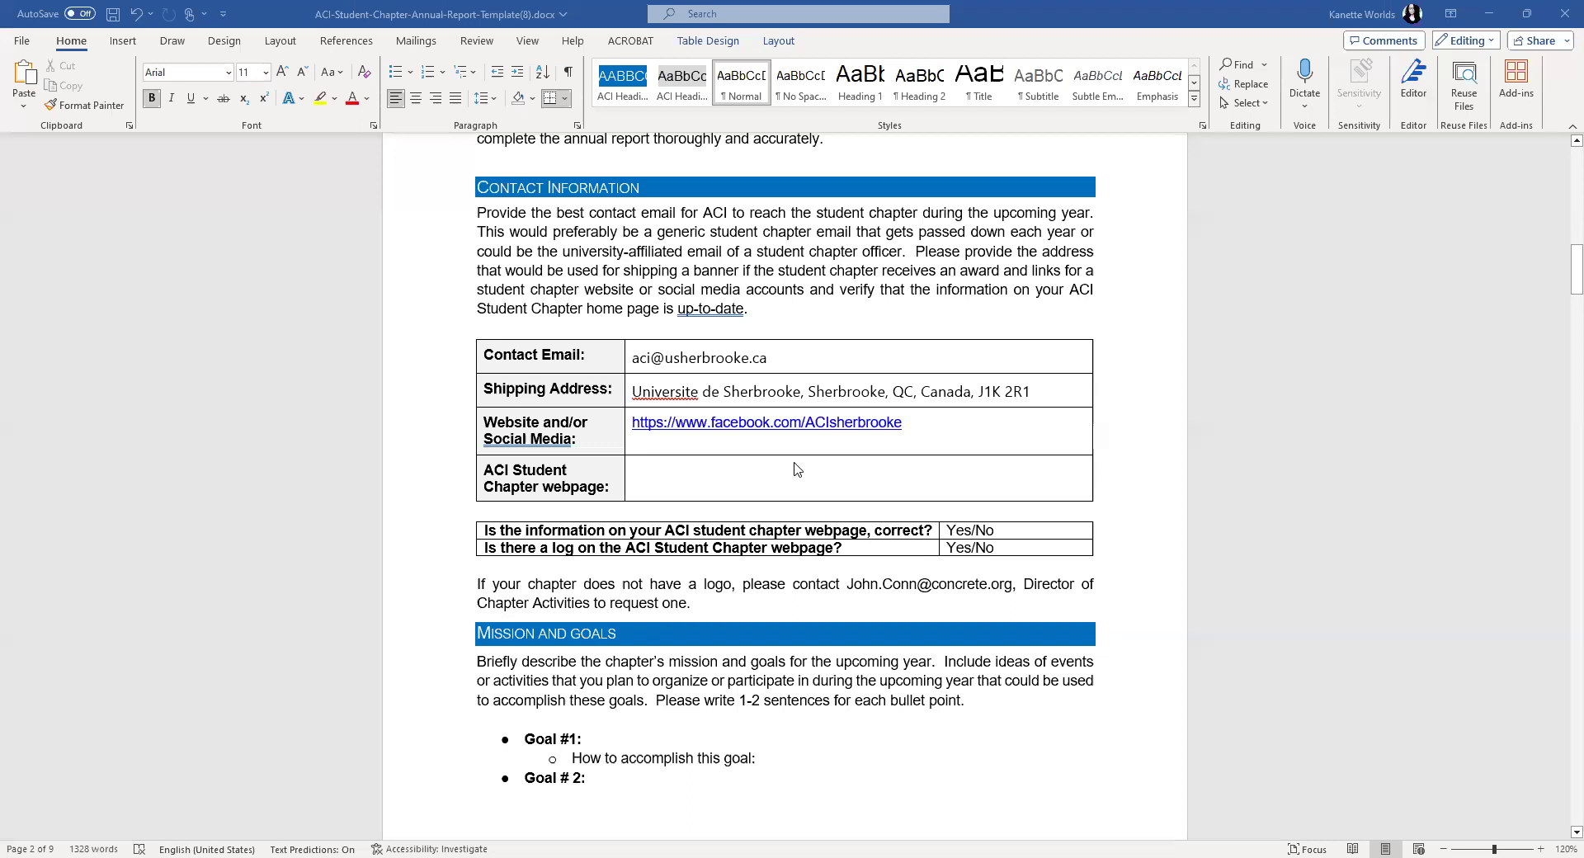
- Paste the chapter webpage link and make the first answer read Yes
{"action": "left_click", "coordinate": [678, 472]}
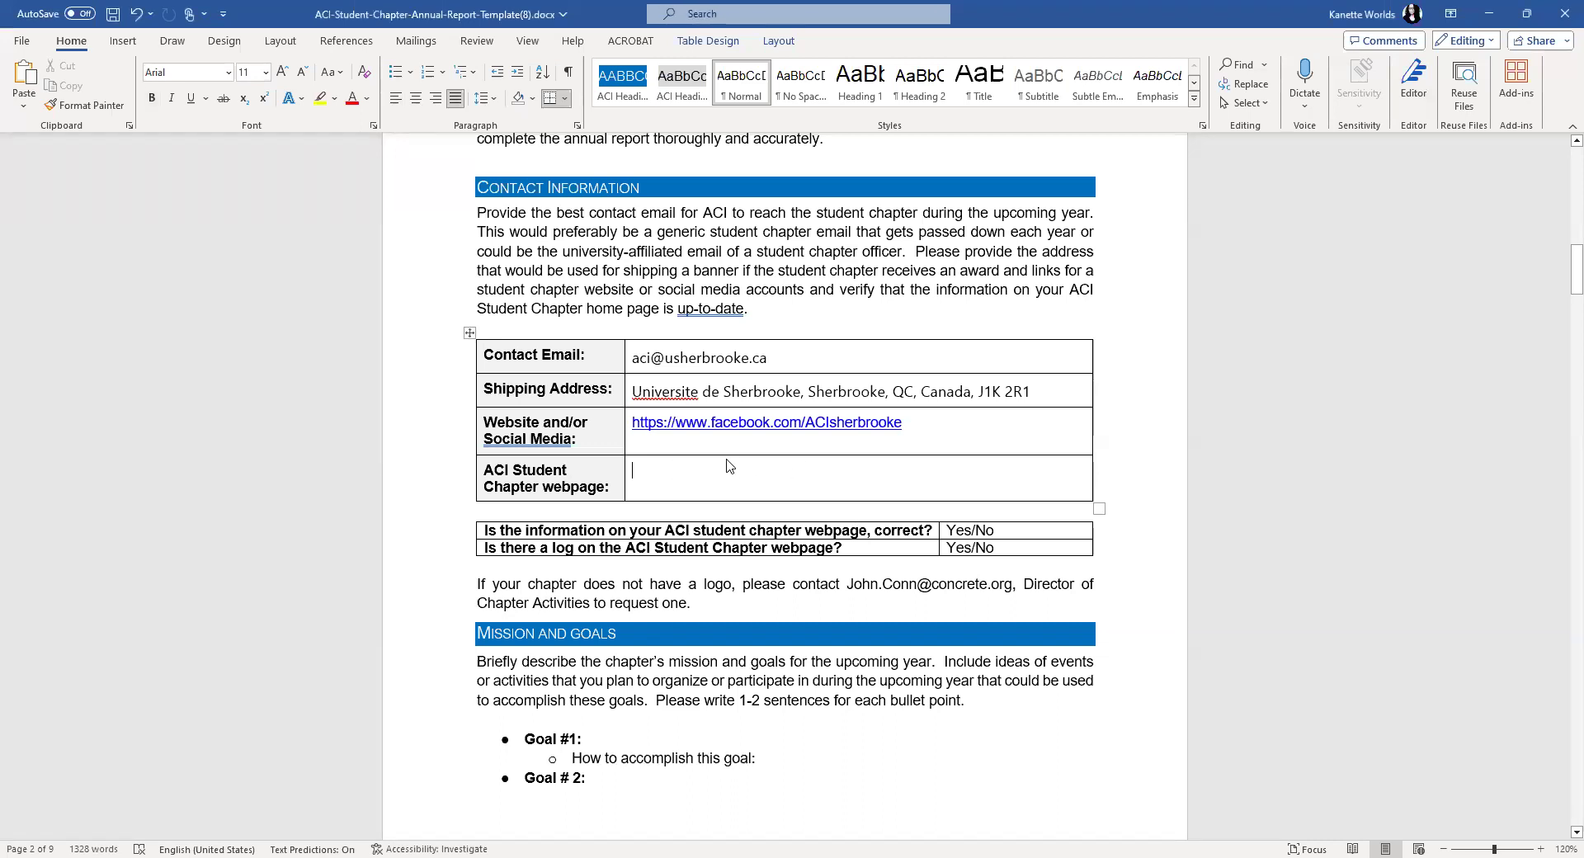
{"action": "key", "text": "ctrl+v"}
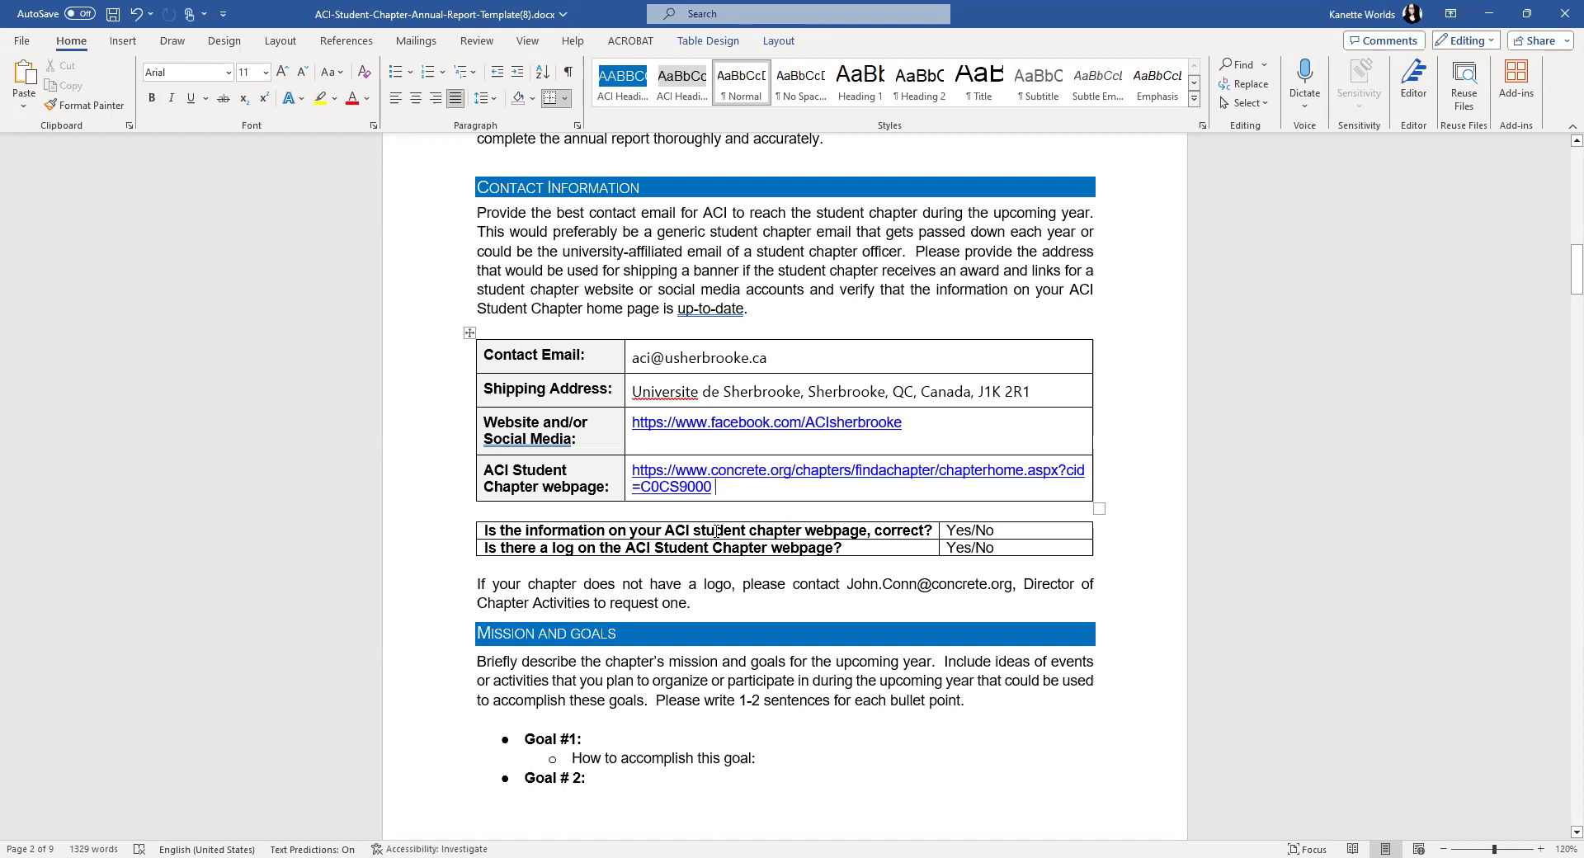
{"action": "left_click_drag", "start_coordinate": [997, 528], "coordinate": [975, 532]}
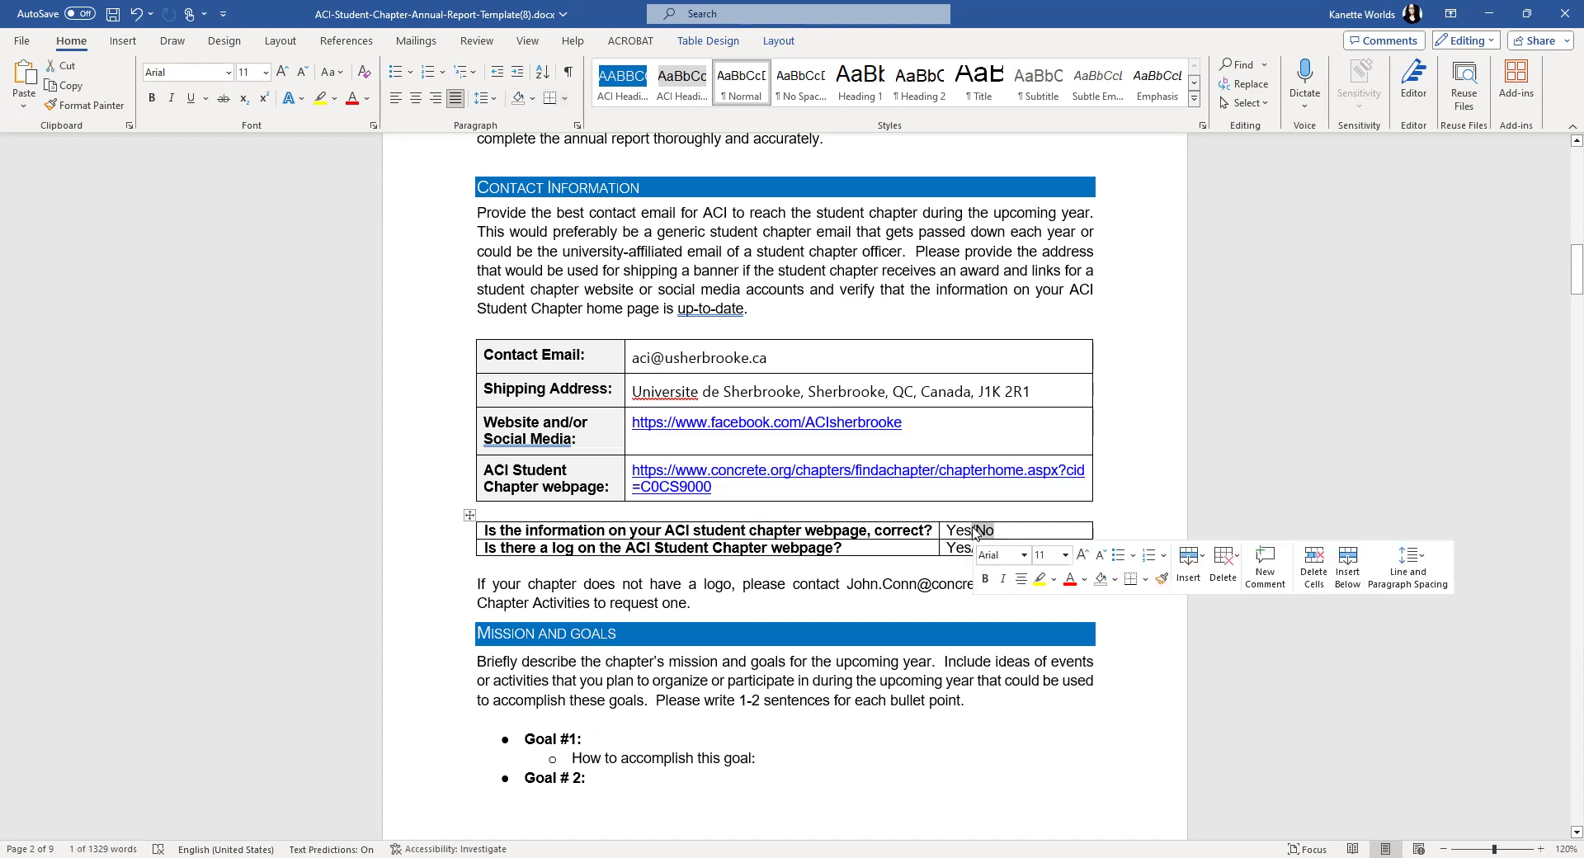
{"action": "key", "text": "BackSpace"}
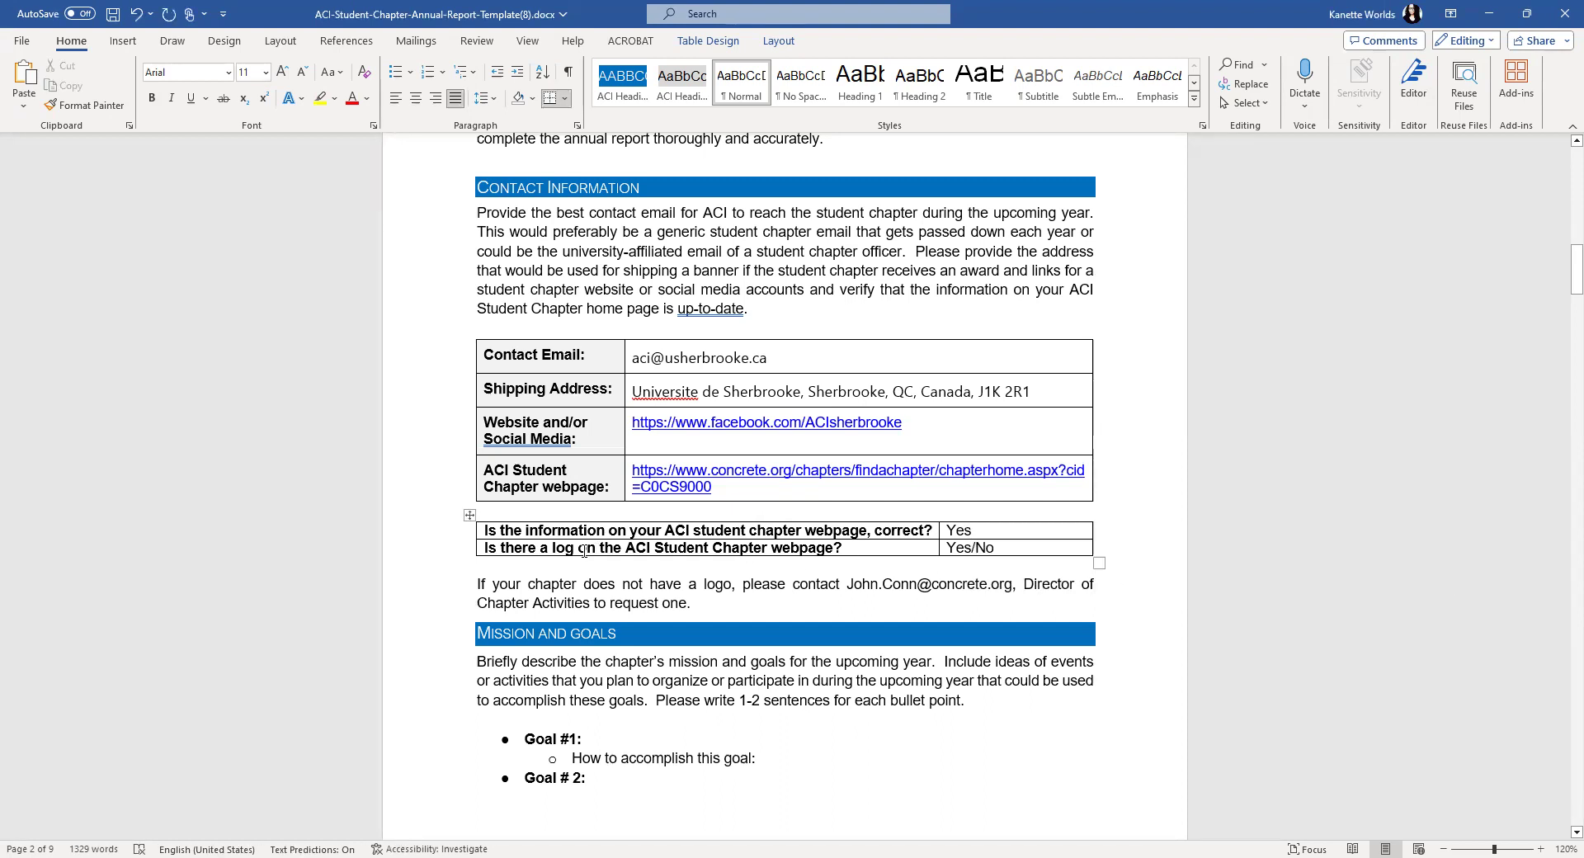
- Correct 'log' to 'logo' and make the logo answer read No
{"action": "left_click", "coordinate": [574, 548]}
{"action": "type", "text": "o"}
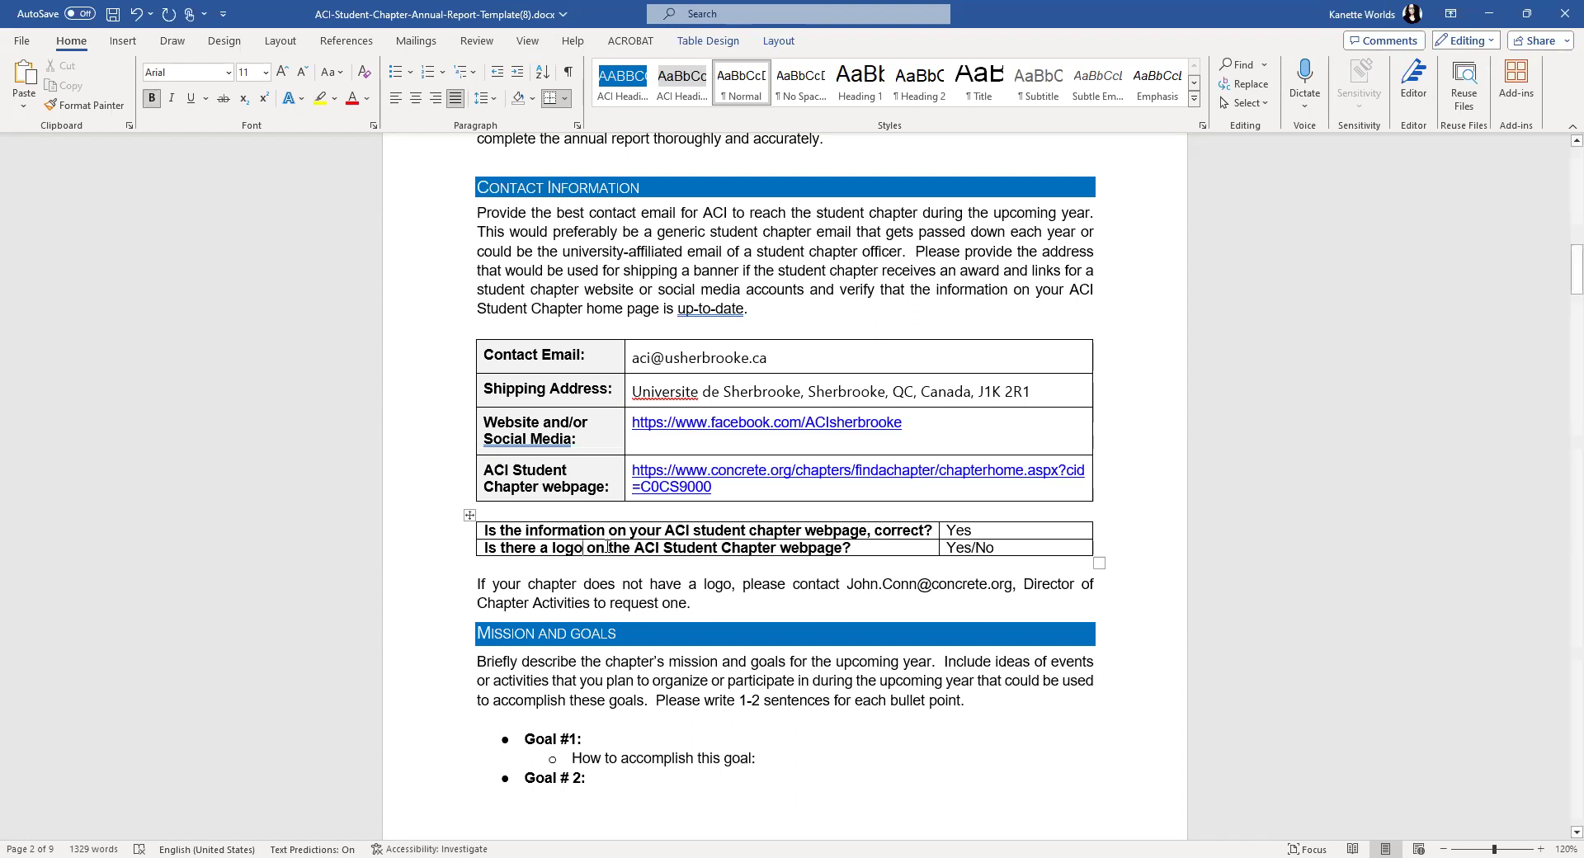
{"action": "double_click", "coordinate": [986, 548]}
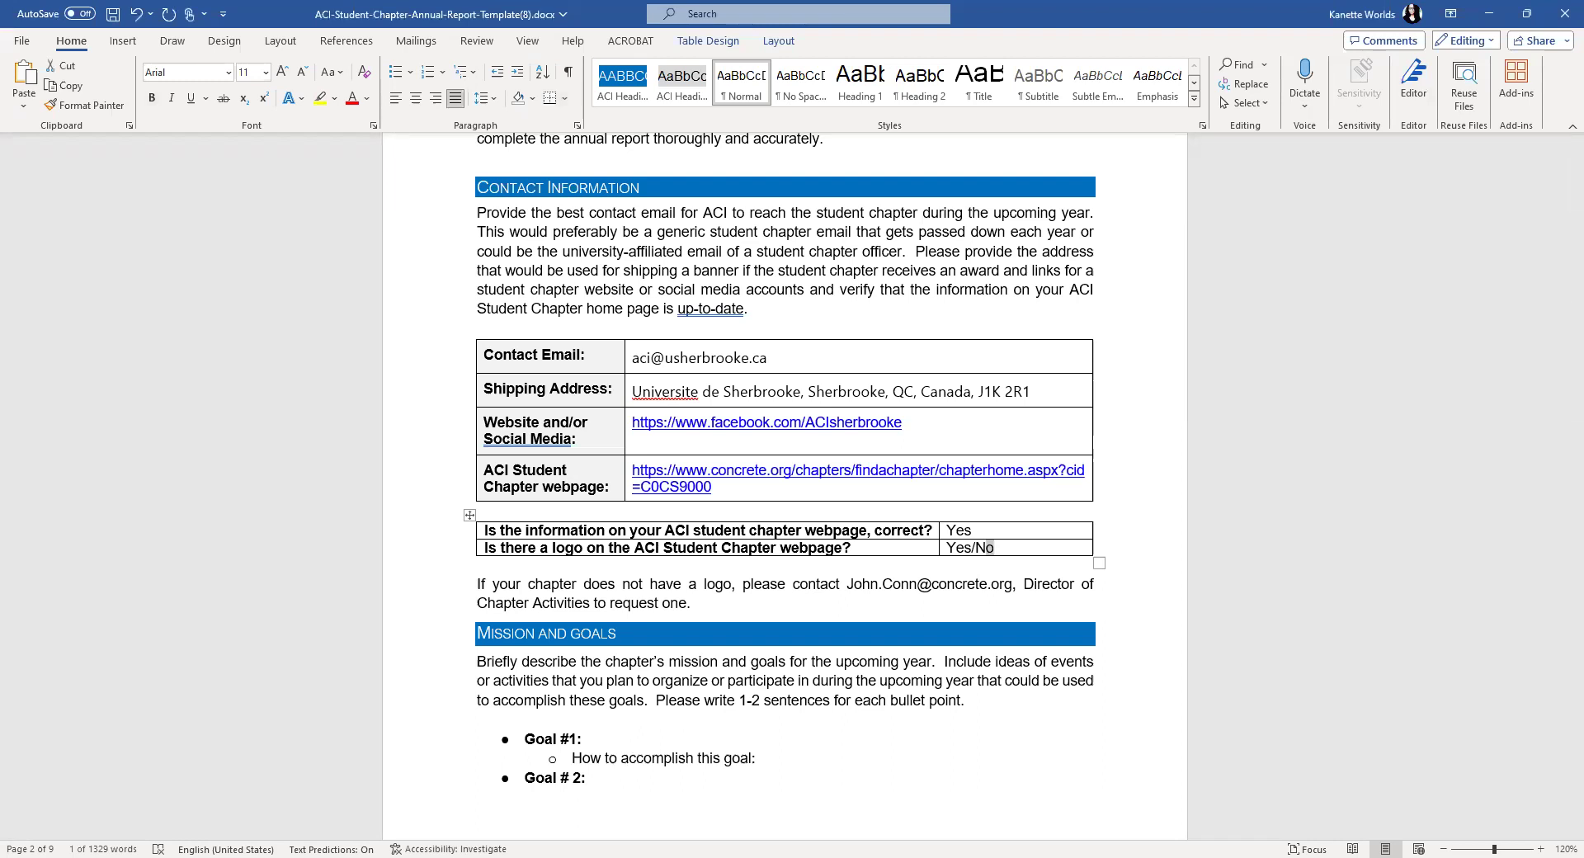
{"action": "left_click", "coordinate": [973, 545]}
{"action": "double_click", "coordinate": [972, 545]}
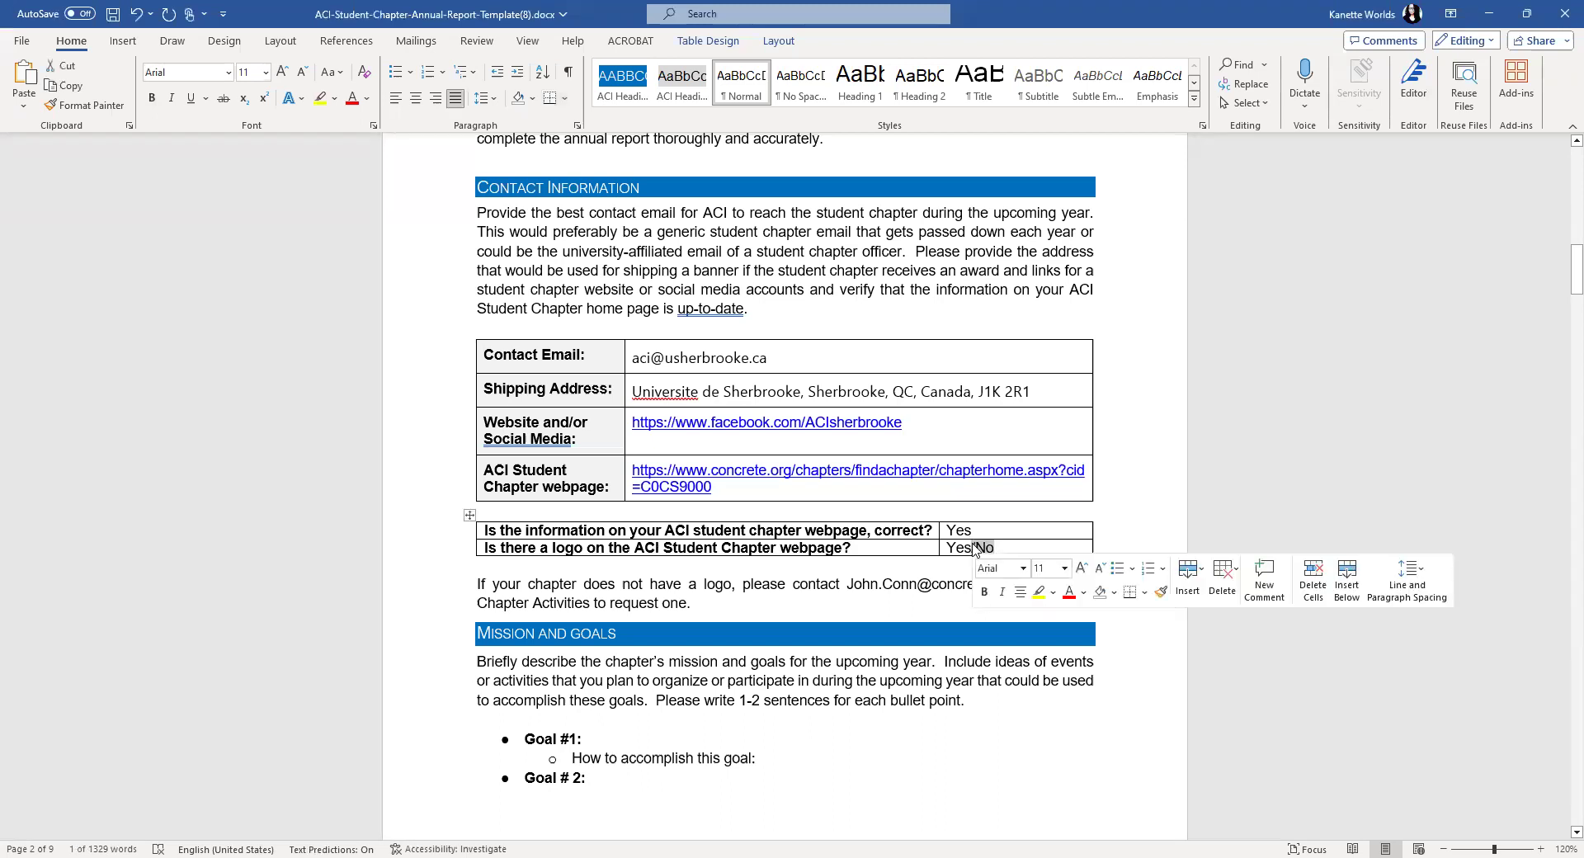
{"action": "left_click_drag", "start_coordinate": [972, 546], "coordinate": [943, 547]}
{"action": "key", "text": "BackSpace"}
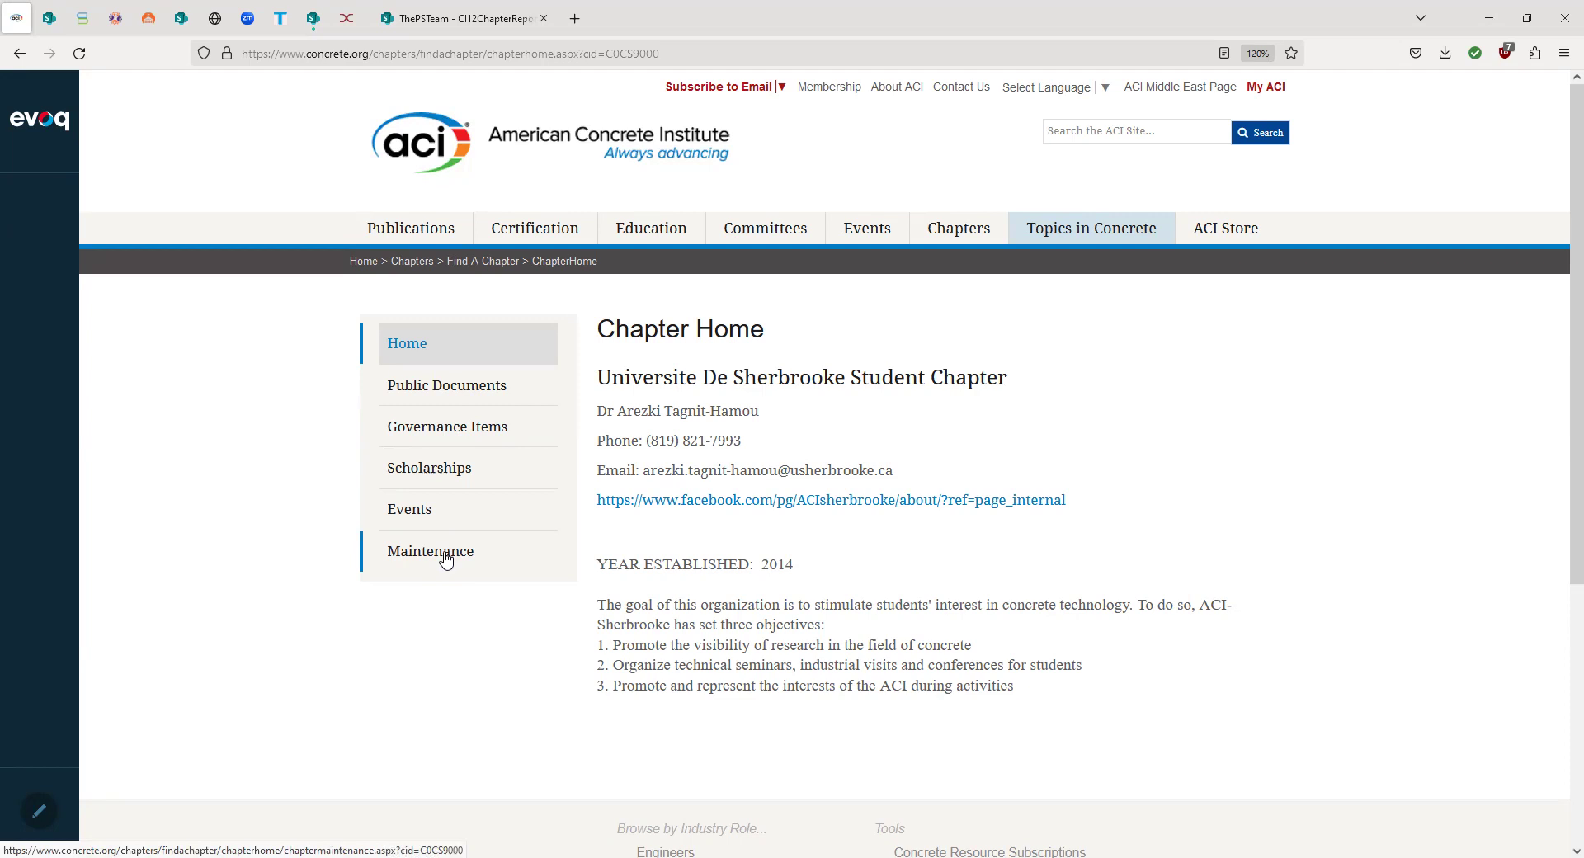
- Open the Maintenance page from the Chapter Home menu
{"action": "left_click", "coordinate": [446, 559]}
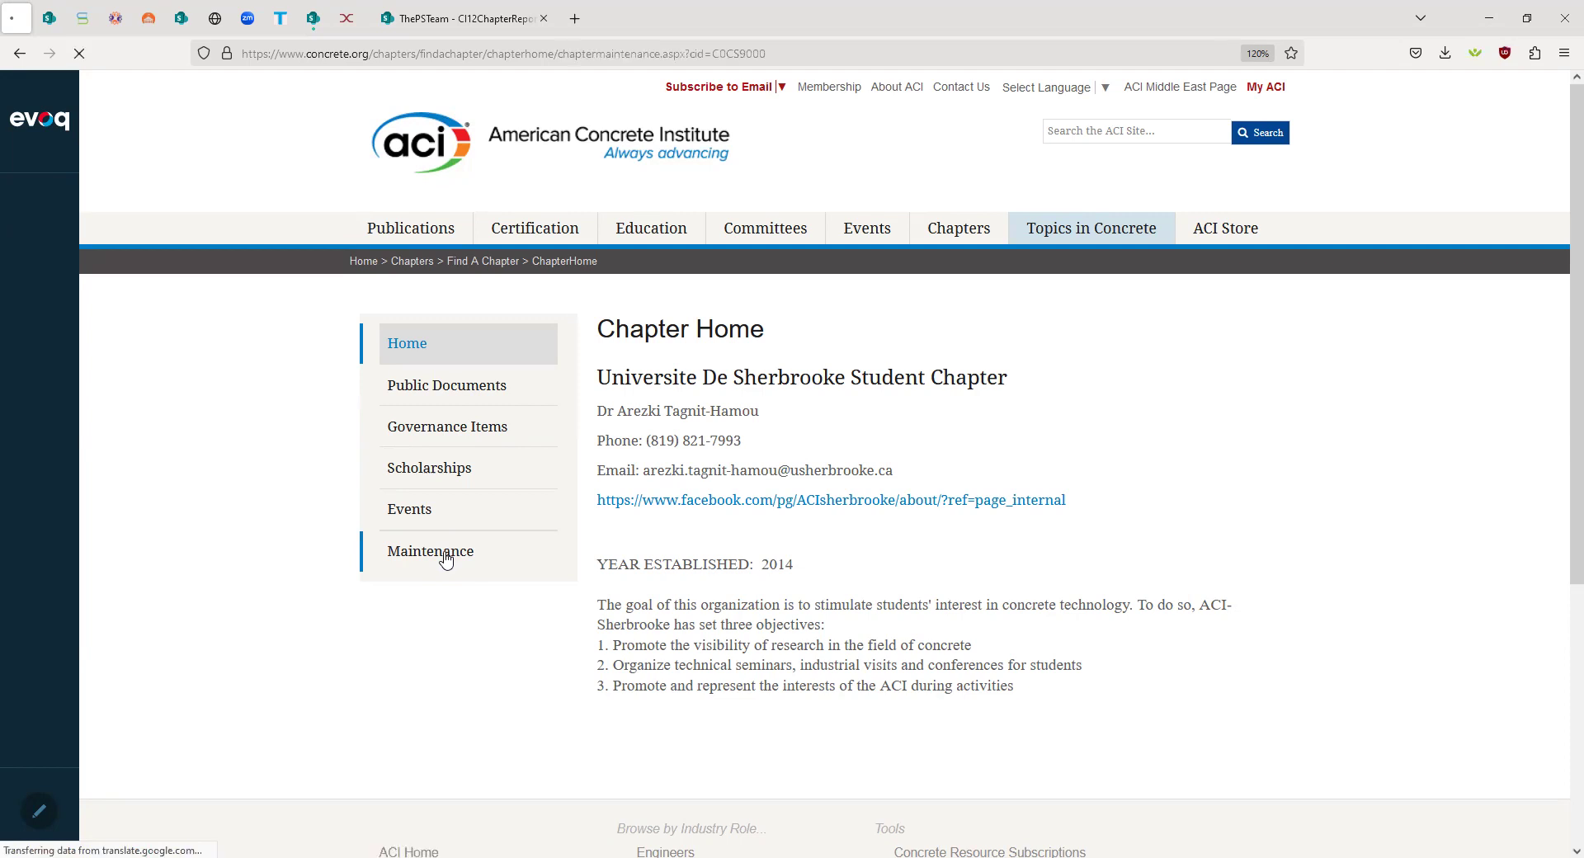
- Upload aci sherbrooke.JPG from Pictures as the Chapter Logo and view it on Chapter Home
{"action": "left_click", "coordinate": [923, 382]}
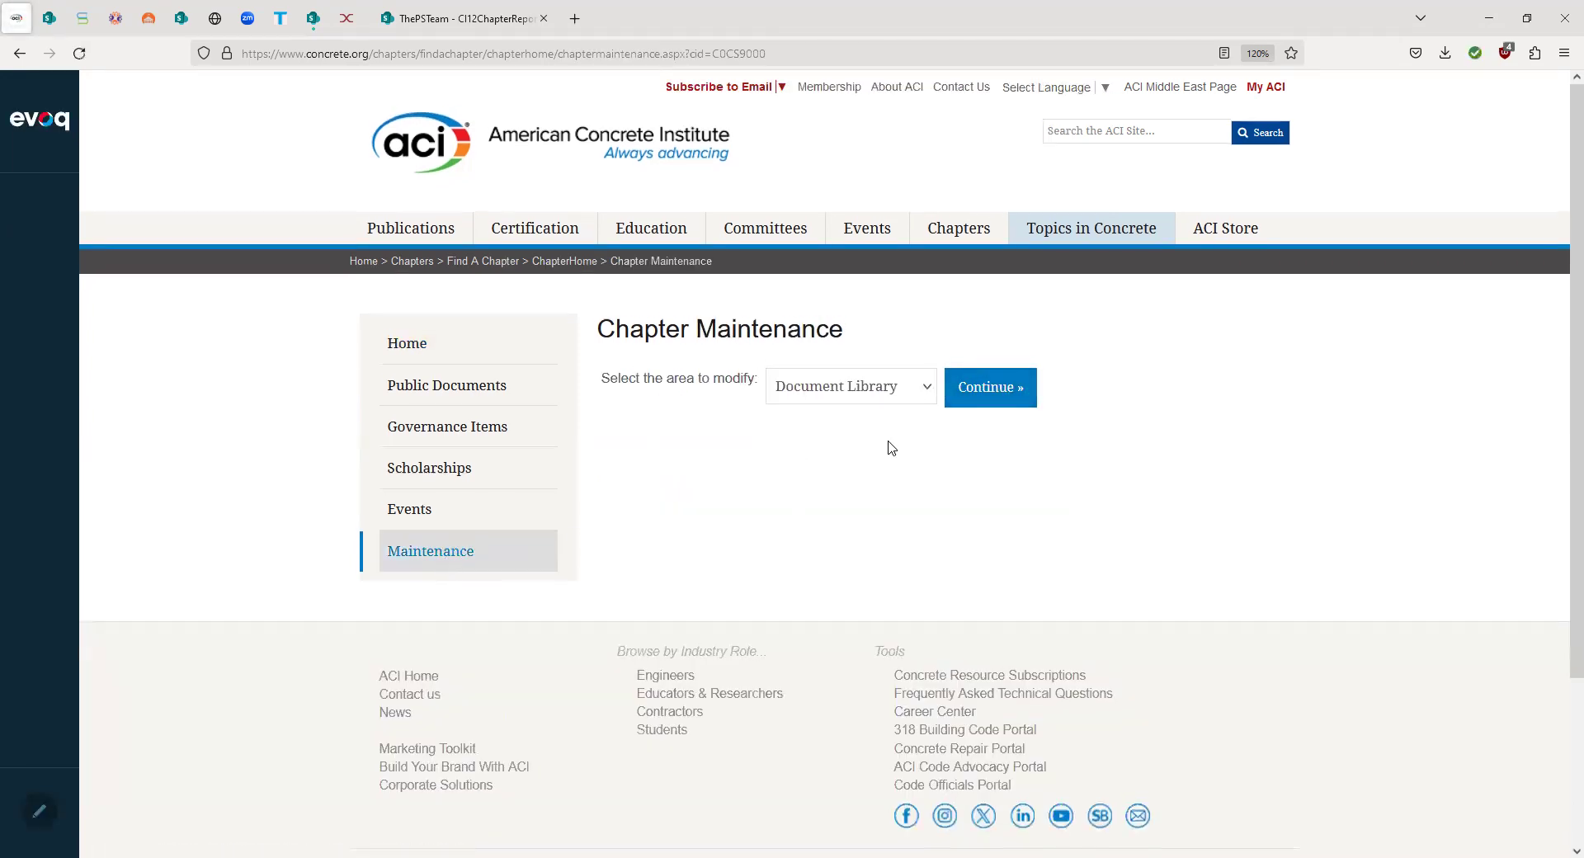
{"action": "left_click", "coordinate": [858, 495]}
{"action": "left_click", "coordinate": [990, 384]}
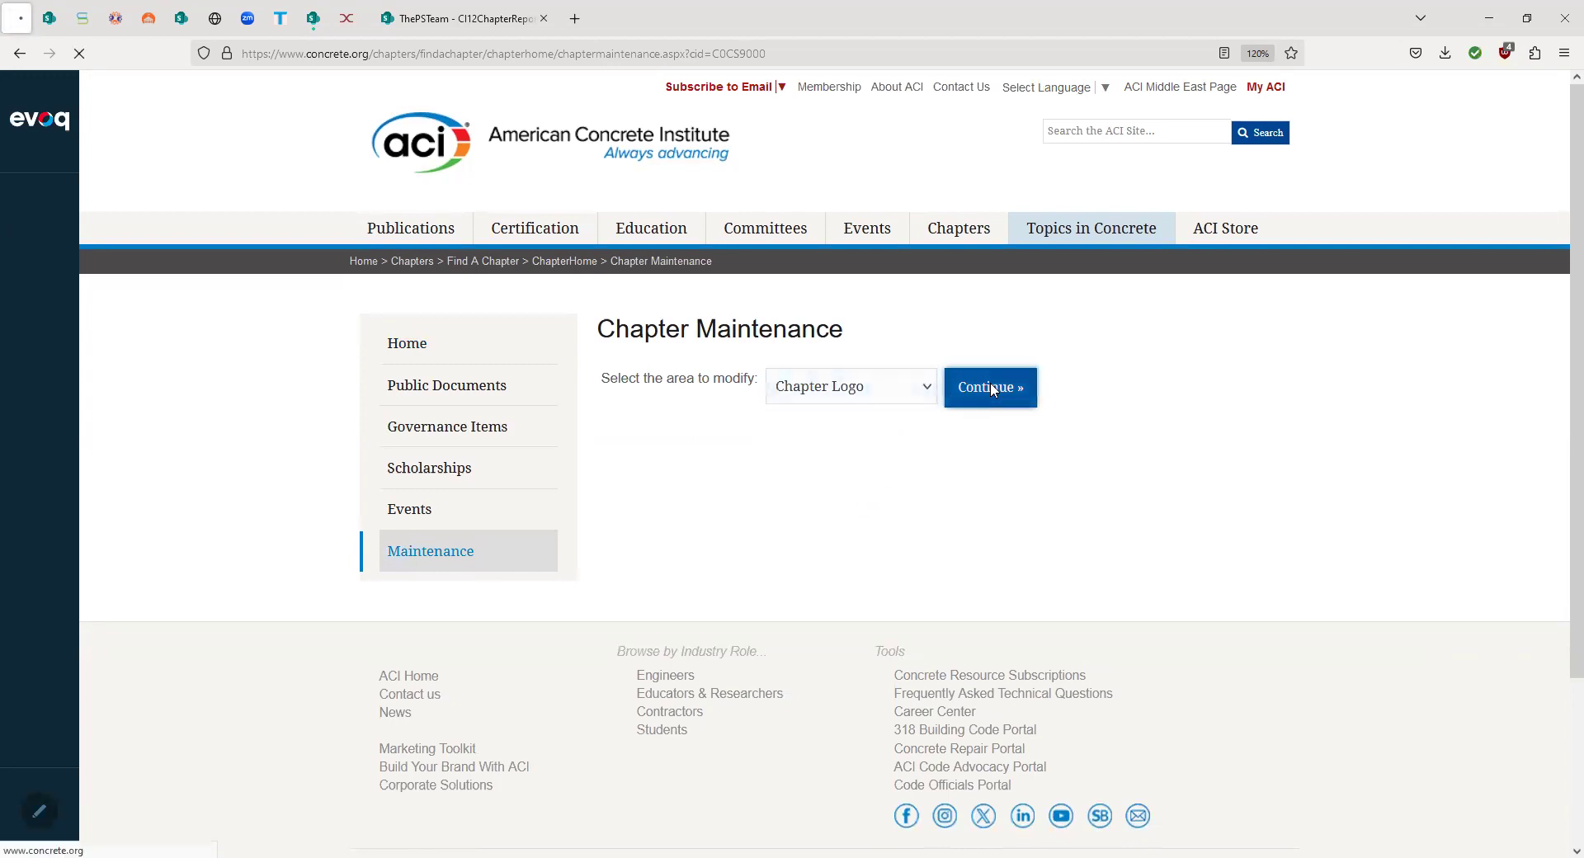
{"action": "left_click", "coordinate": [756, 459]}
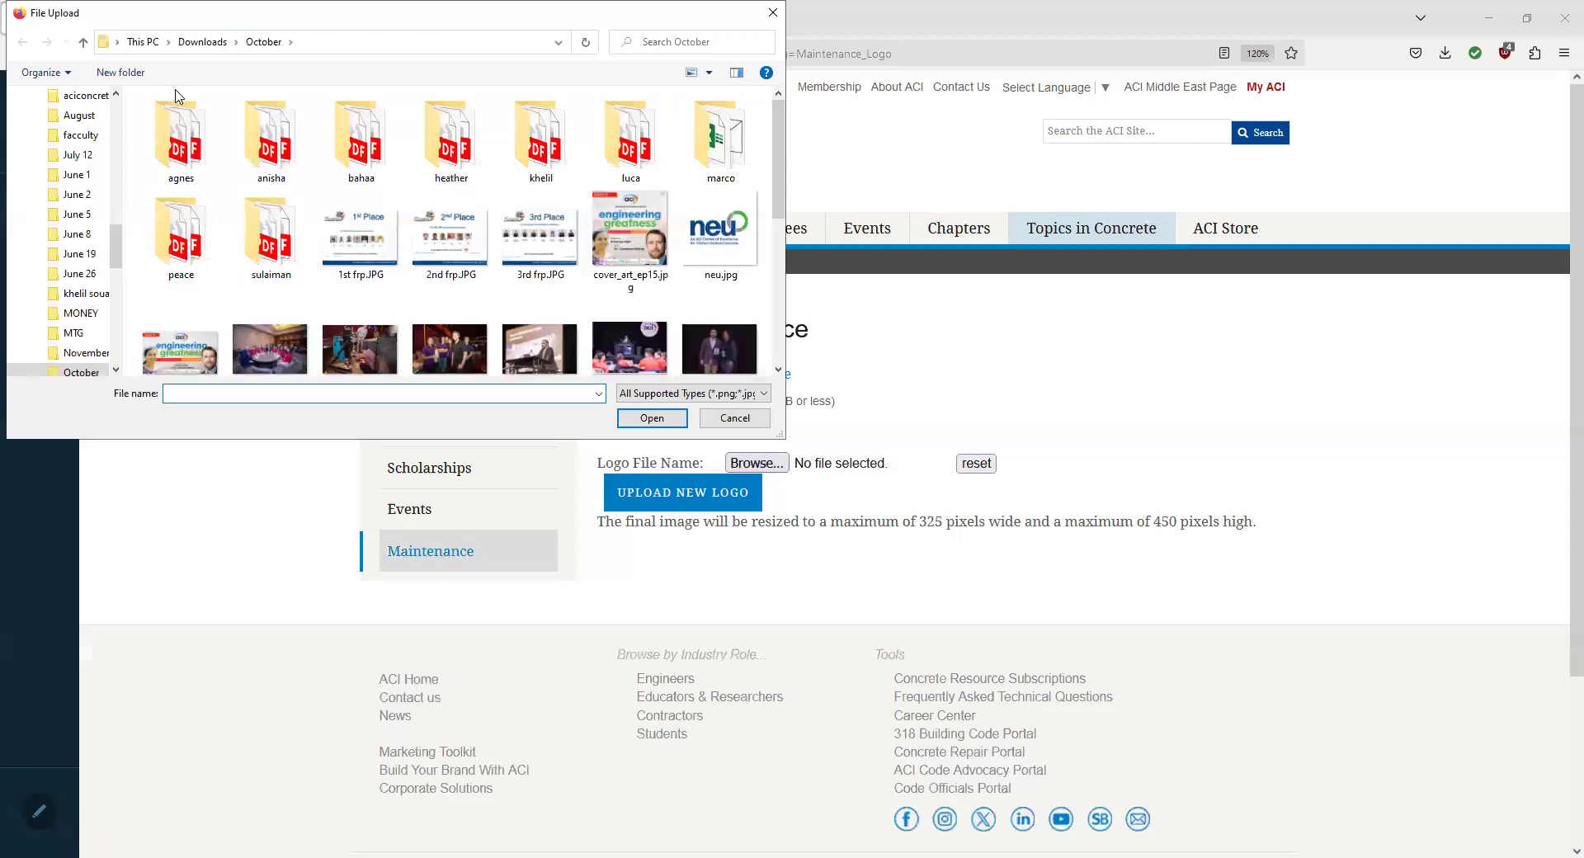
{"action": "left_click_drag", "start_coordinate": [113, 227], "coordinate": [124, 112]}
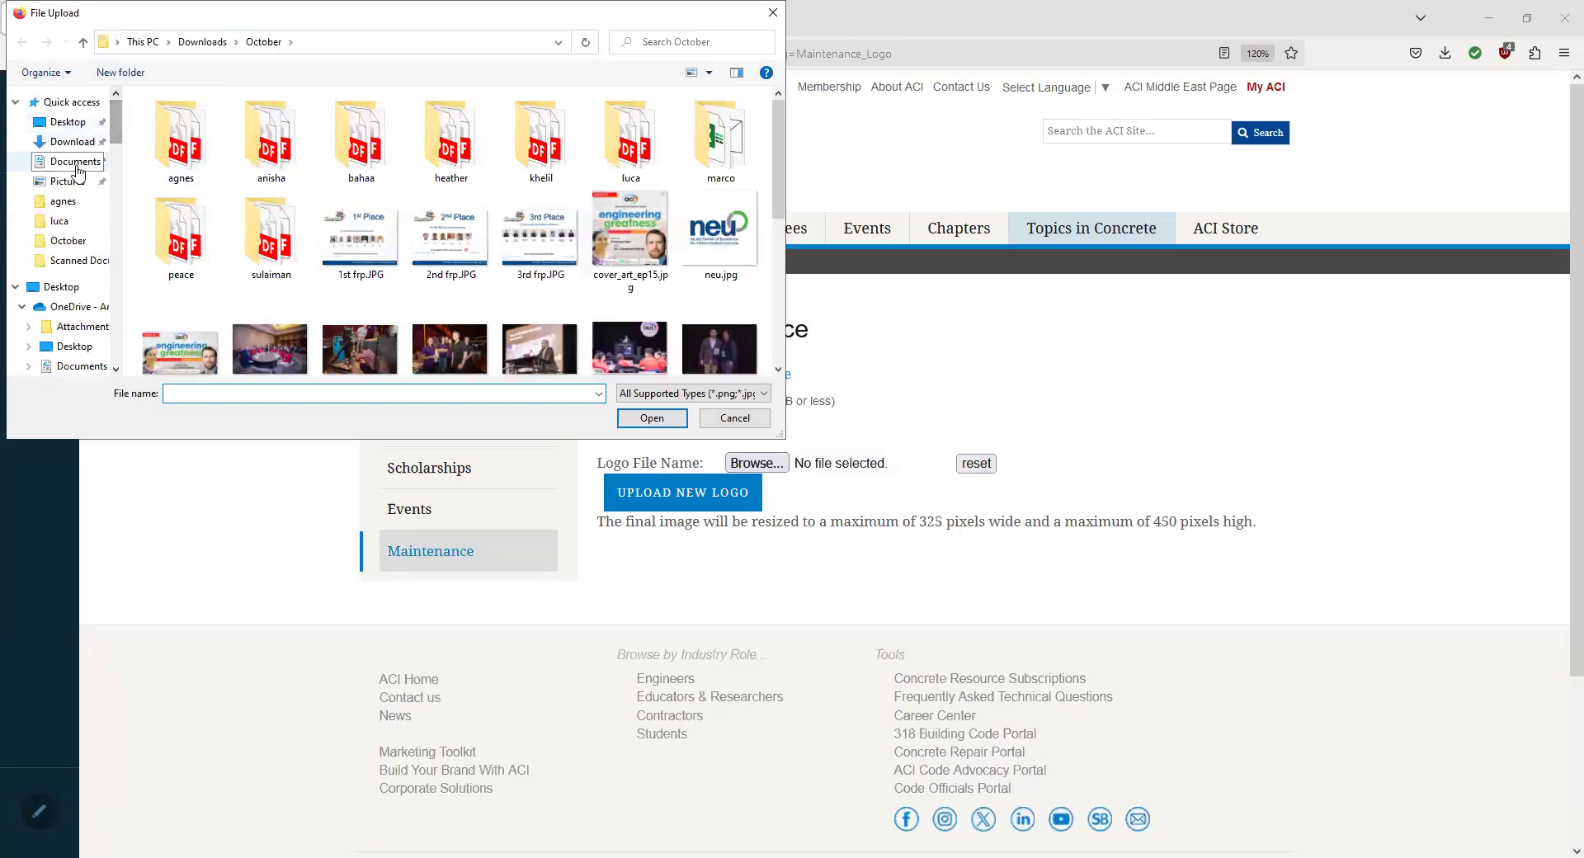
{"action": "left_click", "coordinate": [68, 182]}
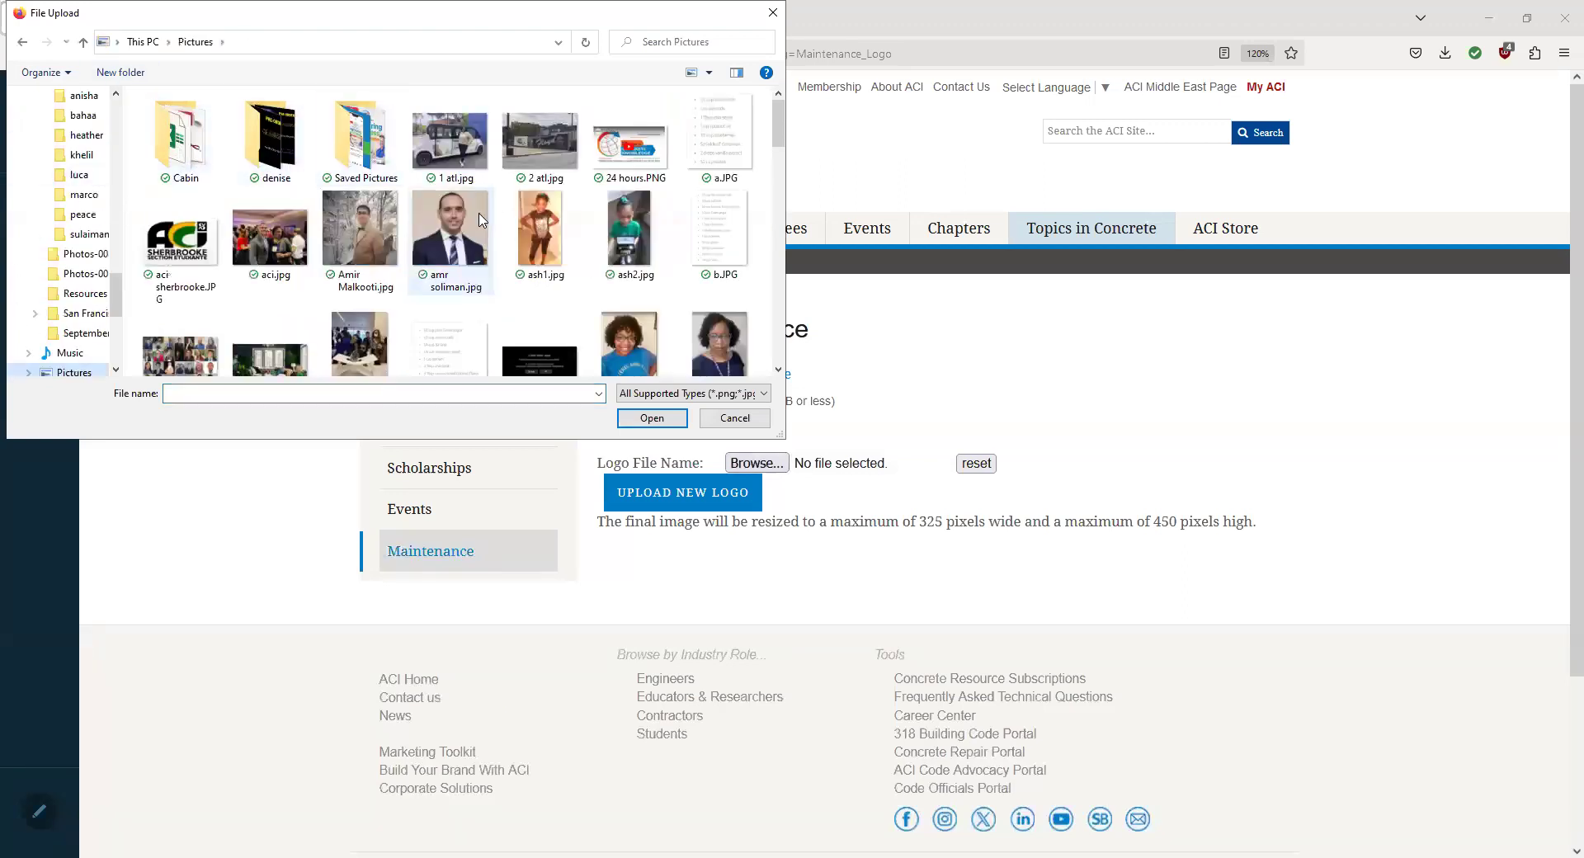
{"action": "double_click", "coordinate": [172, 242]}
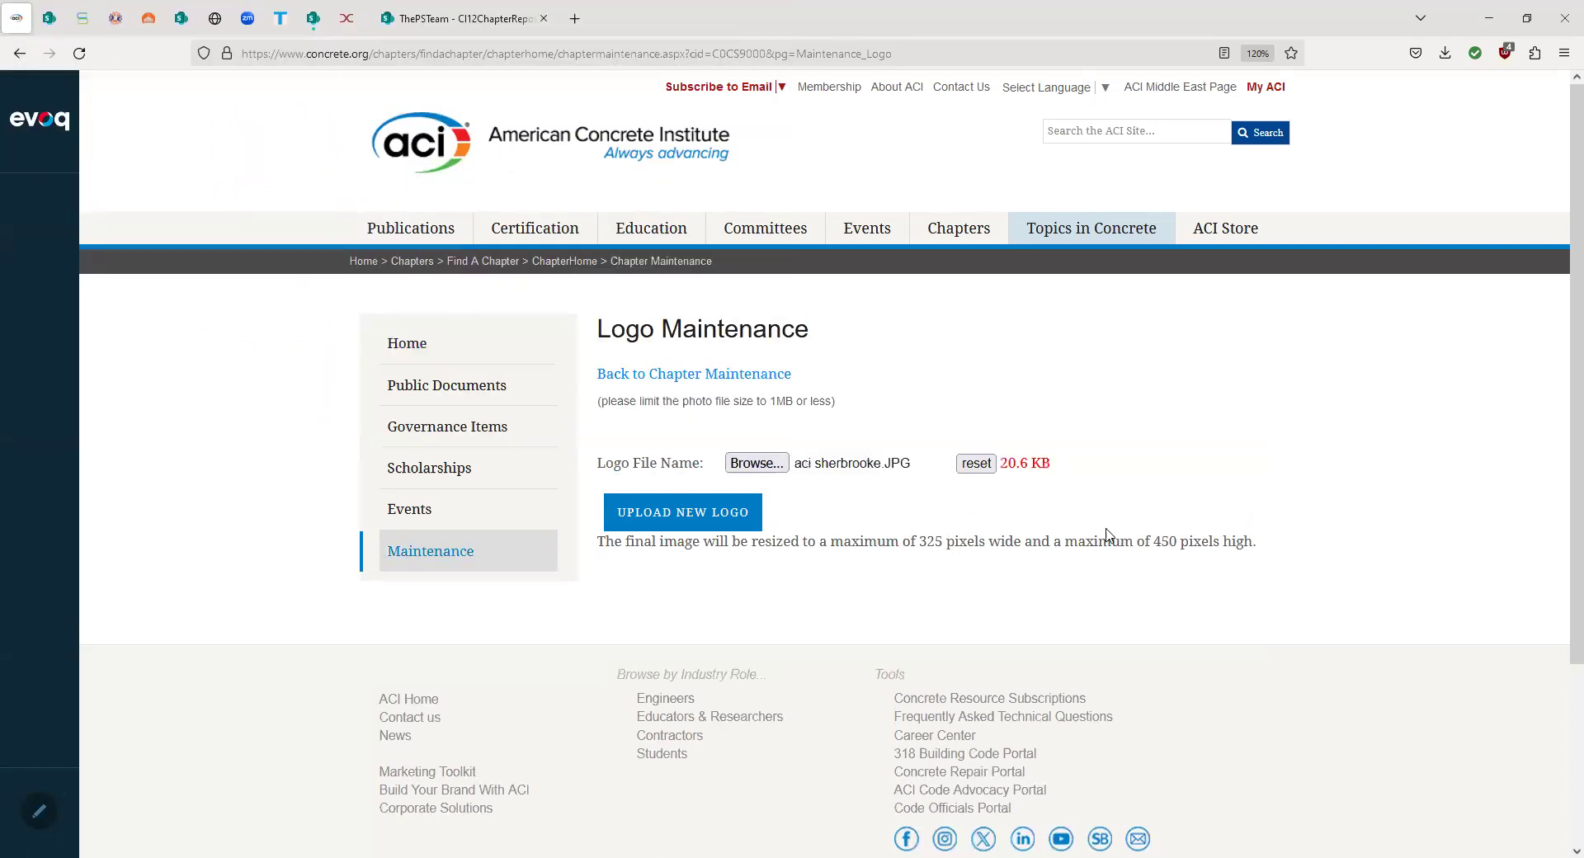
{"action": "left_click", "coordinate": [709, 519]}
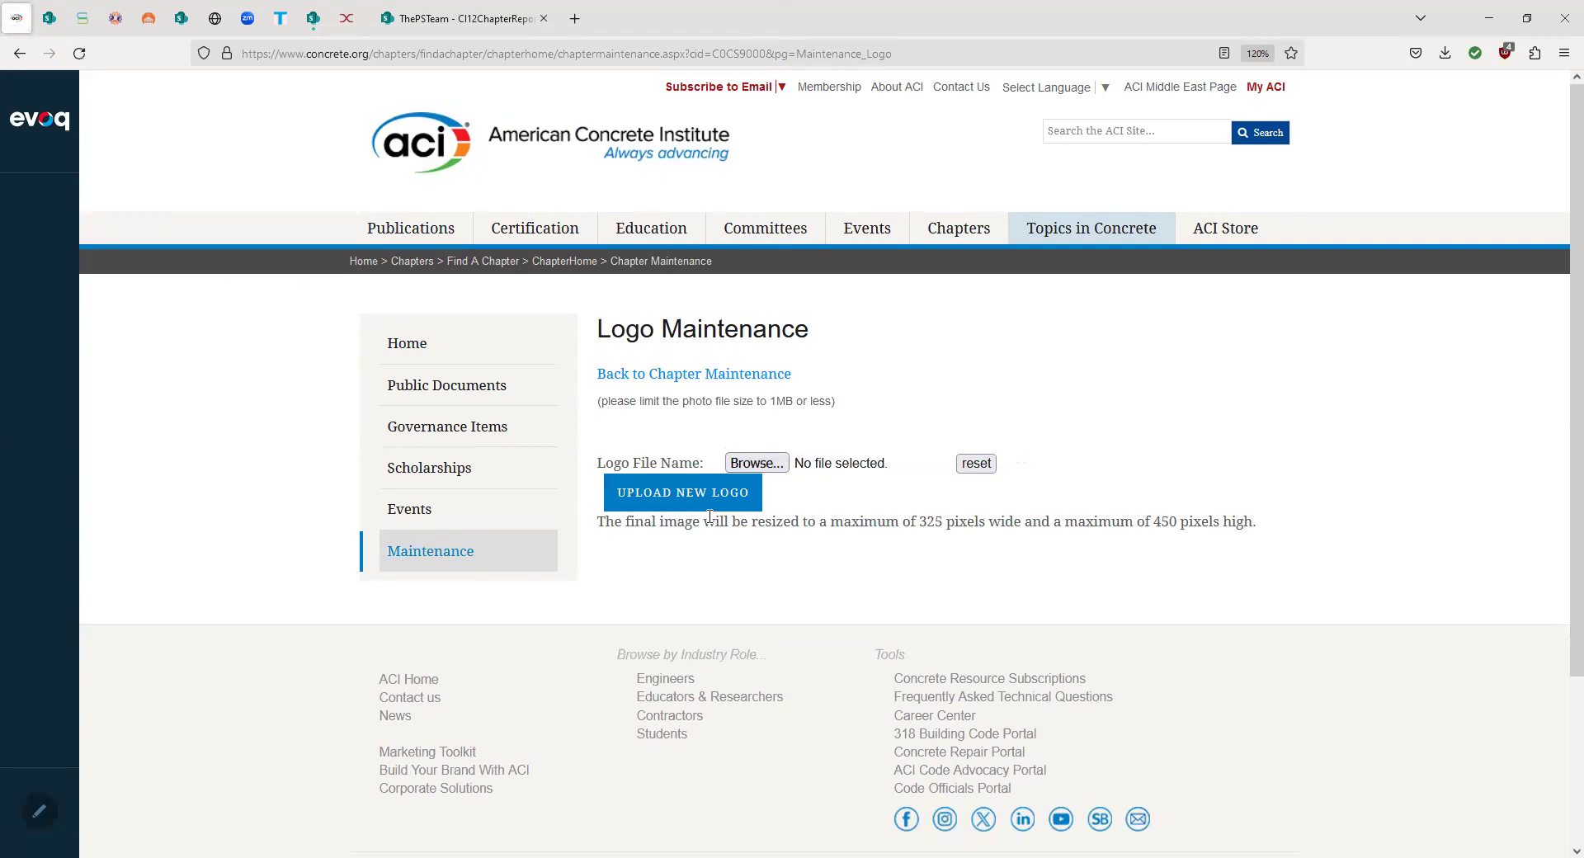
{"action": "left_click", "coordinate": [713, 376]}
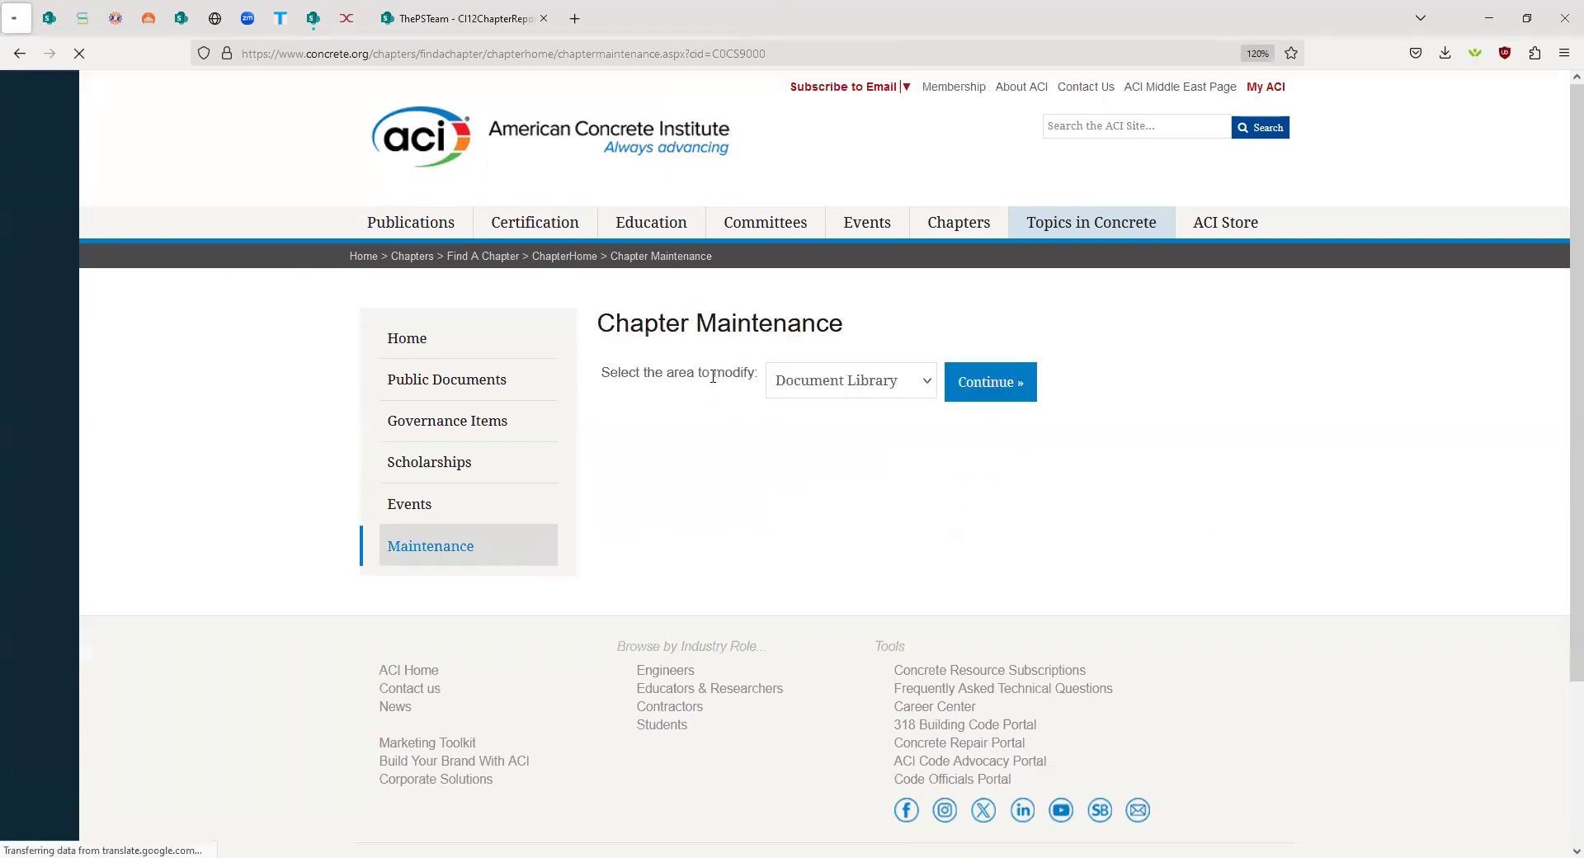
{"action": "left_click", "coordinate": [433, 343]}
{"action": "scroll", "coordinate": [880, 493], "scroll_direction": "down", "scroll_amount": 2}
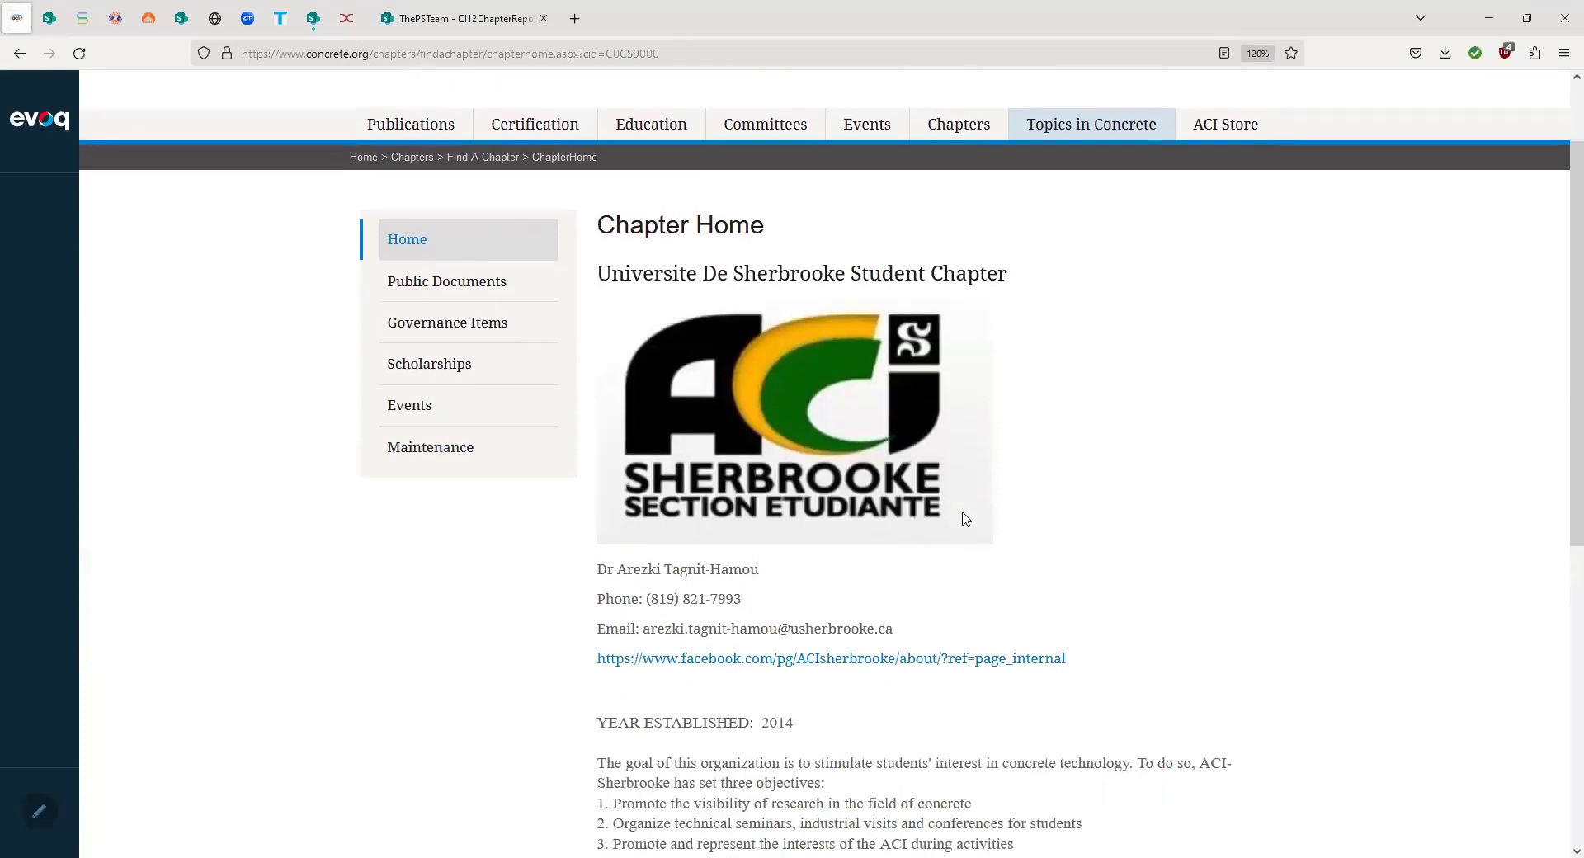
- Replace 'No' with 'Yes' in the logo answer, then scroll down to Mission and Goals
{"action": "scroll", "coordinate": [949, 518], "scroll_direction": "down", "scroll_amount": 1}
{"action": "scroll", "coordinate": [944, 517], "scroll_direction": "up", "scroll_amount": 2}
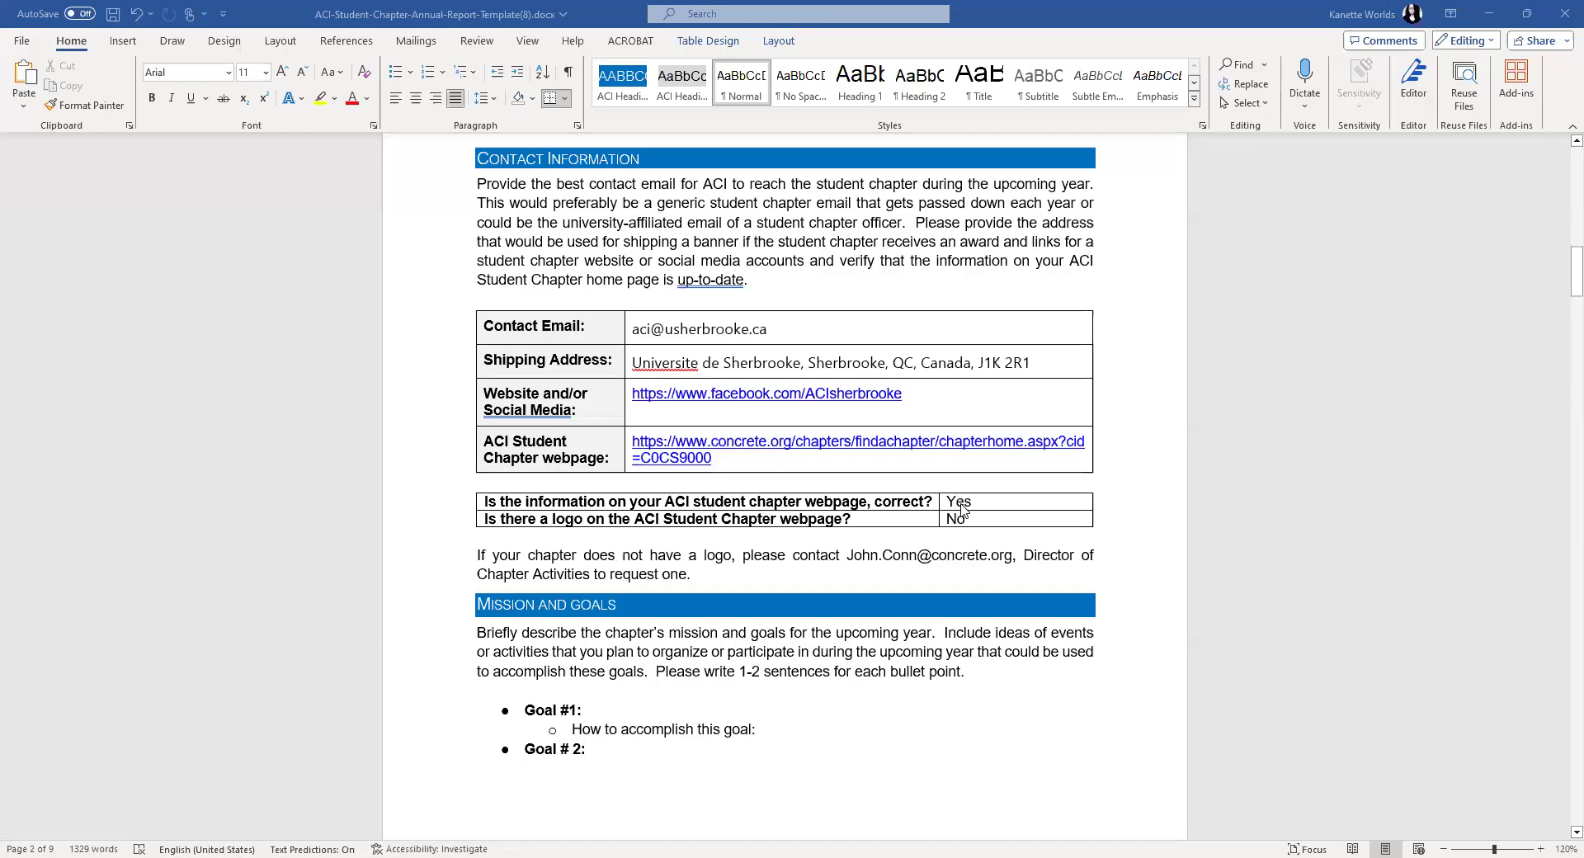
{"action": "scroll", "coordinate": [957, 508], "scroll_direction": "down", "scroll_amount": 1}
{"action": "double_click", "coordinate": [955, 500]}
{"action": "type", "text": "Yes"}
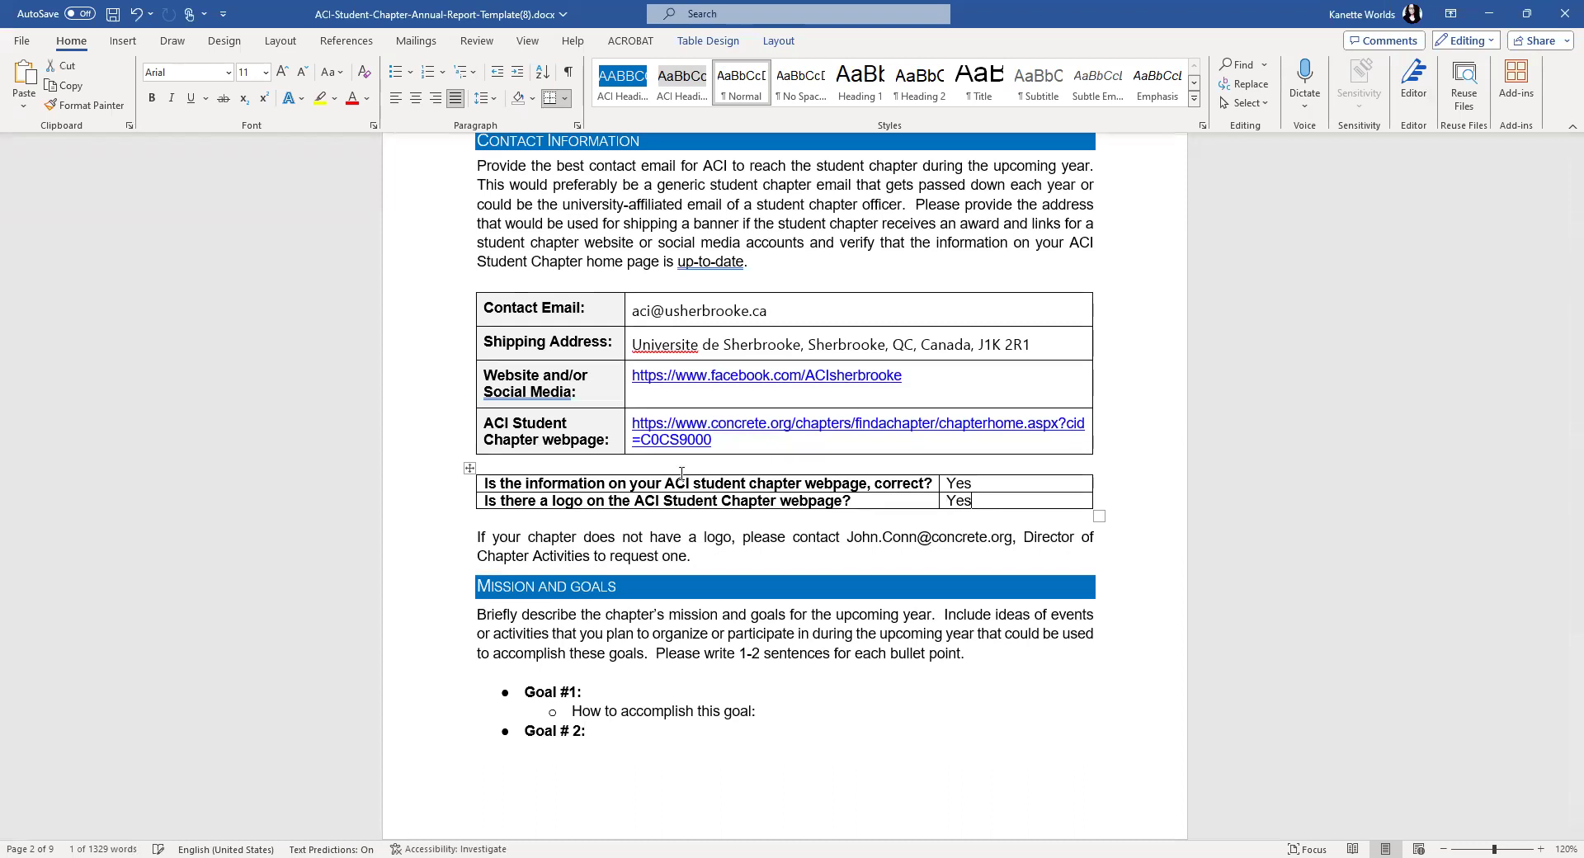
{"action": "scroll", "coordinate": [719, 446], "scroll_direction": "down", "scroll_amount": 3}
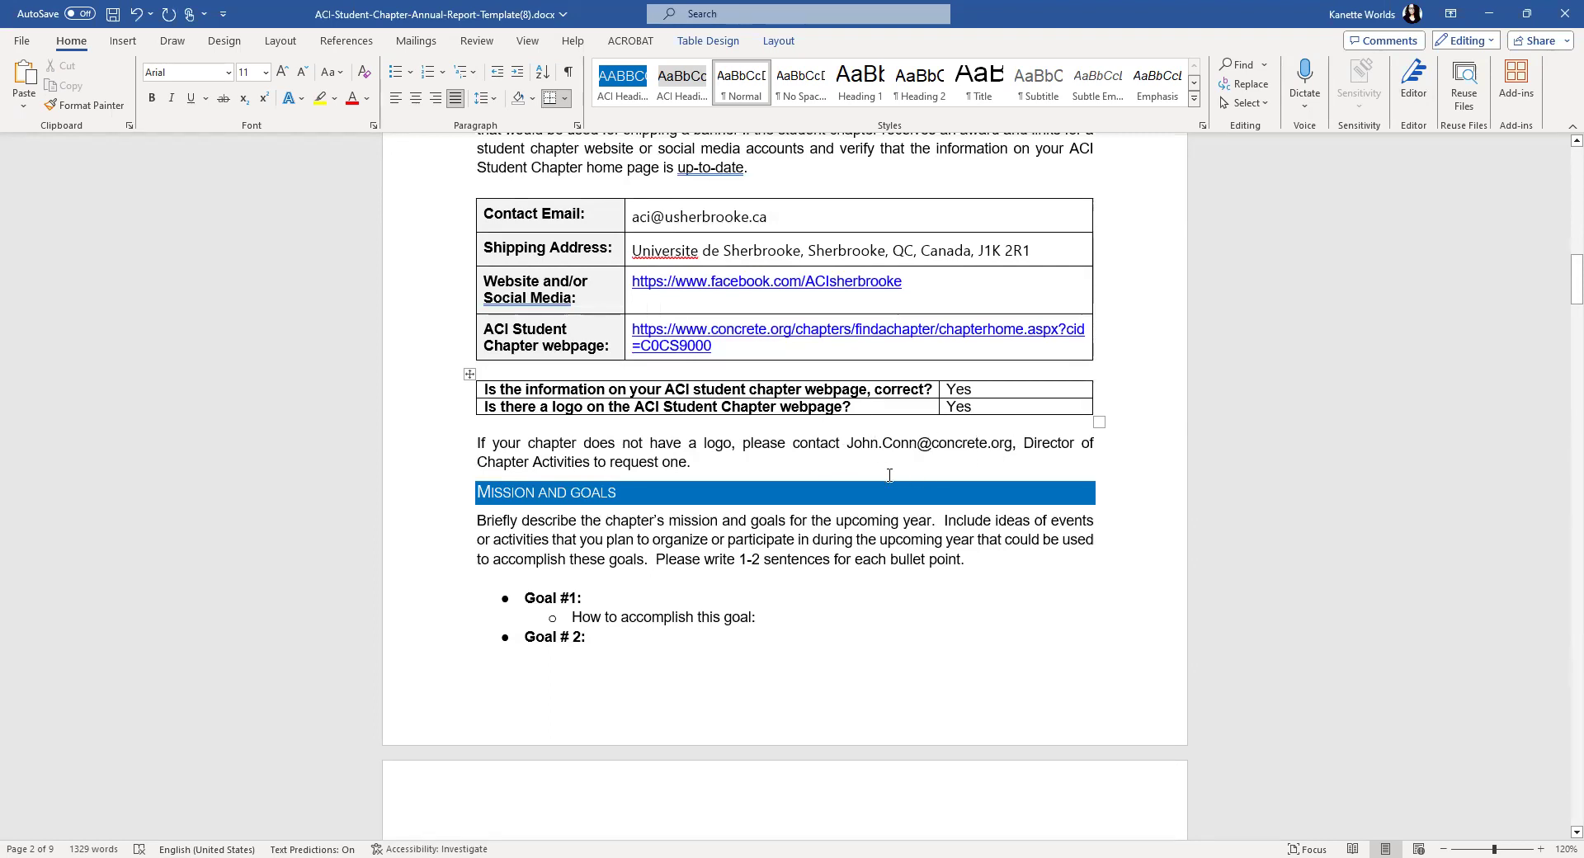
{"action": "scroll", "coordinate": [890, 476], "scroll_direction": "down", "scroll_amount": 1}
{"action": "scroll", "coordinate": [889, 476], "scroll_direction": "down", "scroll_amount": 5}
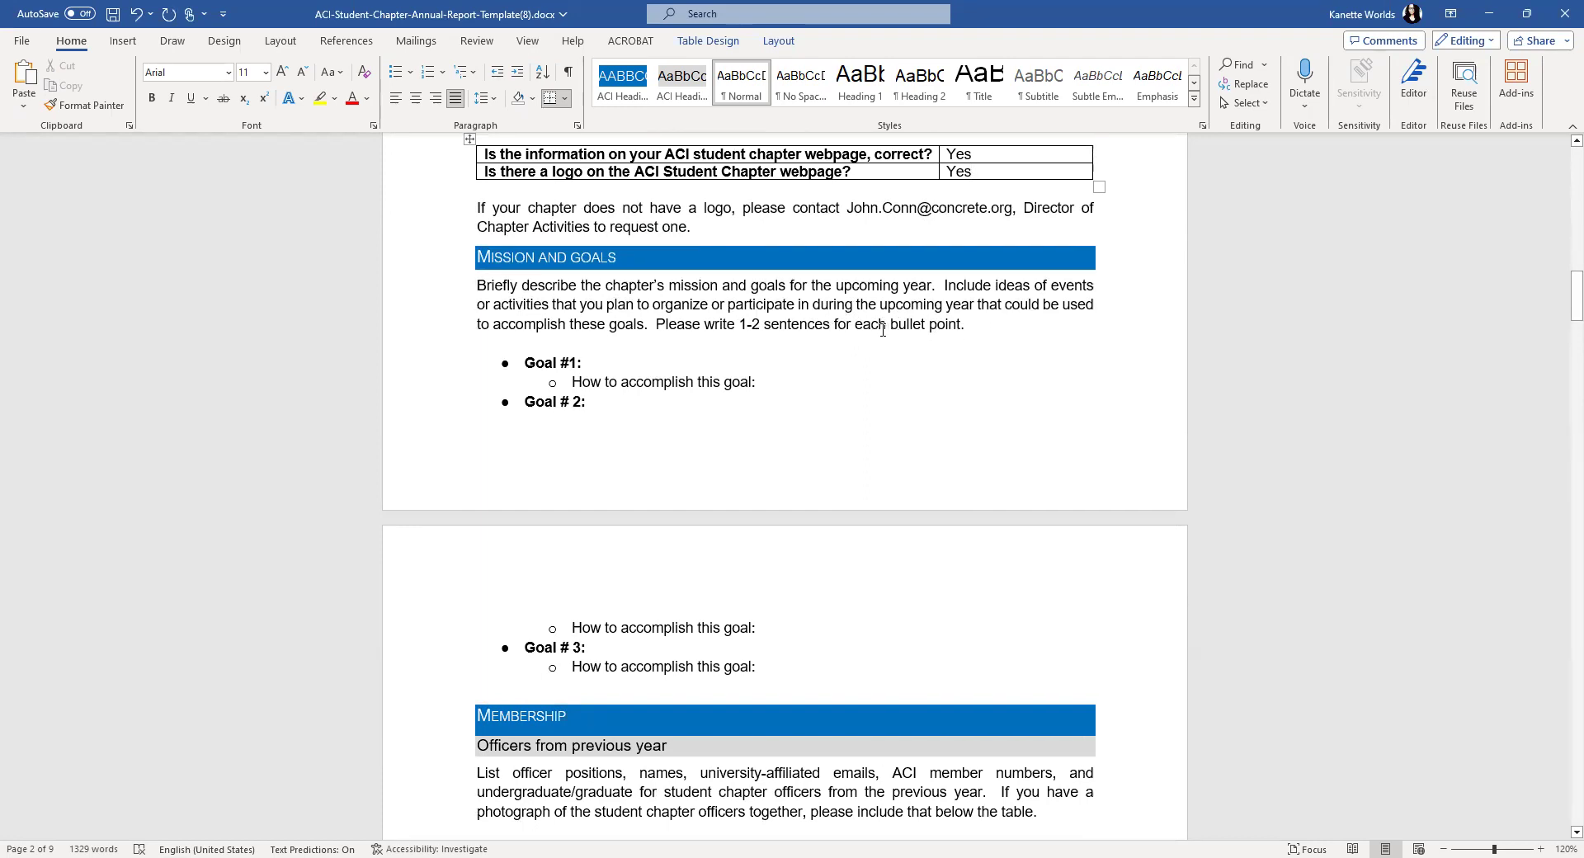
{"action": "scroll", "coordinate": [612, 356], "scroll_direction": "down", "scroll_amount": 1}
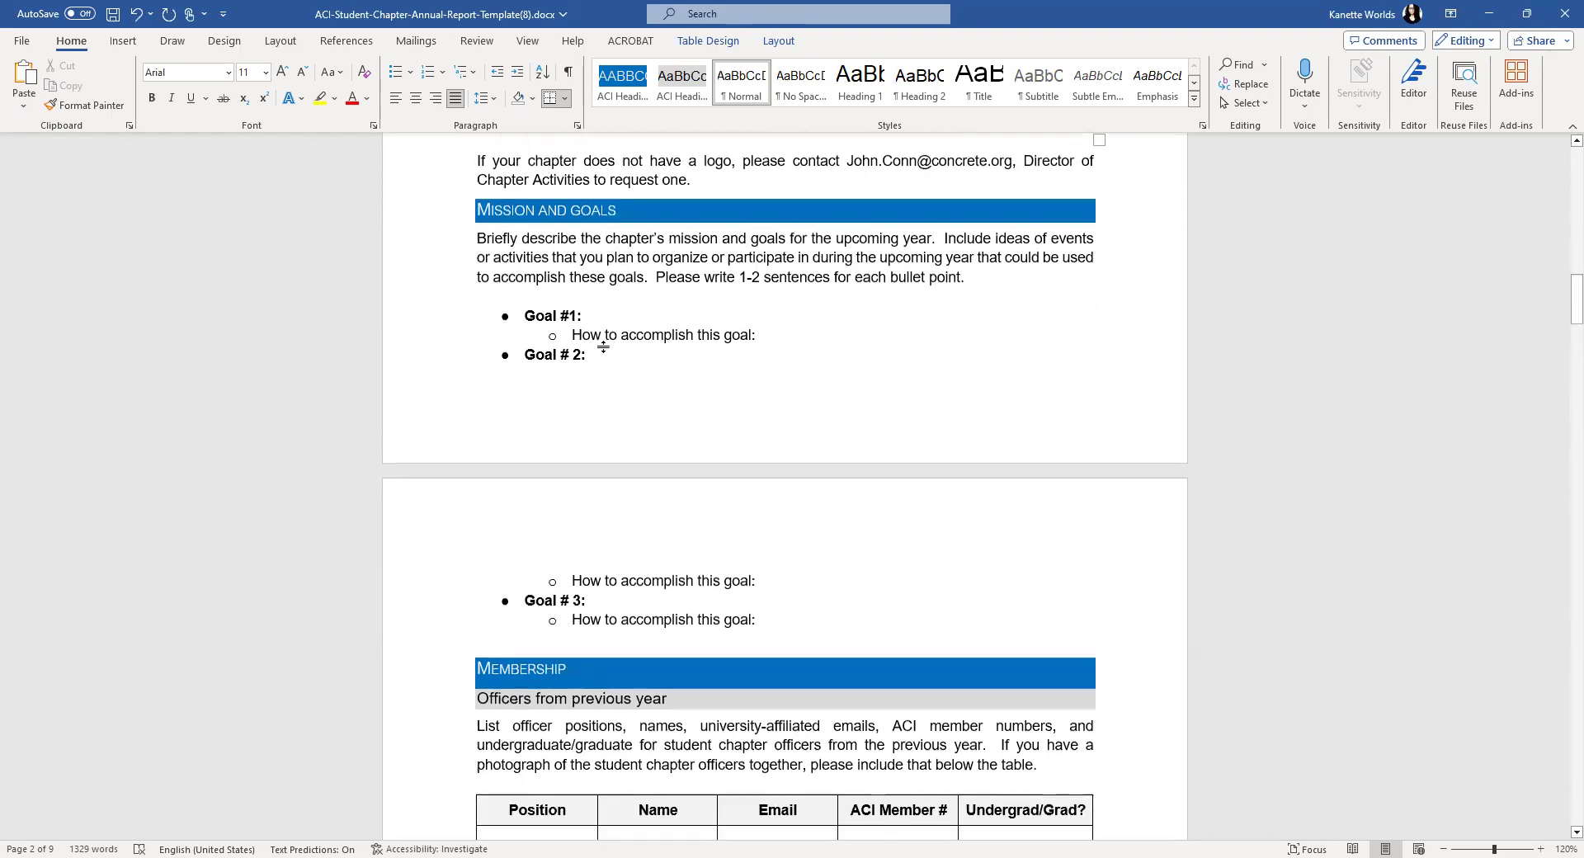
- Write Goal #1: host at least one technical session/symposium for students on campus
{"action": "left_click", "coordinate": [602, 311]}
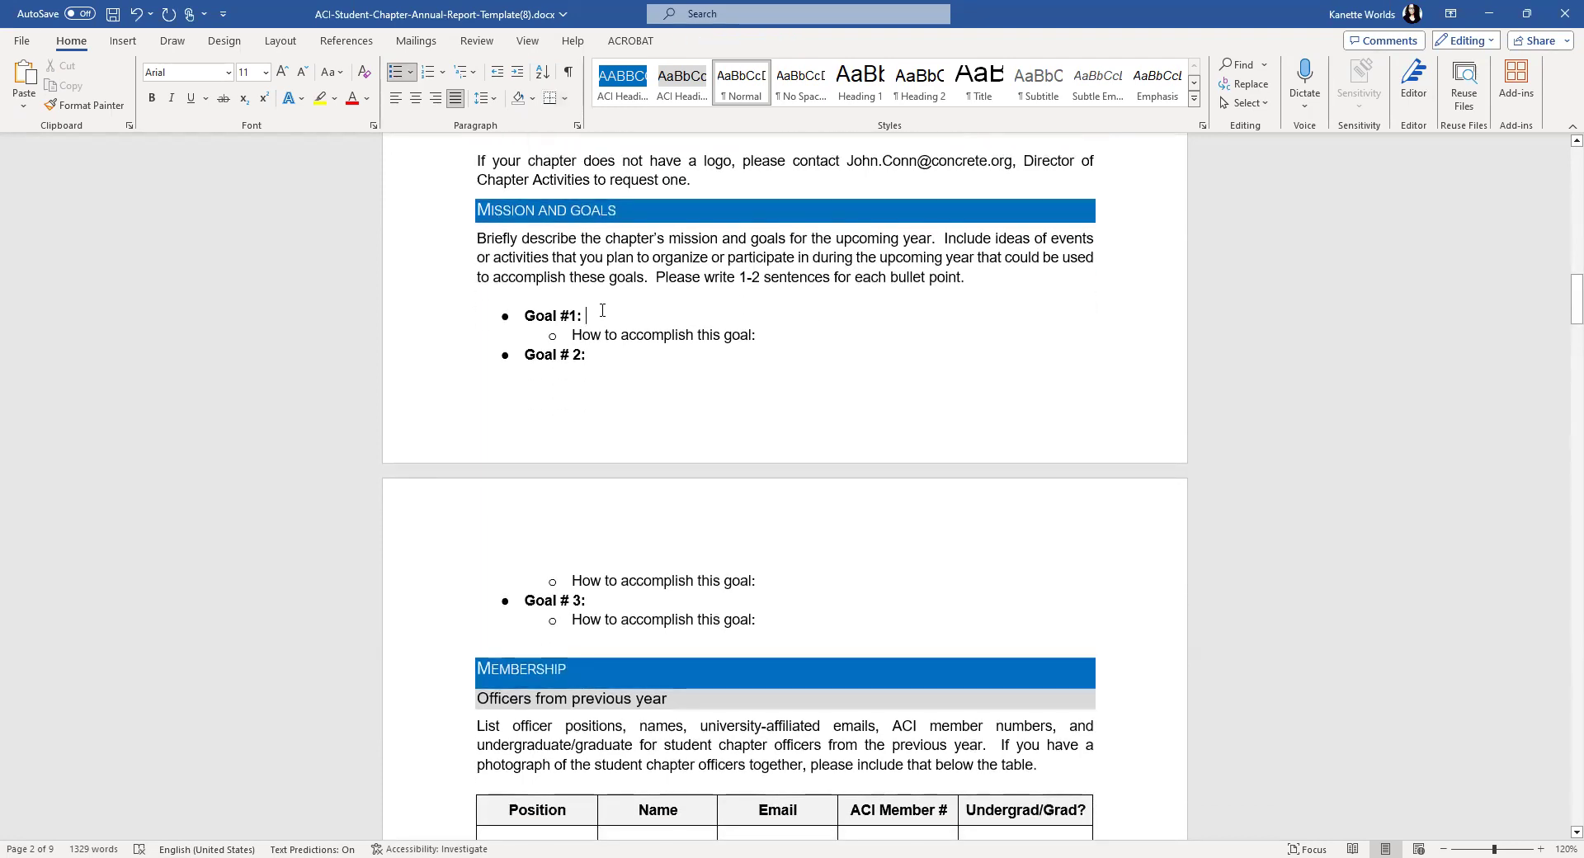
{"action": "type", "text": "Our go"}
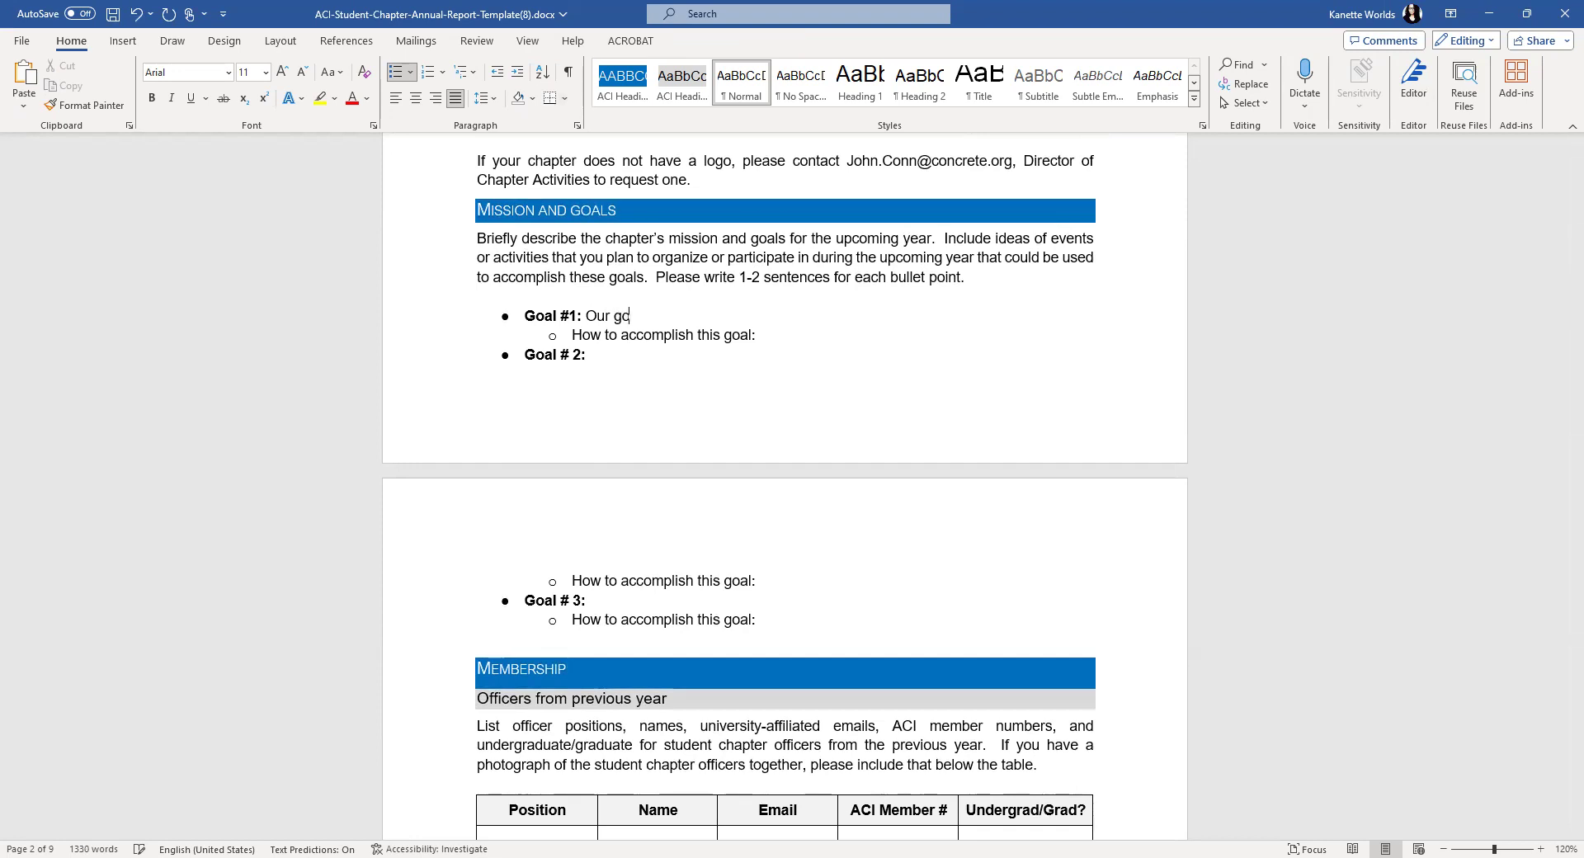
{"action": "type", "text": "al is to host at least one techni"}
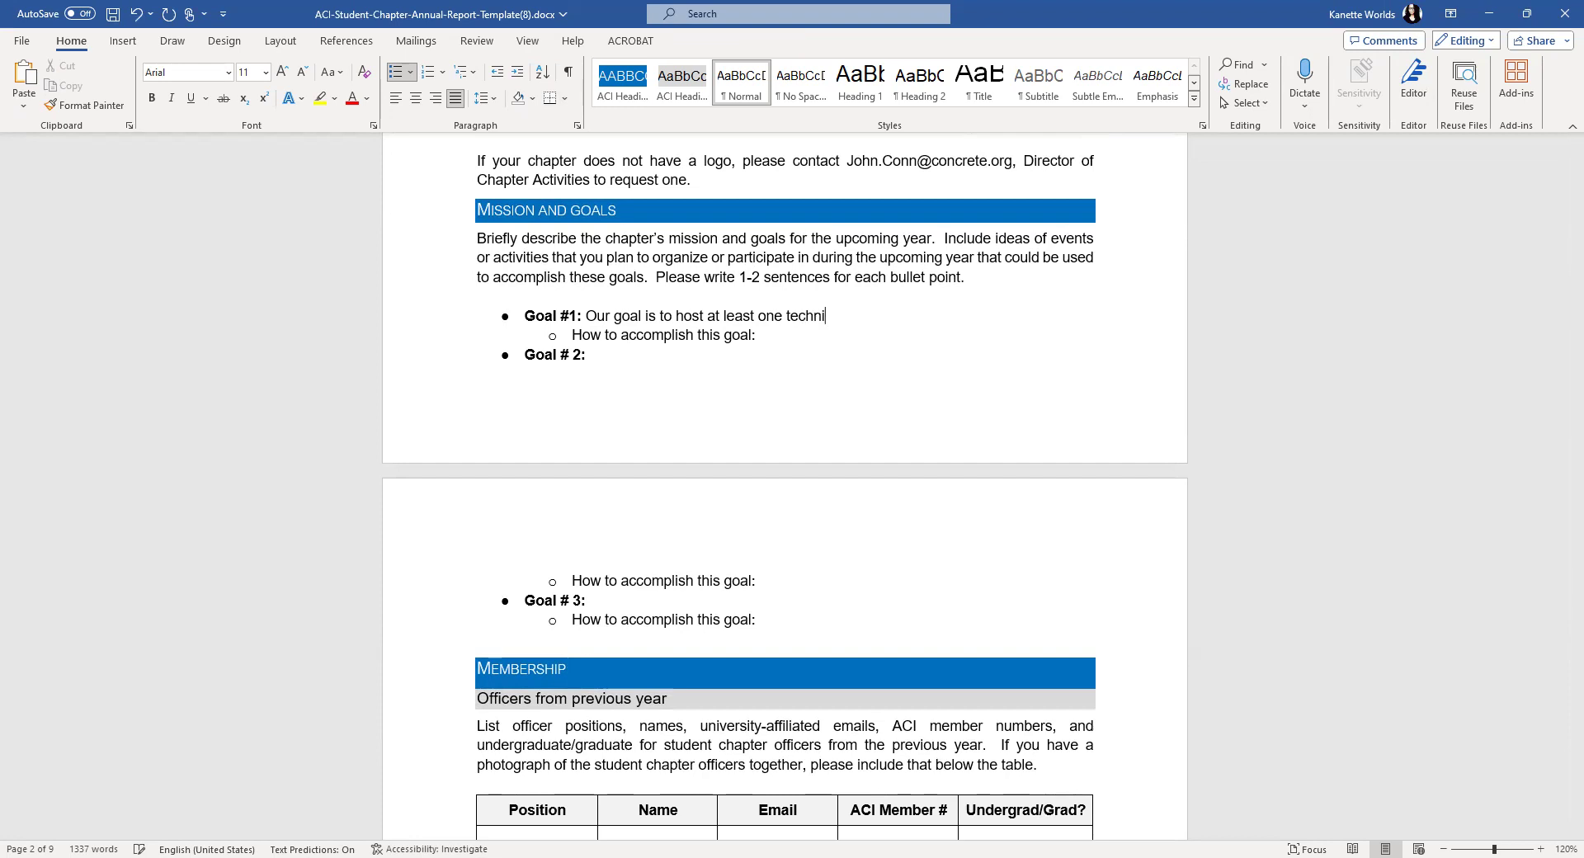
{"action": "type", "text": "cal session/symposium for stud"}
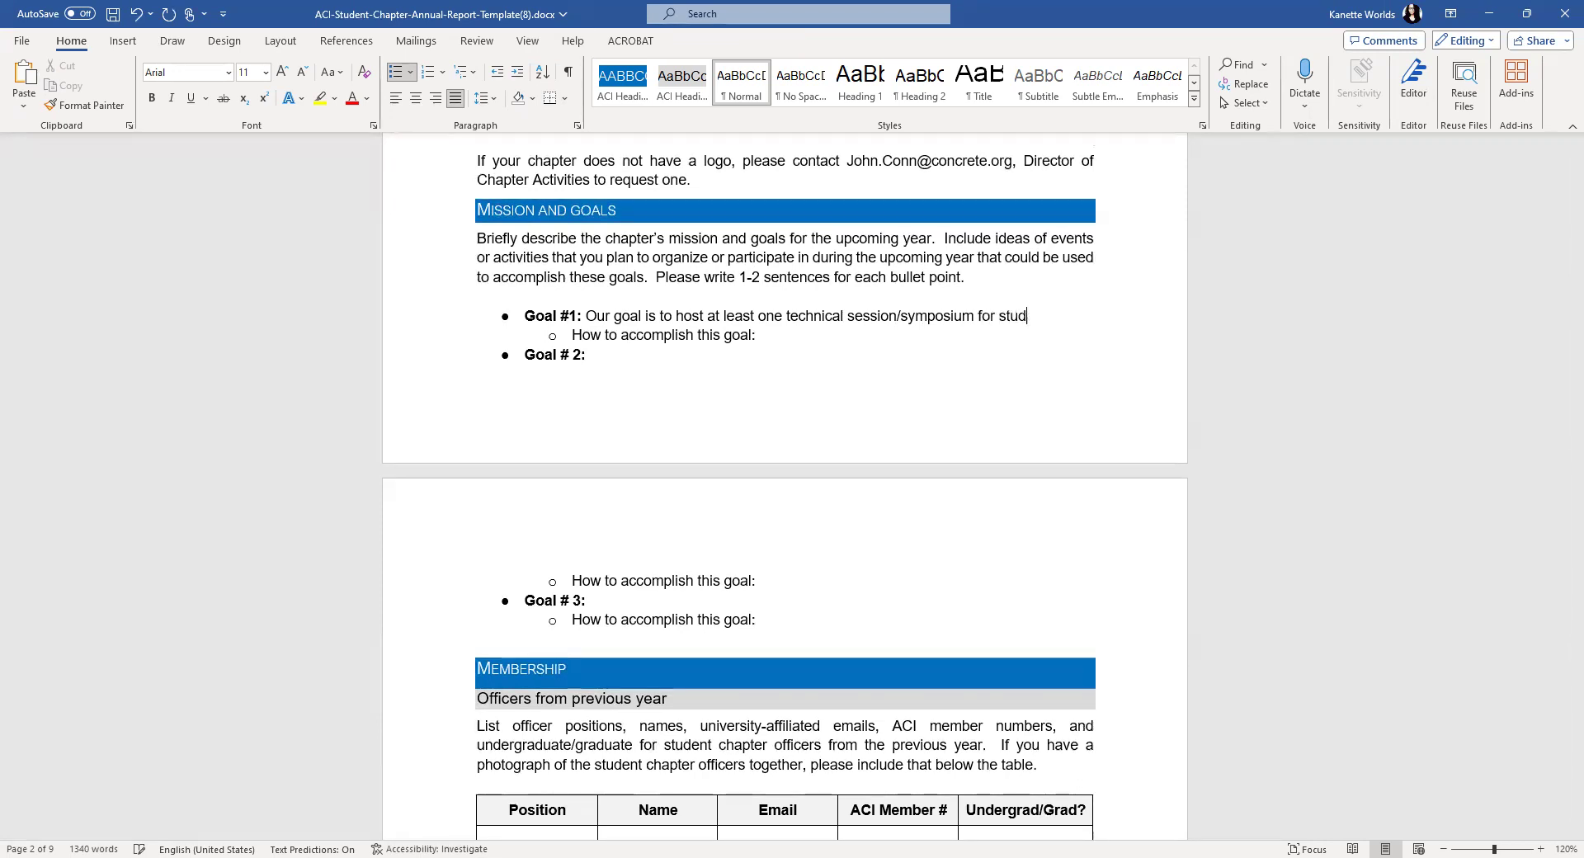
{"action": "type", "text": "ents on campus."}
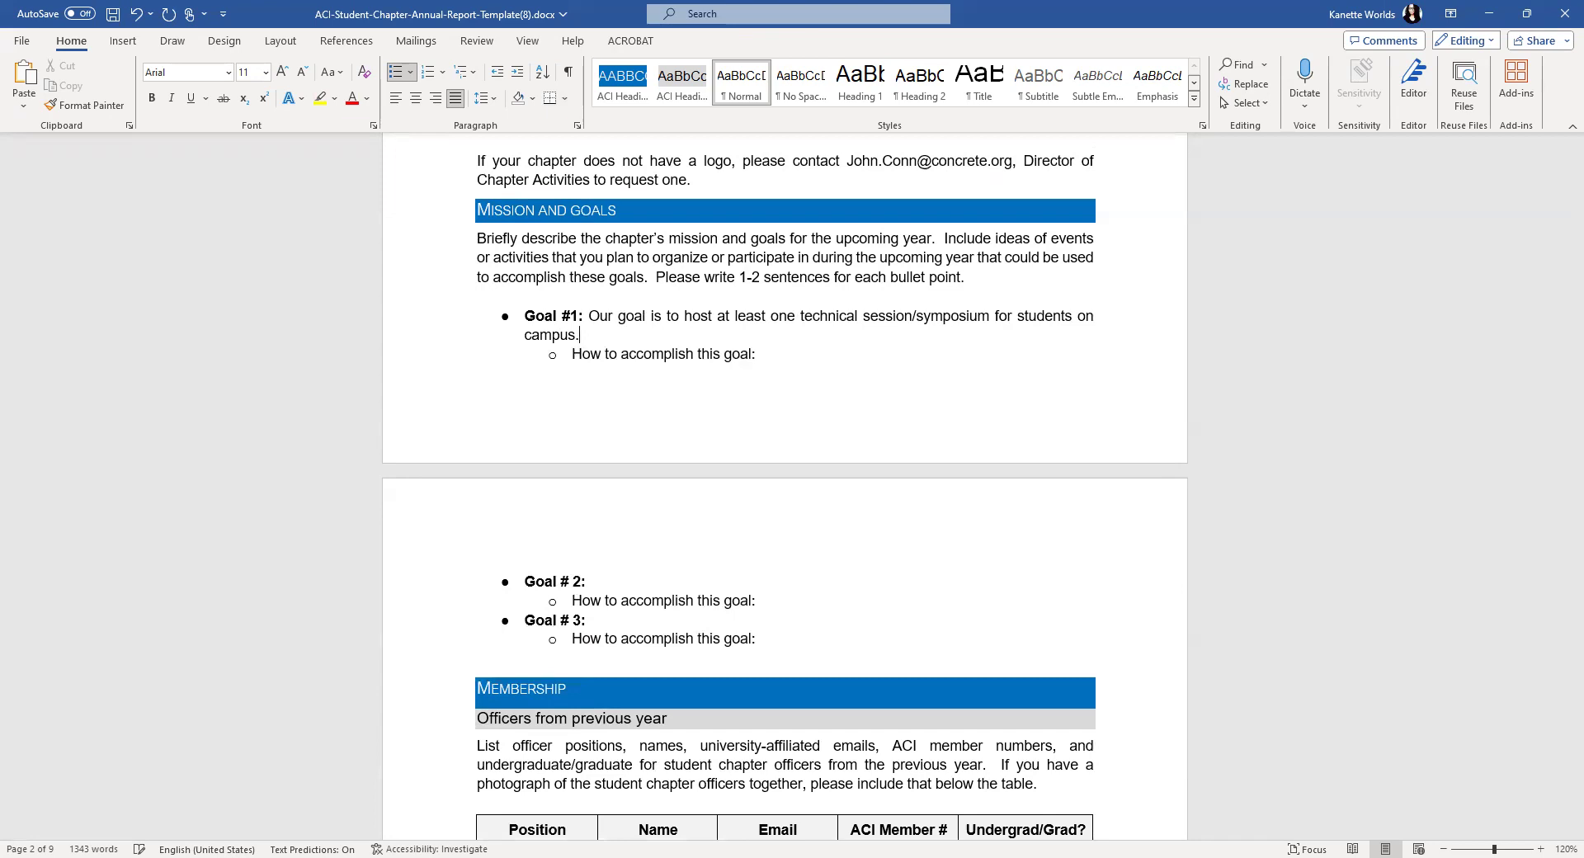
- Add the how-to plan: collaborate with the Local ACI Eastern Ontario & Quebec Chapter to recruit speakers
{"action": "left_click", "coordinate": [808, 361]}
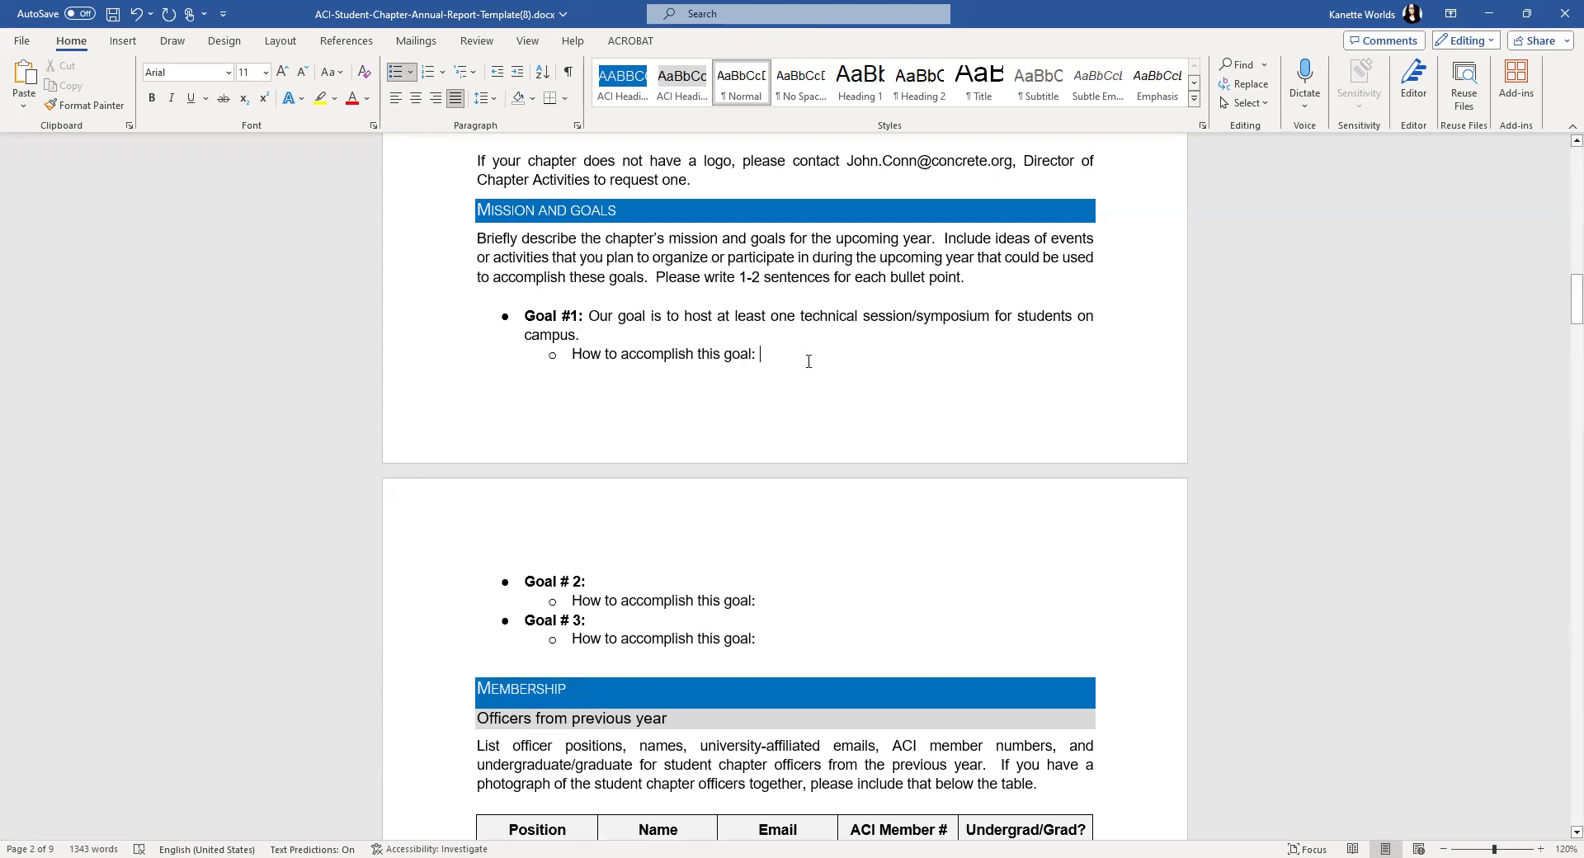
{"action": "type", "text": "C"}
{"action": "key", "text": "BackSpace"}
{"action": "type", "text": "We will collaborate with the Local"}
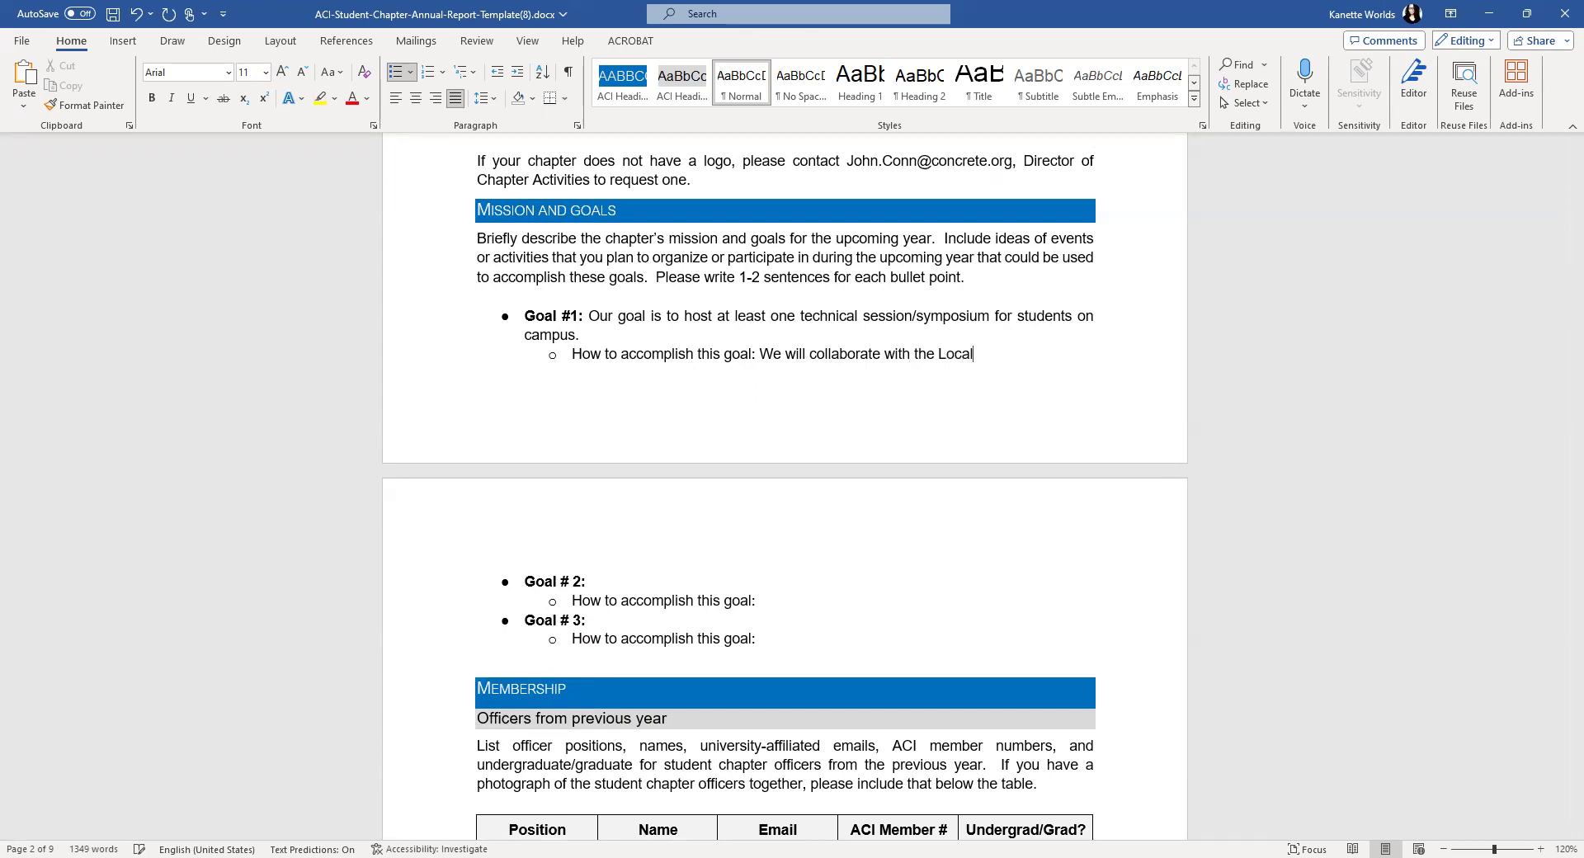
{"action": "type", "text": " ACI "}
{"action": "type", "text": "Eastern On"}
{"action": "type", "text": "tario & "}
{"action": "type", "text": "Q"}
{"action": "key", "text": "BackSpace"}
{"action": "type", "text": "Quebec "}
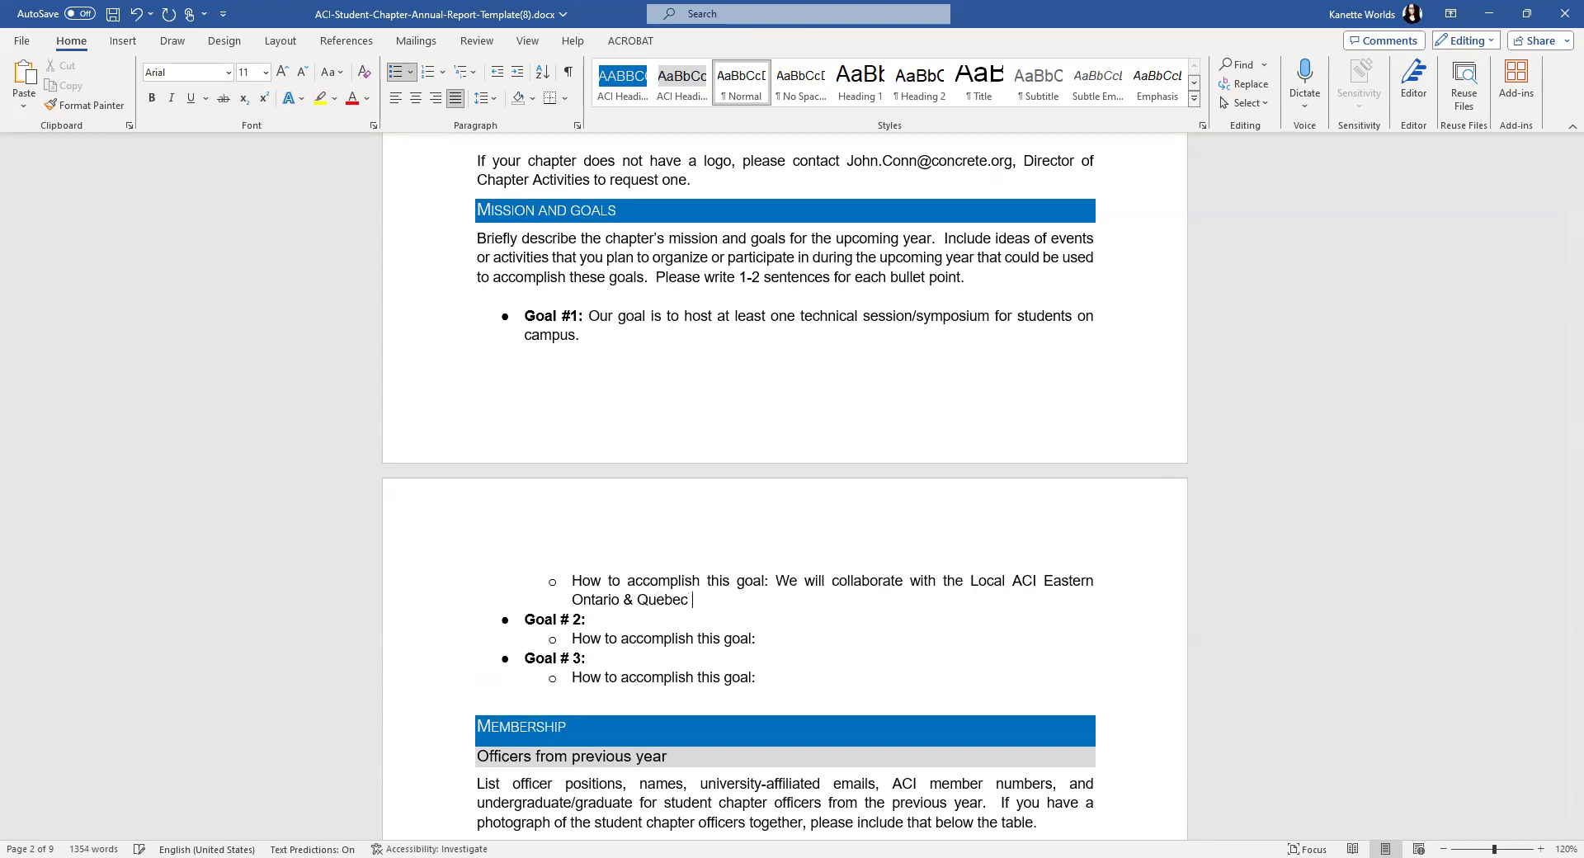
{"action": "type", "text": "Chapter tor en"}
{"action": "key", "text": "BackSpace"}
{"action": "key", "text": "BackSpace"}
{"action": "key", "text": "BackSpace"}
{"action": "key", "text": "BackSpace"}
{"action": "type", "text": "recru"}
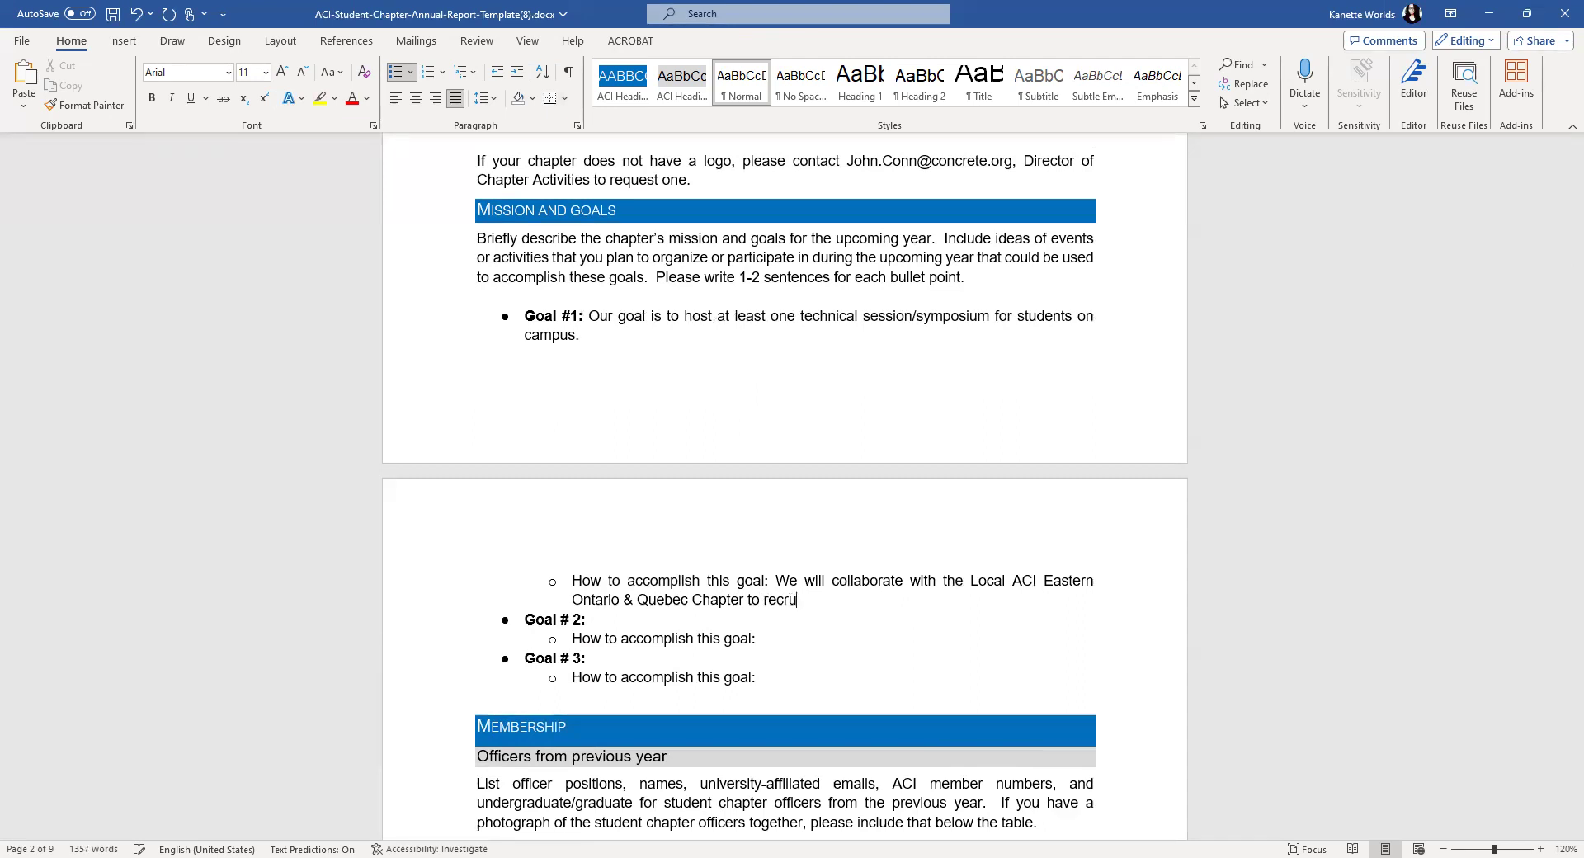
{"action": "type", "text": "it speakers."}
{"action": "scroll", "coordinate": [838, 353], "scroll_direction": "down", "scroll_amount": 3}
- Write Goal # 2, join one ACI Concrete Competition, and start its university/chapter/company funding plan
{"action": "left_click", "coordinate": [610, 477]}
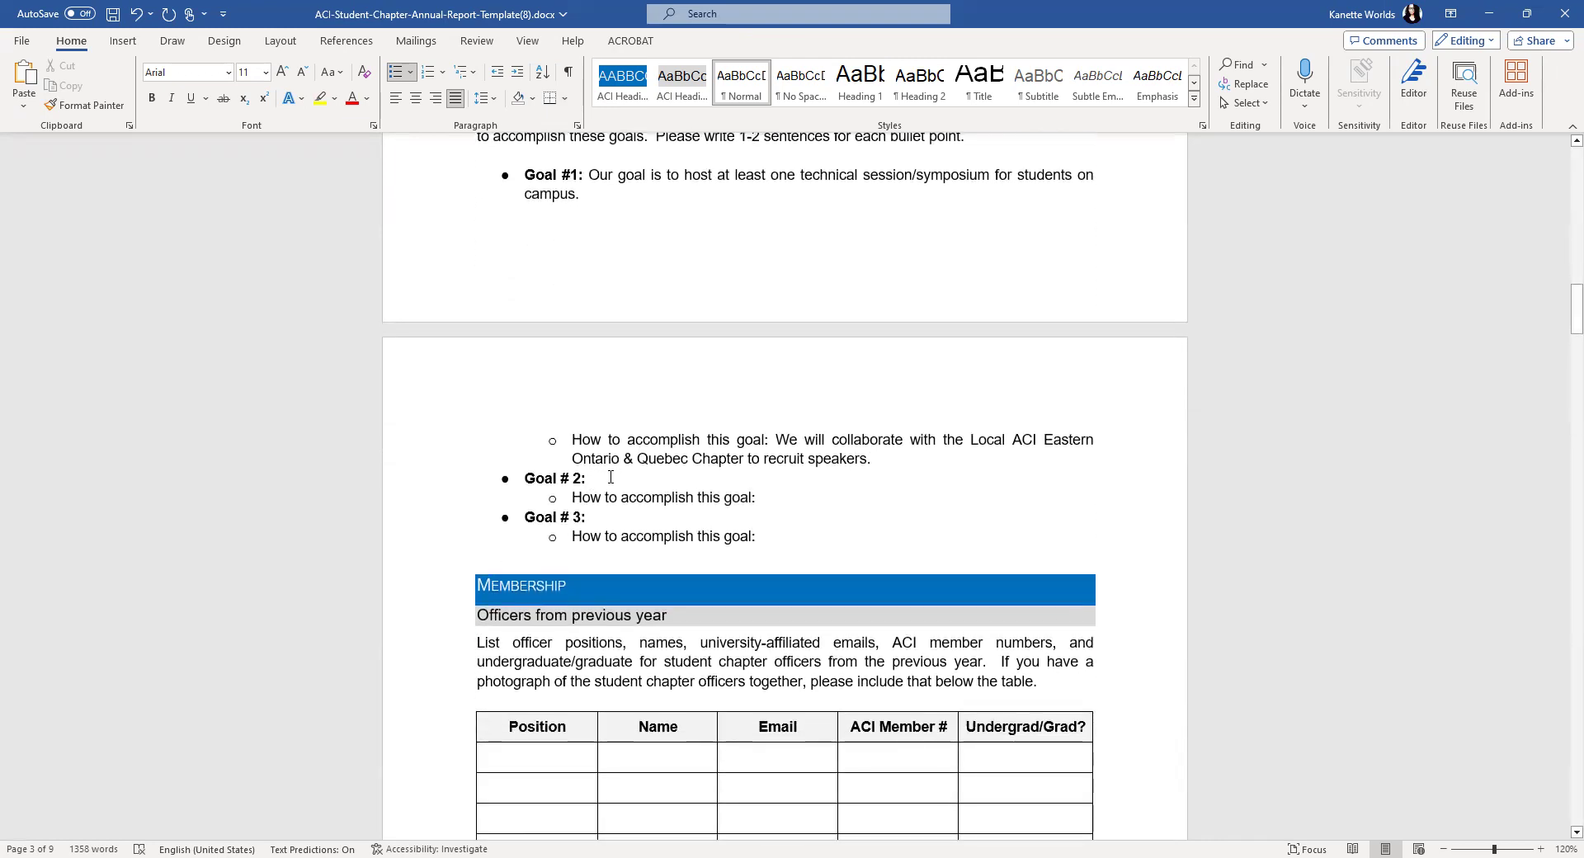
{"action": "type", "text": "Ou"}
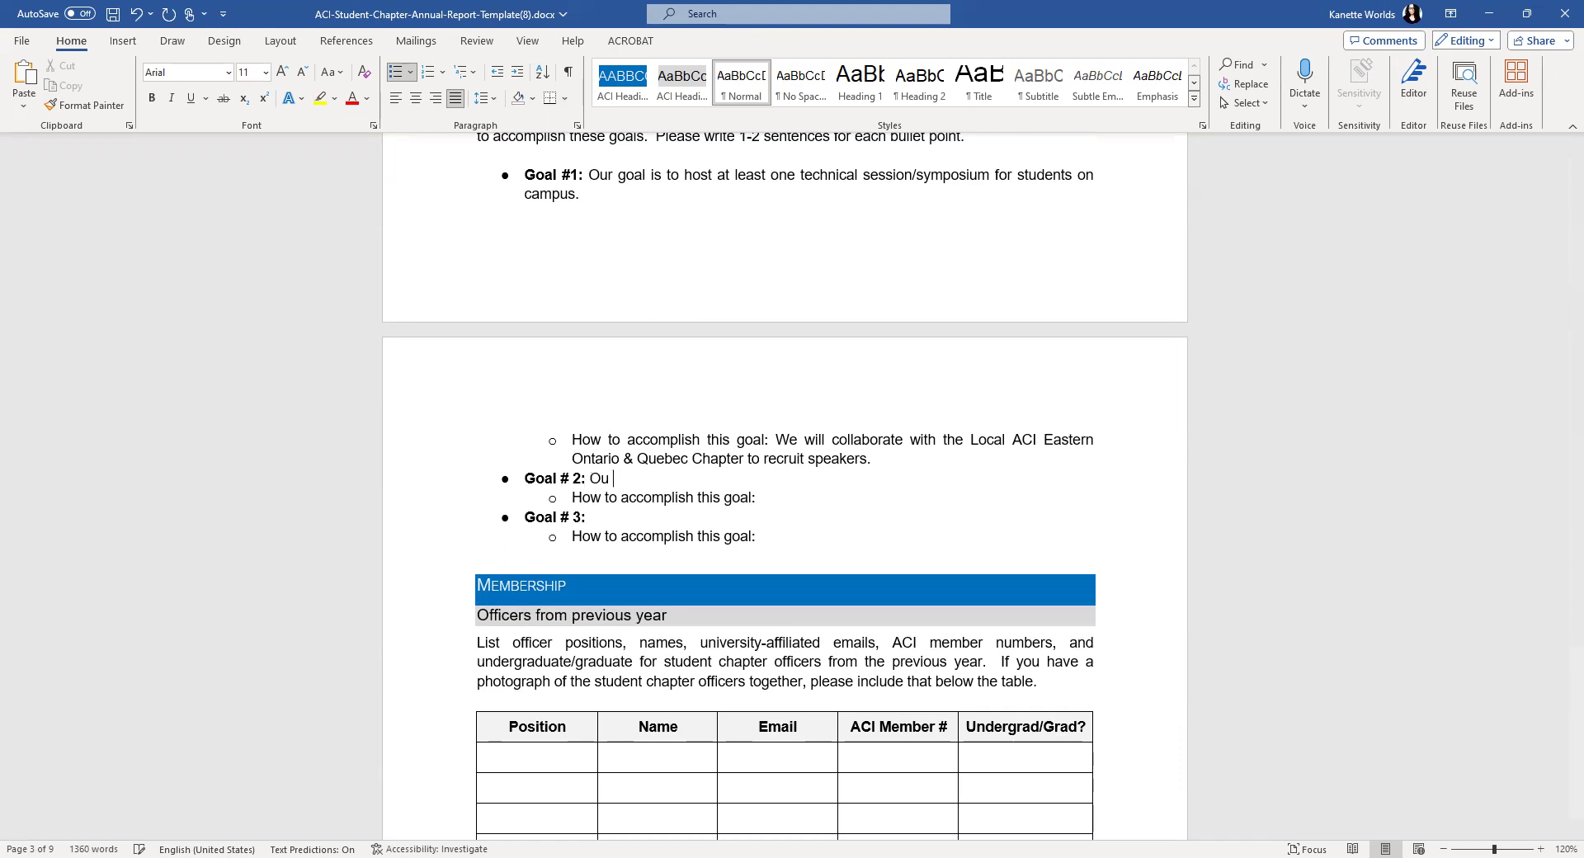
{"action": "type", "text": "r goal is to poa"}
{"action": "key", "text": "BackSpace"}
{"action": "key", "text": "BackSpace"}
{"action": "type", "text": "poarti"}
{"action": "key", "text": "BackSpace"}
{"action": "key", "text": "BackSpace"}
{"action": "key", "text": "BackSpace"}
{"action": "key", "text": "BackSpace"}
{"action": "key", "text": "BackSpace"}
{"action": "type", "text": "articipate in at "}
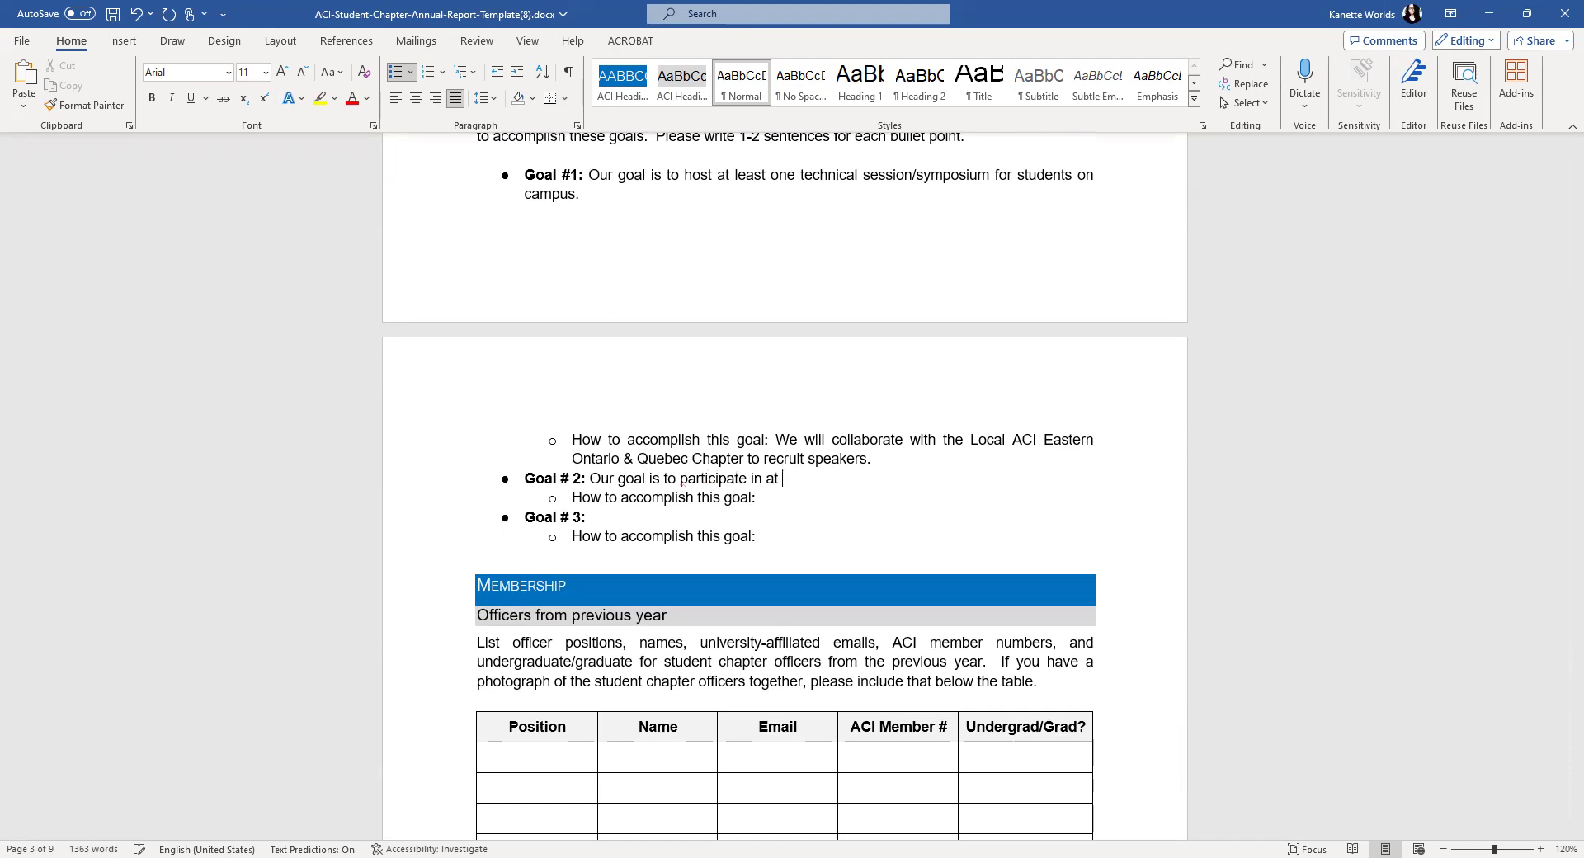
{"action": "type", "text": "least one ACI Concrete Competition."}
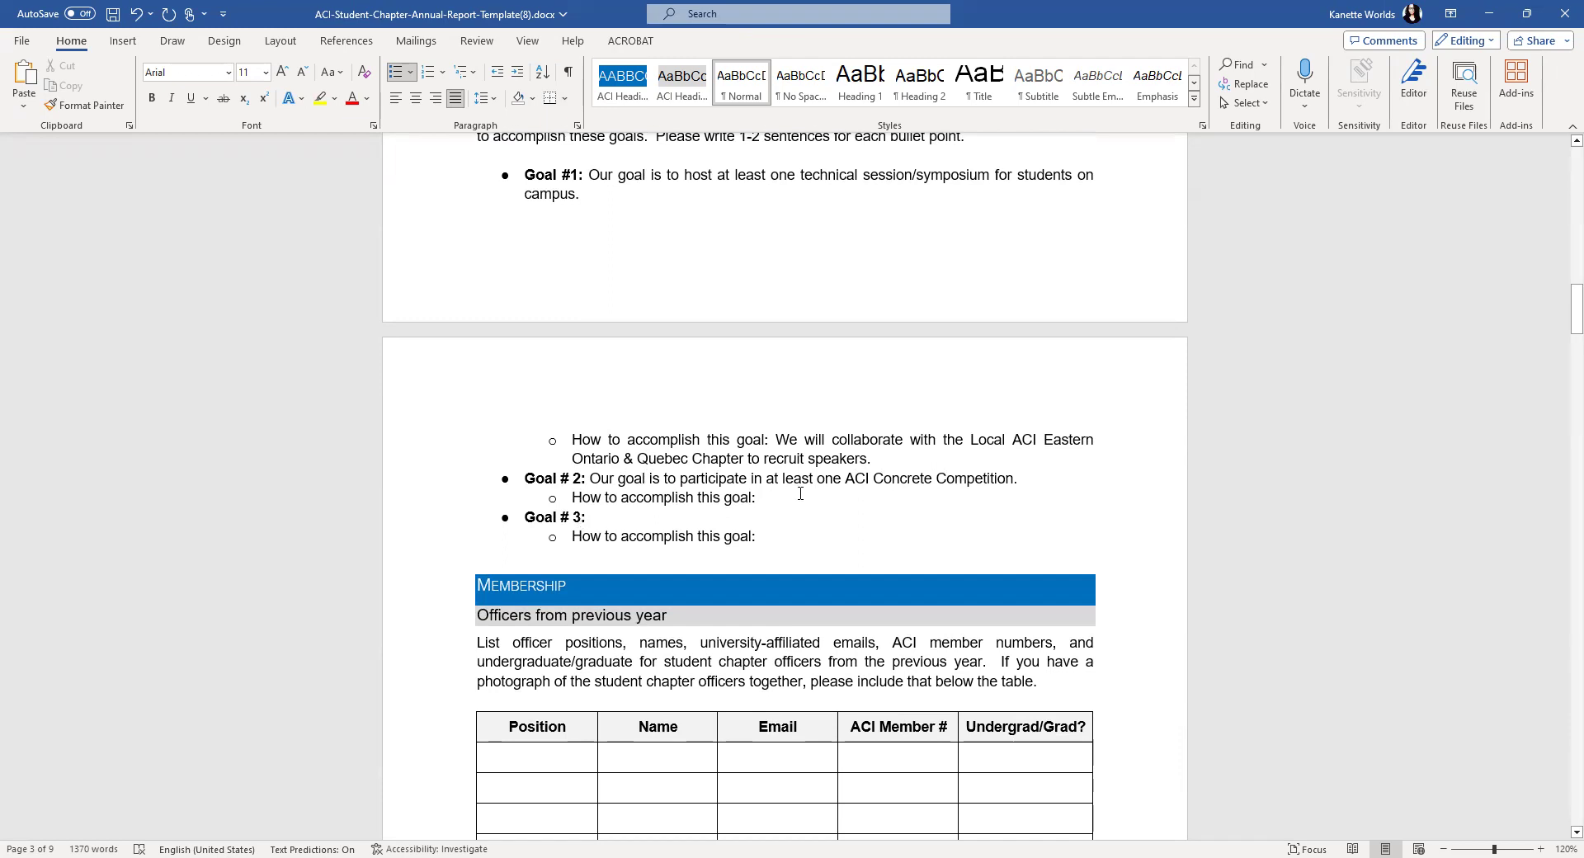
{"action": "left_click", "coordinate": [797, 499]}
{"action": "type", "text": "We will "}
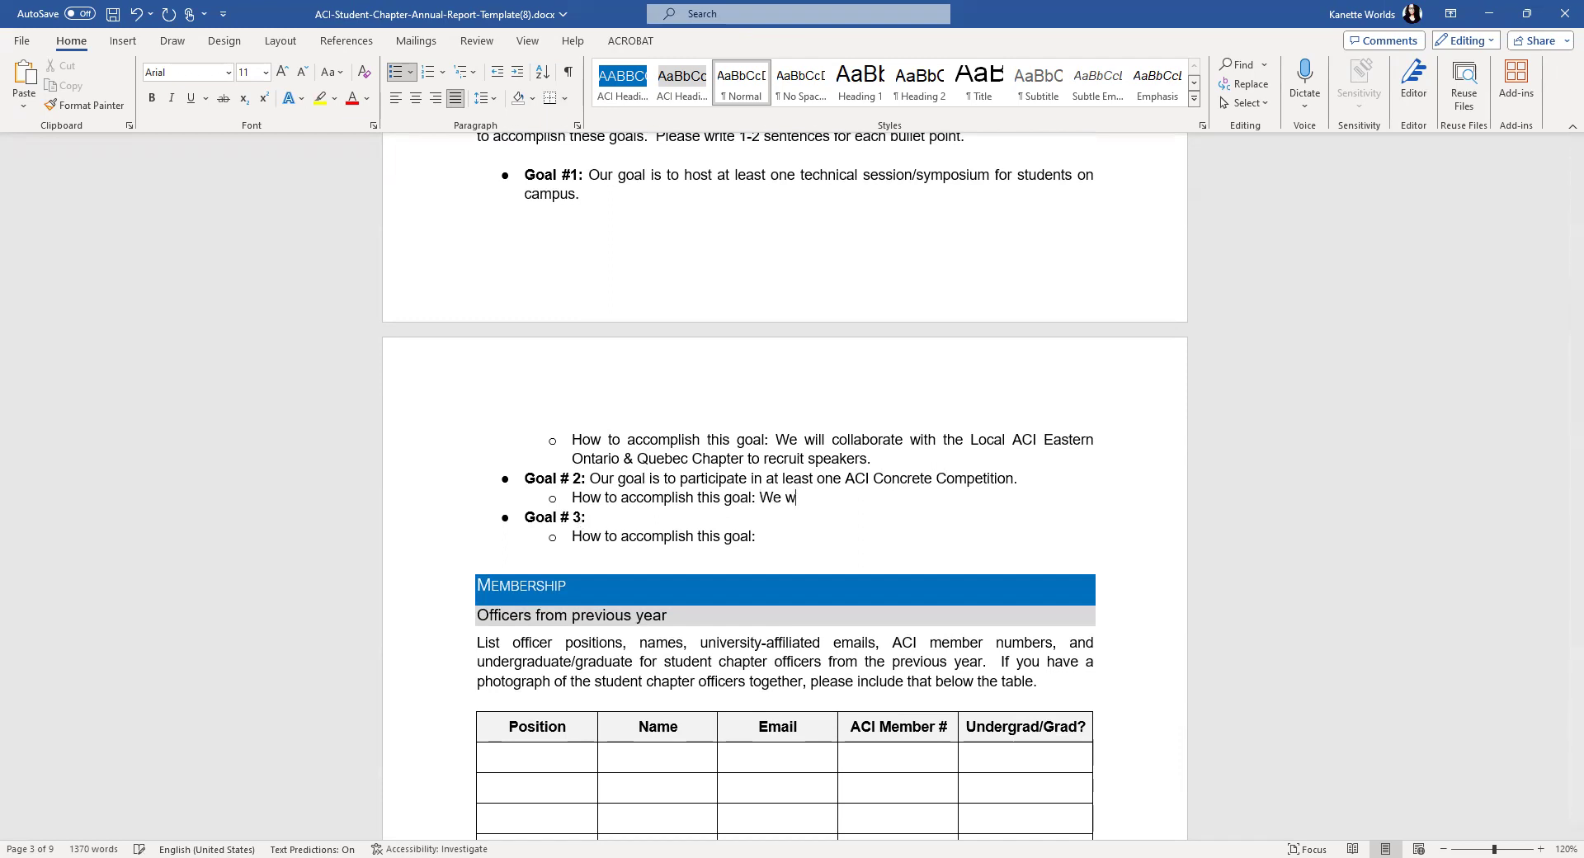
{"action": "type", "text": "raise financia"}
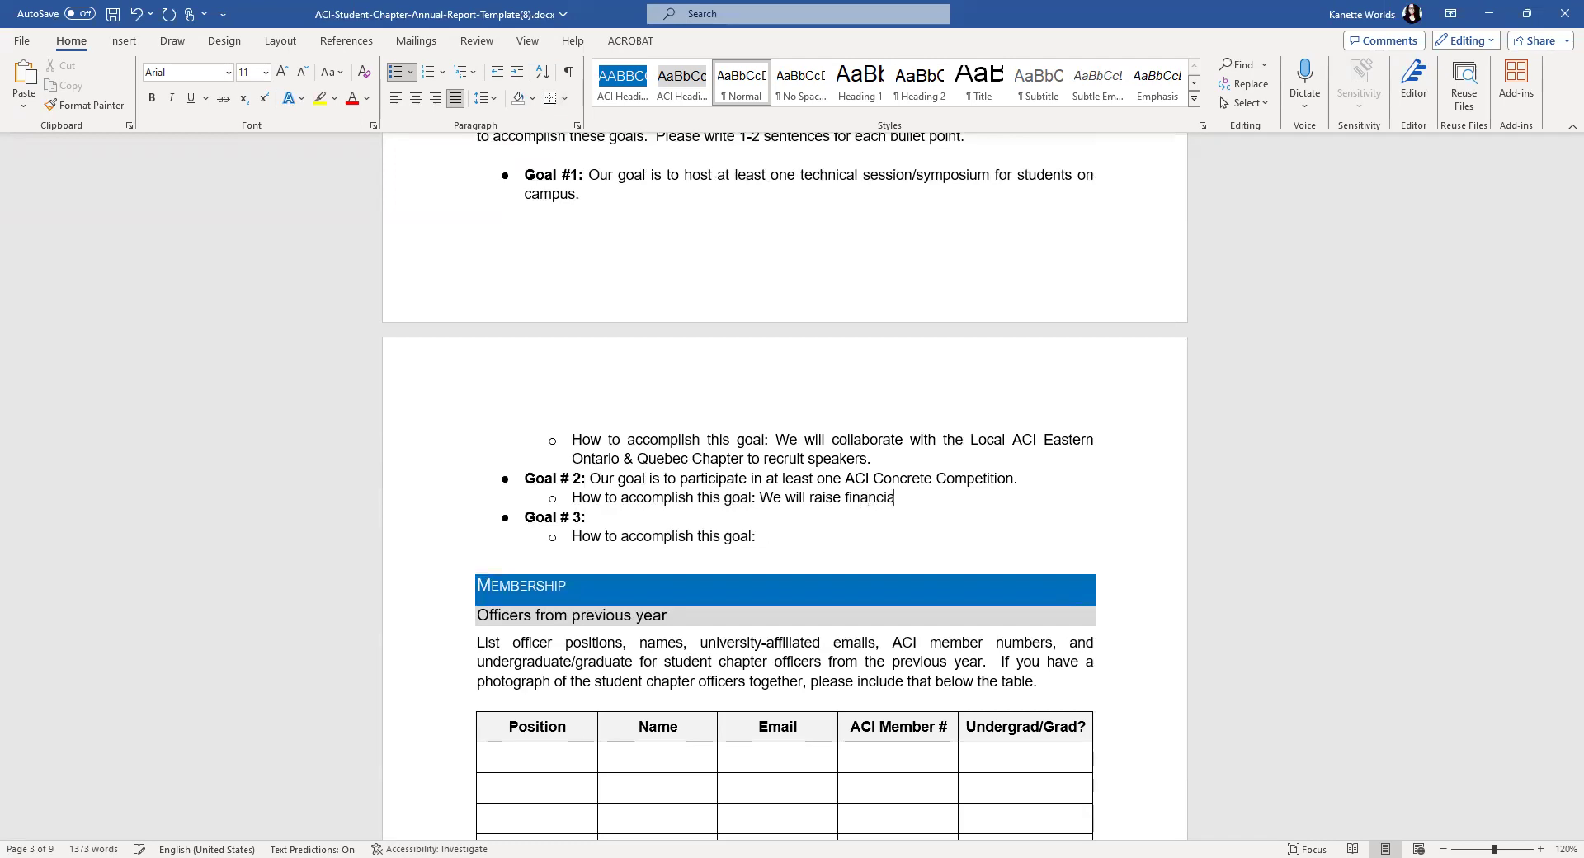
{"action": "type", "text": "l support from the university "}
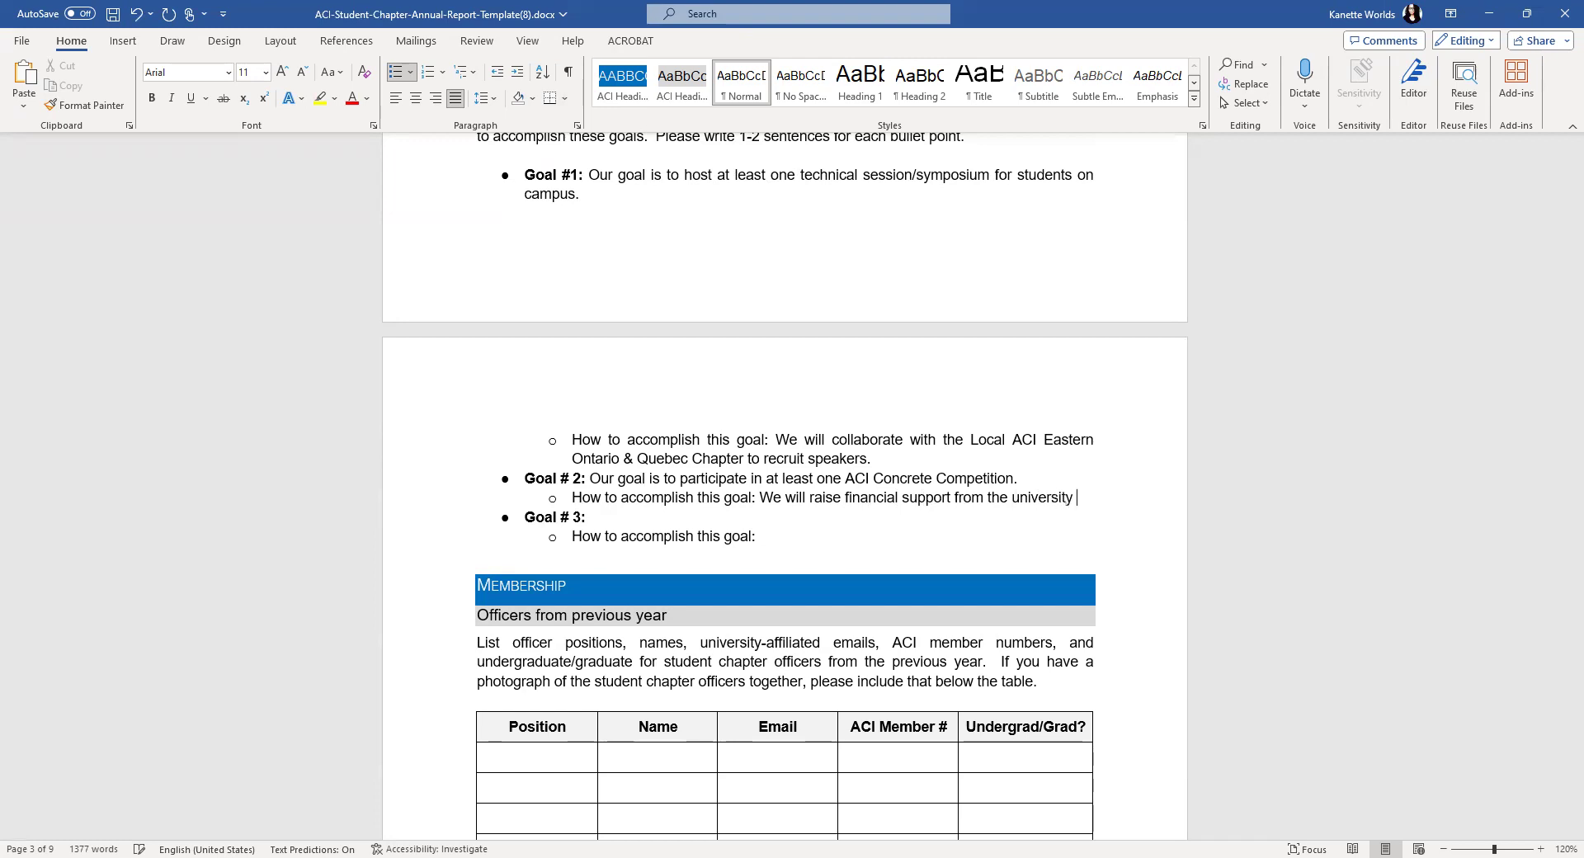
{"action": "type", "text": "and local "}
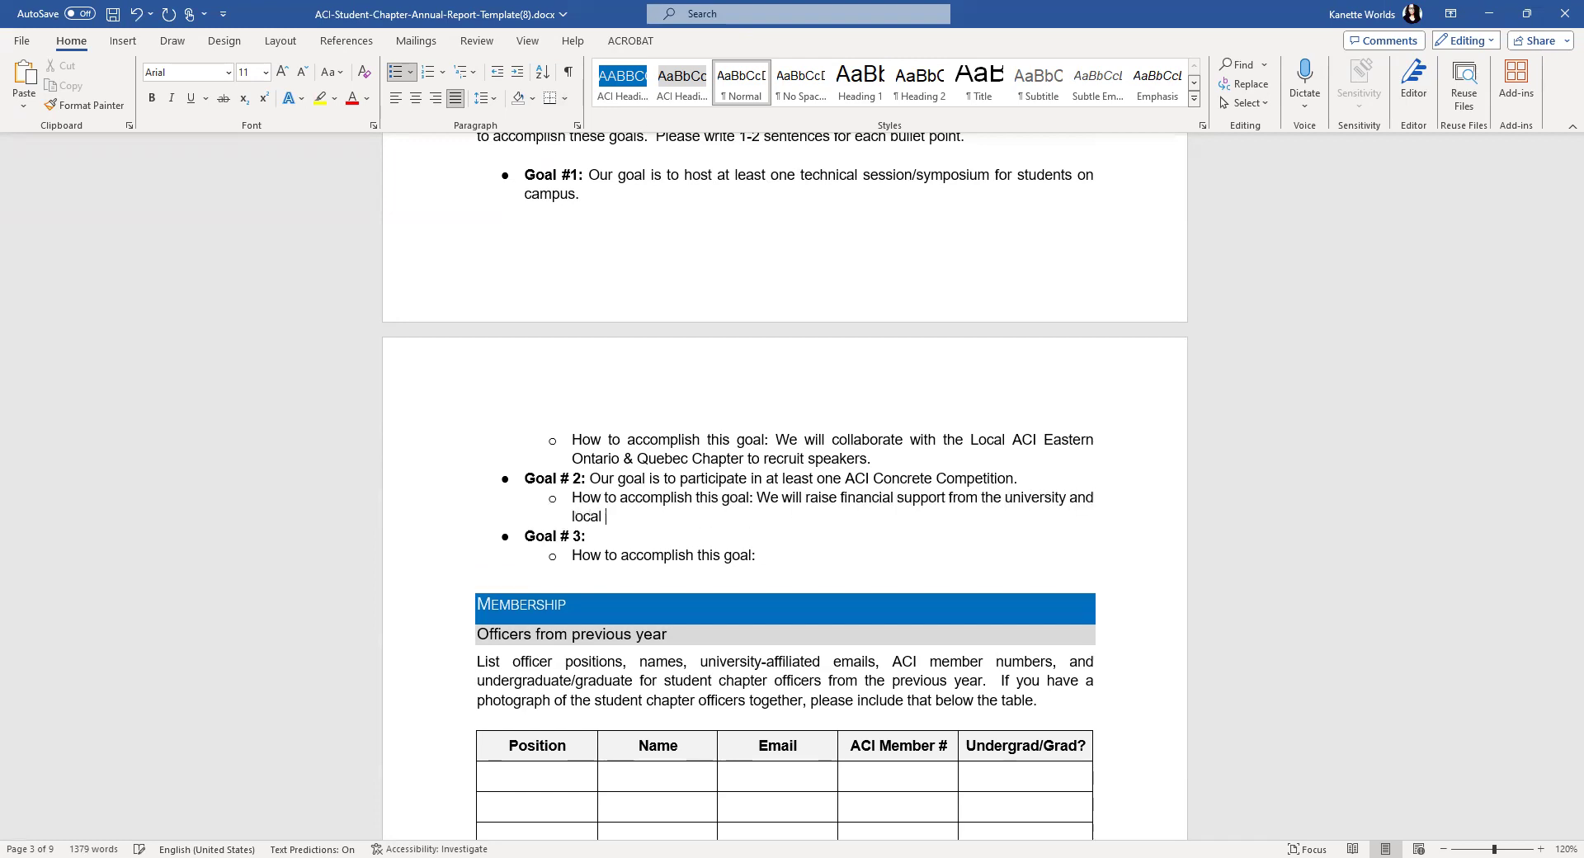
{"action": "type", "text": "chapter and companies to "}
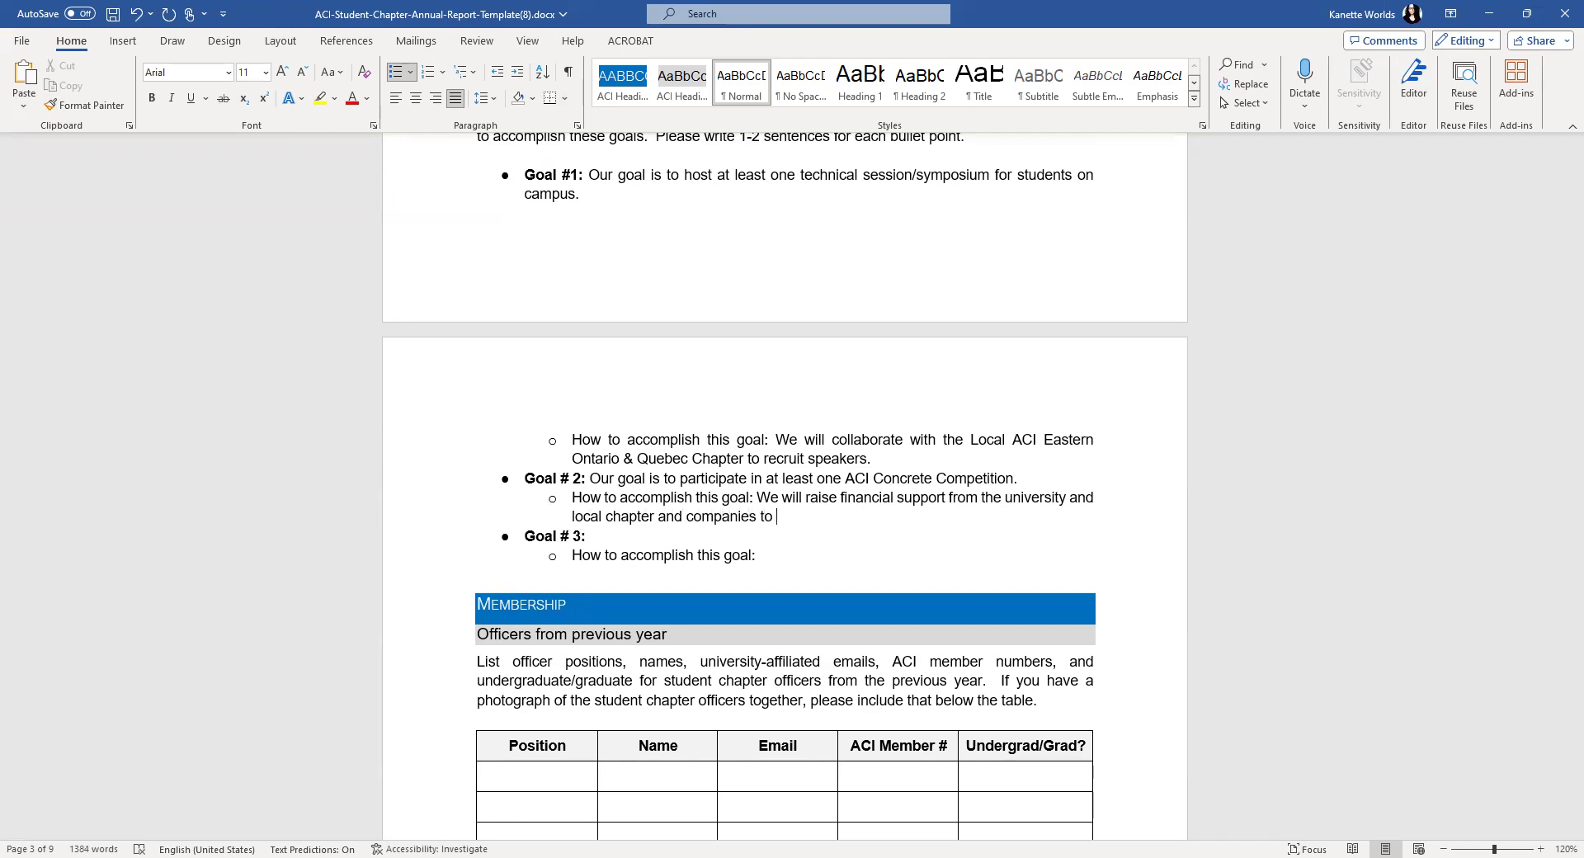
{"action": "type", "text": "cover expenses for the spring competition."}
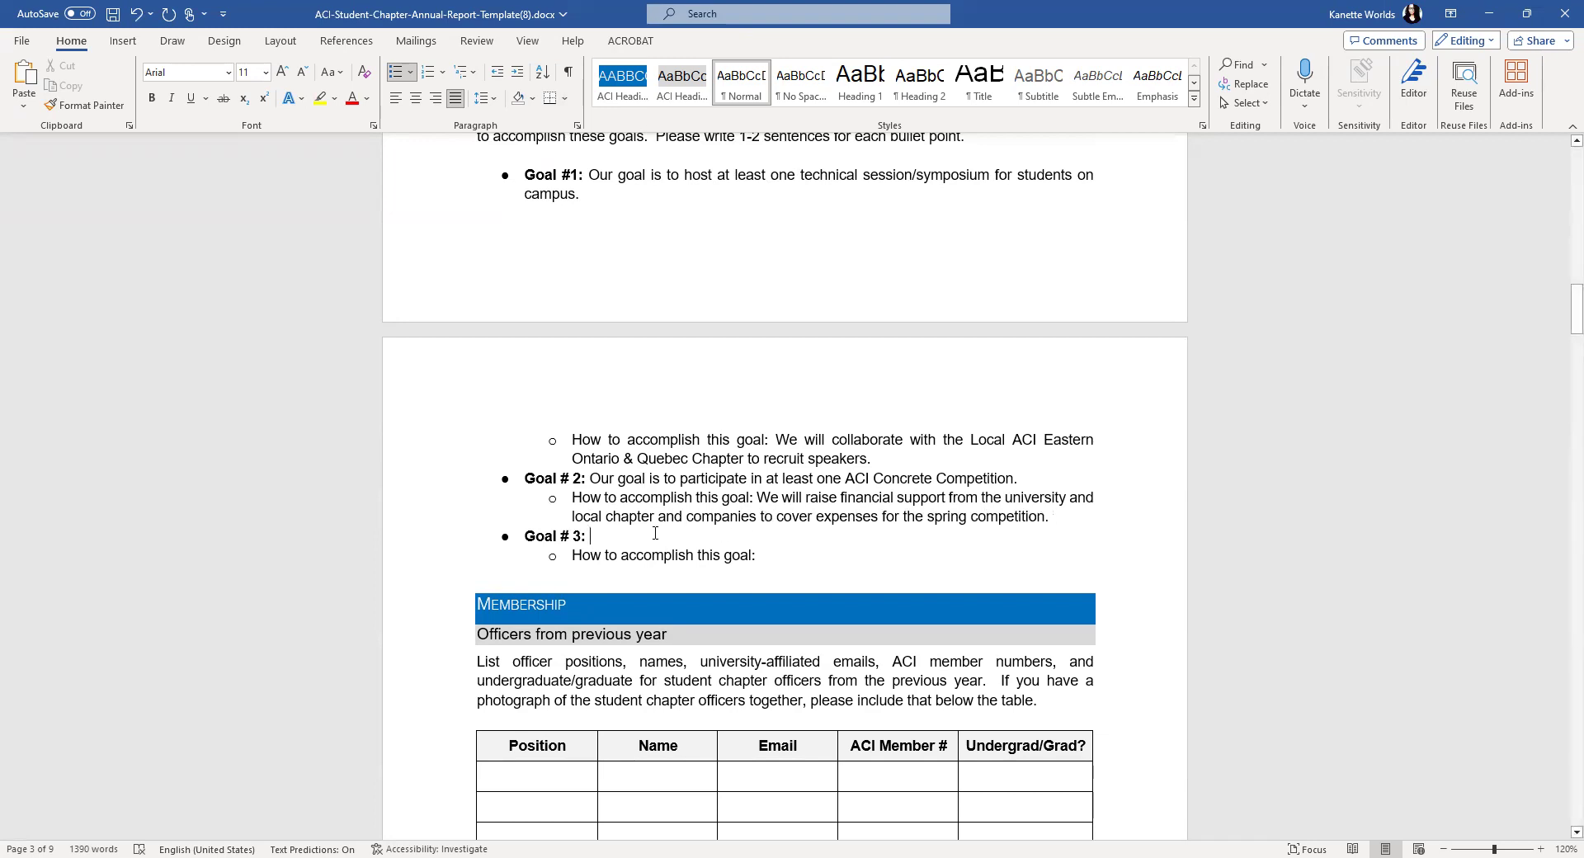
- Write 'Our goal is to hold 2 chapter meets each semester' and a sub-bullet on reserving a campus room with pizza and soda
{"action": "type", "text": "Our goal is to hold "}
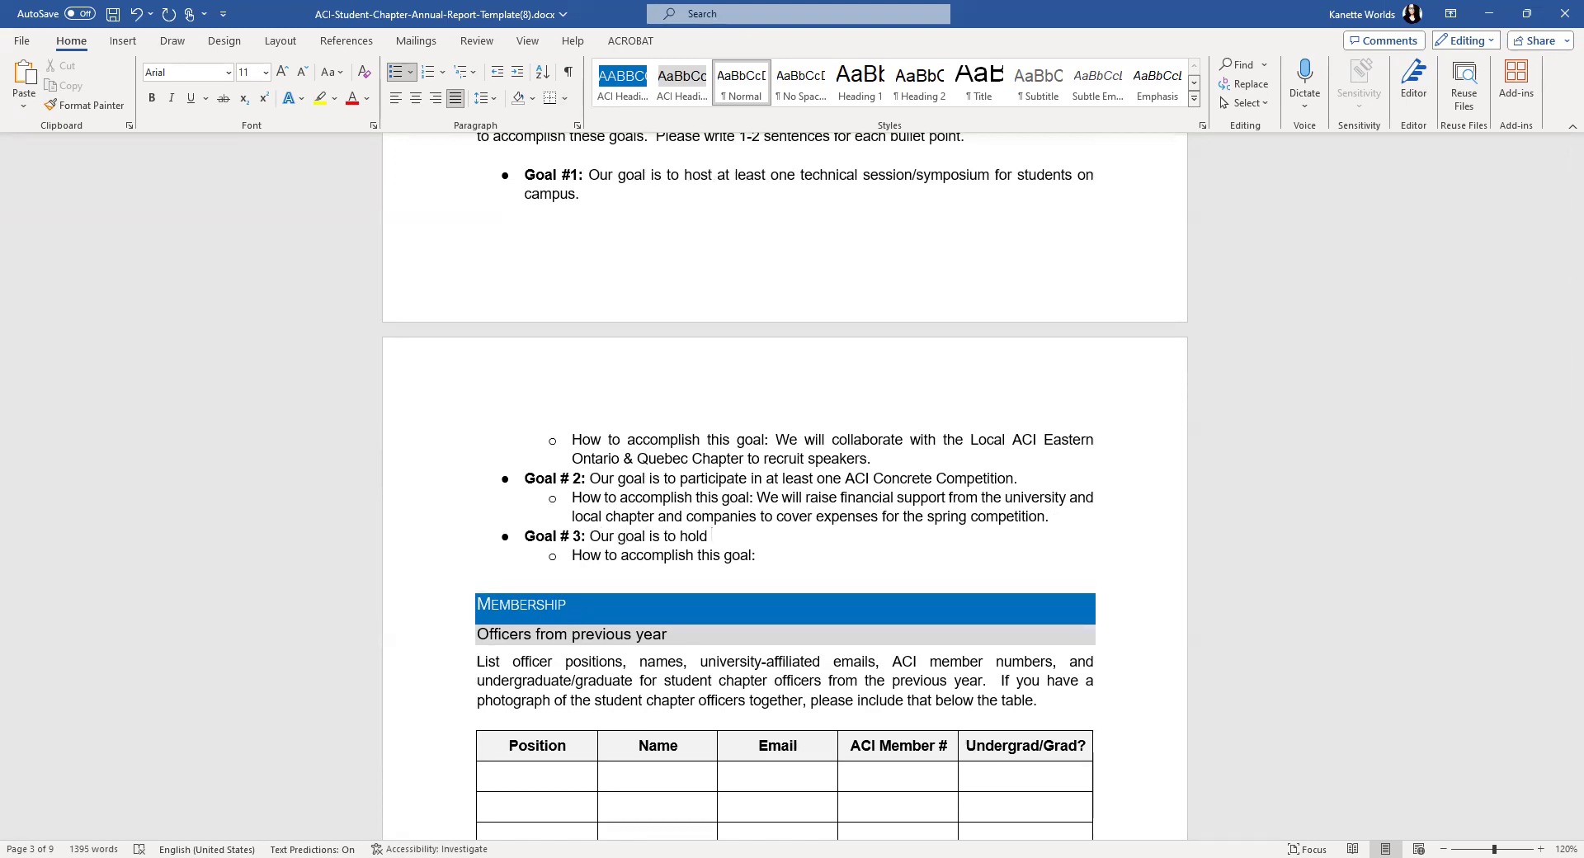
{"action": "type", "text": "s"}
{"action": "type", "text": "i"}
{"action": "key", "text": "BackSpace"}
{"action": "key", "text": "BackSpace"}
{"action": "type", "text": "2 "}
{"action": "type", "text": "chapter meets"}
{"action": "type", "text": " earc"}
{"action": "key", "text": "BackSpace"}
{"action": "key", "text": "BackSpace"}
{"action": "type", "text": "ch semester."}
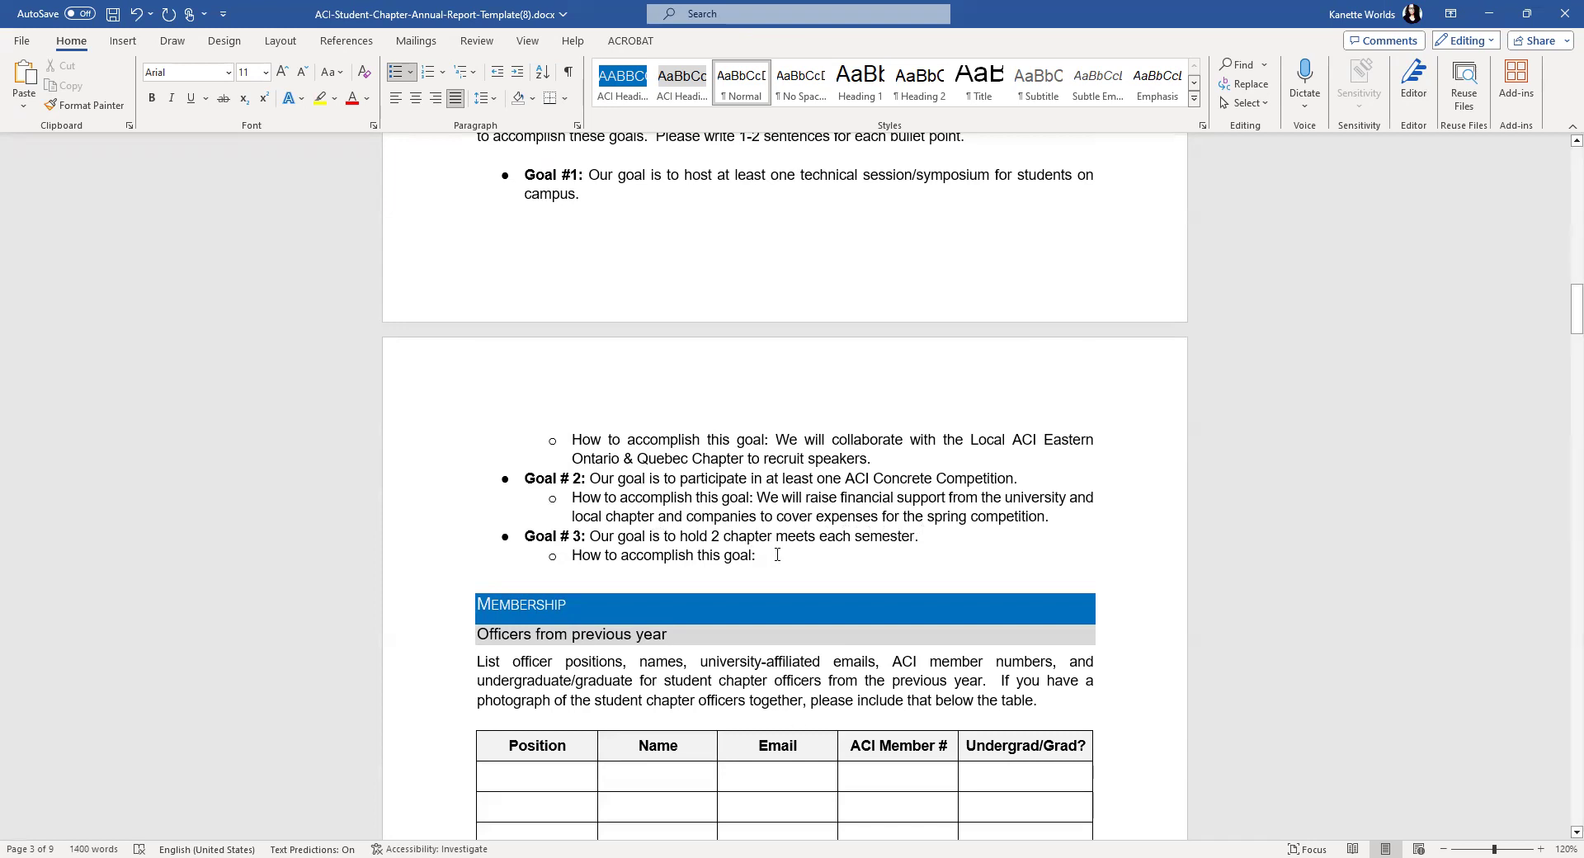
{"action": "type", "text": "We will e"}
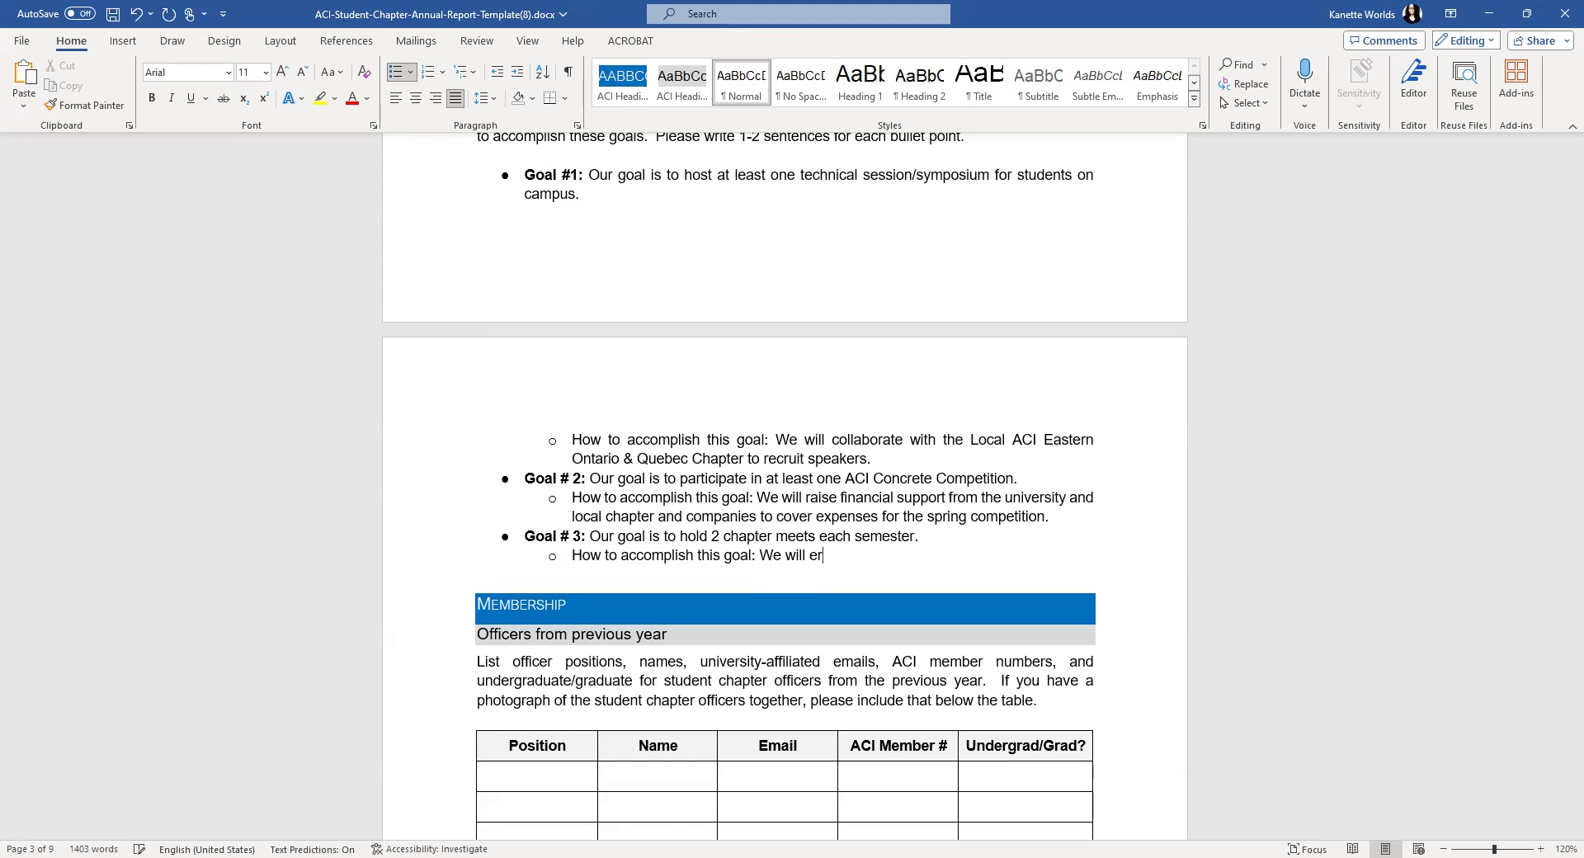
{"action": "type", "text": "r"}
{"action": "key", "text": "BackSpace"}
{"action": "key", "text": "BackSpace"}
{"action": "type", "text": "reserve a room on campus and "}
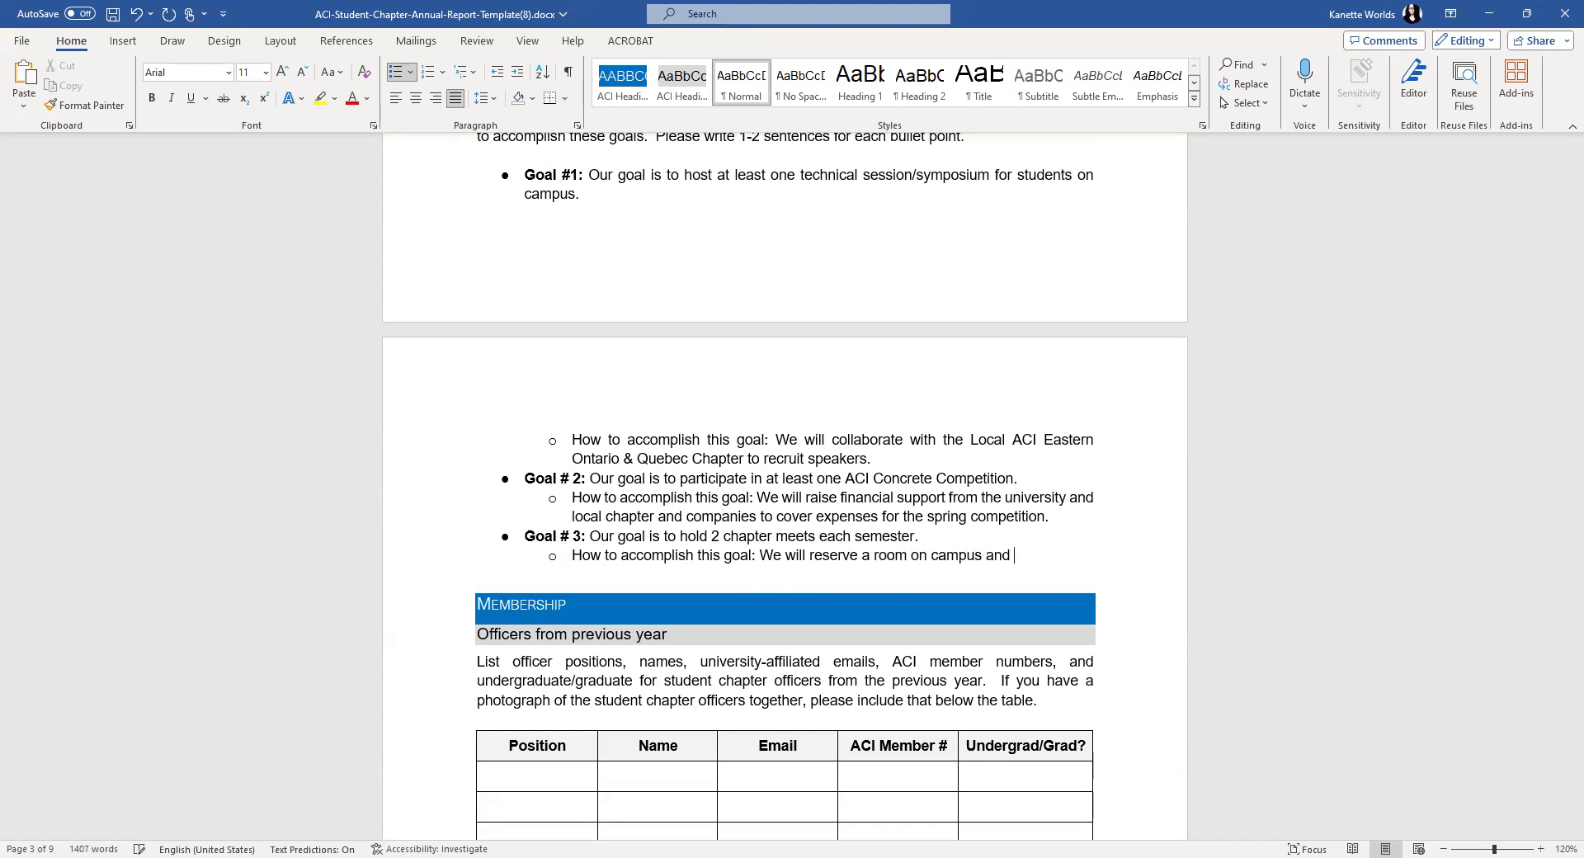
{"action": "type", "text": "provide pizza"}
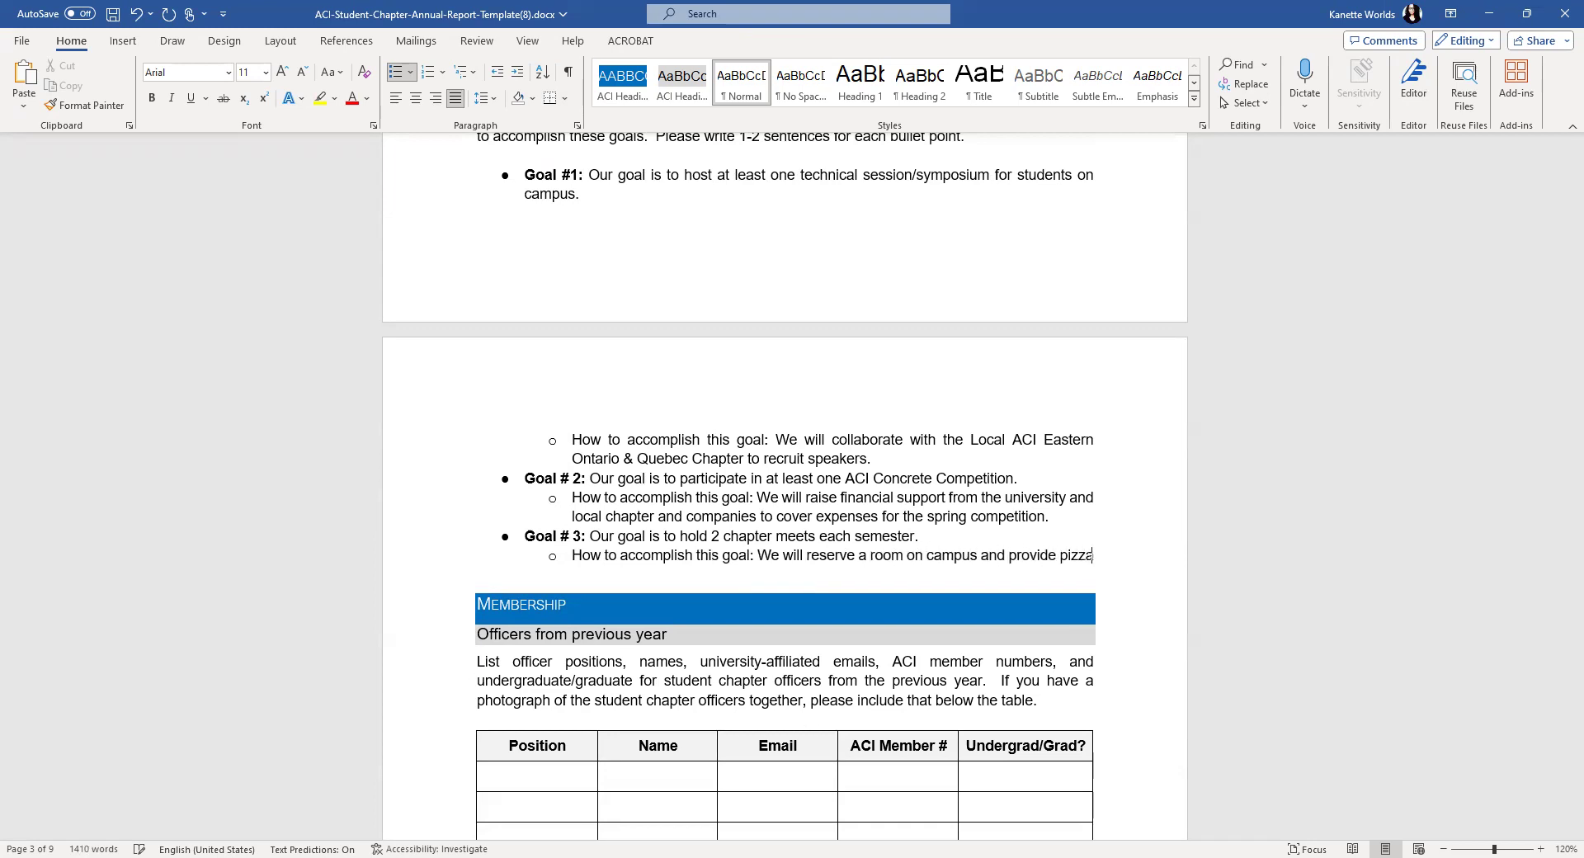
{"action": "type", "text": " and soda for the"}
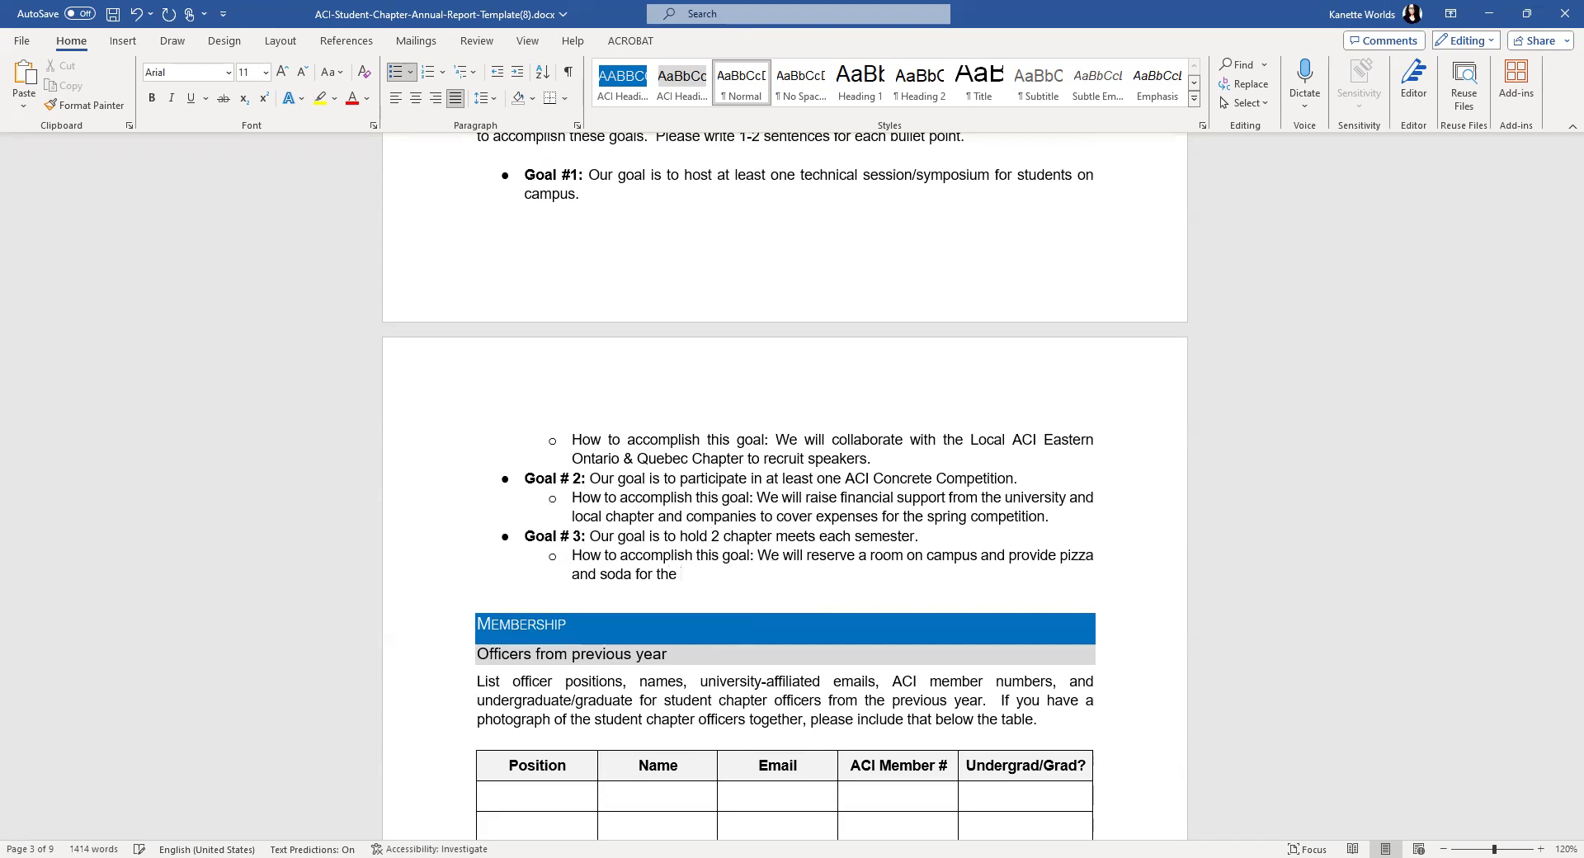
{"action": "type", "text": " official meeting."}
{"action": "scroll", "coordinate": [907, 439], "scroll_direction": "up", "scroll_amount": 4}
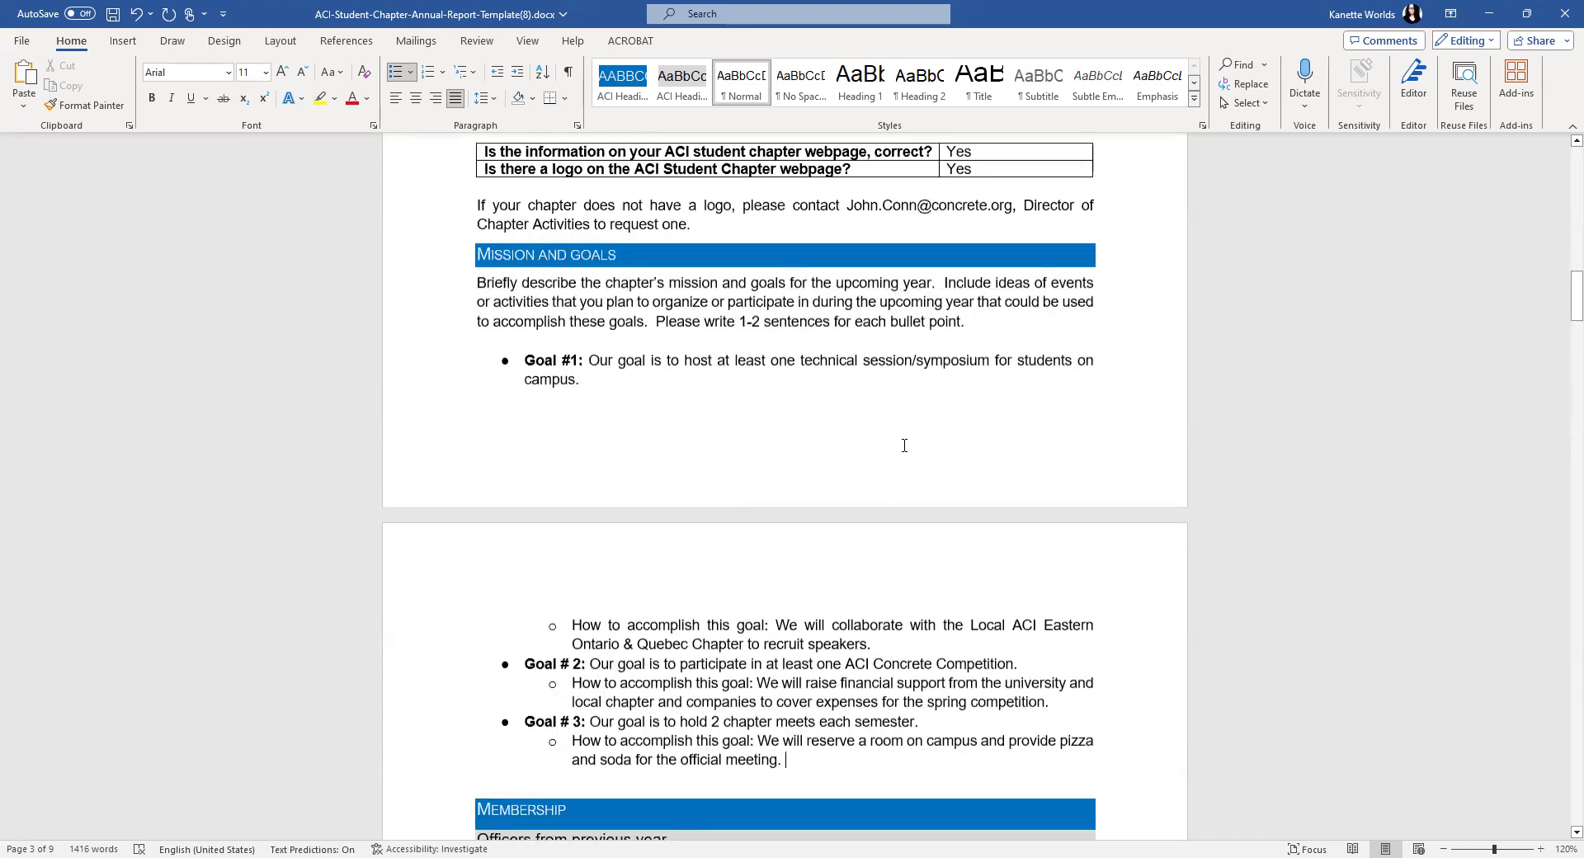
- Fill the first officer row with President, the president's name, e-mail, ACI member number and Grad
{"action": "scroll", "coordinate": [905, 475], "scroll_direction": "down", "scroll_amount": 4}
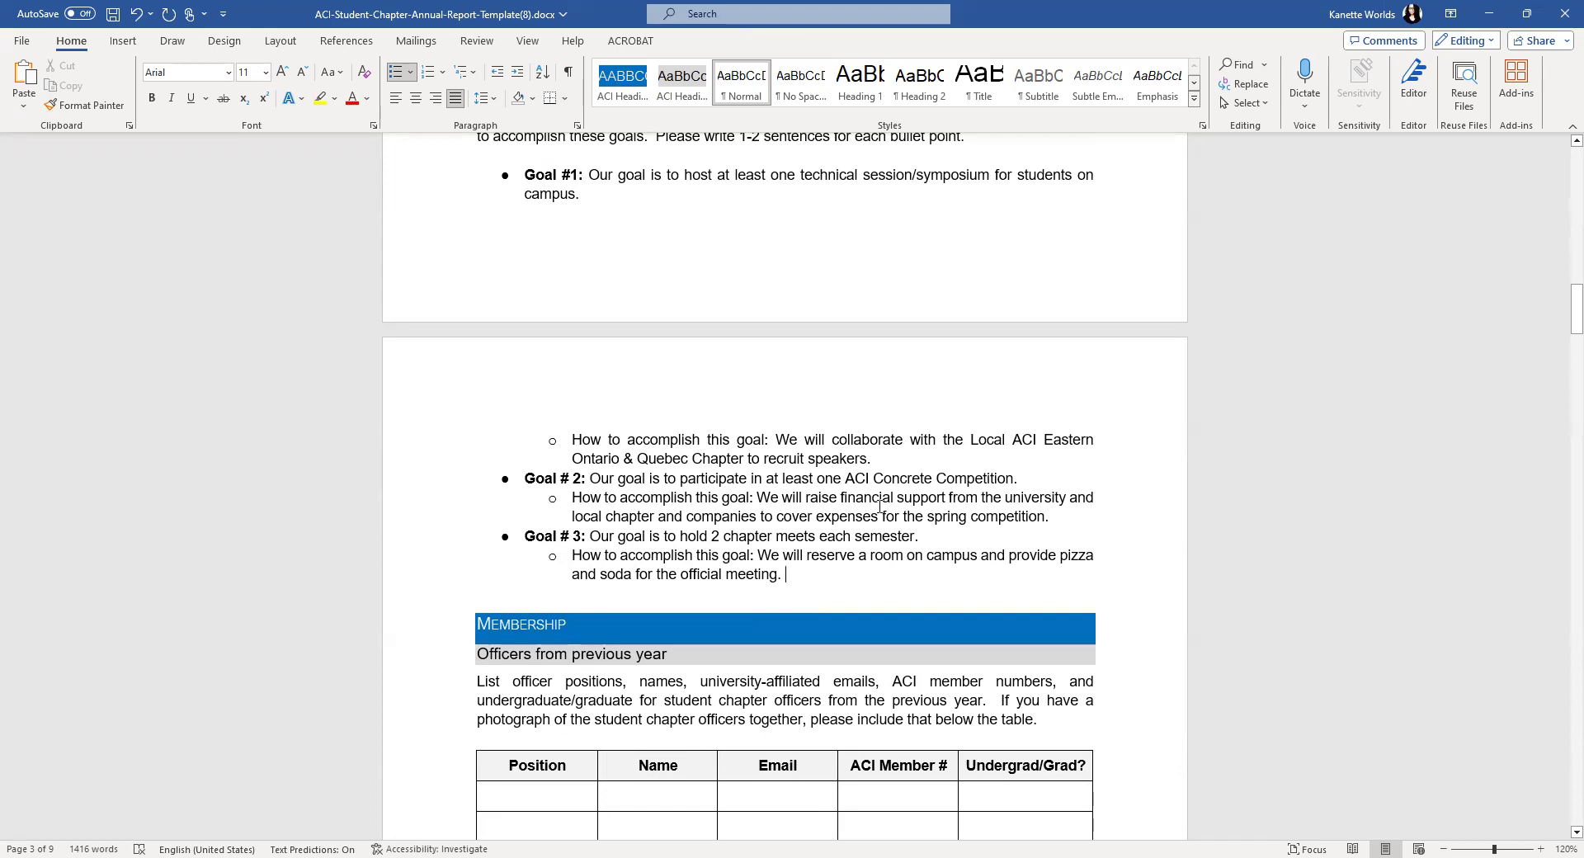
{"action": "scroll", "coordinate": [844, 548], "scroll_direction": "down", "scroll_amount": 6}
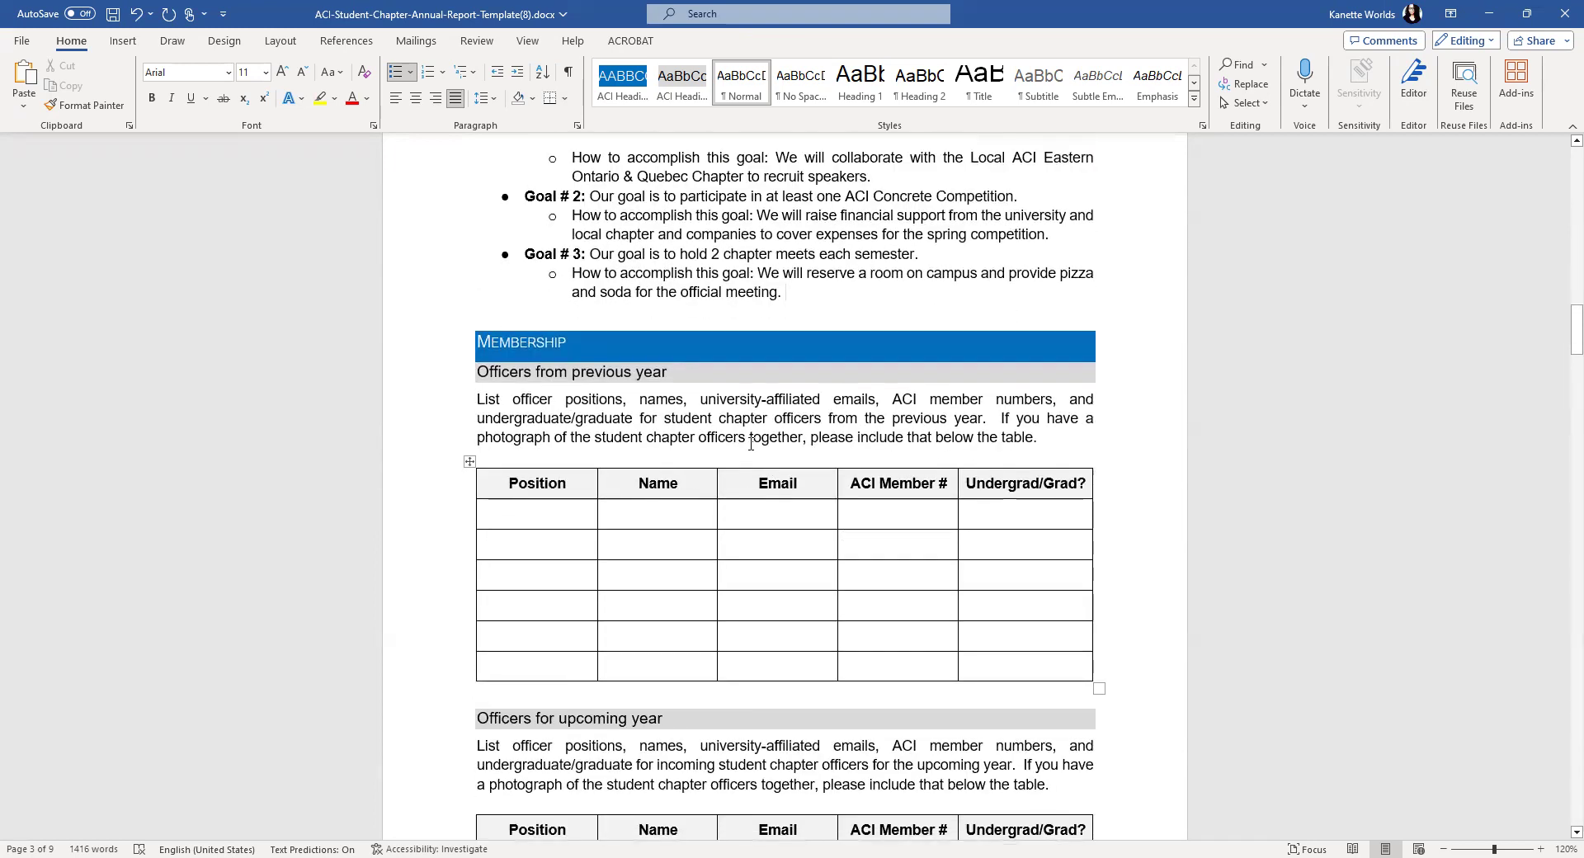
{"action": "scroll", "coordinate": [747, 441], "scroll_direction": "down", "scroll_amount": 2}
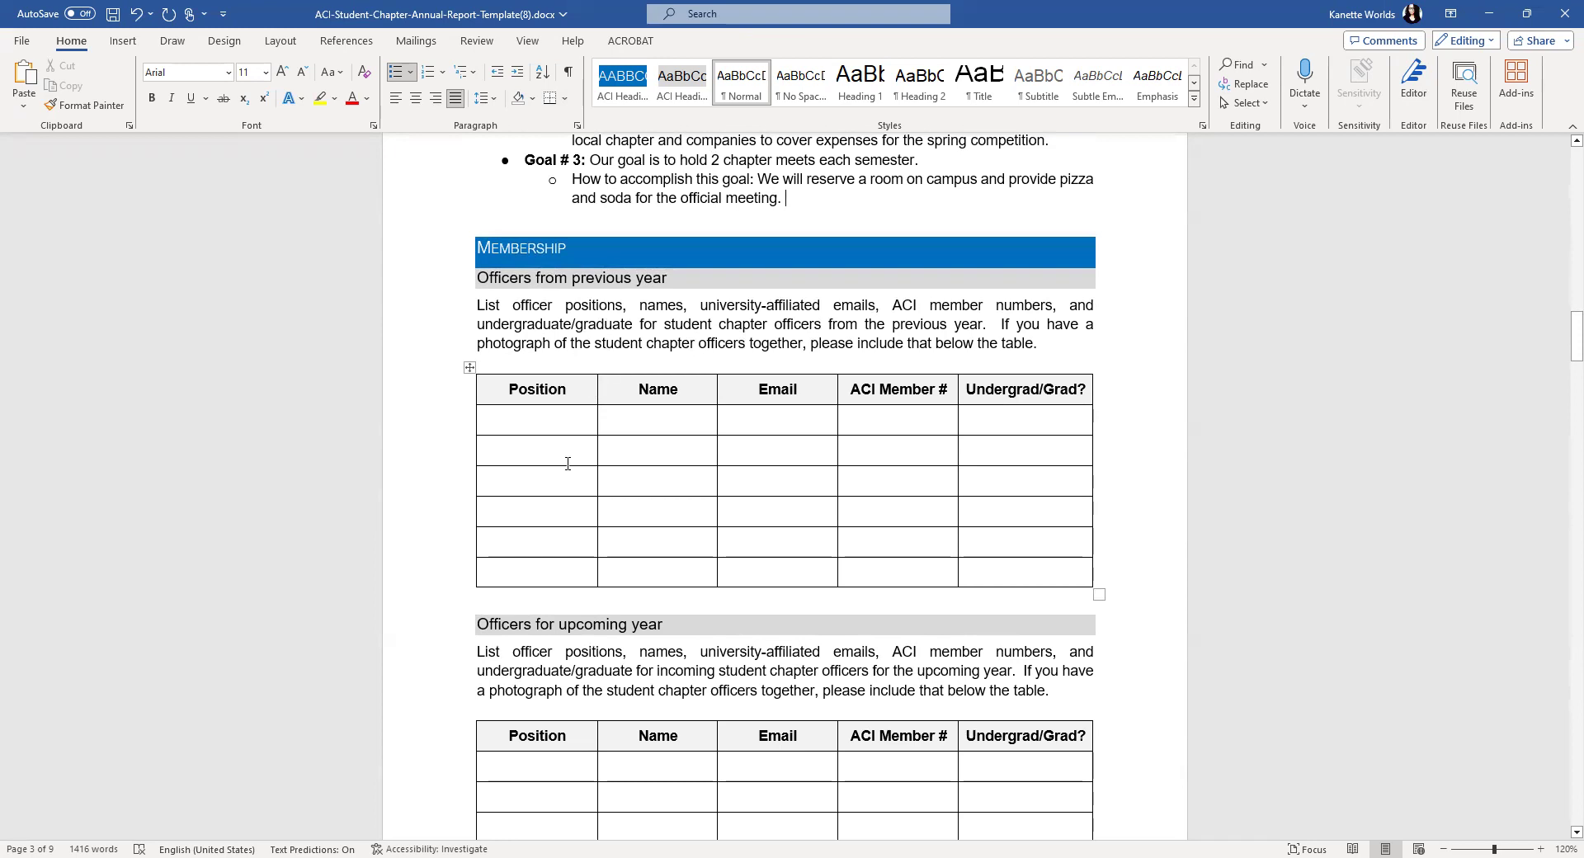
{"action": "left_click", "coordinate": [538, 420]}
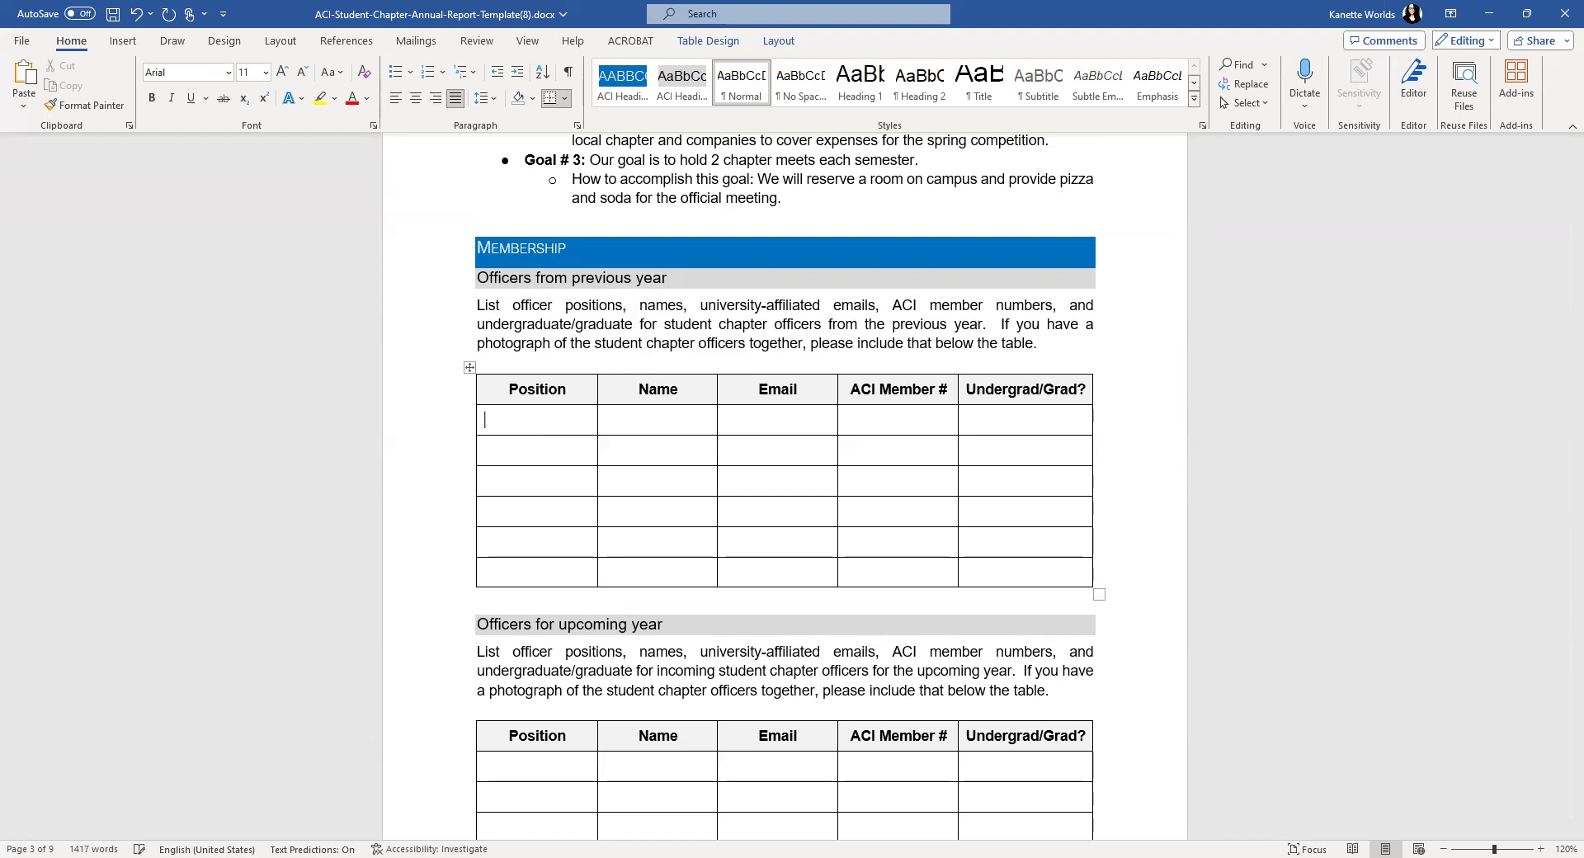
{"action": "type", "text": "Preside"}
{"action": "type", "text": "nt\t"}
{"action": "key", "text": "Tab"}
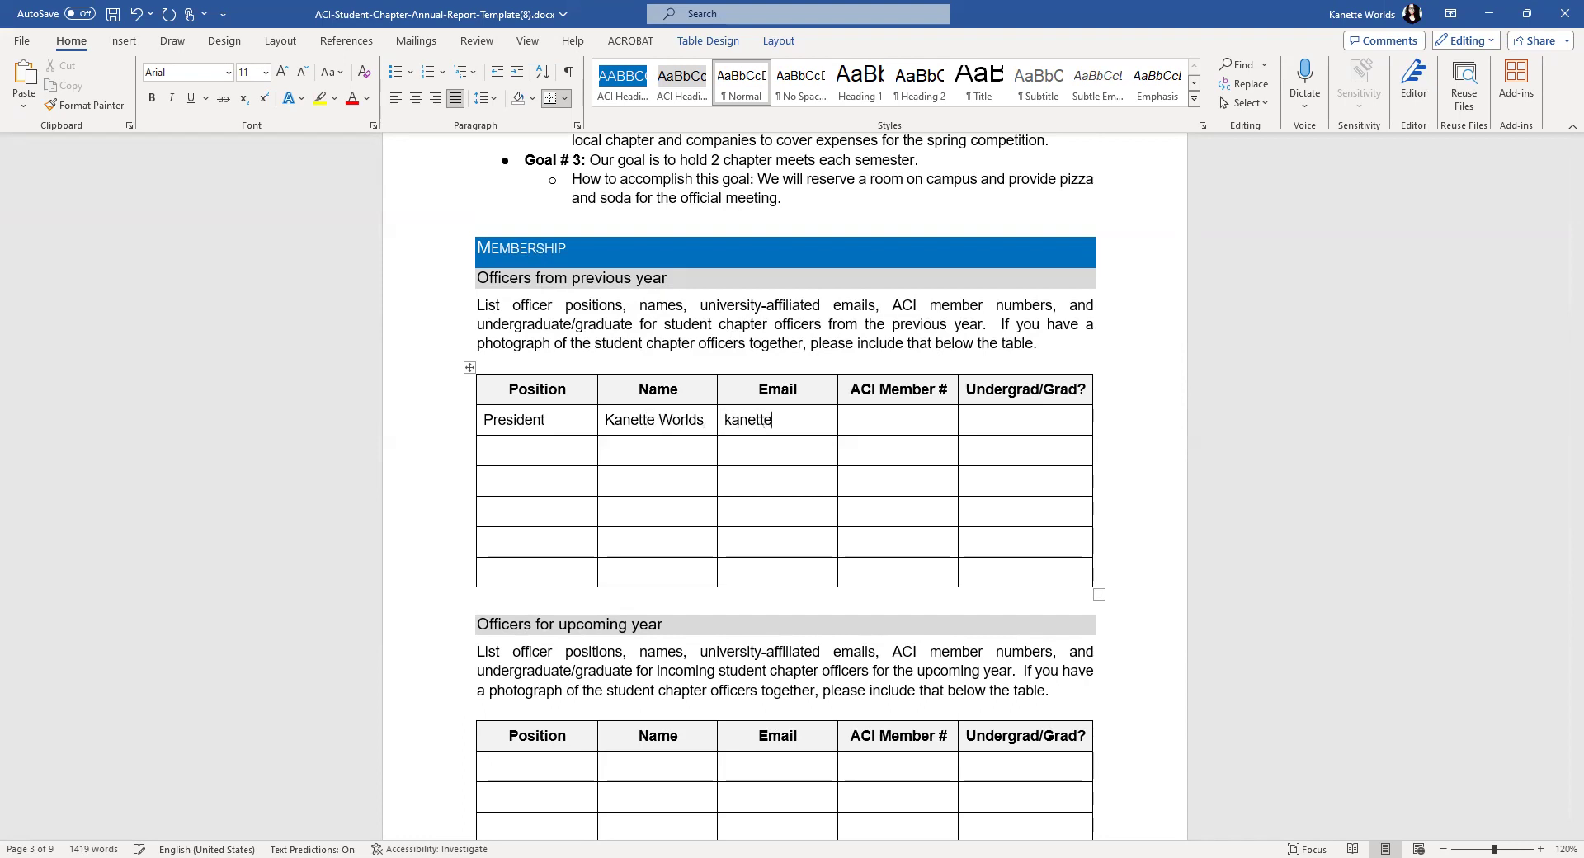
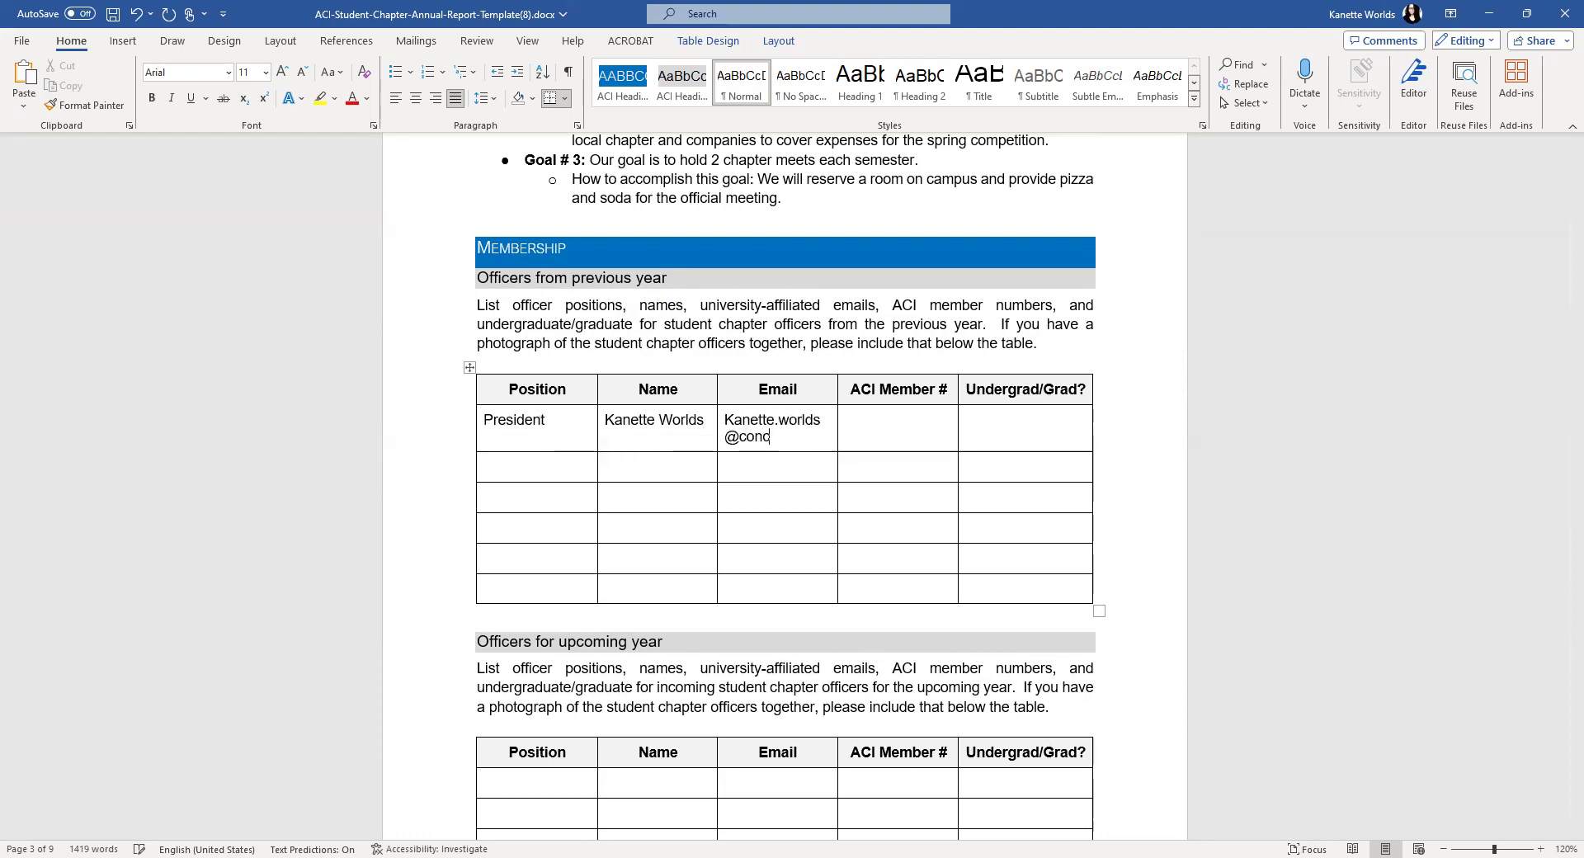
{"action": "key", "text": "Tab"}
{"action": "type", "text": "123456"}
{"action": "key", "text": "Tab"}
{"action": "type", "text": "Gradu"}
{"action": "key", "text": "BackSpace"}
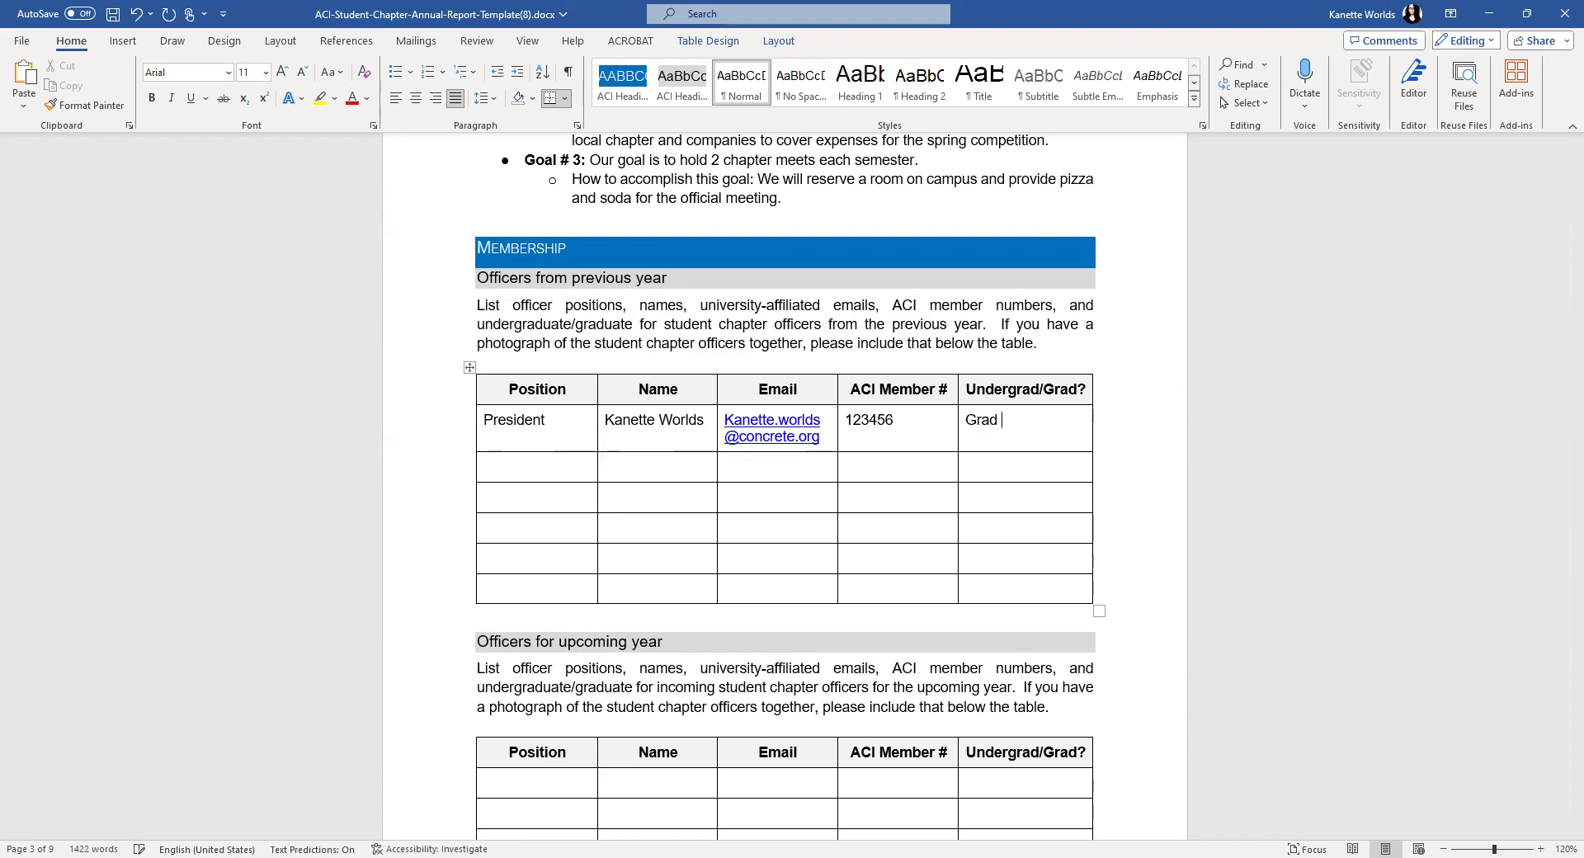
- Enter Vice President, Treasurer, Secretary and Social Media in the remaining Position cells
{"action": "left_click", "coordinate": [528, 477]}
{"action": "type", "text": "Vice Pres"}
{"action": "type", "text": "ident"}
{"action": "type", "text": "Tresa"}
{"action": "type", "text": "ure"}
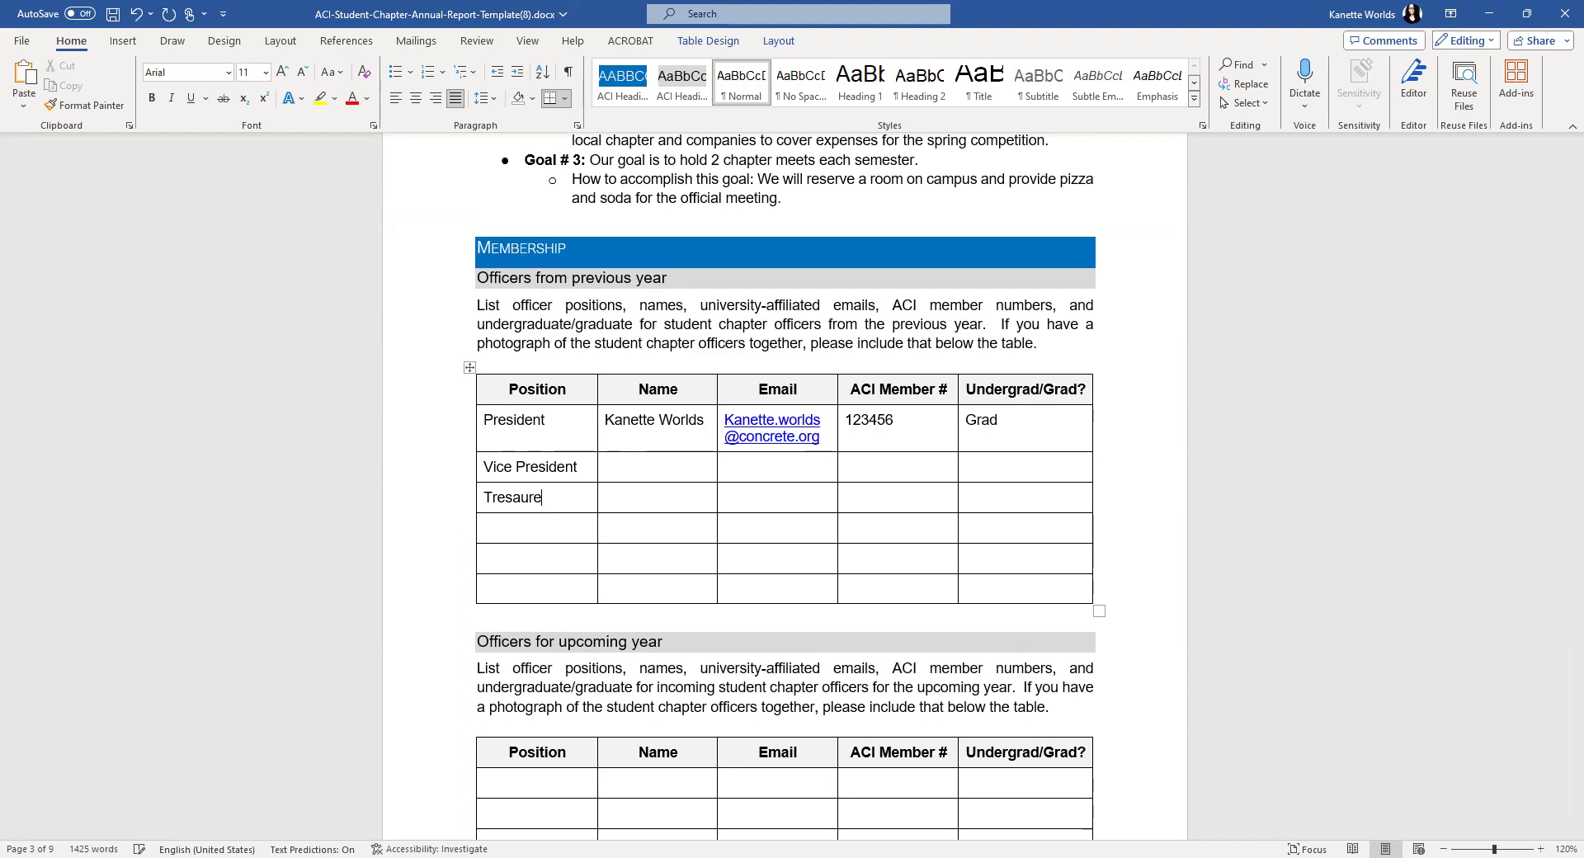
{"action": "type", "text": "r"}
{"action": "key", "text": "BackSpace"}
{"action": "key", "text": "BackSpace"}
{"action": "key", "text": "BackSpace"}
{"action": "key", "text": "BackSpace"}
{"action": "key", "text": "BackSpace"}
{"action": "key", "text": "BackSpace"}
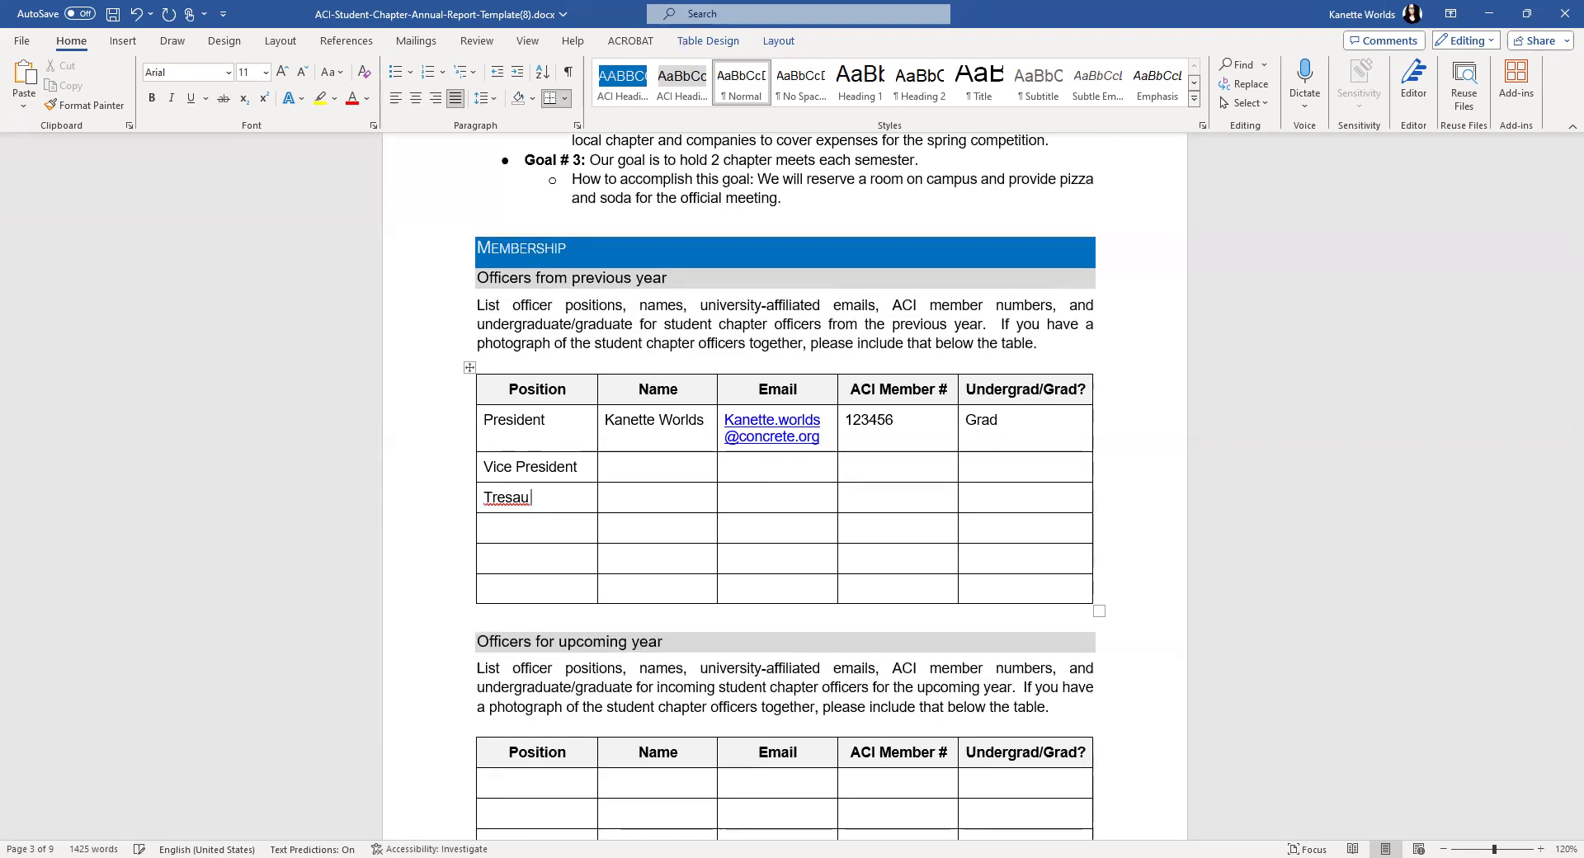
{"action": "type", "text": "surer"}
{"action": "left_click", "coordinate": [485, 528]}
{"action": "type", "text": "Secretary"}
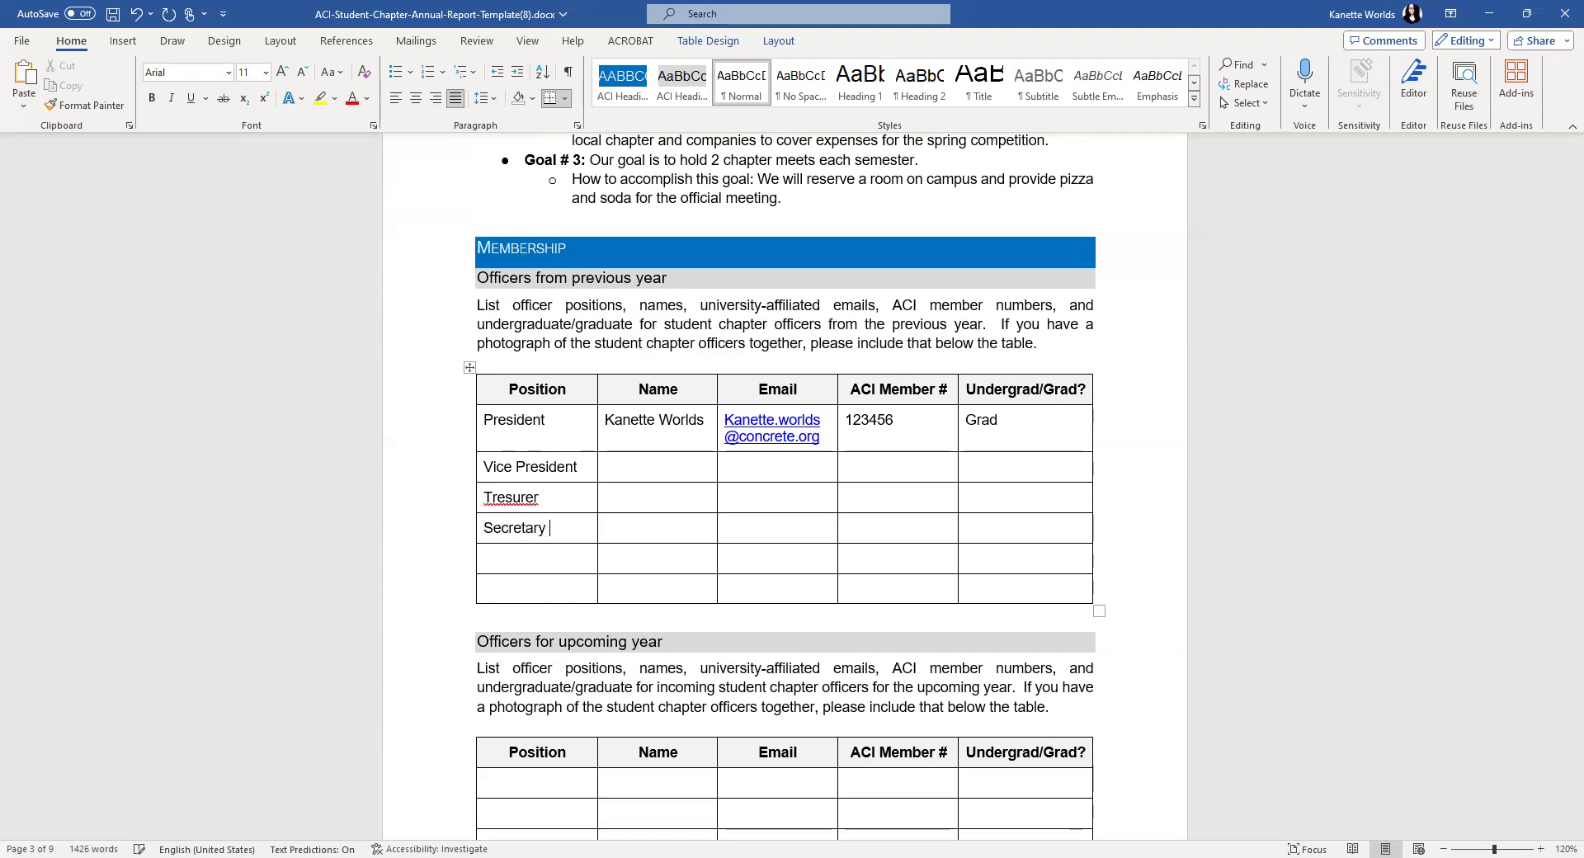
{"action": "left_click", "coordinate": [511, 498]}
{"action": "type", "text": "a"}
{"action": "left_click", "coordinate": [560, 567]}
{"action": "type", "text": "Social Media"}
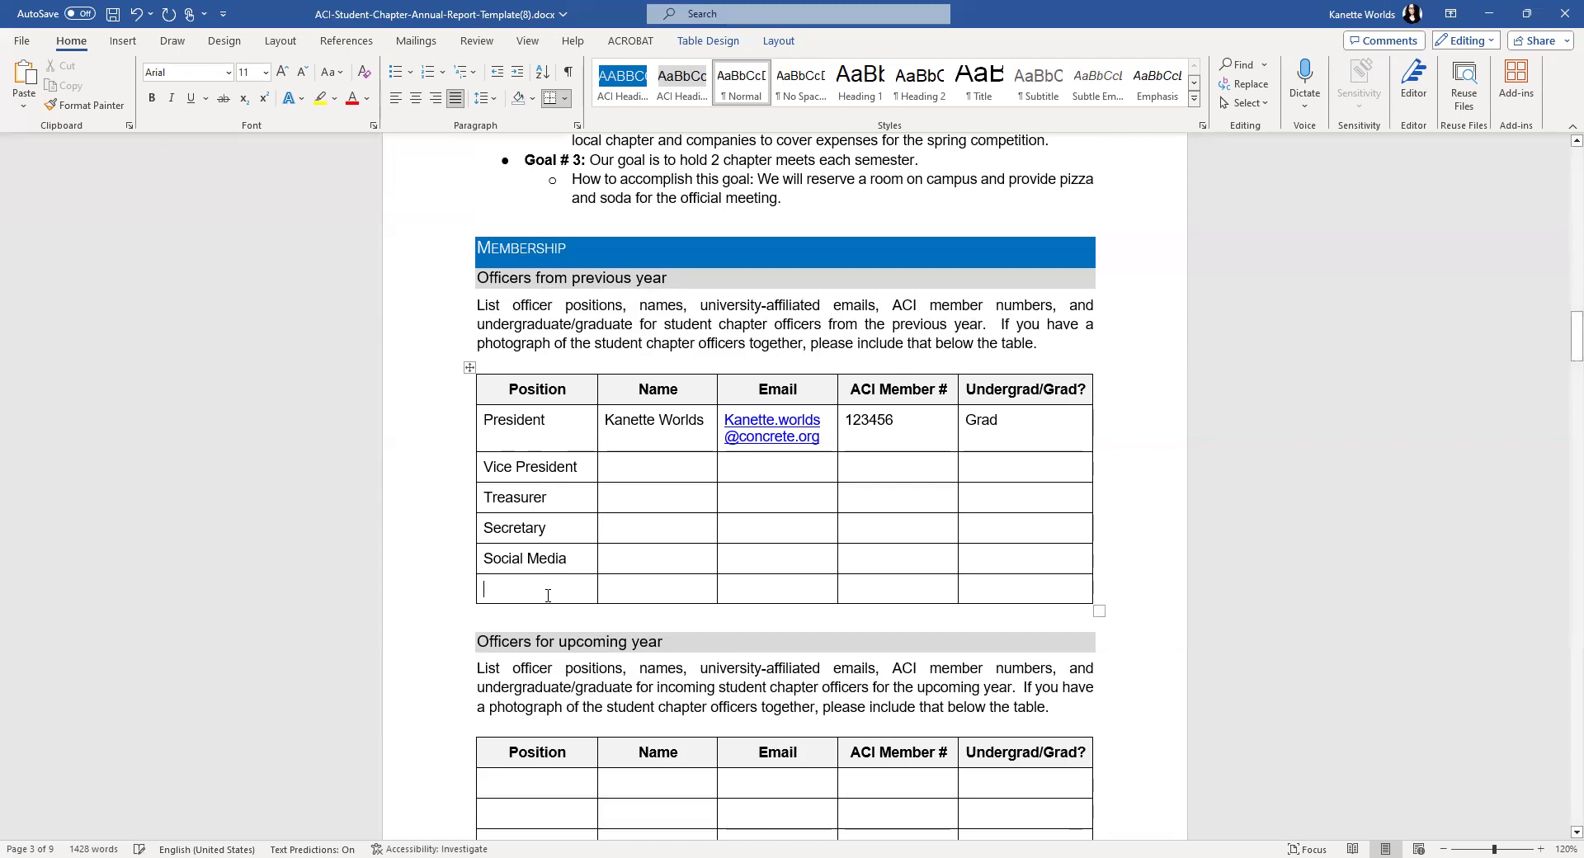
{"action": "scroll", "coordinate": [579, 545], "scroll_direction": "down", "scroll_amount": 3}
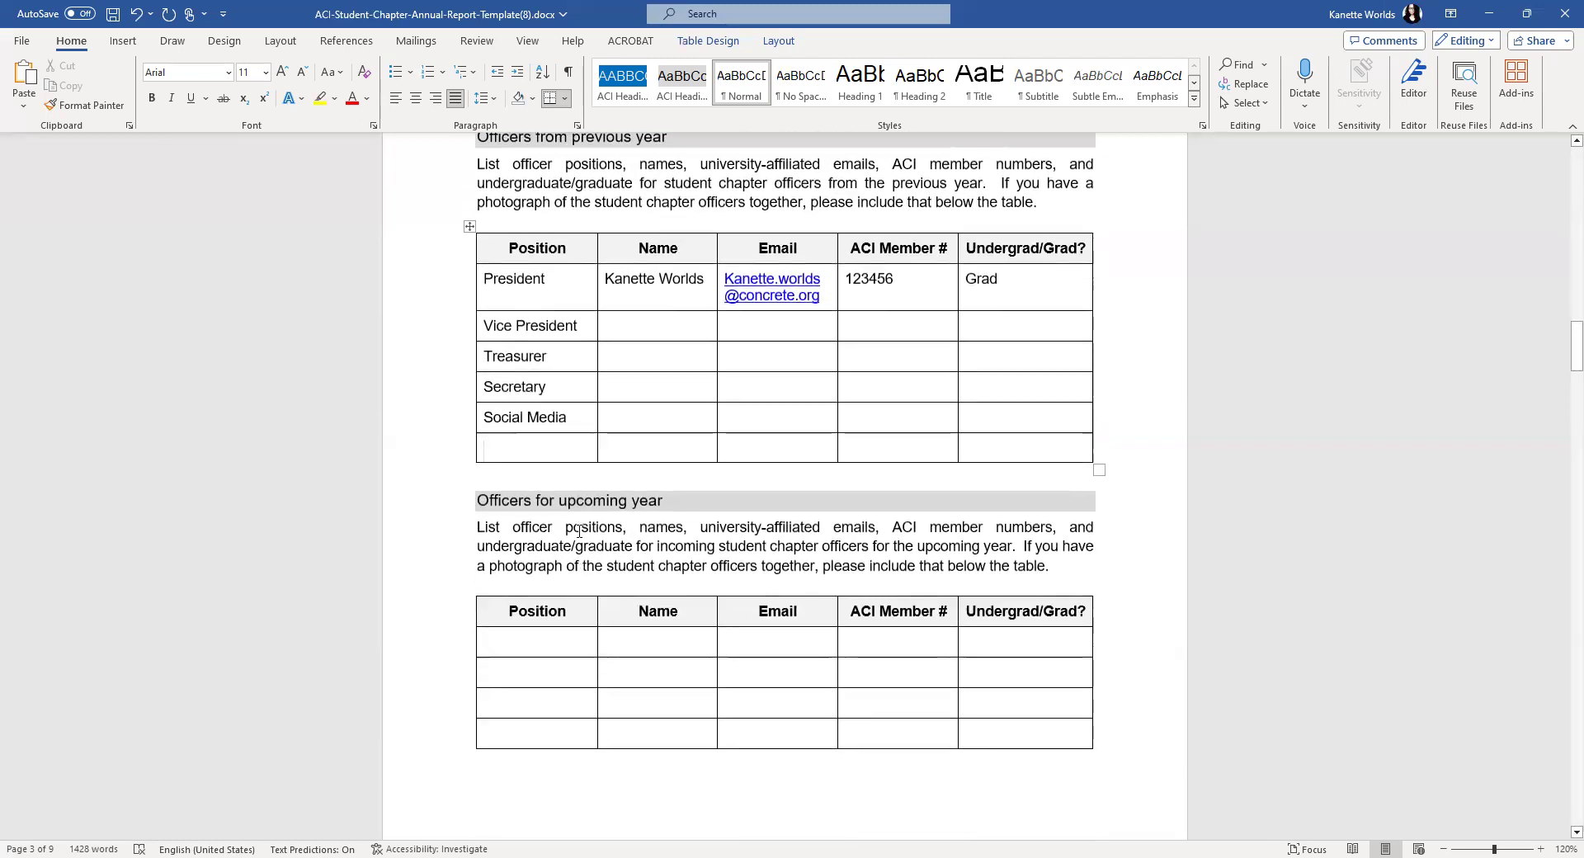
- Copy the previous-year Position titles and paste them as text only into the upcoming-year Position cells
{"action": "left_click_drag", "start_coordinate": [574, 418], "coordinate": [489, 278]}
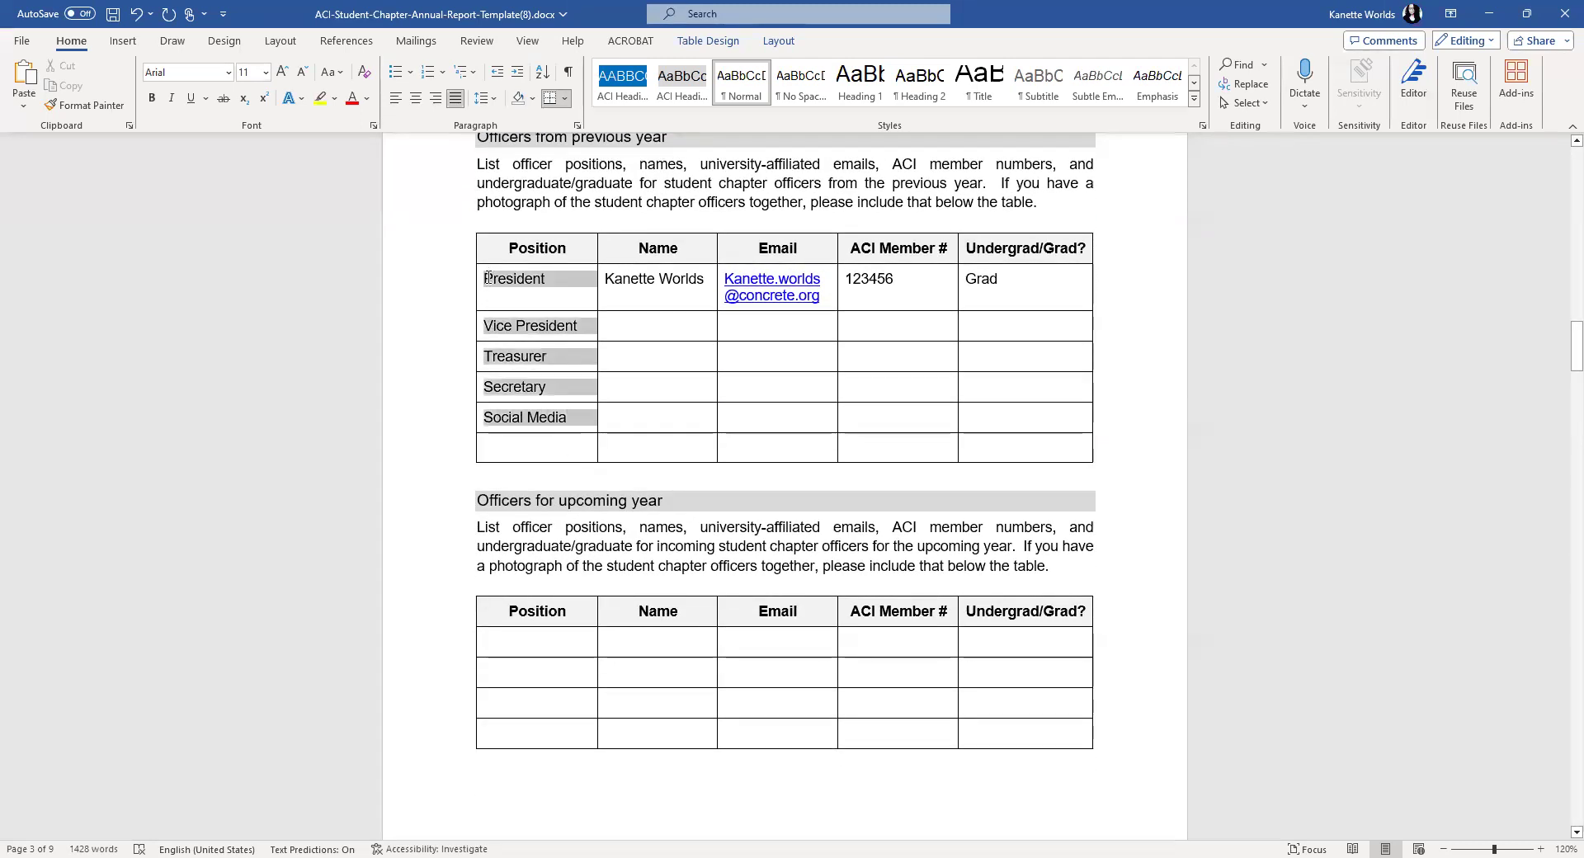
{"action": "right_click", "coordinate": [506, 380]}
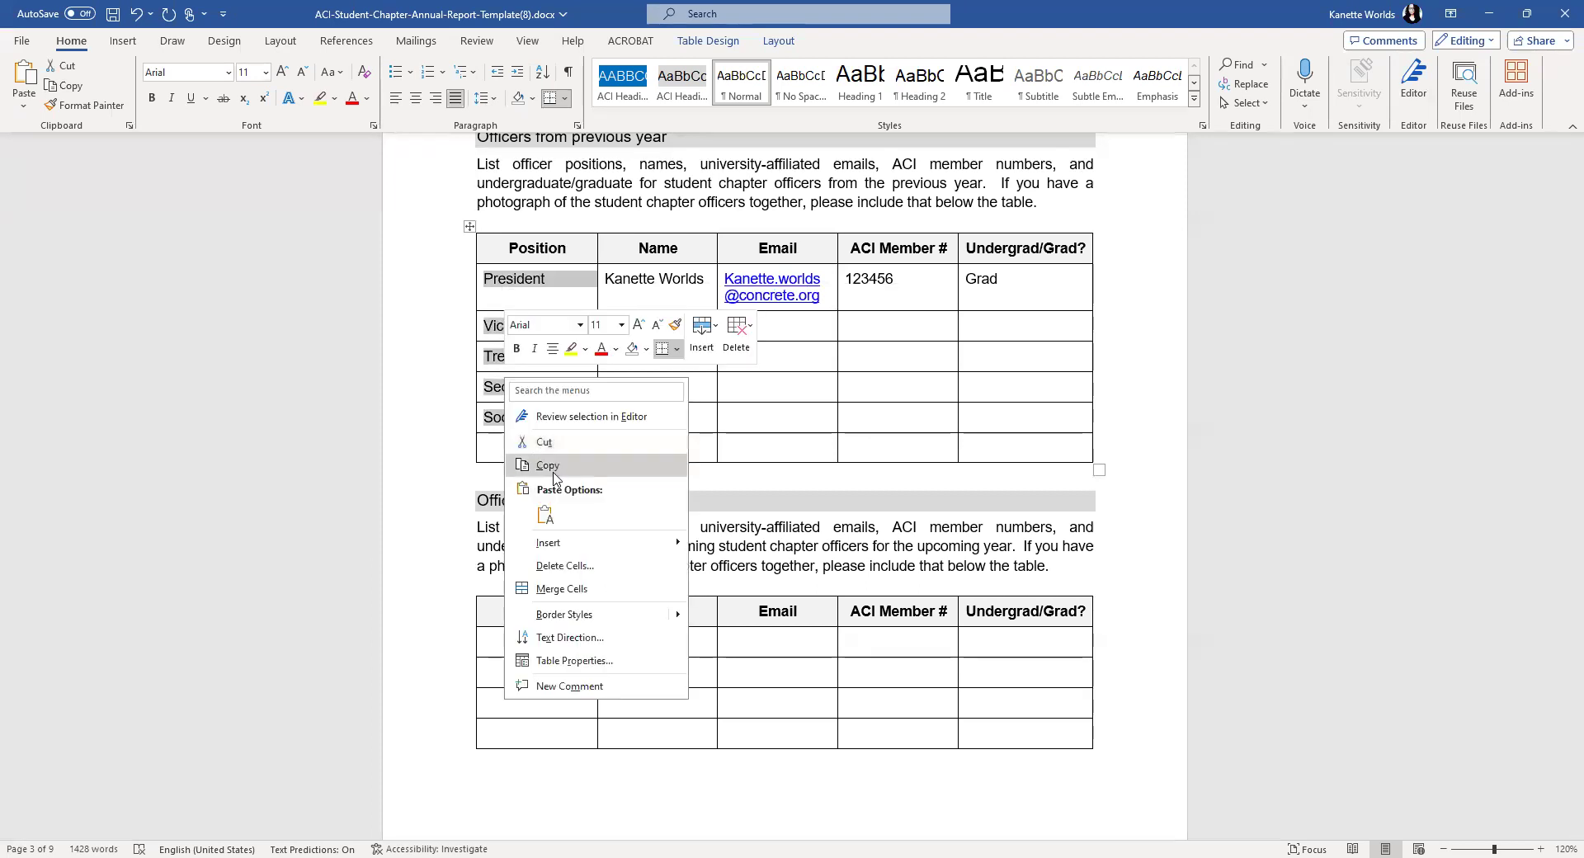
{"action": "left_click", "coordinate": [551, 467]}
{"action": "scroll", "coordinate": [531, 507], "scroll_direction": "down", "scroll_amount": 3}
{"action": "left_click_drag", "start_coordinate": [518, 501], "coordinate": [548, 781]}
{"action": "right_click", "coordinate": [552, 784]}
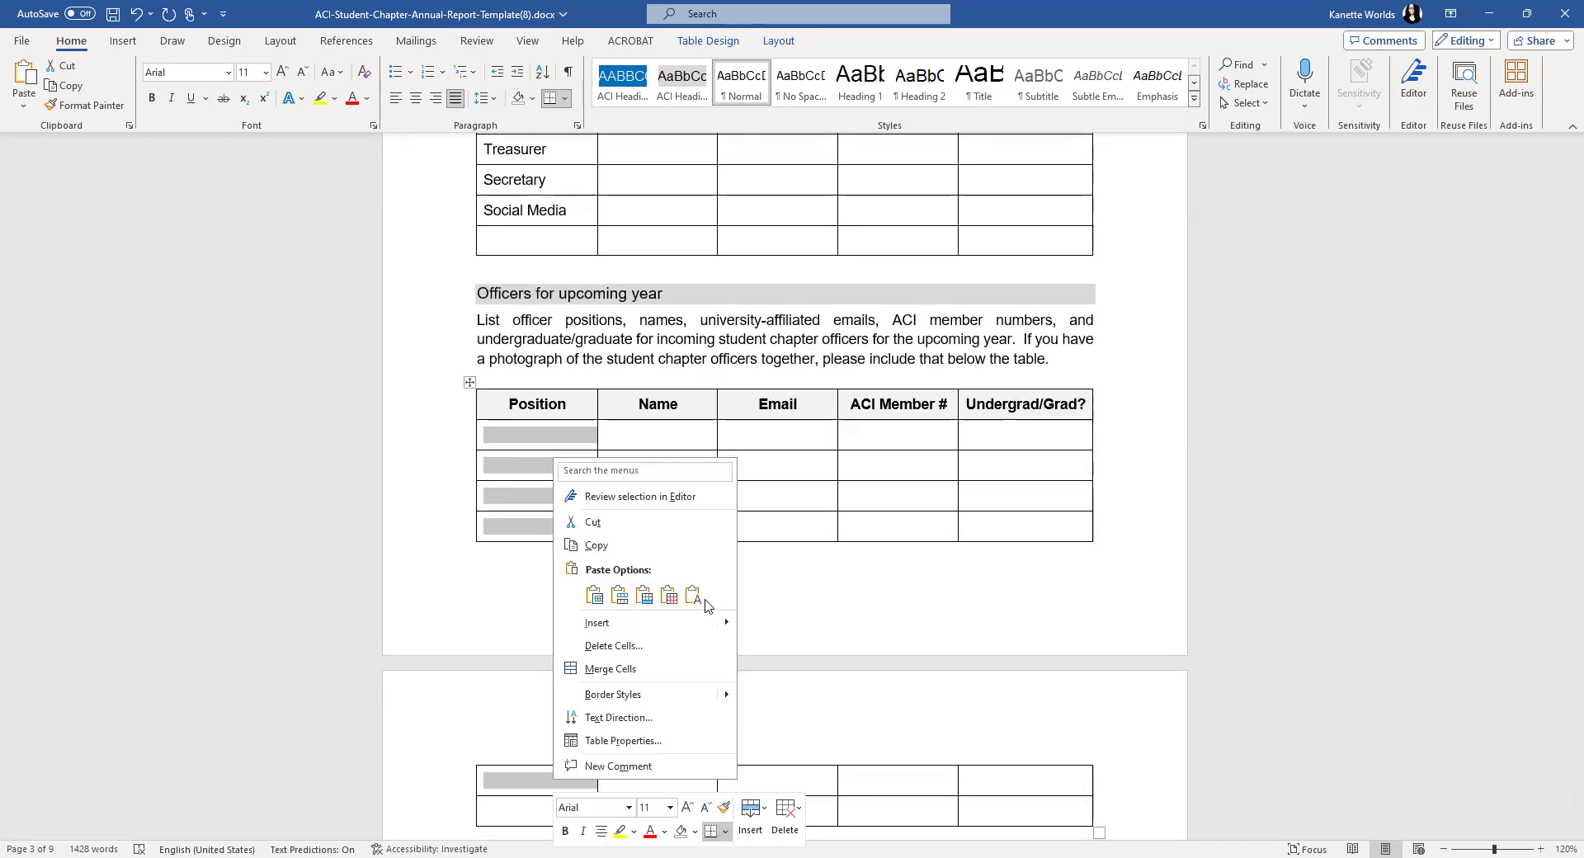
{"action": "left_click", "coordinate": [694, 597]}
{"action": "left_click", "coordinate": [662, 430]}
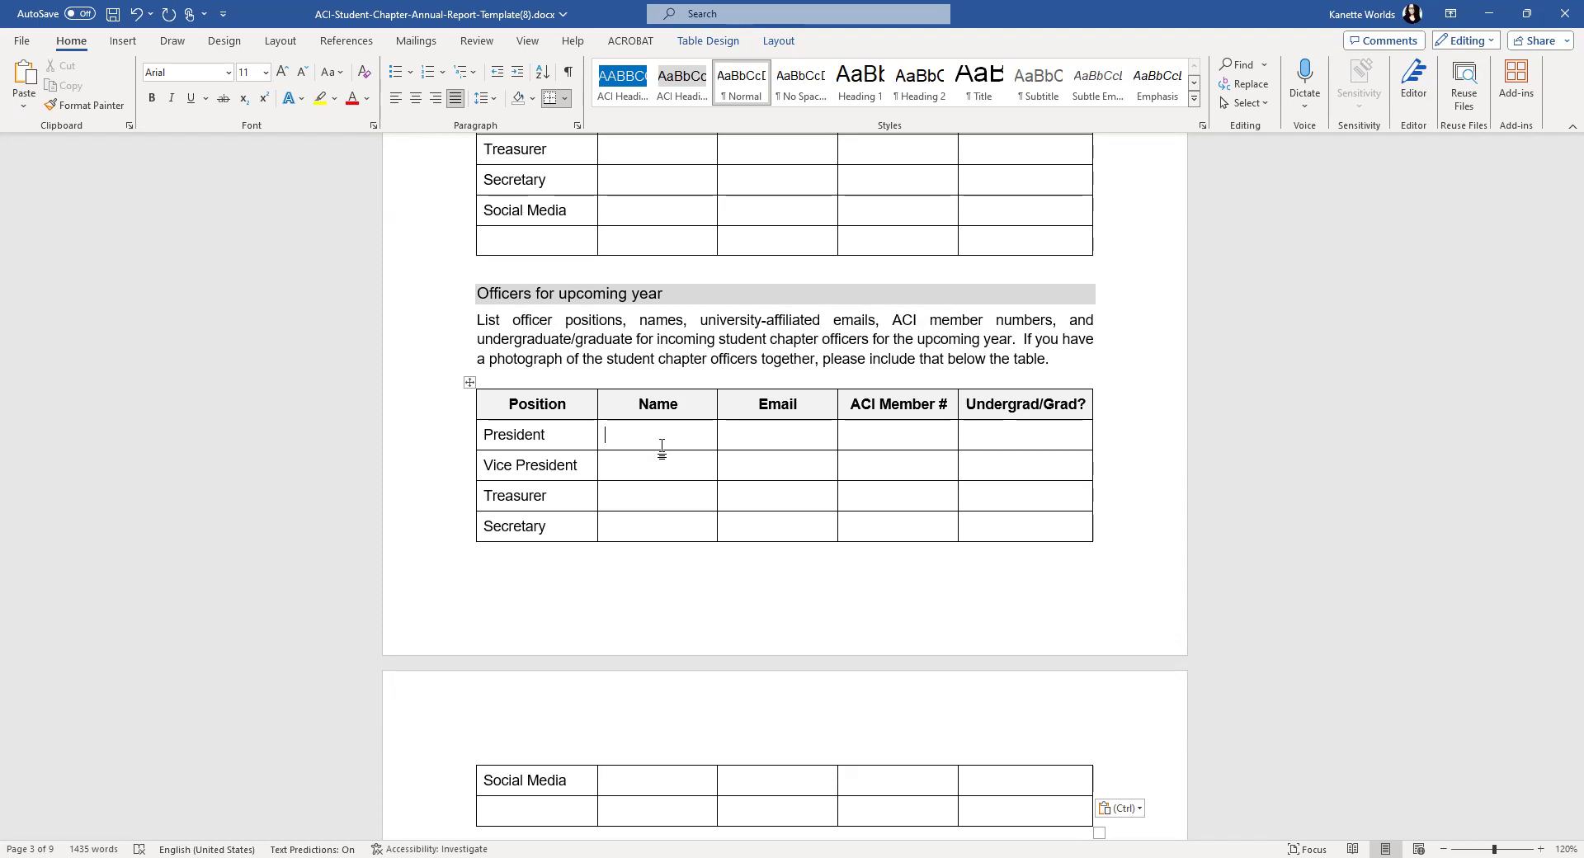
{"action": "scroll", "coordinate": [662, 450], "scroll_direction": "down", "scroll_amount": 10}
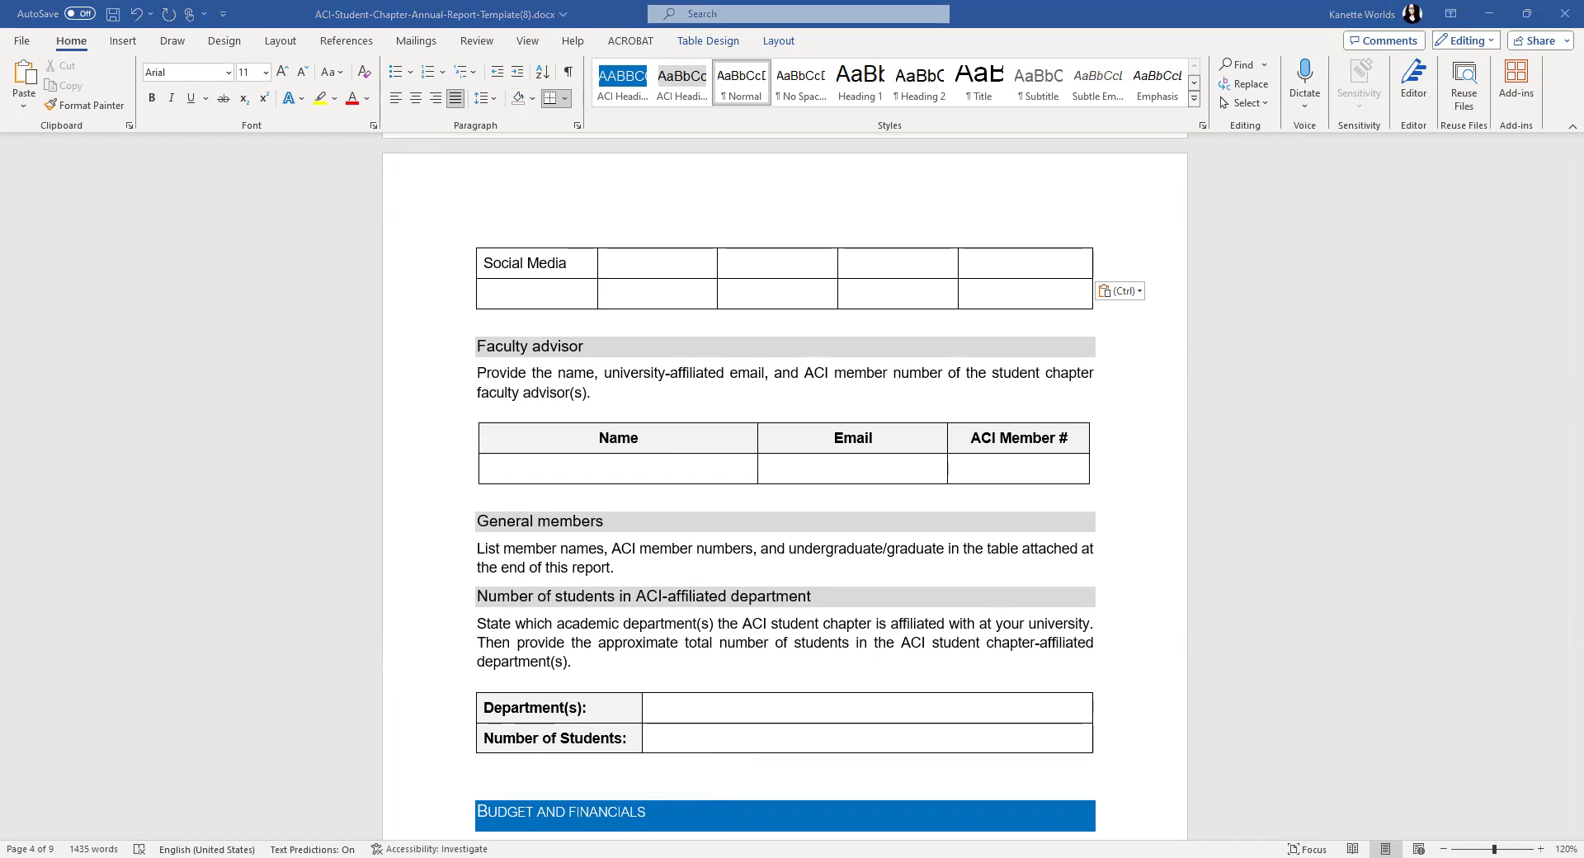
- Paste the faculty advisor's name and university e-mail into the Name and Email cells
{"action": "key", "text": "Escape"}
{"action": "right_click", "coordinate": [539, 466]}
{"action": "left_click", "coordinate": [623, 161]}
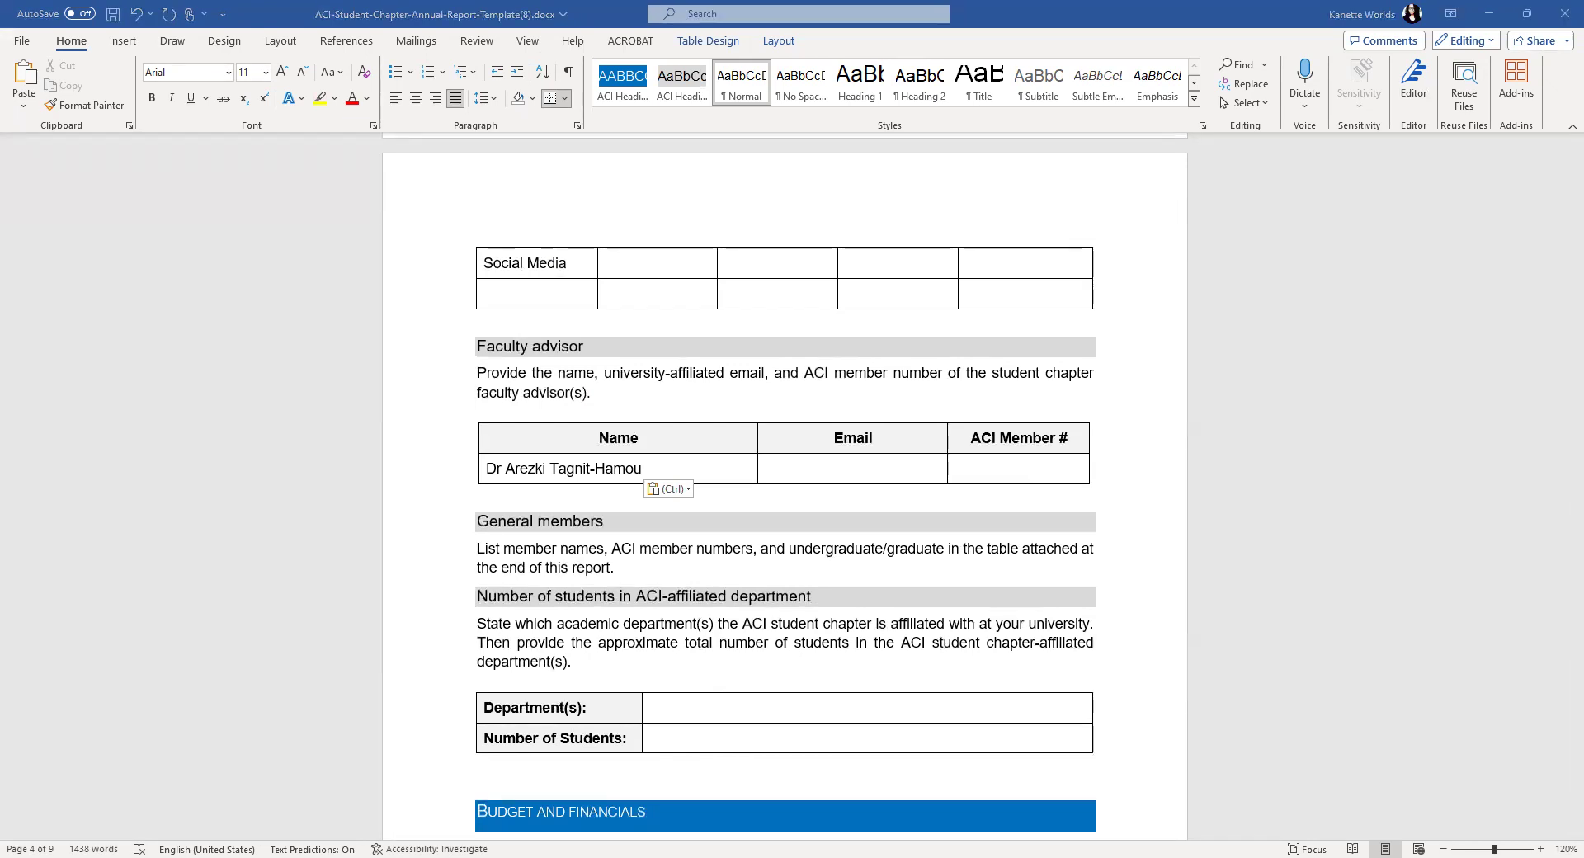
{"action": "key", "text": "Escape"}
{"action": "left_click", "coordinate": [840, 467]}
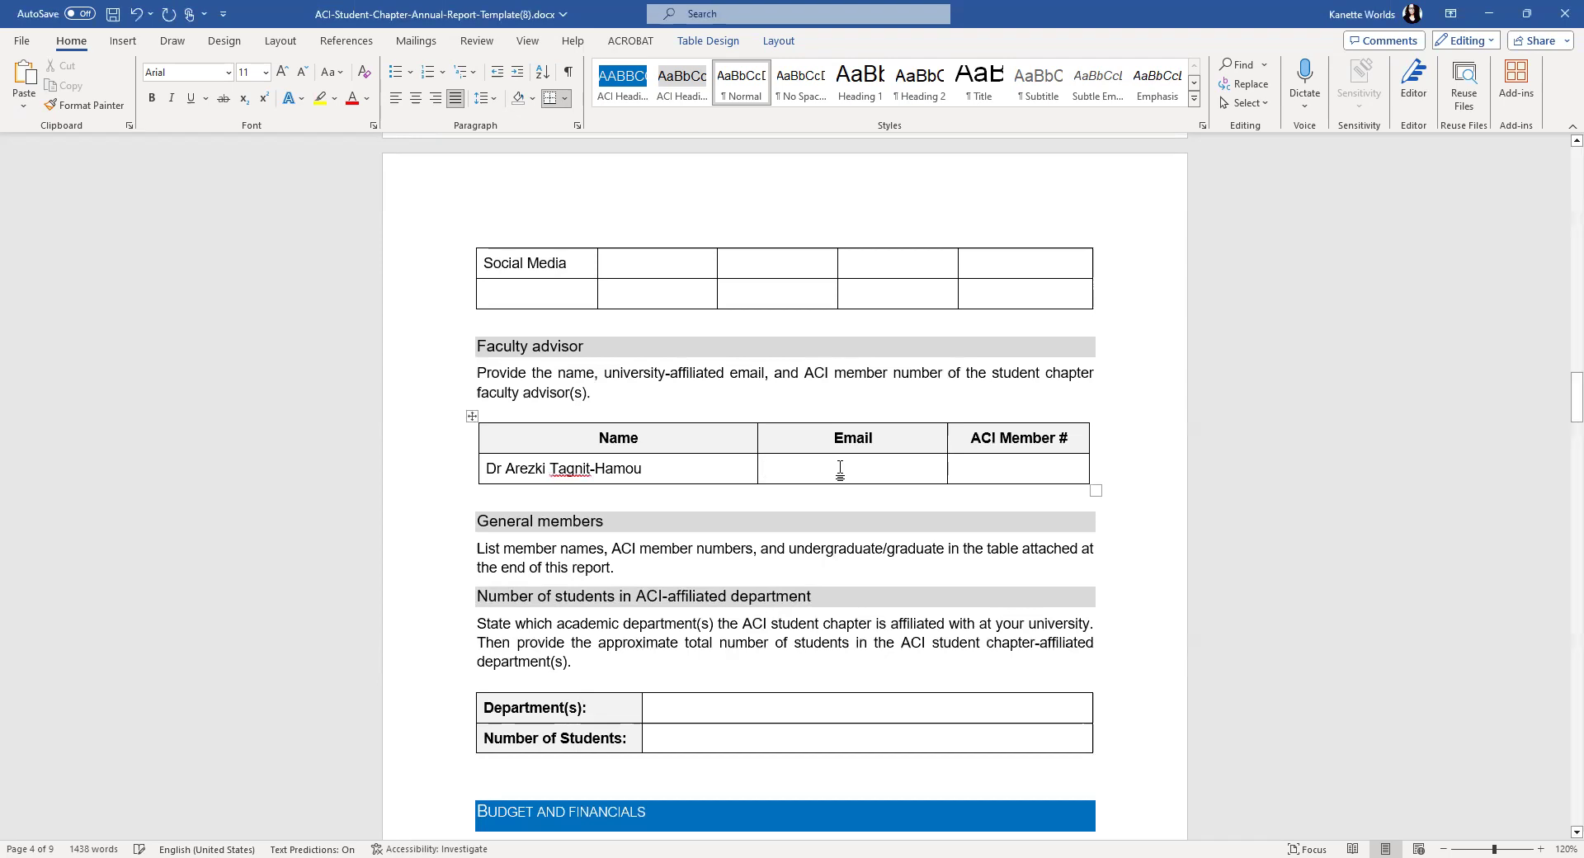
{"action": "right_click", "coordinate": [840, 468]}
{"action": "left_click", "coordinate": [933, 167]}
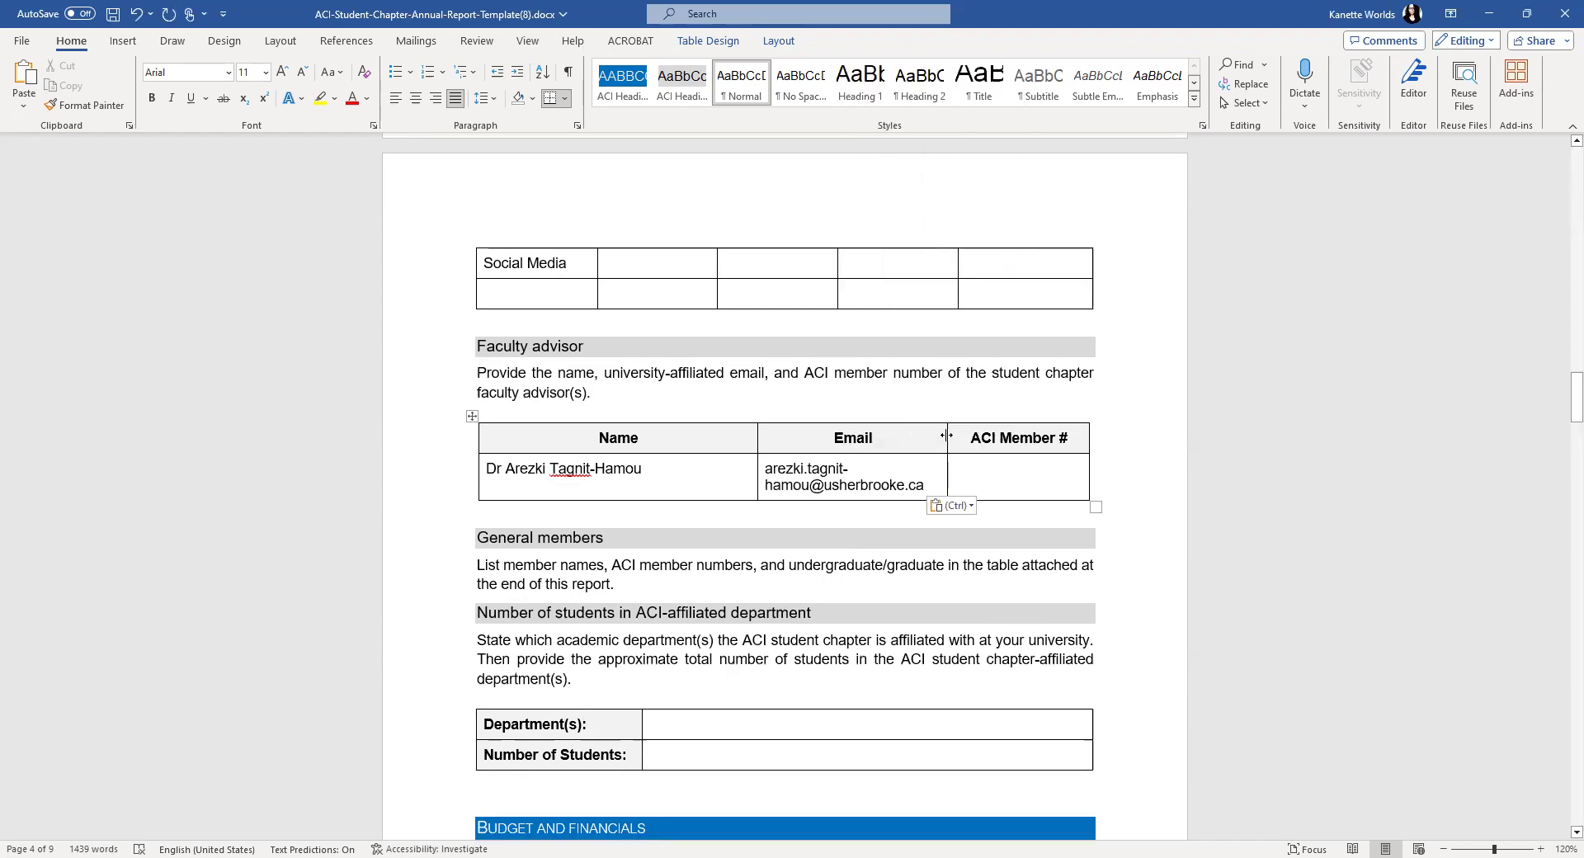
- Rename the column heading to ACI Member Yes/No and enter a centred Yes below it
{"action": "left_click_drag", "start_coordinate": [949, 435], "coordinate": [942, 471]}
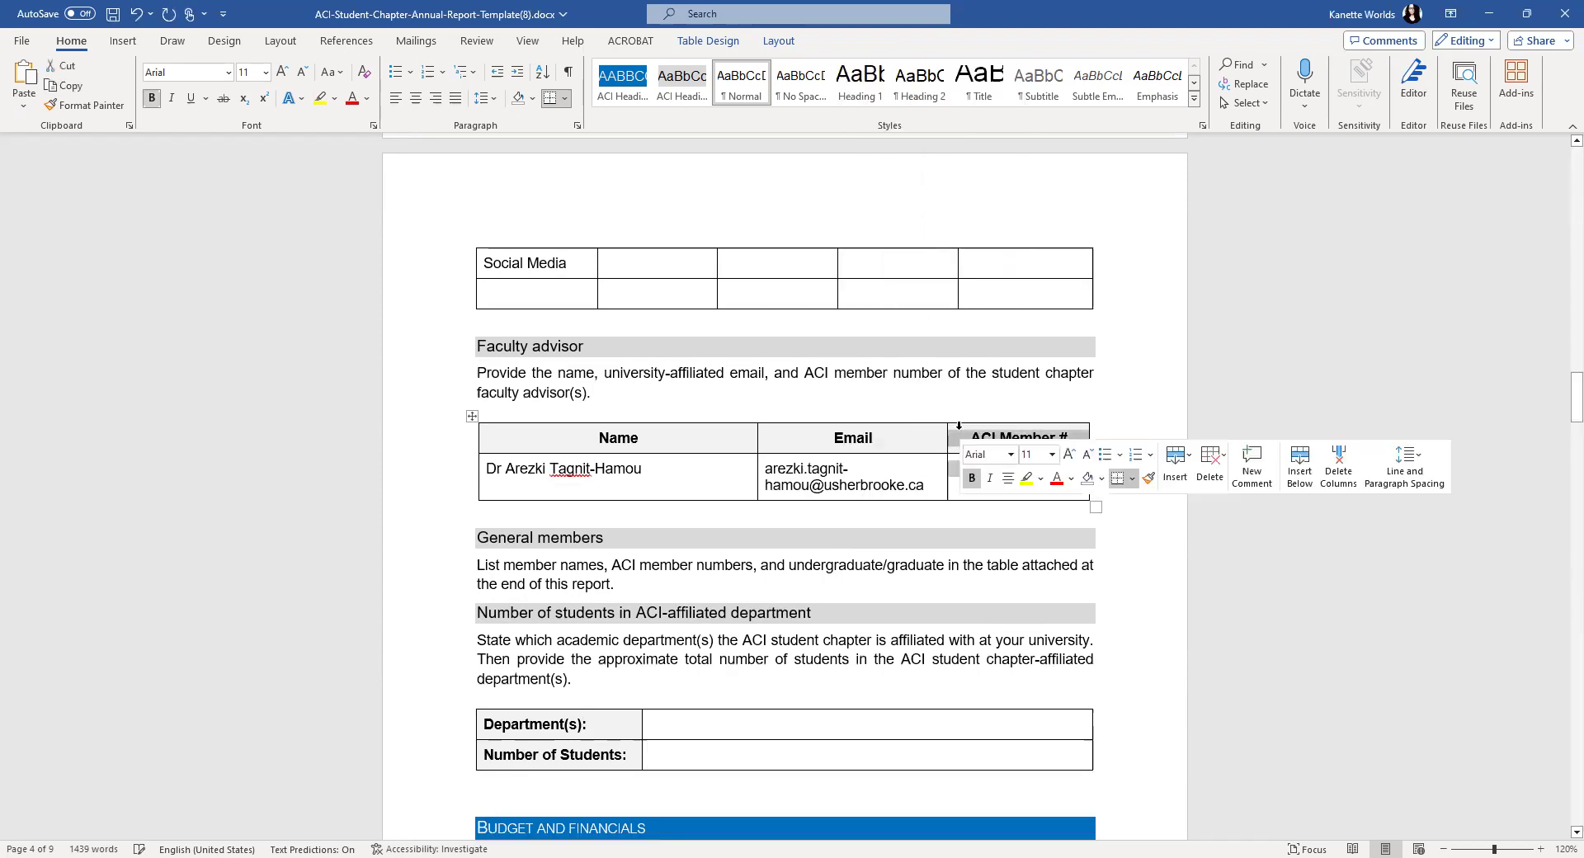
{"action": "left_click", "coordinate": [956, 474]}
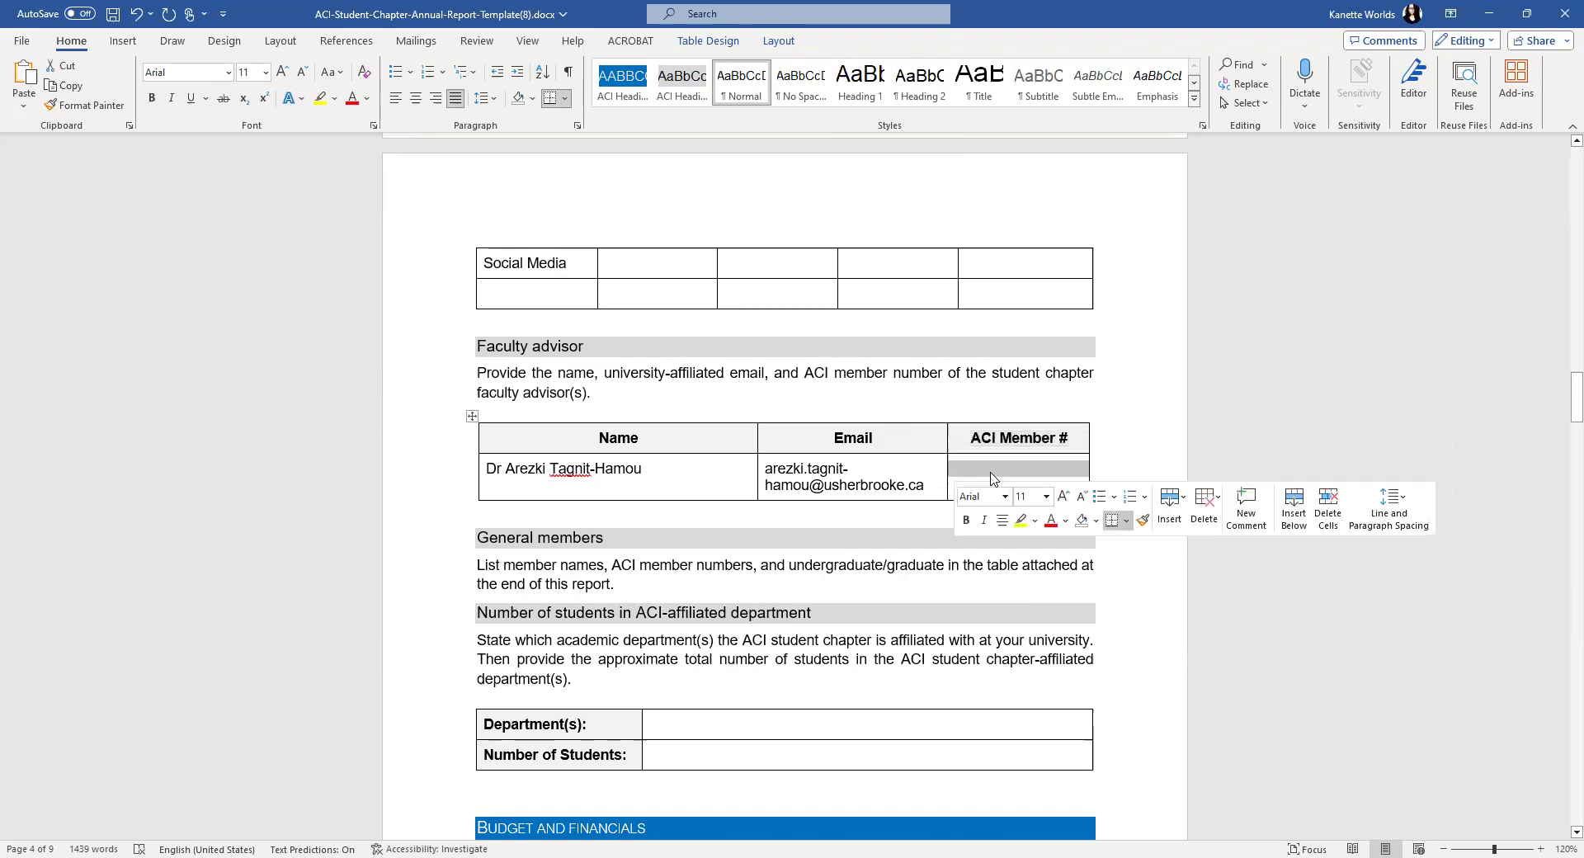
{"action": "left_click", "coordinate": [995, 476]}
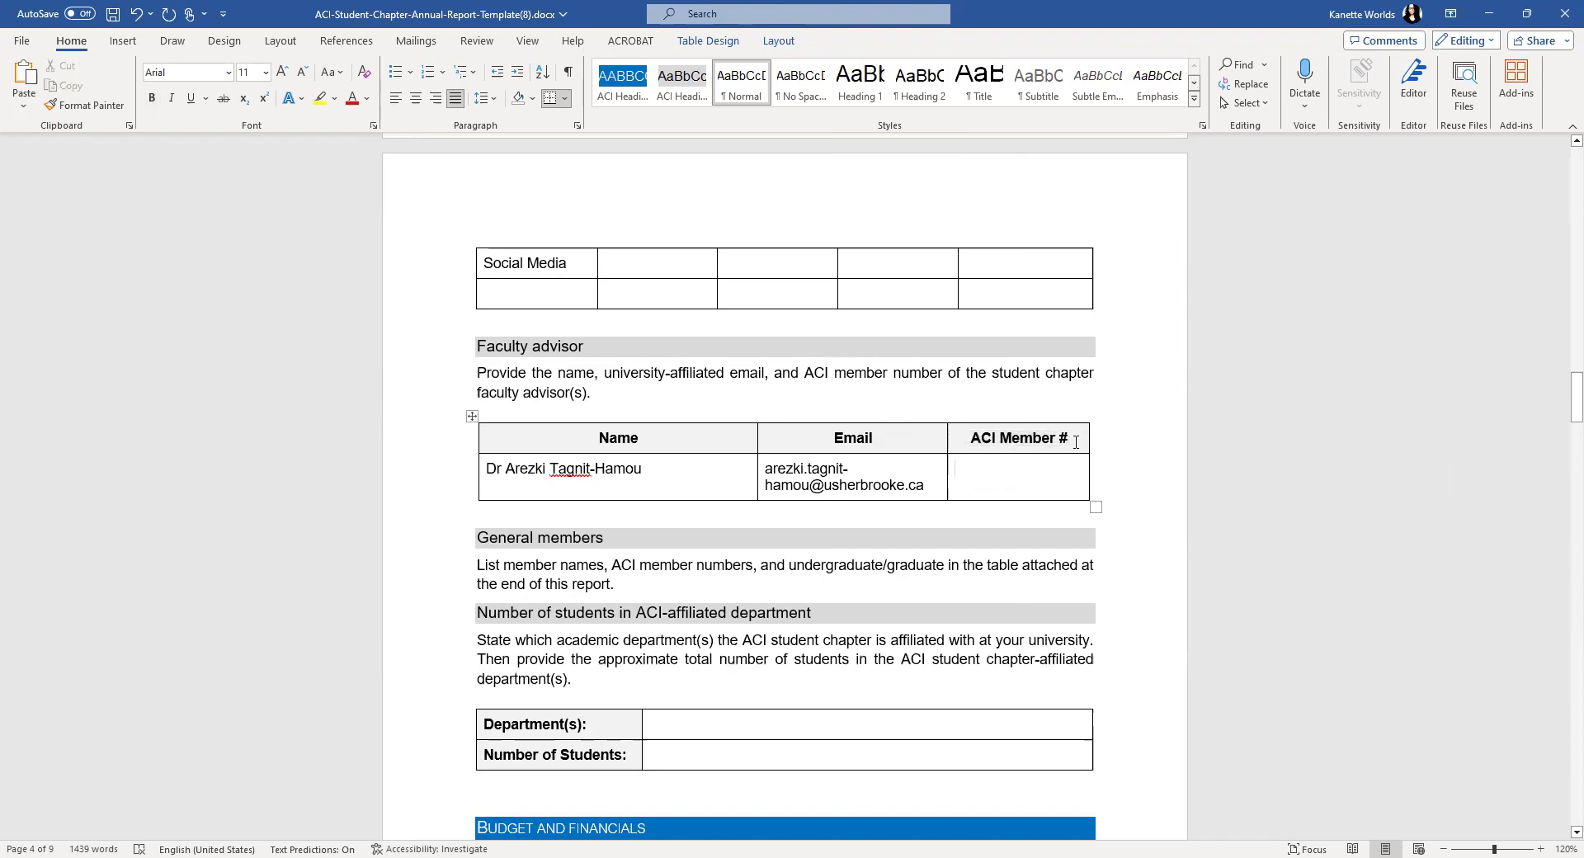
{"action": "left_click_drag", "start_coordinate": [1074, 439], "coordinate": [1015, 436]}
{"action": "type", "text": "Member Ye"}
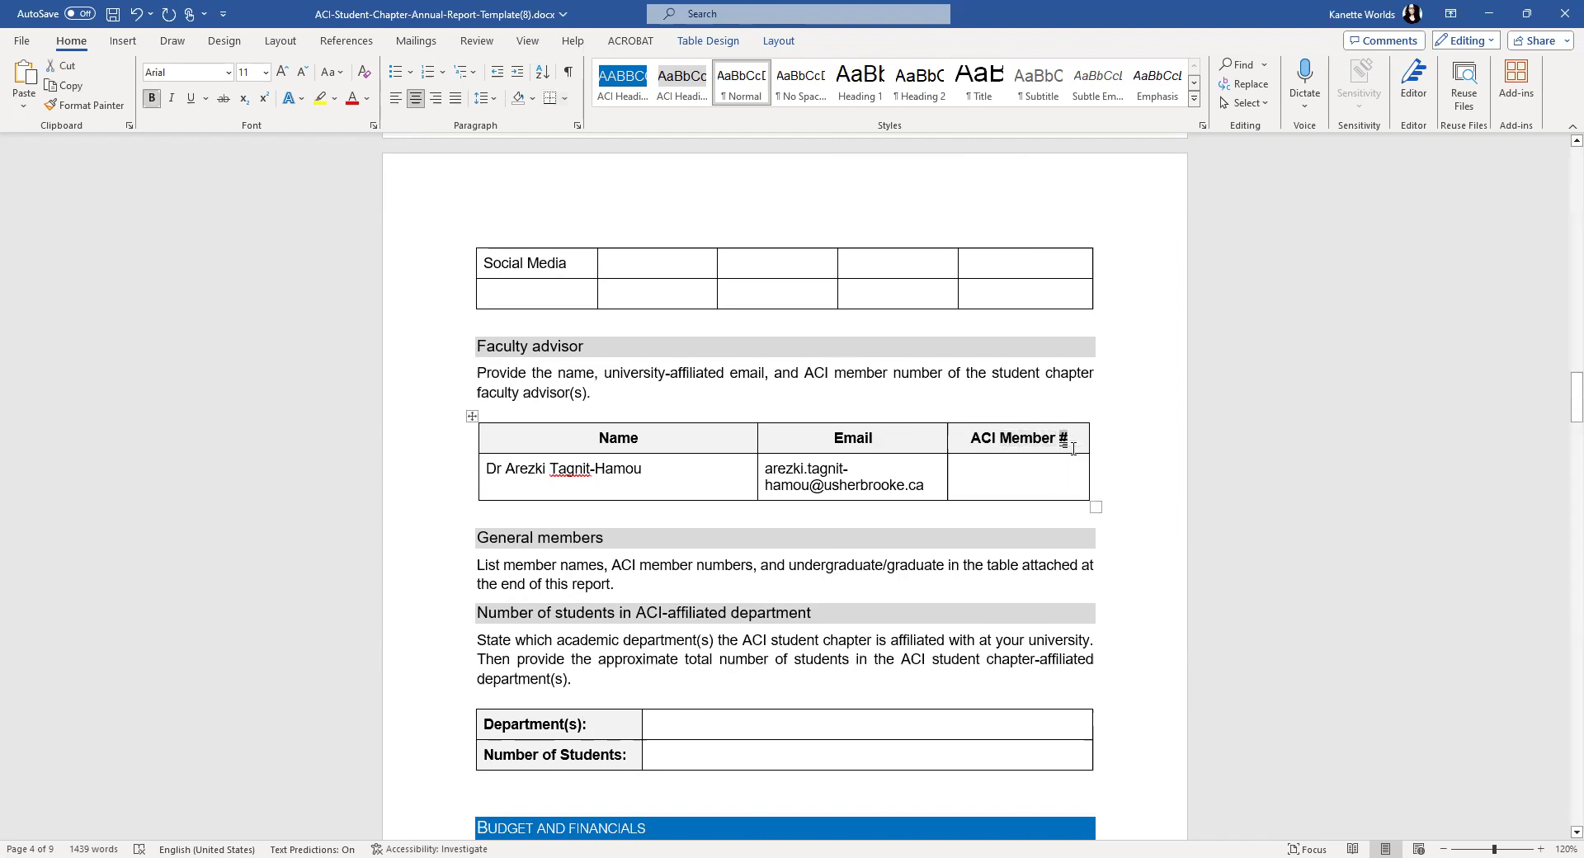
{"action": "type", "text": "s/No"}
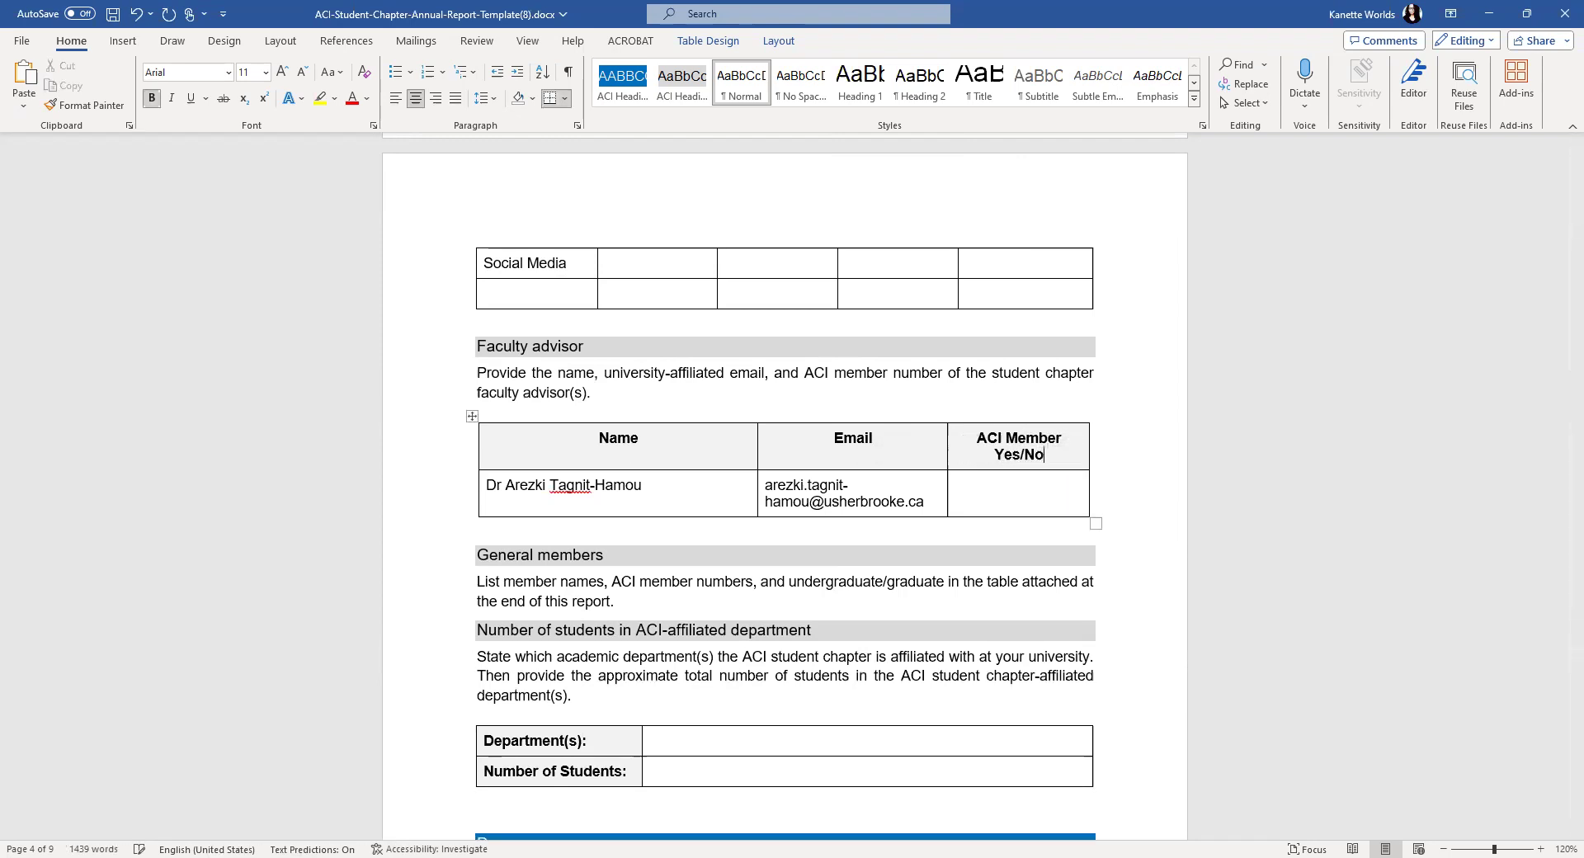
{"action": "left_click", "coordinate": [1038, 496]}
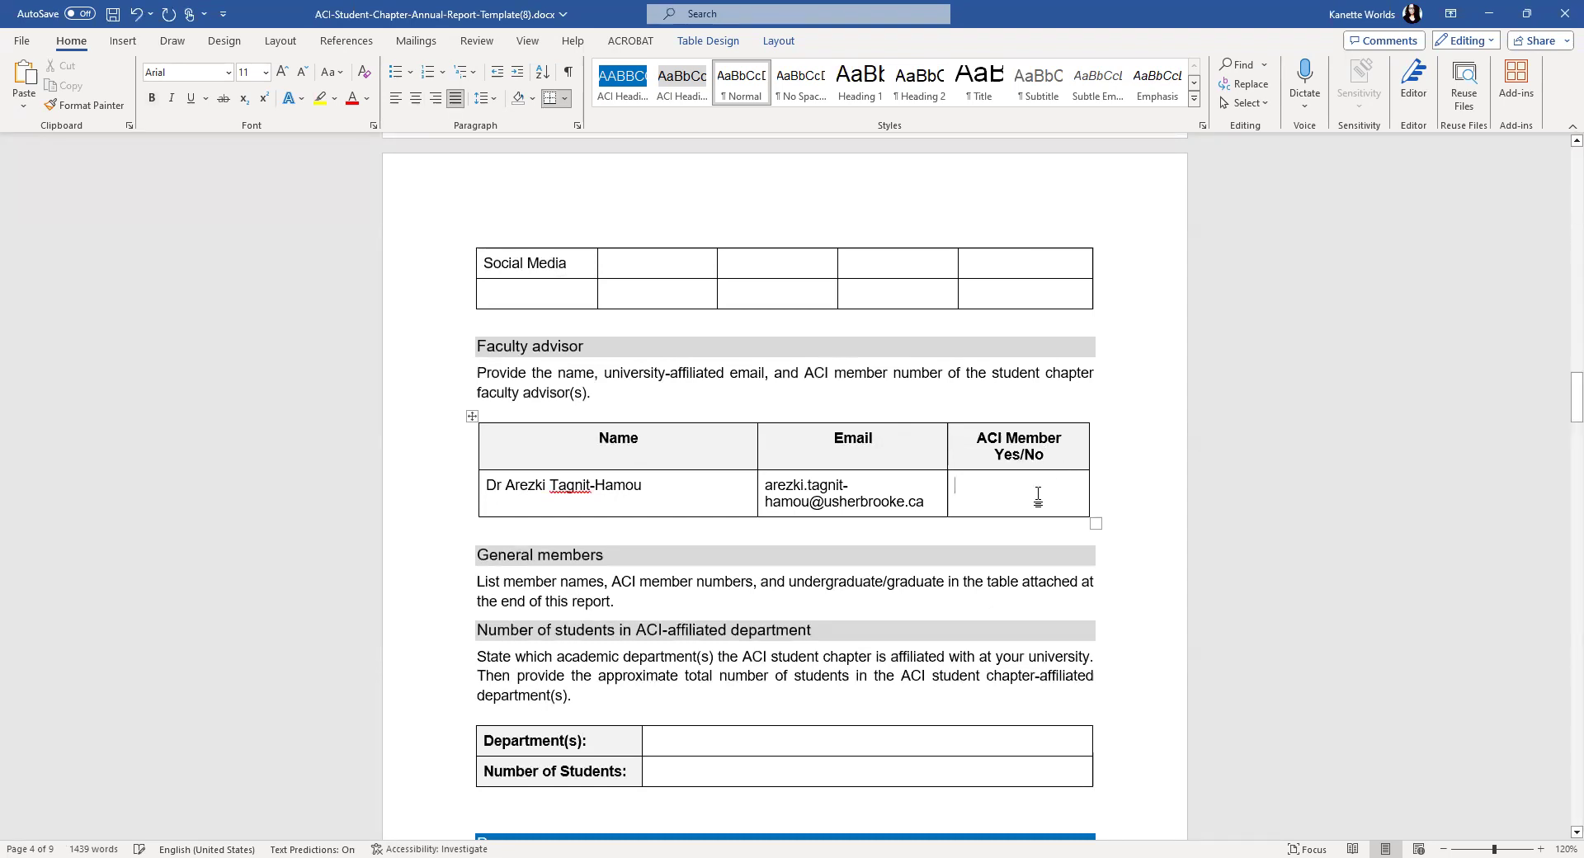
{"action": "type", "text": "Yes"}
{"action": "left_click", "coordinate": [415, 100]}
{"action": "scroll", "coordinate": [976, 480], "scroll_direction": "down", "scroll_amount": 3}
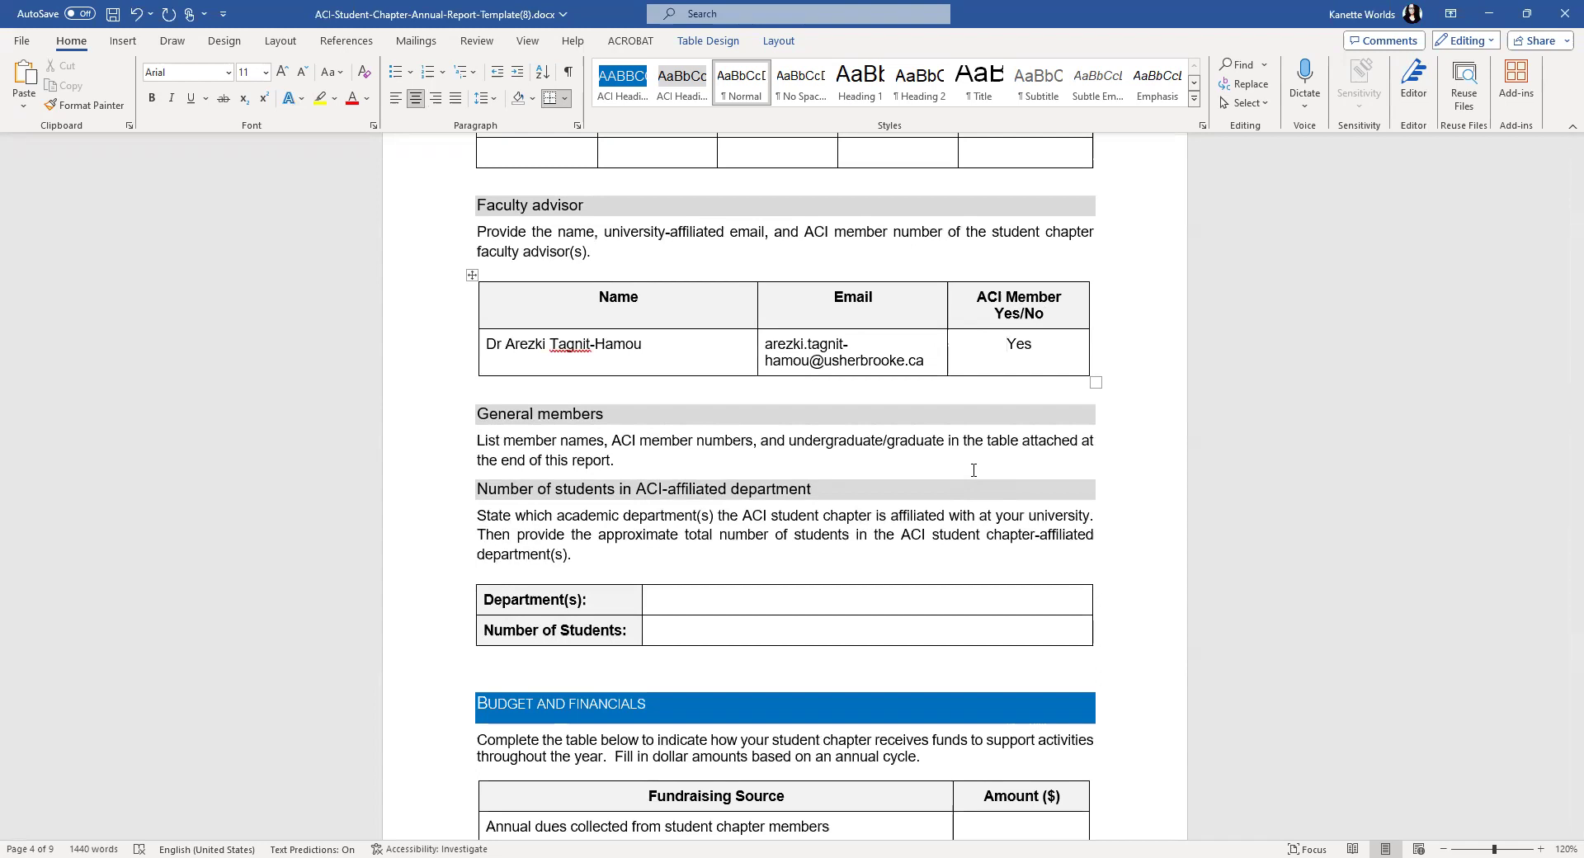
- Scroll past Budget, Chapter Activities and Conference Attendance to the List of Attachments General members table
{"action": "scroll", "coordinate": [799, 469], "scroll_direction": "down", "scroll_amount": 2}
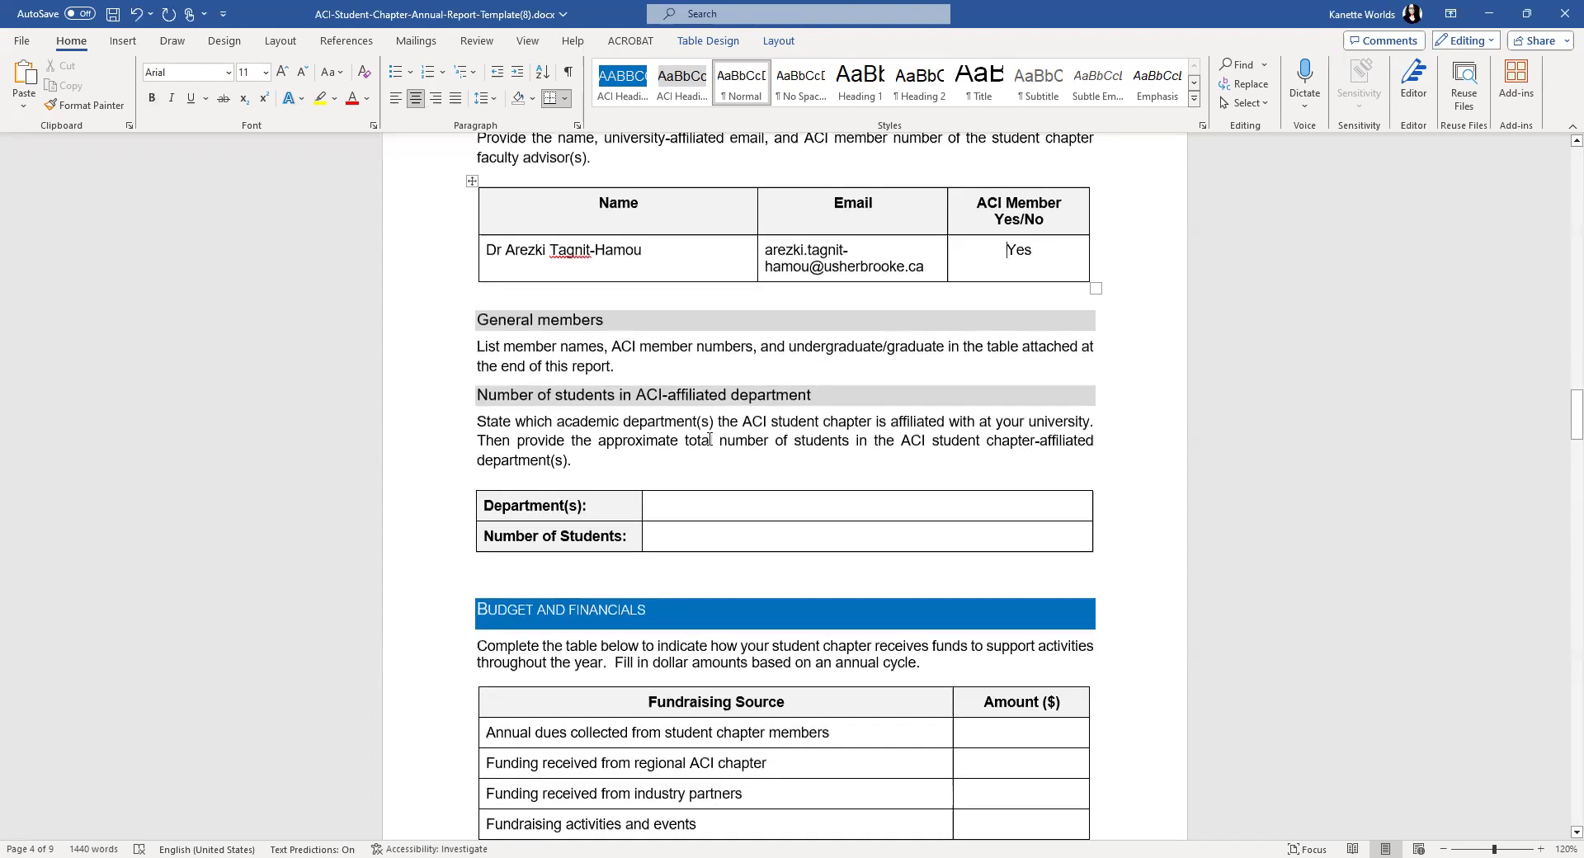
{"action": "scroll", "coordinate": [674, 406], "scroll_direction": "up", "scroll_amount": 1}
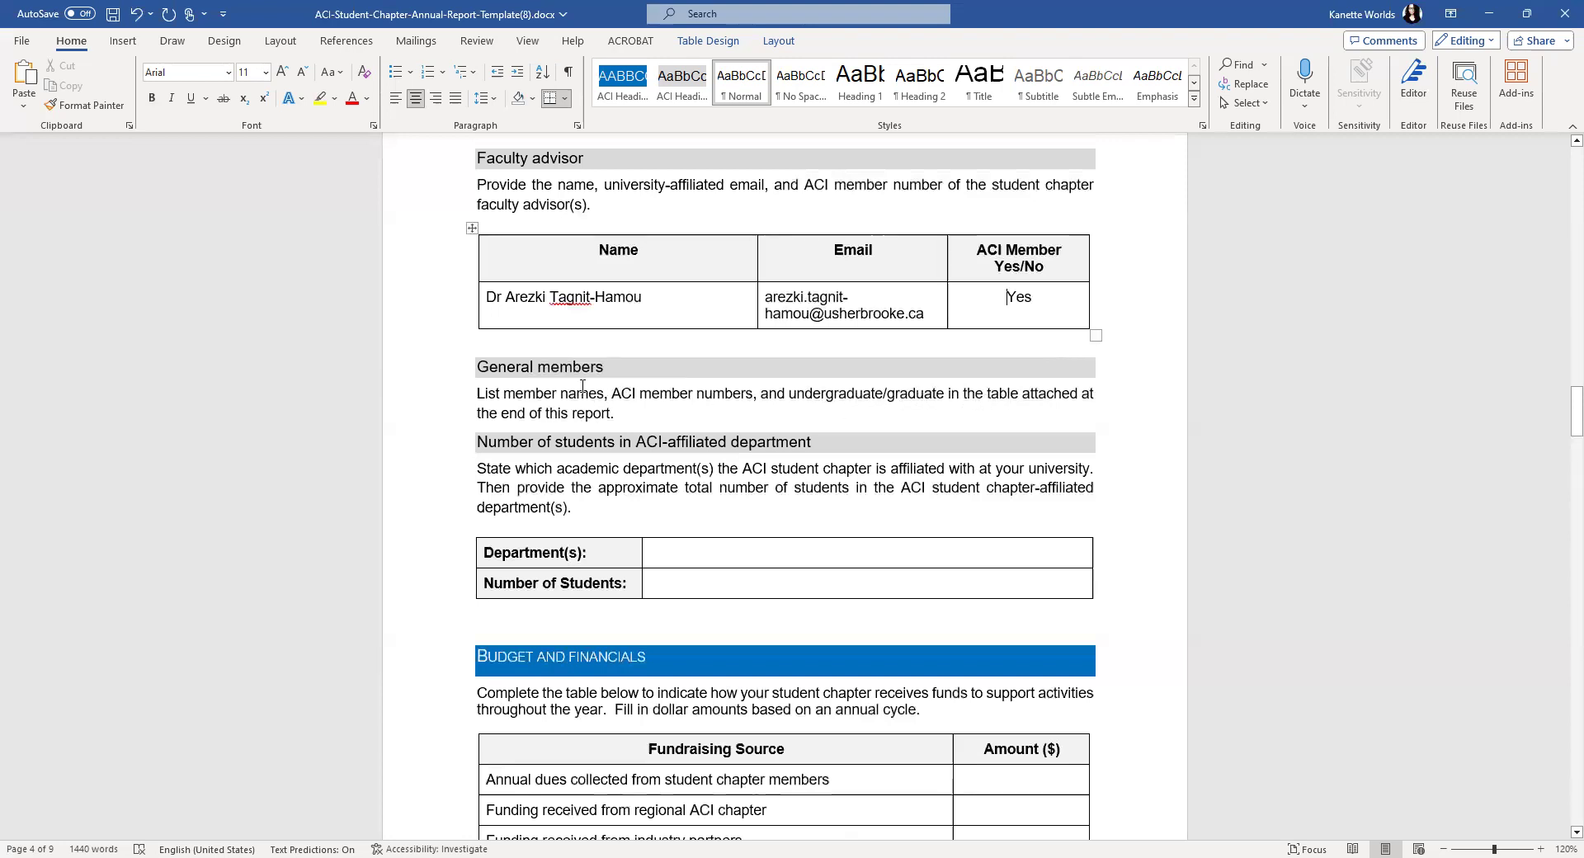
{"action": "scroll", "coordinate": [741, 409], "scroll_direction": "down", "scroll_amount": 10}
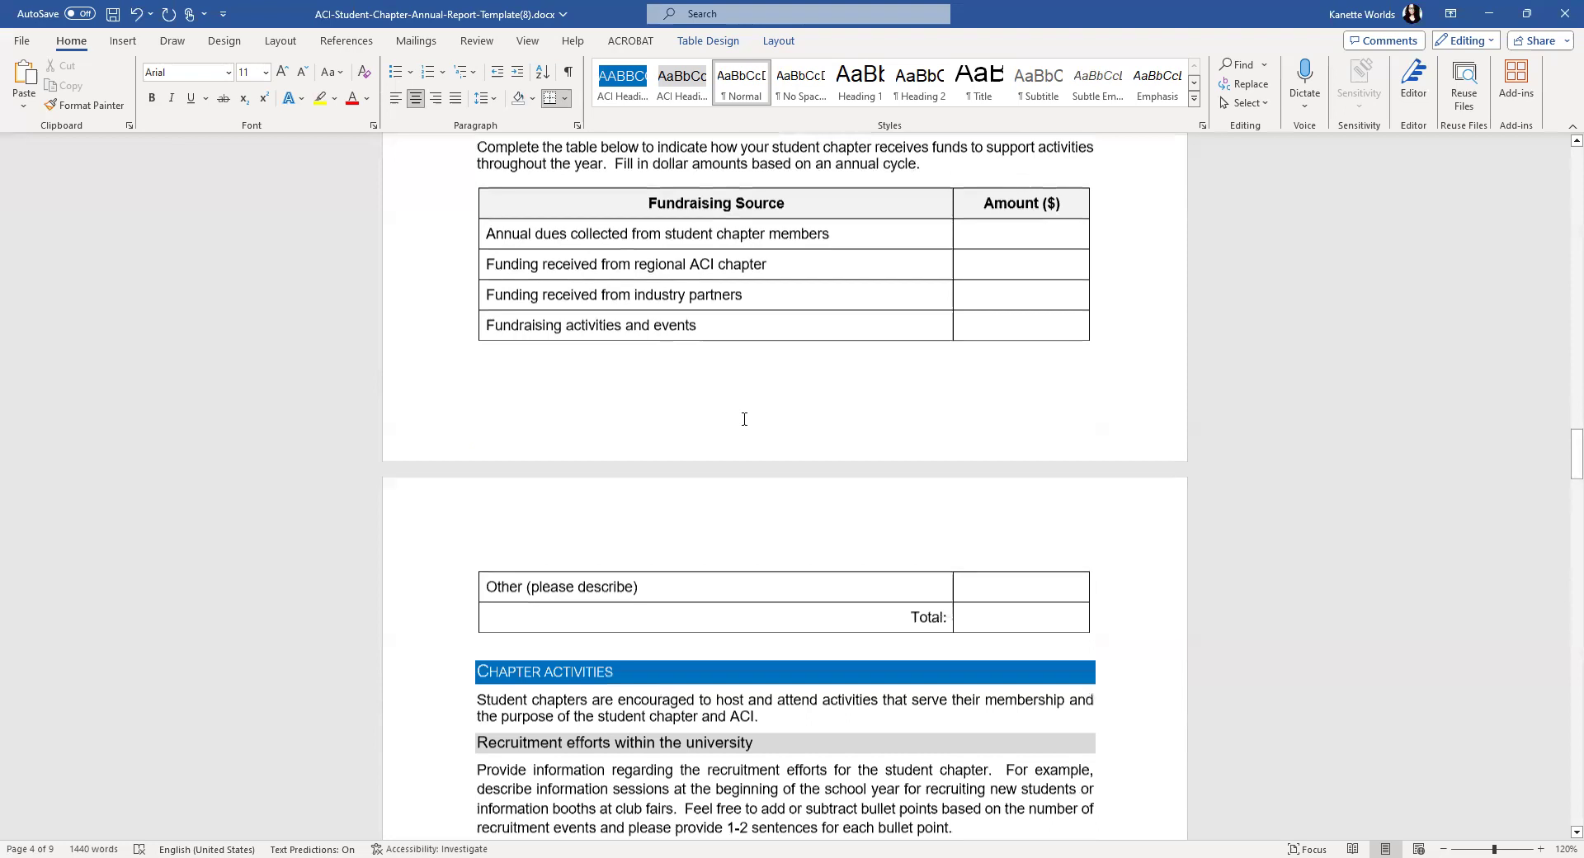
{"action": "scroll", "coordinate": [741, 464], "scroll_direction": "down", "scroll_amount": 20}
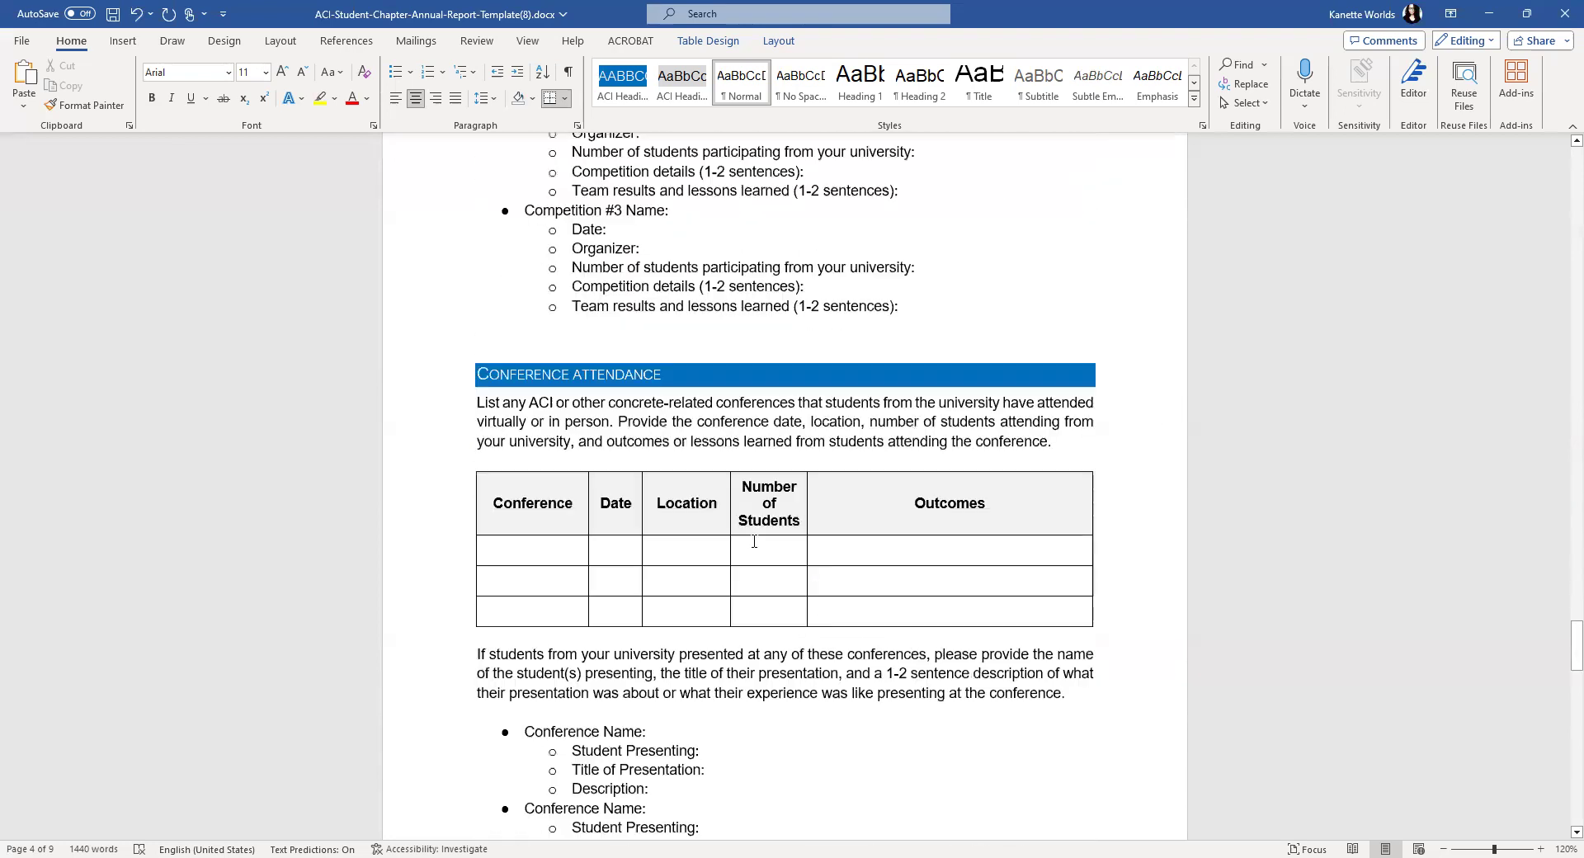
{"action": "scroll", "coordinate": [749, 547], "scroll_direction": "down", "scroll_amount": 12}
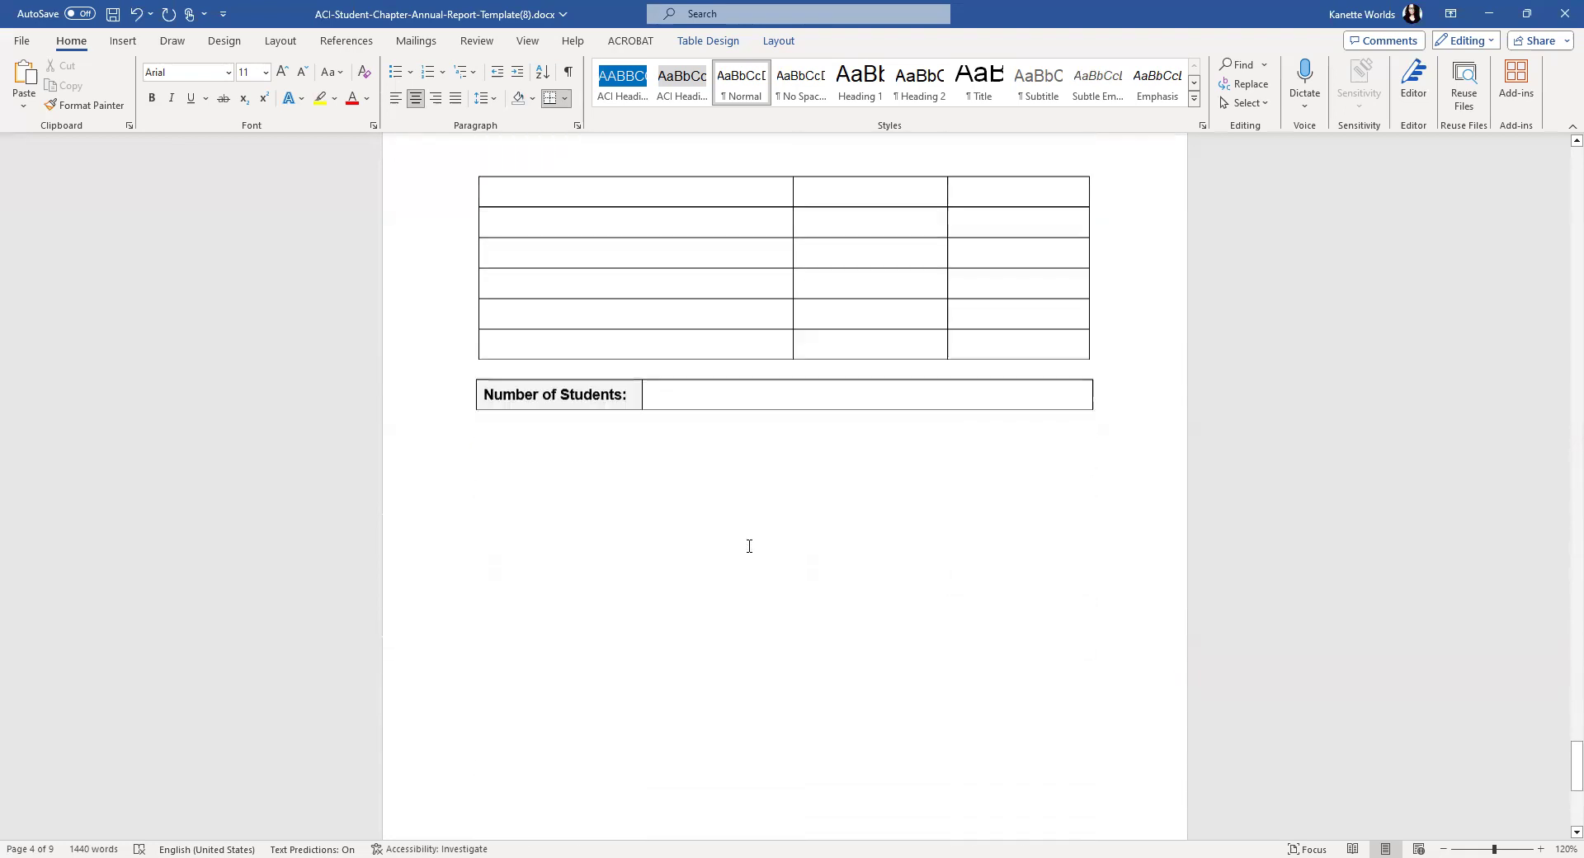
{"action": "scroll", "coordinate": [750, 547], "scroll_direction": "up", "scroll_amount": 12}
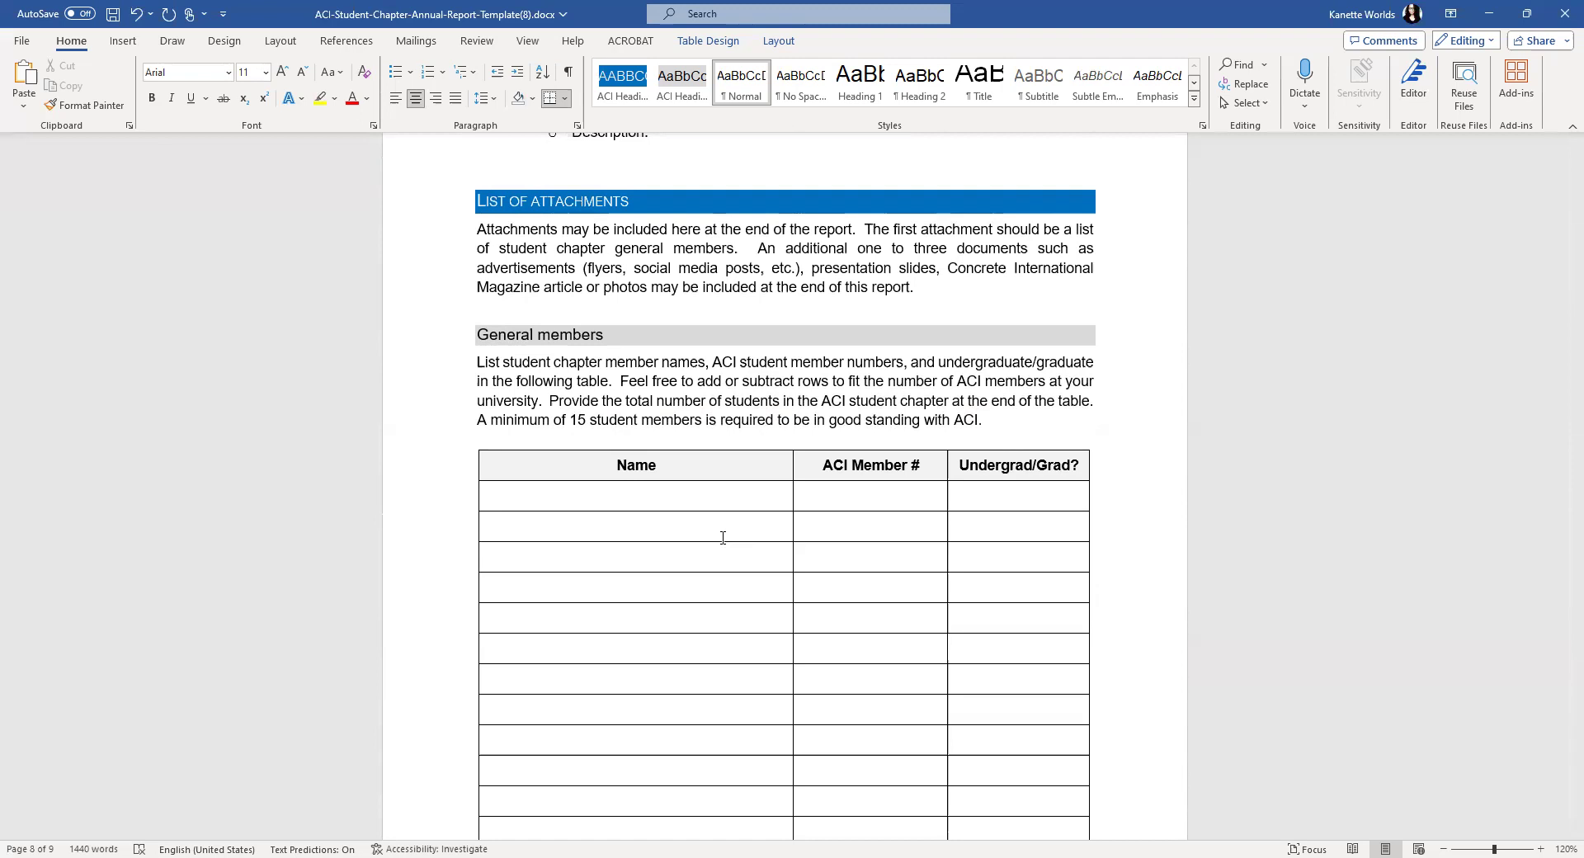
{"action": "left_click", "coordinate": [700, 497]}
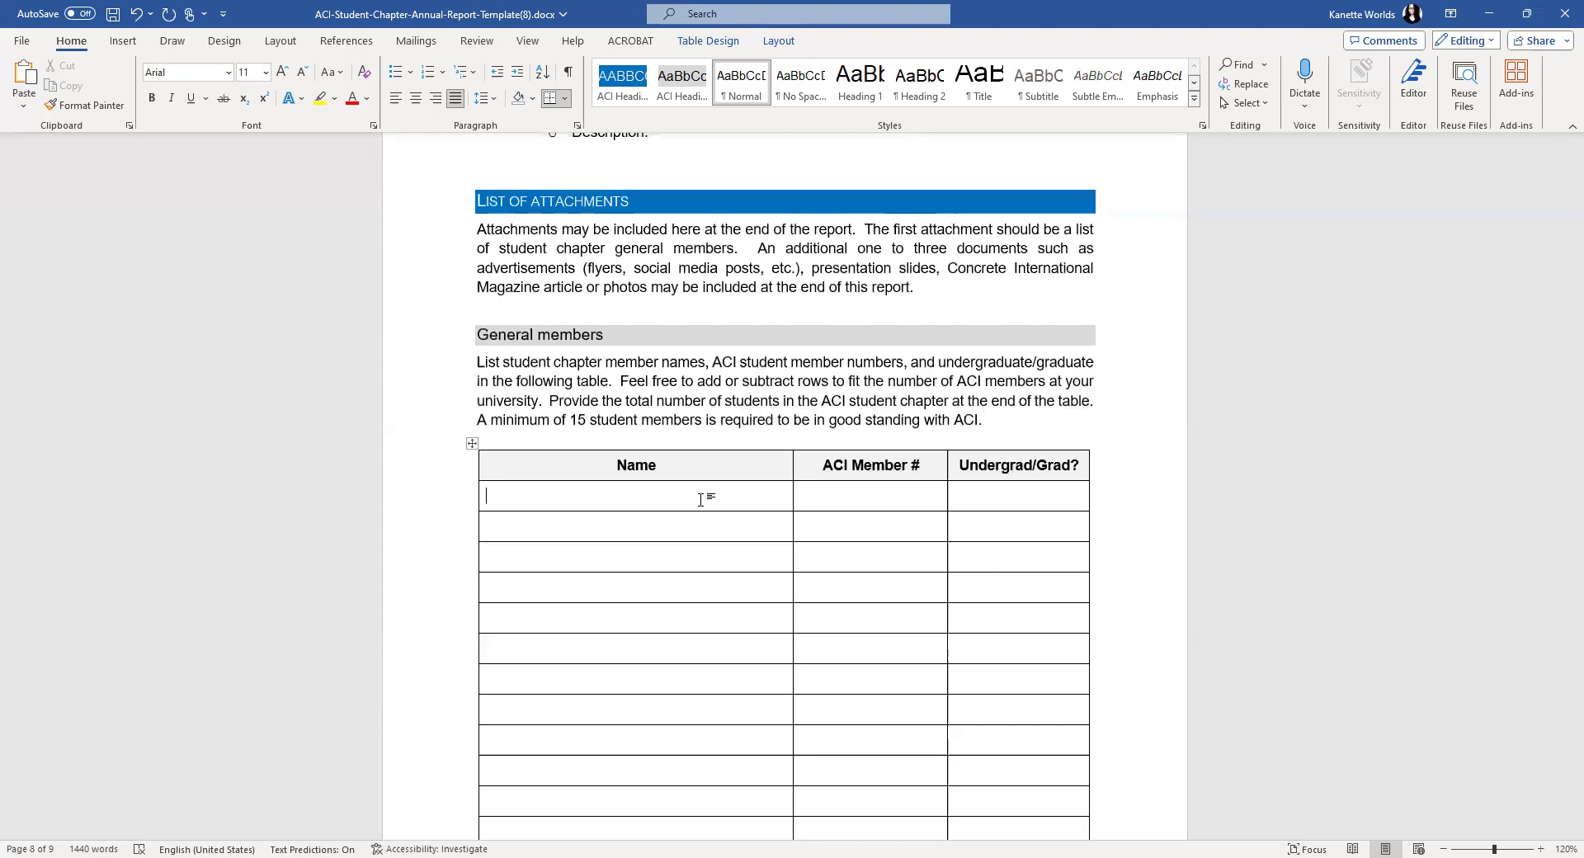
{"action": "key", "text": "Tab"}
{"action": "type", "text": "12345"}
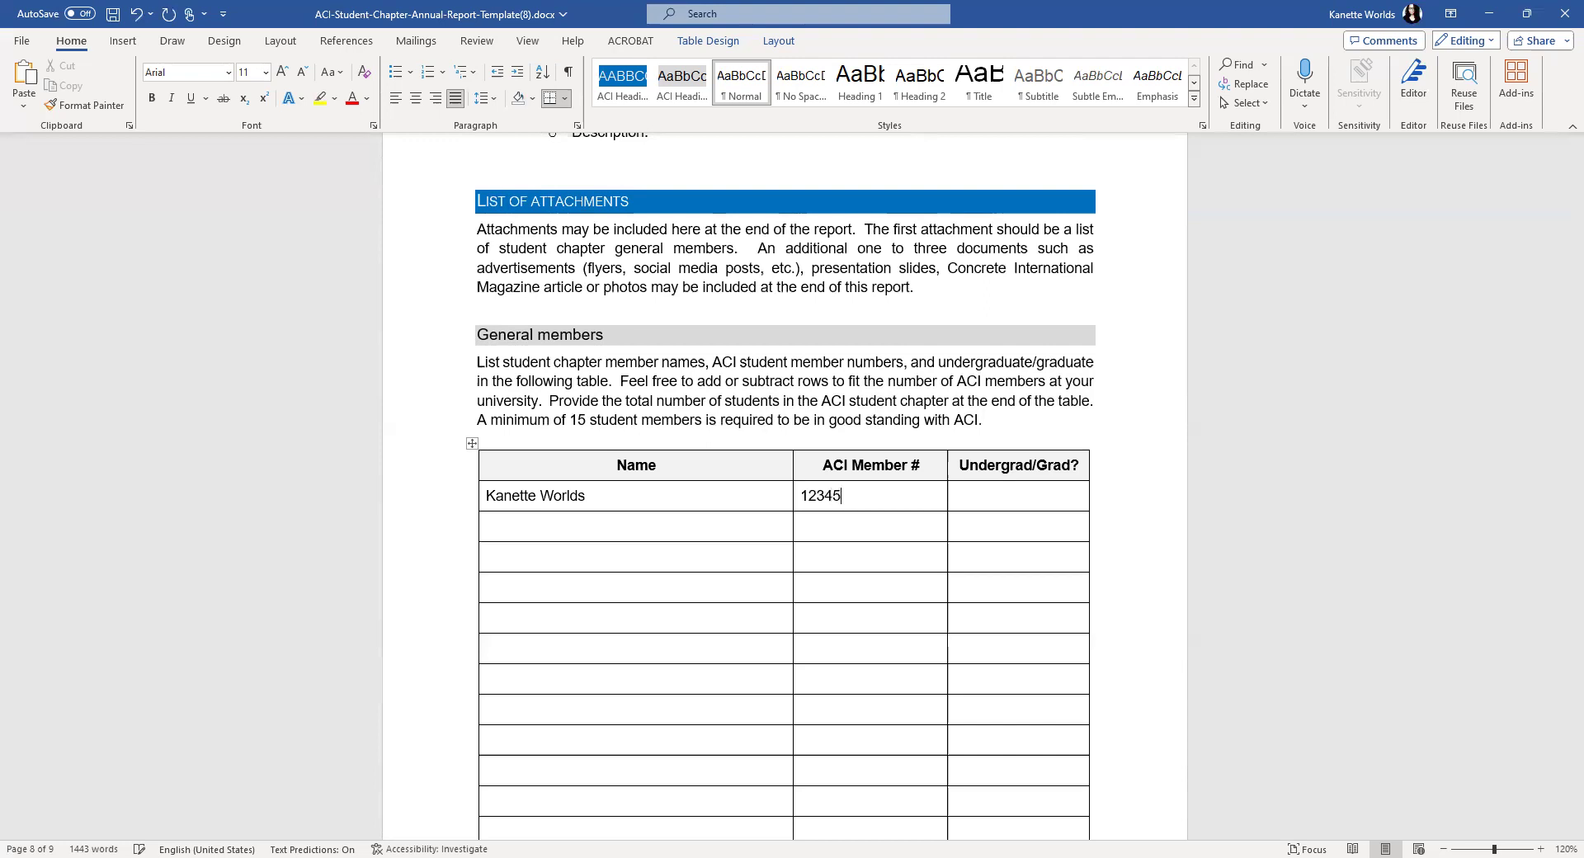
{"action": "type", "text": "6"}
{"action": "key", "text": "Tab"}
{"action": "type", "text": "Grad"}
{"action": "left_click", "coordinate": [987, 528]}
{"action": "type", "text": "Undergrad"}
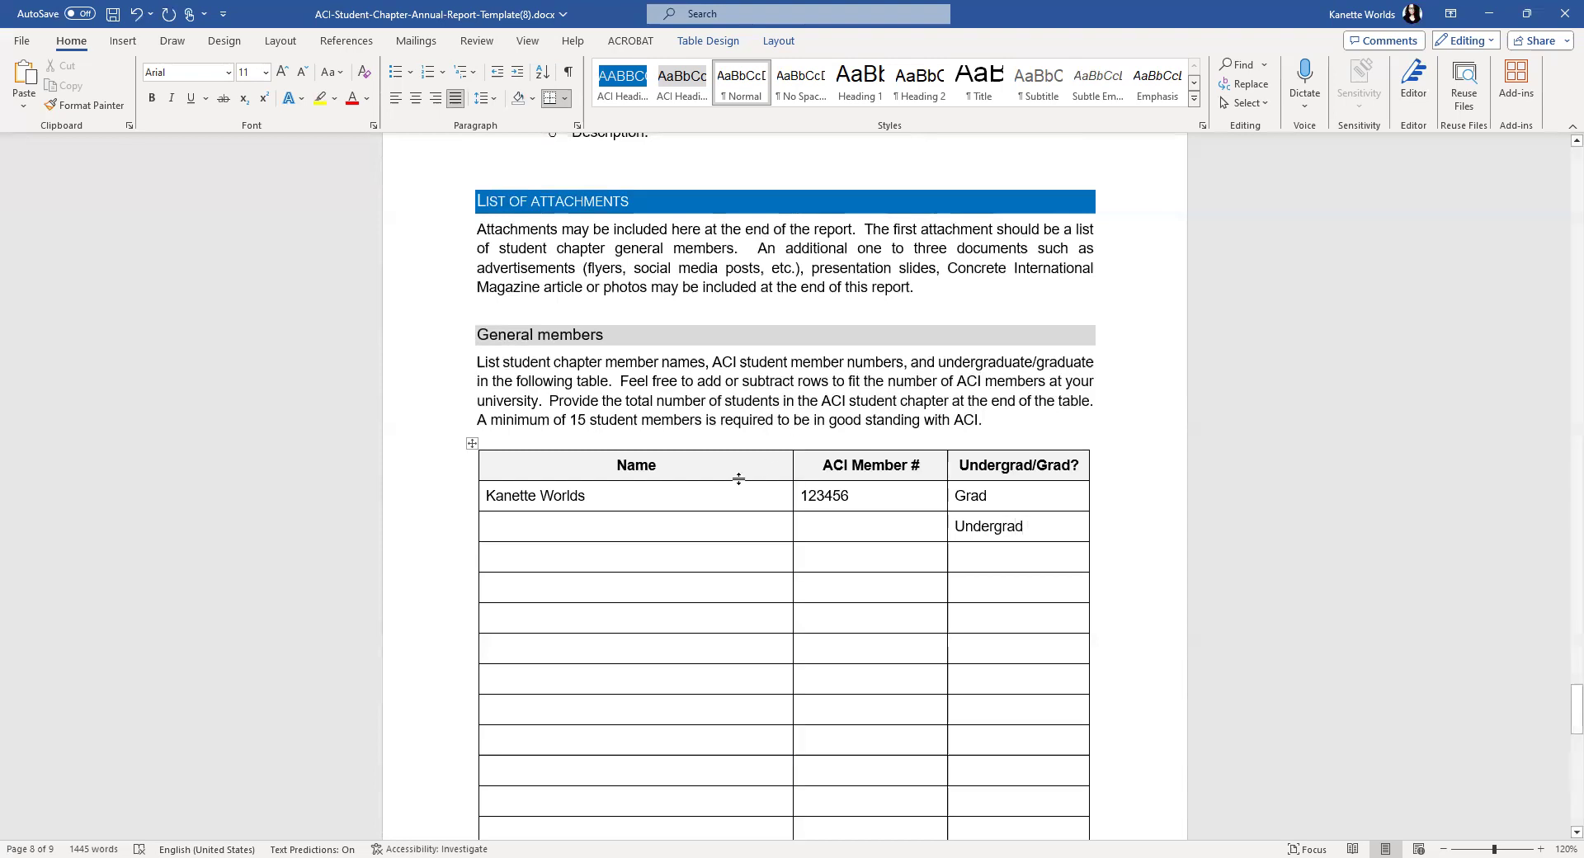
{"action": "scroll", "coordinate": [670, 501], "scroll_direction": "down", "scroll_amount": 3}
{"action": "scroll", "coordinate": [693, 510], "scroll_direction": "down", "scroll_amount": 8}
{"action": "scroll", "coordinate": [743, 557], "scroll_direction": "up", "scroll_amount": 11}
{"action": "scroll", "coordinate": [793, 558], "scroll_direction": "up", "scroll_amount": 4}
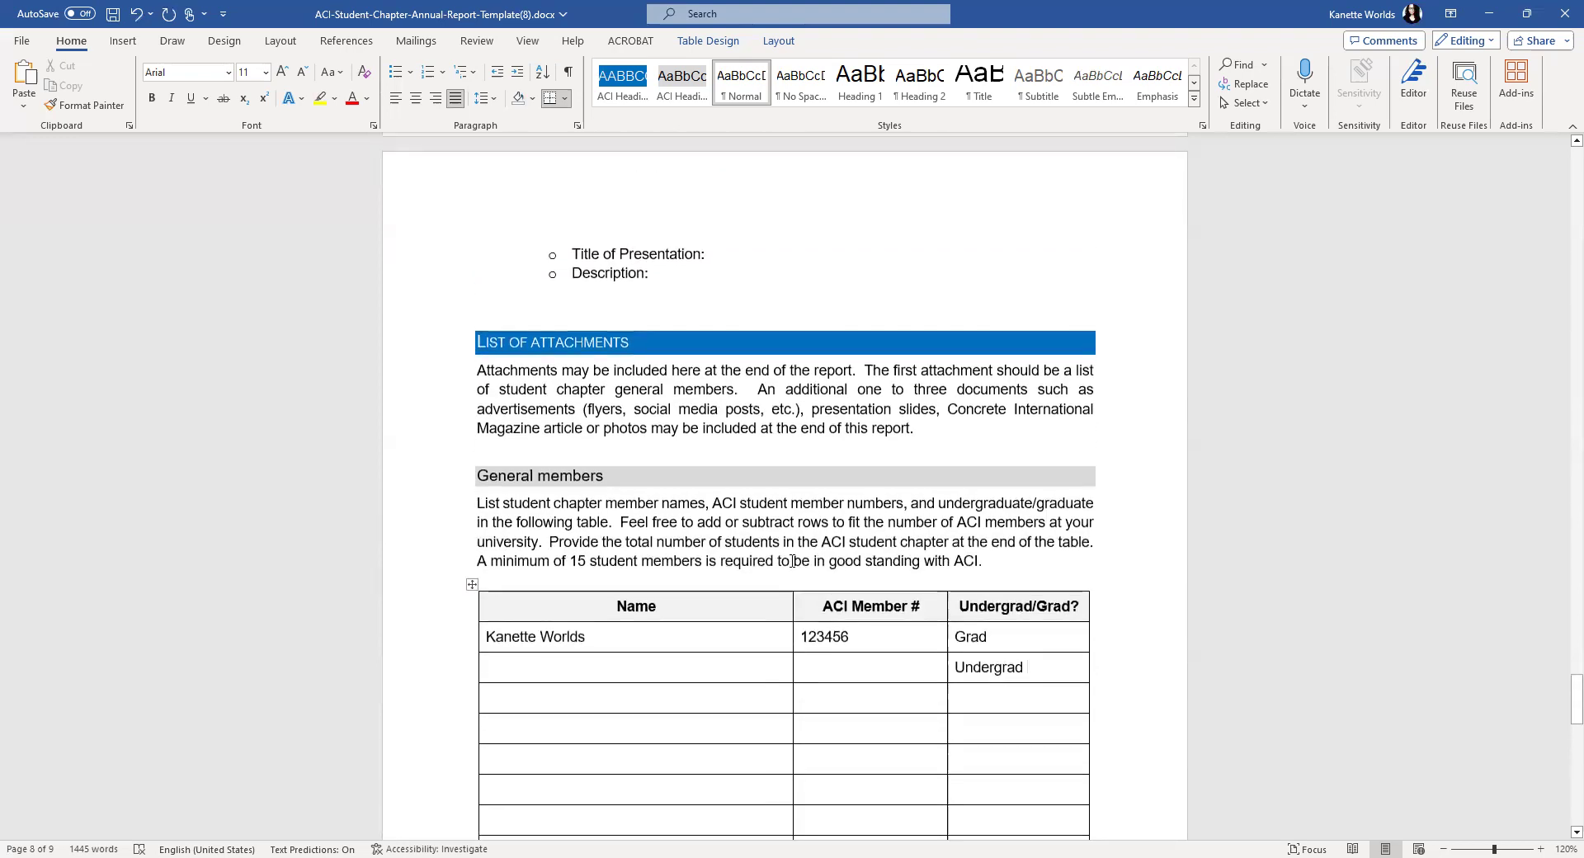
{"action": "scroll", "coordinate": [867, 572], "scroll_direction": "down", "scroll_amount": 5}
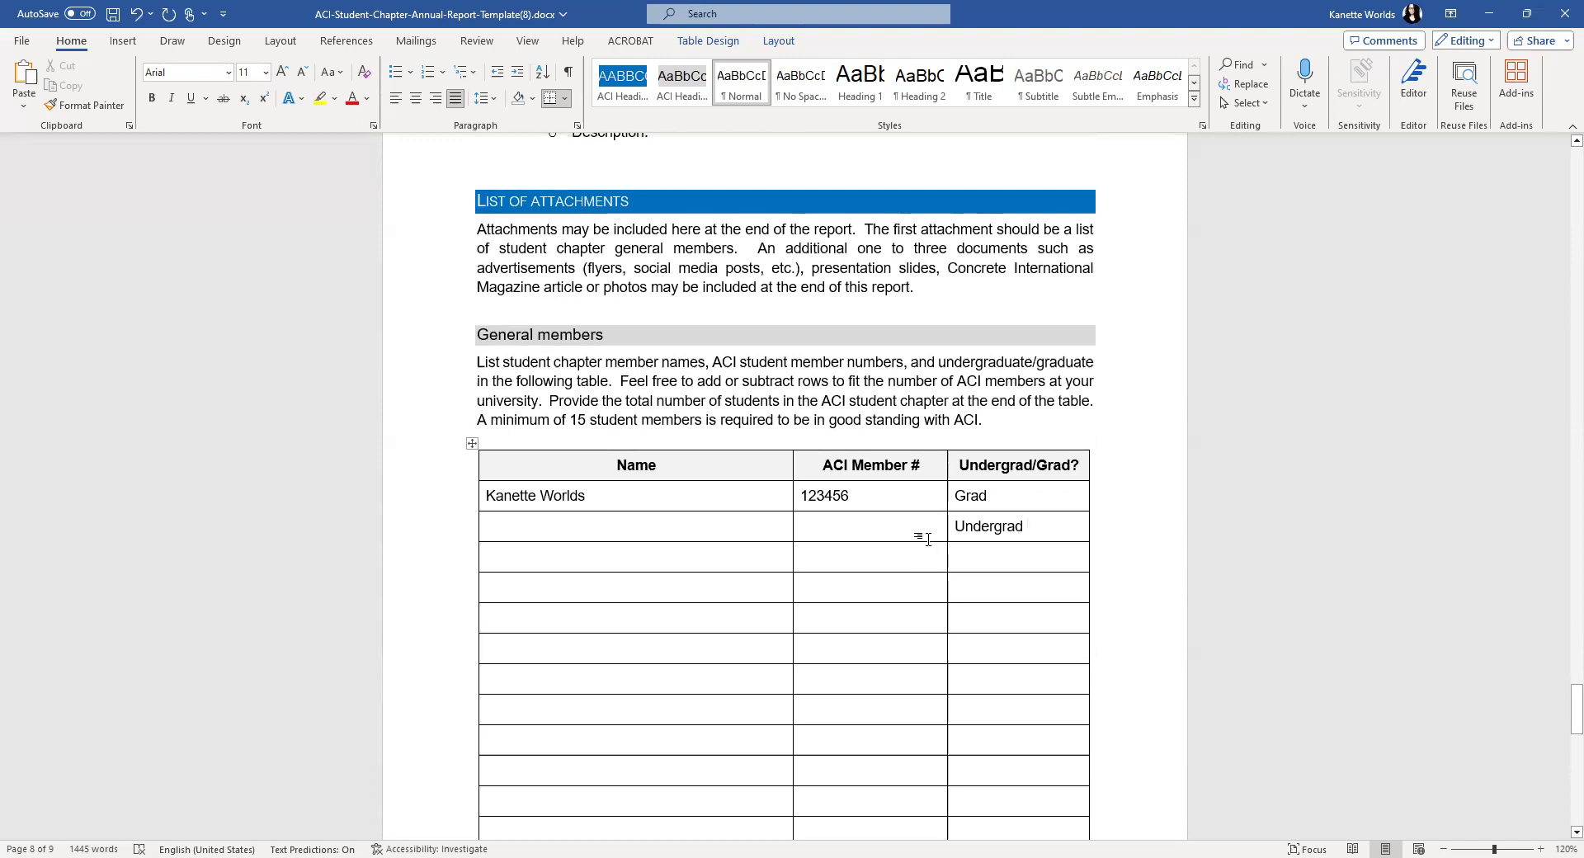
{"action": "left_click", "coordinate": [1079, 465]}
{"action": "right_click", "coordinate": [1080, 465]}
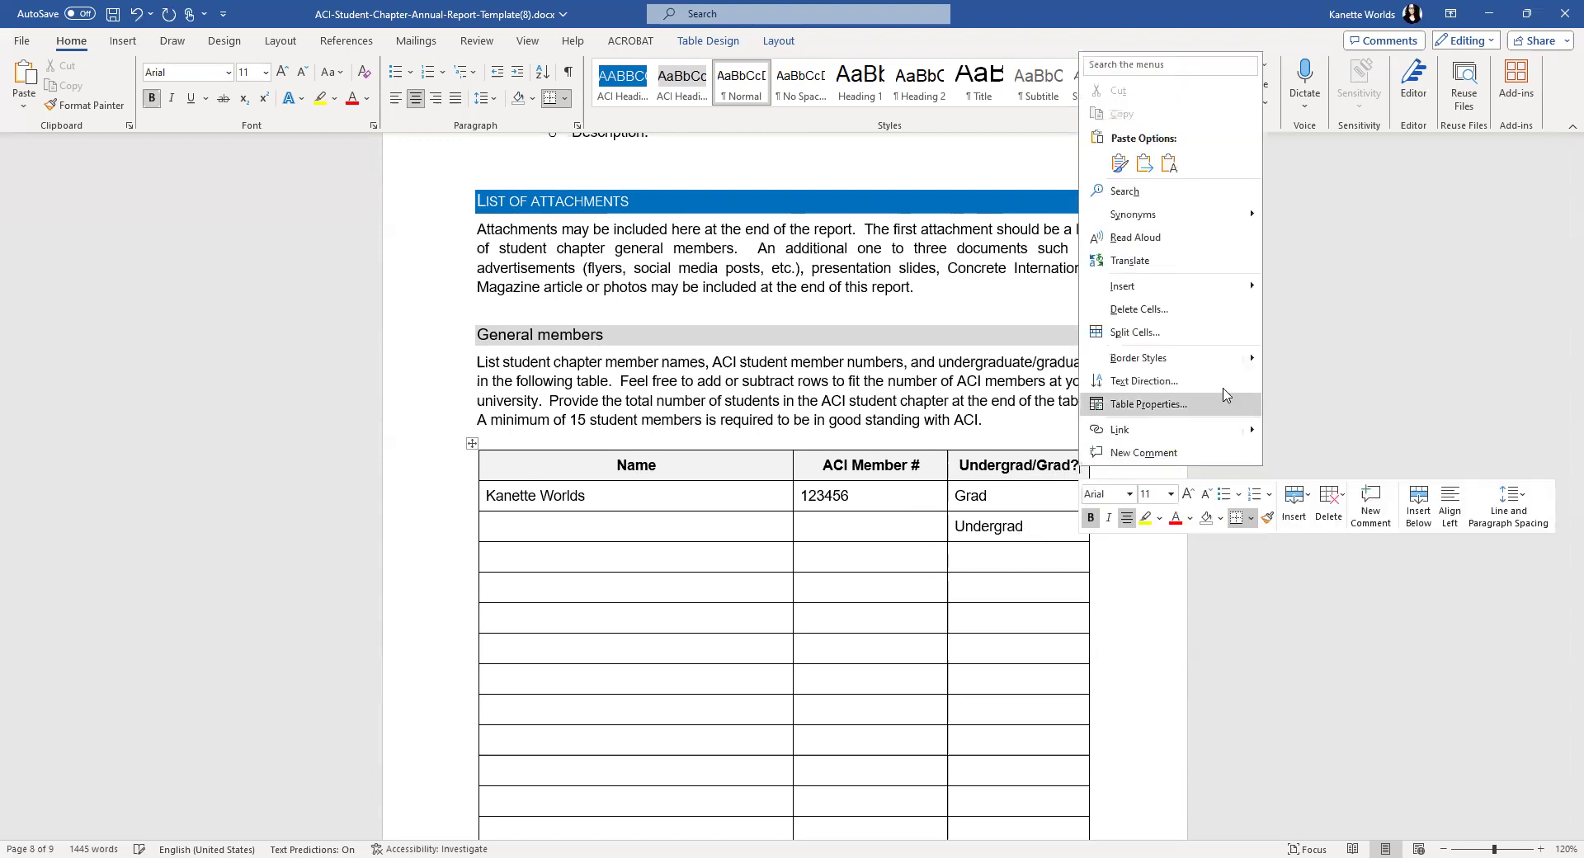
{"action": "left_click", "coordinate": [971, 588]}
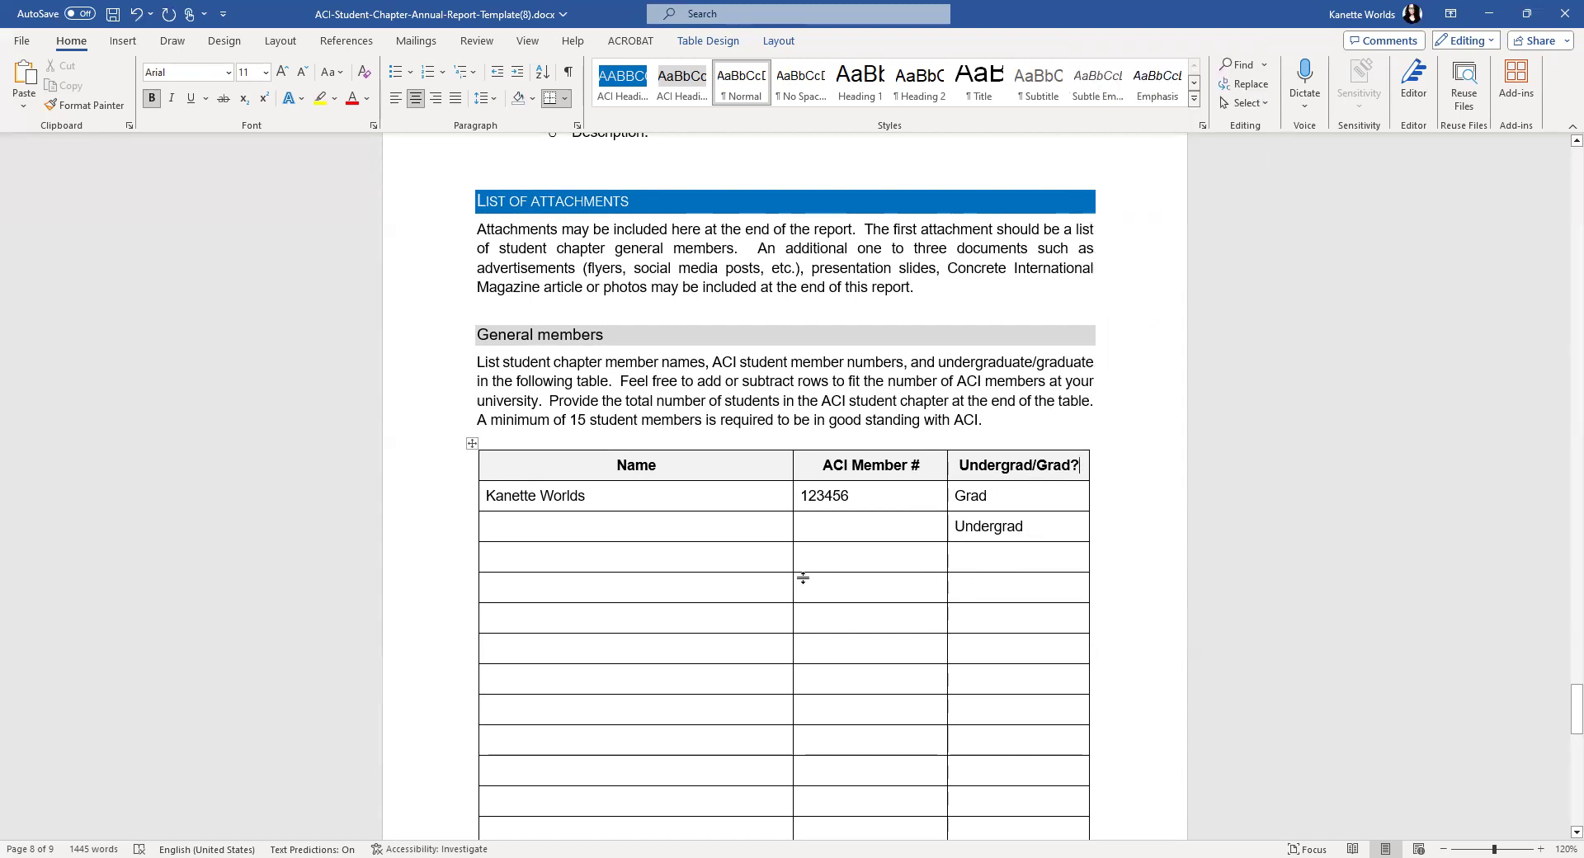
- Enter Civil Engineering as the department and 120 as the number of students
{"action": "scroll", "coordinate": [807, 540], "scroll_direction": "up", "scroll_amount": 5}
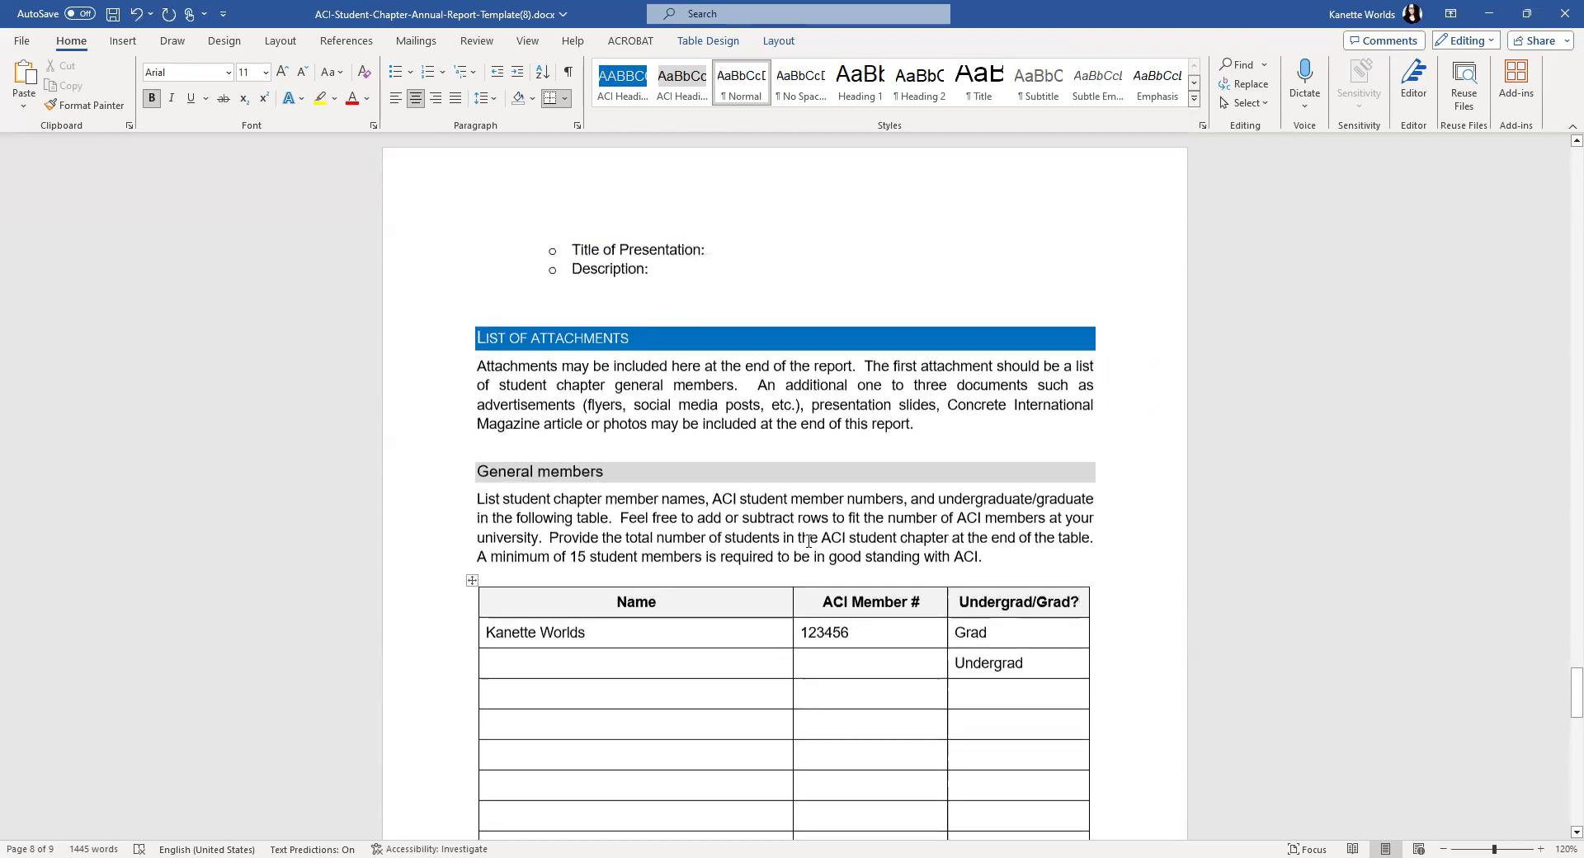
{"action": "scroll", "coordinate": [807, 541], "scroll_direction": "up", "scroll_amount": 15}
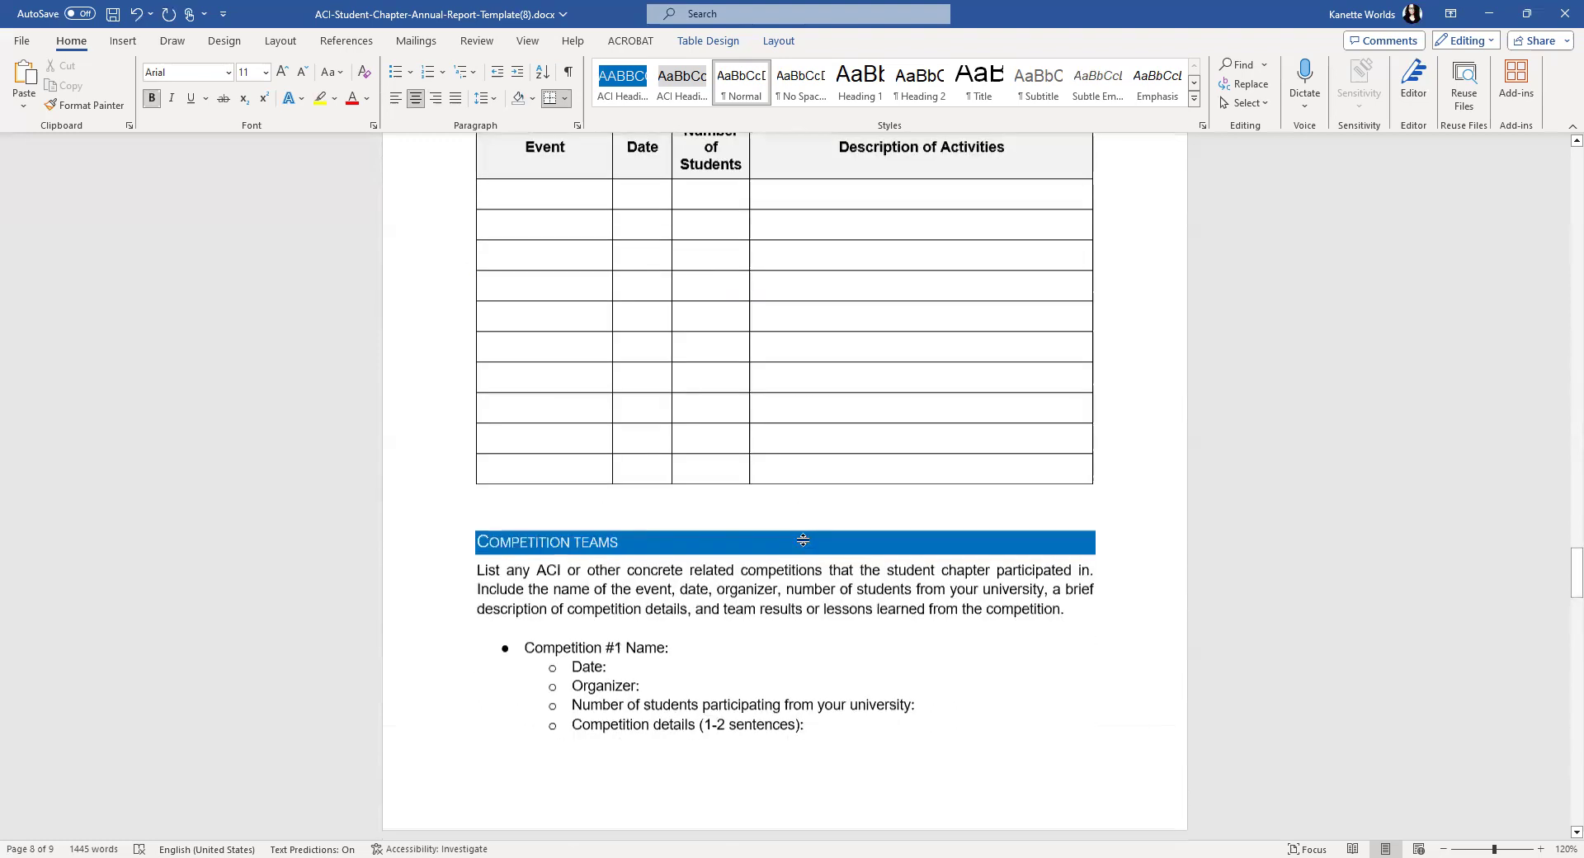
{"action": "scroll", "coordinate": [806, 540], "scroll_direction": "up", "scroll_amount": 15}
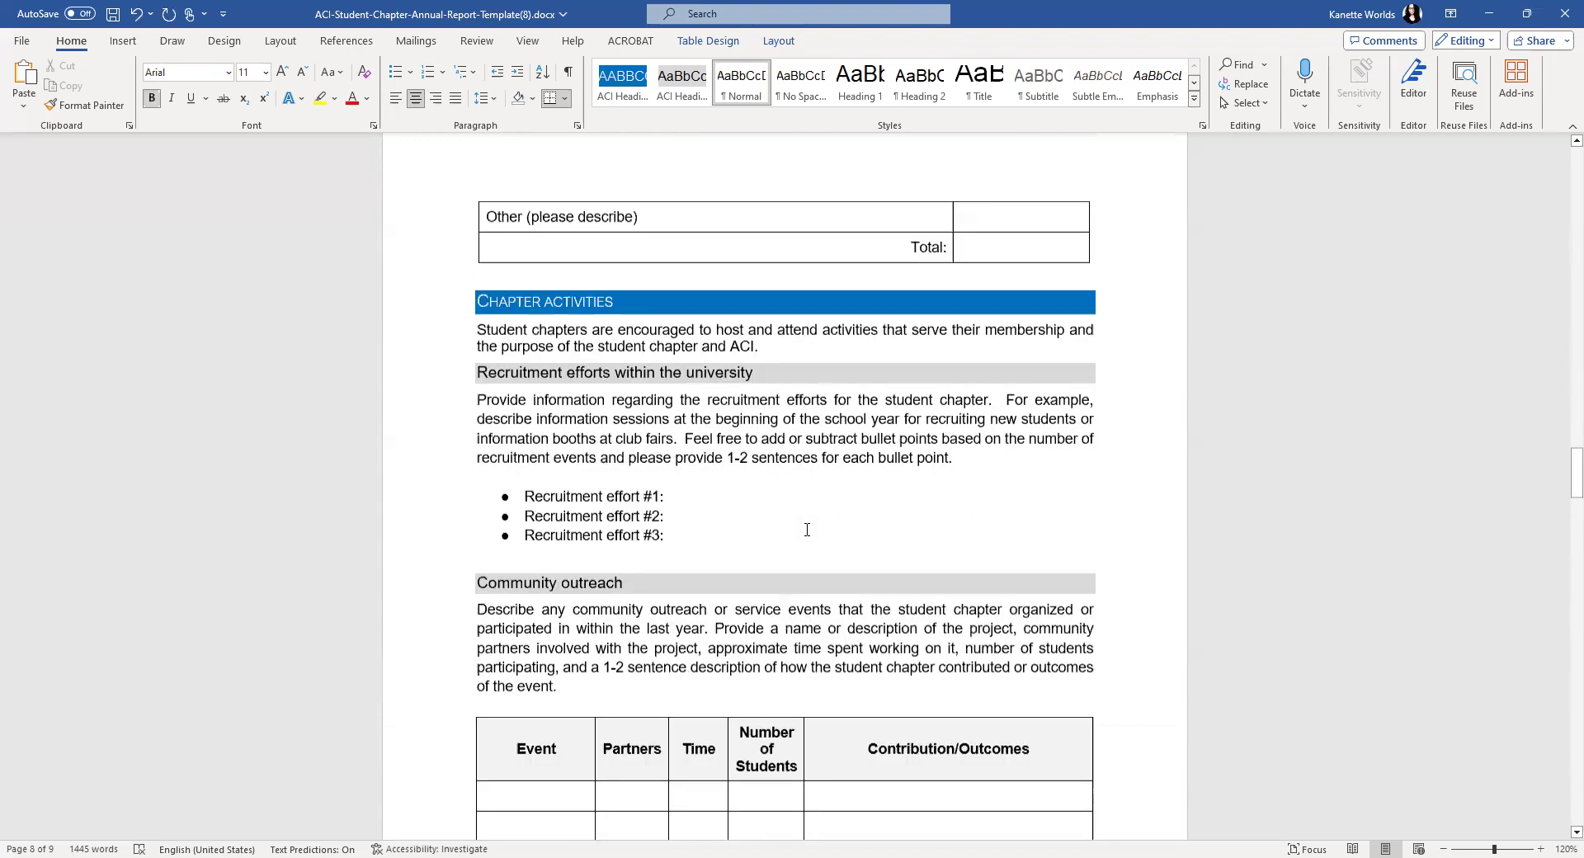
{"action": "scroll", "coordinate": [807, 530], "scroll_direction": "up", "scroll_amount": 15}
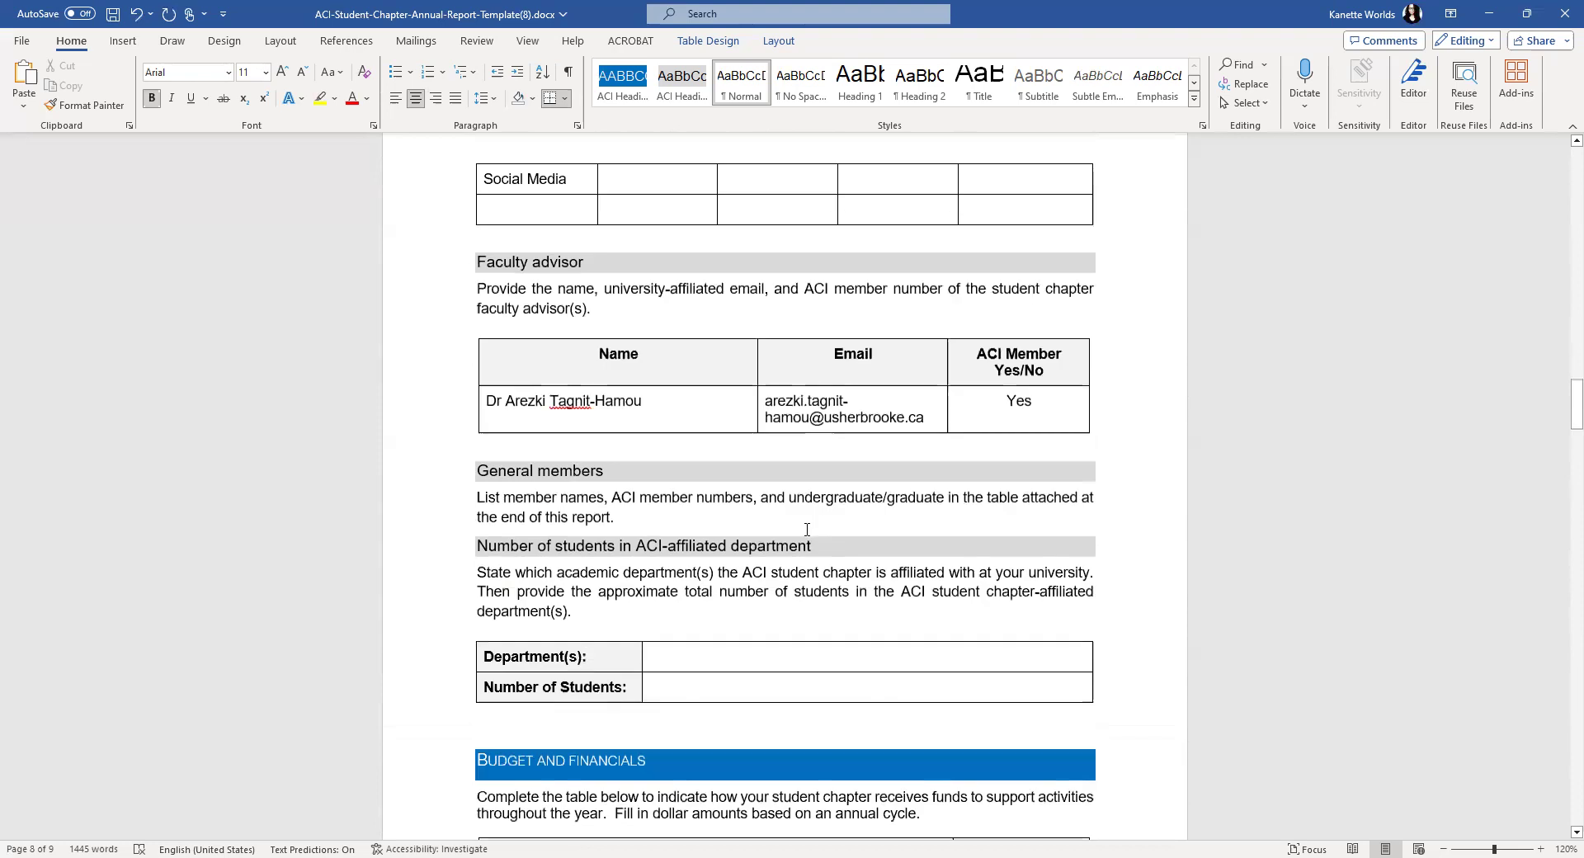
{"action": "scroll", "coordinate": [791, 533], "scroll_direction": "down", "scroll_amount": 2}
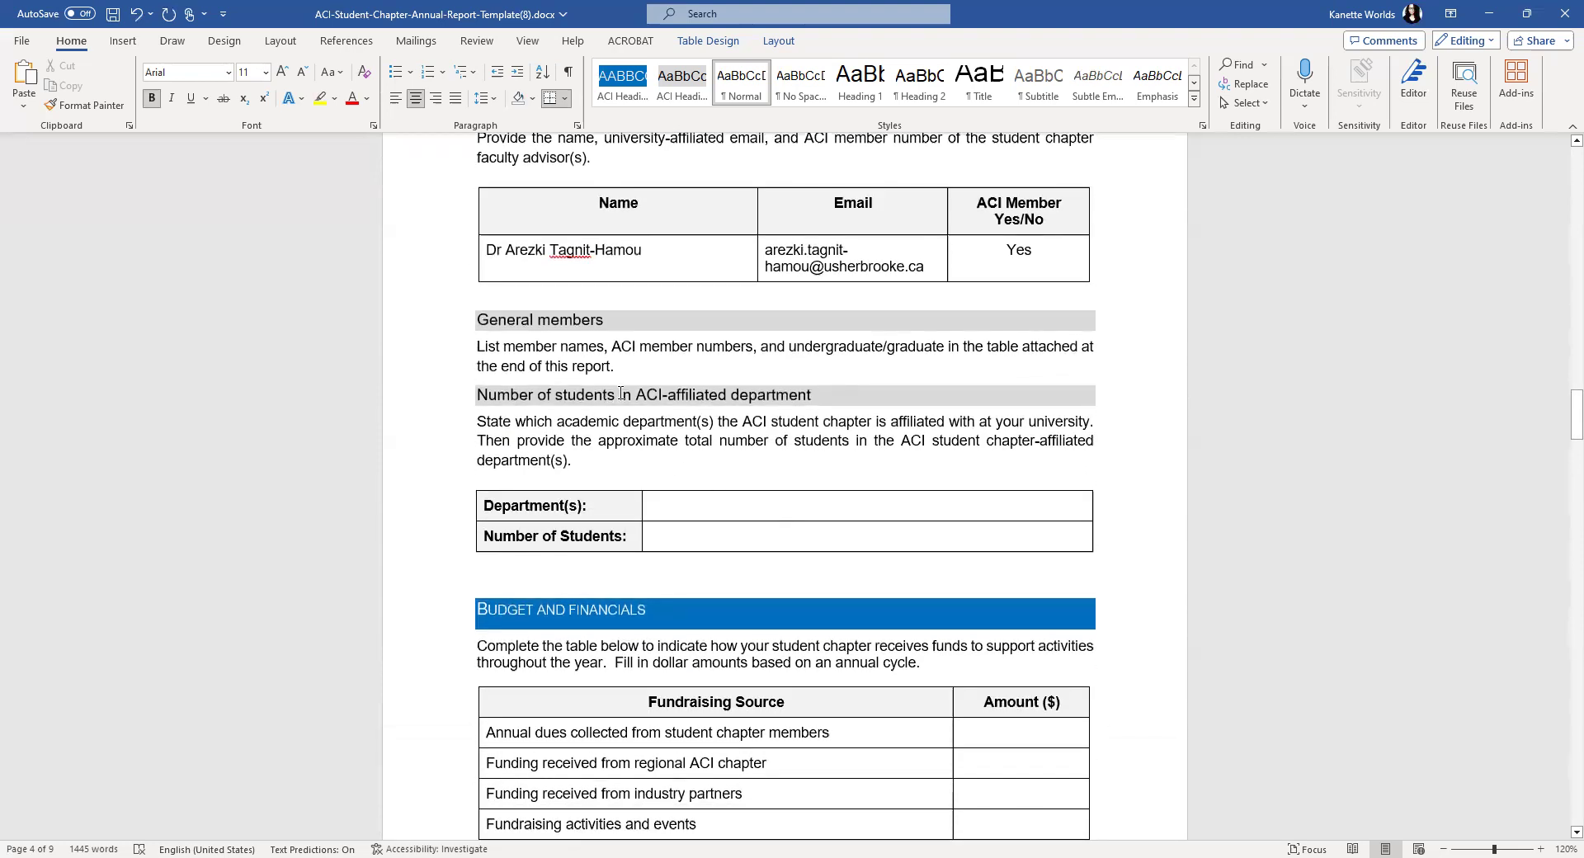
{"action": "left_click", "coordinate": [690, 504]}
{"action": "type", "text": "Civ"}
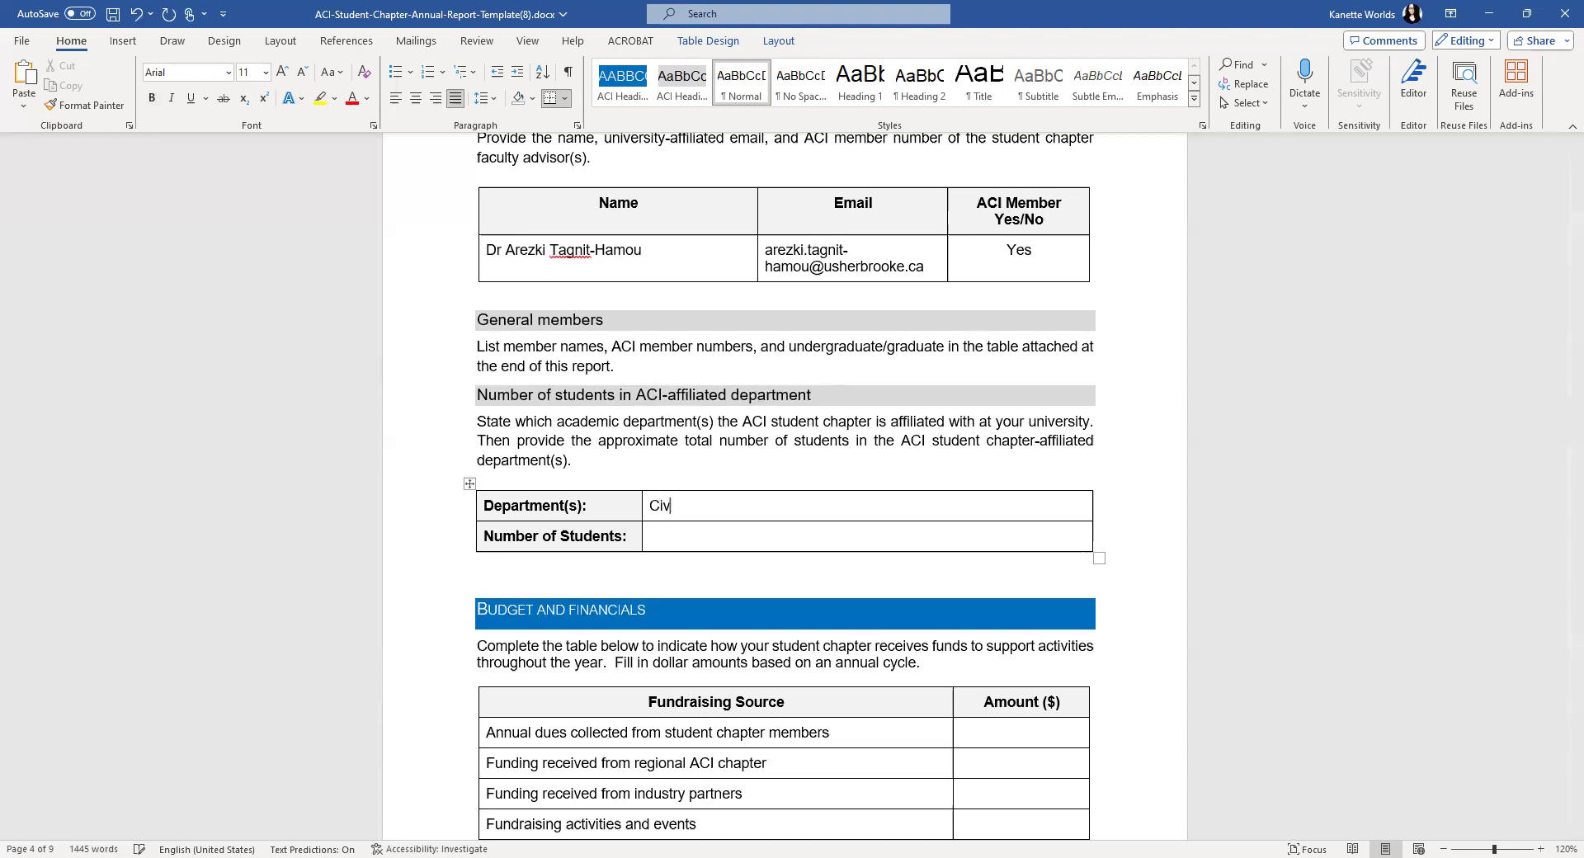
{"action": "type", "text": "il Engineering"}
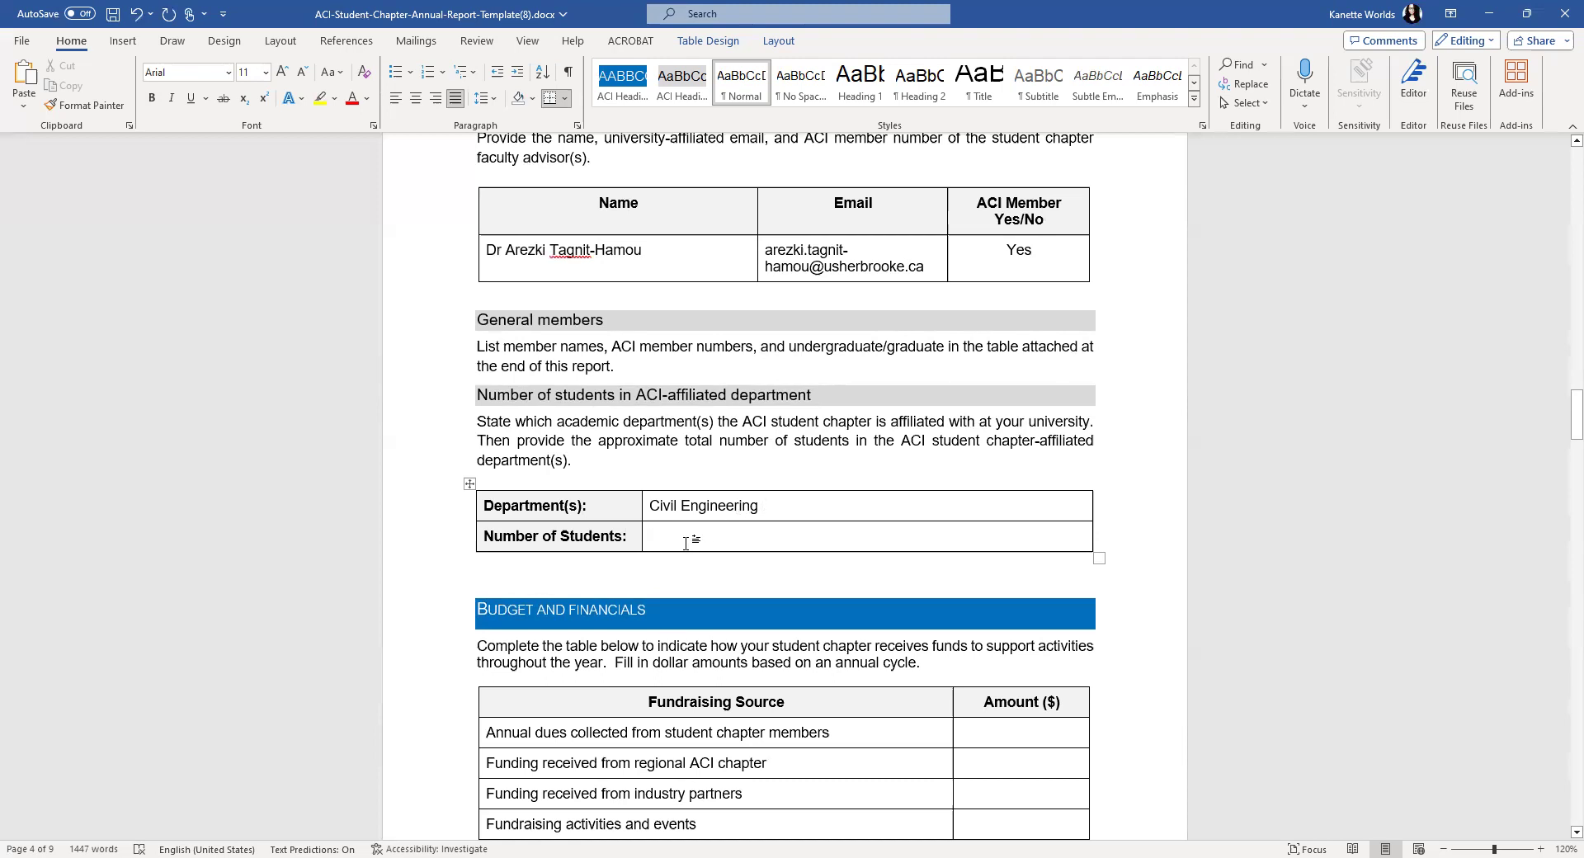
{"action": "type", "text": "120"}
- Replace the department name with Concrete Industry Management
{"action": "scroll", "coordinate": [858, 549], "scroll_direction": "down", "scroll_amount": 2}
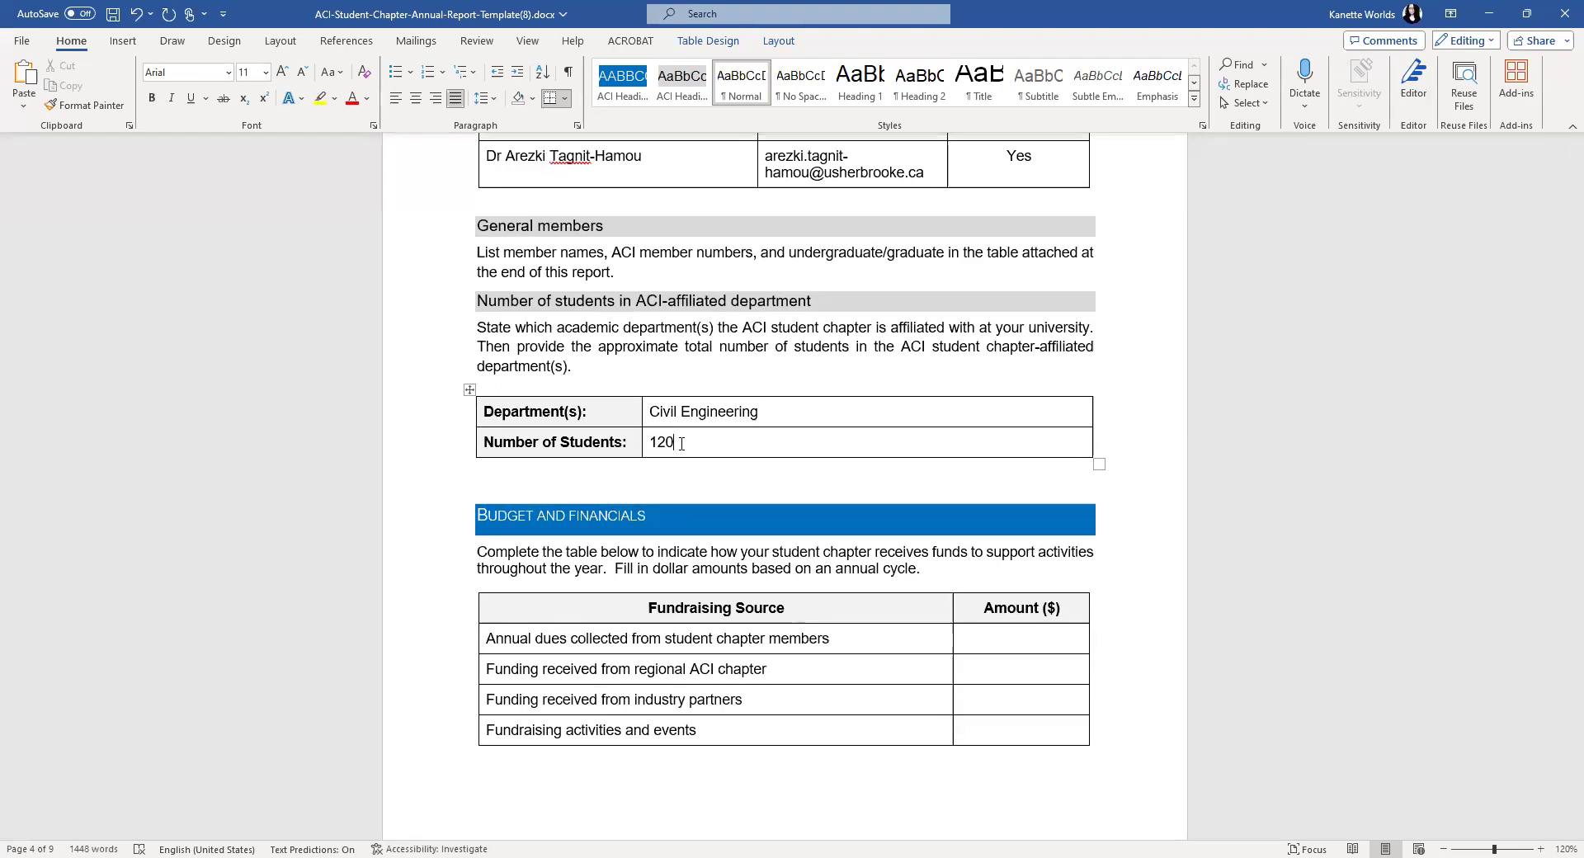
{"action": "left_click_drag", "start_coordinate": [763, 411], "coordinate": [654, 410]}
{"action": "type", "text": "C"}
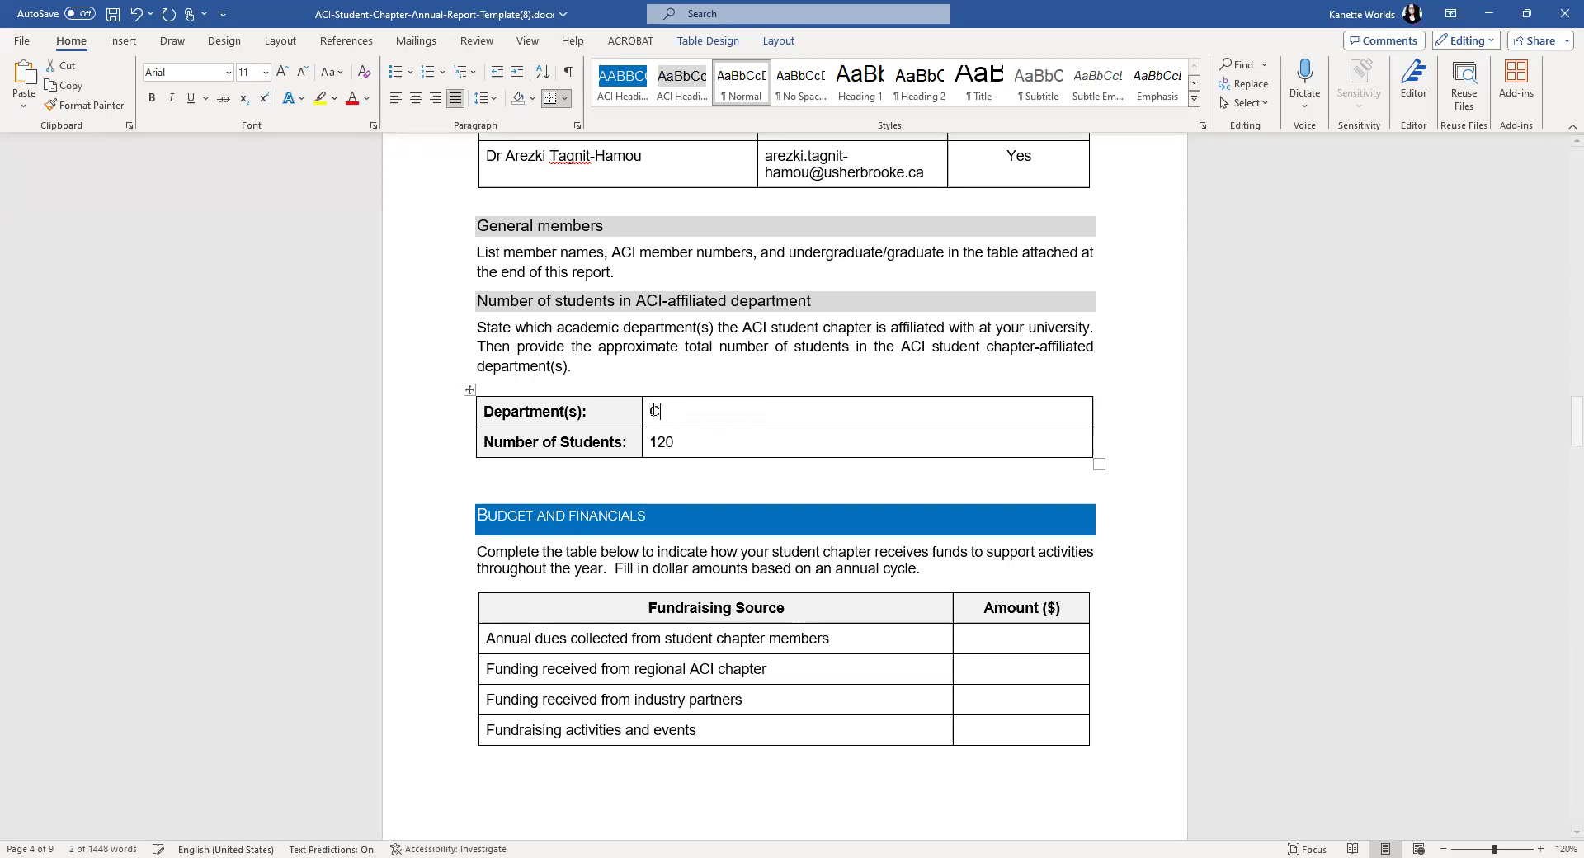
{"action": "type", "text": "onstruction "}
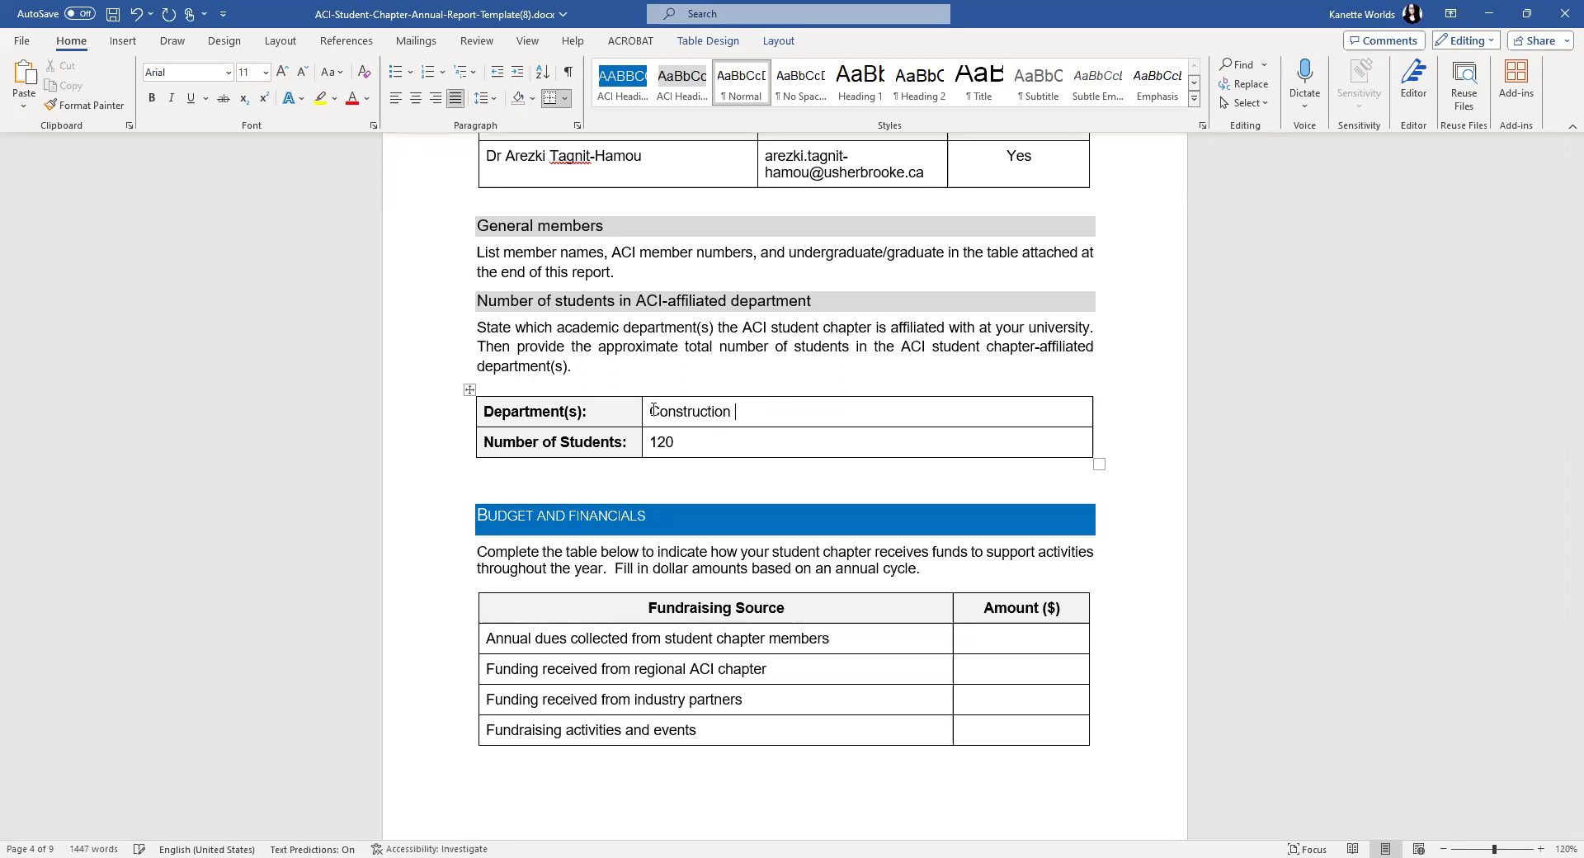
{"action": "type", "text": "Management"}
{"action": "key", "text": "BackSpace"}
{"action": "key", "text": "BackSpace"}
{"action": "key", "text": "BackSpace"}
{"action": "key", "text": "BackSpace"}
{"action": "key", "text": "BackSpace"}
{"action": "key", "text": "BackSpace"}
{"action": "key", "text": "BackSpace"}
{"action": "key", "text": "BackSpace"}
{"action": "key", "text": "BackSpace"}
{"action": "key", "text": "BackSpace"}
{"action": "key", "text": "BackSpace"}
{"action": "key", "text": "BackSpace"}
{"action": "key", "text": "BackSpace"}
{"action": "key", "text": "BackSpace"}
{"action": "key", "text": "BackSpace"}
{"action": "key", "text": "BackSpace"}
{"action": "key", "text": "BackSpace"}
{"action": "key", "text": "BackSpace"}
{"action": "key", "text": "BackSpace"}
{"action": "key", "text": "BackSpace"}
{"action": "key", "text": "BackSpace"}
{"action": "type", "text": "ncrete INdu"}
{"action": "key", "text": "BackSpace"}
{"action": "key", "text": "BackSpace"}
{"action": "key", "text": "BackSpace"}
{"action": "type", "text": "ndustry"}
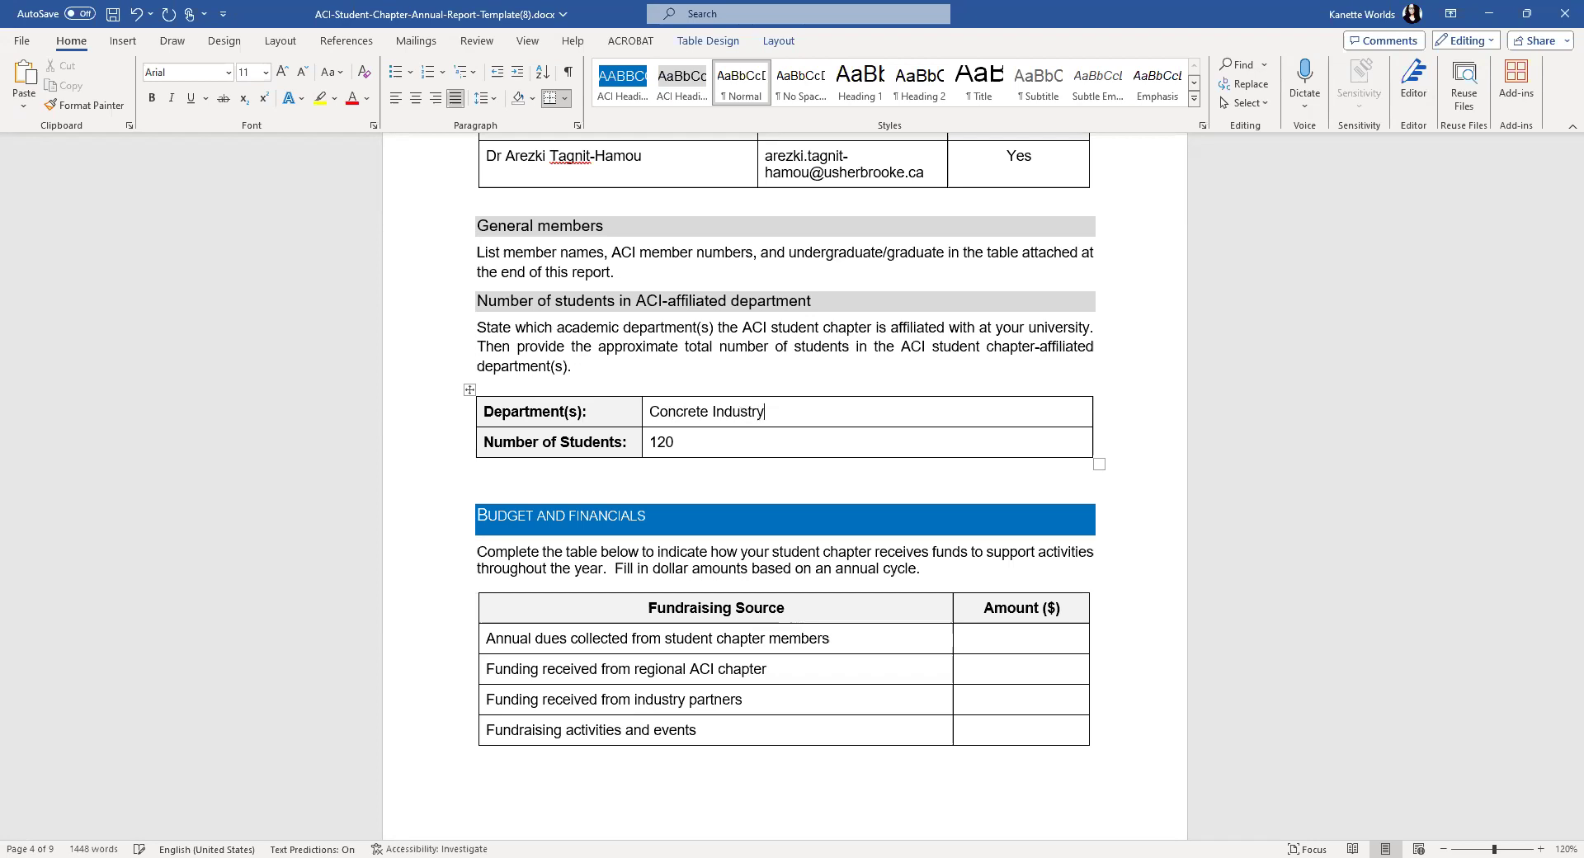
{"action": "type", "text": " Management"}
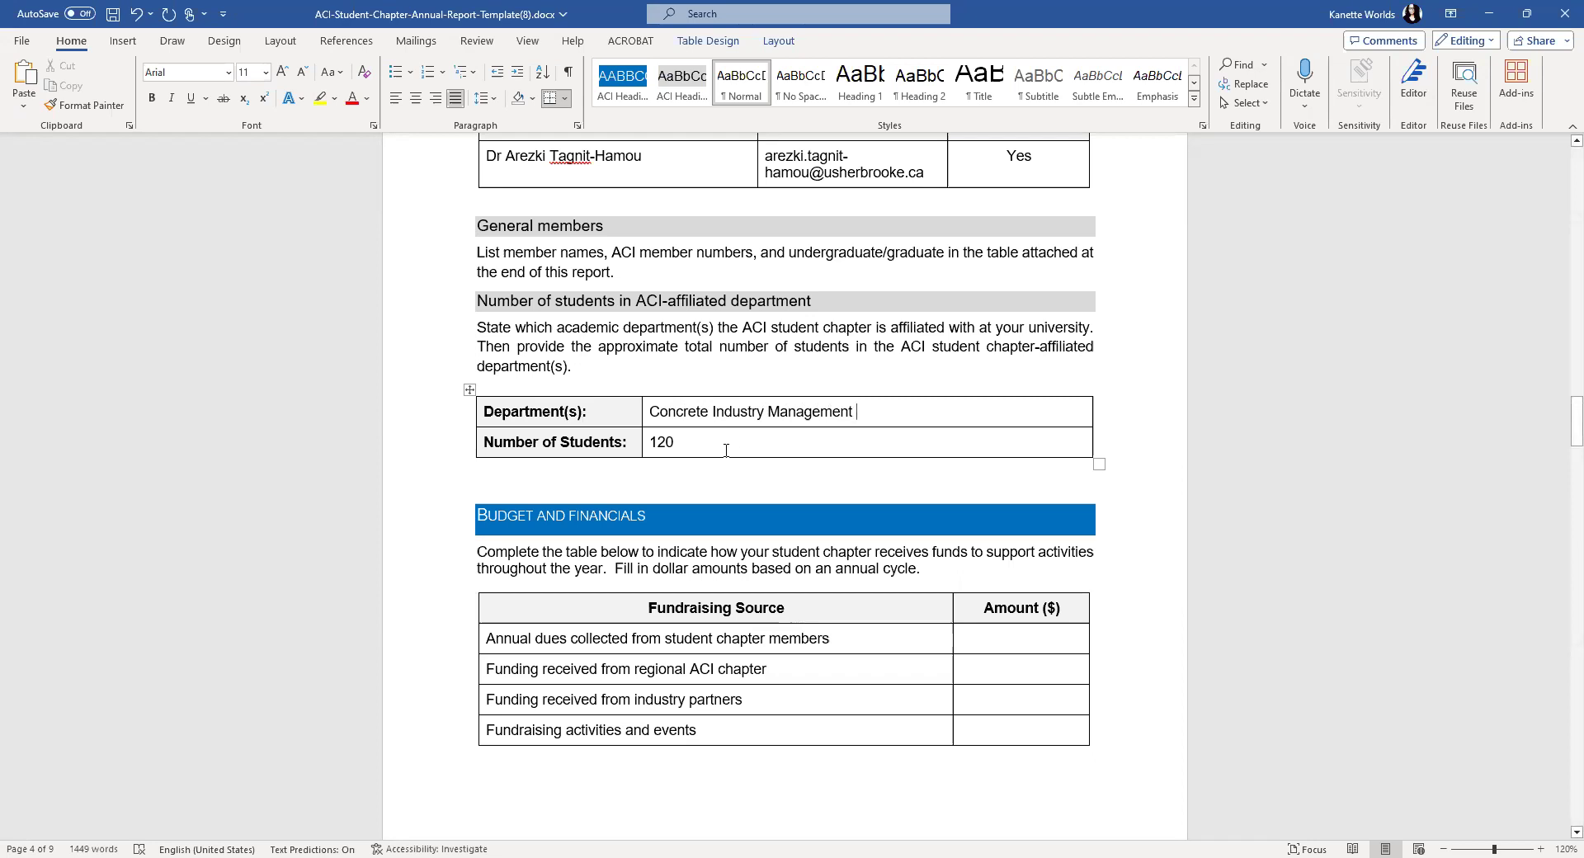
{"action": "scroll", "coordinate": [722, 450], "scroll_direction": "down", "scroll_amount": 4}
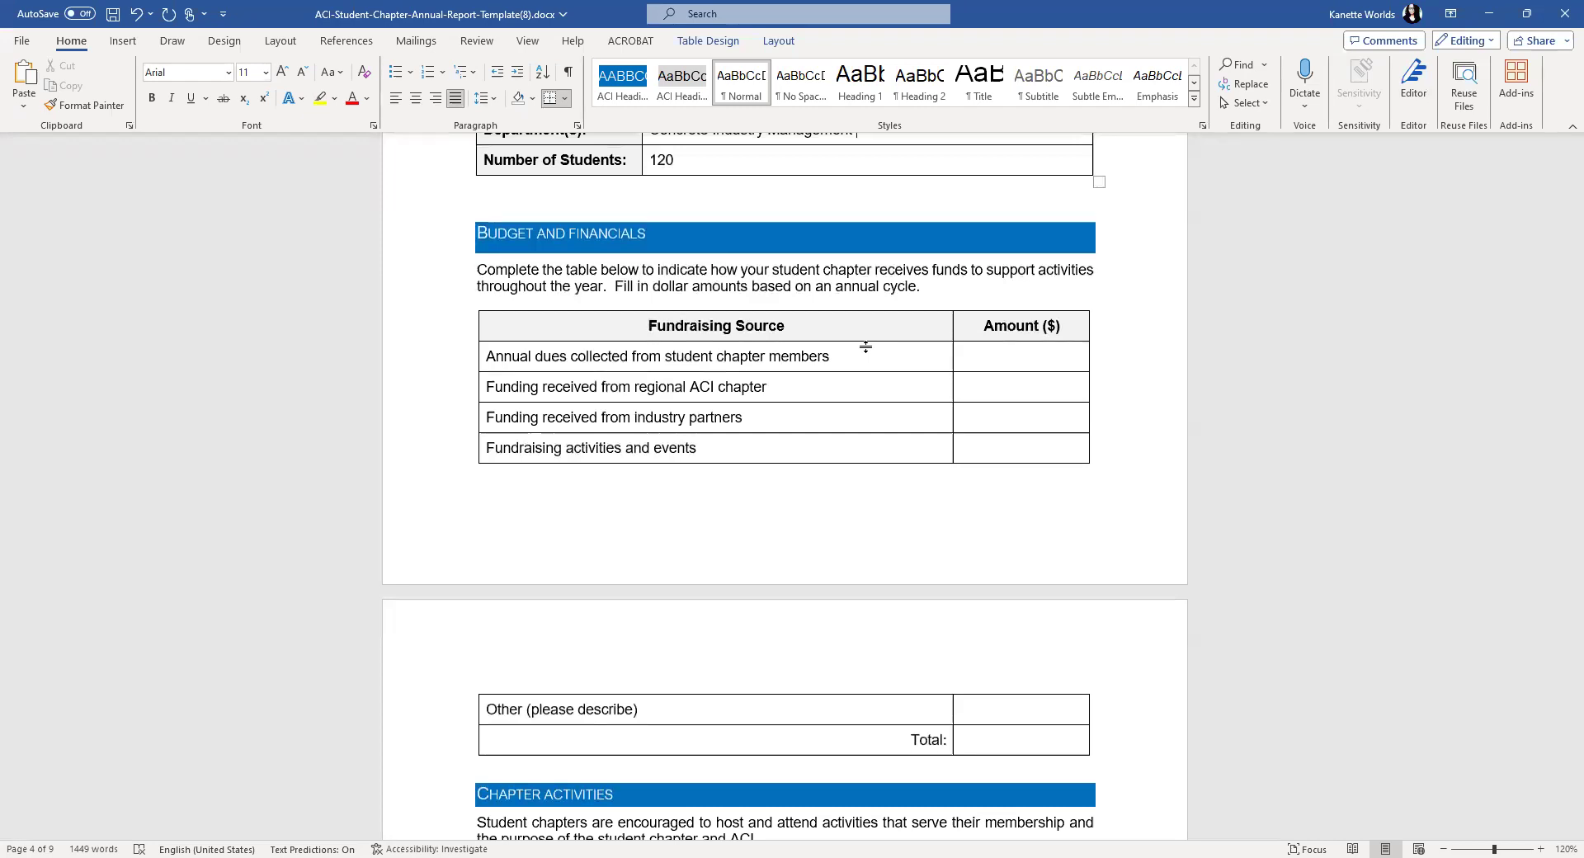
{"action": "left_click", "coordinate": [1012, 360]}
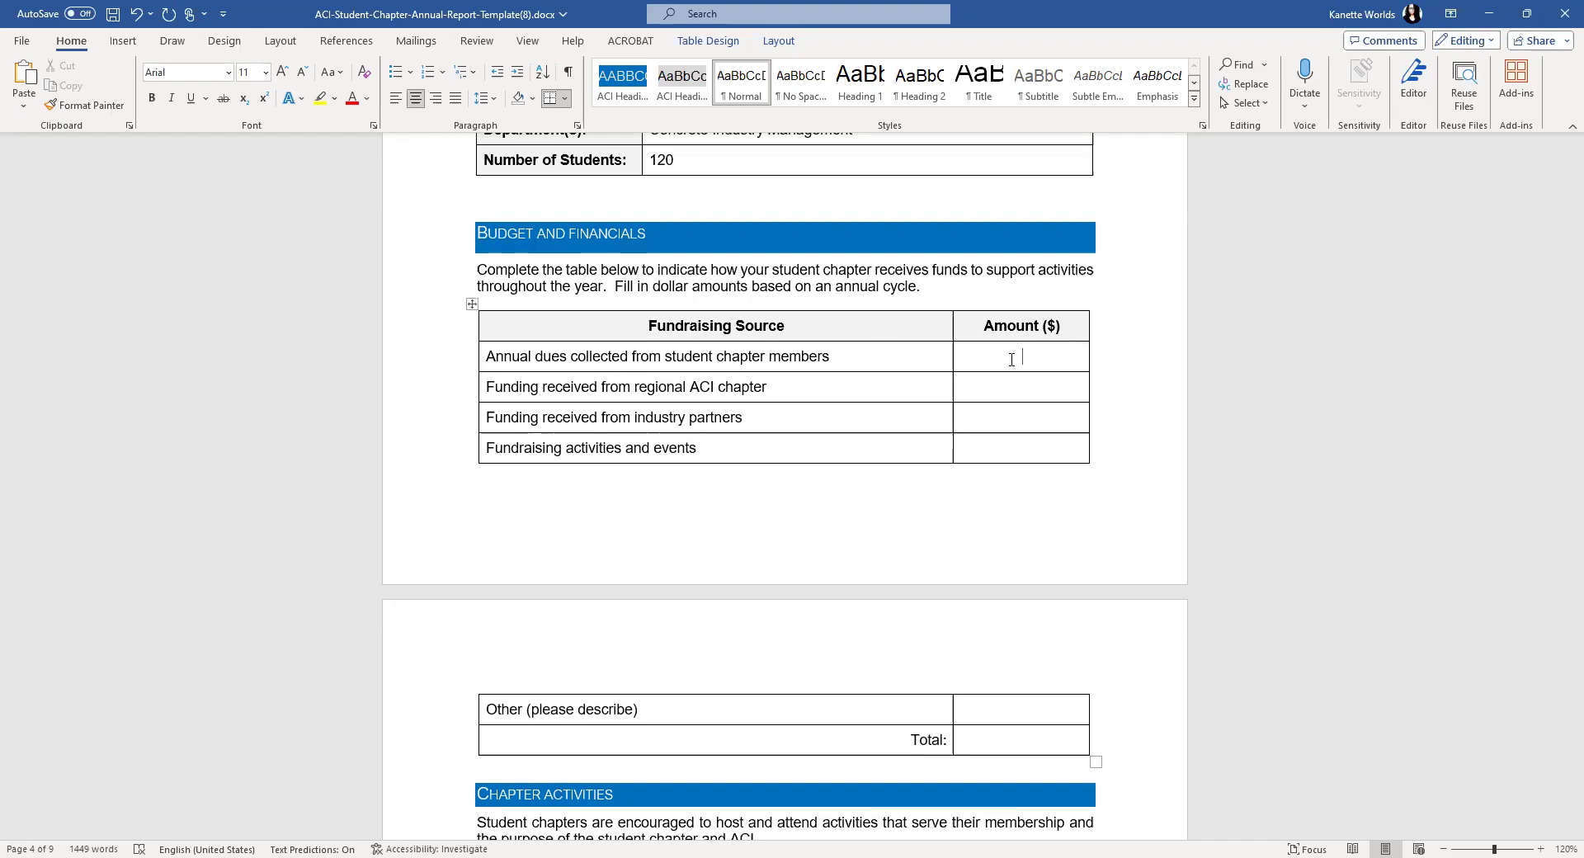
- Enter the amounts $5 CAN, $1,000 CAN, $5,000 CAN and $1,000 CAN in the four fundraising rows
{"action": "type", "text": "0"}
{"action": "key", "text": "BackSpace"}
{"action": "type", "text": "$5 CAN"}
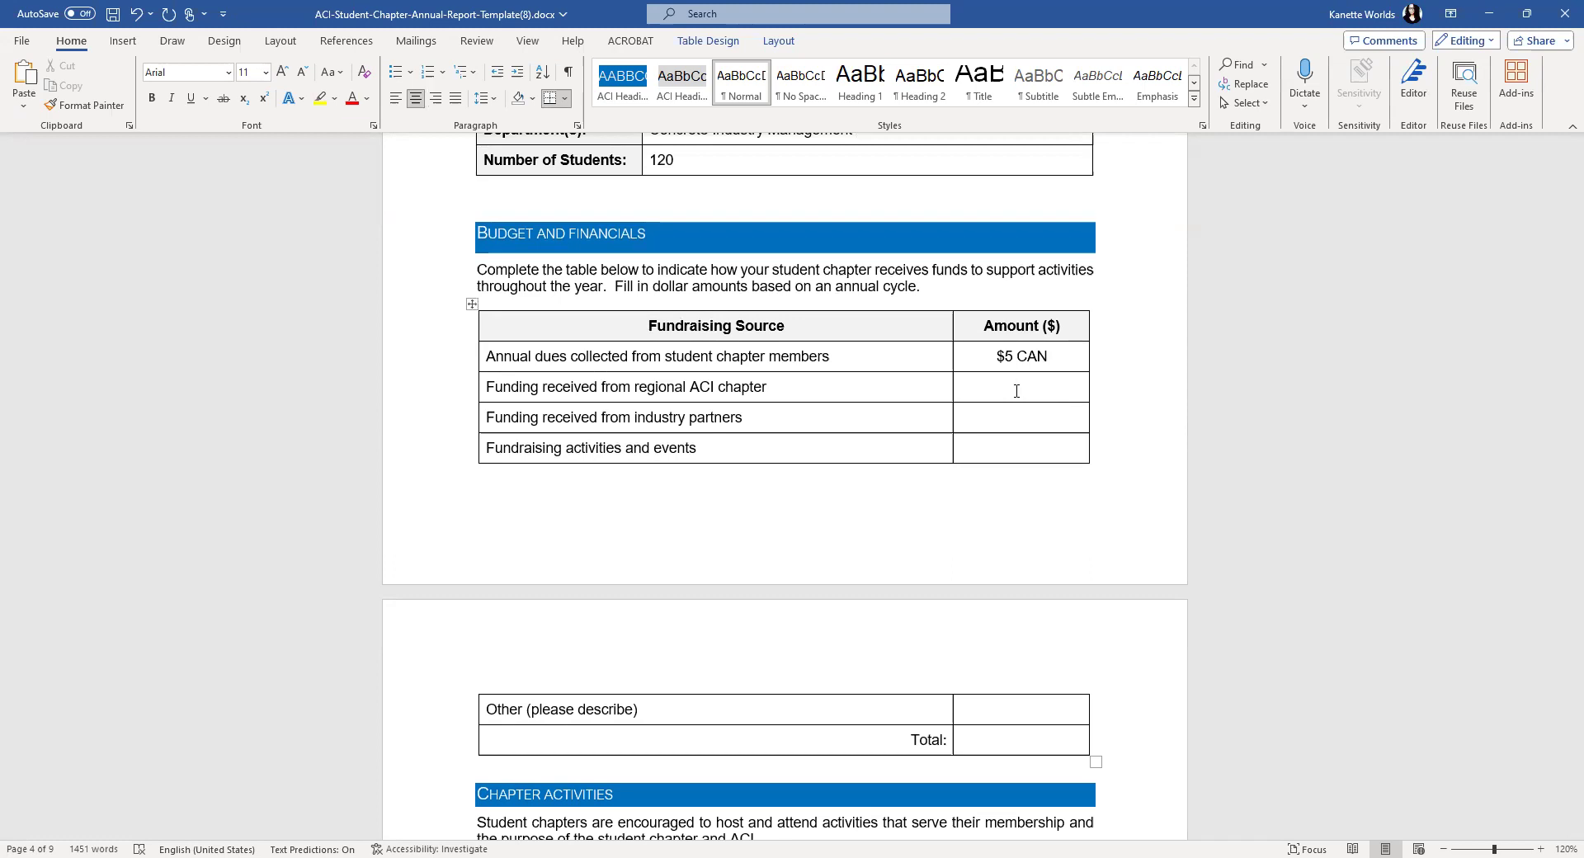
{"action": "type", "text": "$1,000"}
{"action": "type", "text": "CAM"}
{"action": "key", "text": "BackSpace"}
{"action": "type", "text": "N"}
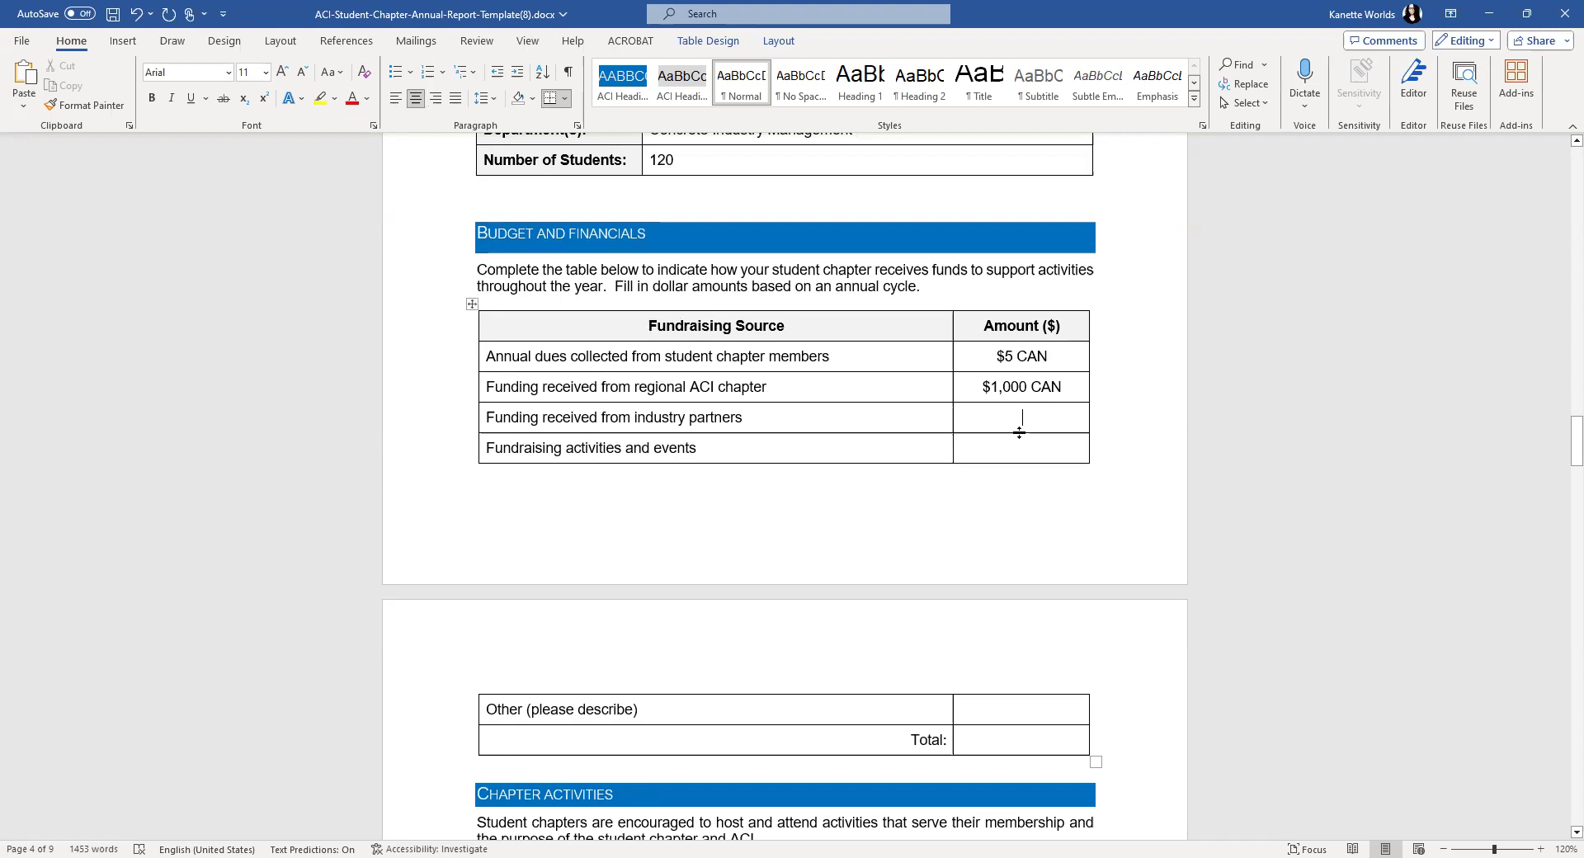
{"action": "left_click", "coordinate": [1019, 430]}
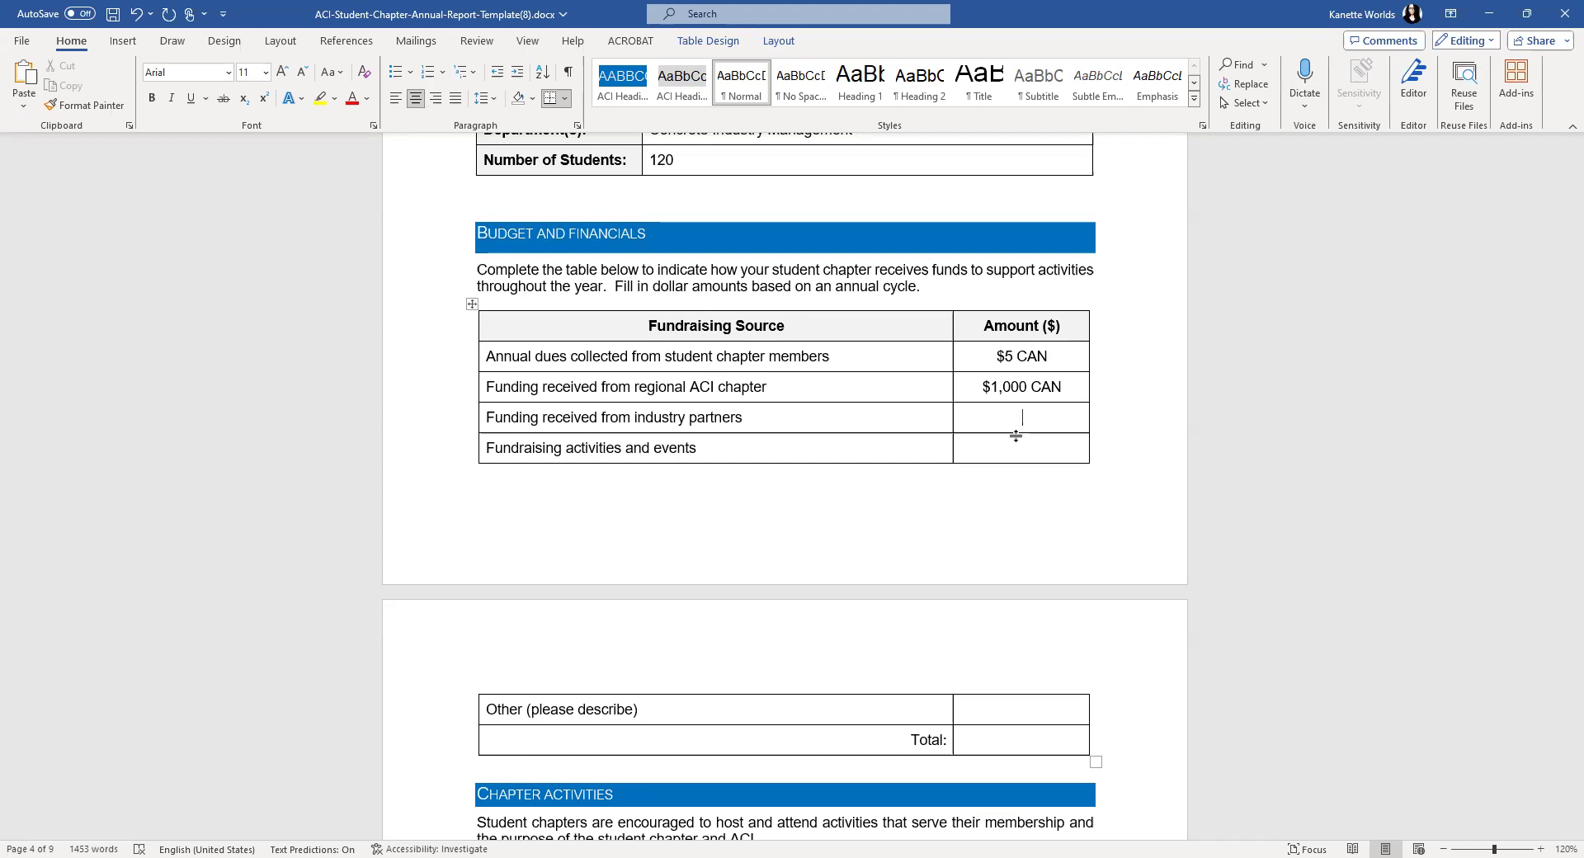
{"action": "type", "text": "$5,"}
{"action": "type", "text": "000 CA"}
{"action": "type", "text": "N"}
{"action": "type", "text": "$1,000"}
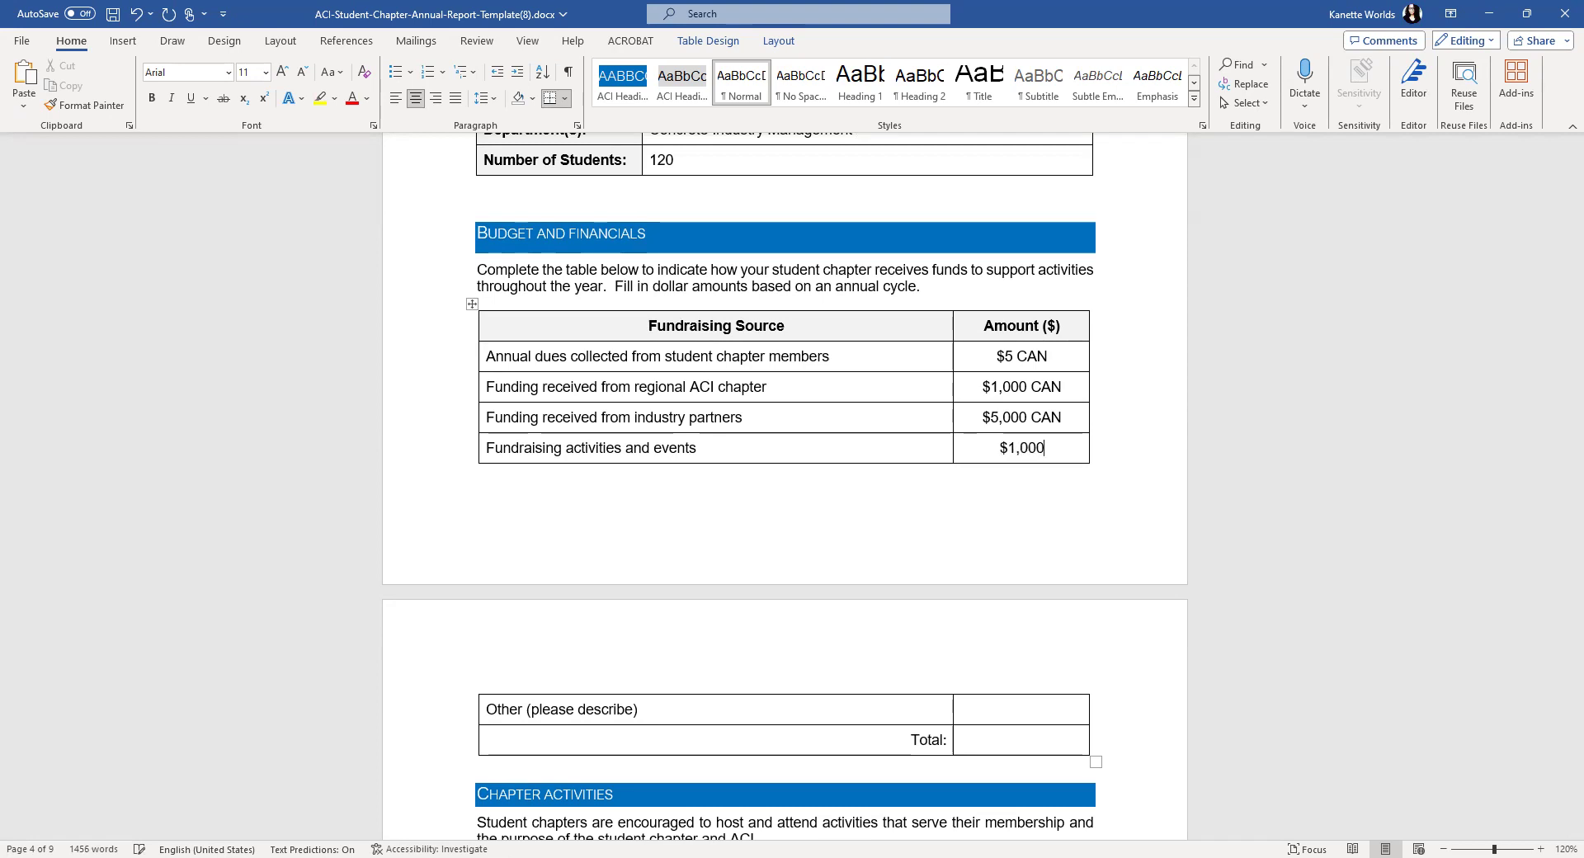
{"action": "type", "text": " CAN"}
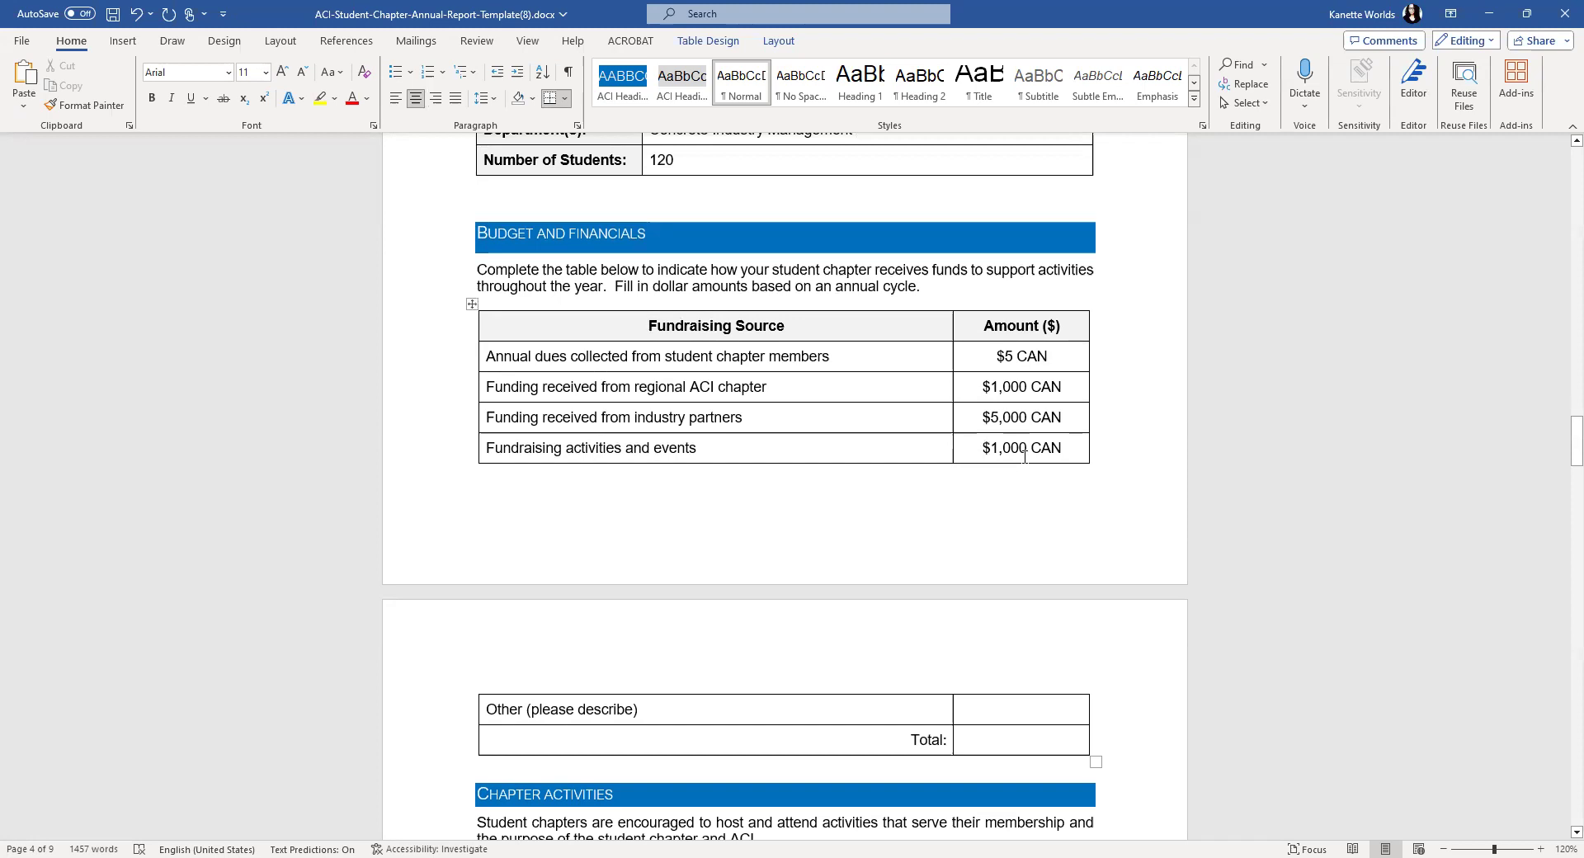
{"action": "left_click_drag", "start_coordinate": [1014, 357], "coordinate": [1005, 359]}
- Replace the dues figure 5 with 100 and type $7,100 CAN in the Total amount cell
{"action": "type", "text": "100"}
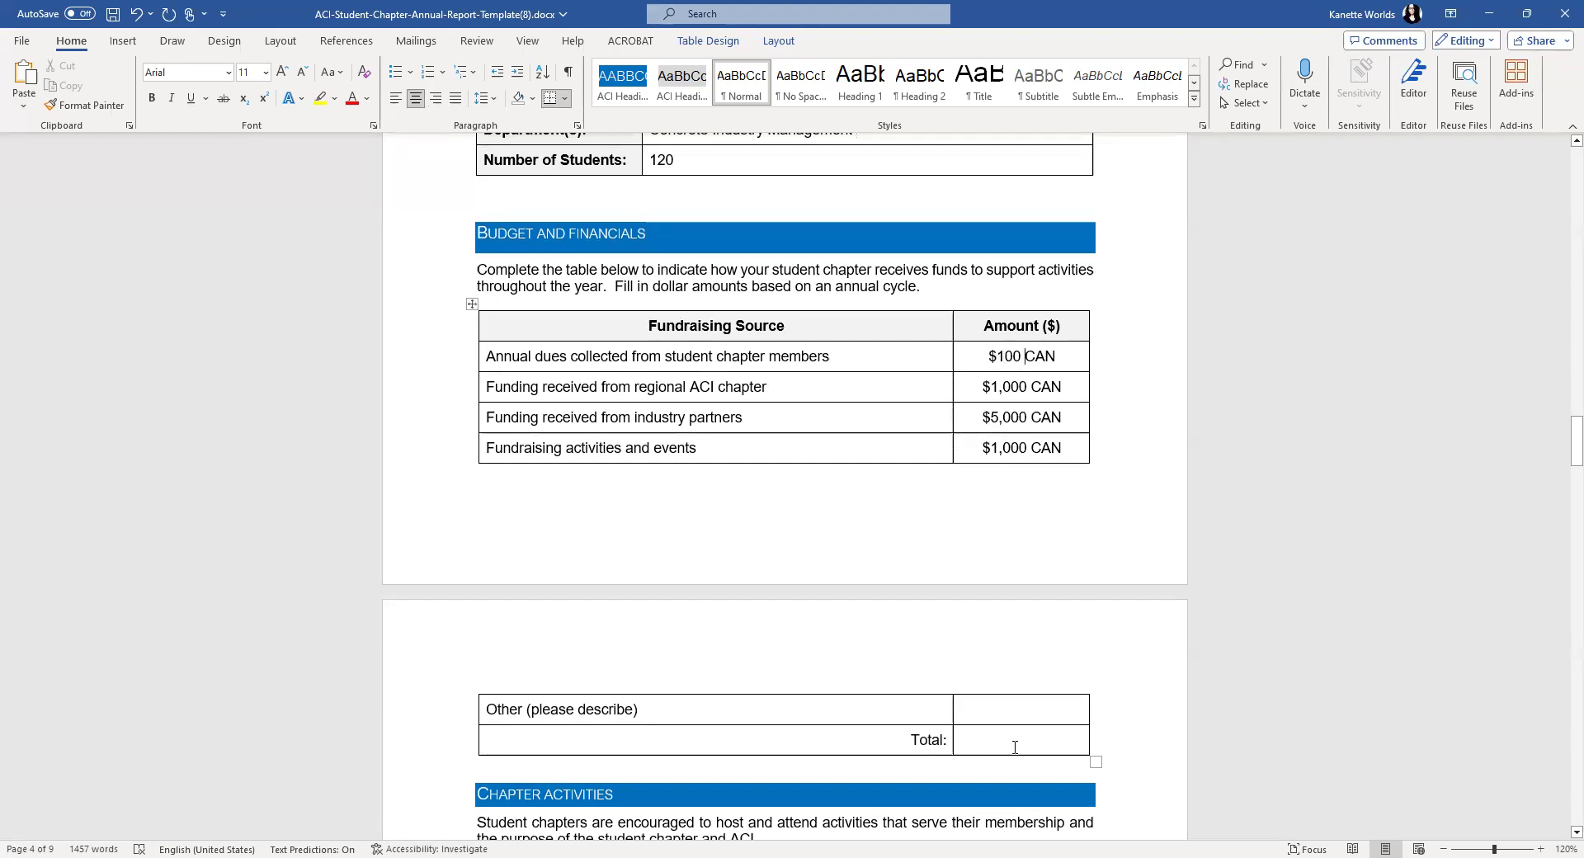
{"action": "type", "text": "$"}
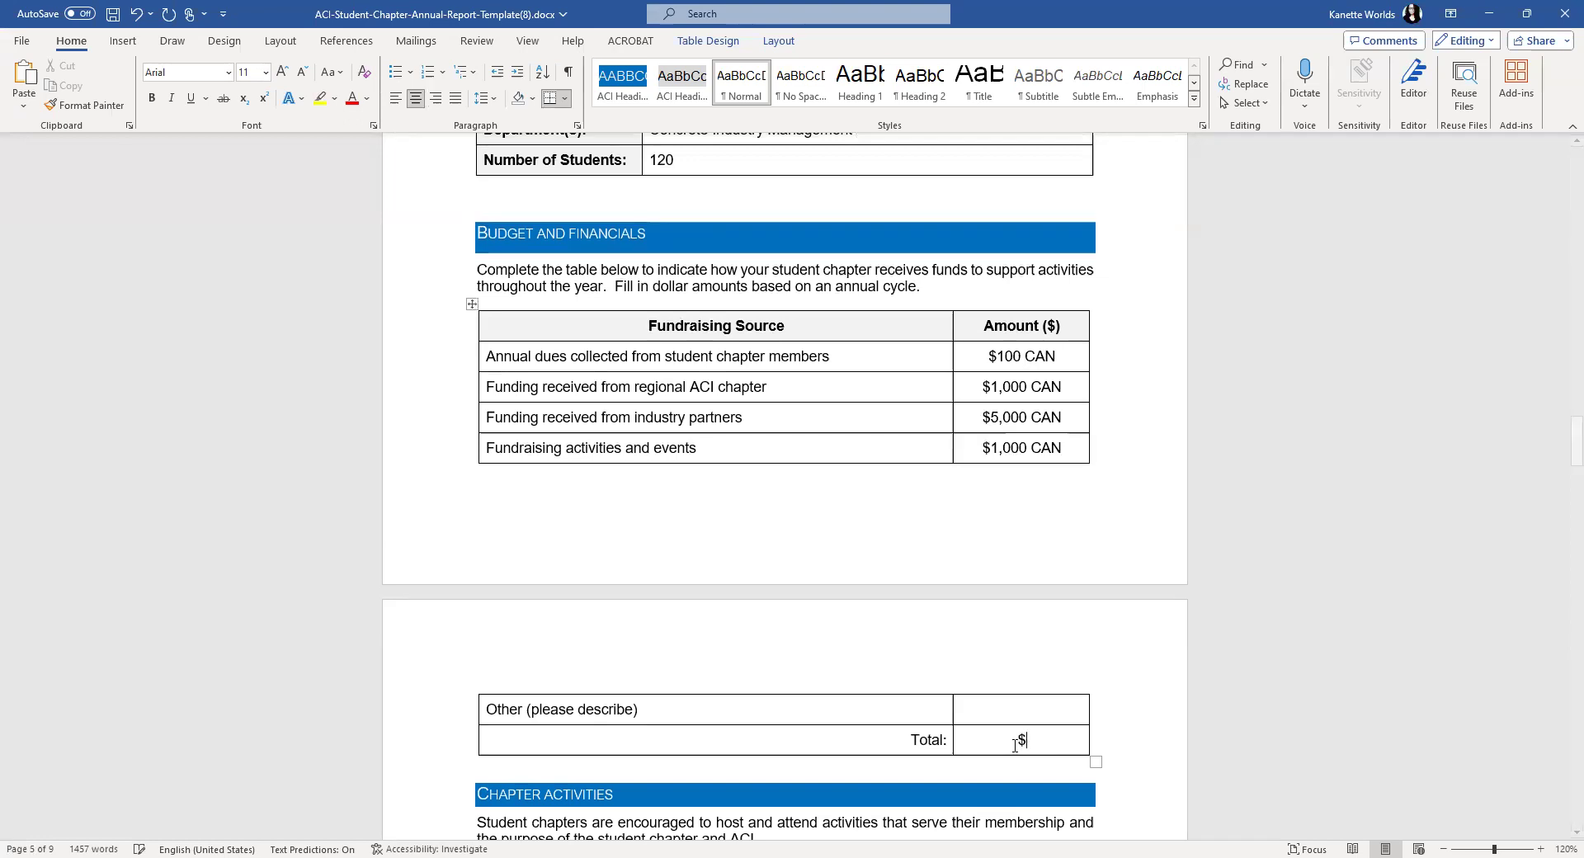
{"action": "type", "text": "7,100 CAN"}
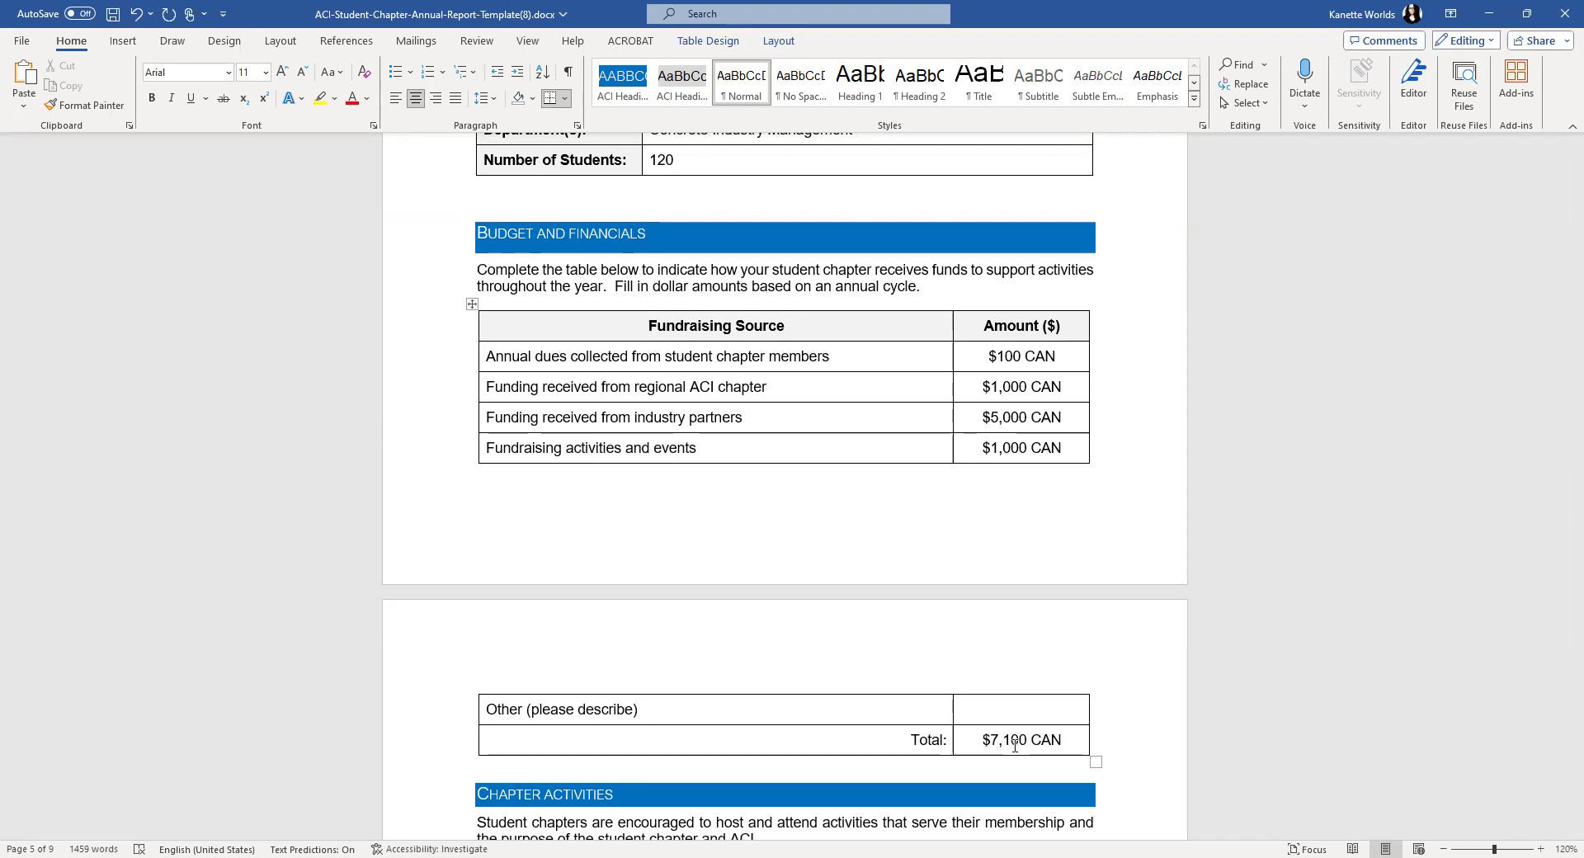
{"action": "scroll", "coordinate": [1022, 575], "scroll_direction": "down", "scroll_amount": 3}
{"action": "scroll", "coordinate": [1021, 575], "scroll_direction": "down", "scroll_amount": 3}
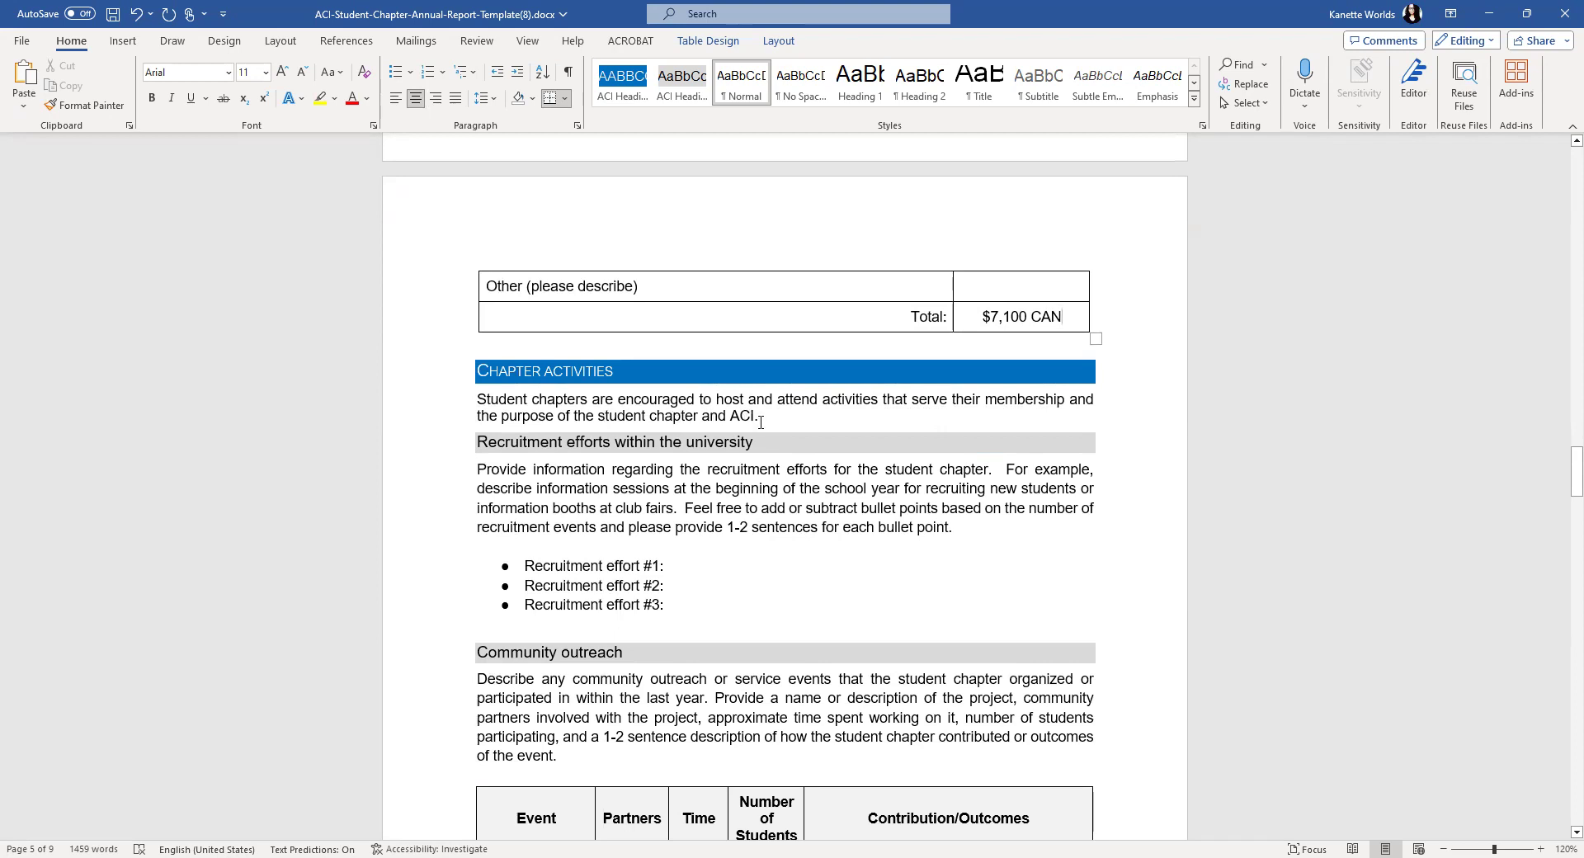
- Write the first recruitment effort: a table at the Campus Student Club Fair in September 2023
{"action": "scroll", "coordinate": [760, 422], "scroll_direction": "down", "scroll_amount": 2}
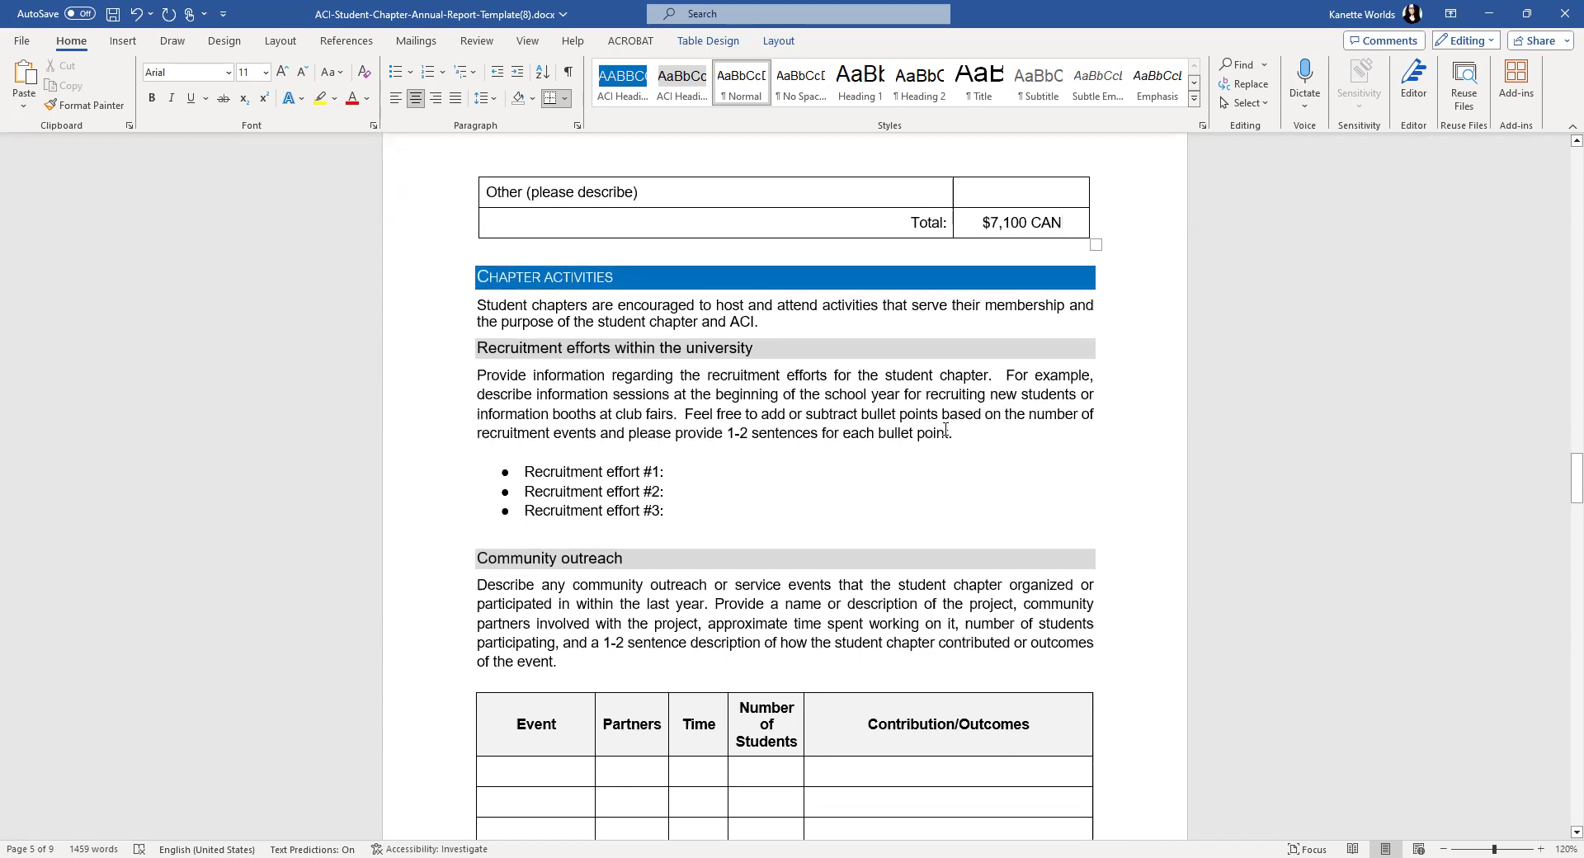
{"action": "left_click", "coordinate": [694, 470]}
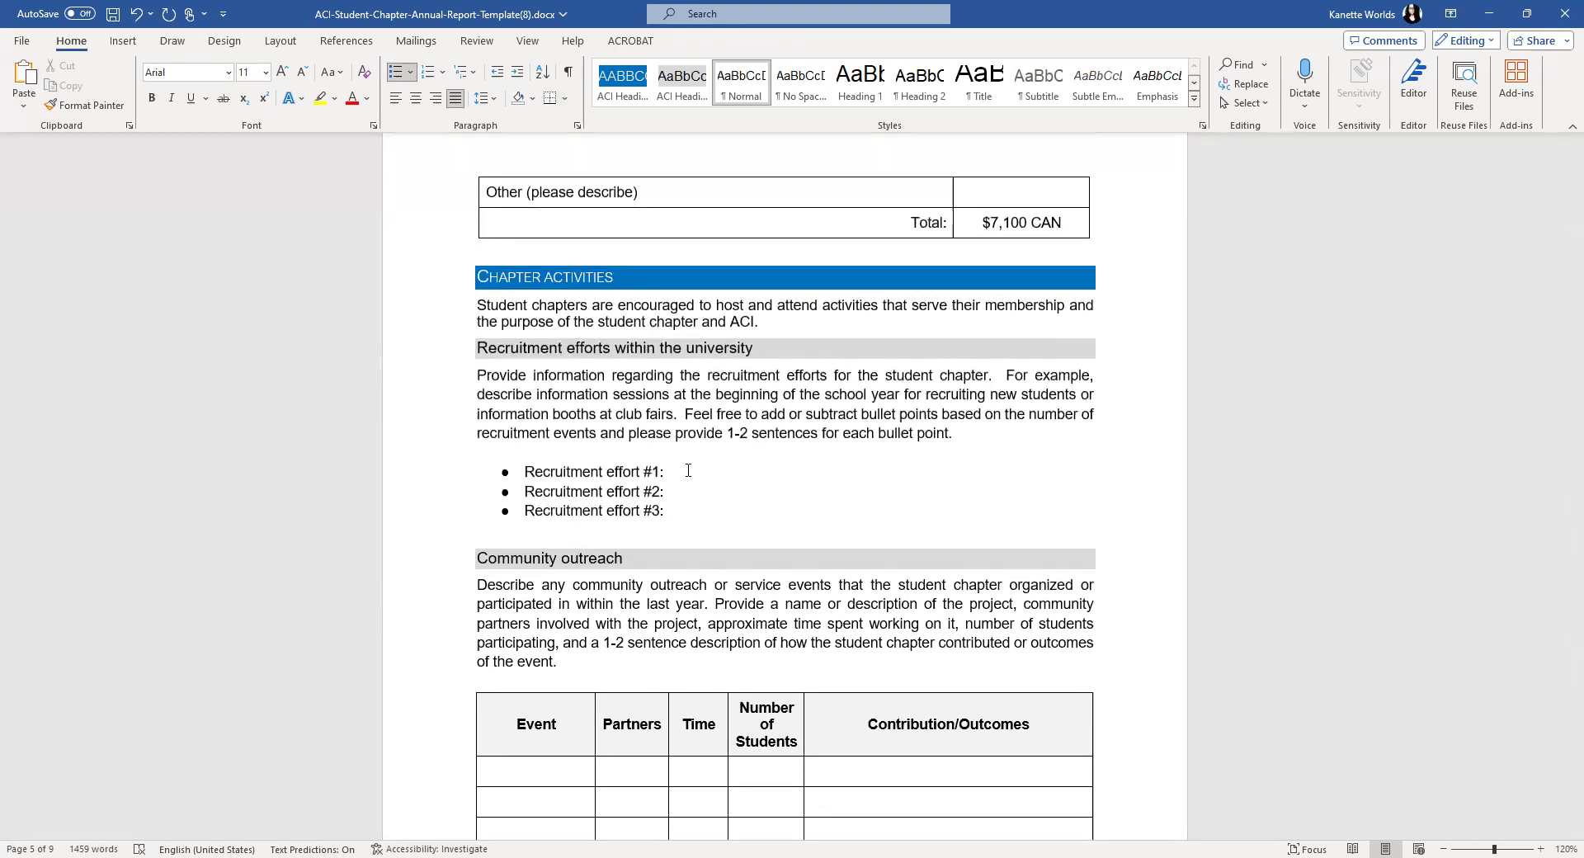
{"action": "type", "text": "Had table at the Campus Fai"}
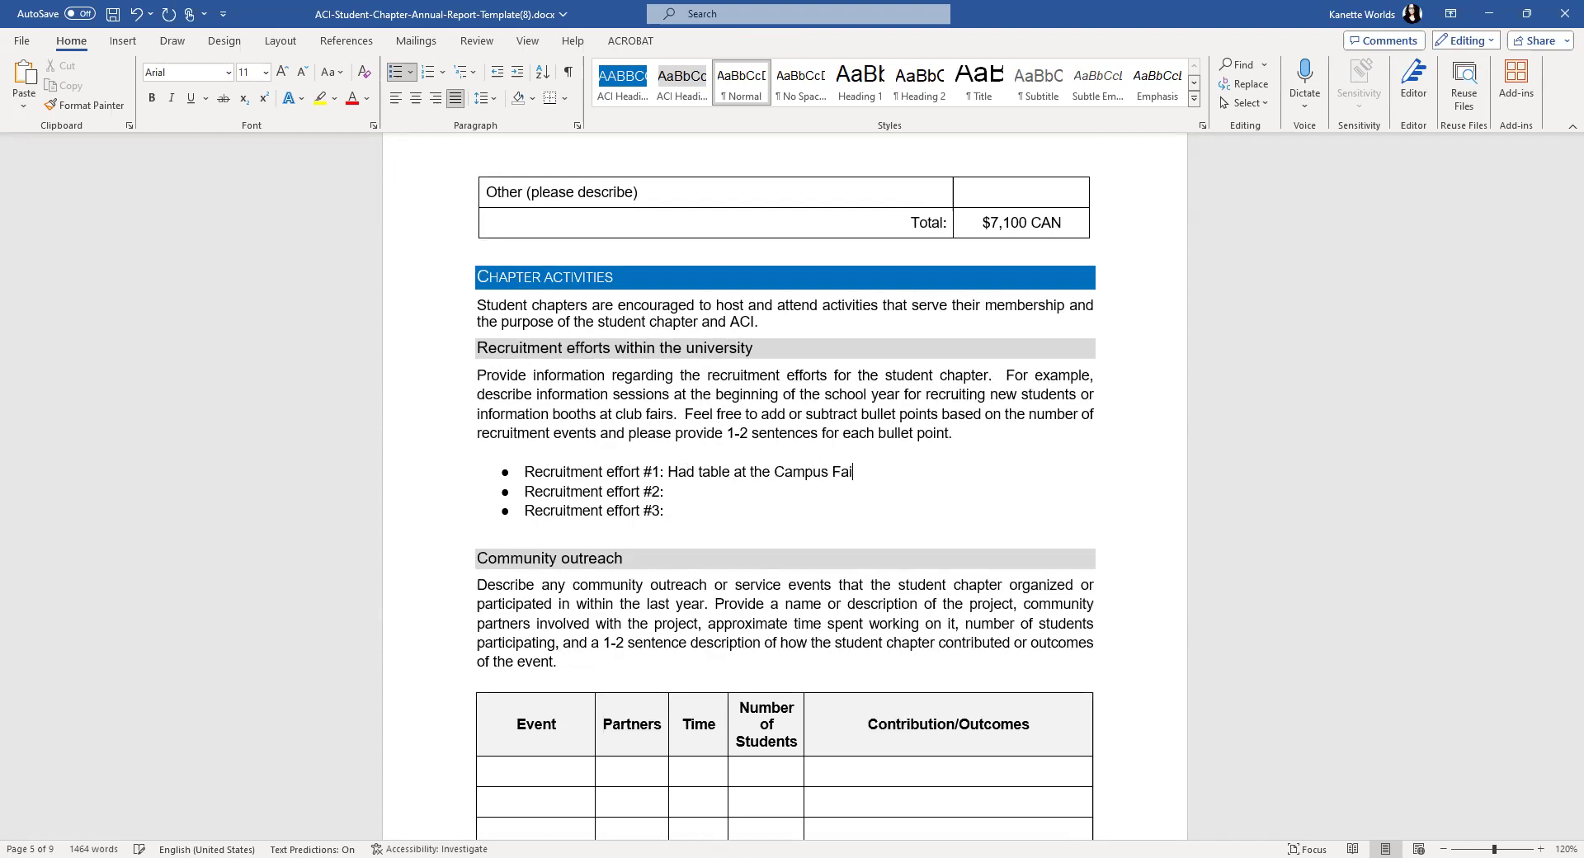
{"action": "key", "text": "BackSpace"}
{"action": "key", "text": "BackSpace"}
{"action": "key", "text": "BackSpace"}
{"action": "type", "text": "Student Club "}
{"action": "type", "text": "Fair at t"}
{"action": "key", "text": "BackSpace"}
{"action": "key", "text": "BackSpace"}
{"action": "key", "text": "BackSpace"}
{"action": "key", "text": "BackSpace"}
{"action": "type", "text": "in Sep"}
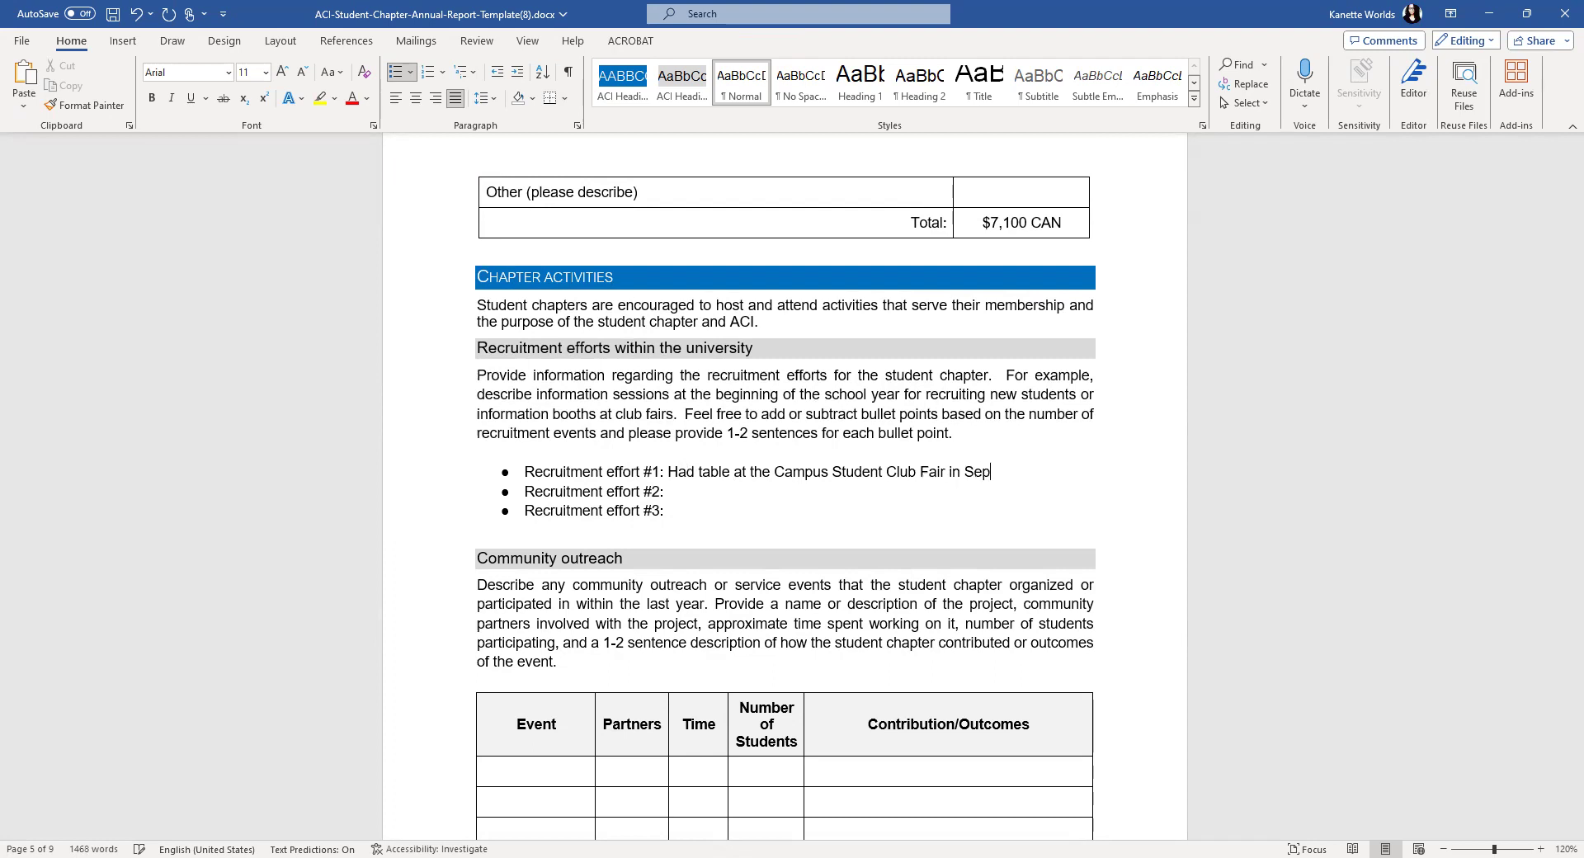
{"action": "type", "text": "tember 2023"}
- Add the ASCE Club Meeting effort and the Faculty Advisor's class presentation in Spring and Fall 2023
{"action": "left_click", "coordinate": [707, 487]}
{"action": "type", "text": "Attended an "}
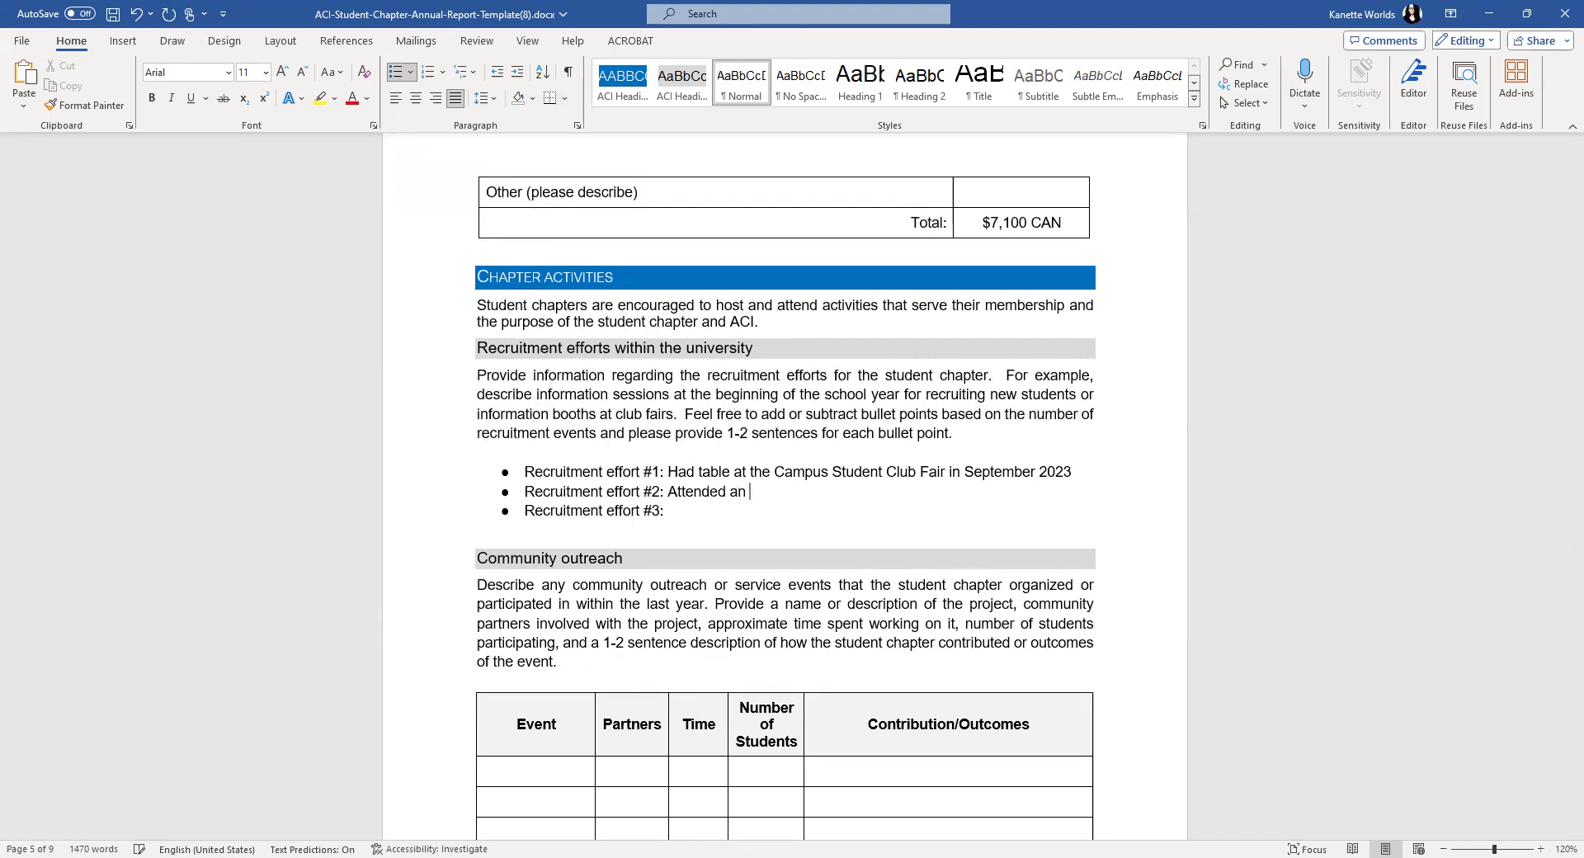
{"action": "type", "text": "ASCE Club Meeting to recrui"}
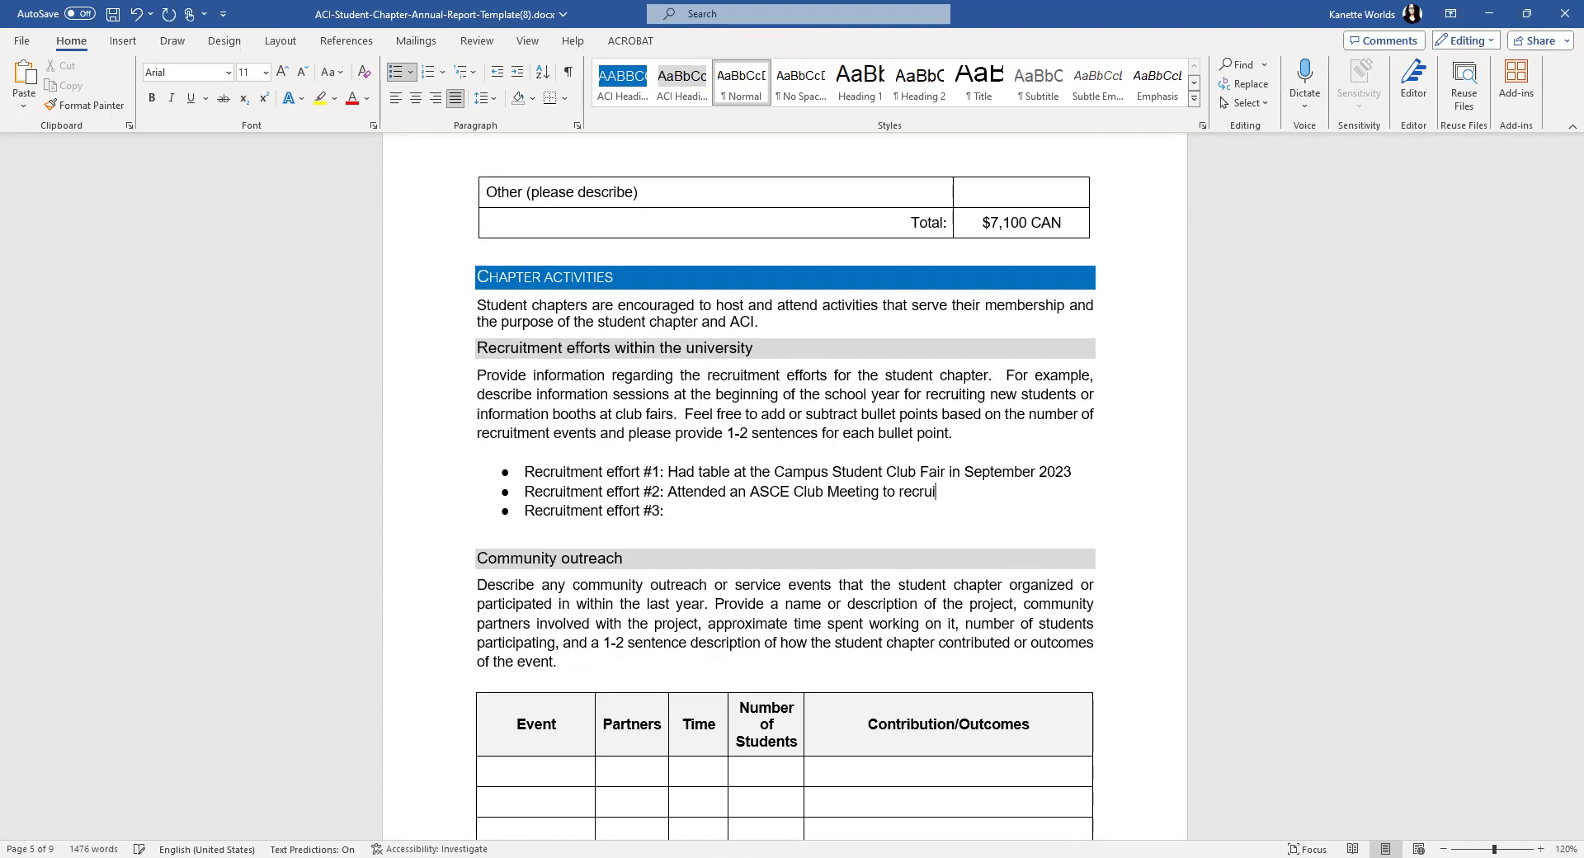
{"action": "type", "text": "t new members"}
{"action": "left_click", "coordinate": [703, 510]}
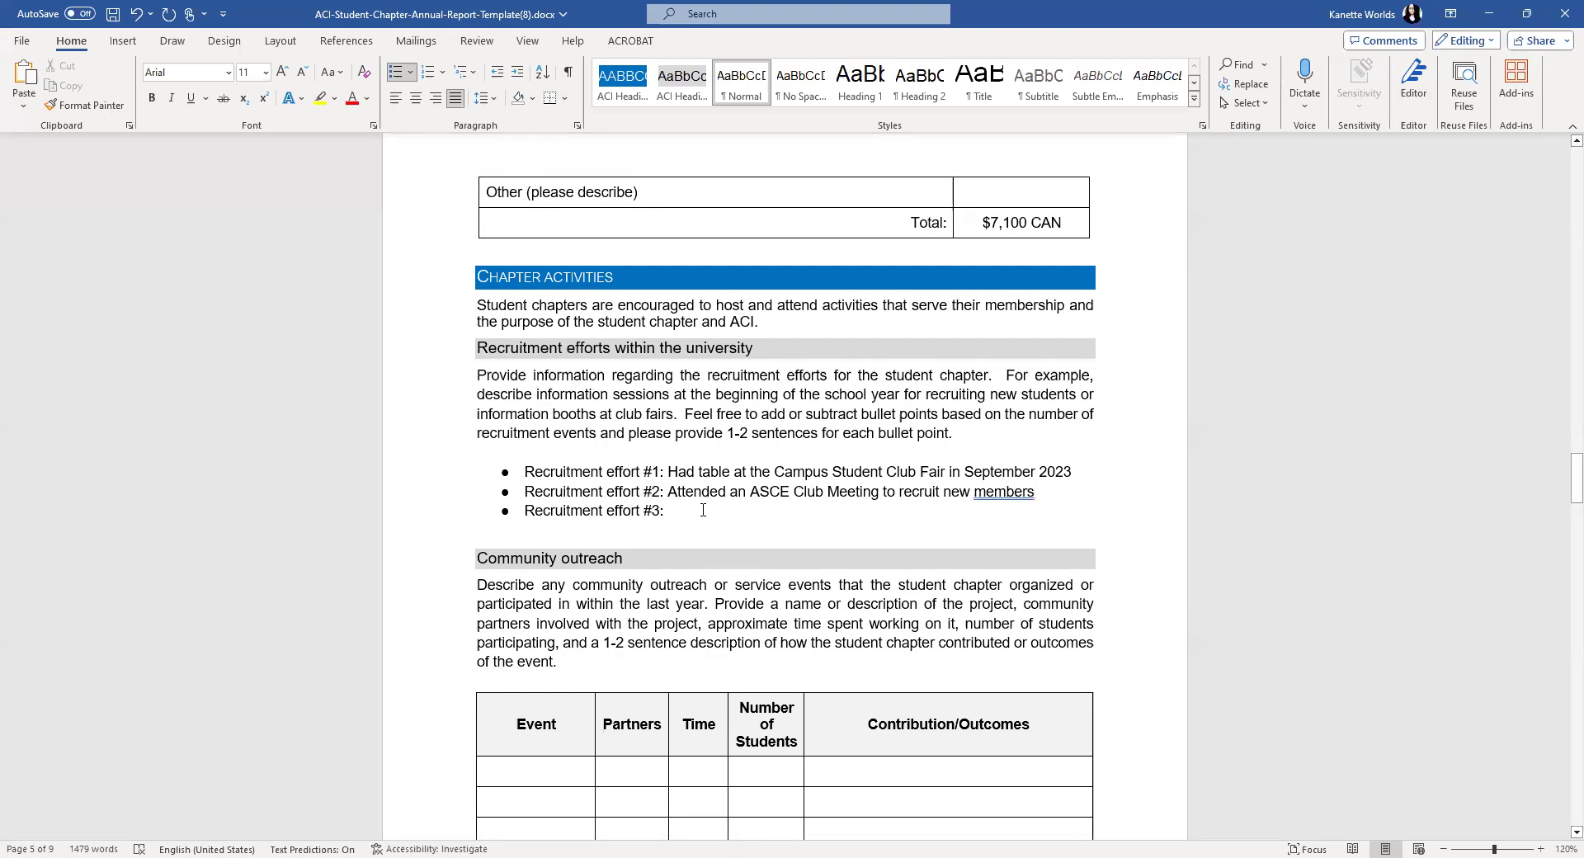
{"action": "type", "text": "A"}
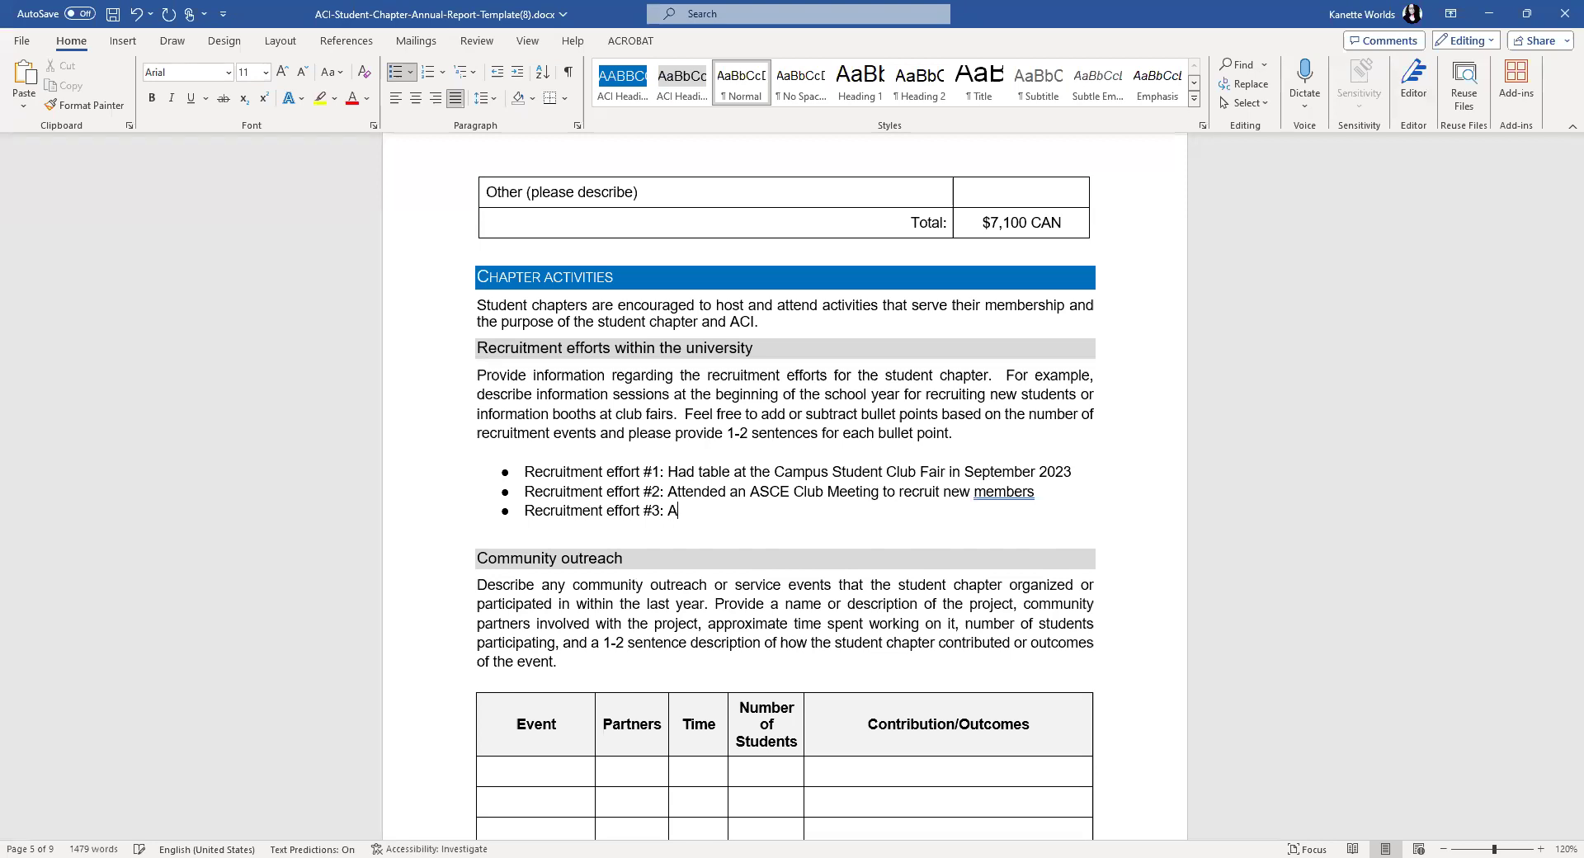
{"action": "key", "text": "BackSpace"}
{"action": "type", "text": "The Faculty Advisor gave a pre"}
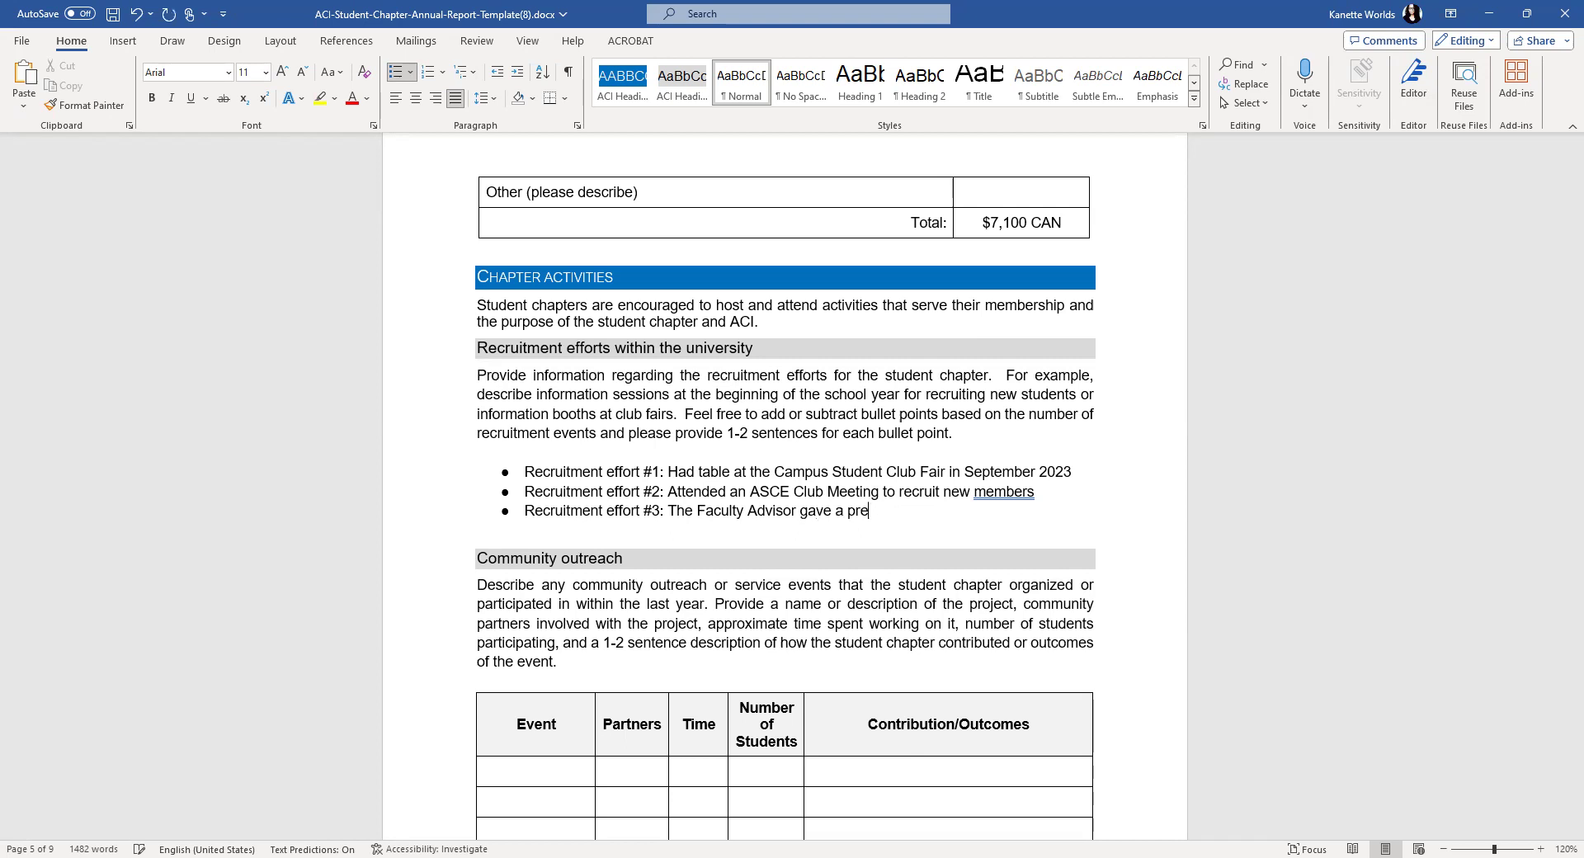
{"action": "type", "text": "sentation to the class a"}
{"action": "key", "text": "BackSpace"}
{"action": "type", "text": "in Sprin gand"}
{"action": "key", "text": "BackSpace"}
{"action": "key", "text": "BackSpace"}
{"action": "key", "text": "BackSpace"}
{"action": "key", "text": "BackSpace"}
{"action": "key", "text": "BackSpace"}
{"action": "type", "text": "g and "}
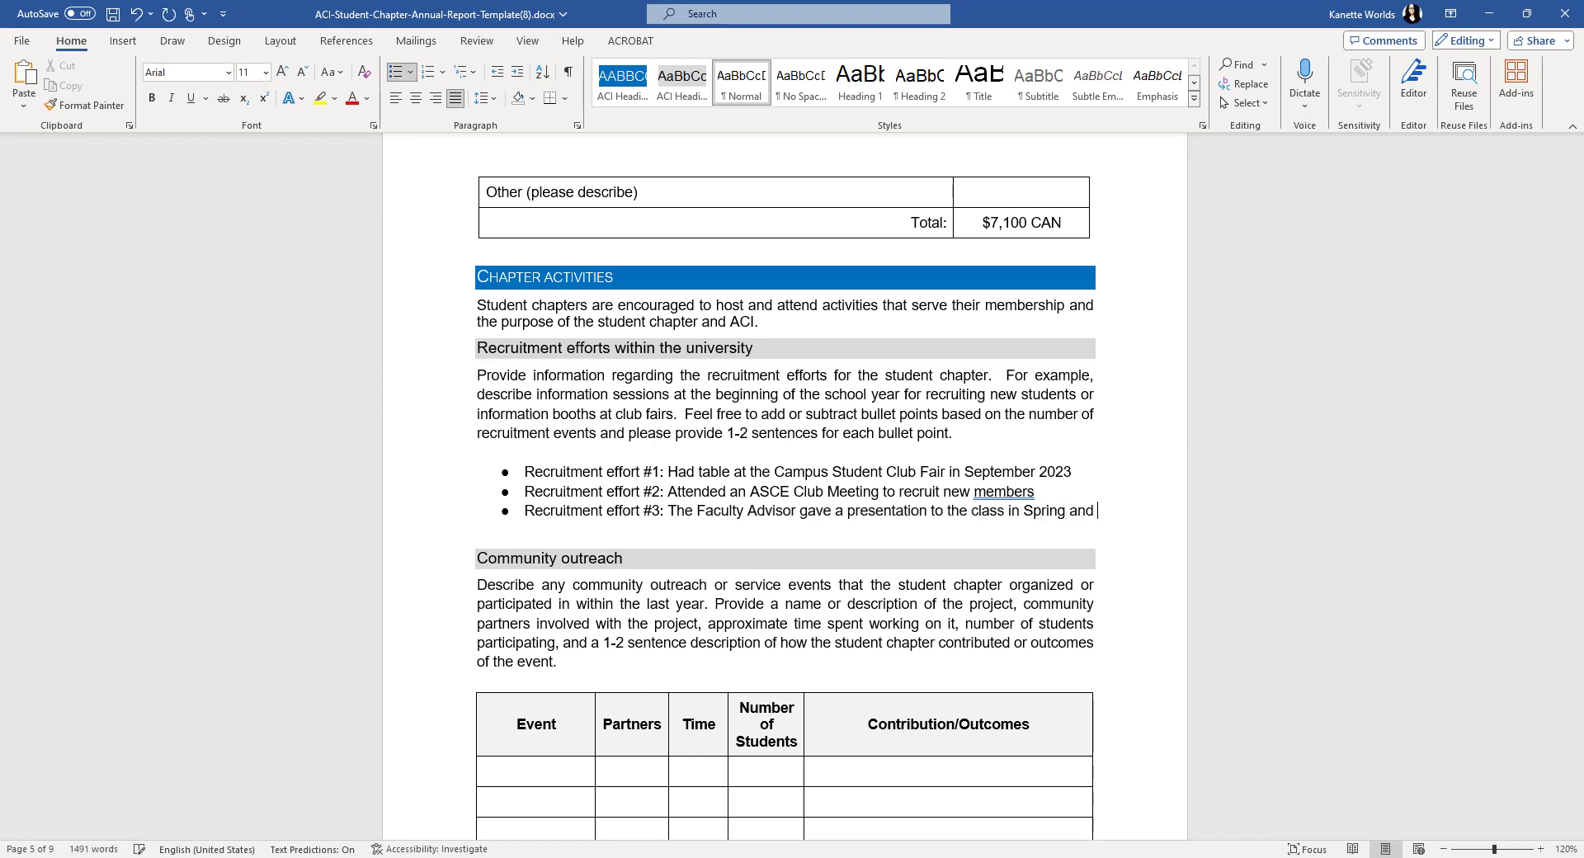
{"action": "type", "text": "Fall 2023"}
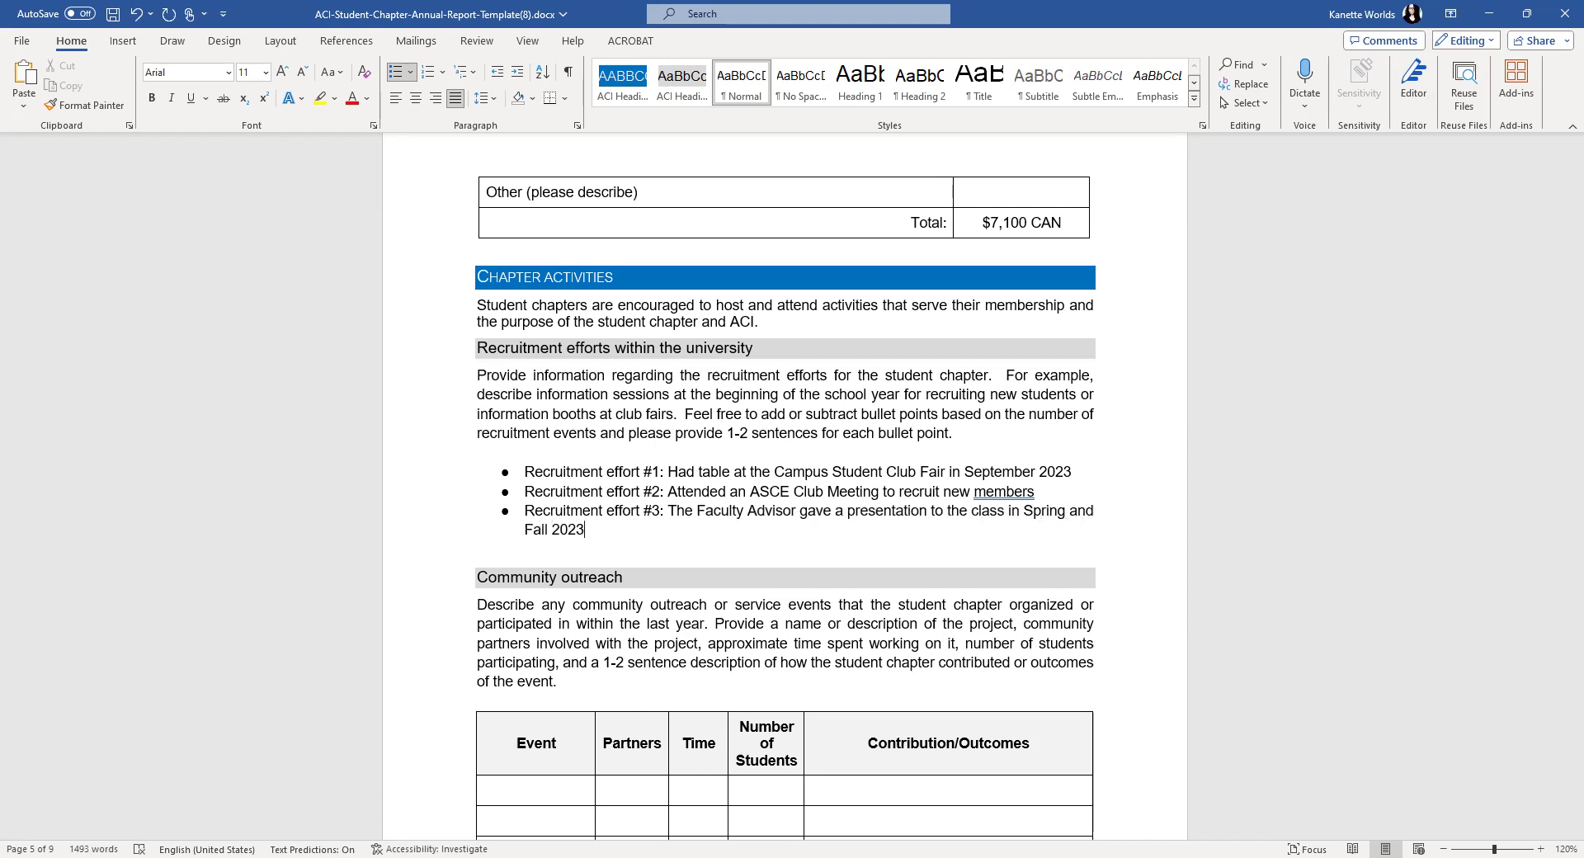
{"action": "scroll", "coordinate": [702, 438], "scroll_direction": "down", "scroll_amount": 3}
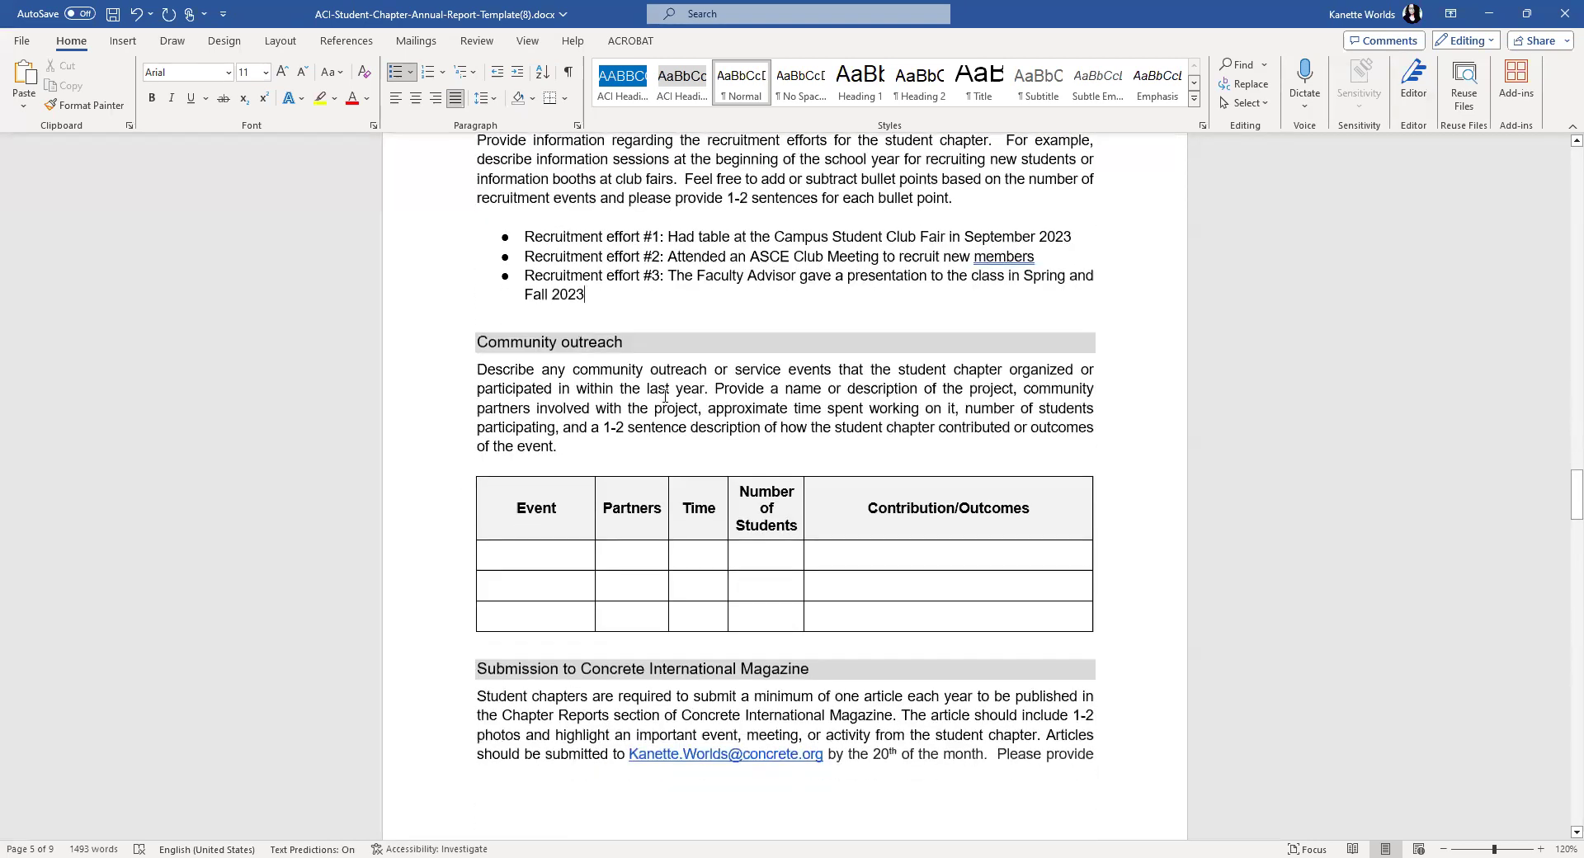
- Fill the first outreach row: Christmas Outreach, partner Local Elementary School, time Afternoon
{"action": "scroll", "coordinate": [666, 396], "scroll_direction": "down", "scroll_amount": 1}
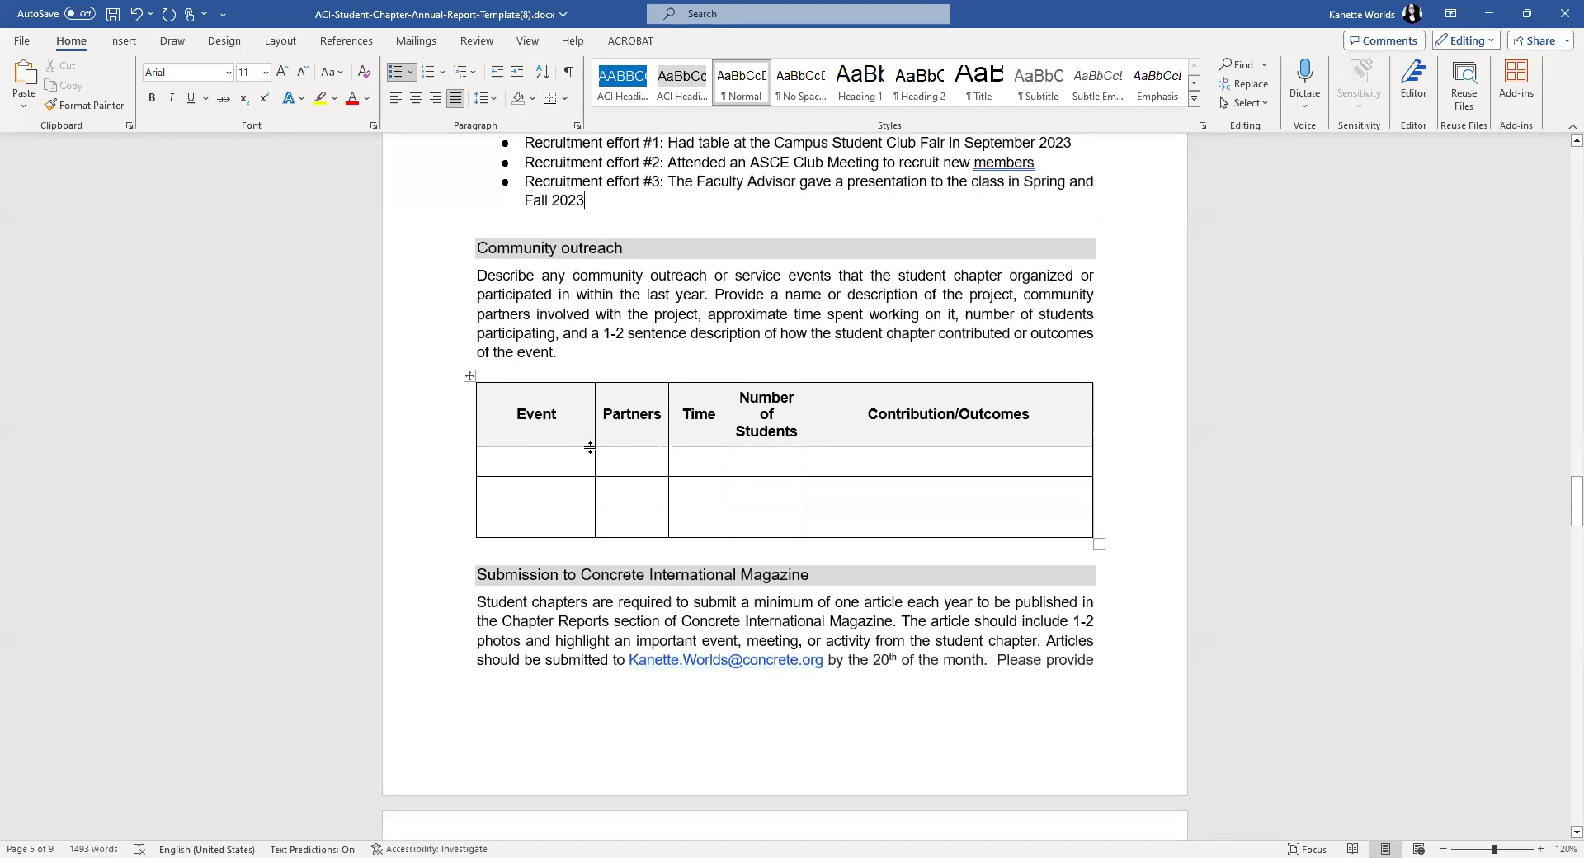
{"action": "left_click", "coordinate": [537, 463]}
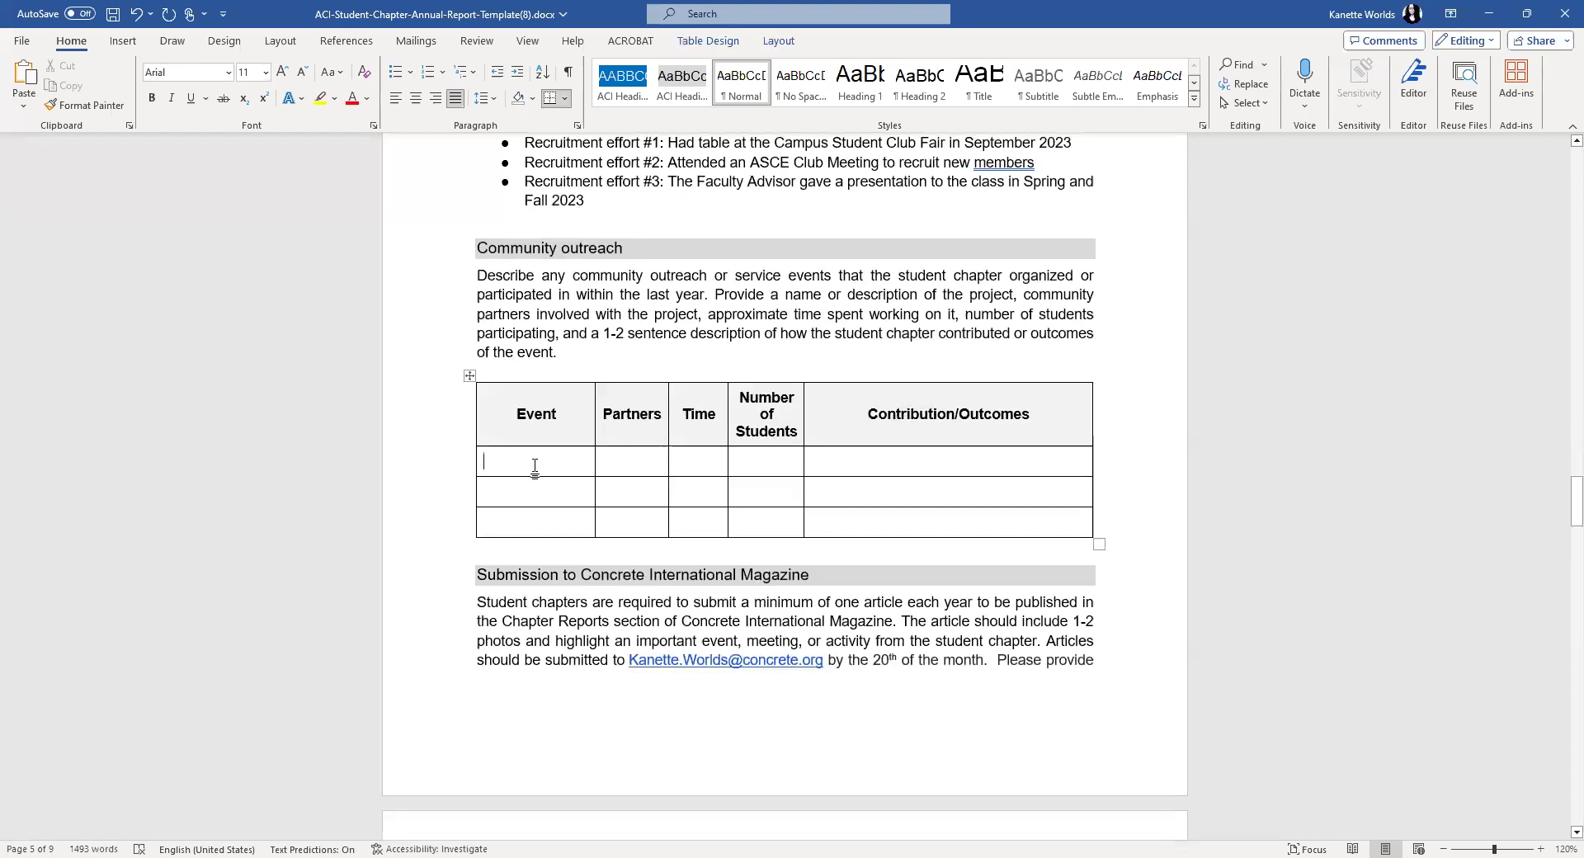
{"action": "type", "text": "Chr"}
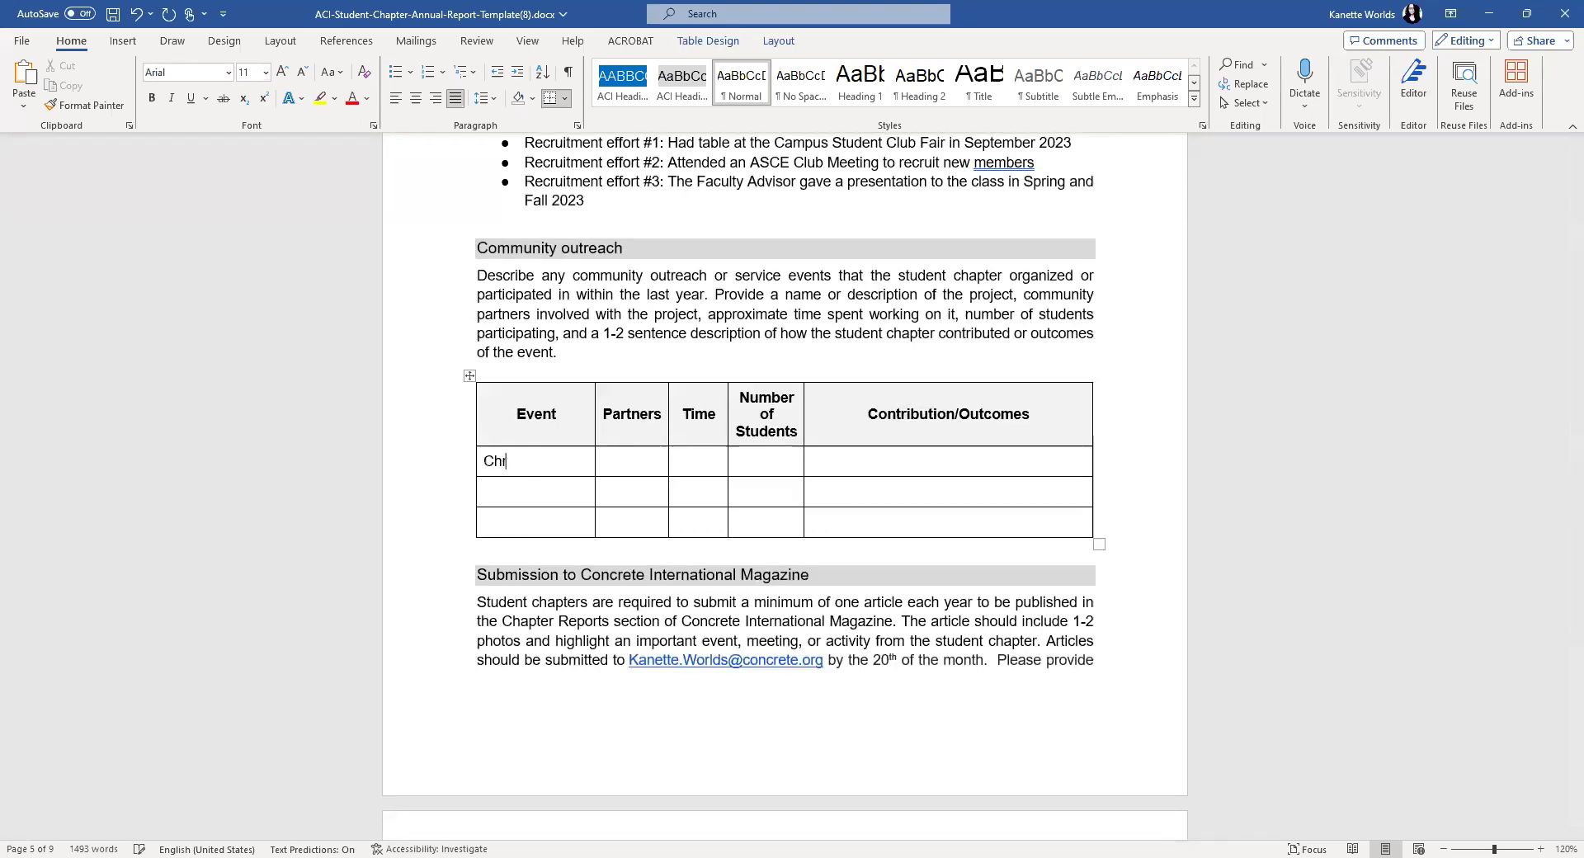
{"action": "type", "text": "istmas Out"}
{"action": "type", "text": "reach"}
{"action": "key", "text": "Tab"}
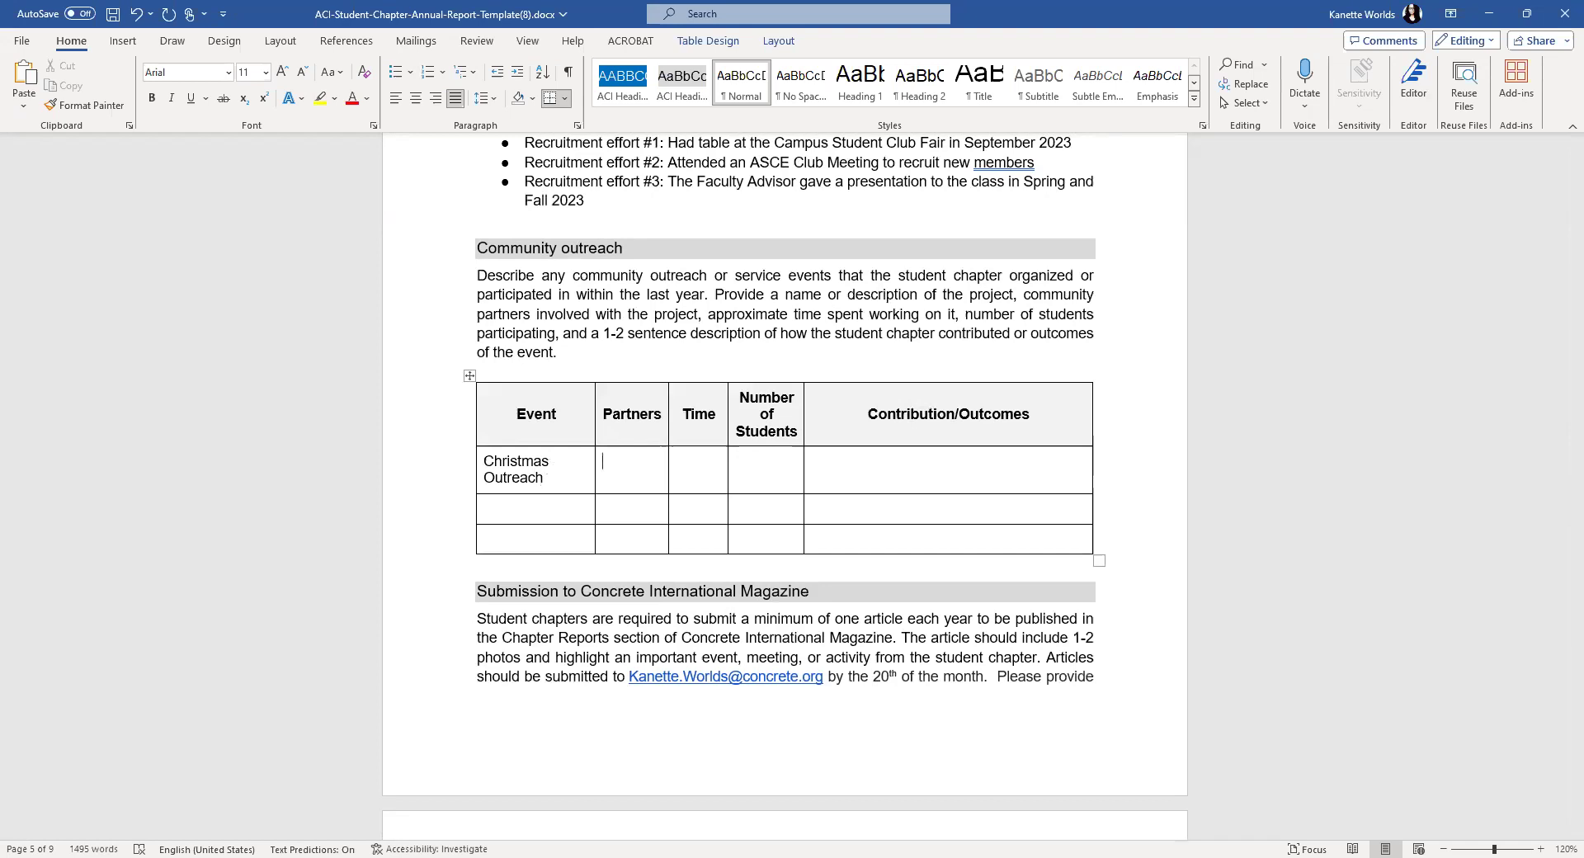
{"action": "type", "text": "Local Elementary School"}
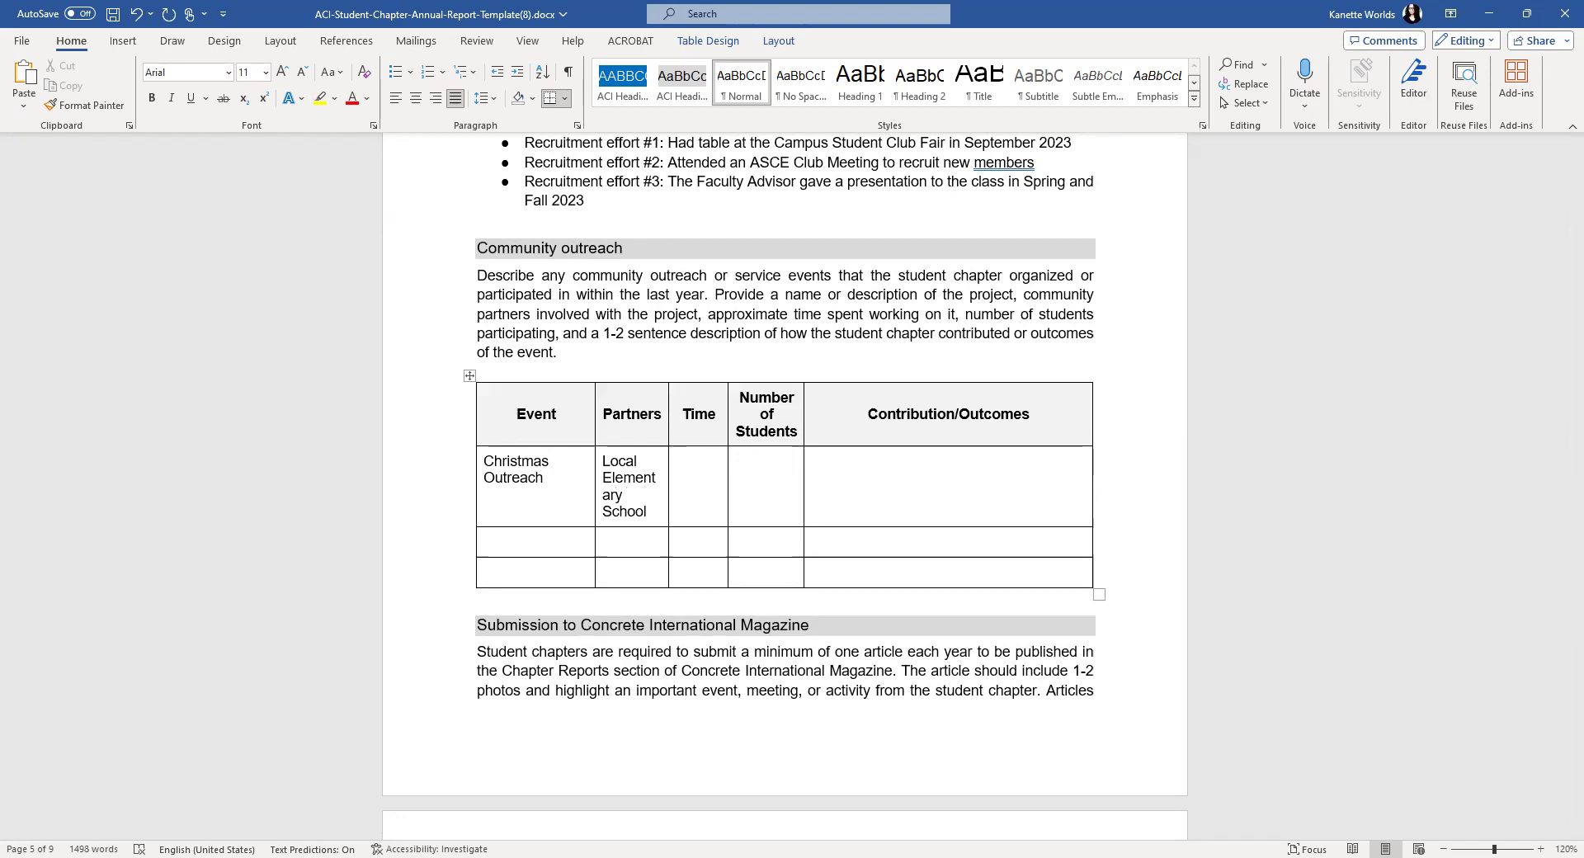
{"action": "type", "text": "Afternoon"}
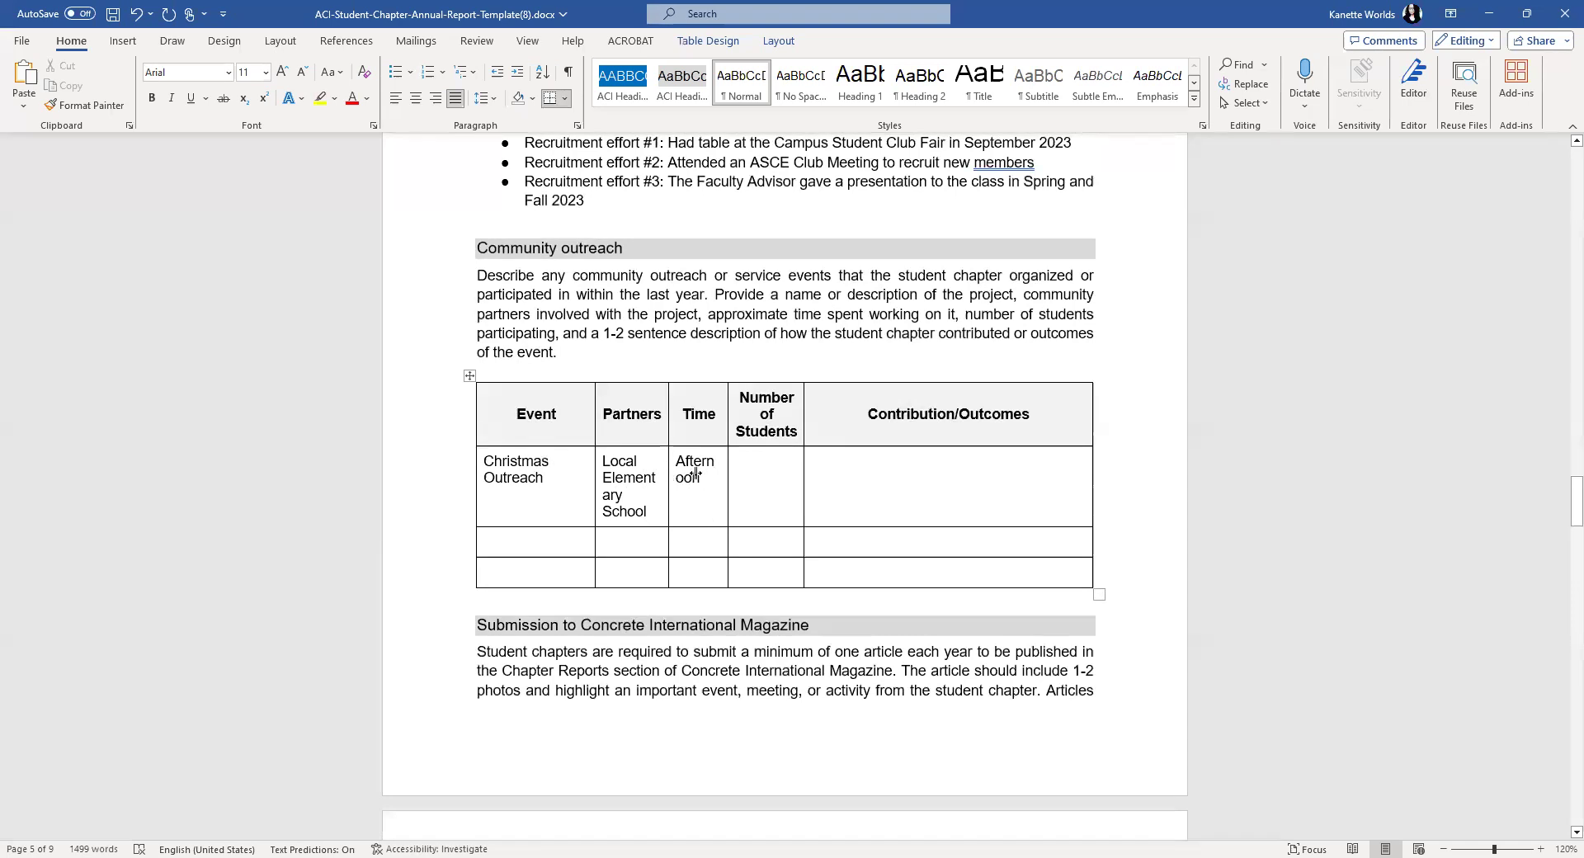
- Widen the Partners and Time columns and set the first row's text to size 9
{"action": "left_click_drag", "start_coordinate": [669, 470], "coordinate": [761, 466]}
{"action": "left_click_drag", "start_coordinate": [732, 544], "coordinate": [545, 508]}
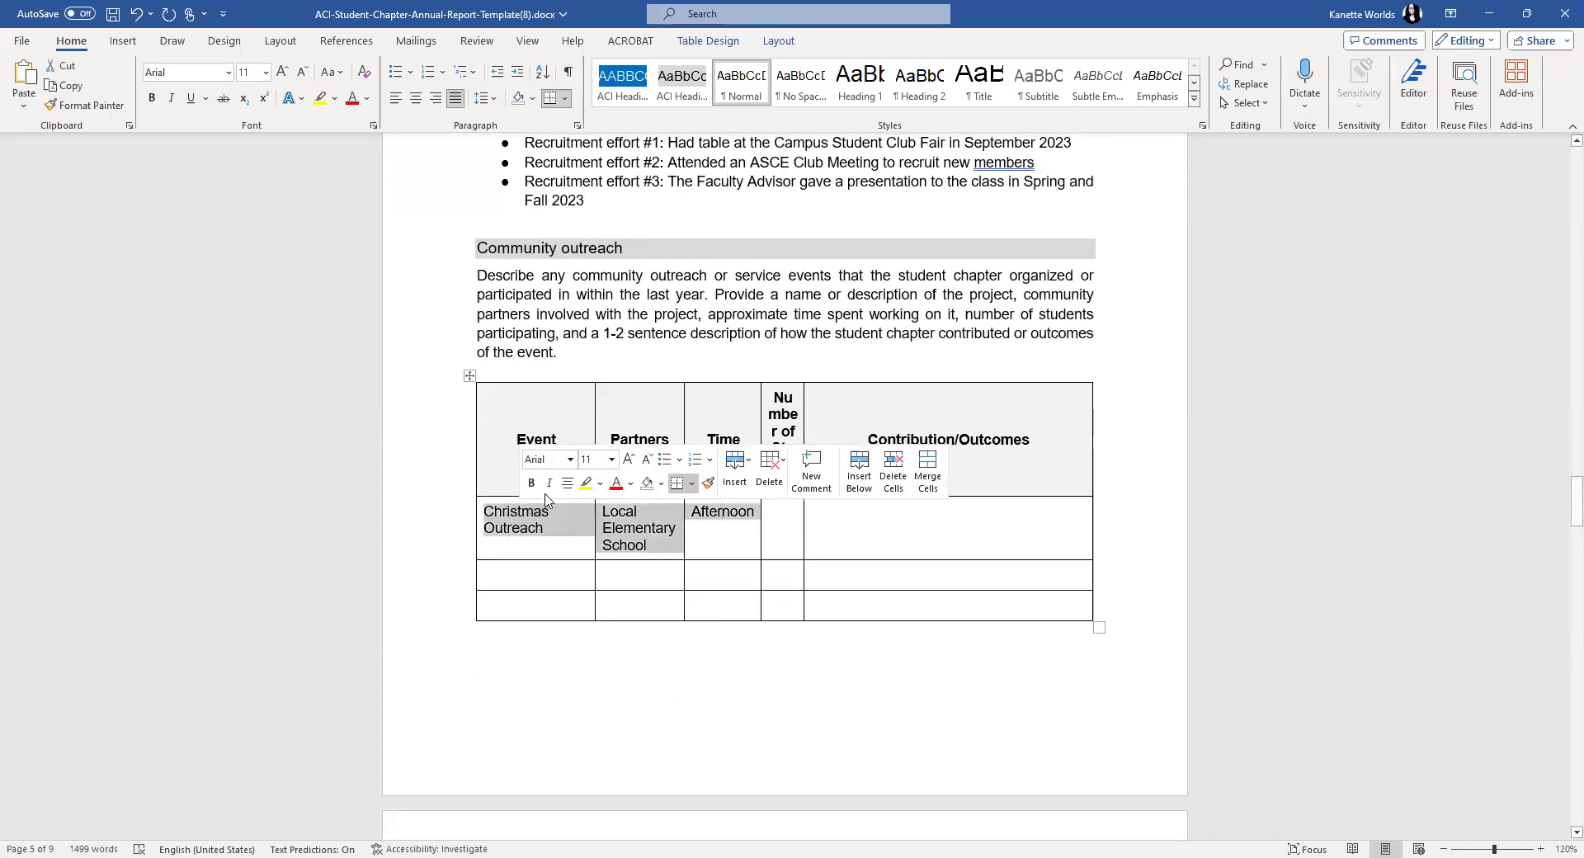
{"action": "left_click", "coordinate": [647, 459]}
{"action": "left_click", "coordinate": [647, 459]}
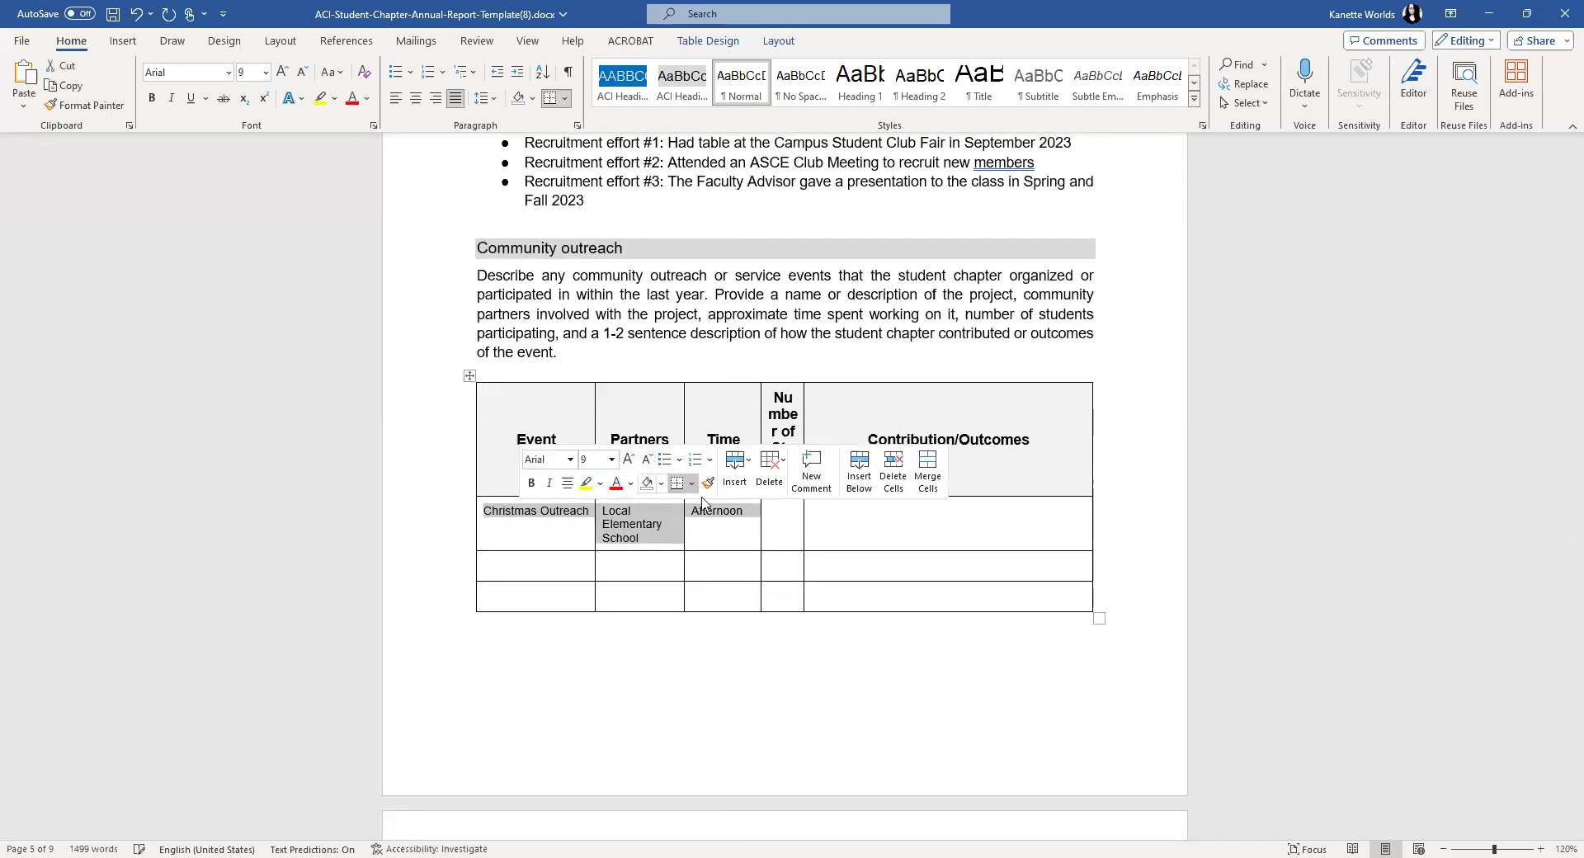
- Widen the Number of Students column, realign its border, and enter 10 students
{"action": "left_click", "coordinate": [796, 529]}
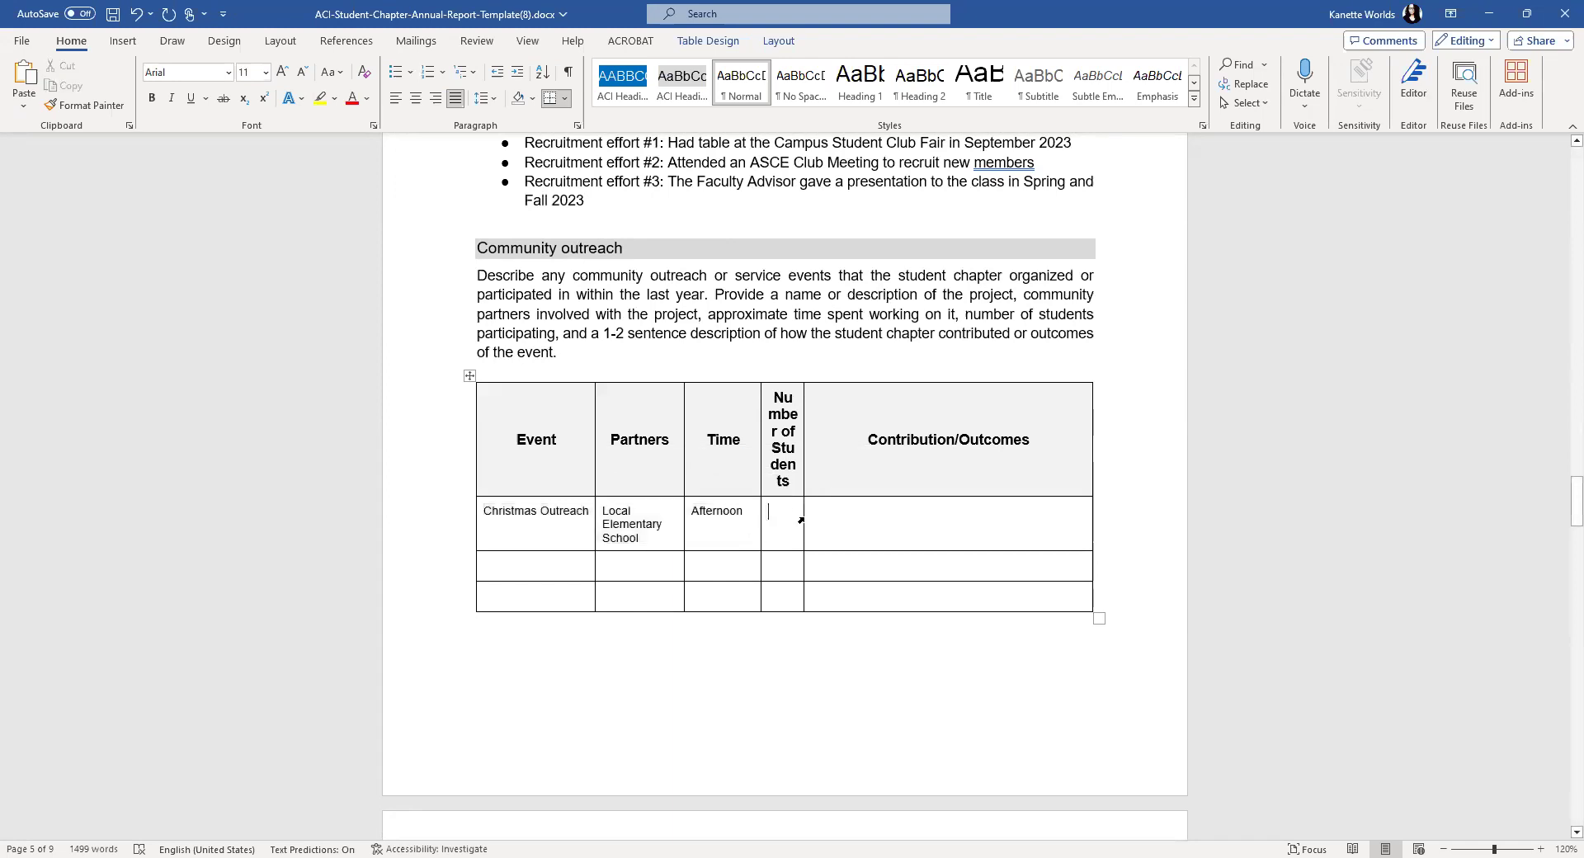
{"action": "left_click", "coordinate": [802, 518]}
{"action": "left_click", "coordinate": [800, 518]}
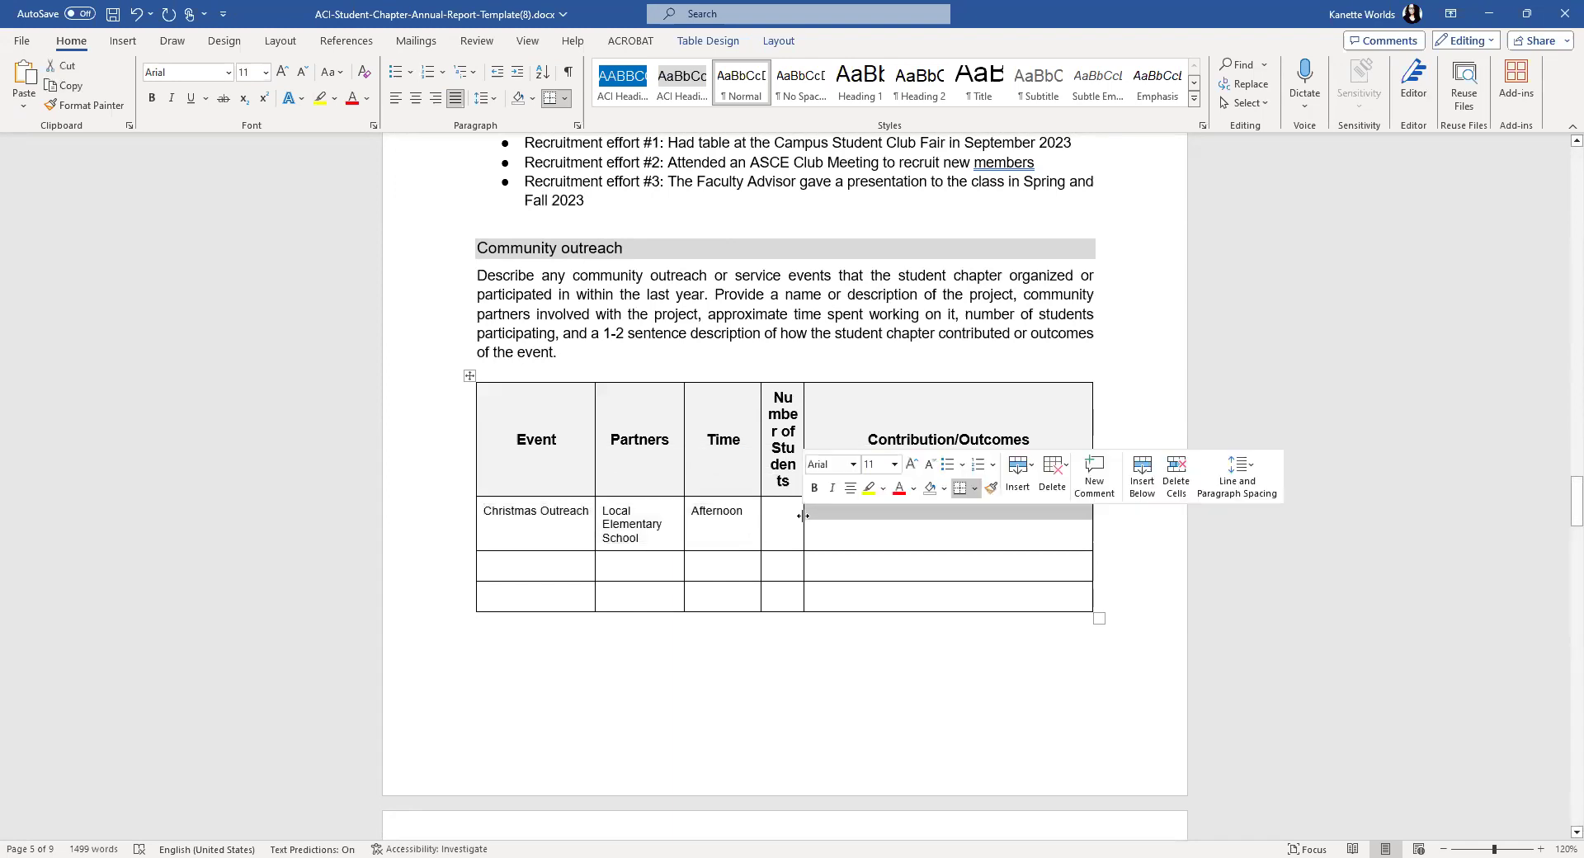
{"action": "left_click_drag", "start_coordinate": [835, 513], "coordinate": [837, 512]}
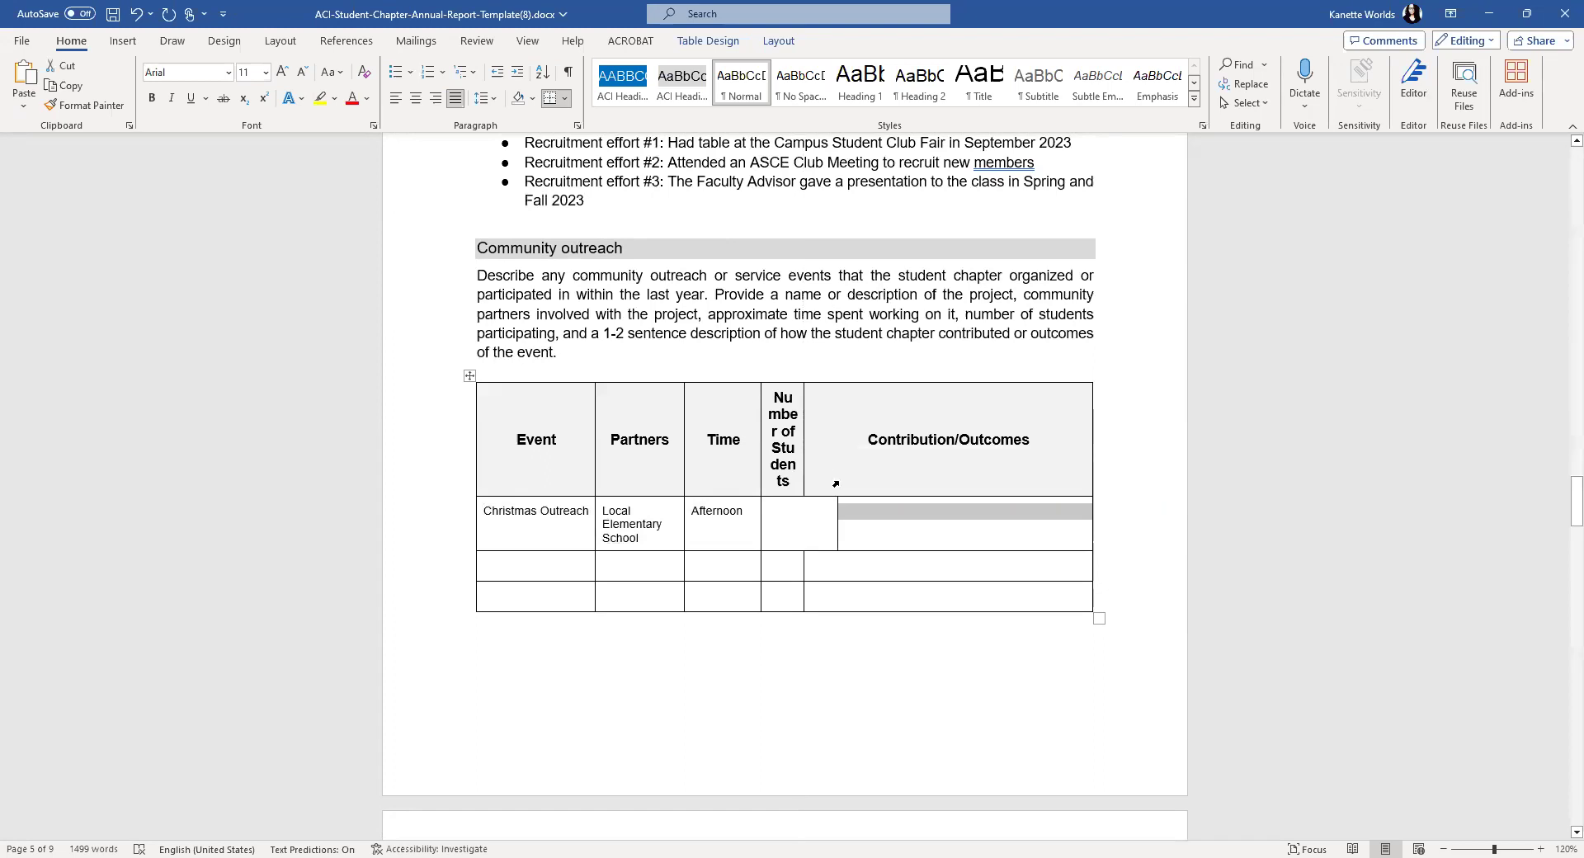
{"action": "left_click", "coordinate": [834, 491]}
{"action": "left_click_drag", "start_coordinate": [834, 491], "coordinate": [822, 493]}
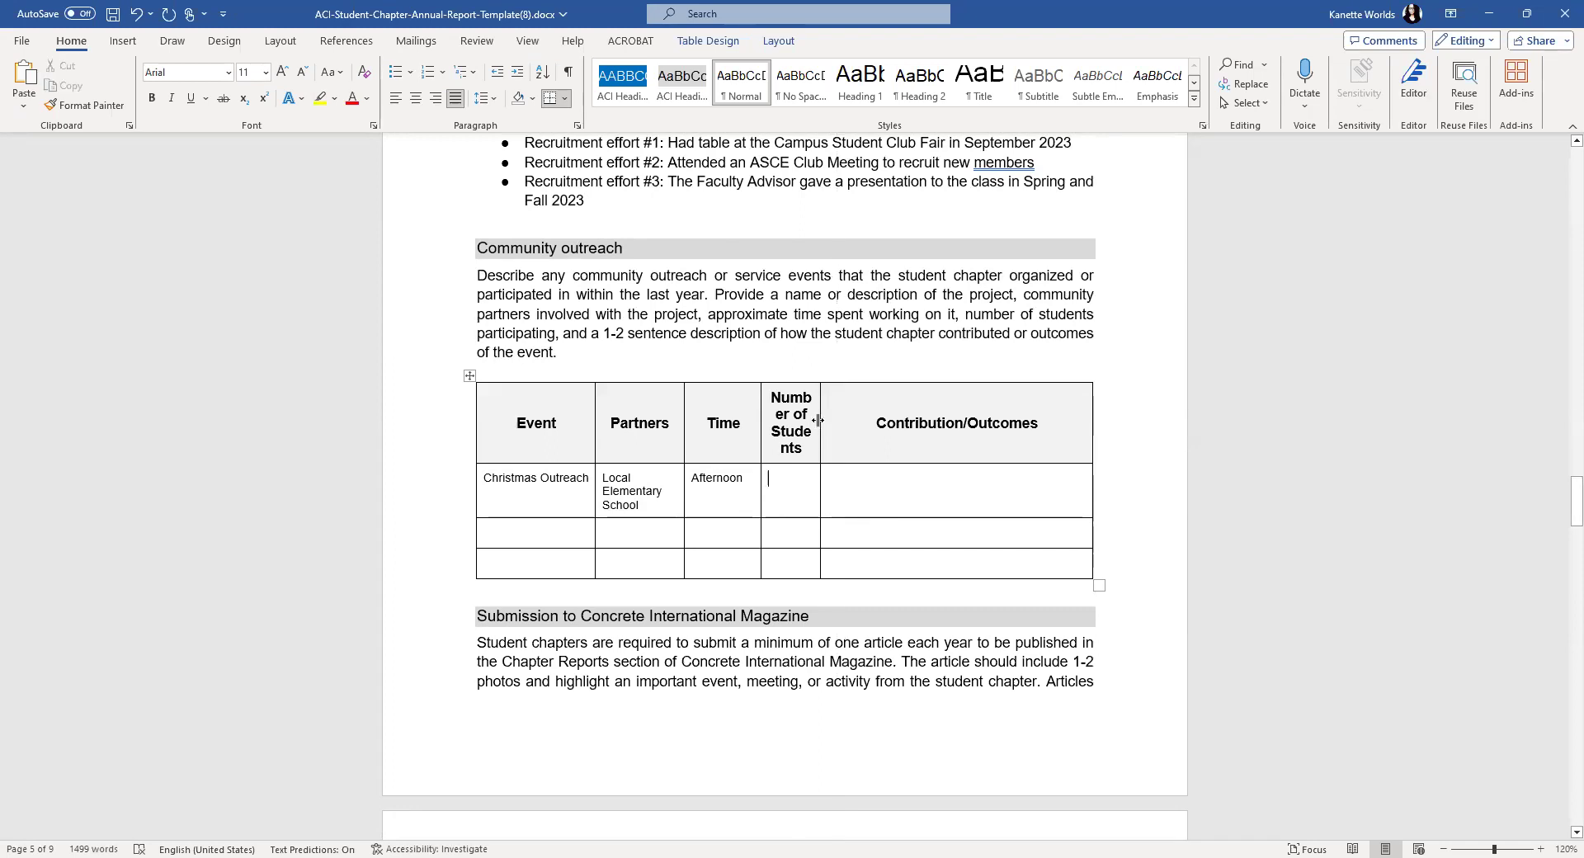
{"action": "type", "text": "10"}
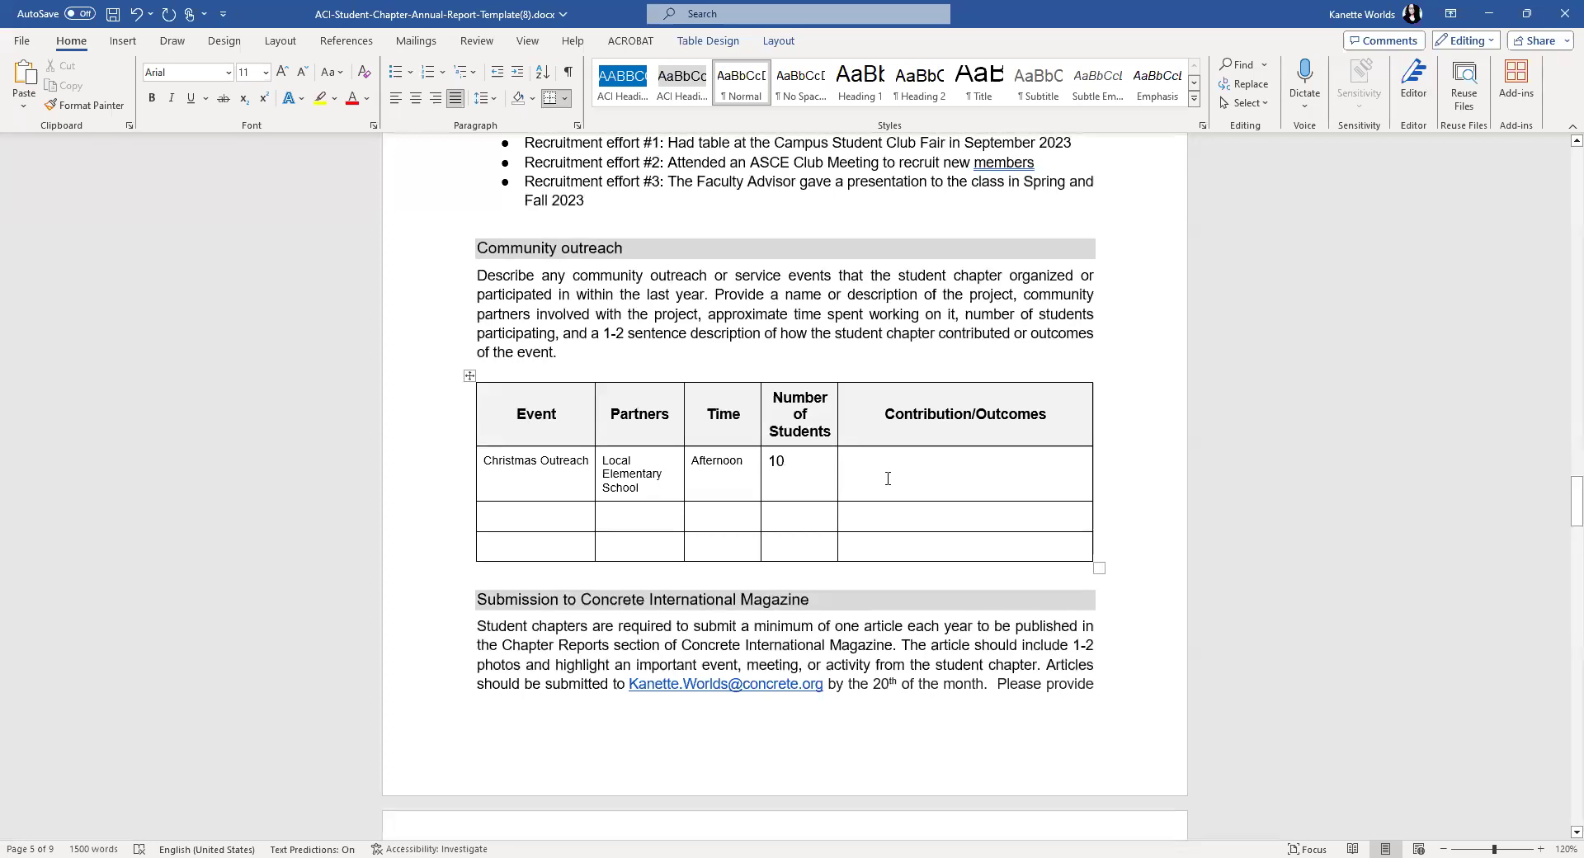
- Enter 'Distributed cookies and milk to a elementary school class' as the Christmas Outreach contribution
{"action": "left_click", "coordinate": [892, 472]}
{"action": "type", "text": "Distributed c"}
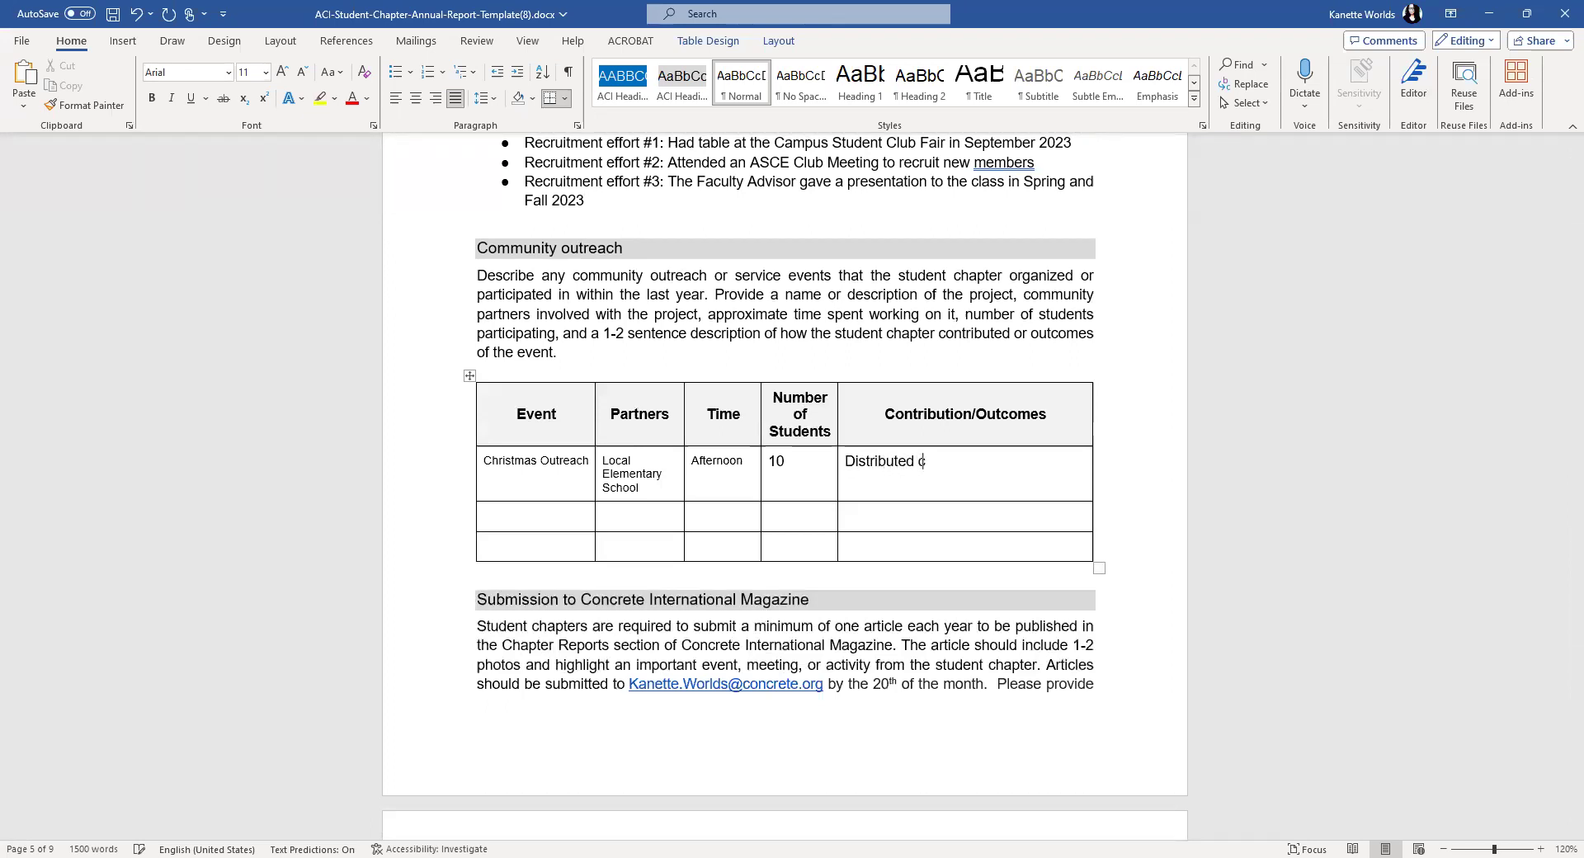
{"action": "type", "text": "ookies and milk to a elementary school class"}
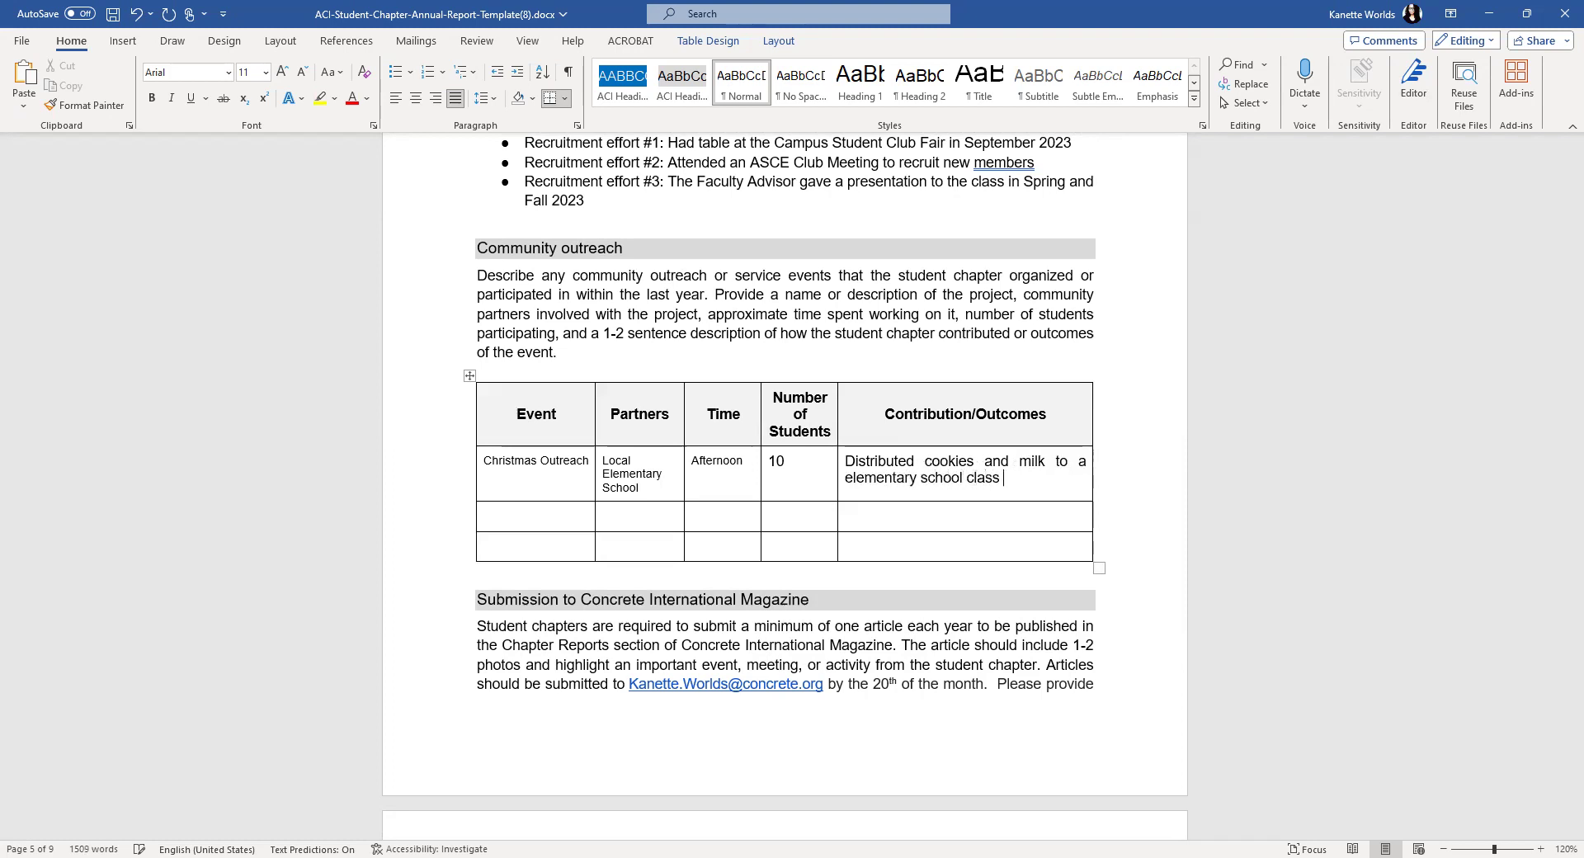
{"action": "scroll", "coordinate": [921, 429], "scroll_direction": "down", "scroll_amount": 1}
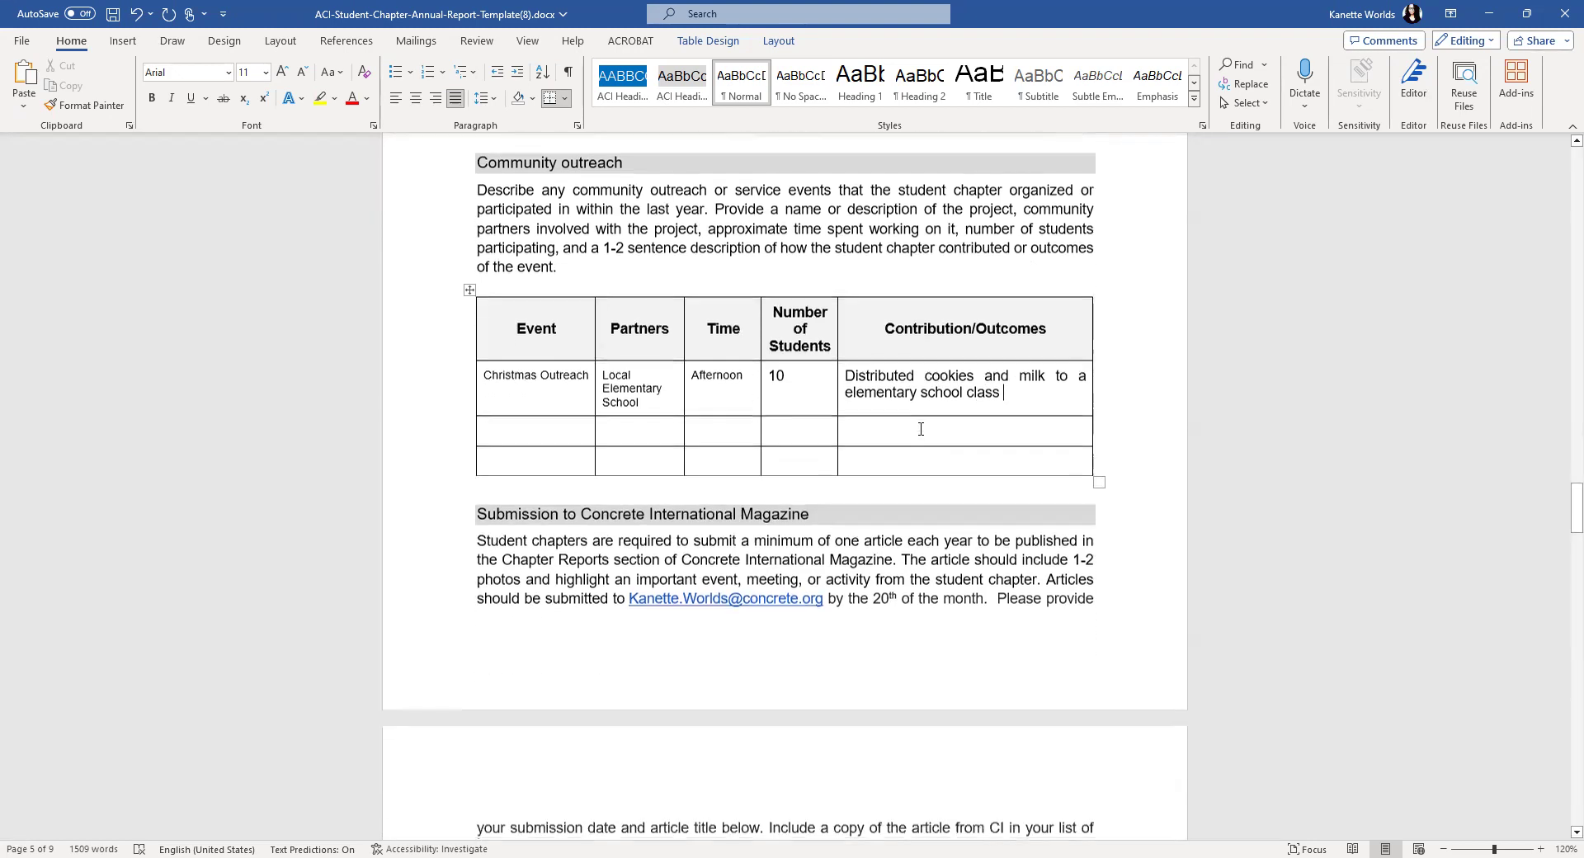
{"action": "scroll", "coordinate": [921, 429], "scroll_direction": "down", "scroll_amount": 1}
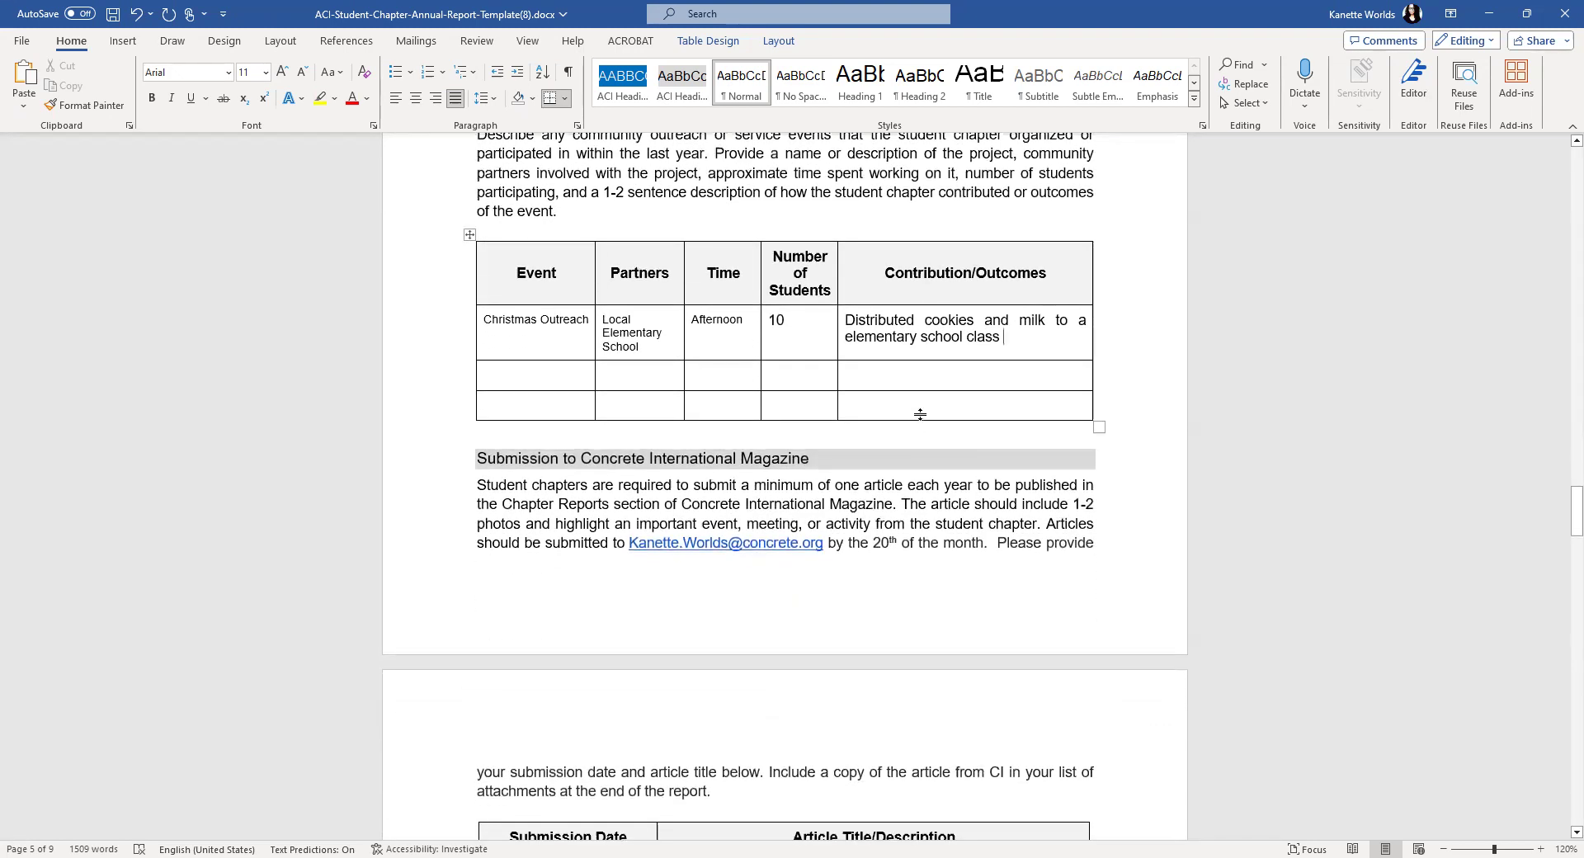
{"action": "left_click", "coordinate": [534, 379]}
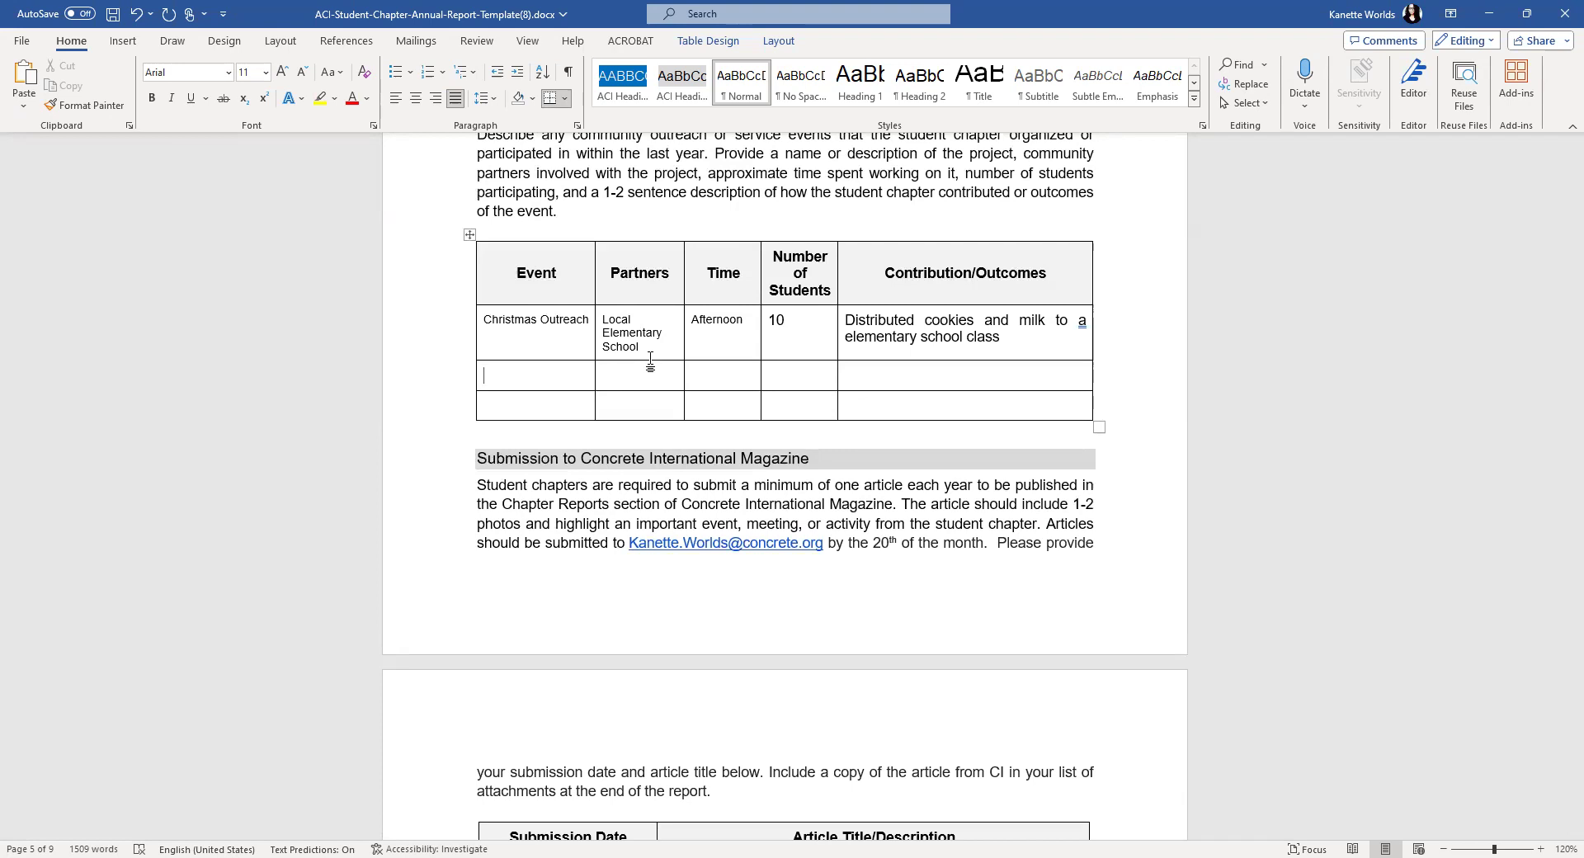
{"action": "scroll", "coordinate": [650, 361], "scroll_direction": "down", "scroll_amount": 5}
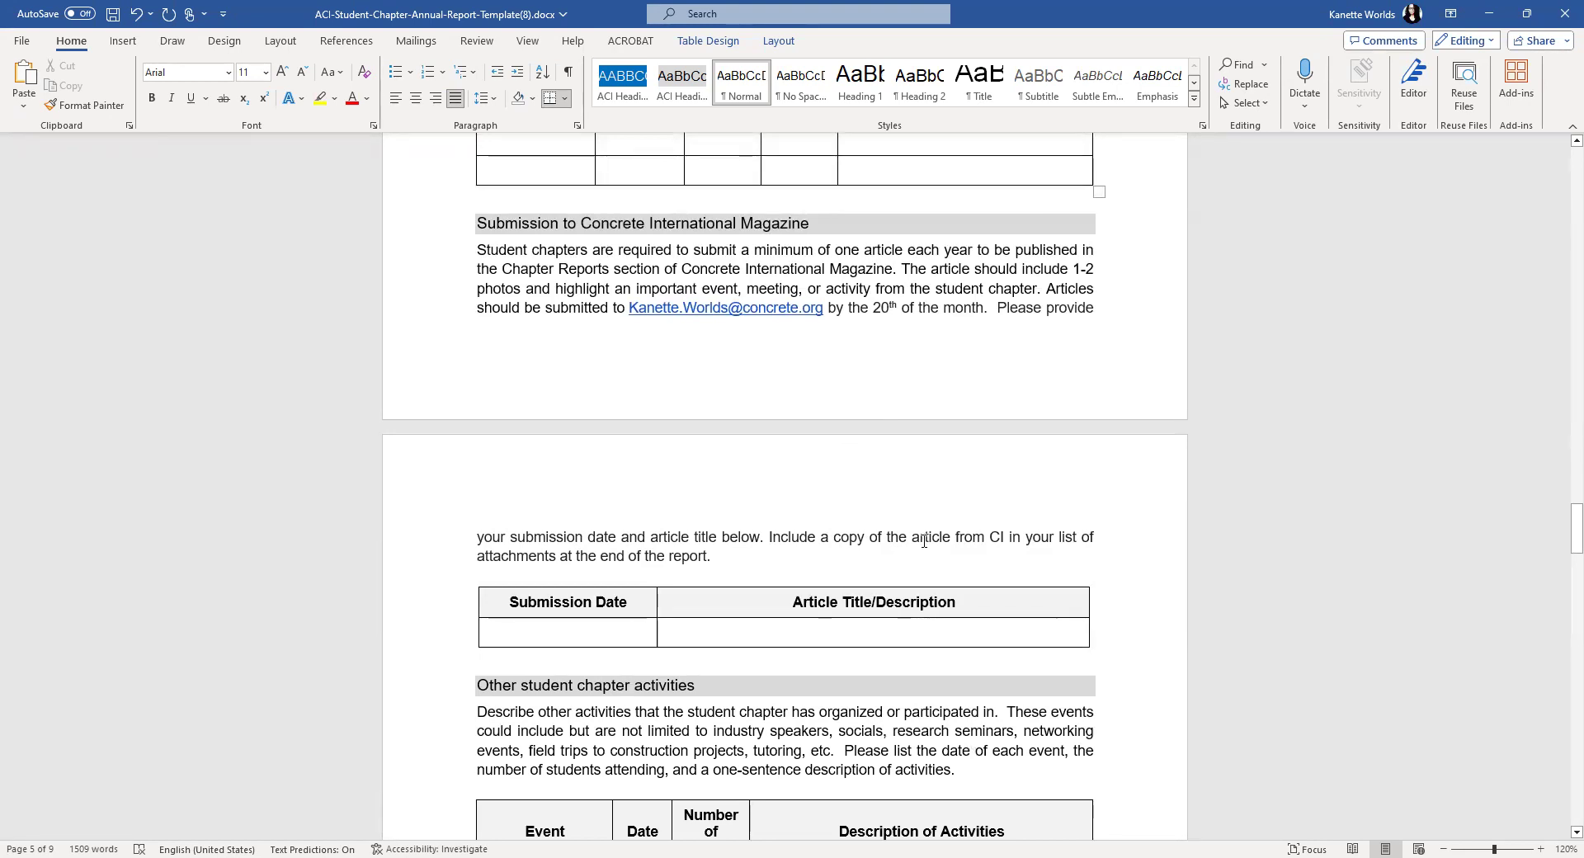
{"action": "scroll", "coordinate": [925, 540], "scroll_direction": "down", "scroll_amount": 5}
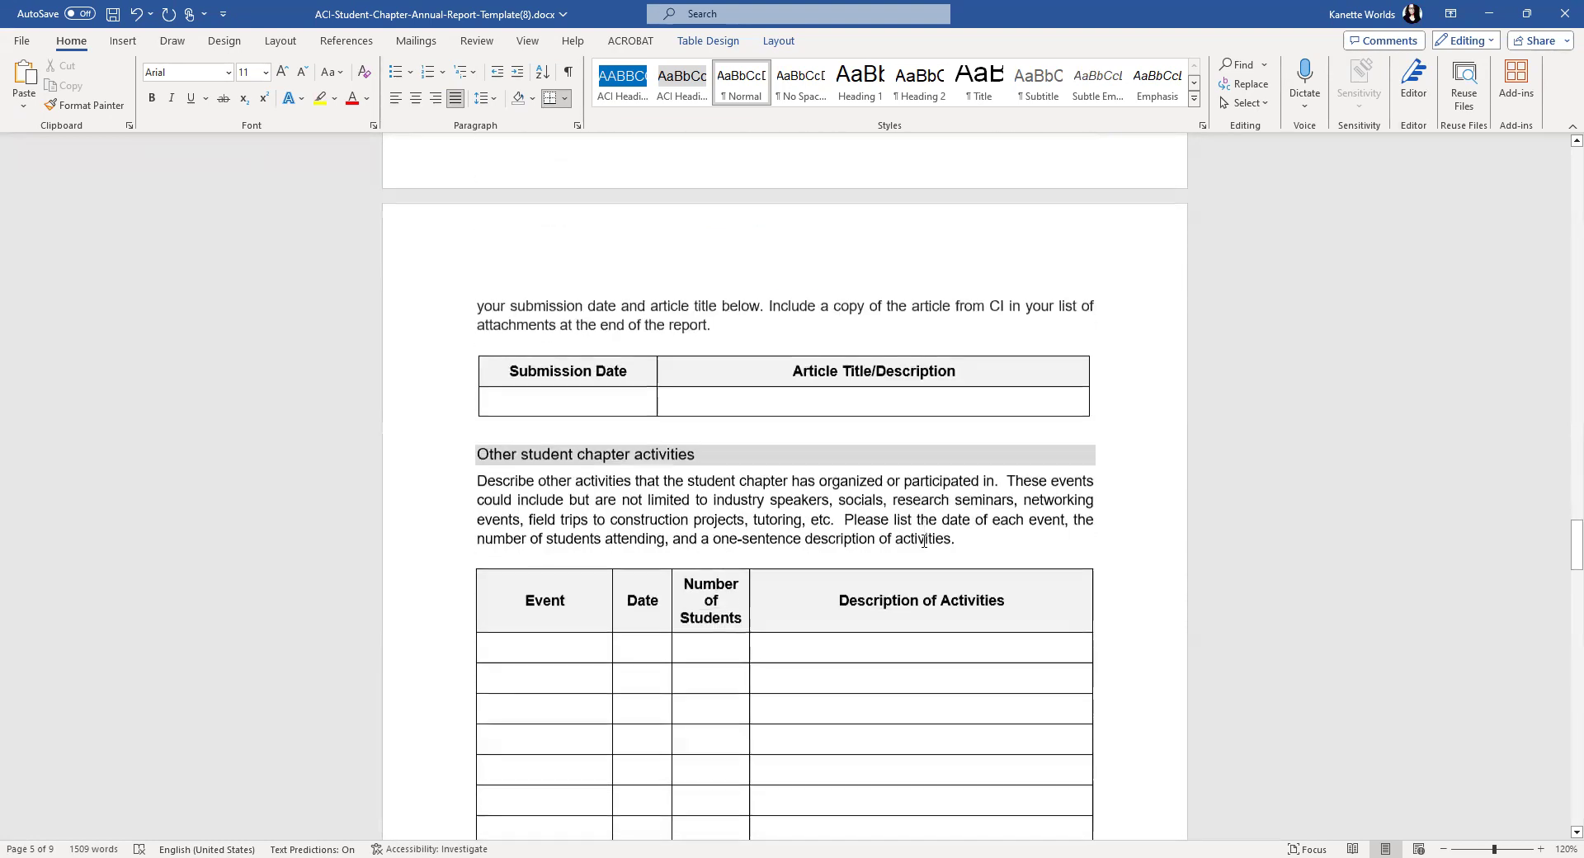
{"action": "scroll", "coordinate": [774, 417], "scroll_direction": "up", "scroll_amount": 2}
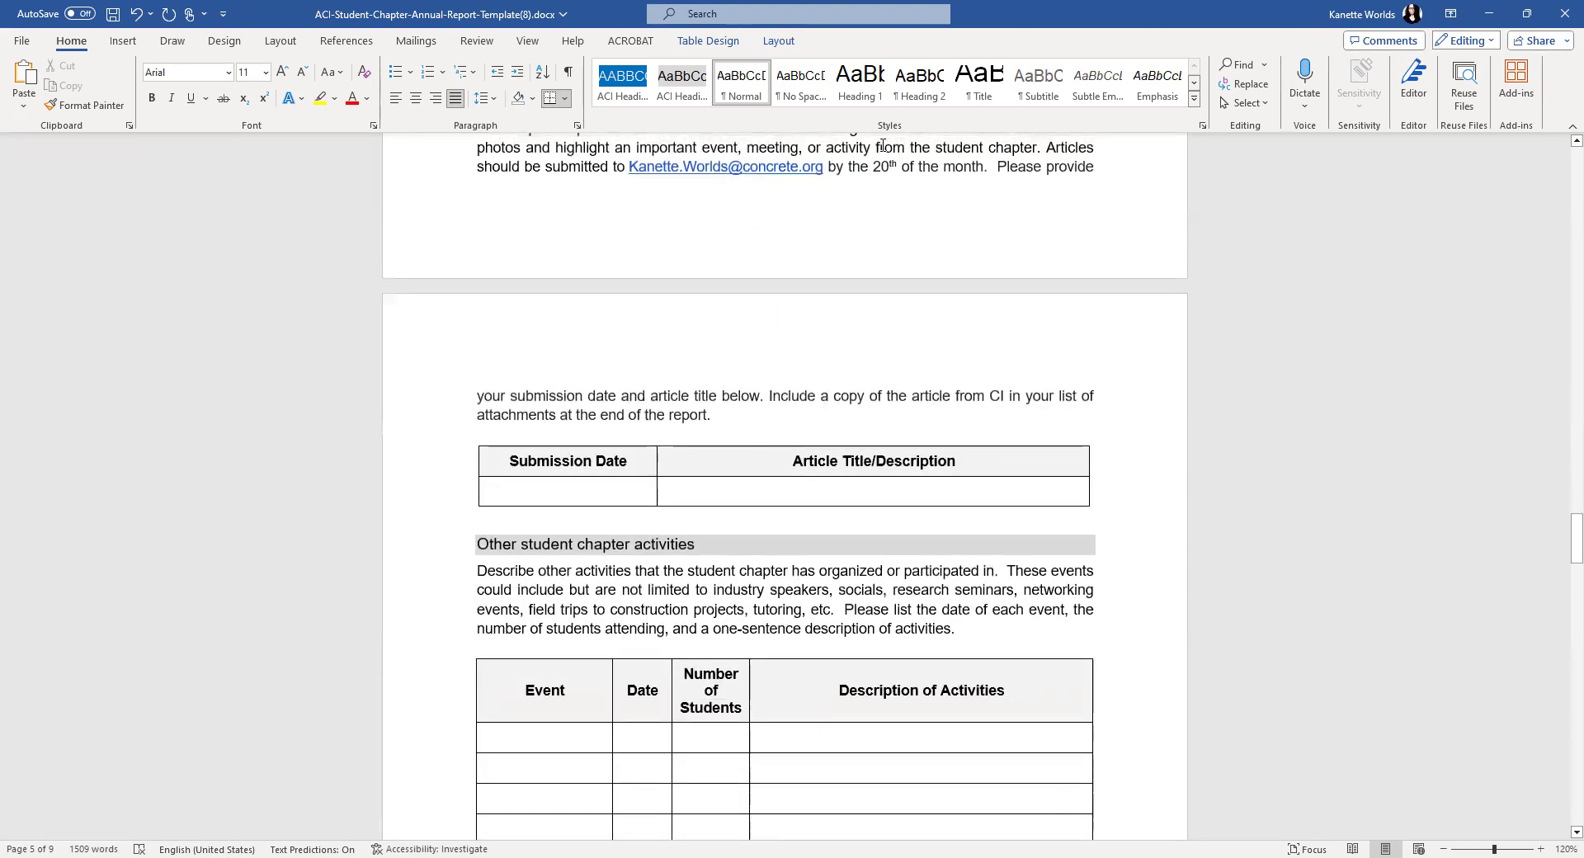
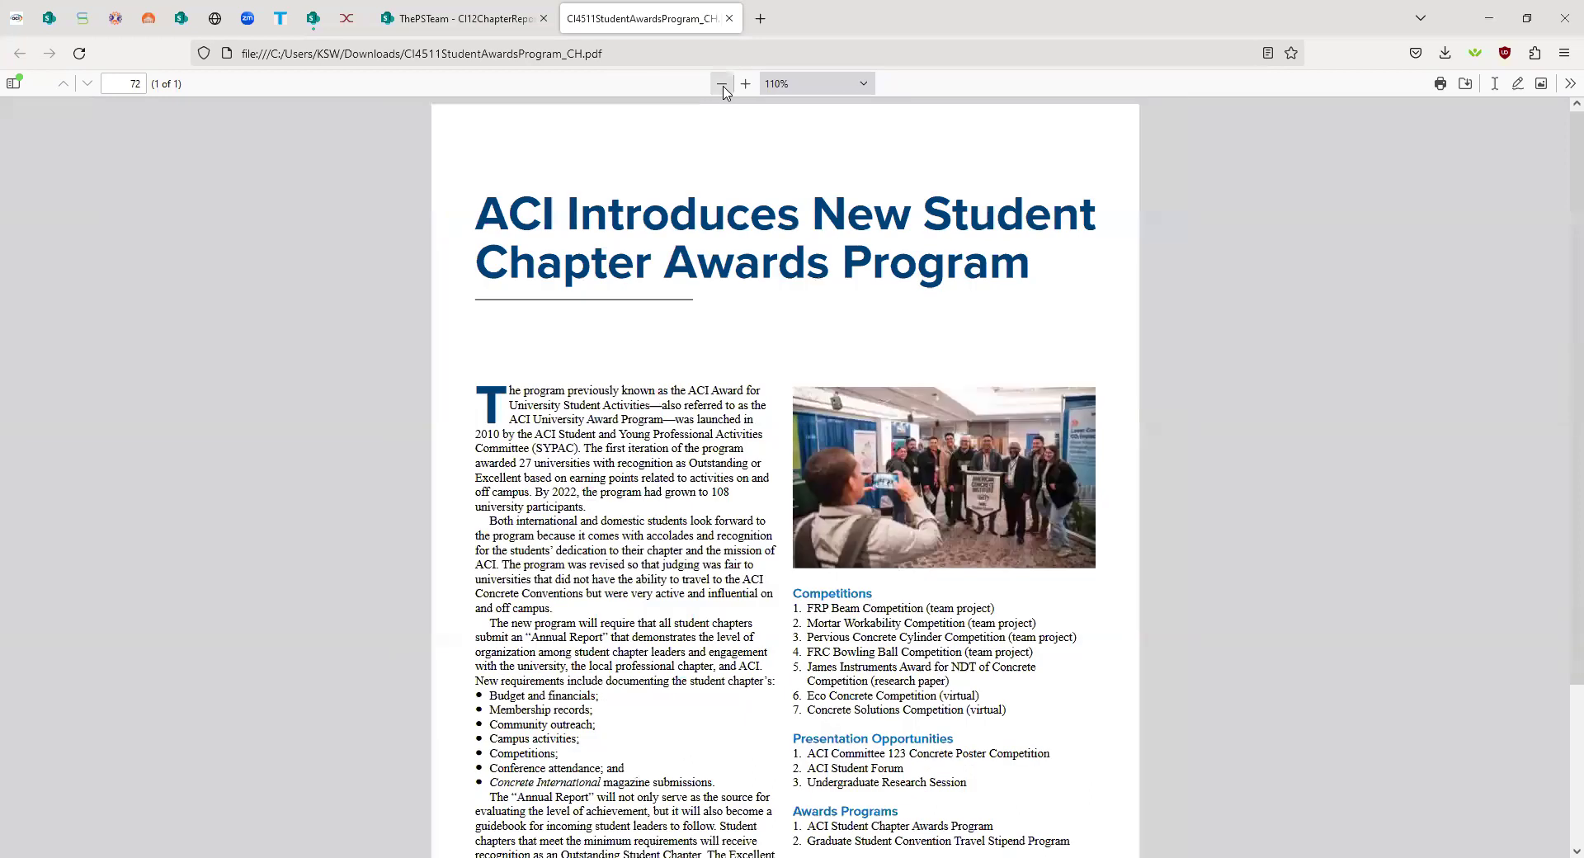
- Scroll down through the article in the Firefox PDF viewer
{"action": "scroll", "coordinate": [876, 293], "scroll_direction": "down", "scroll_amount": 1}
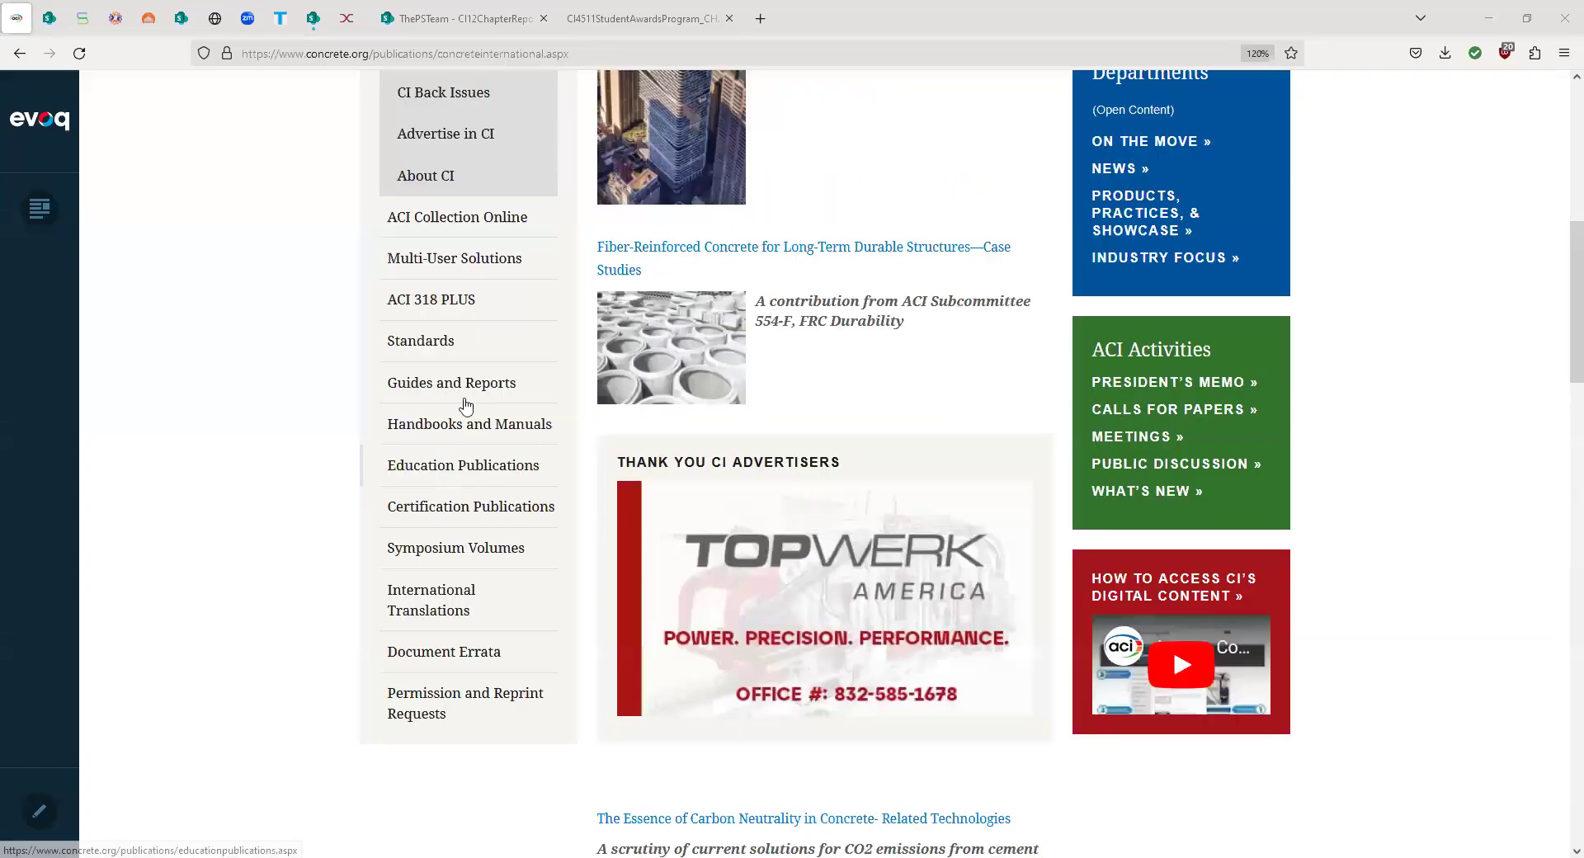
- Scroll the November 2023 Concrete International issue to the 'ACI Introduces New Student Chapter Awards Program' article
{"action": "scroll", "coordinate": [460, 404], "scroll_direction": "up", "scroll_amount": 8}
{"action": "mouse_move", "coordinate": [433, 227]}
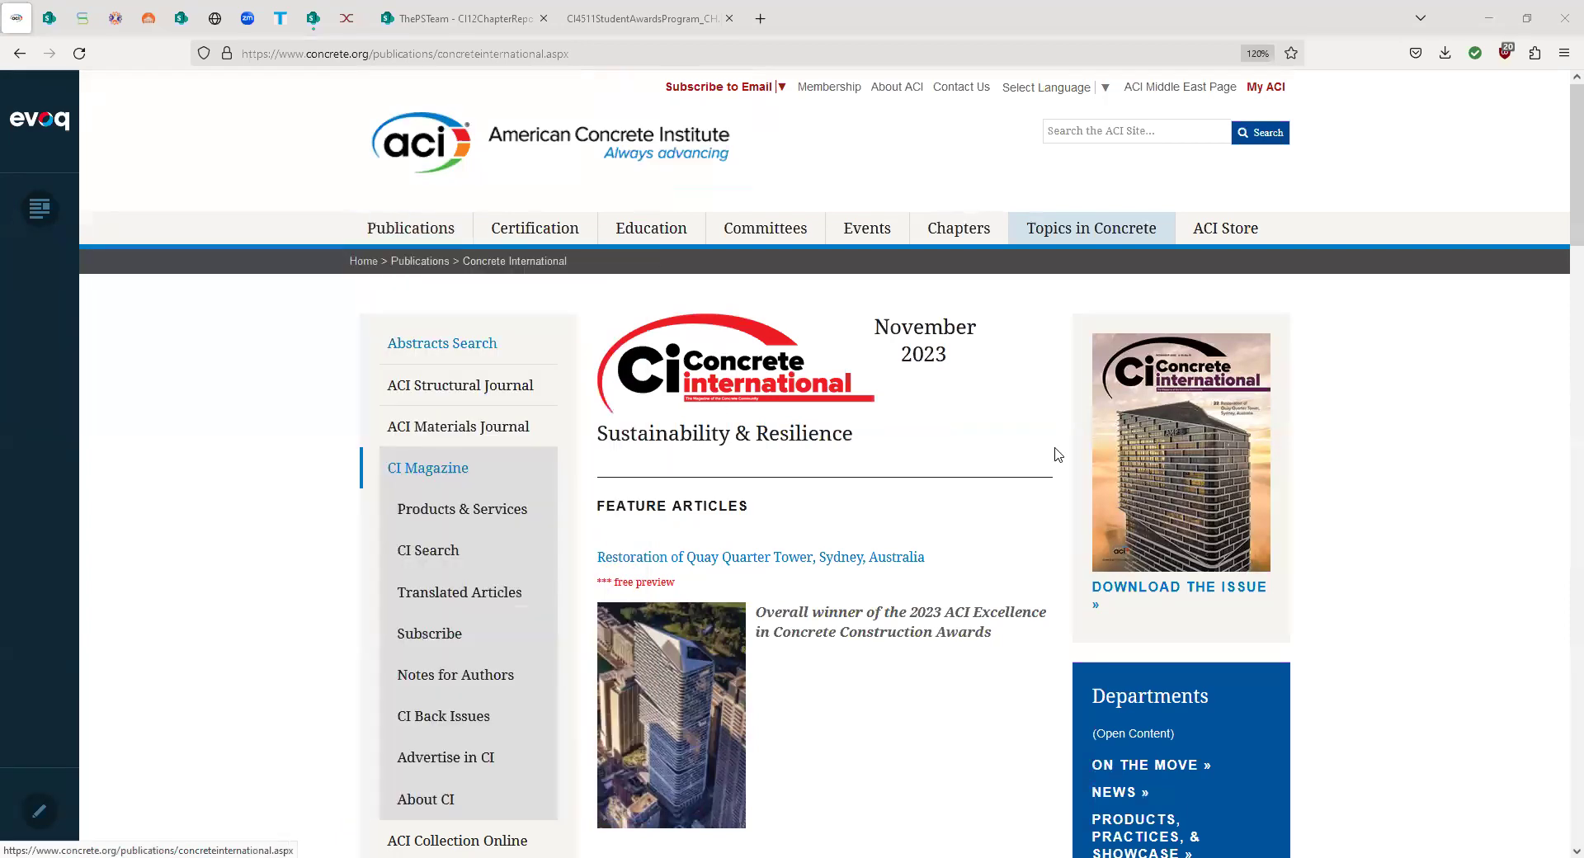
{"action": "scroll", "coordinate": [1058, 453], "scroll_direction": "down", "scroll_amount": 3}
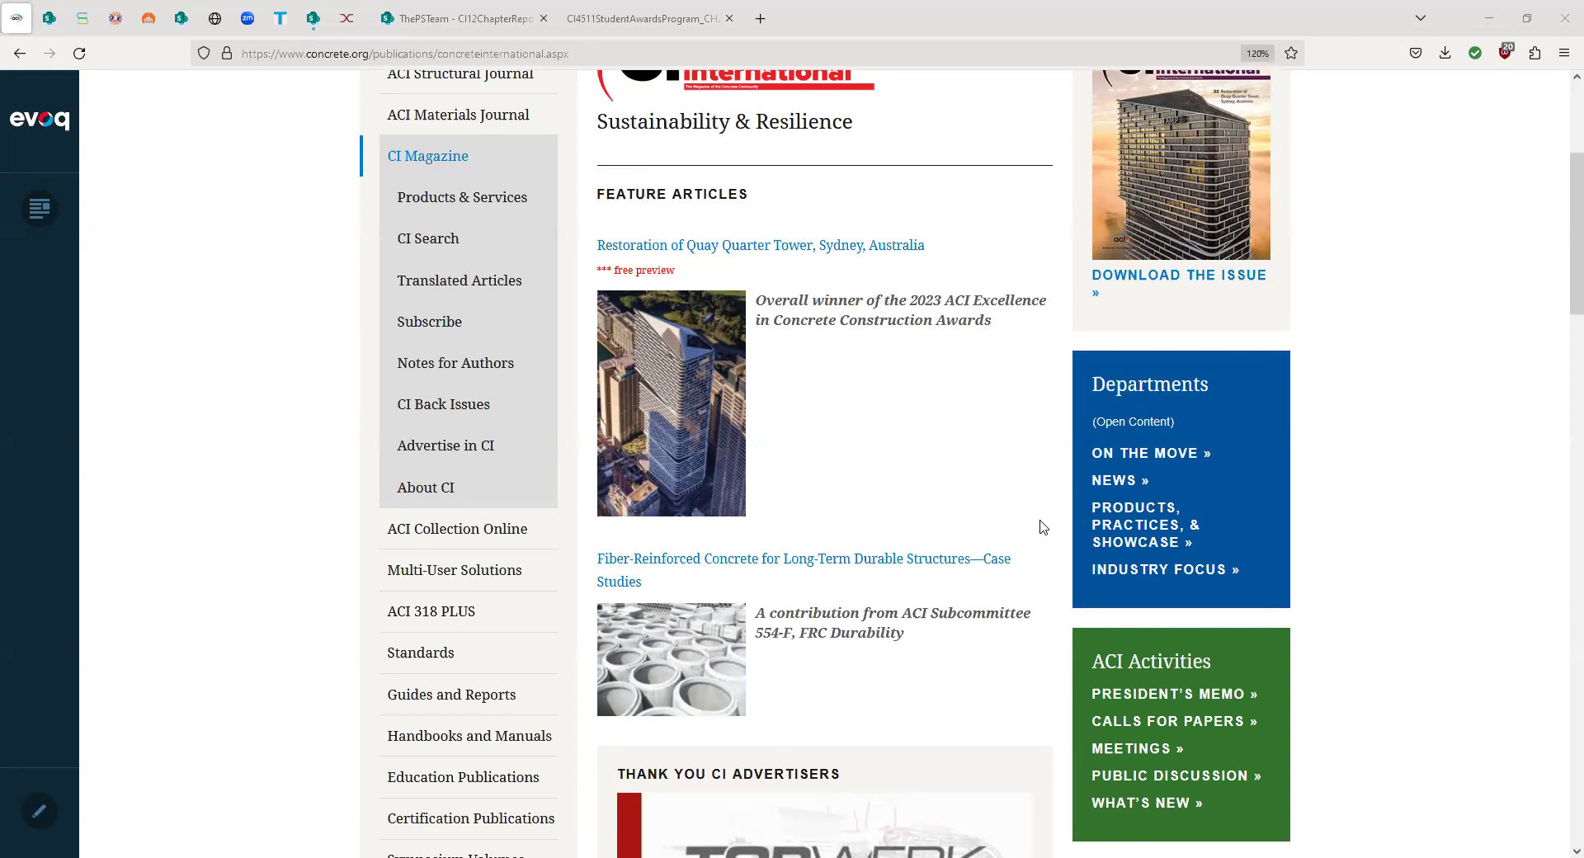
{"action": "scroll", "coordinate": [1042, 528], "scroll_direction": "up", "scroll_amount": 2}
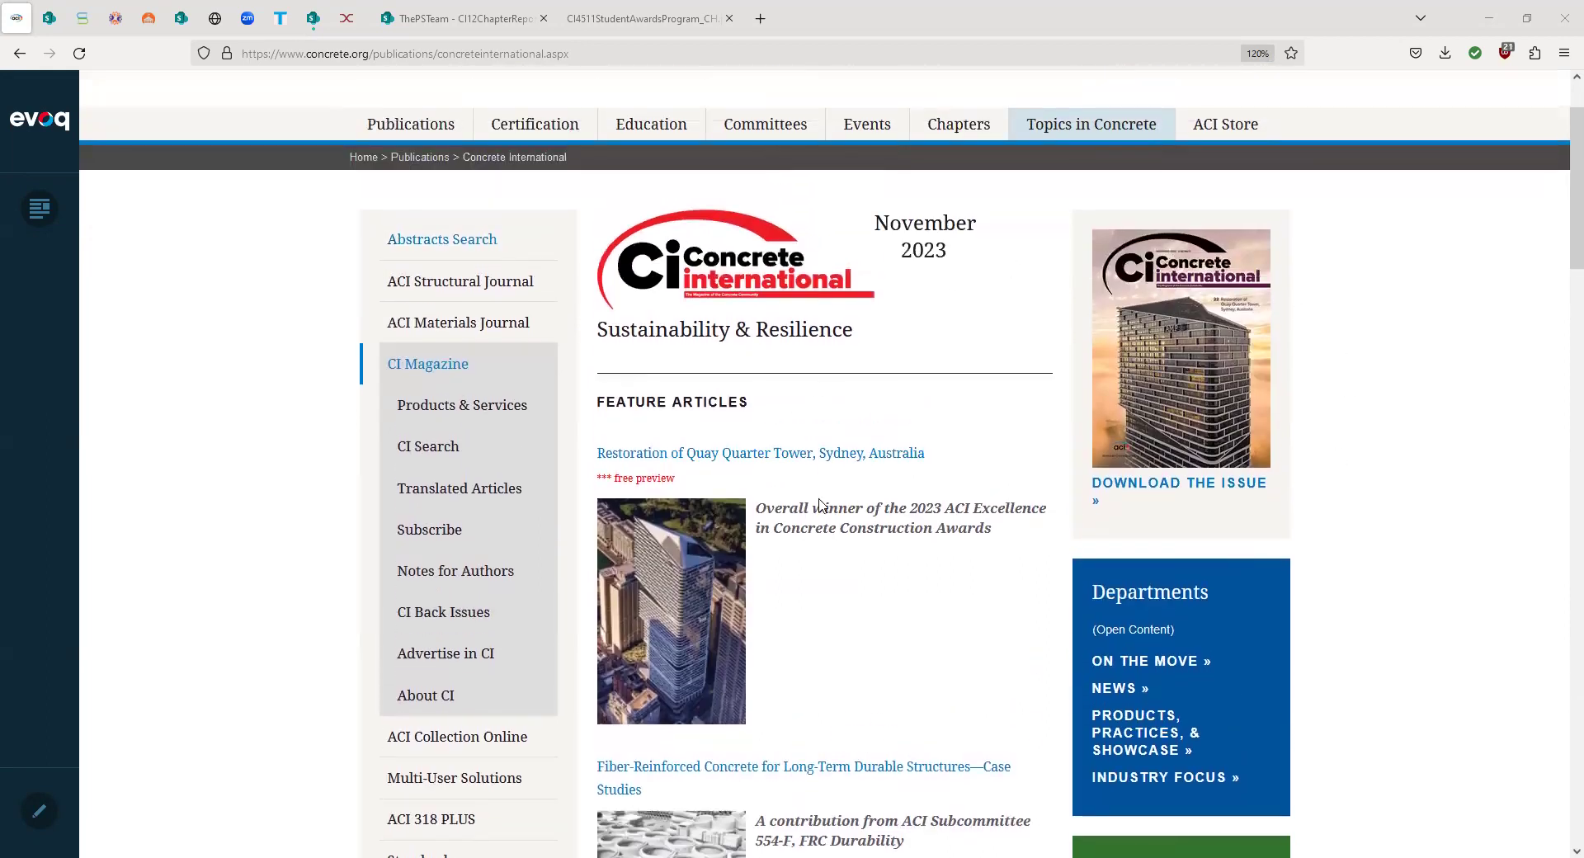
{"action": "scroll", "coordinate": [965, 591], "scroll_direction": "down", "scroll_amount": 2}
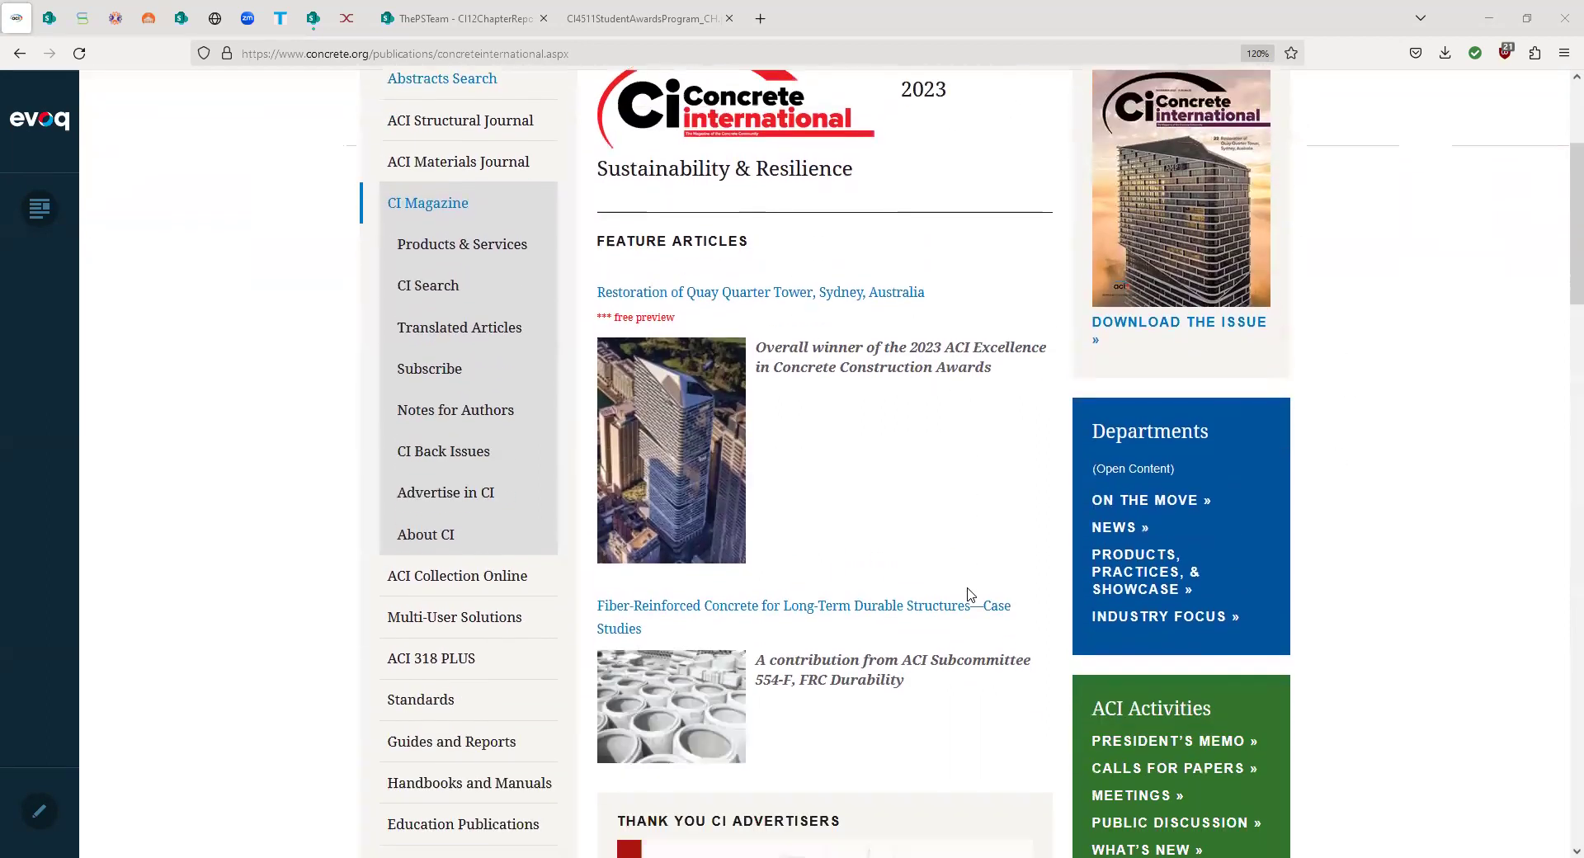
{"action": "scroll", "coordinate": [1132, 506], "scroll_direction": "down", "scroll_amount": 2}
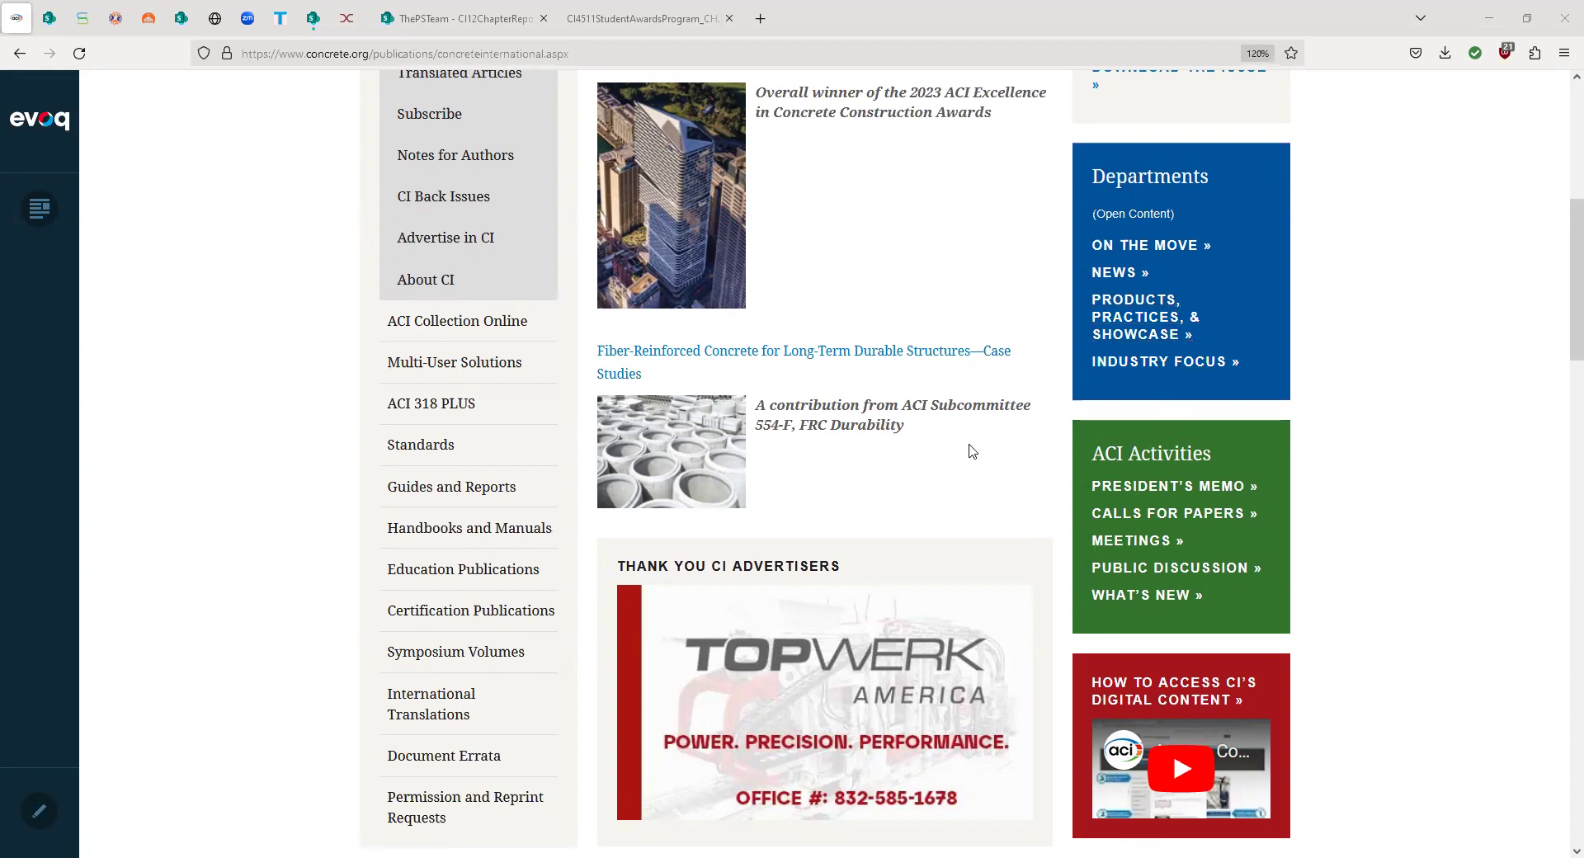
{"action": "scroll", "coordinate": [971, 452], "scroll_direction": "down", "scroll_amount": 5}
{"action": "scroll", "coordinate": [971, 452], "scroll_direction": "down", "scroll_amount": 8}
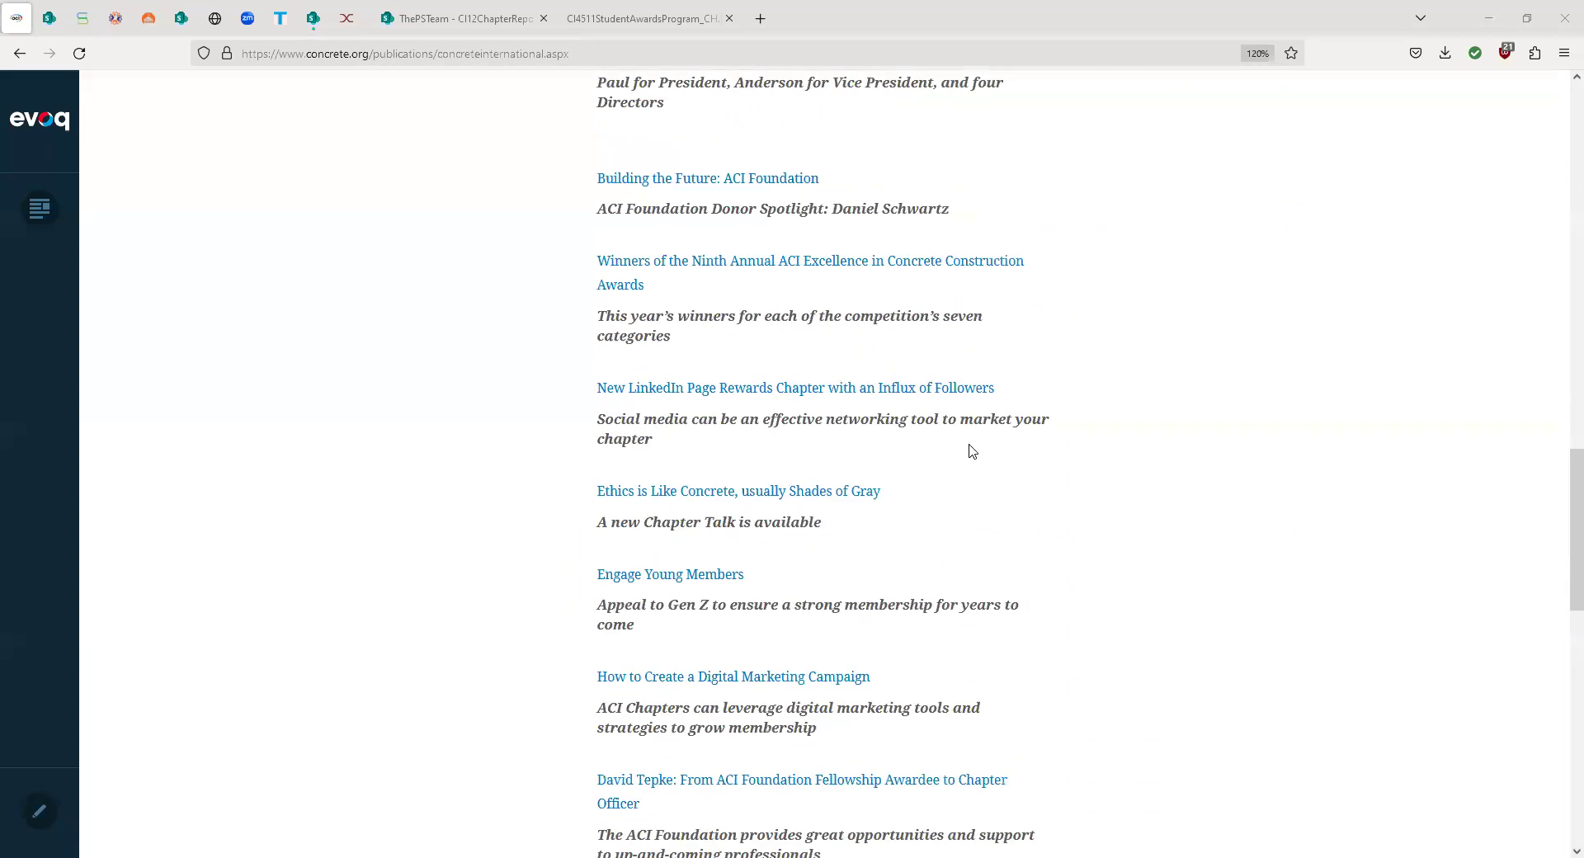
{"action": "scroll", "coordinate": [972, 452], "scroll_direction": "down", "scroll_amount": 2}
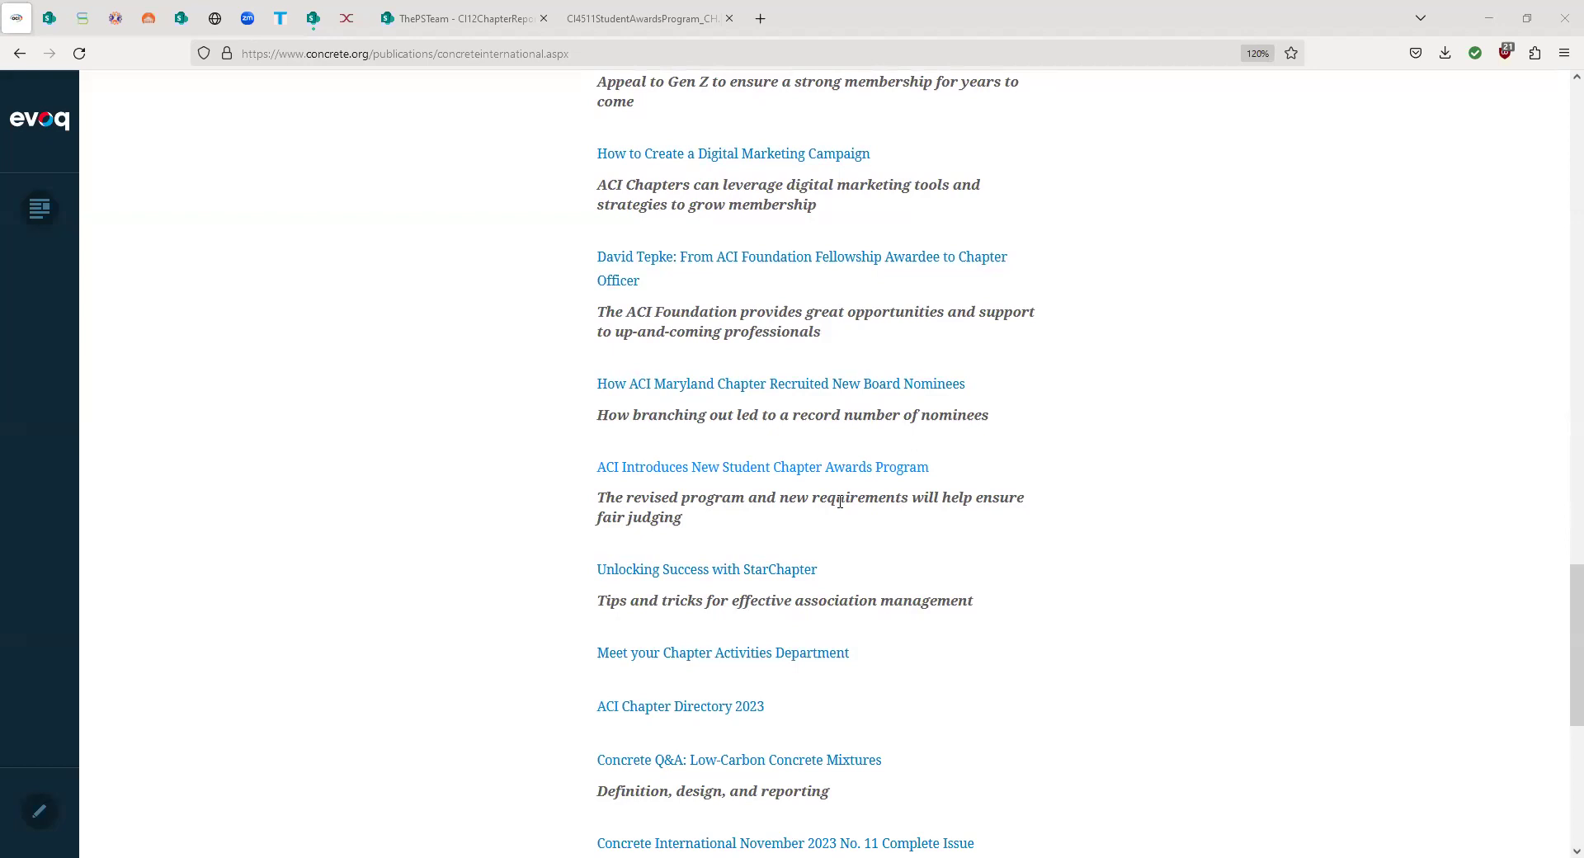
{"action": "scroll", "coordinate": [839, 501], "scroll_direction": "up", "scroll_amount": 2}
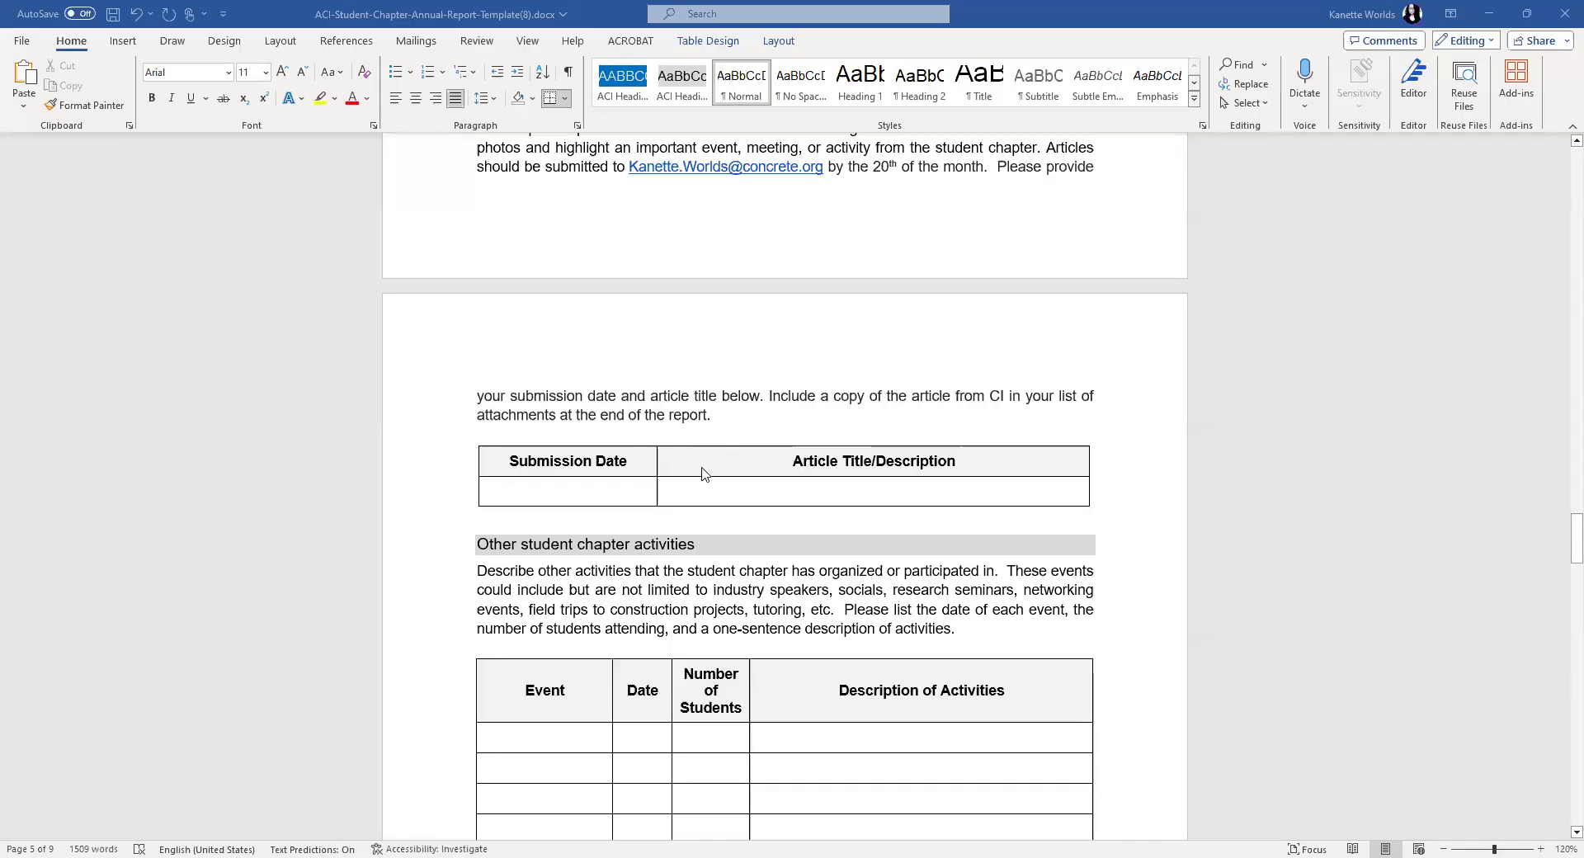
- Enter November 2023 as the submission date, with a draft 'ACI Student Chapter' title
{"action": "scroll", "coordinate": [697, 487], "scroll_direction": "up", "scroll_amount": 2}
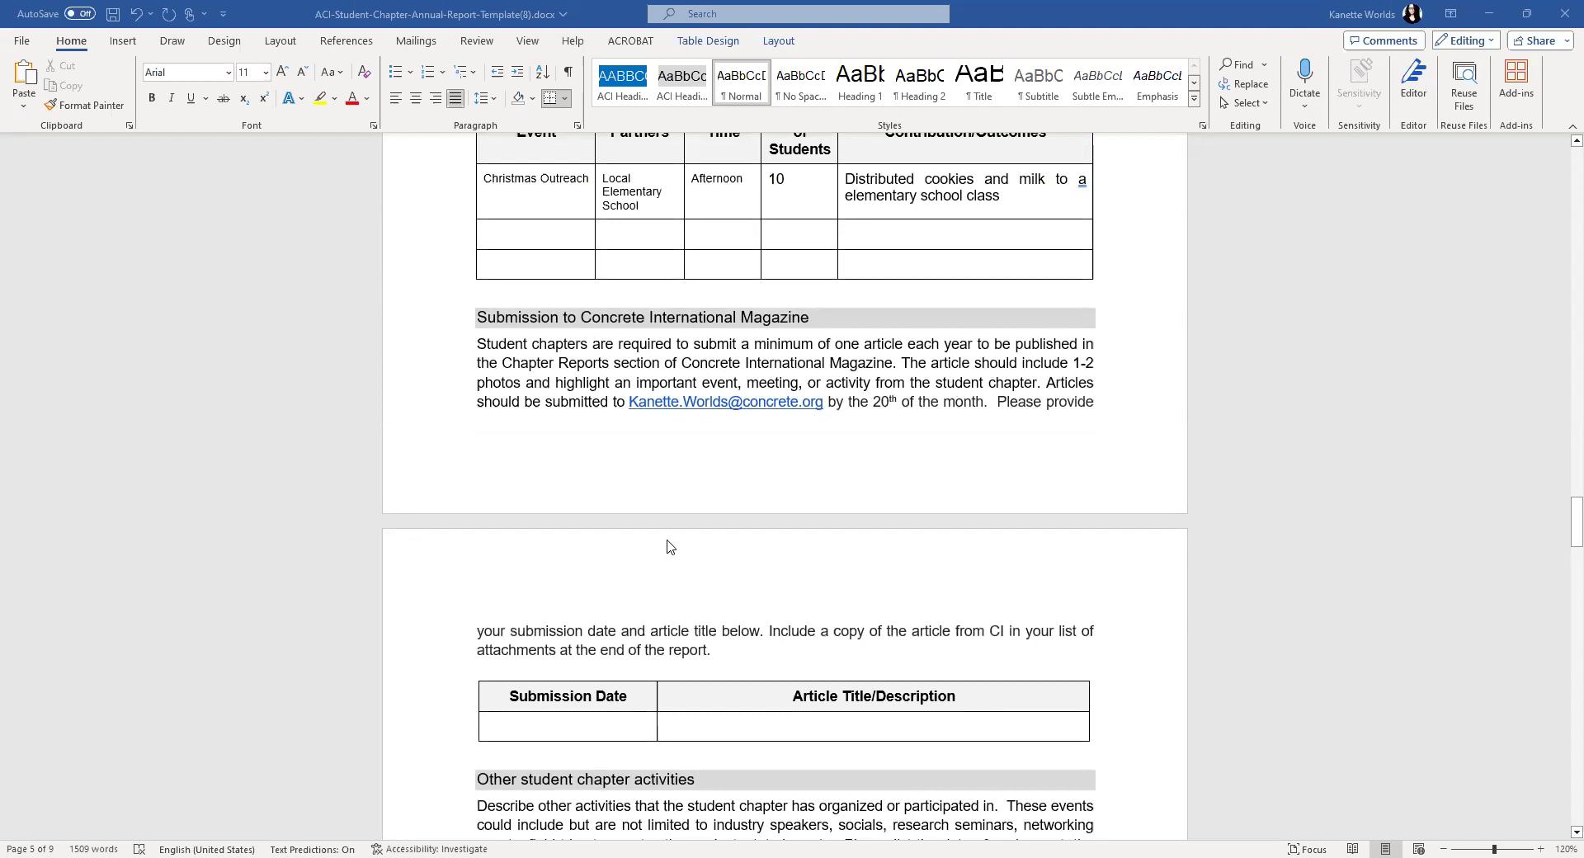
{"action": "scroll", "coordinate": [702, 627], "scroll_direction": "down", "scroll_amount": 1}
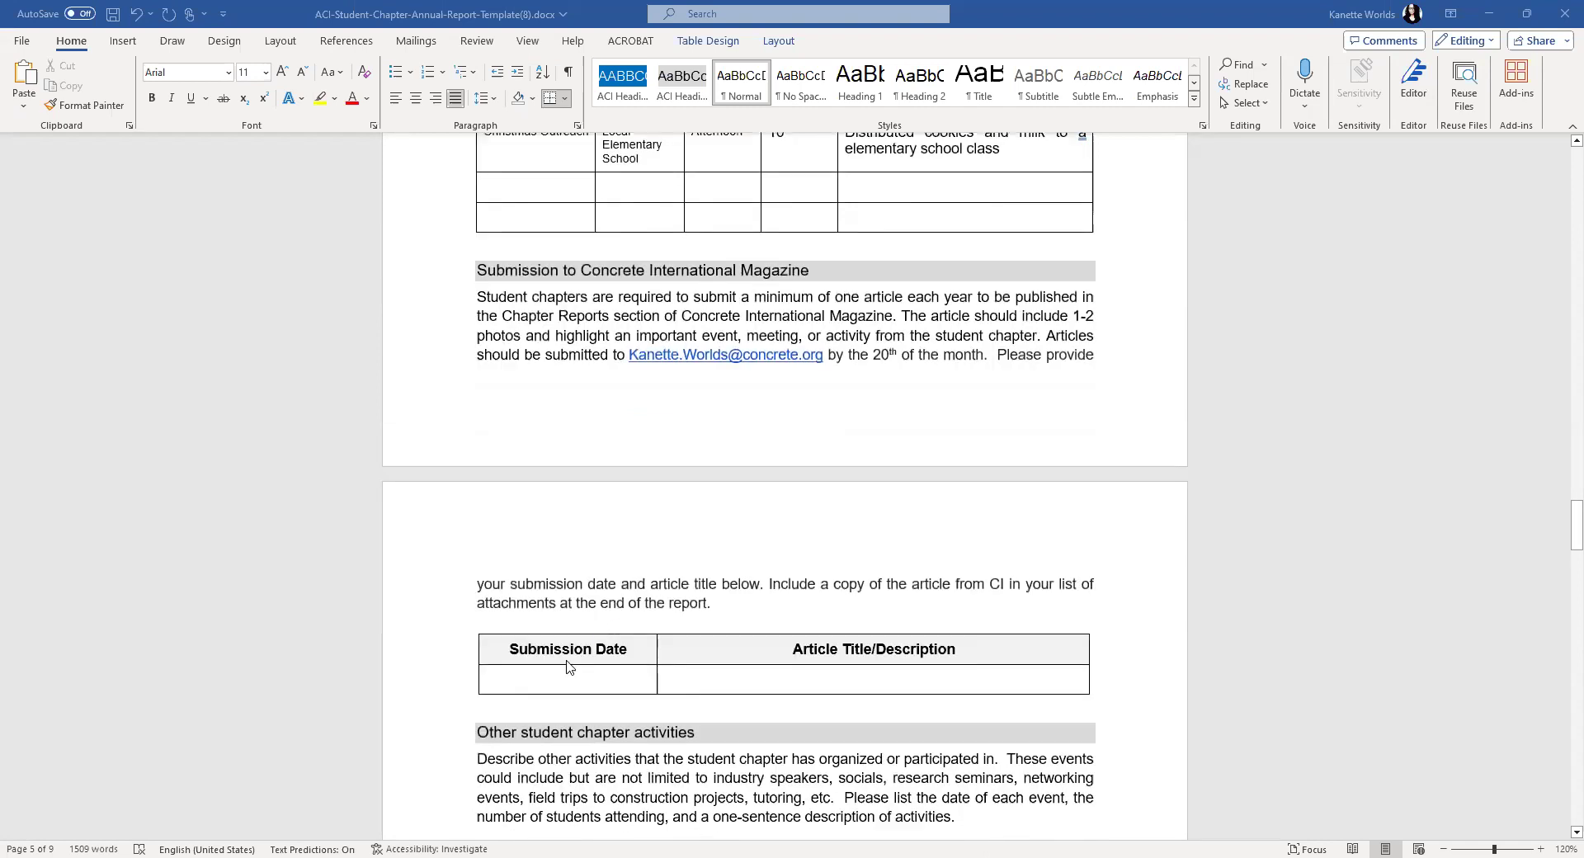
{"action": "left_click", "coordinate": [548, 686]}
{"action": "type", "text": "Nv"}
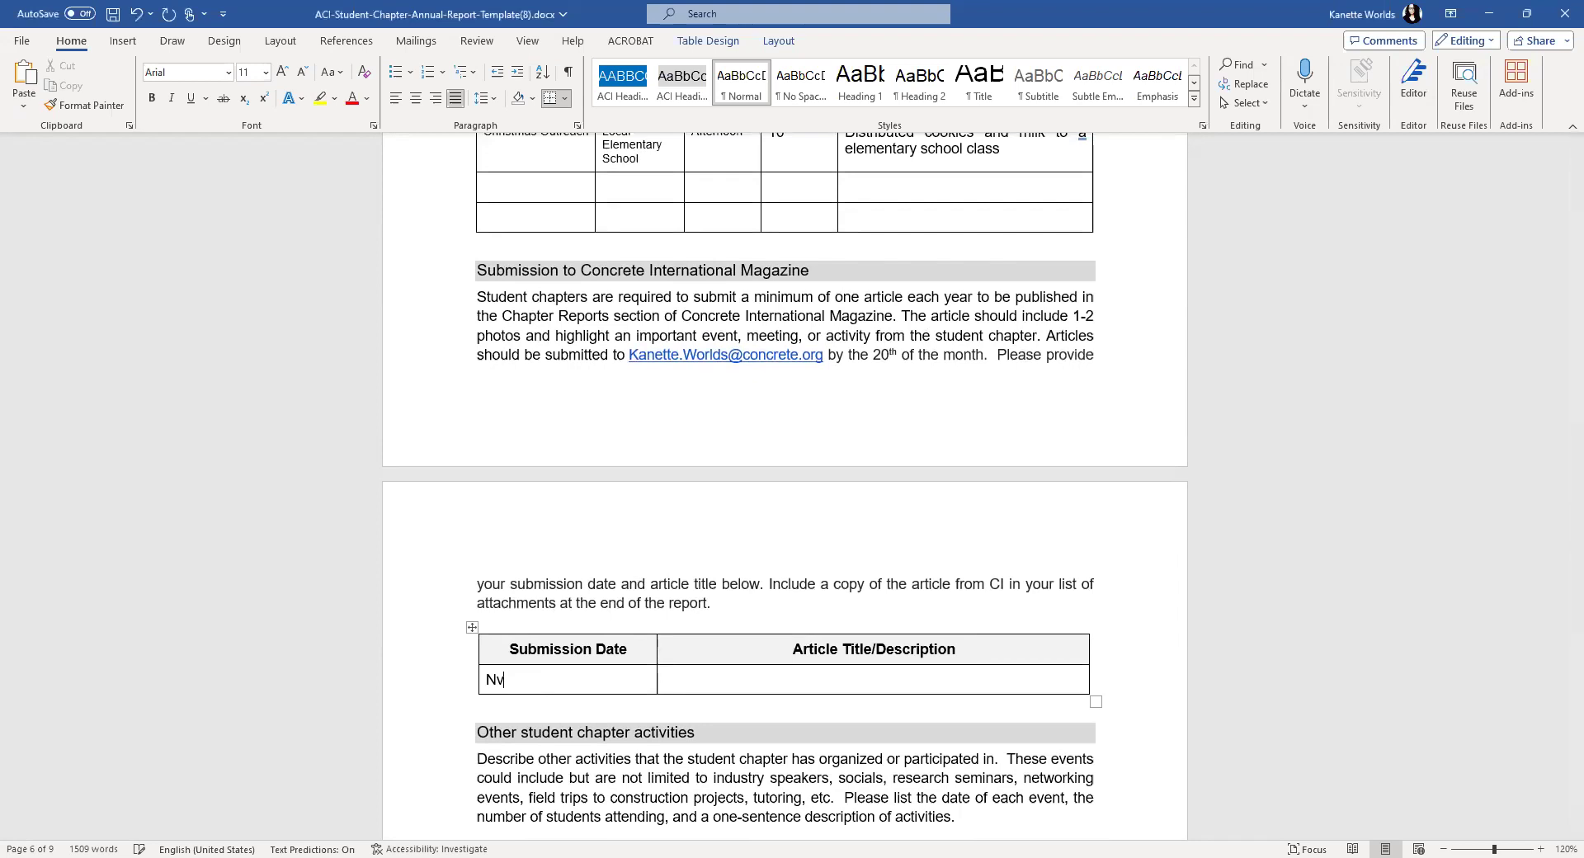
{"action": "key", "text": "BackSpace"}
{"action": "type", "text": "ov"}
{"action": "type", "text": "ember 2023"}
{"action": "type", "text": "ACI Student "}
{"action": "type", "text": "Chapter #"}
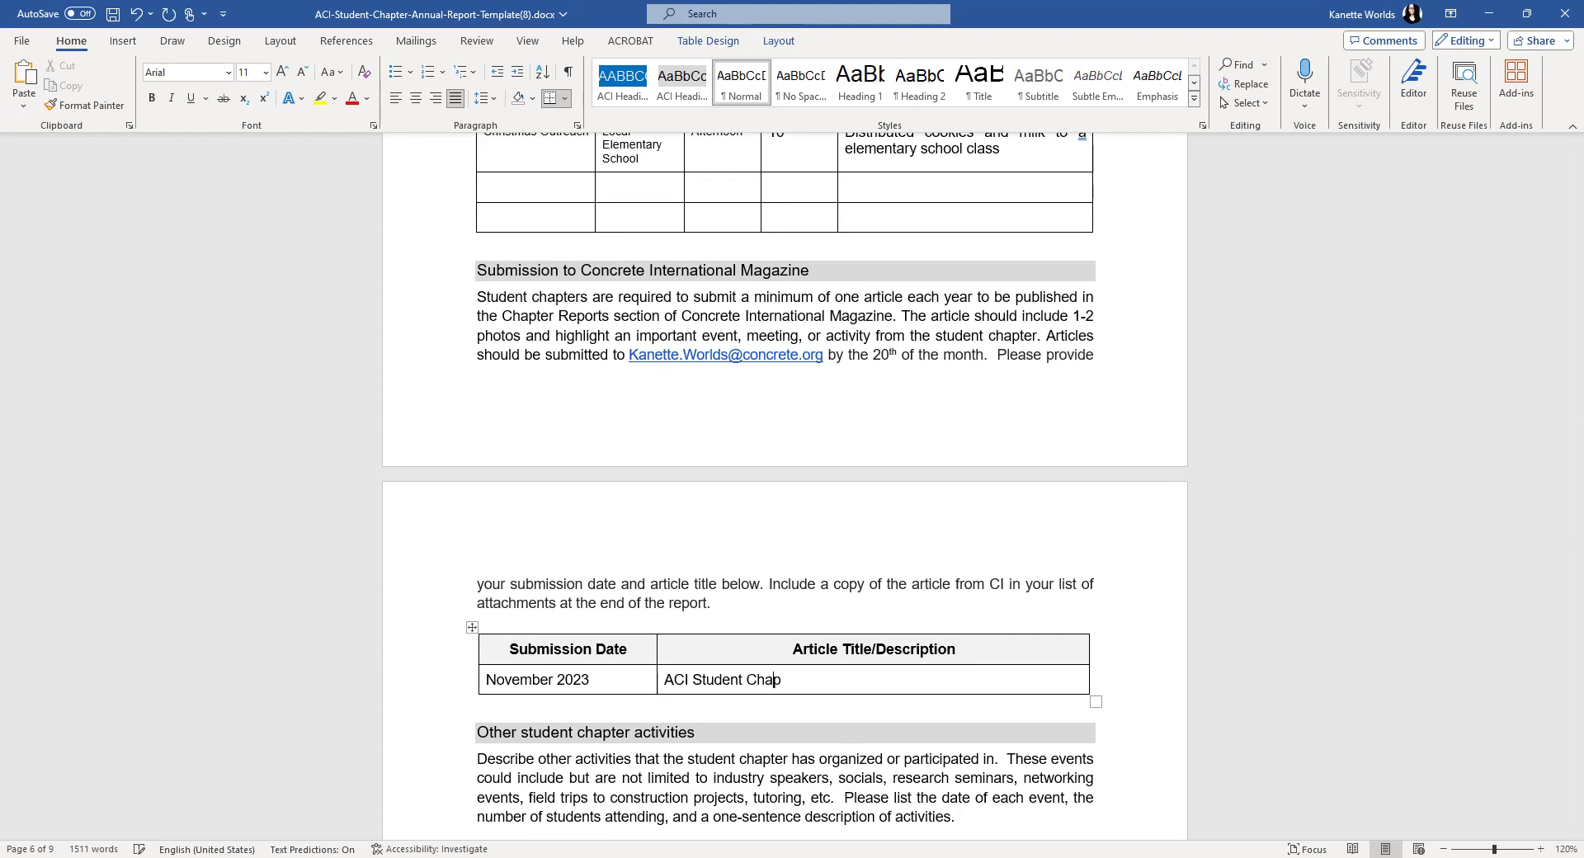
{"action": "key", "text": "BackSpace"}
{"action": "key", "text": "BackSpace"}
{"action": "key", "text": "BackSpace"}
{"action": "type", "text": "r #"}
{"action": "key", "text": "BackSpace"}
- Replace the title with 'Universite de Sherbrook at the FRP Competition in Boston'
{"action": "key", "text": "ctrl+BackSpace"}
{"action": "key", "text": "ctrl+BackSpace"}
{"action": "key", "text": "ctrl+BackSpace"}
{"action": "type", "text": "Universite Sh"}
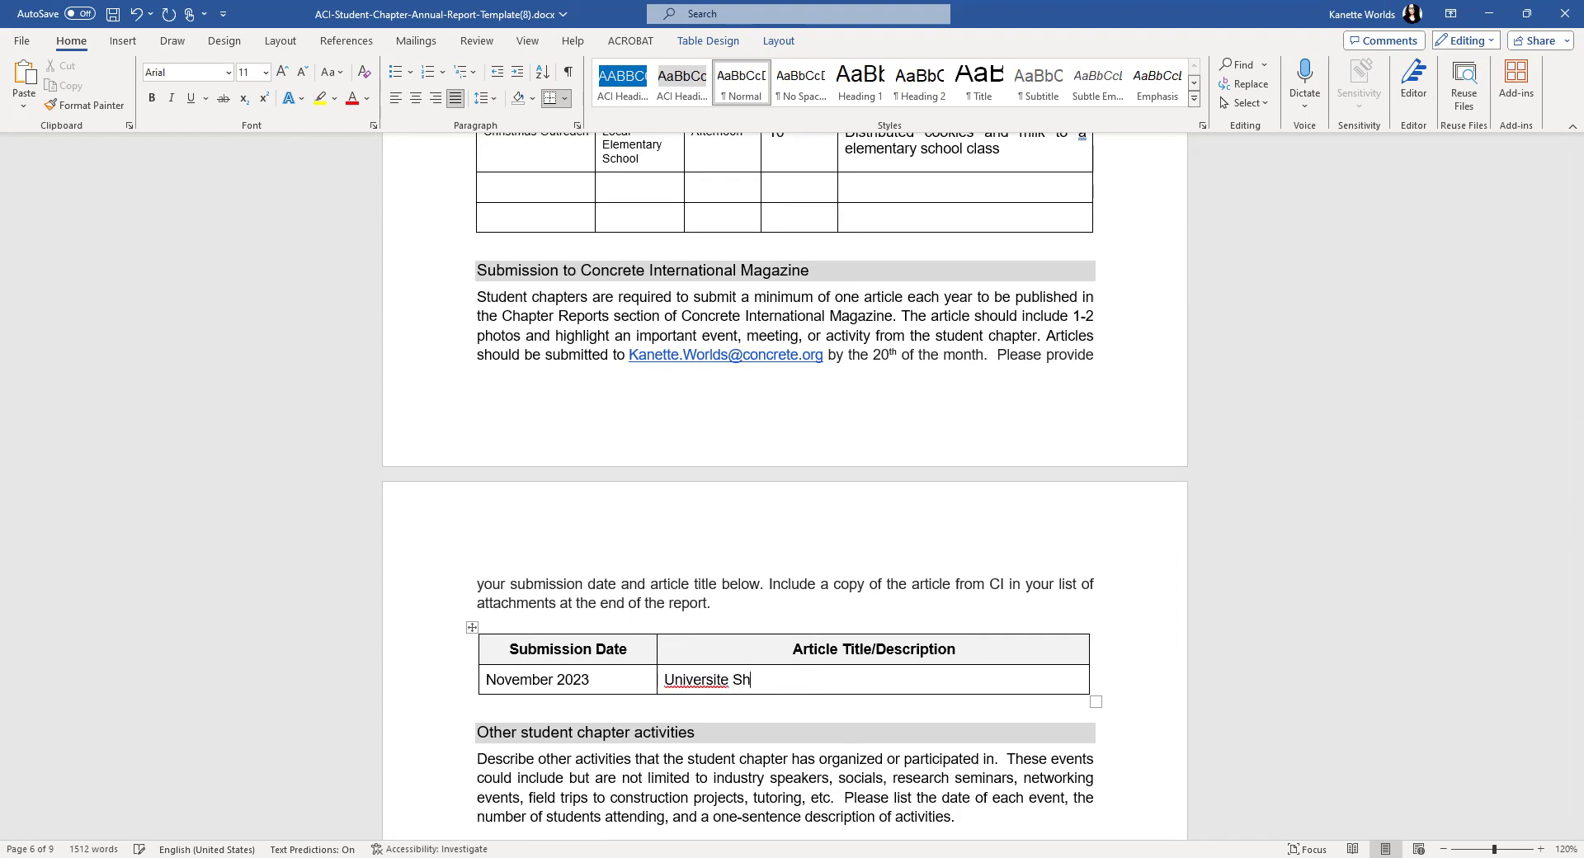
{"action": "key", "text": "BackSpace"}
{"action": "key", "text": "BackSpace"}
{"action": "type", "text": "de Sherbrook at the FRP Co"}
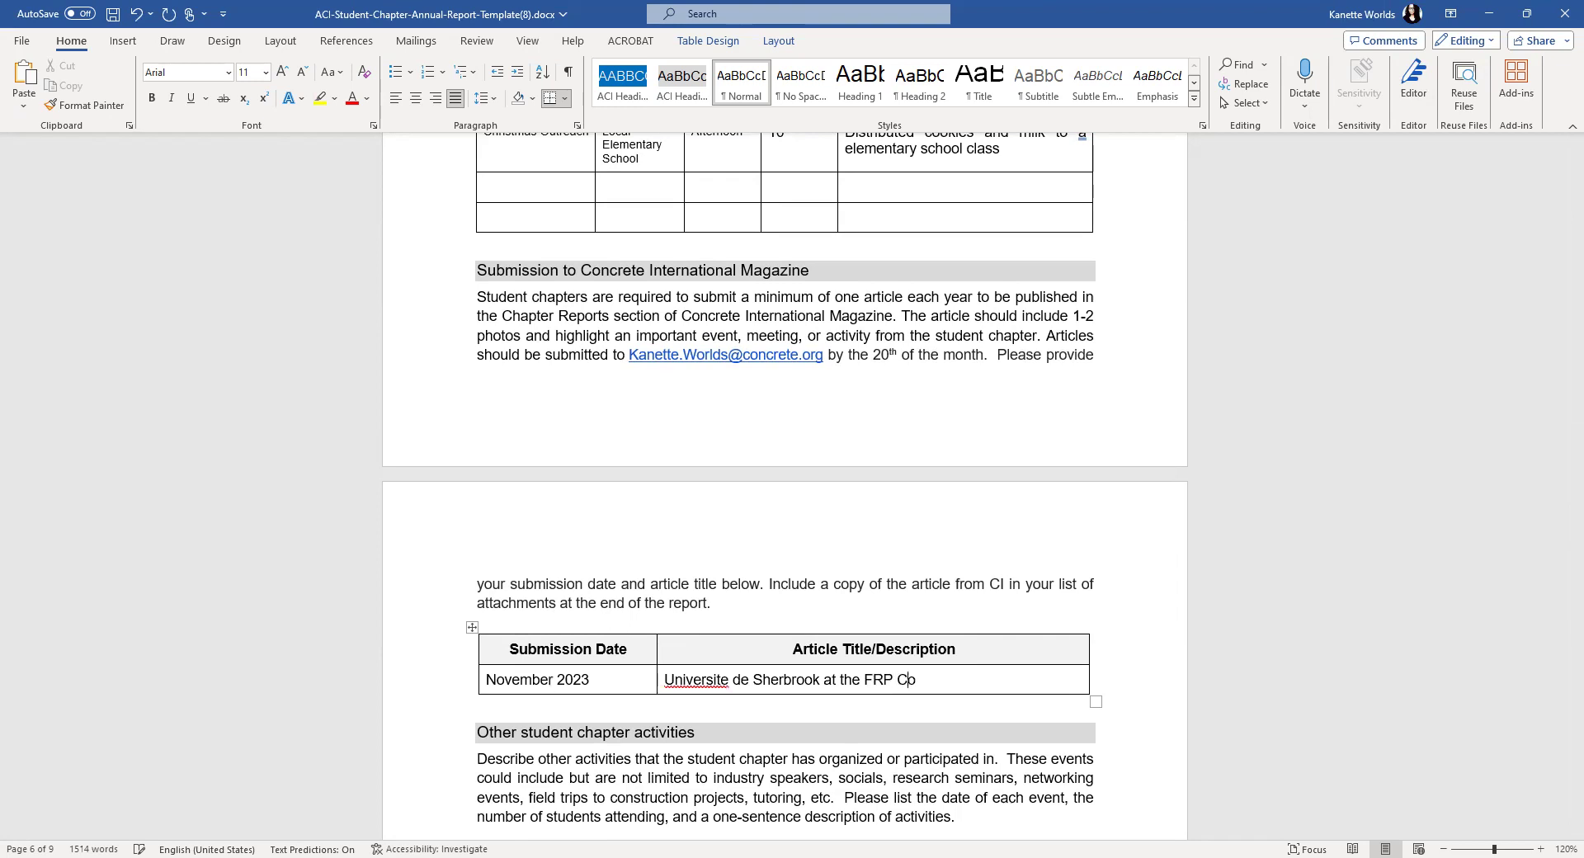
{"action": "type", "text": "mpetition in Boston"}
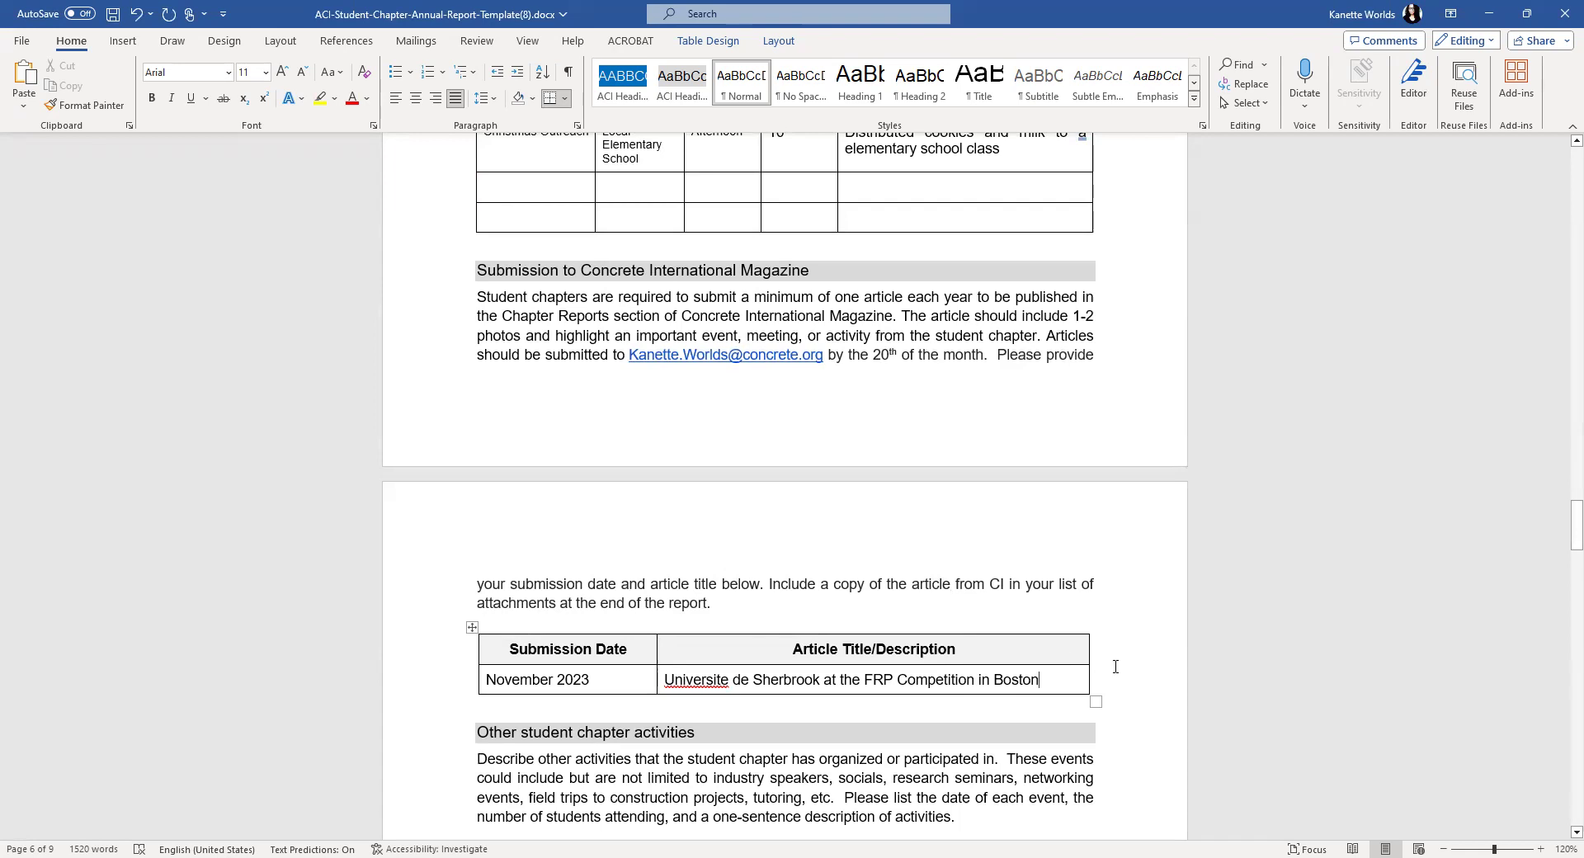
{"action": "scroll", "coordinate": [1116, 396], "scroll_direction": "down", "scroll_amount": 3}
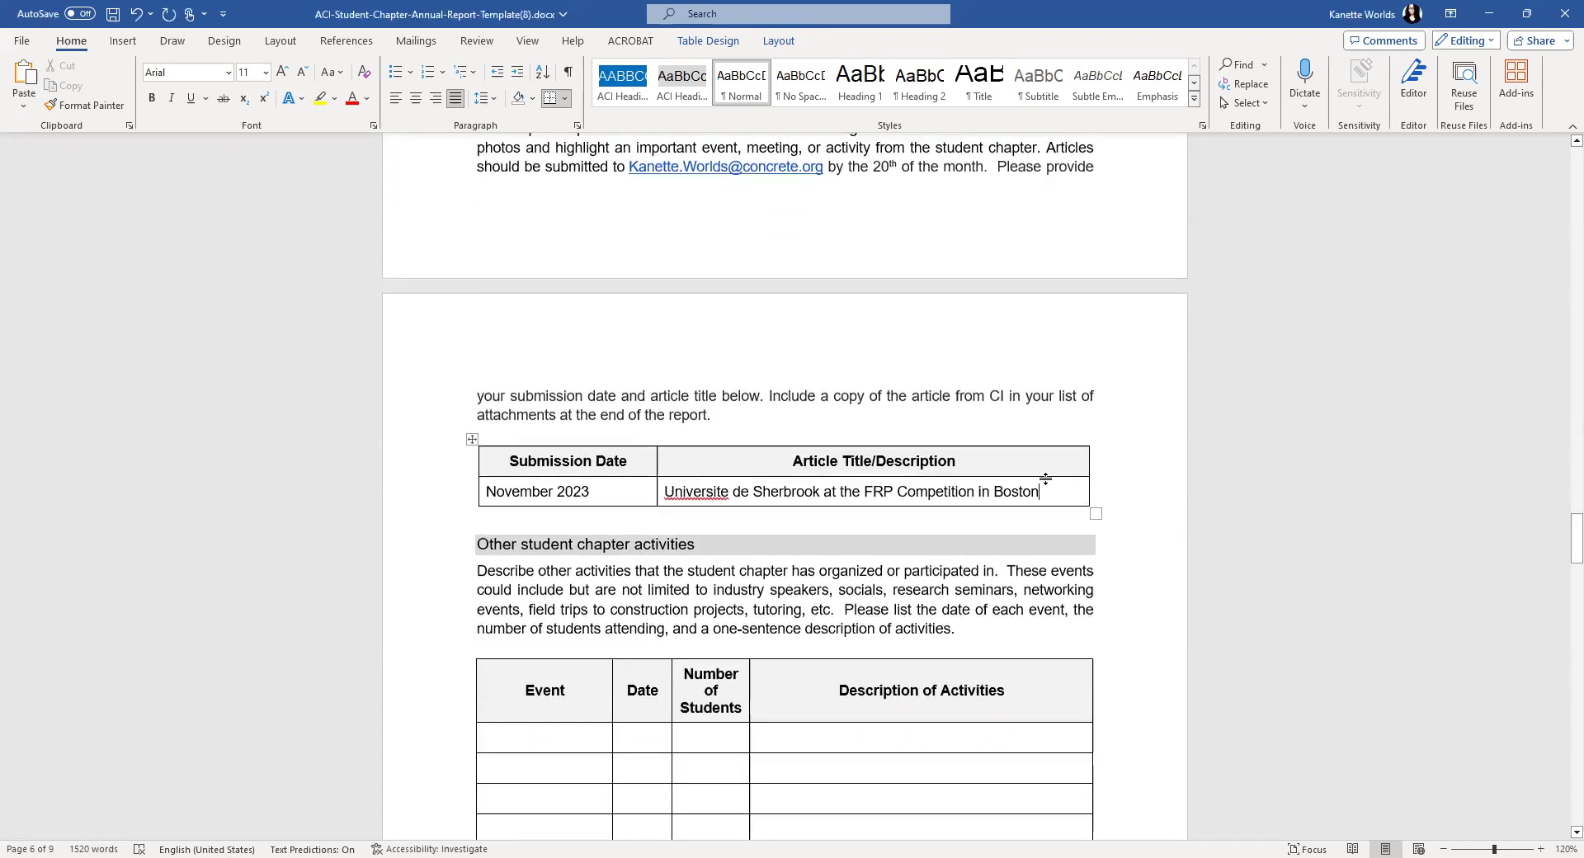
- Try pasting the article page image after the attachments introduction, then remove the misplaced copy
{"action": "scroll", "coordinate": [830, 508], "scroll_direction": "down", "scroll_amount": 15}
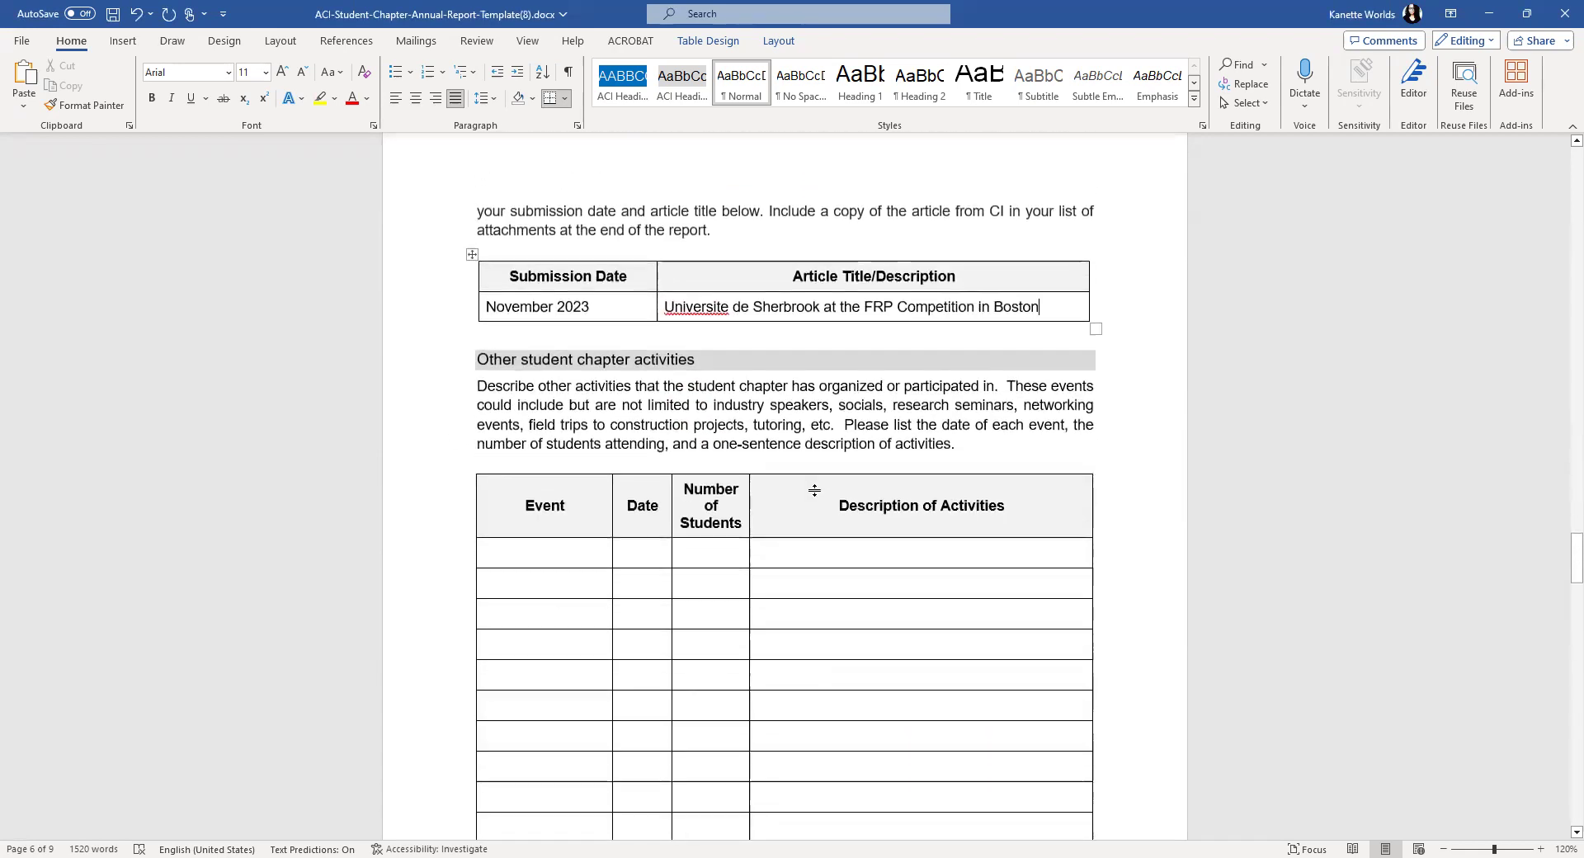
{"action": "scroll", "coordinate": [794, 511], "scroll_direction": "down", "scroll_amount": 20}
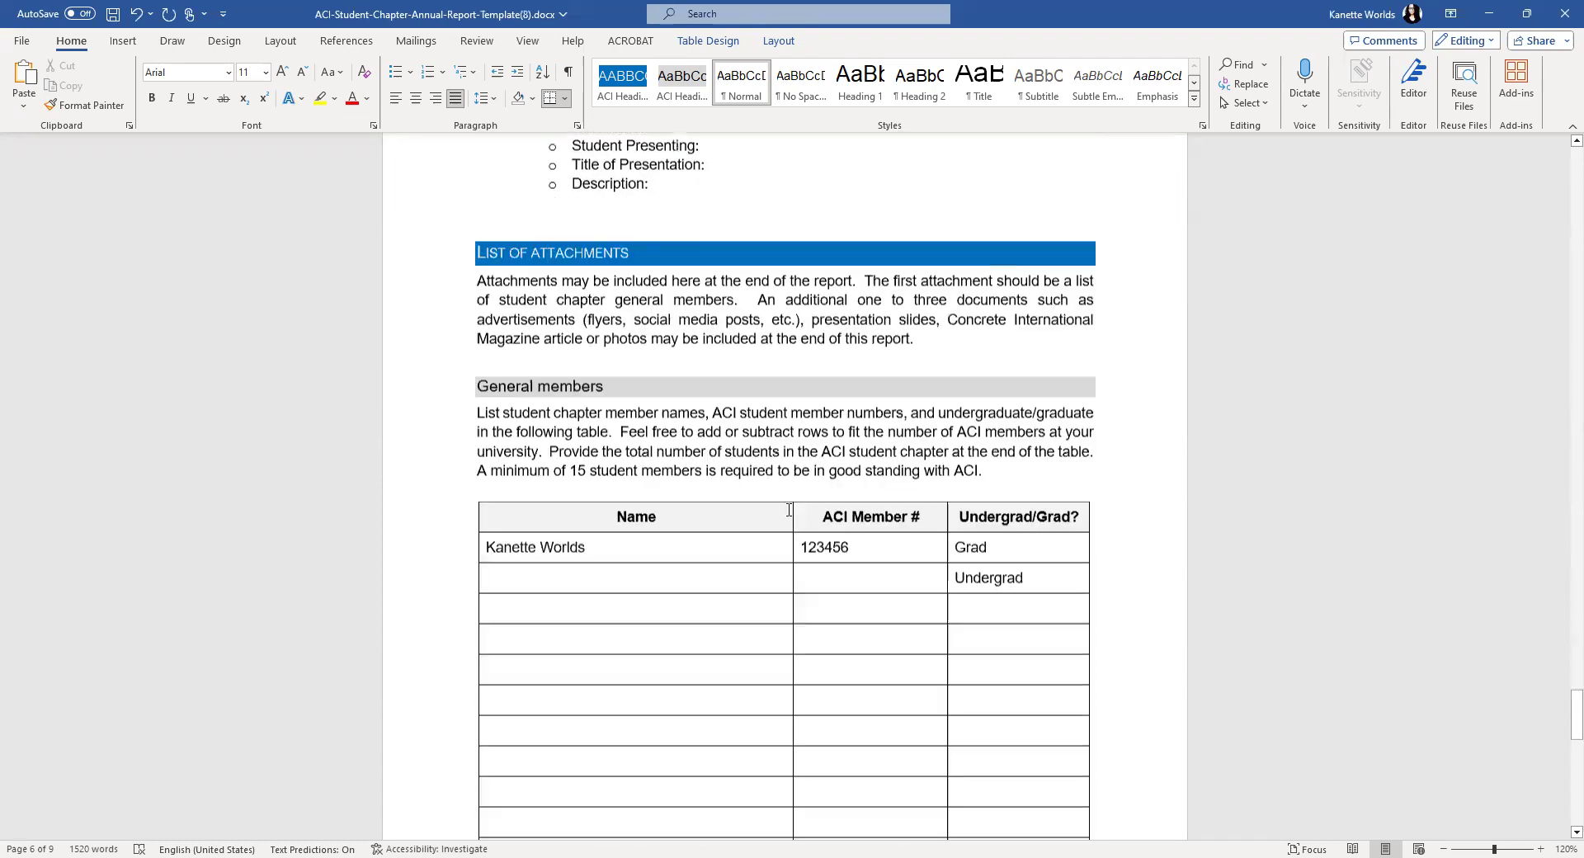
{"action": "scroll", "coordinate": [781, 509], "scroll_direction": "up", "scroll_amount": 10}
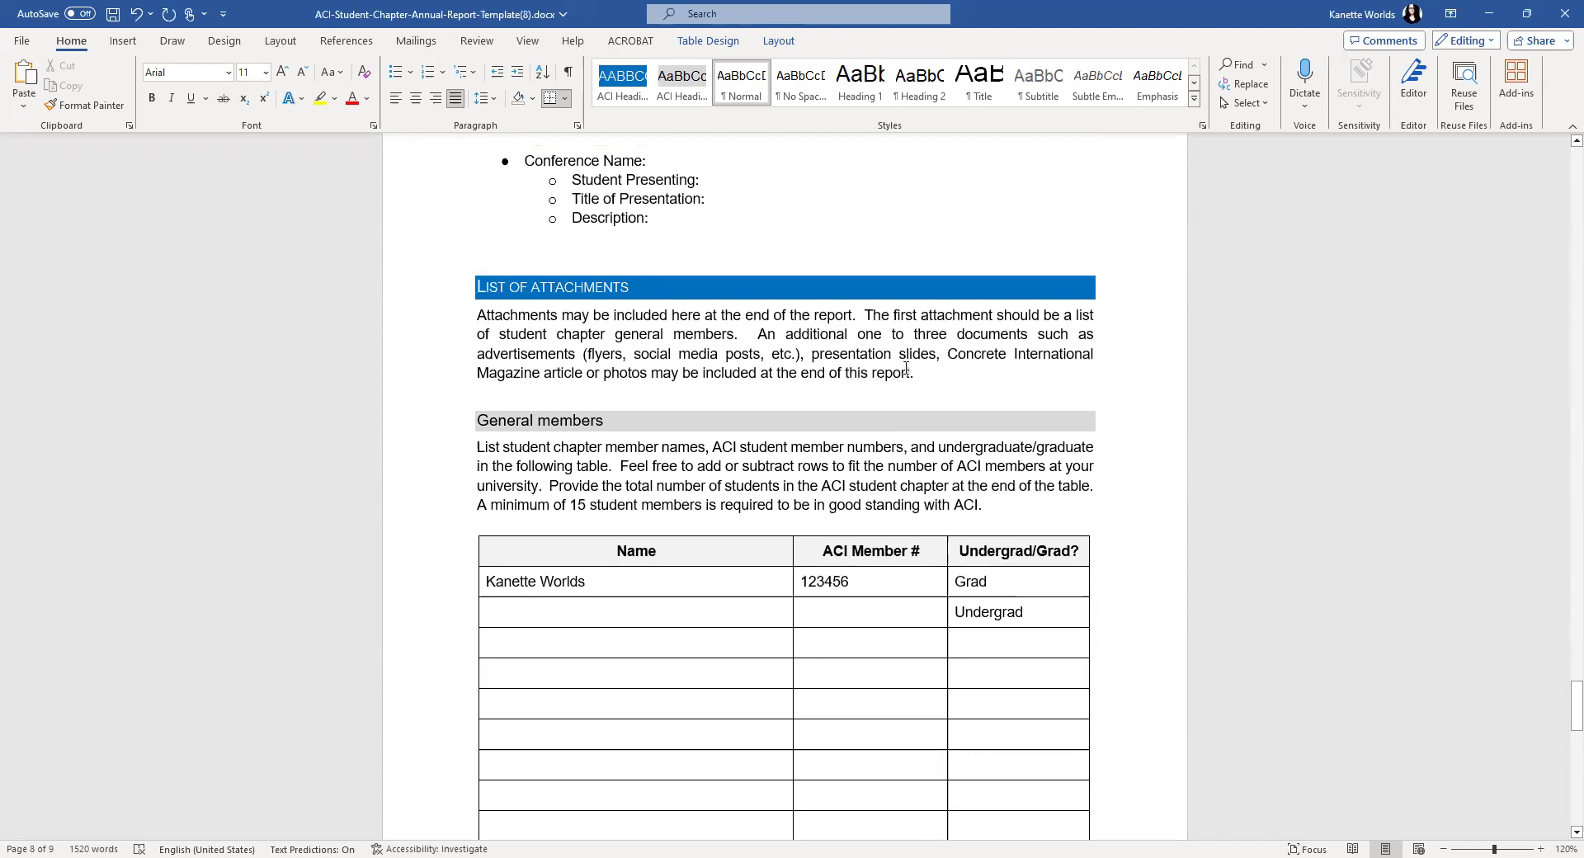
{"action": "scroll", "coordinate": [895, 386], "scroll_direction": "down", "scroll_amount": 3}
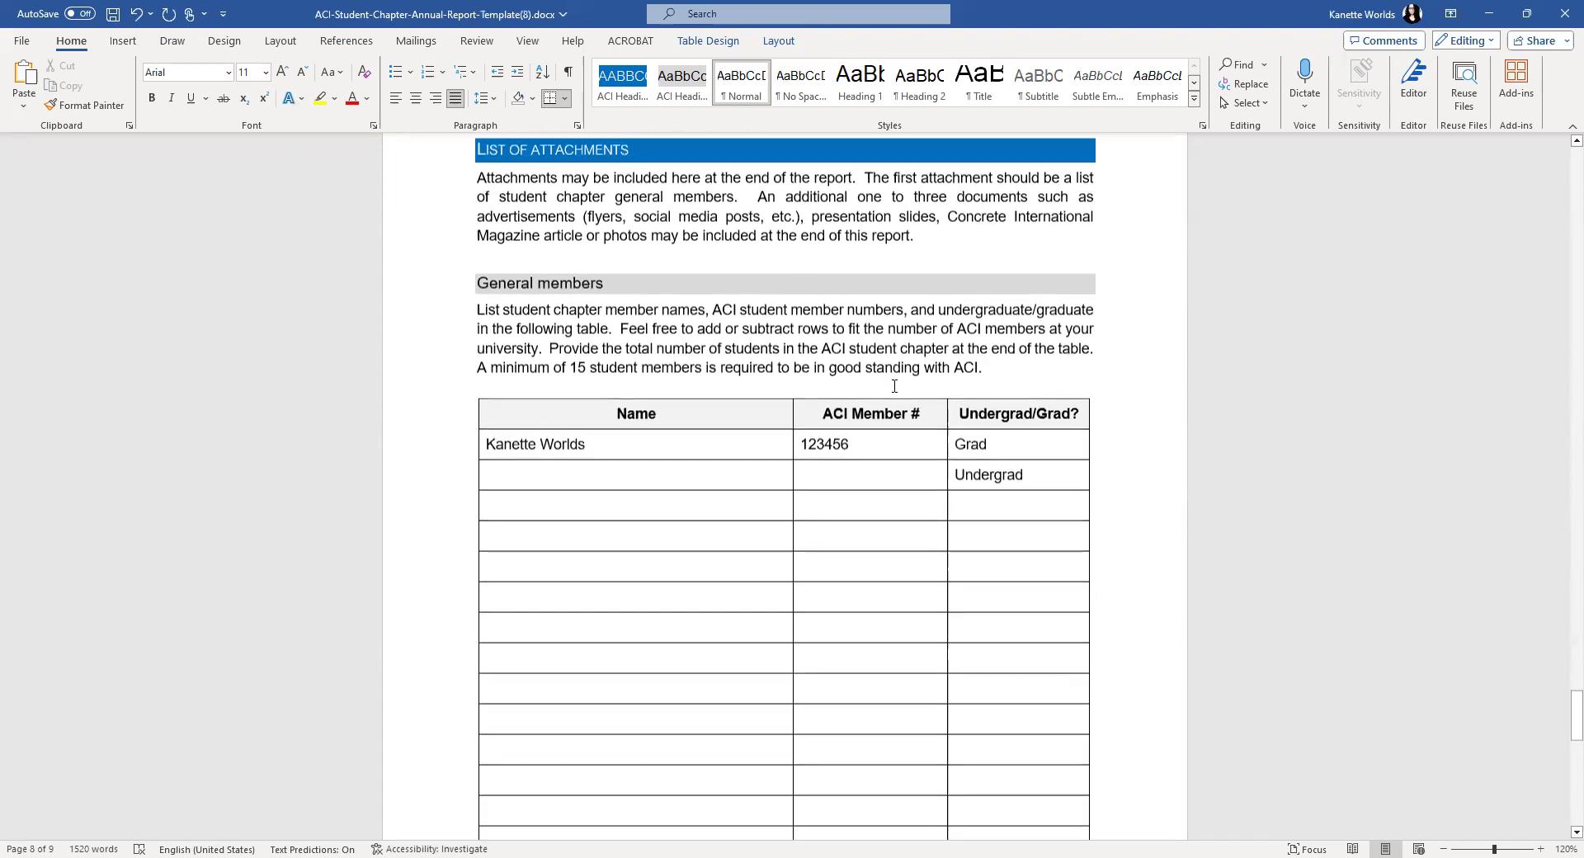
{"action": "scroll", "coordinate": [913, 351], "scroll_direction": "up", "scroll_amount": 2}
{"action": "left_click", "coordinate": [949, 321]}
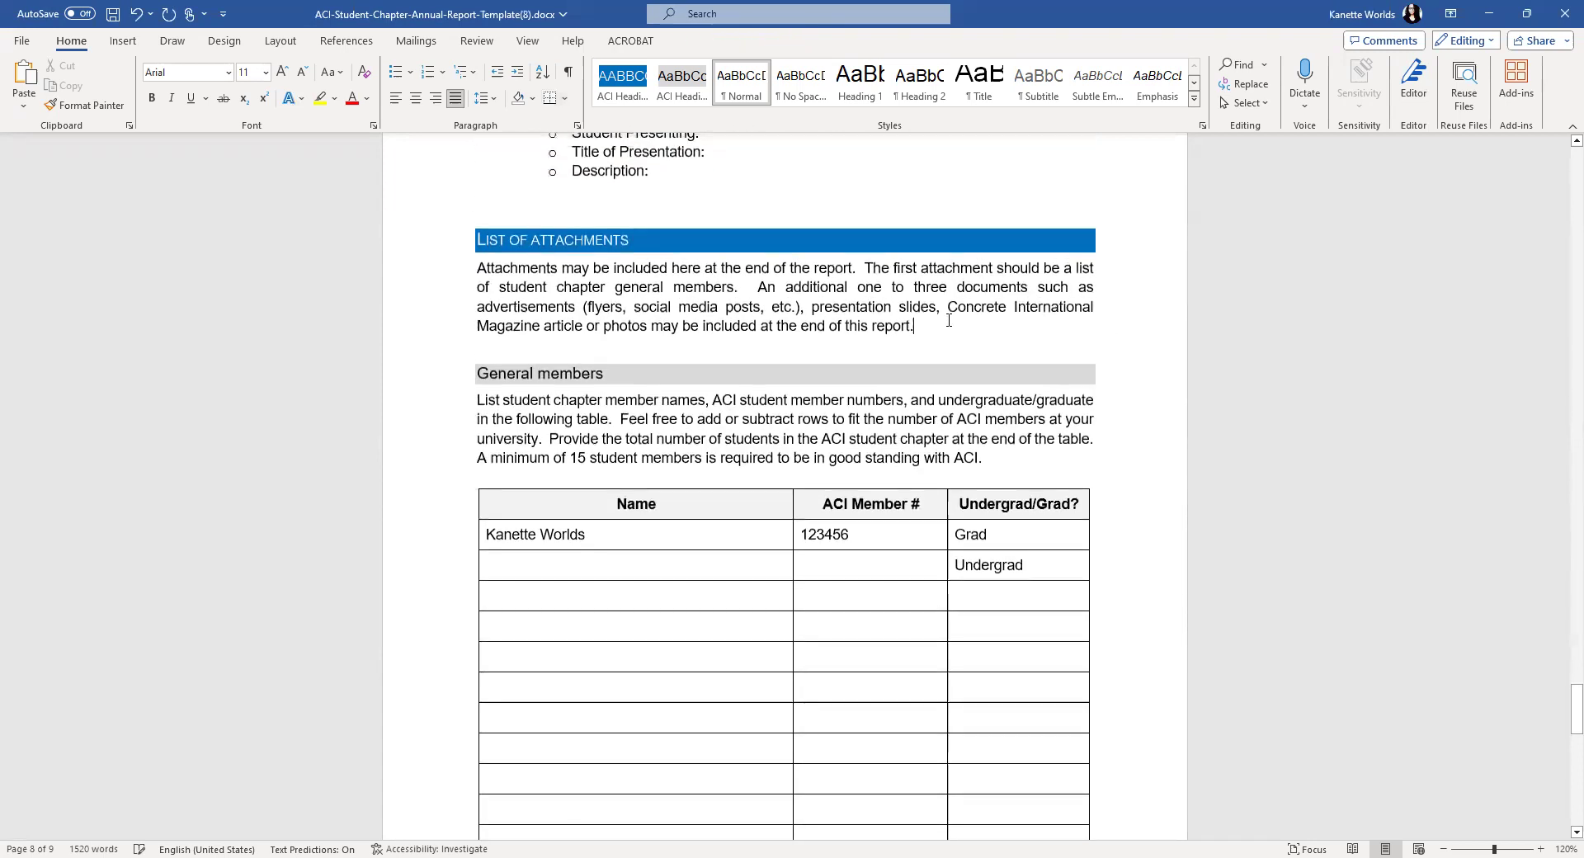
{"action": "key", "text": "Return"}
{"action": "key", "text": "Return"}
{"action": "key", "text": "ctrl+Return"}
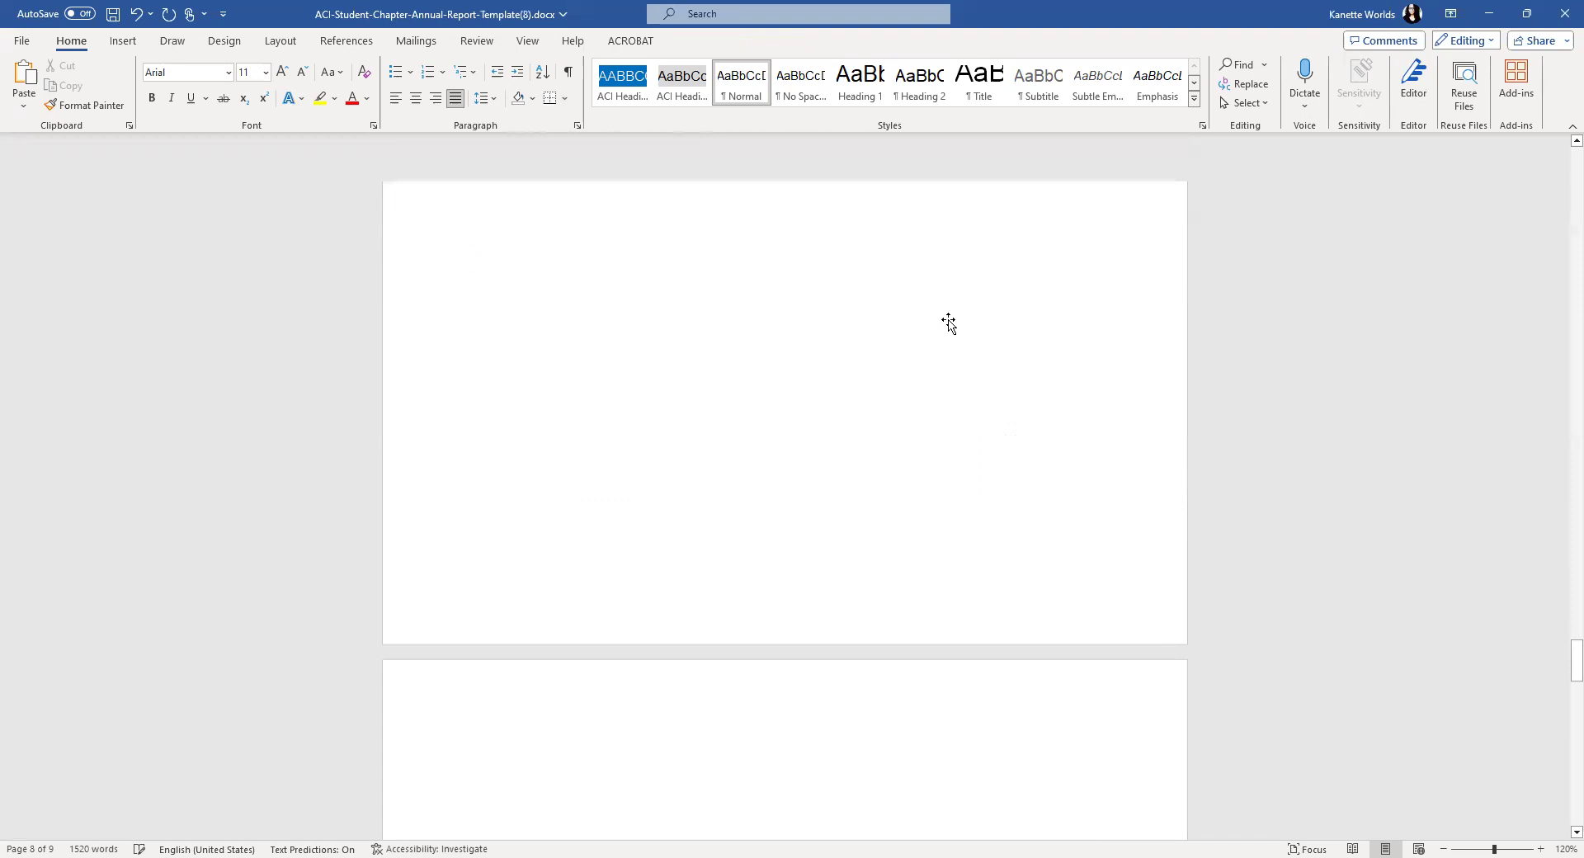
{"action": "key", "text": "ctrl+v"}
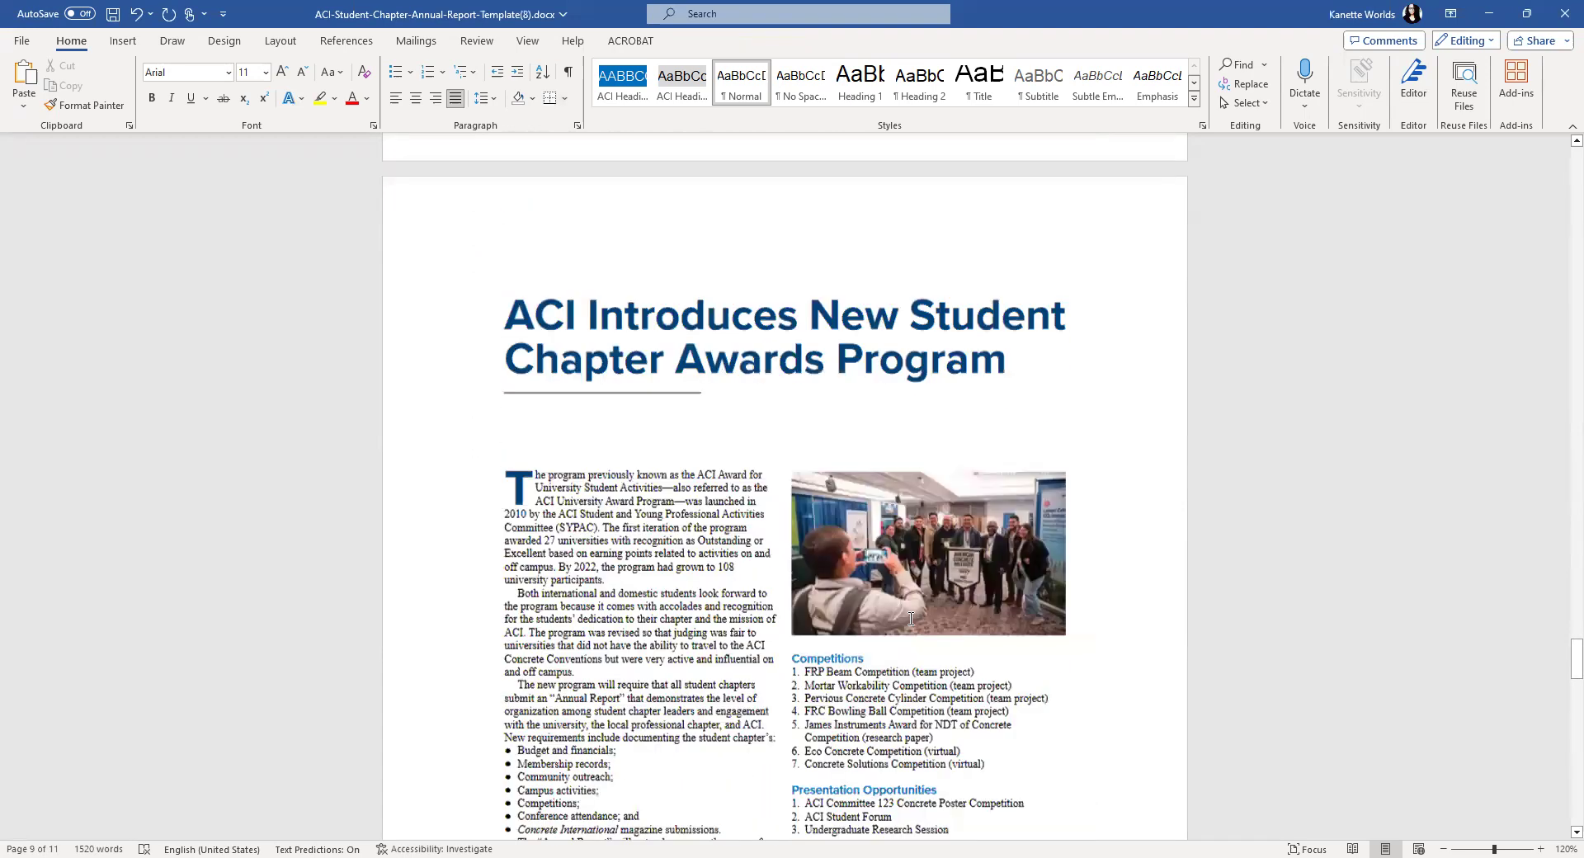
{"action": "key", "text": "ctrl+z"}
{"action": "key", "text": "ctrl+z"}
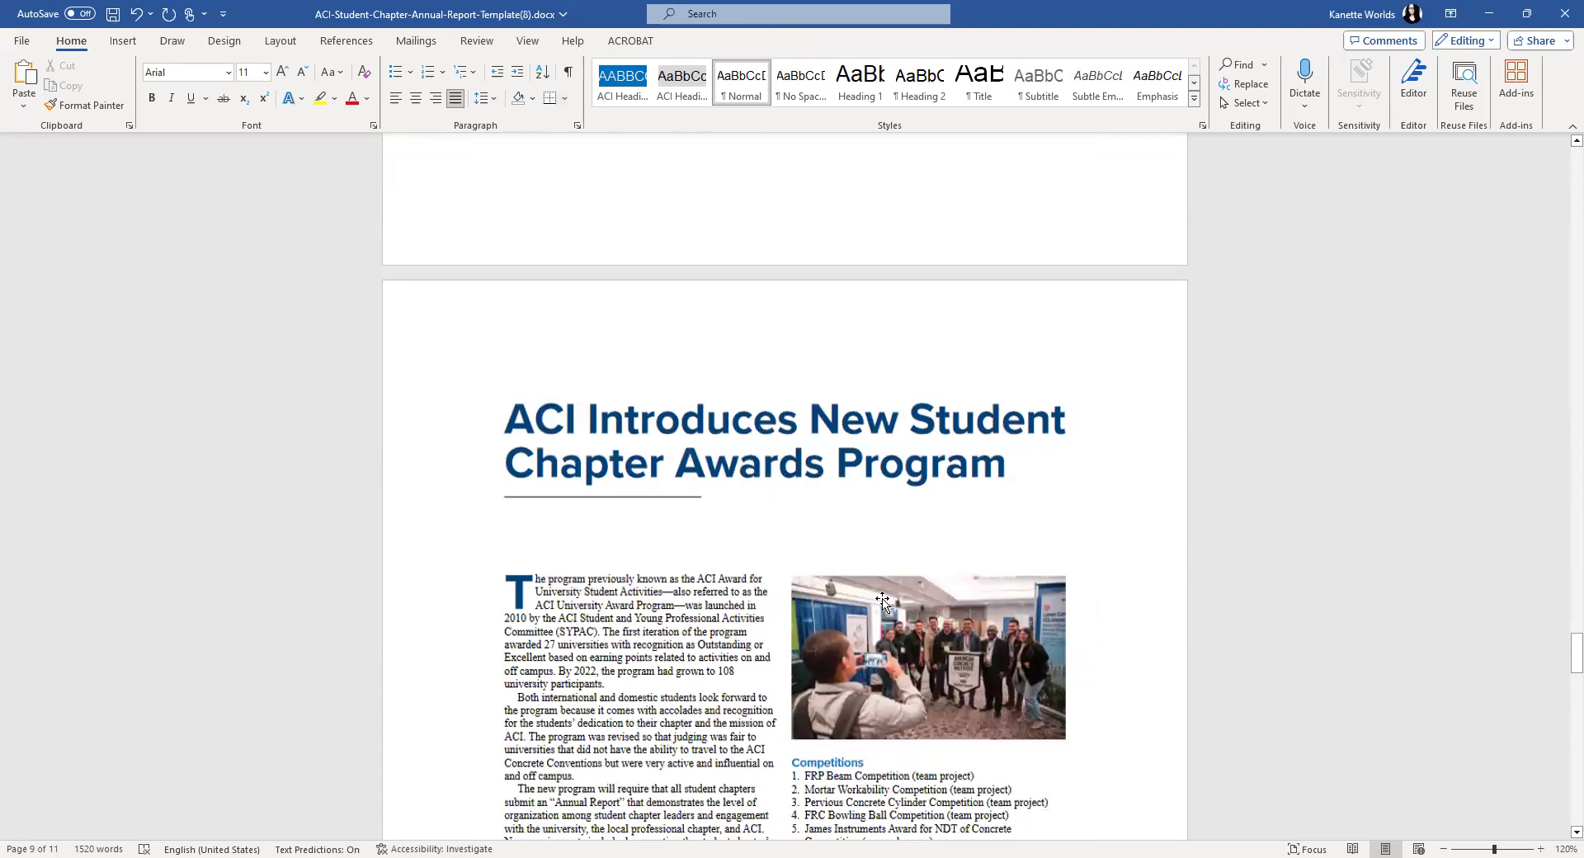
{"action": "left_click", "coordinate": [882, 601]}
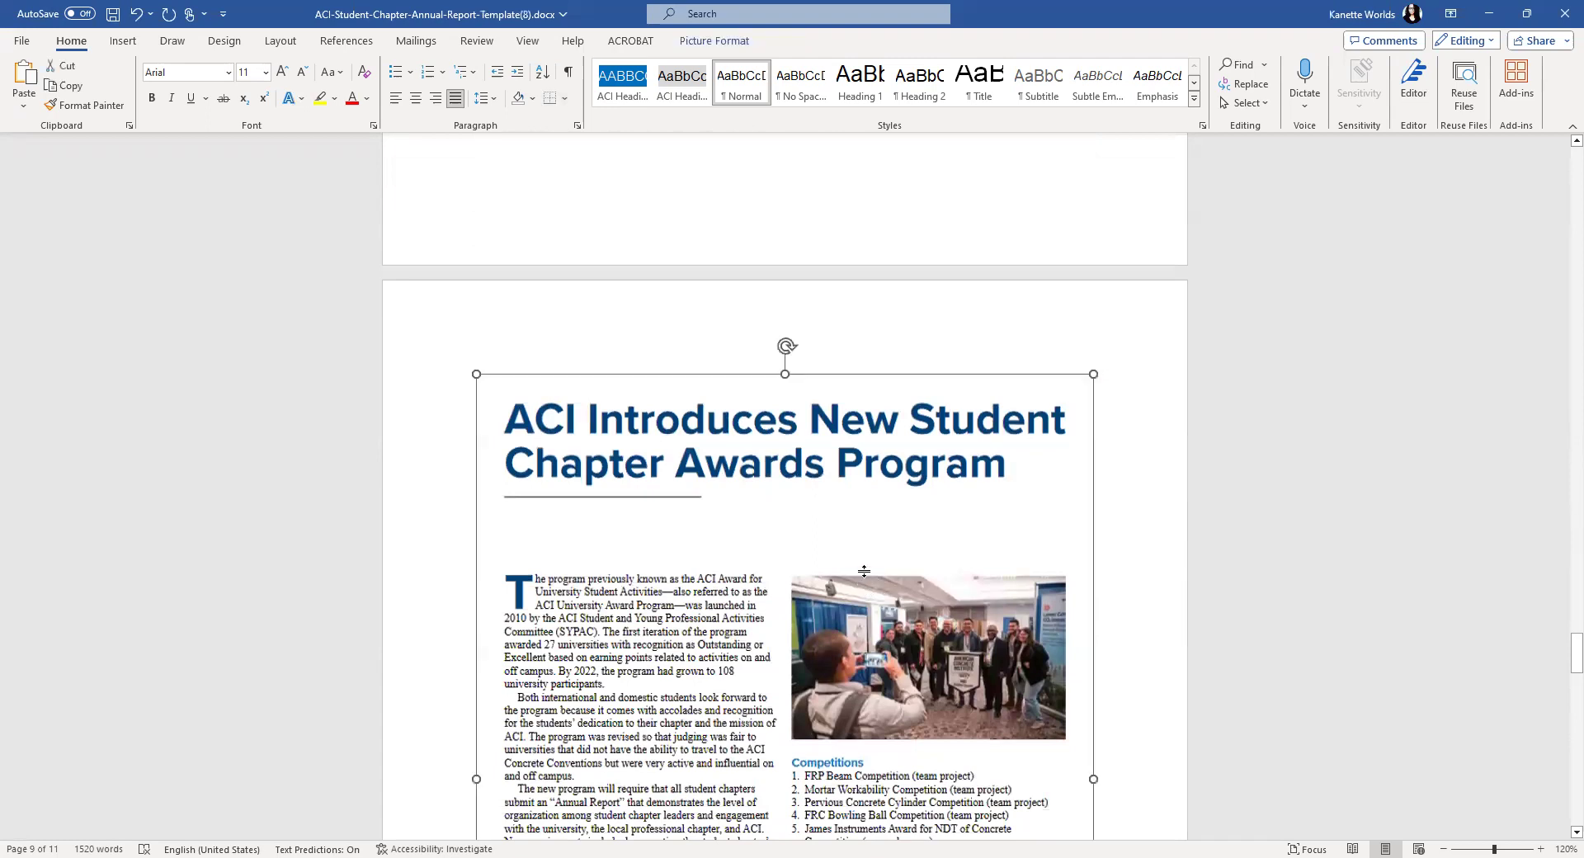
{"action": "key", "text": "Delete"}
- Paste the article page image below the Number of Students table, followed by a blank line
{"action": "scroll", "coordinate": [858, 571], "scroll_direction": "up", "scroll_amount": 3}
{"action": "scroll", "coordinate": [738, 531], "scroll_direction": "down", "scroll_amount": 10}
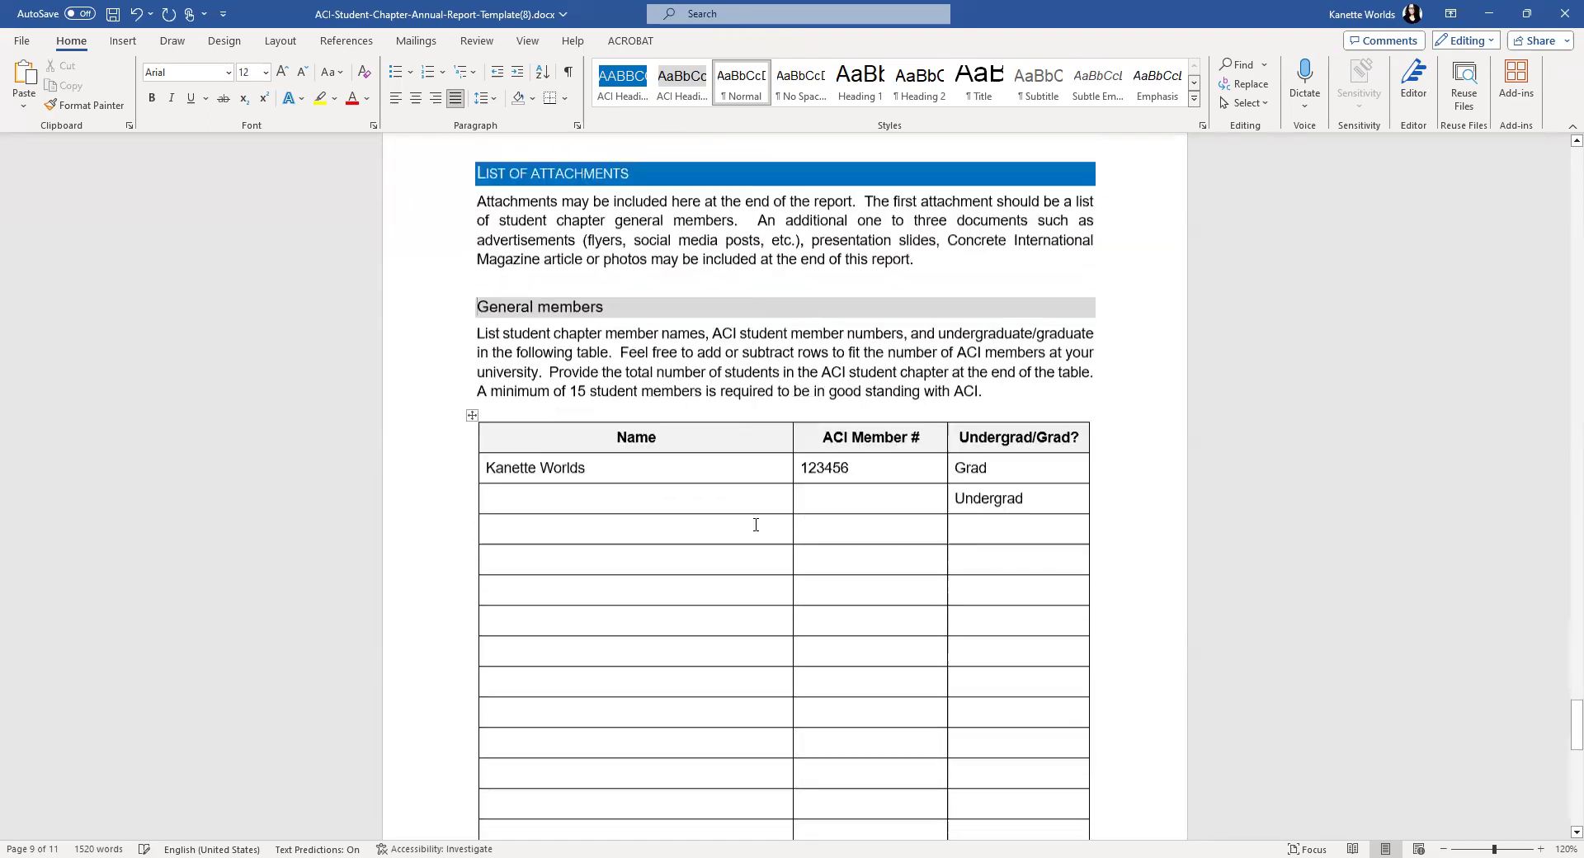
{"action": "left_click", "coordinate": [698, 538]}
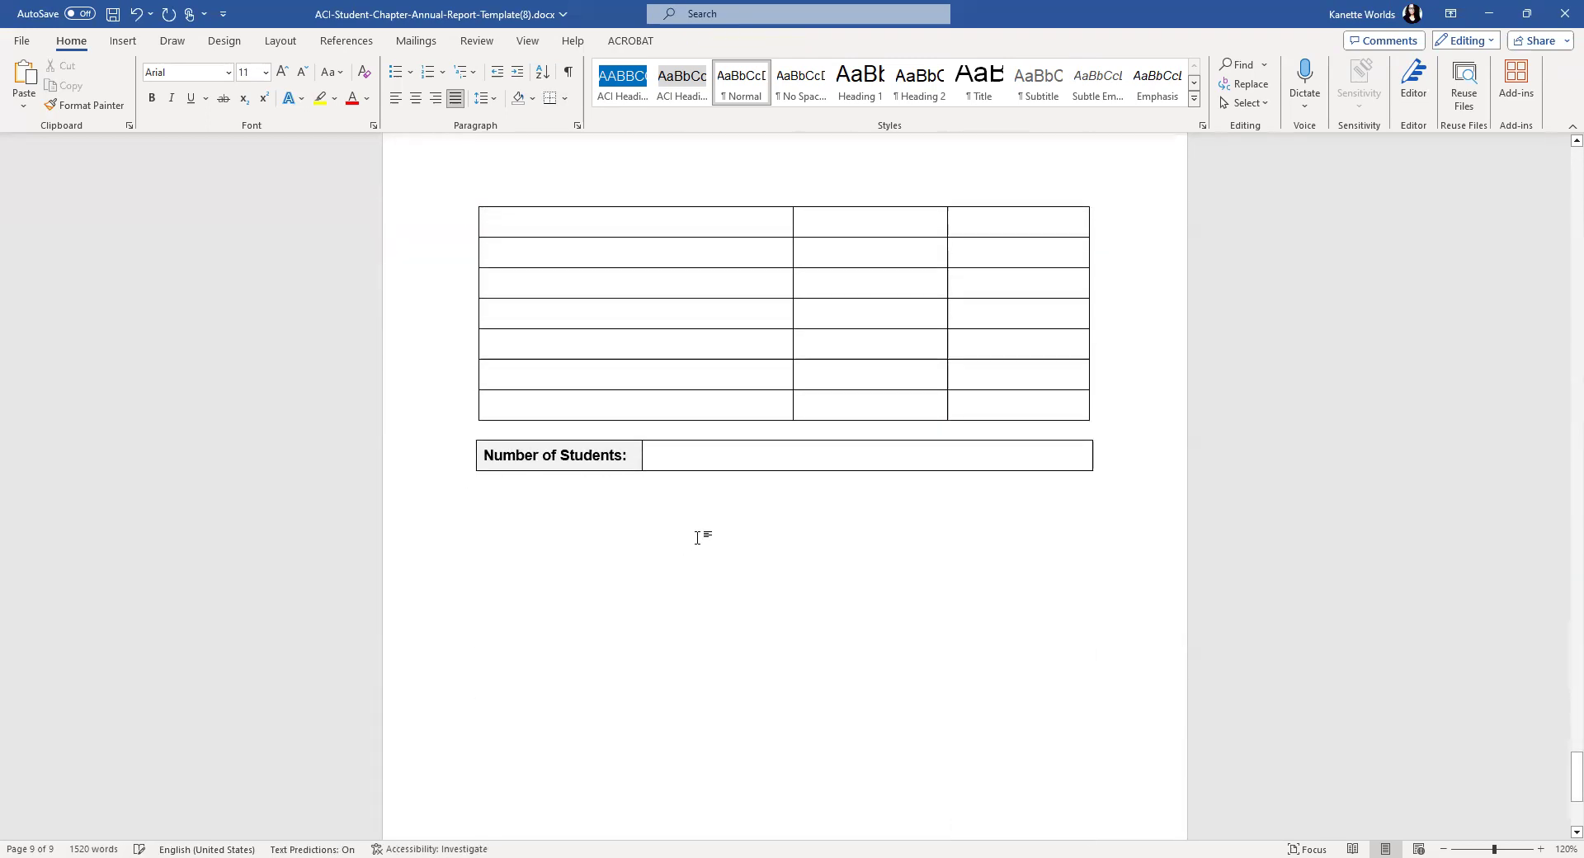
{"action": "key", "text": "ctrl+v"}
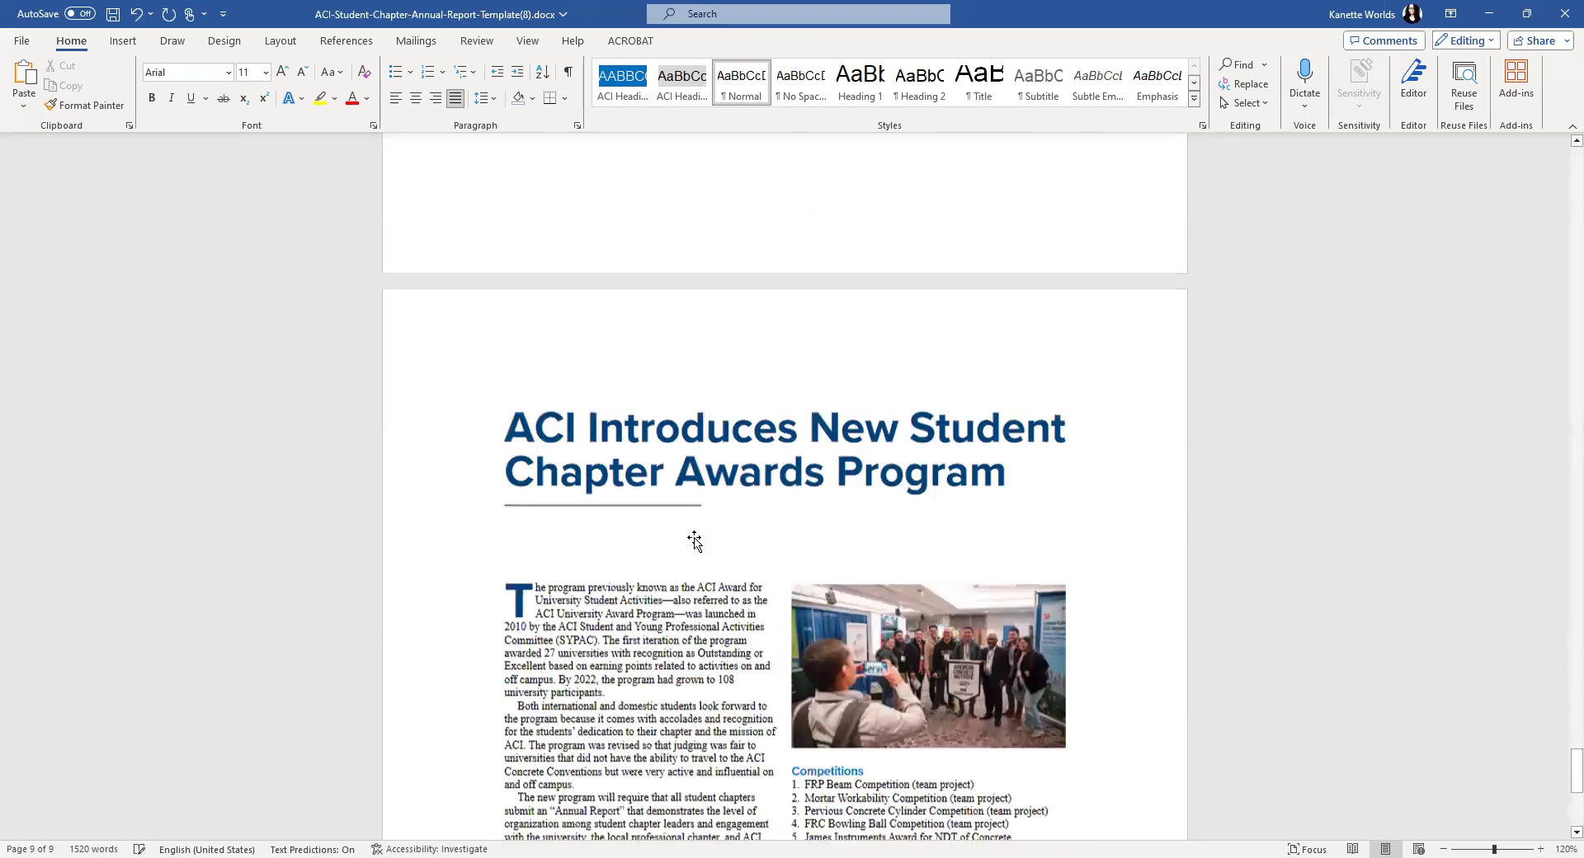
{"action": "key", "text": "Return"}
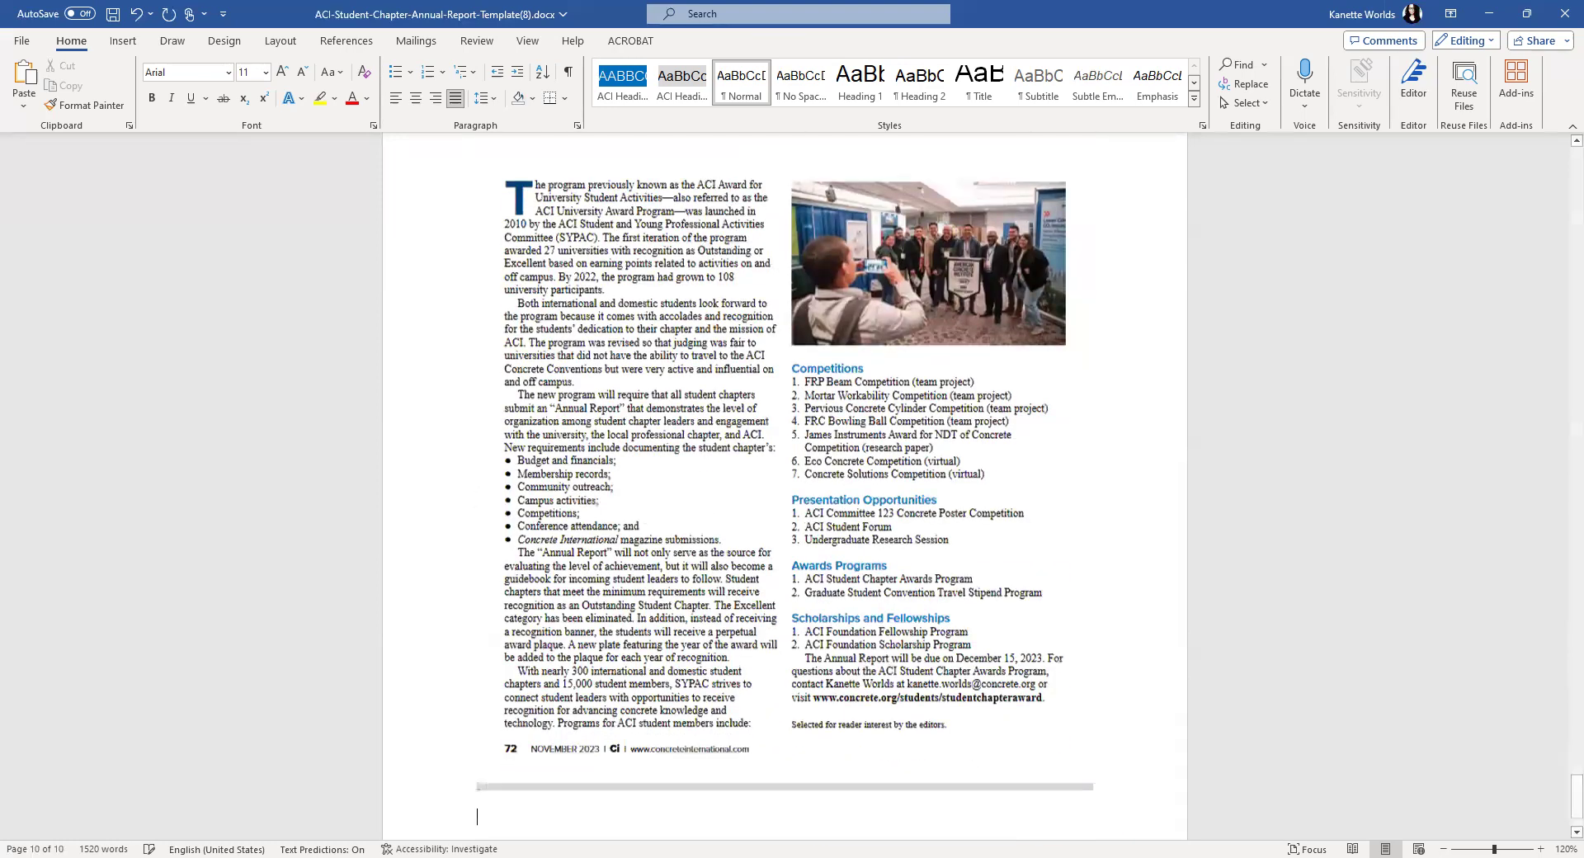
{"action": "scroll", "coordinate": [696, 541], "scroll_direction": "up", "scroll_amount": 8}
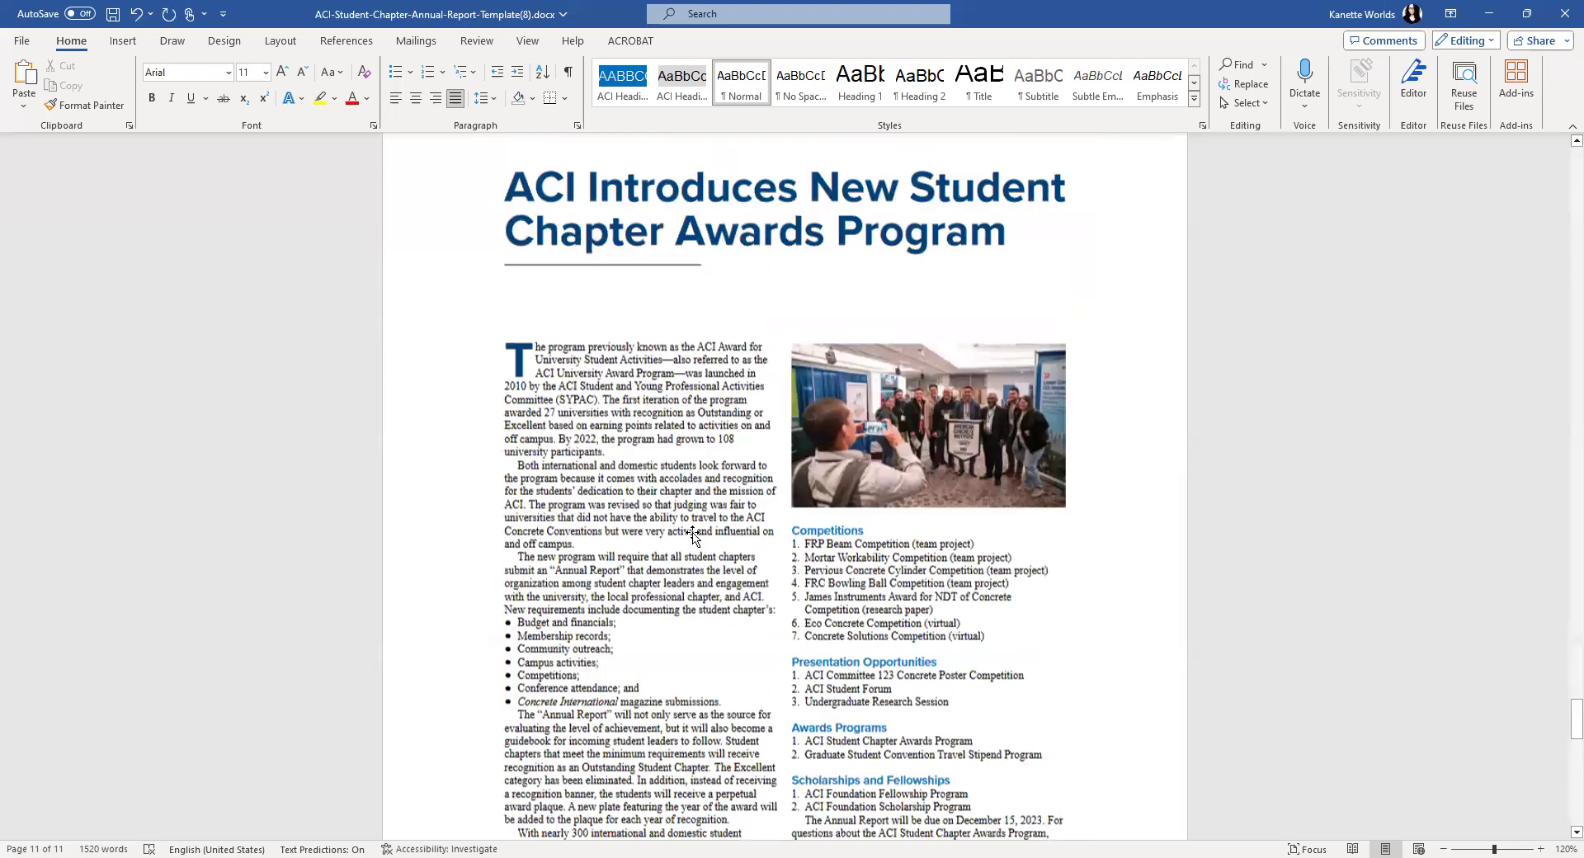
{"action": "scroll", "coordinate": [1015, 627], "scroll_direction": "up", "scroll_amount": 10}
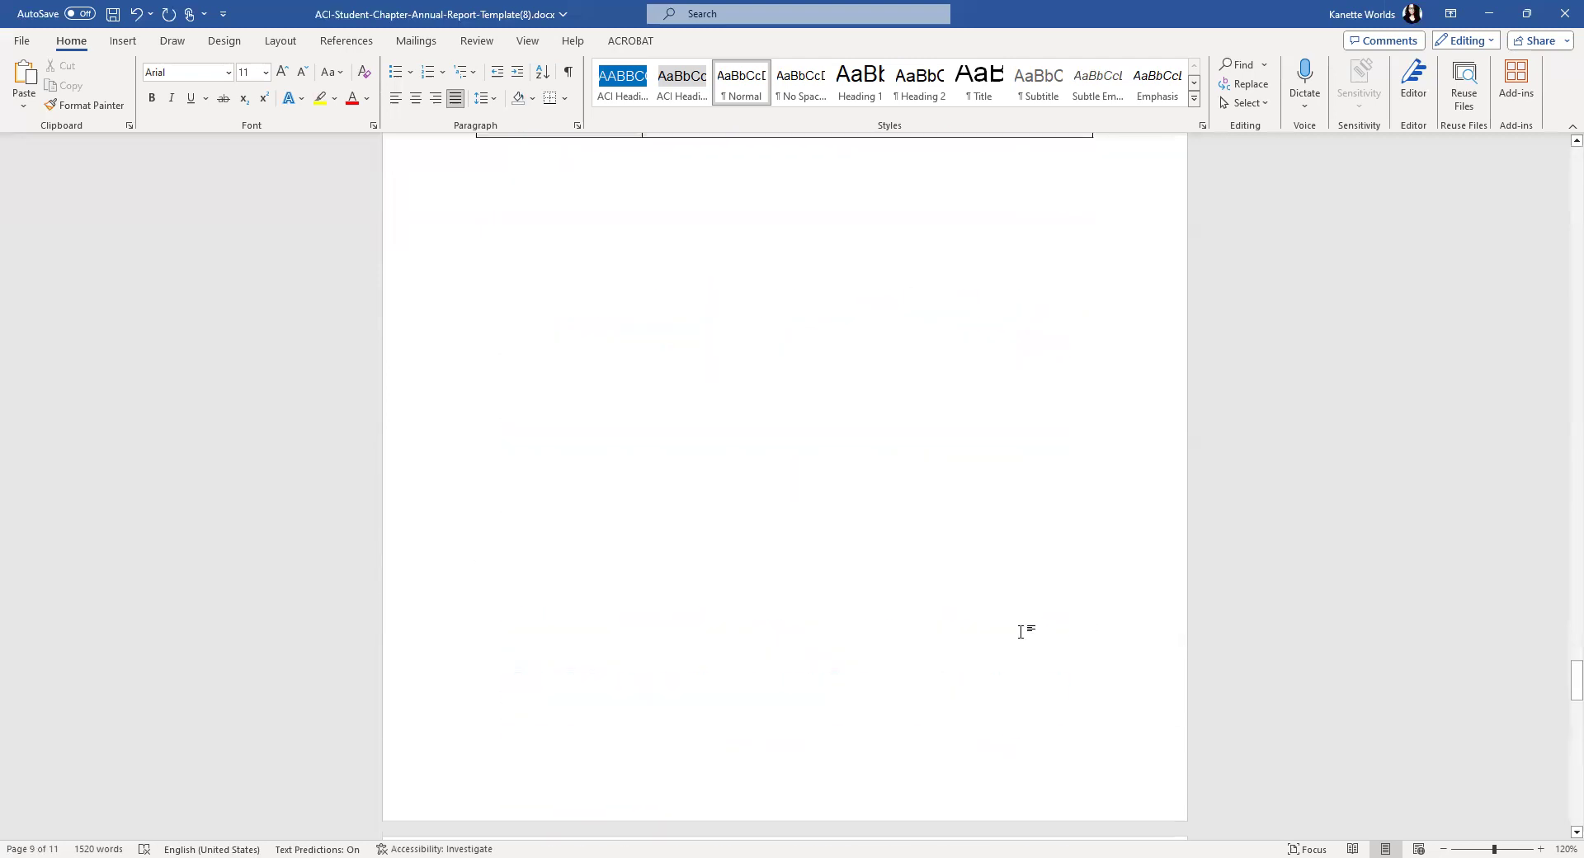
{"action": "scroll", "coordinate": [1008, 622], "scroll_direction": "up", "scroll_amount": 10}
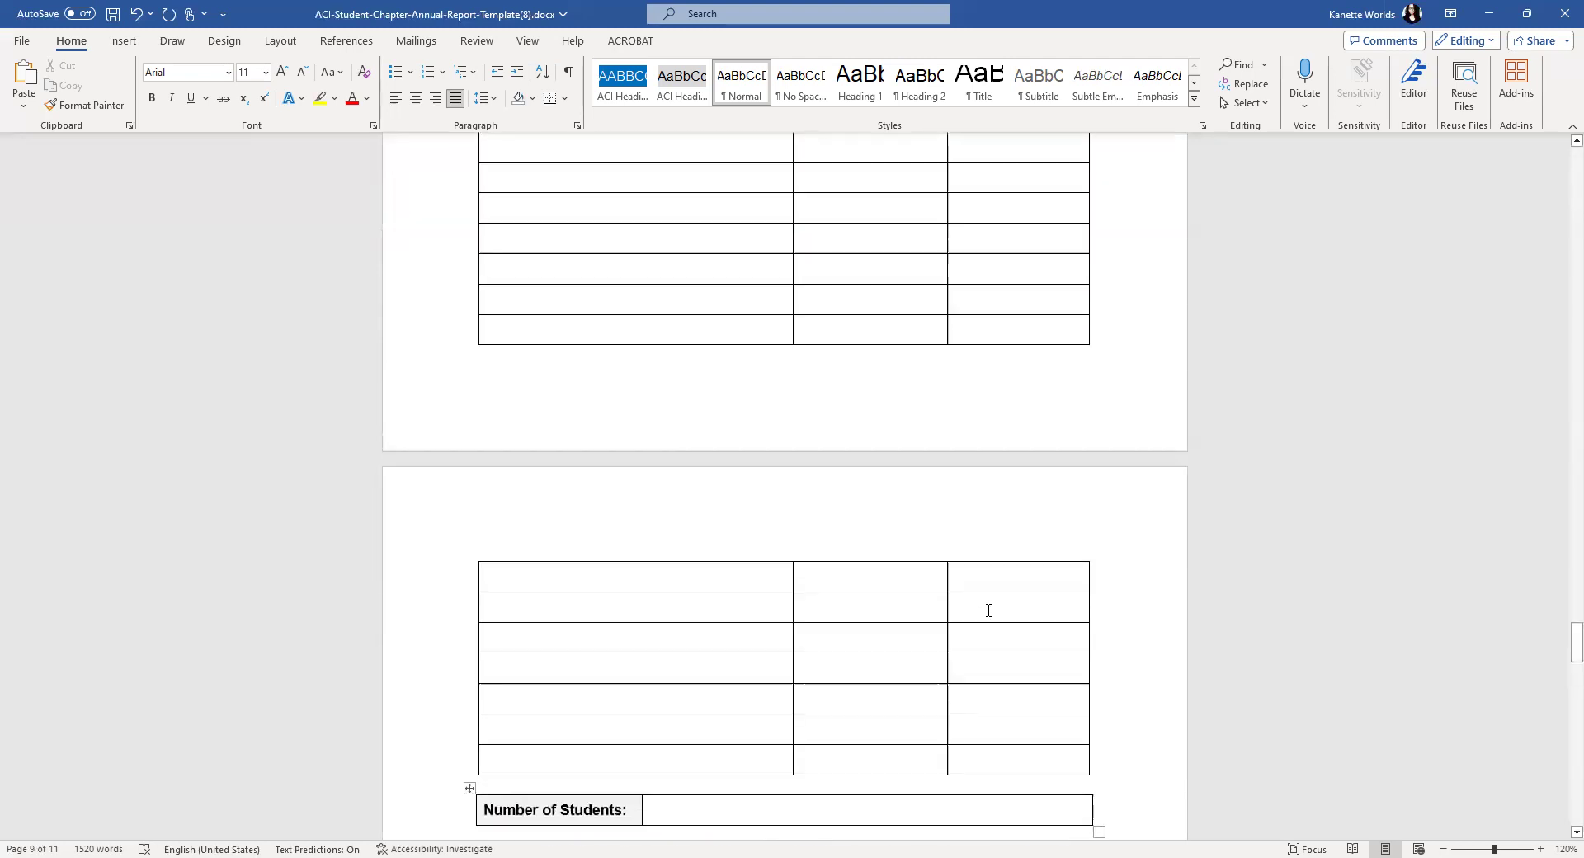
{"action": "scroll", "coordinate": [978, 606], "scroll_direction": "up", "scroll_amount": 5}
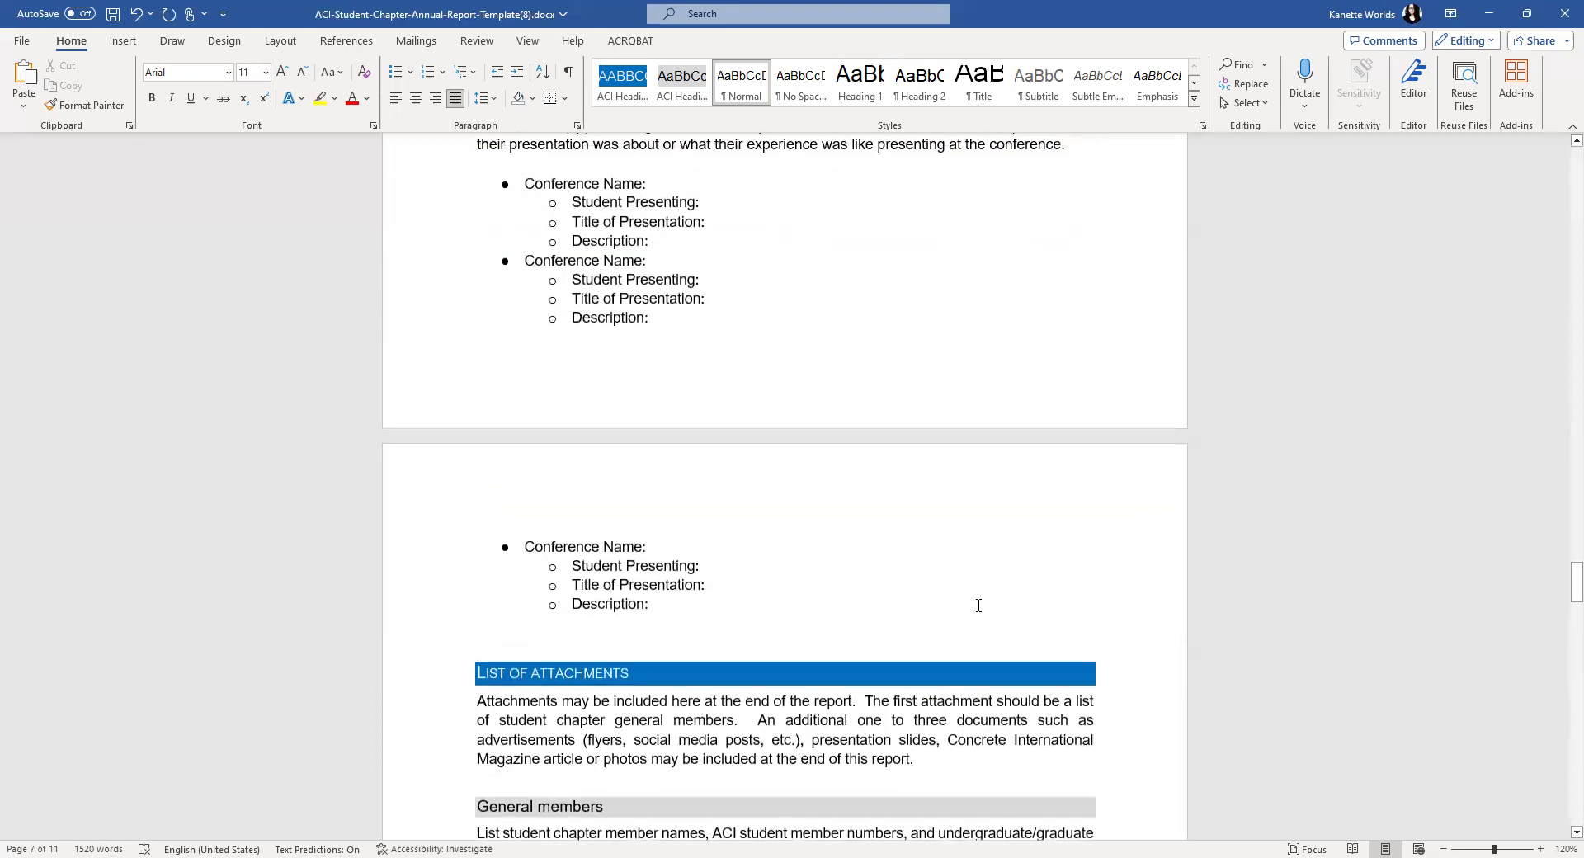
{"action": "scroll", "coordinate": [978, 604], "scroll_direction": "up", "scroll_amount": 4}
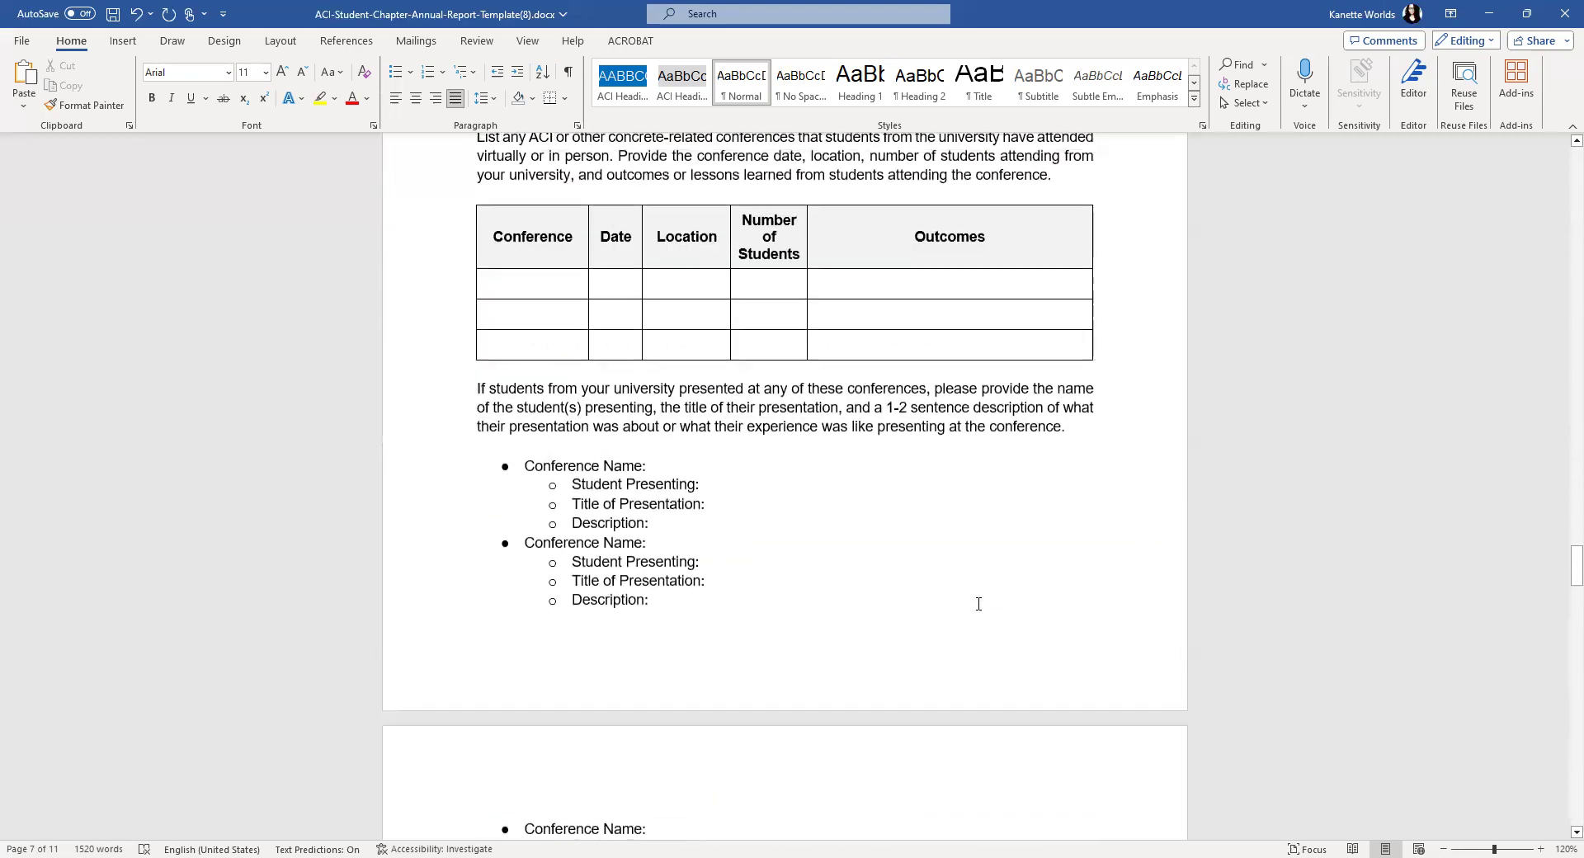
{"action": "scroll", "coordinate": [979, 604], "scroll_direction": "up", "scroll_amount": 10}
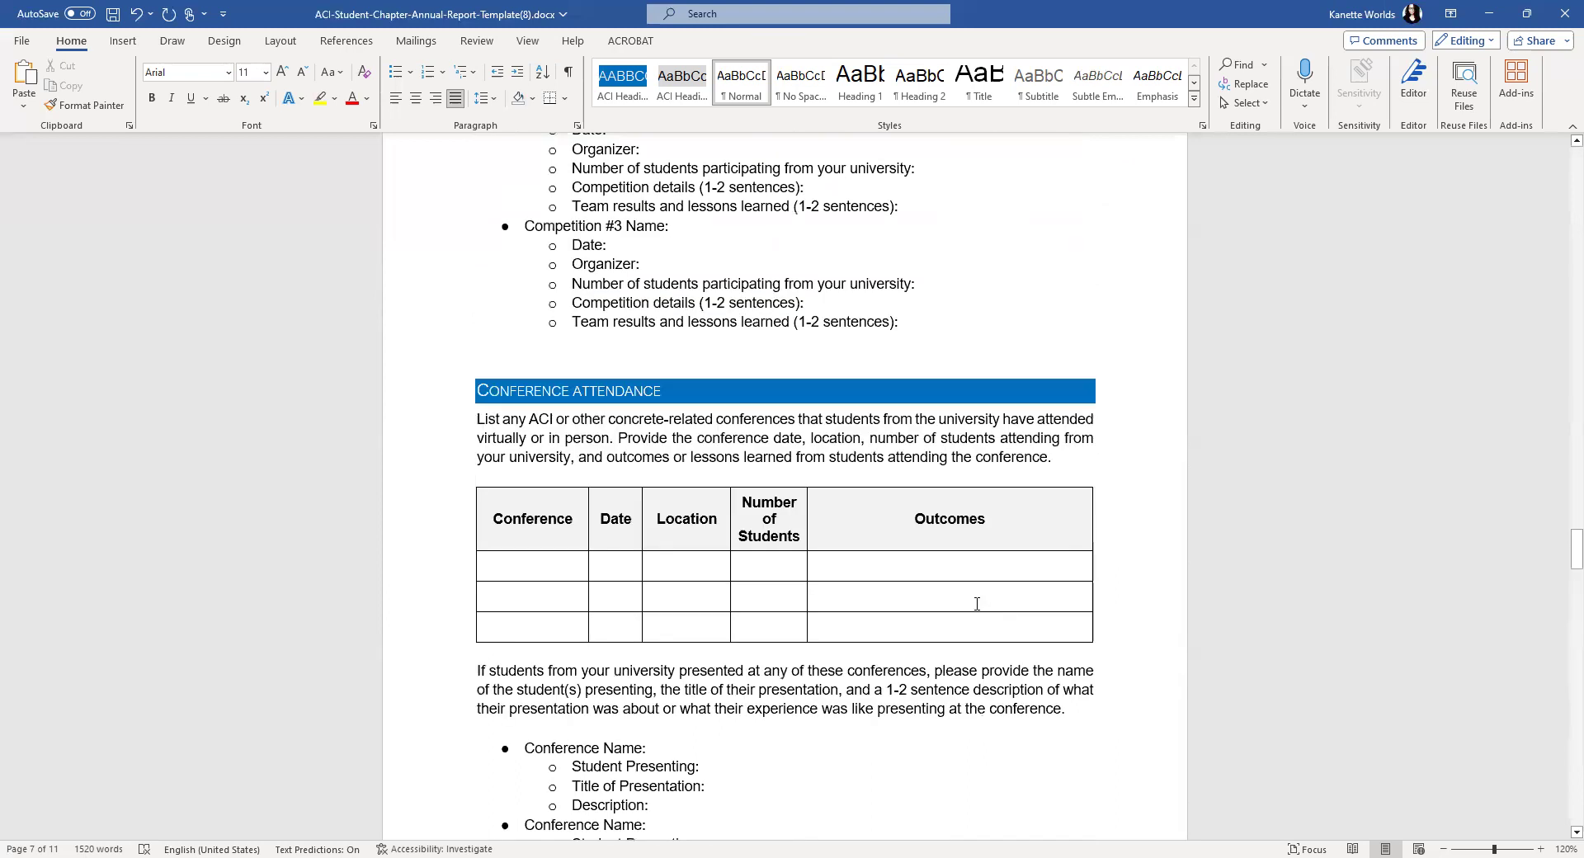
{"action": "scroll", "coordinate": [977, 604], "scroll_direction": "up", "scroll_amount": 10}
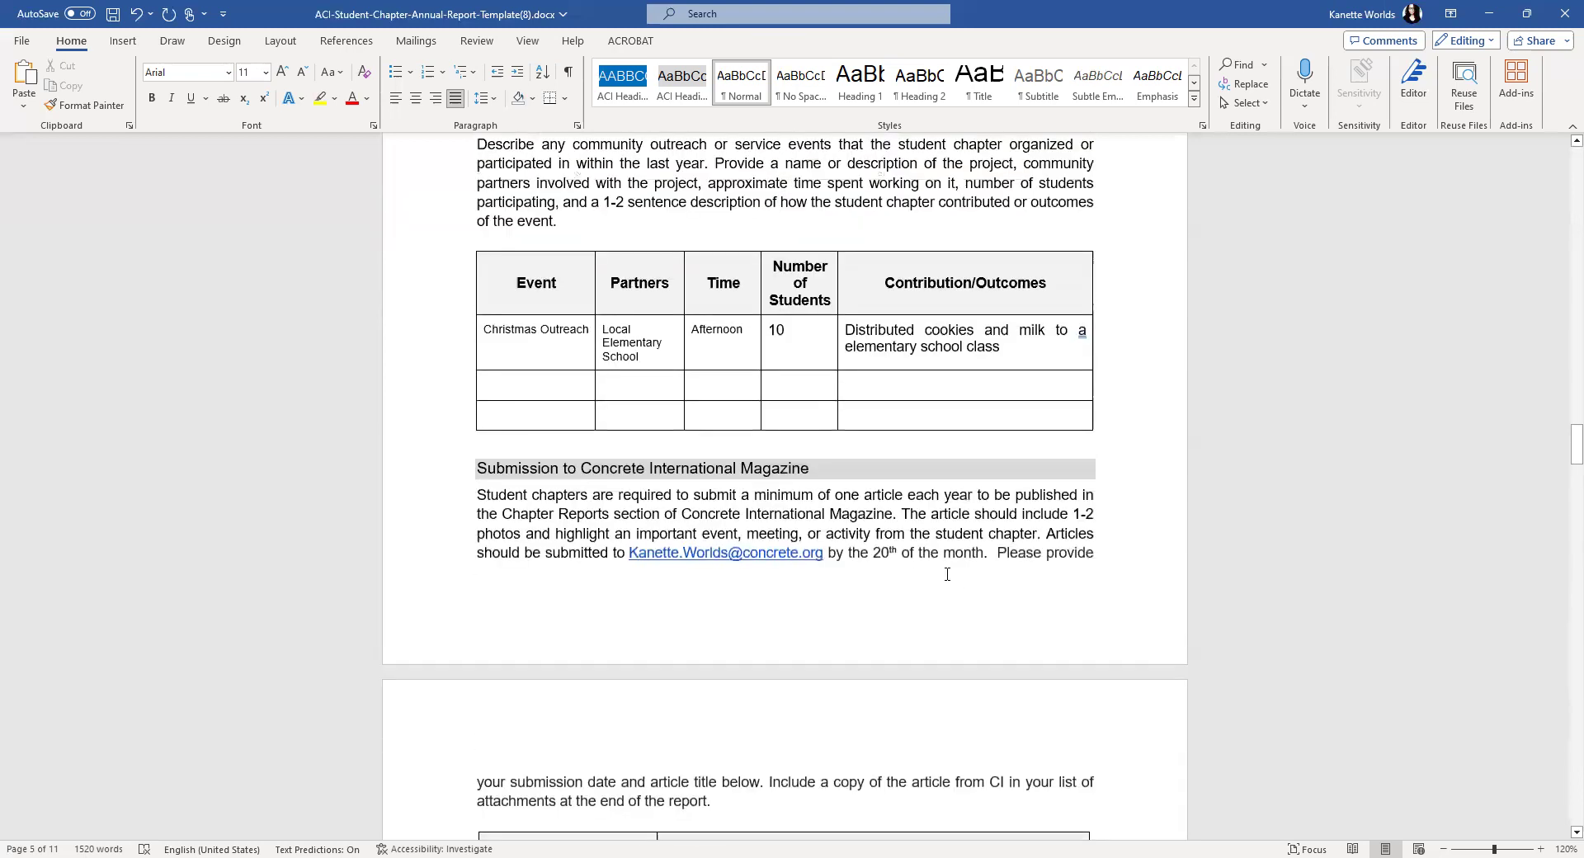
- Enter 'ACI FRP Competition in Boston, MA' as the first event name
{"action": "scroll", "coordinate": [948, 570], "scroll_direction": "down", "scroll_amount": 5}
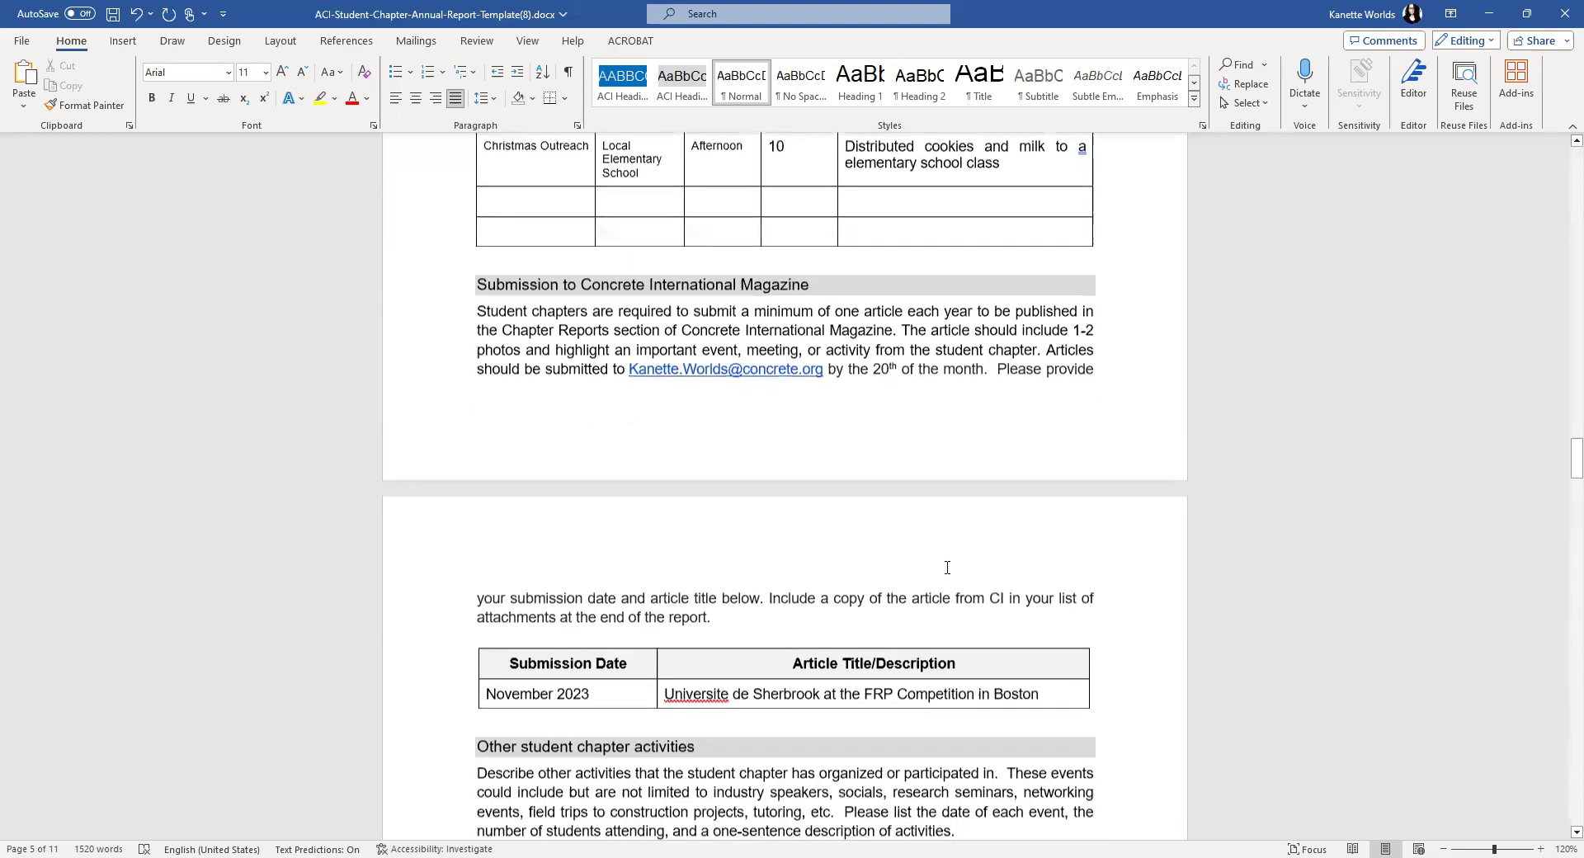
{"action": "scroll", "coordinate": [830, 543], "scroll_direction": "down", "scroll_amount": 2}
{"action": "double_click", "coordinate": [724, 320]}
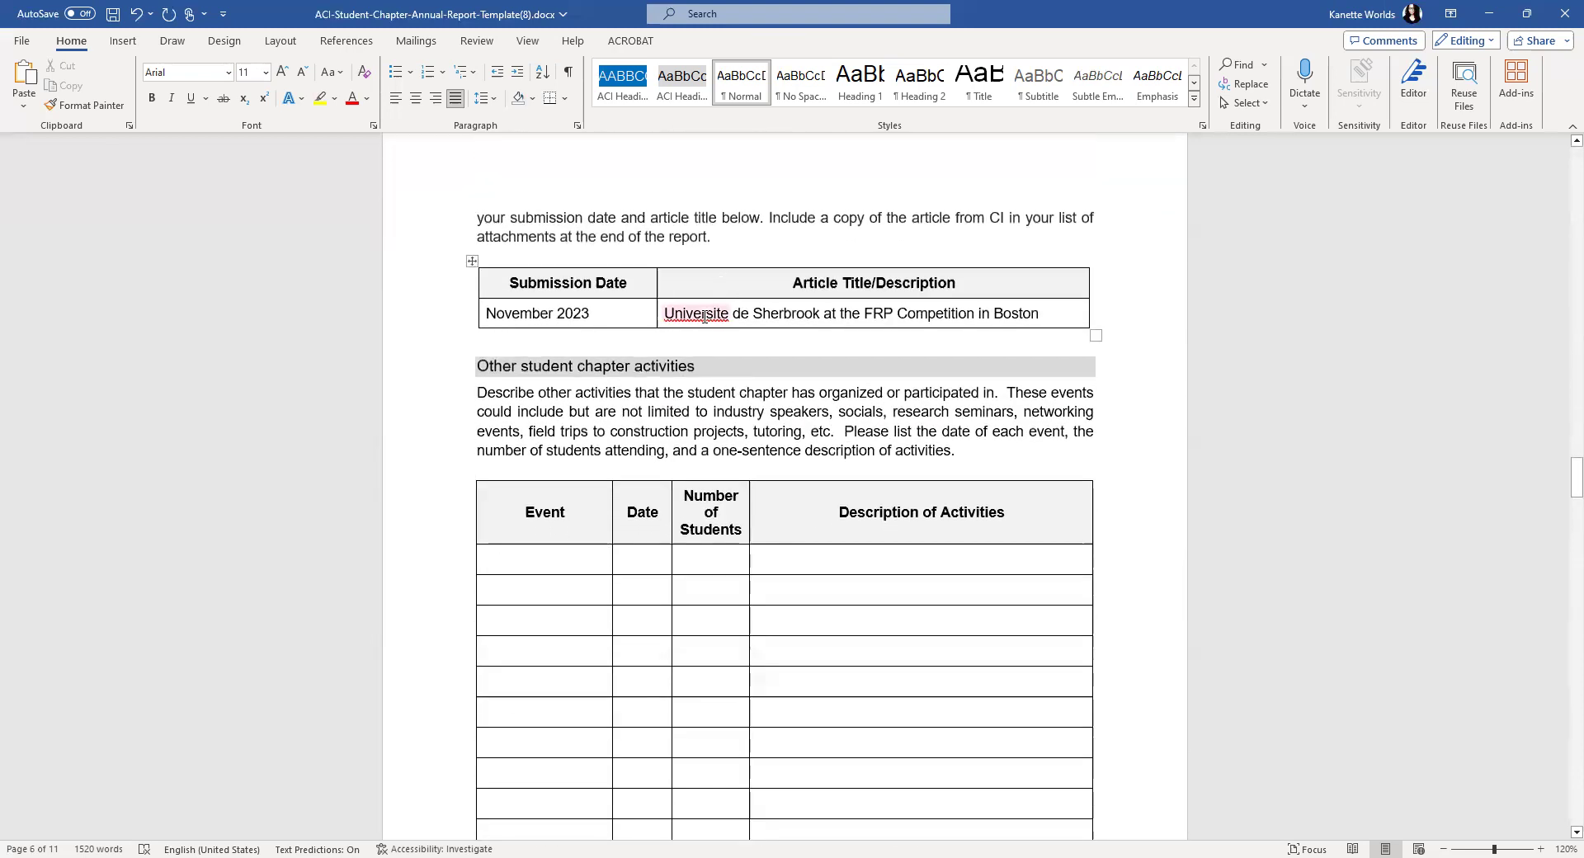
{"action": "left_click", "coordinate": [821, 320]}
{"action": "scroll", "coordinate": [520, 387], "scroll_direction": "down", "scroll_amount": 1}
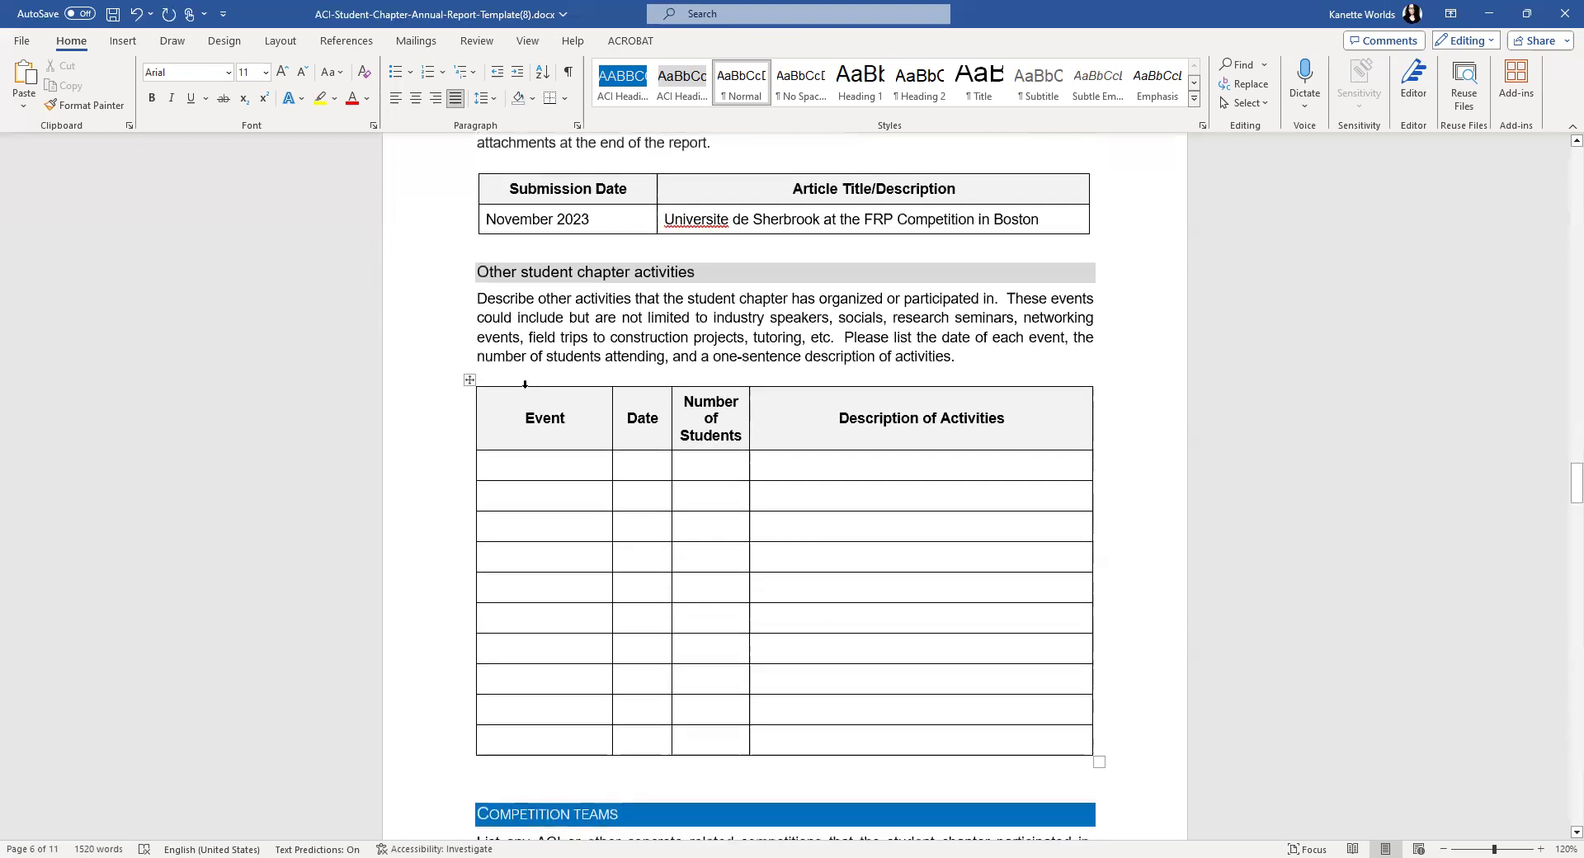
{"action": "left_click", "coordinate": [520, 466]}
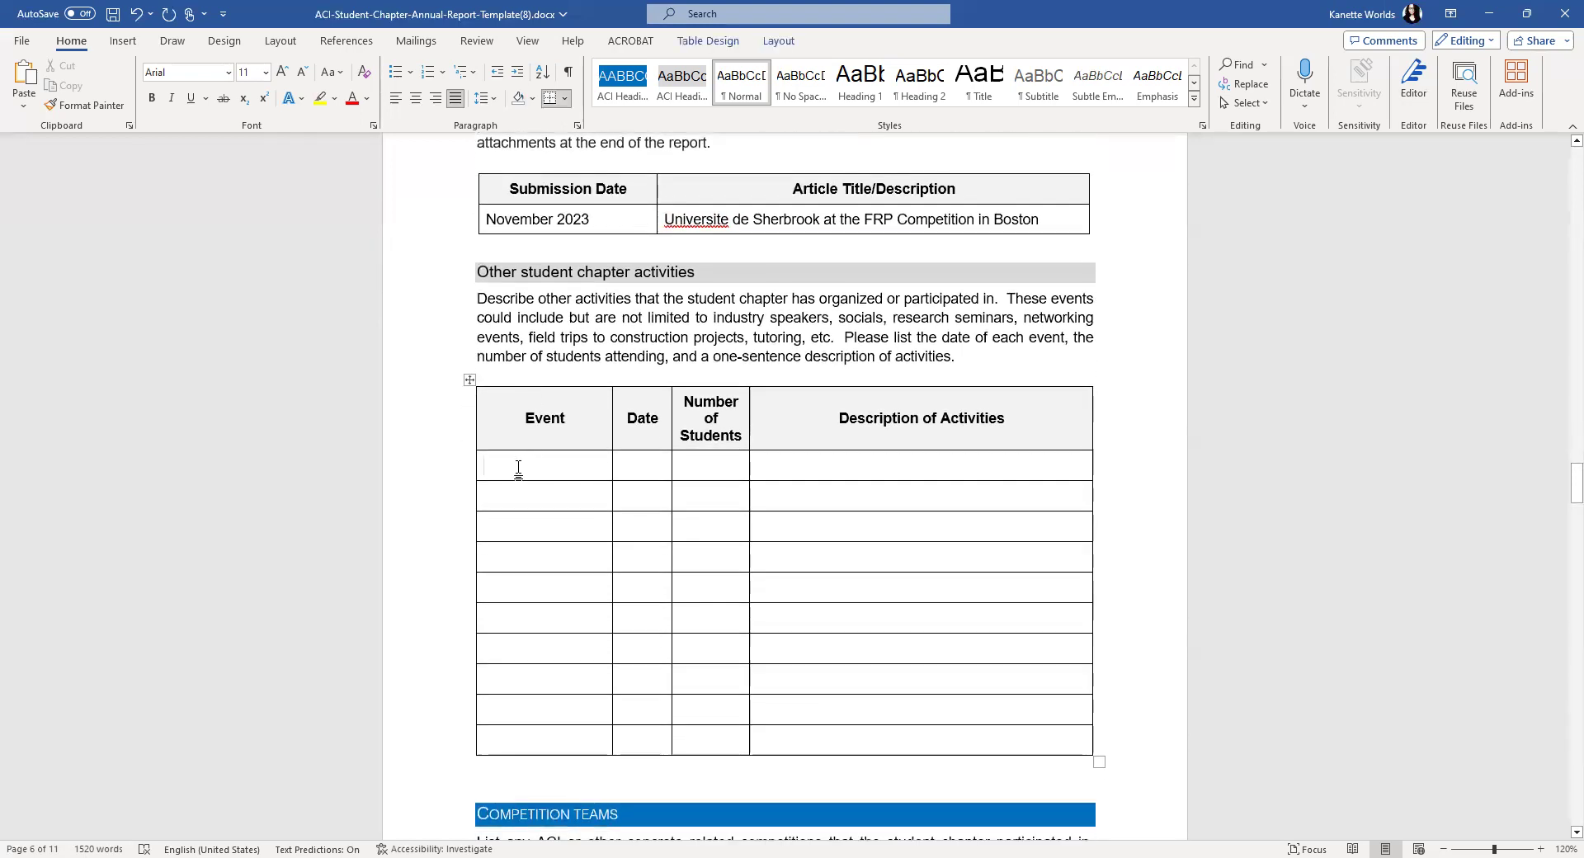
{"action": "type", "text": "ACI"}
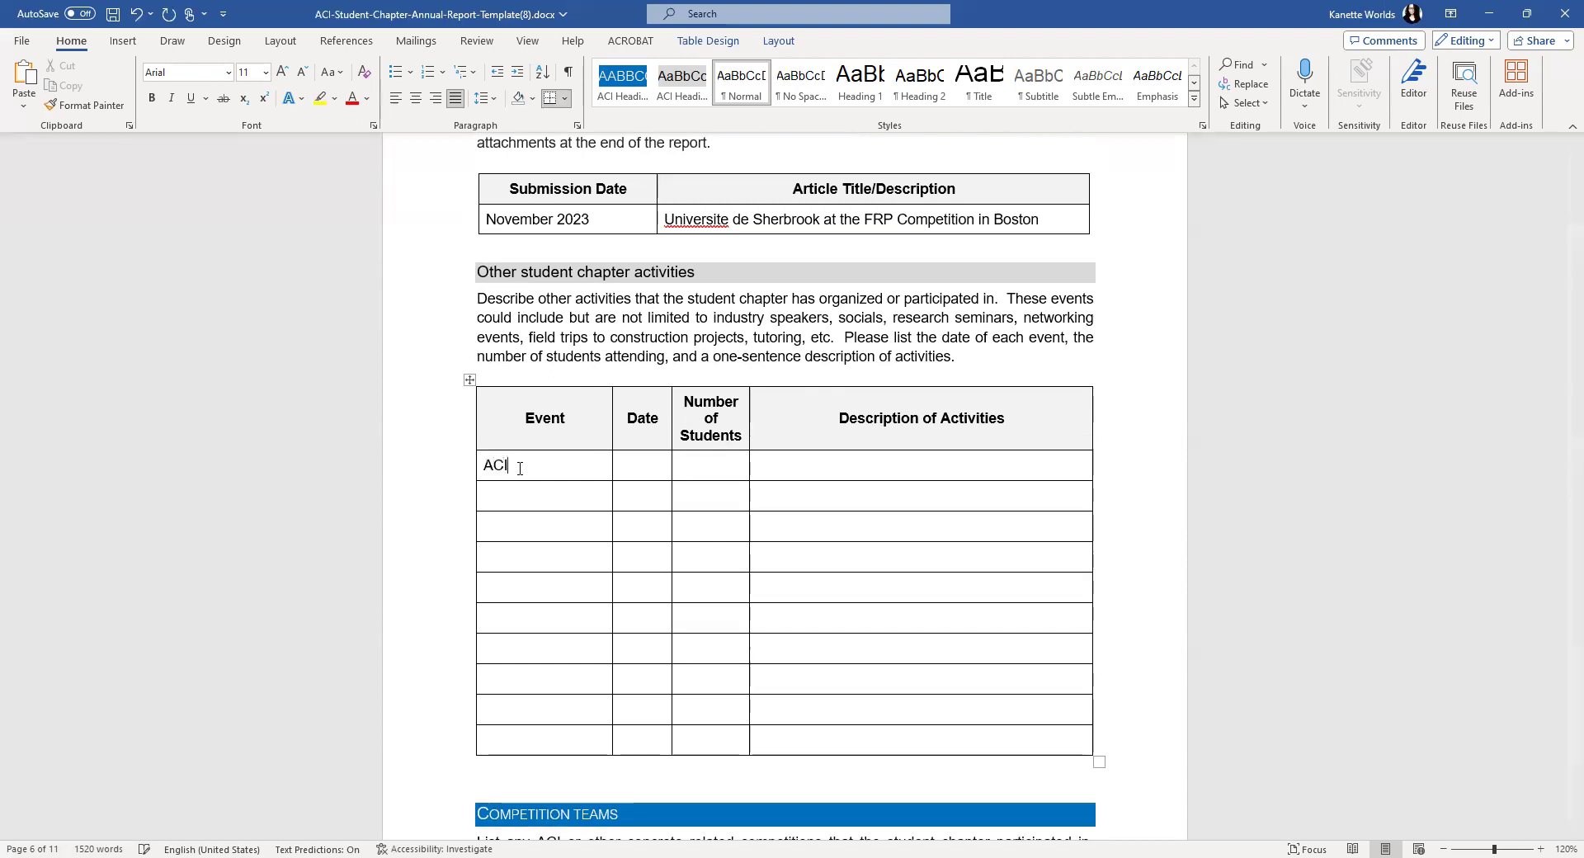
{"action": "type", "text": " FRP Competition"}
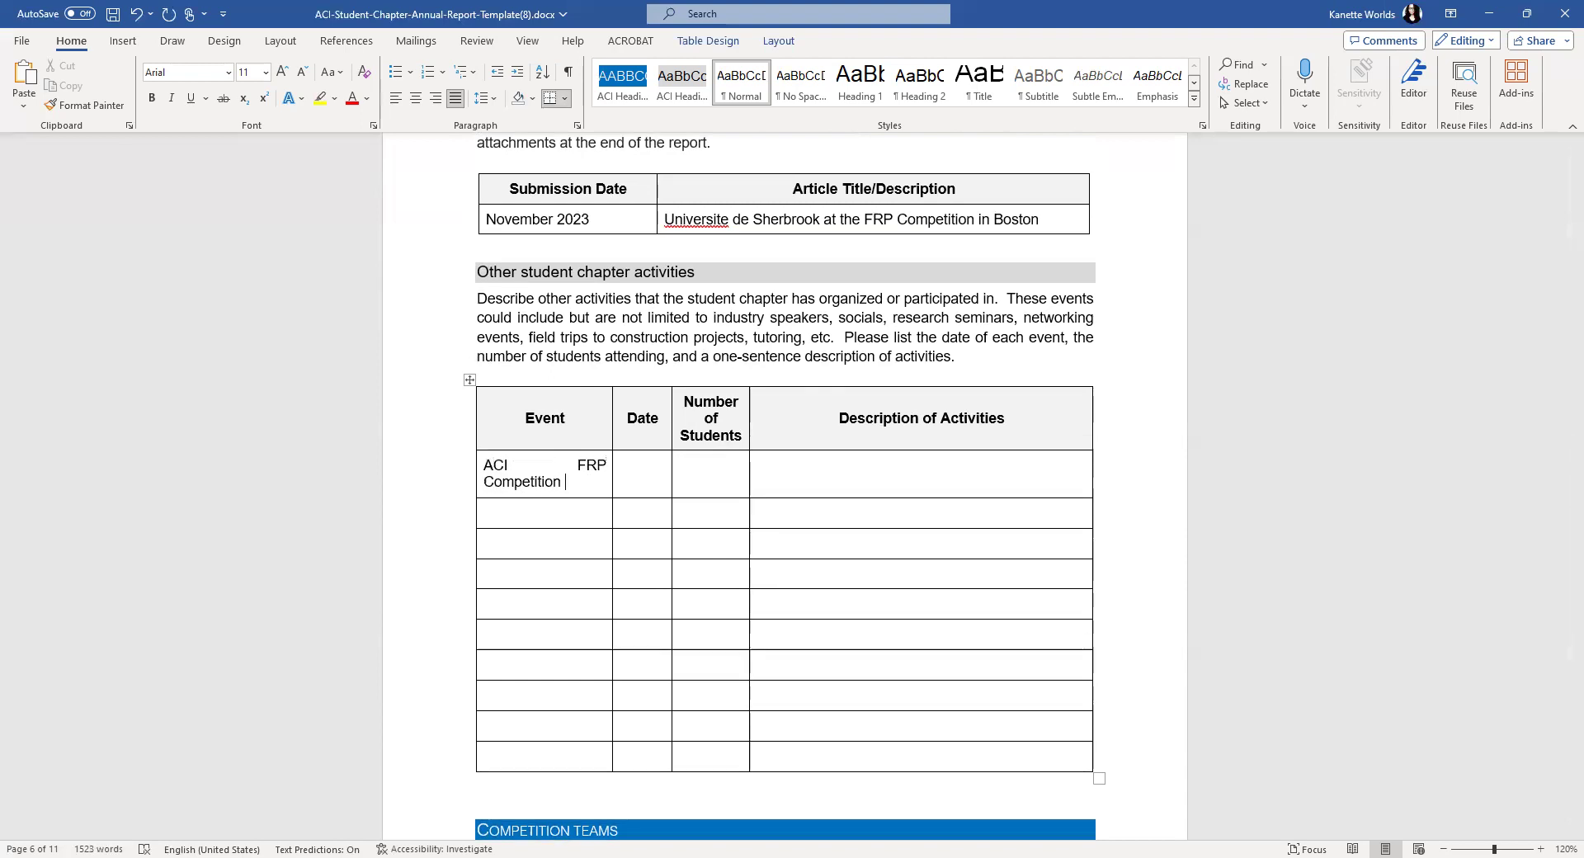
{"action": "type", "text": " in BostonA"}
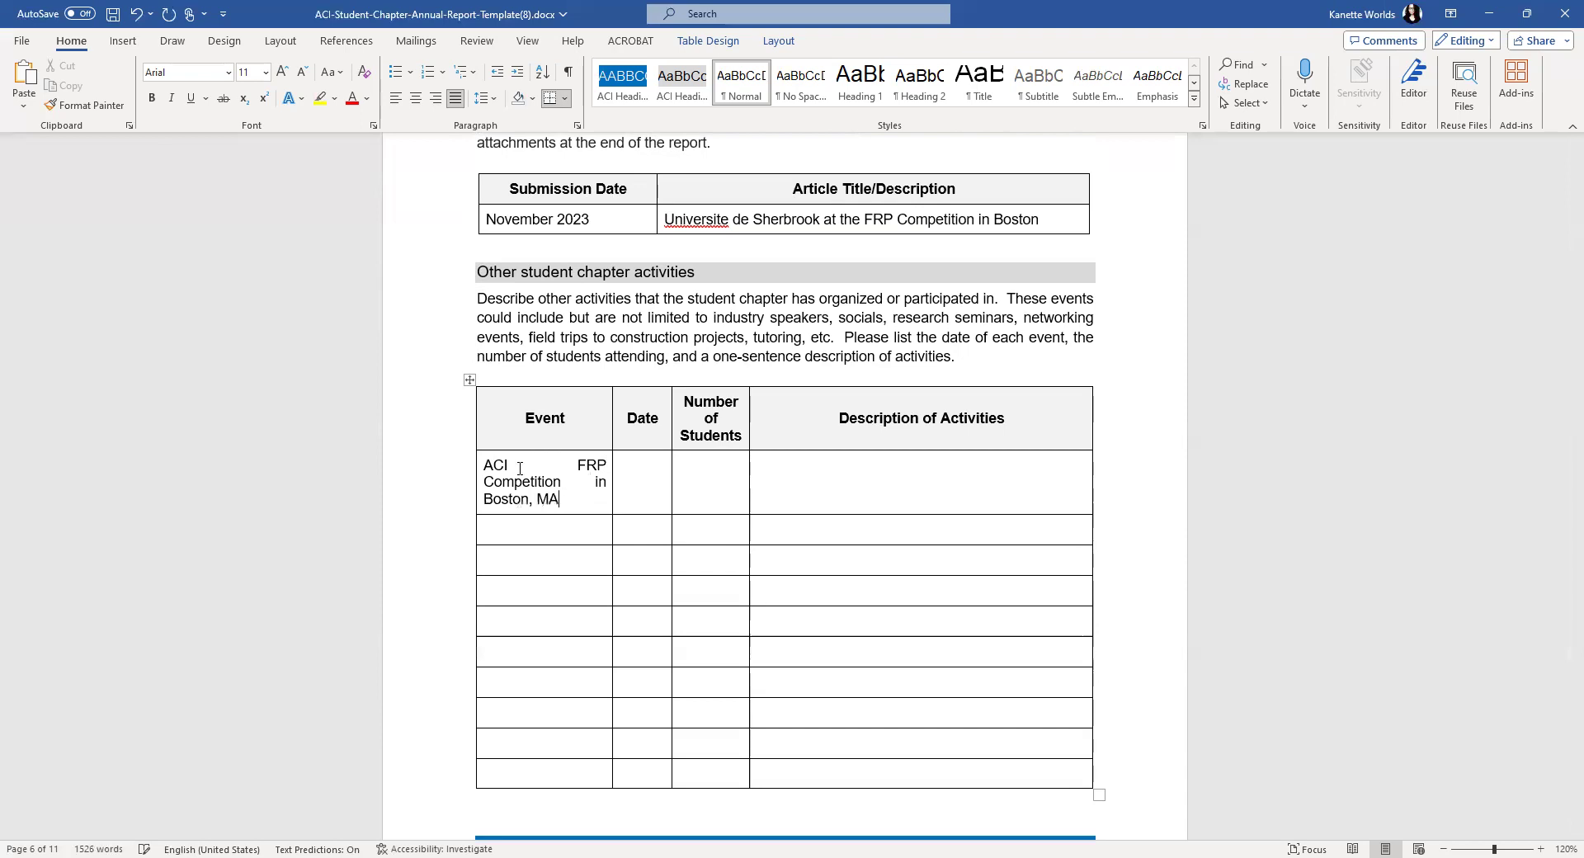
- Left-align the event name and give it the date October 29, 2023
{"action": "left_click_drag", "start_coordinate": [563, 500], "coordinate": [466, 459]}
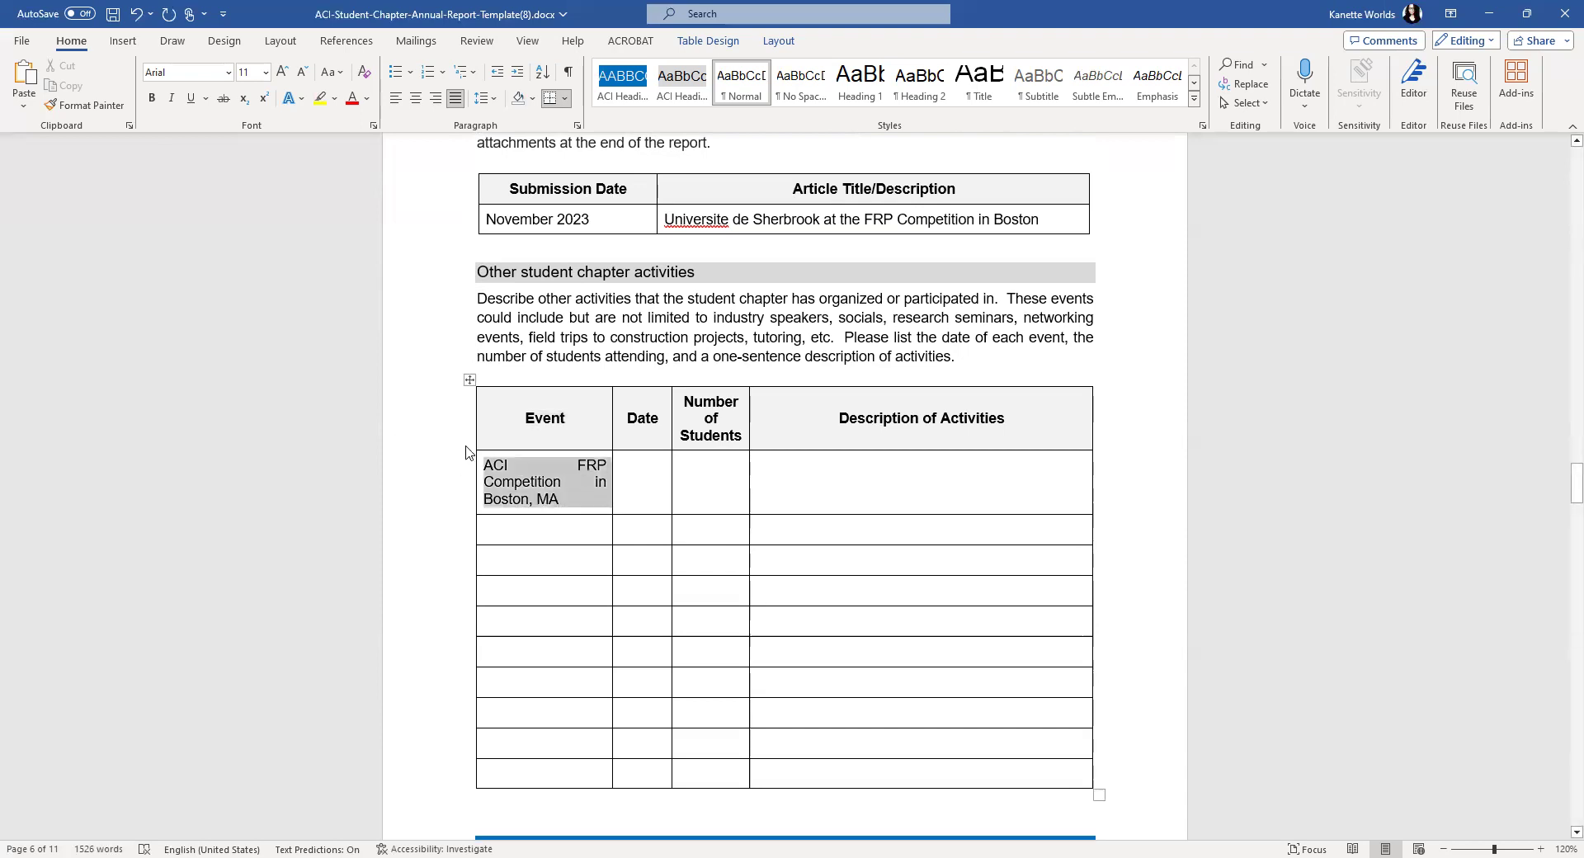
{"action": "left_click", "coordinate": [396, 98]}
{"action": "left_click", "coordinate": [636, 458]}
{"action": "type", "text": "October 29, 2023"}
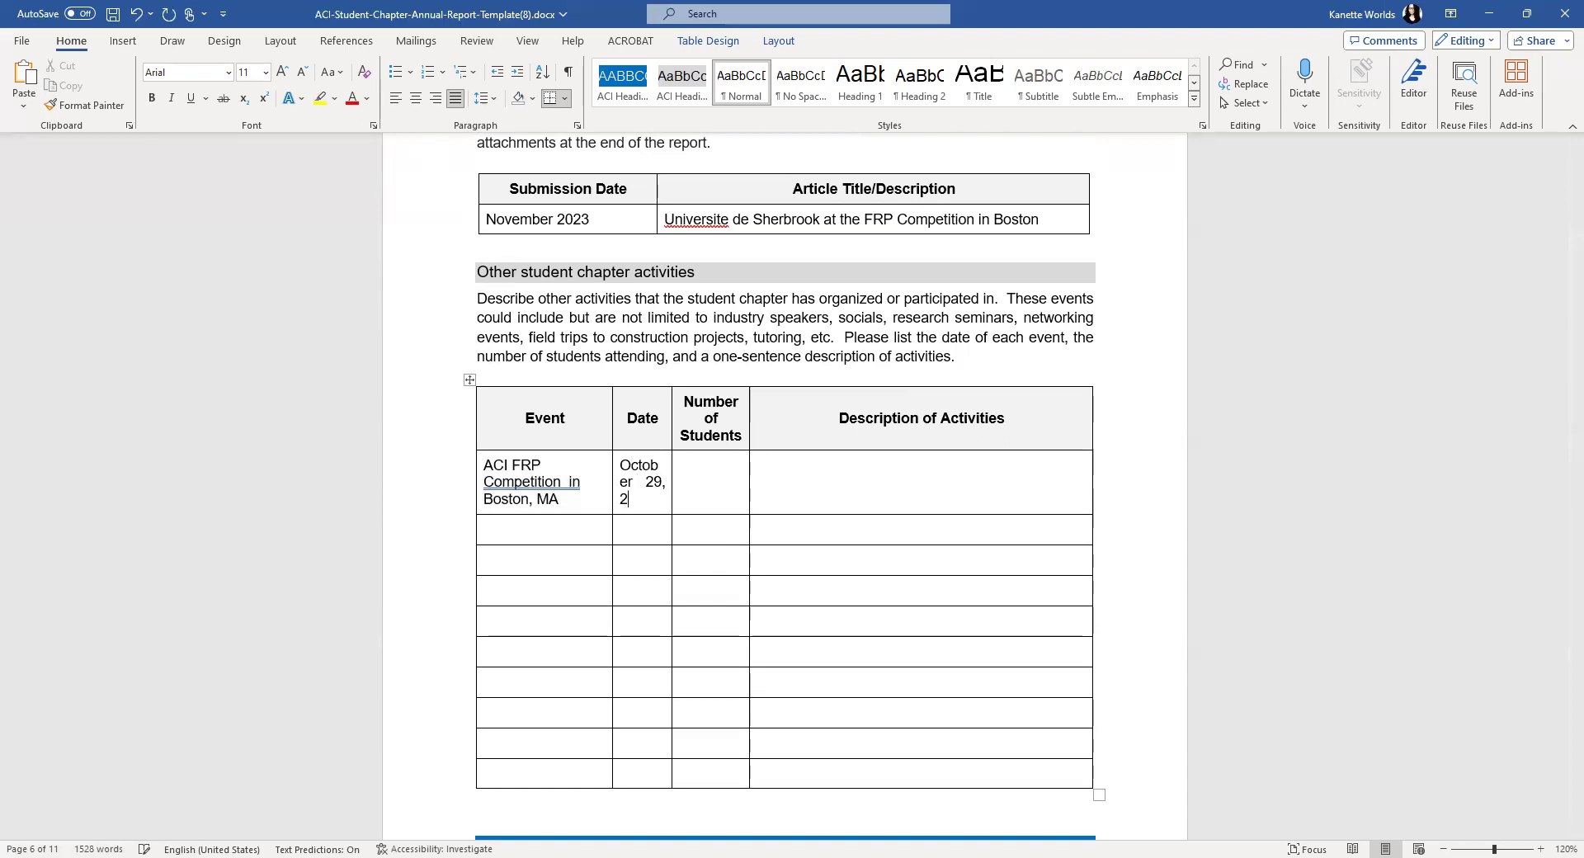
- Widen the Date column, fix the event name's double space, and enter 5 students
{"action": "left_click", "coordinate": [673, 403]}
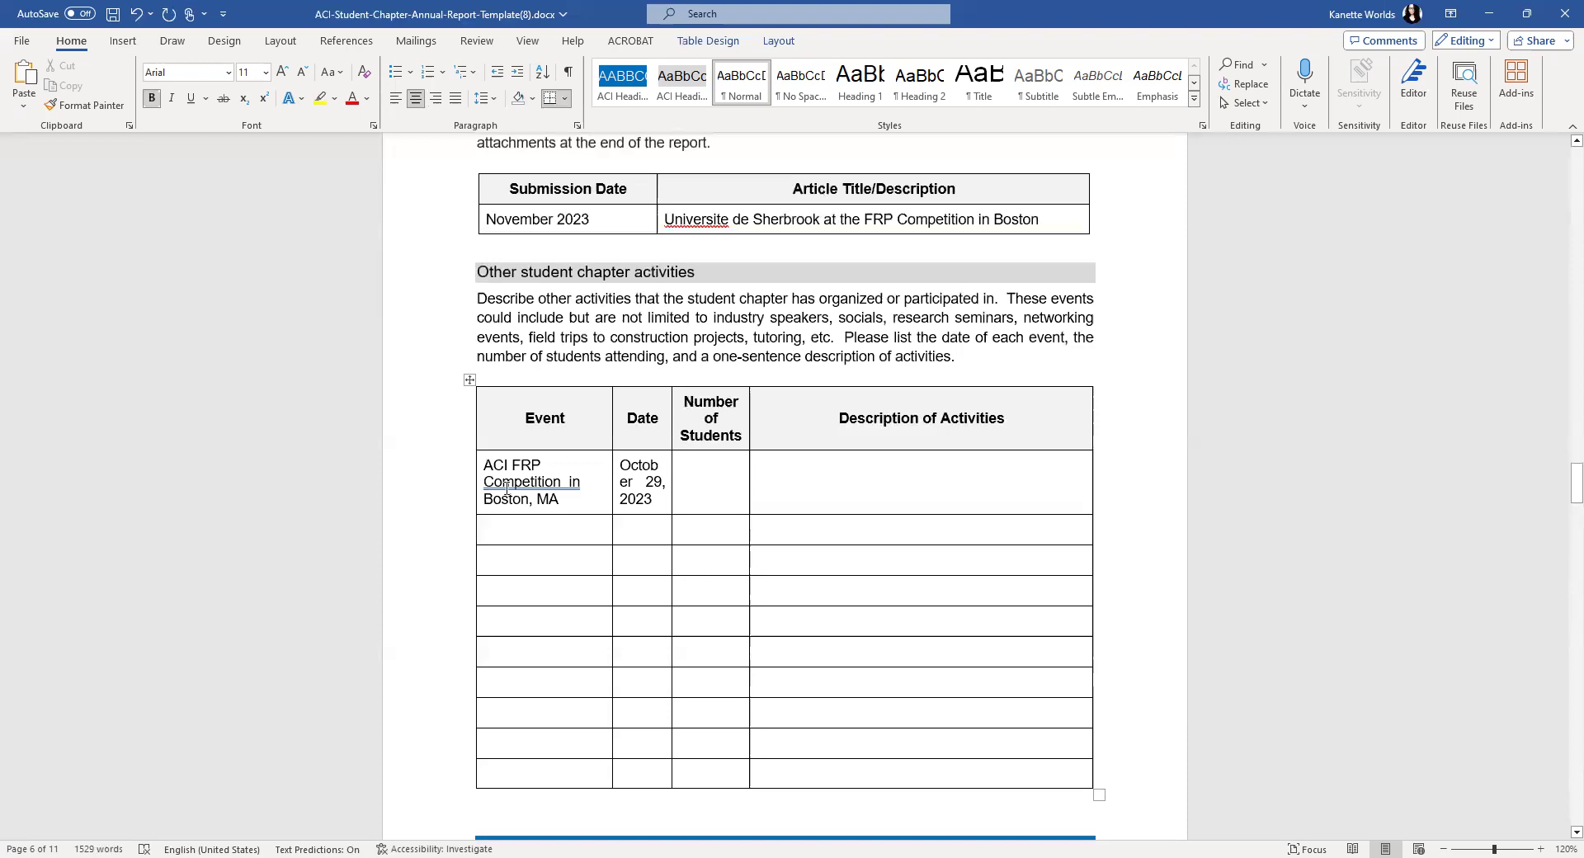
{"action": "left_click_drag", "start_coordinate": [671, 413], "coordinate": [689, 413]}
{"action": "left_click", "coordinate": [566, 500]}
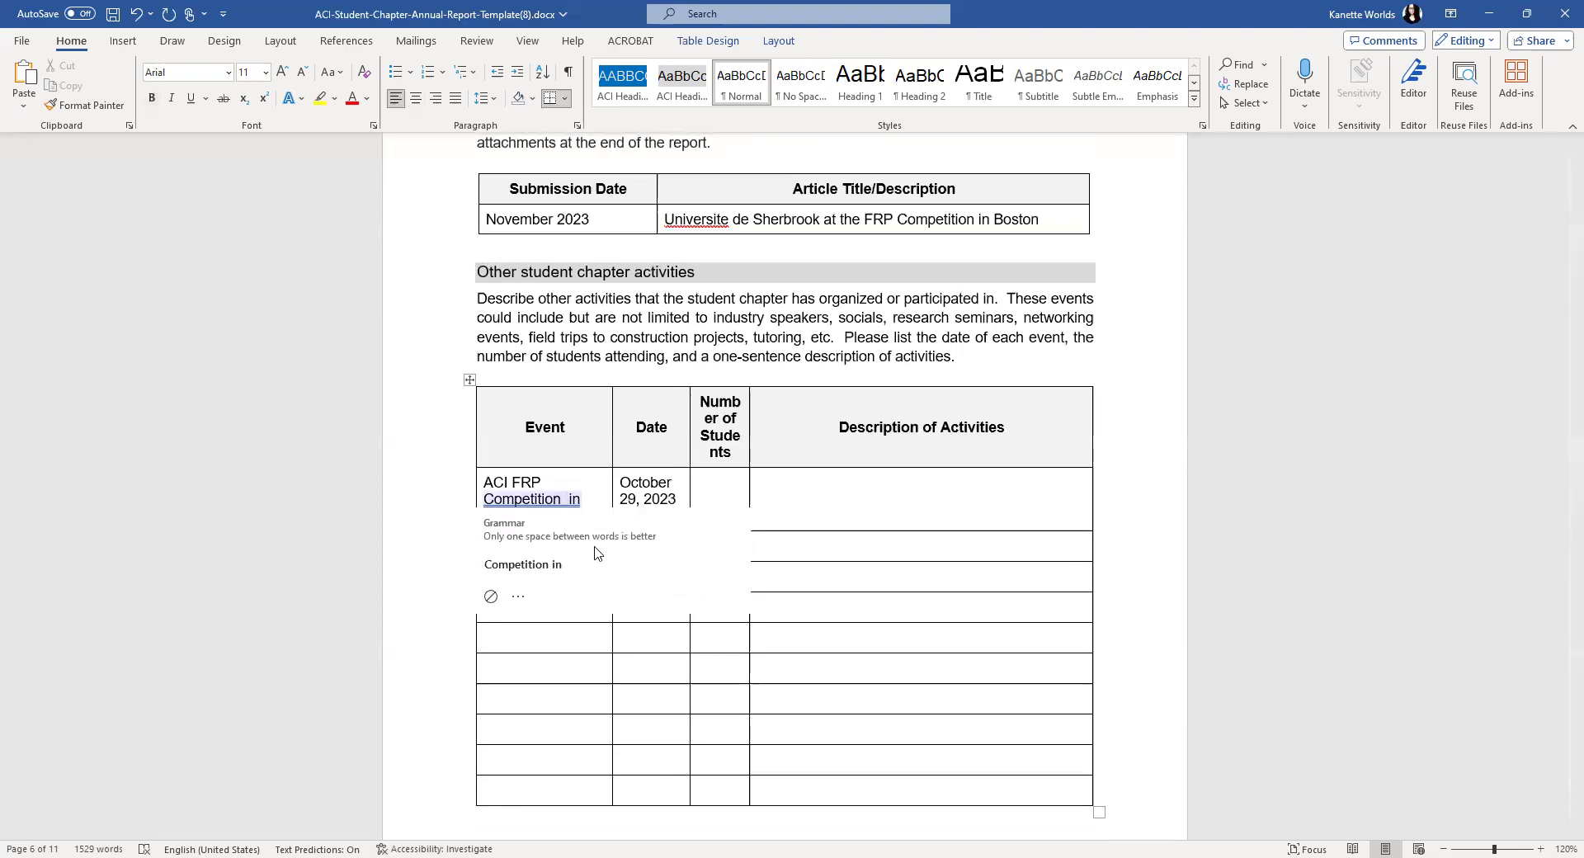
{"action": "left_click", "coordinate": [725, 492]}
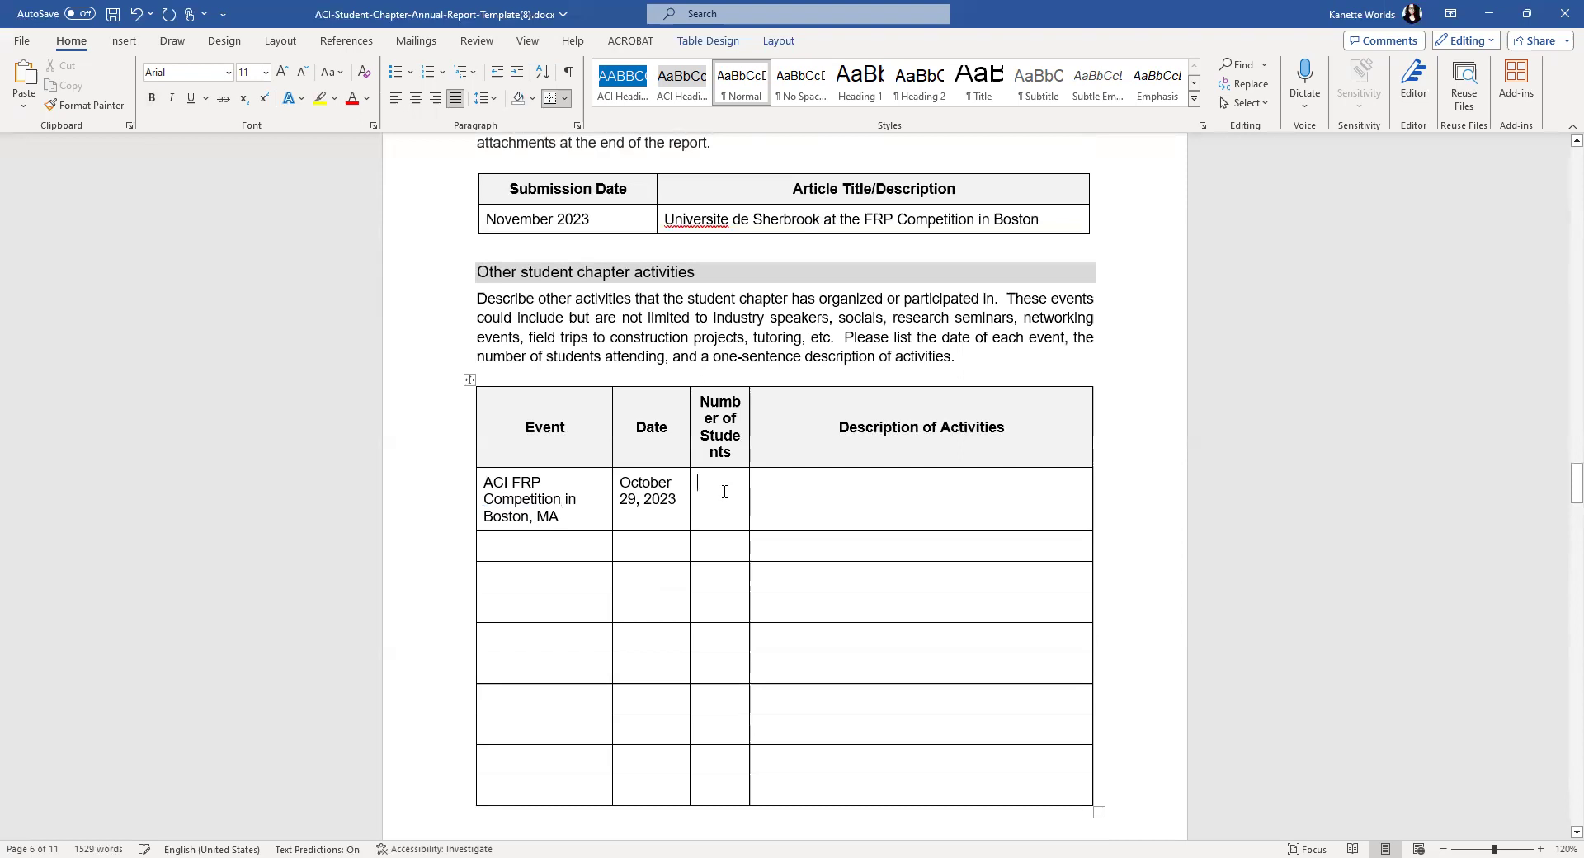
{"action": "type", "text": "5"}
- Describe the activity: 'A team of students participated in this event and ranked 10 th.'
{"action": "left_click", "coordinate": [793, 487]}
{"action": "type", "text": "A"}
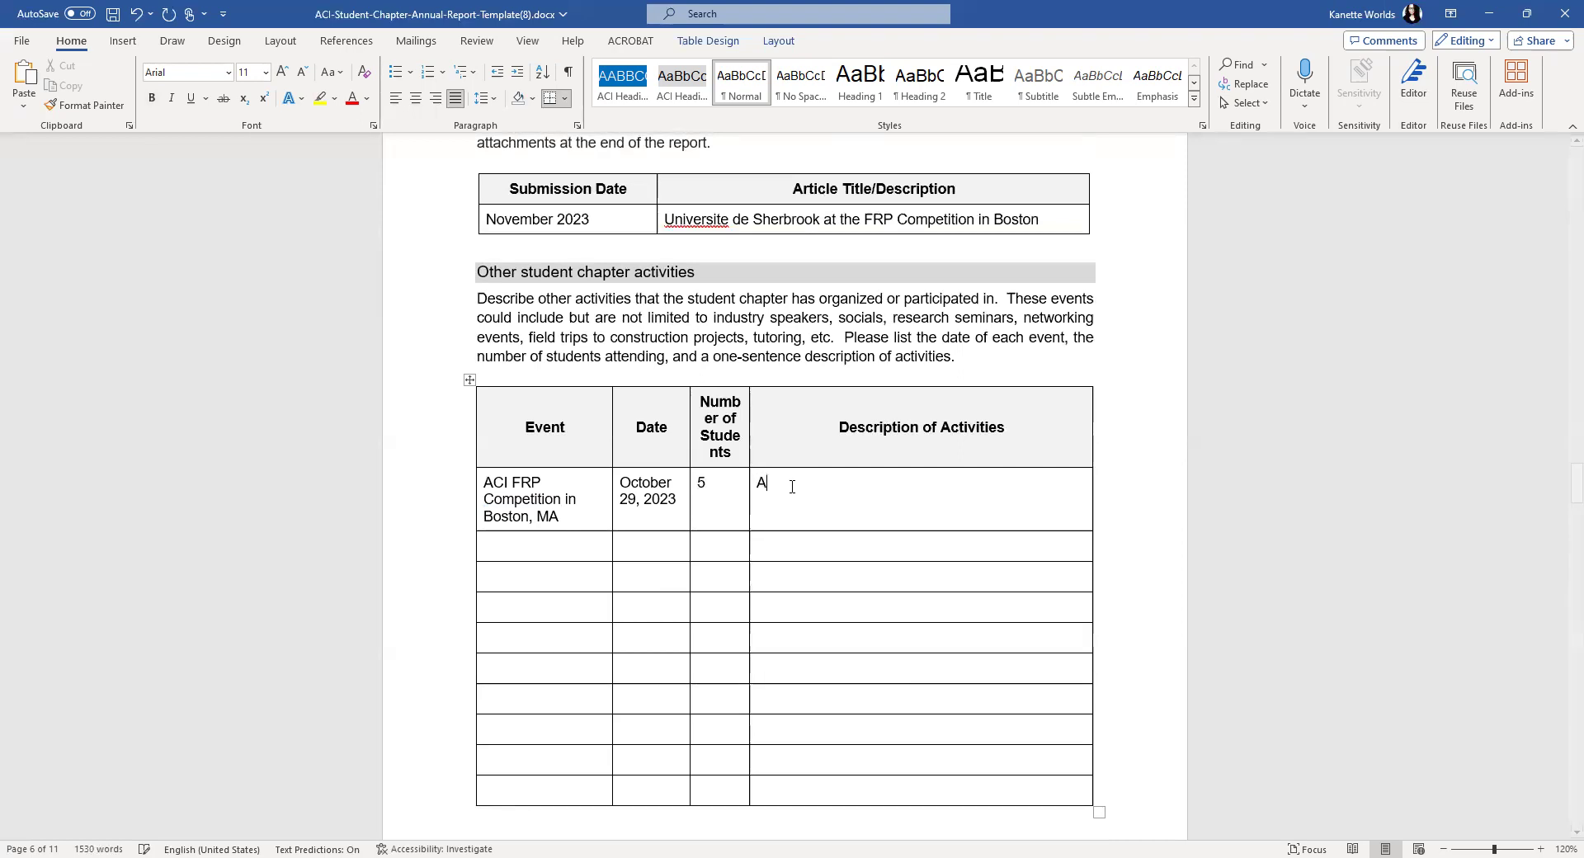
{"action": "type", "text": " team of students partciipa"}
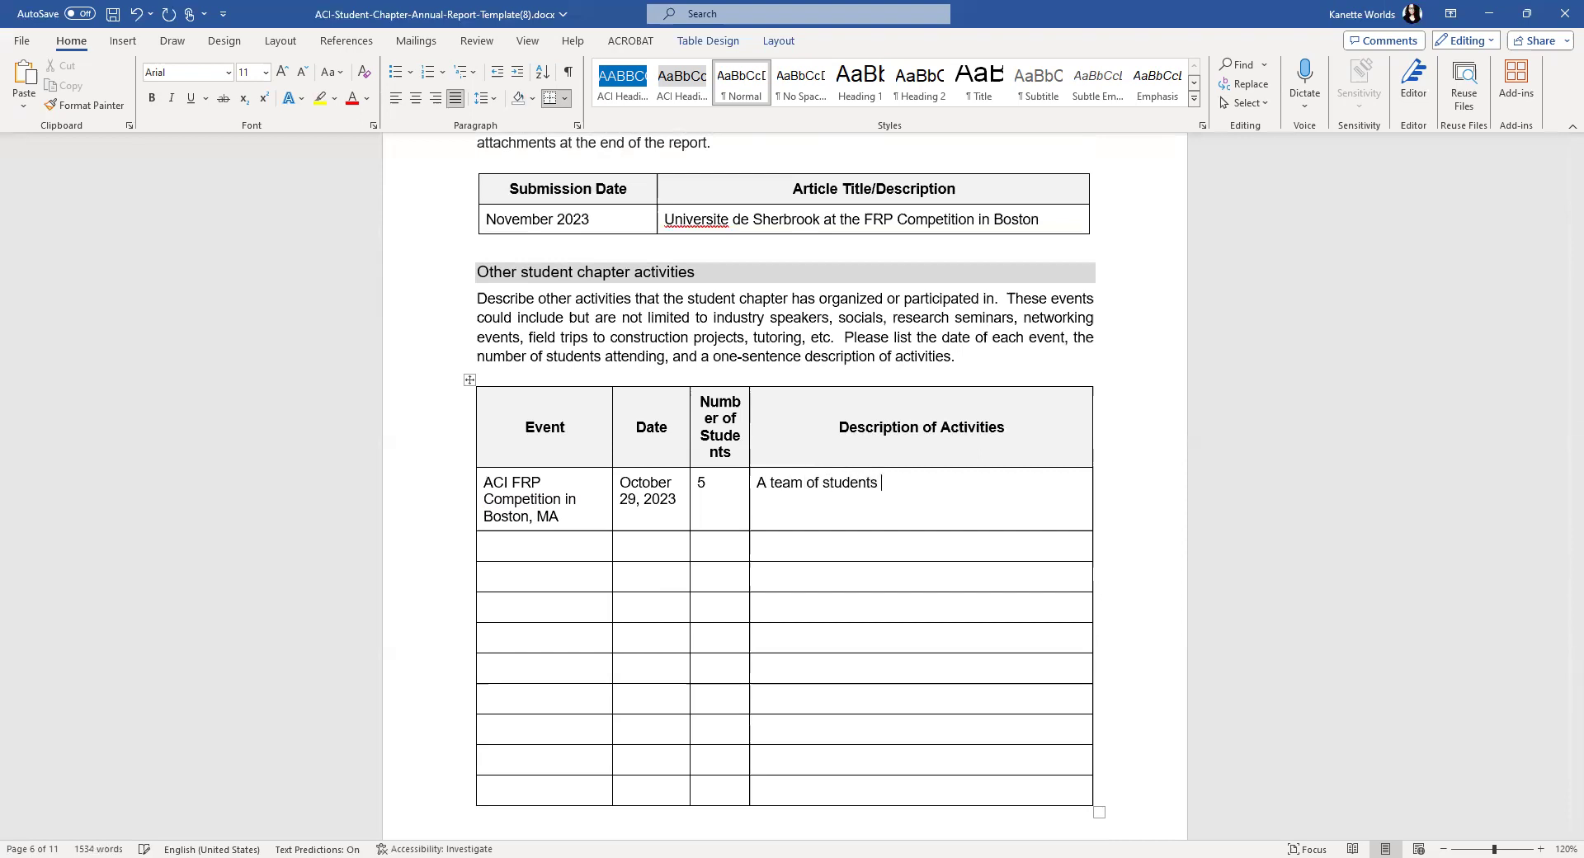
{"action": "key", "text": "BackSpace"}
{"action": "key", "text": "BackSpace"}
{"action": "key", "text": "BackSpace"}
{"action": "type", "text": "pat"}
{"action": "key", "text": "BackSpace"}
{"action": "key", "text": "BackSpace"}
{"action": "key", "text": "BackSpace"}
{"action": "key", "text": "BackSpace"}
{"action": "type", "text": "ipated in the"}
{"action": "key", "text": "BackSpace"}
{"action": "key", "text": "BackSpace"}
{"action": "key", "text": "BackSpace"}
{"action": "key", "text": "BackSpace"}
{"action": "key", "text": "BackSpace"}
{"action": "key", "text": "BackSpace"}
{"action": "key", "text": "BackSpace"}
{"action": "key", "text": "BackSpace"}
{"action": "key", "text": "BackSpace"}
{"action": "key", "text": "BackSpace"}
{"action": "key", "text": "BackSpace"}
{"action": "key", "text": "BackSpace"}
{"action": "key", "text": "BackSpace"}
{"action": "key", "text": "BackSpace"}
{"action": "type", "text": "icipated in the"}
{"action": "key", "text": "BackSpace"}
{"action": "type", "text": "is eve"}
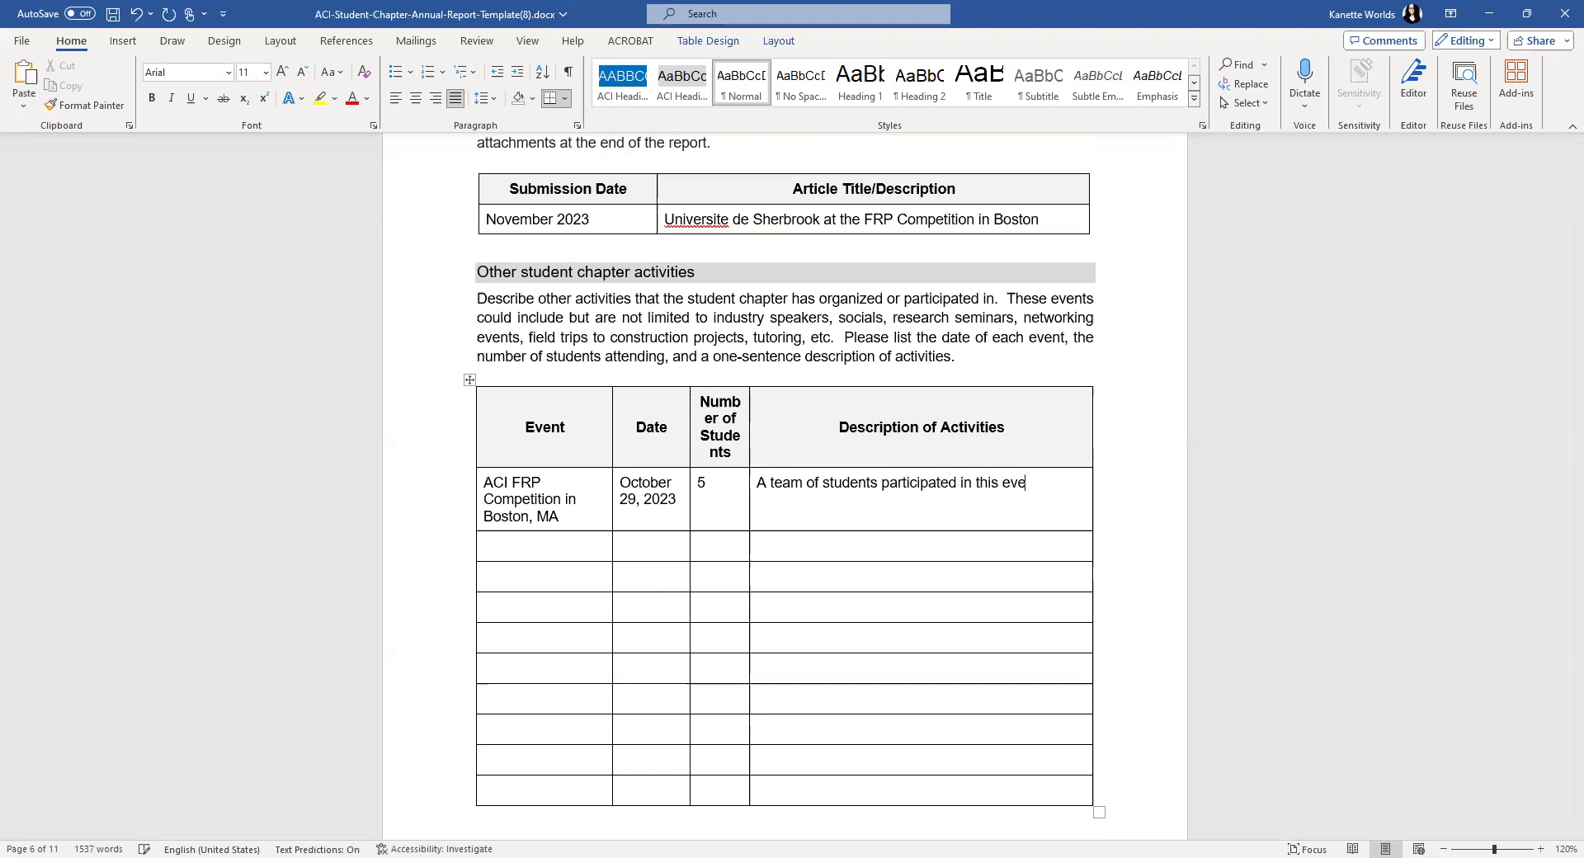
{"action": "type", "text": "nt and ranked"}
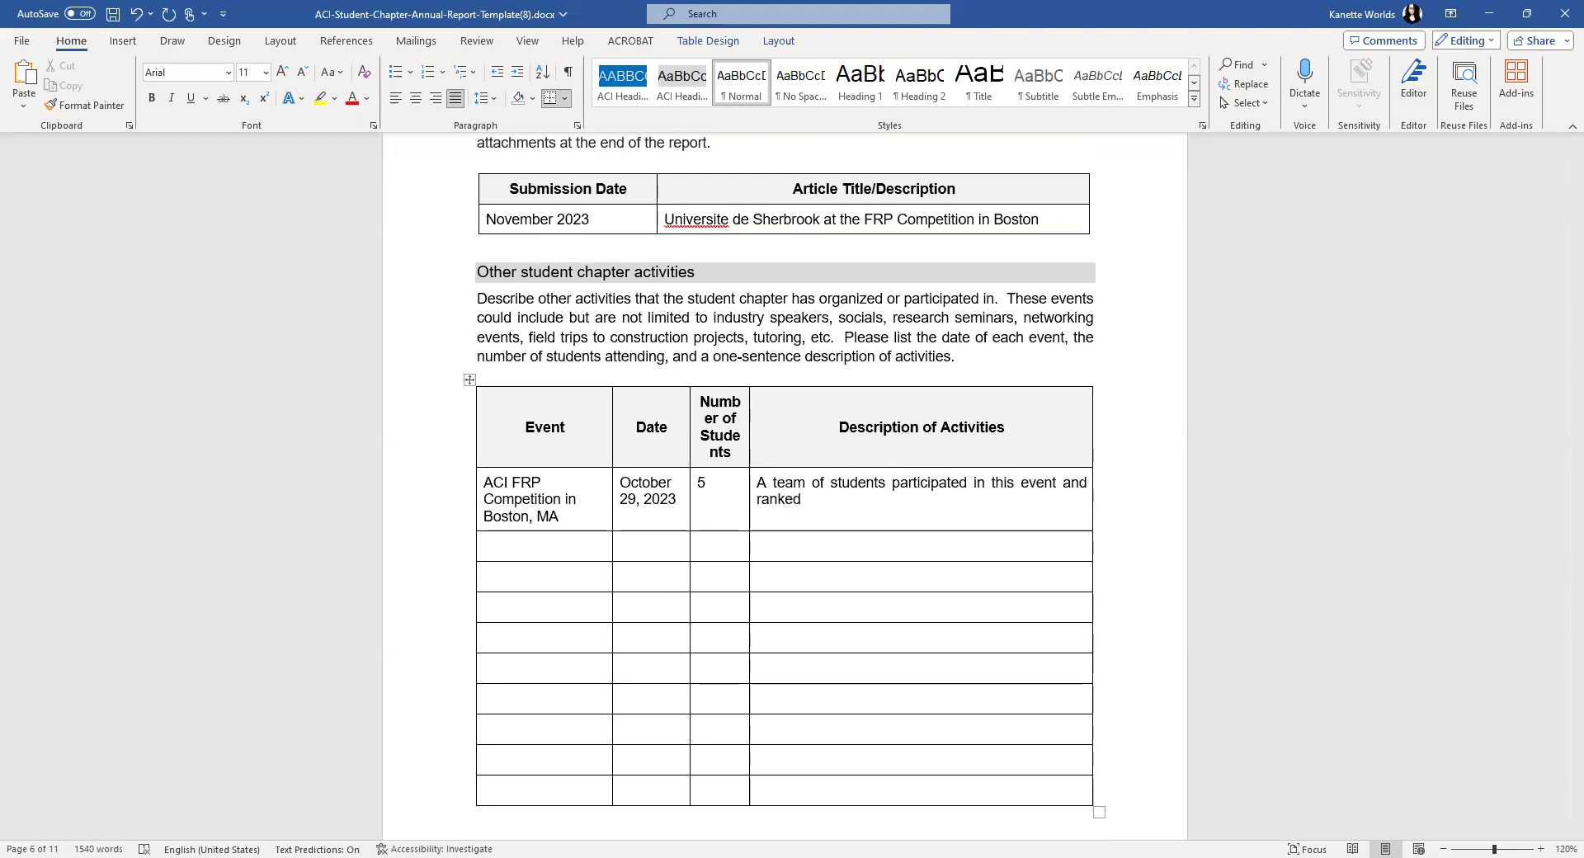
{"action": "type", "text": " 10 th."}
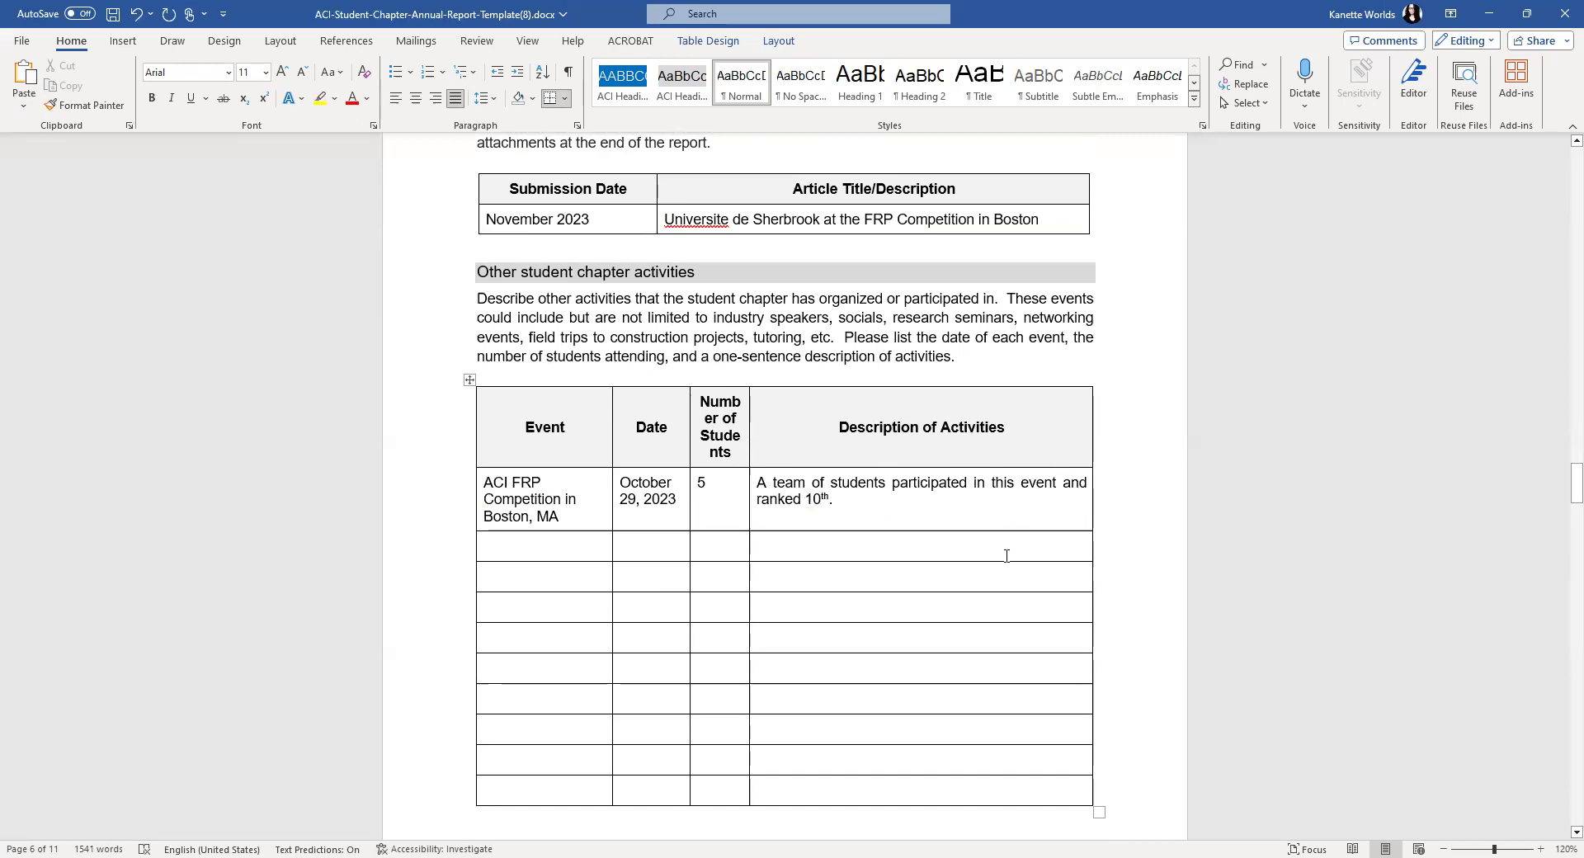
- Name the second and third events 'General Chapter Meeting' and 'Symposium or Technical'
{"action": "left_click", "coordinate": [507, 550]}
{"action": "type", "text": "Genera"}
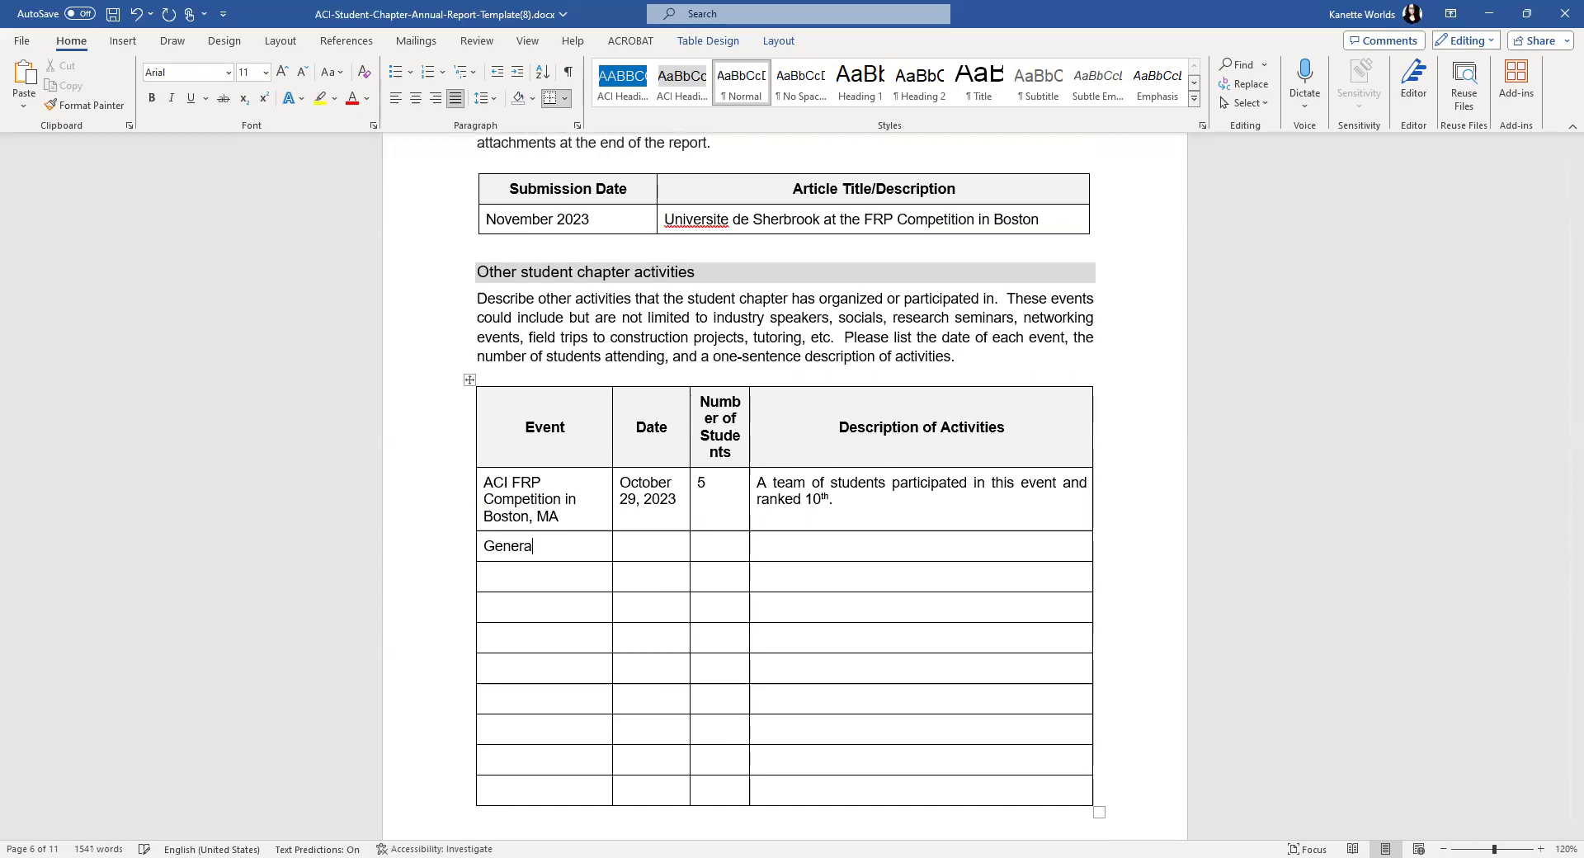
{"action": "type", "text": "l Chapter Meeting"}
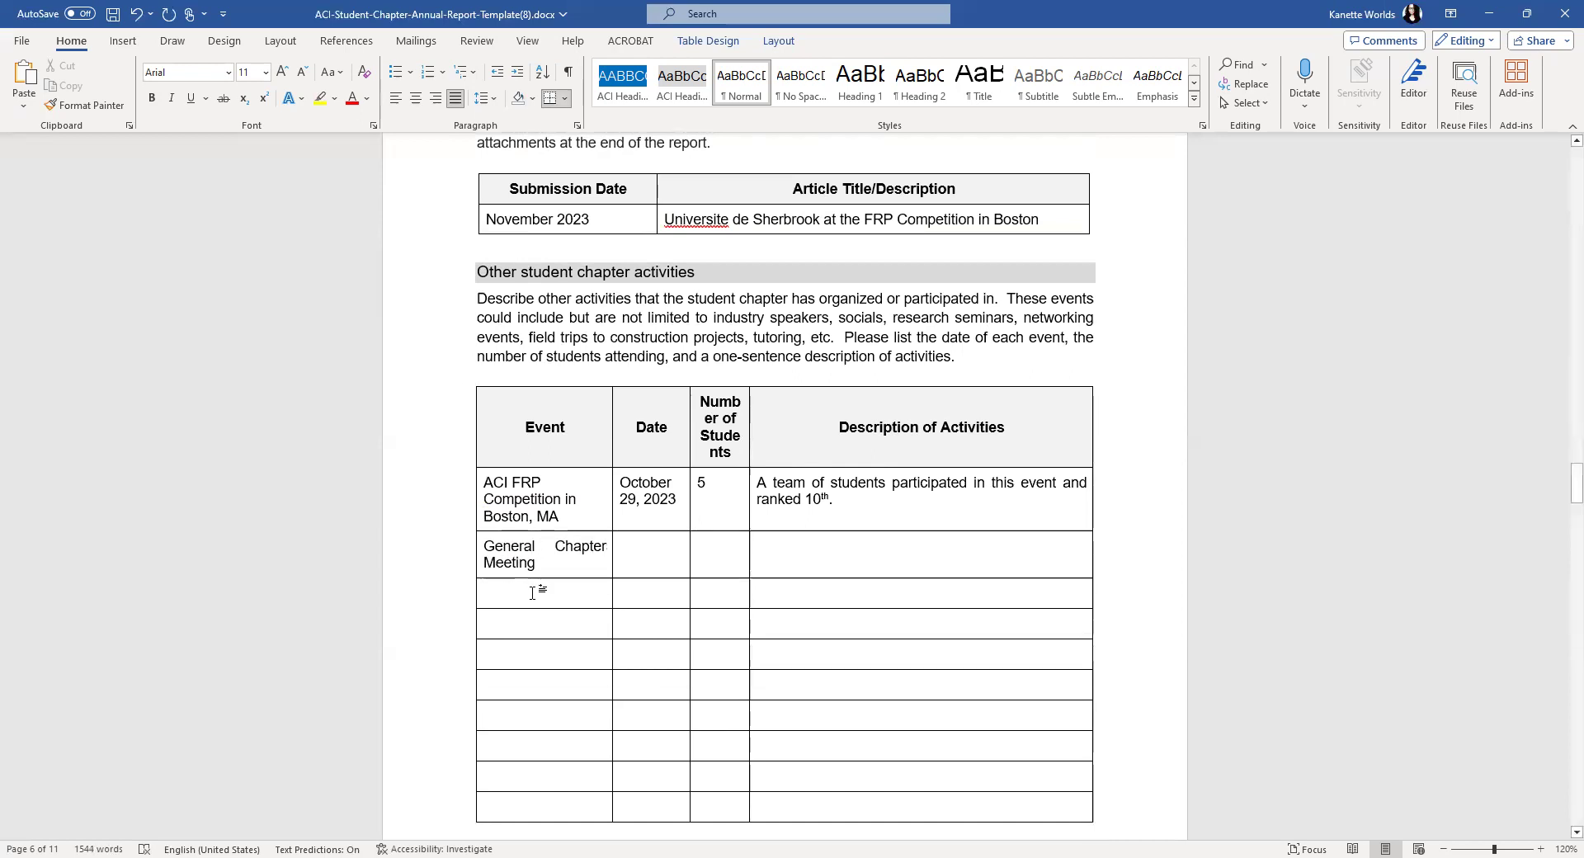
{"action": "left_click", "coordinate": [534, 592]}
{"action": "type", "text": "SY"}
{"action": "key", "text": "BackSpace"}
{"action": "type", "text": "ym"}
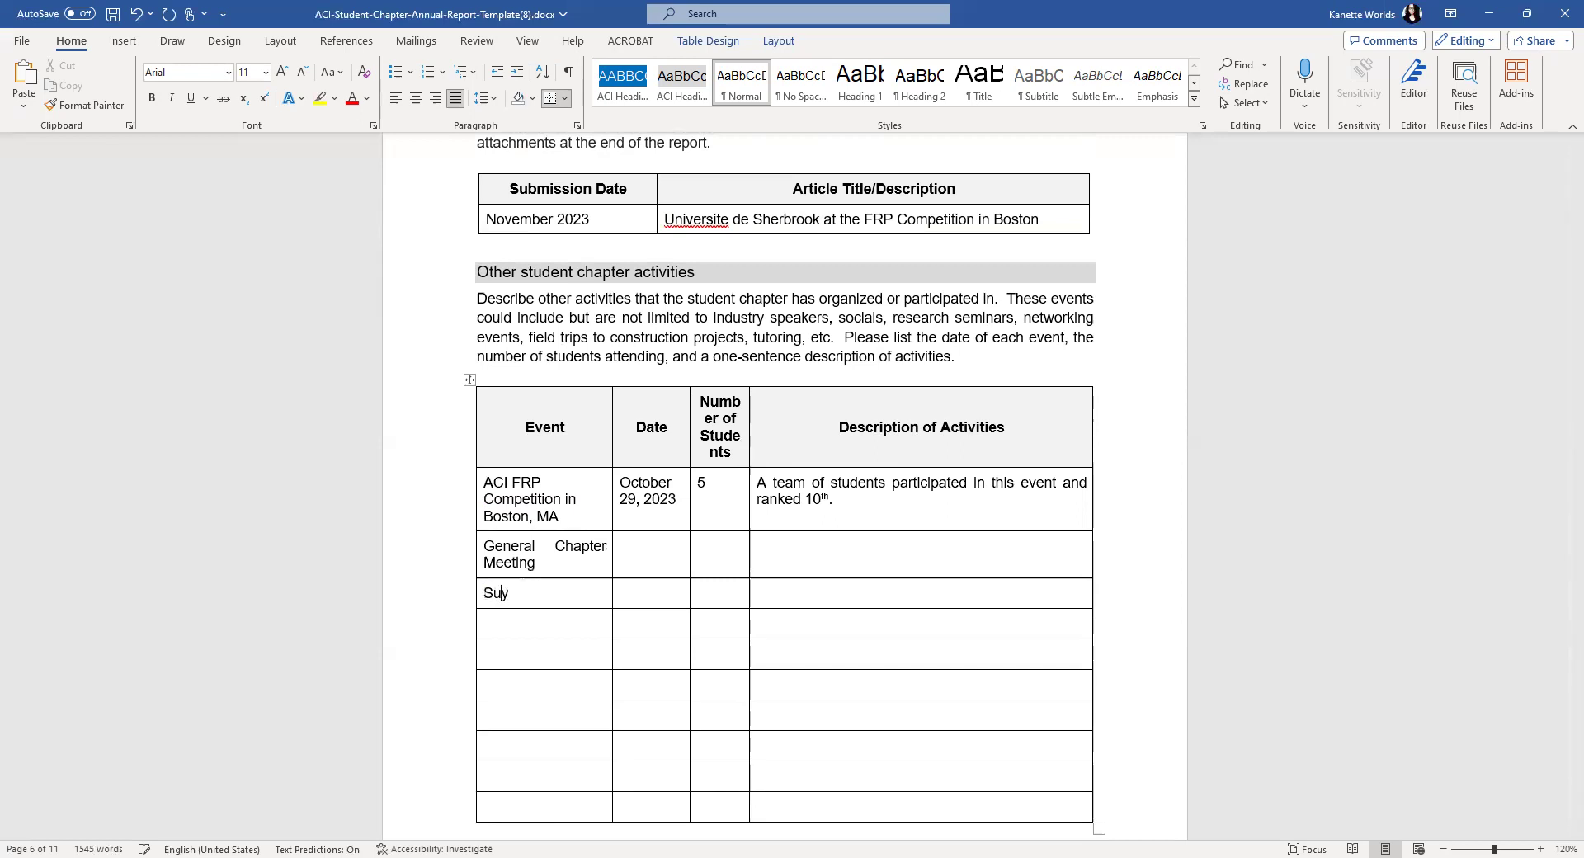
{"action": "key", "text": "BackSpace"}
{"action": "key", "text": "BackSpace"}
{"action": "type", "text": "ymposium or Technical"}
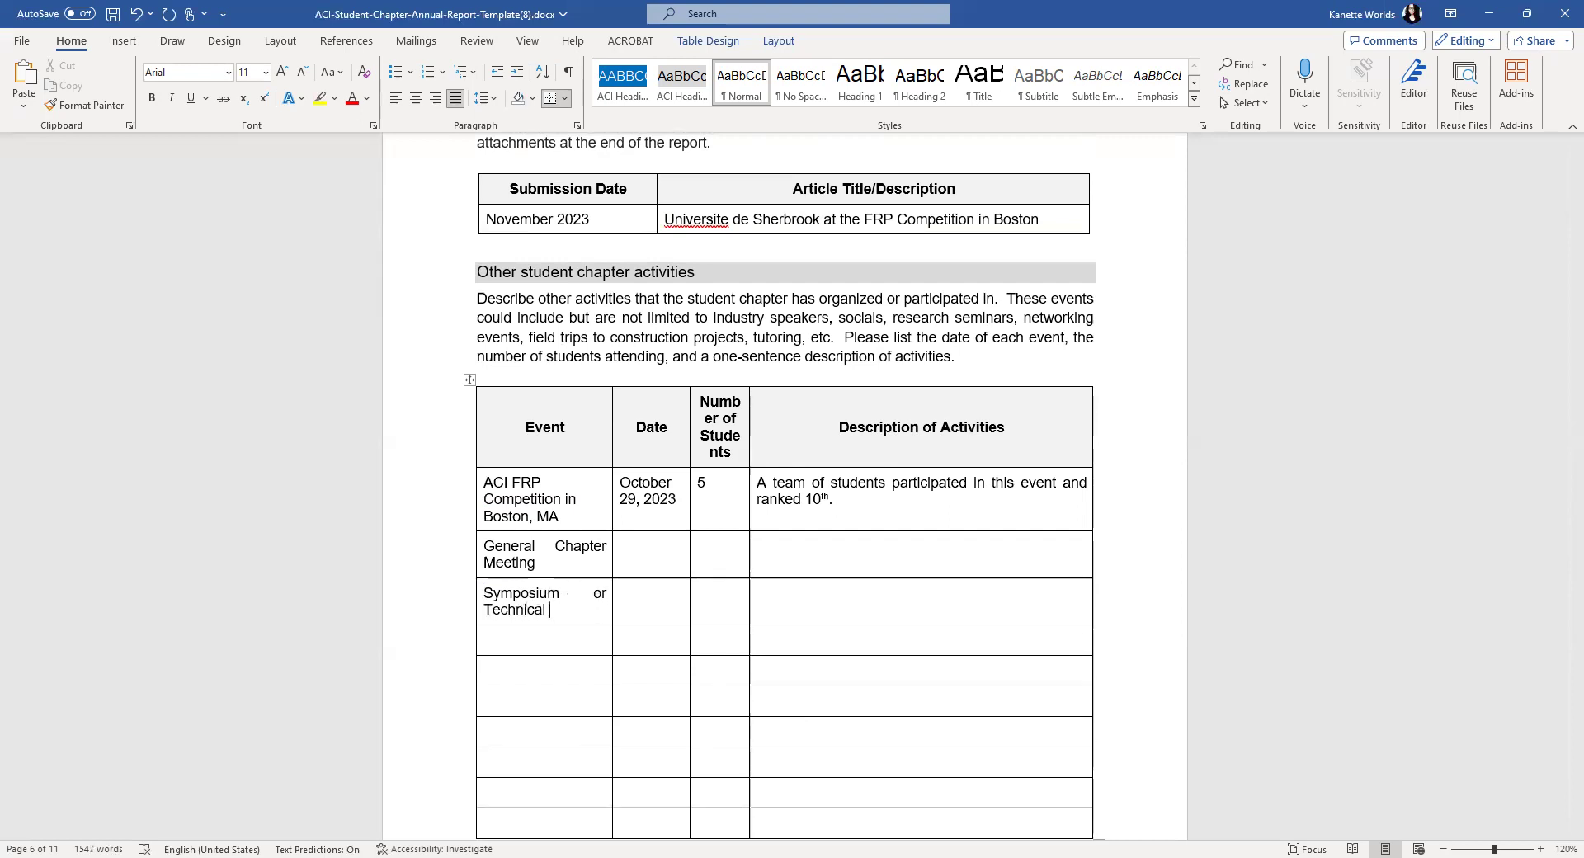
- Scroll down to the Competition Teams section on page 7
{"action": "scroll", "coordinate": [818, 549], "scroll_direction": "down", "scroll_amount": 3}
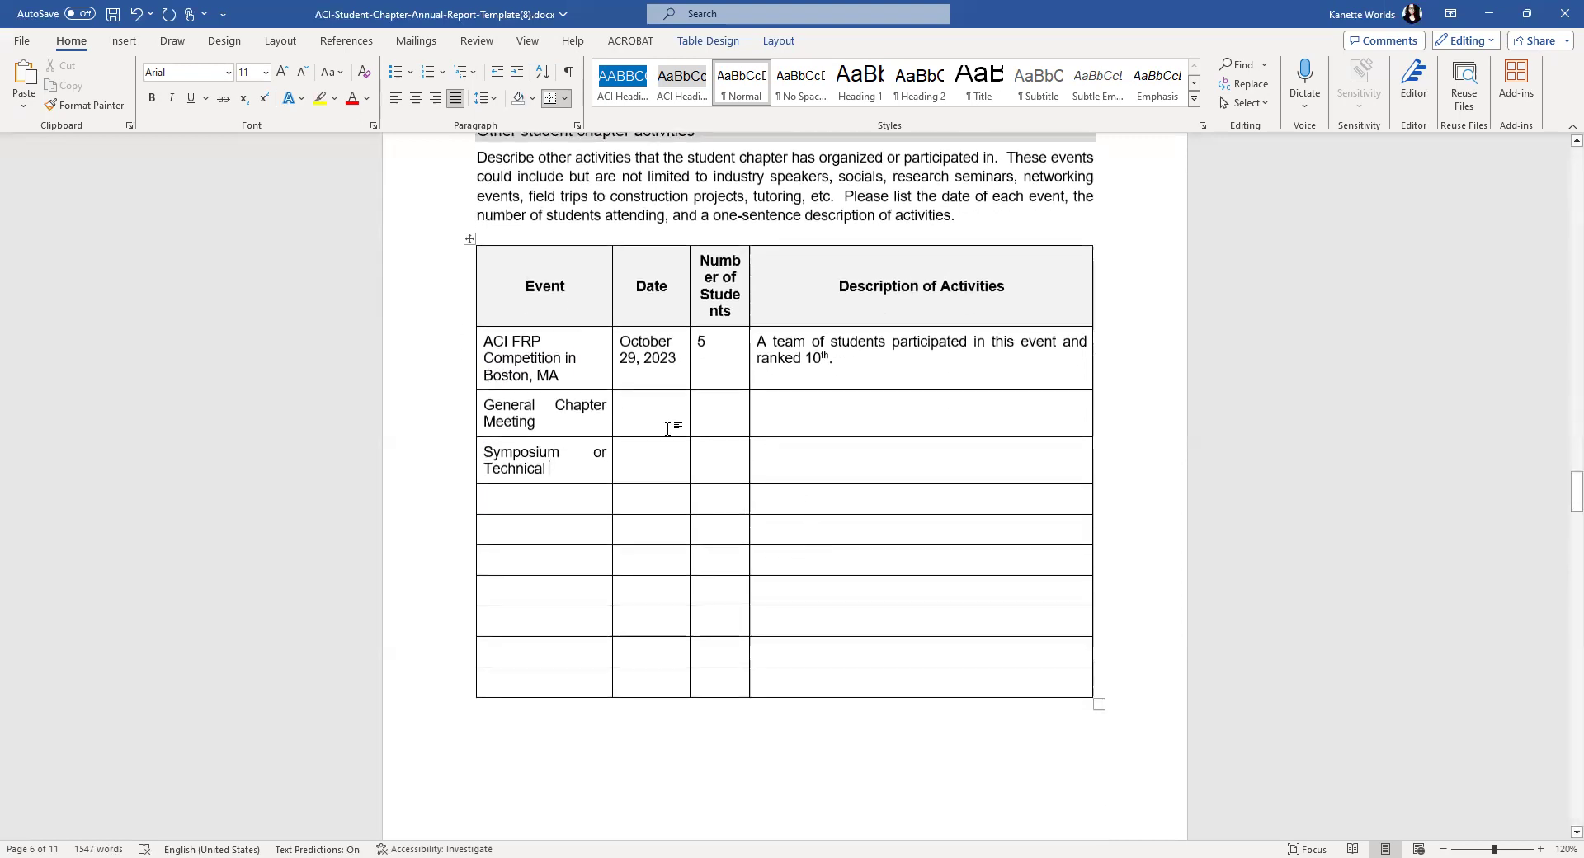
{"action": "scroll", "coordinate": [807, 496], "scroll_direction": "down", "scroll_amount": 7}
{"action": "scroll", "coordinate": [807, 502], "scroll_direction": "down", "scroll_amount": 4}
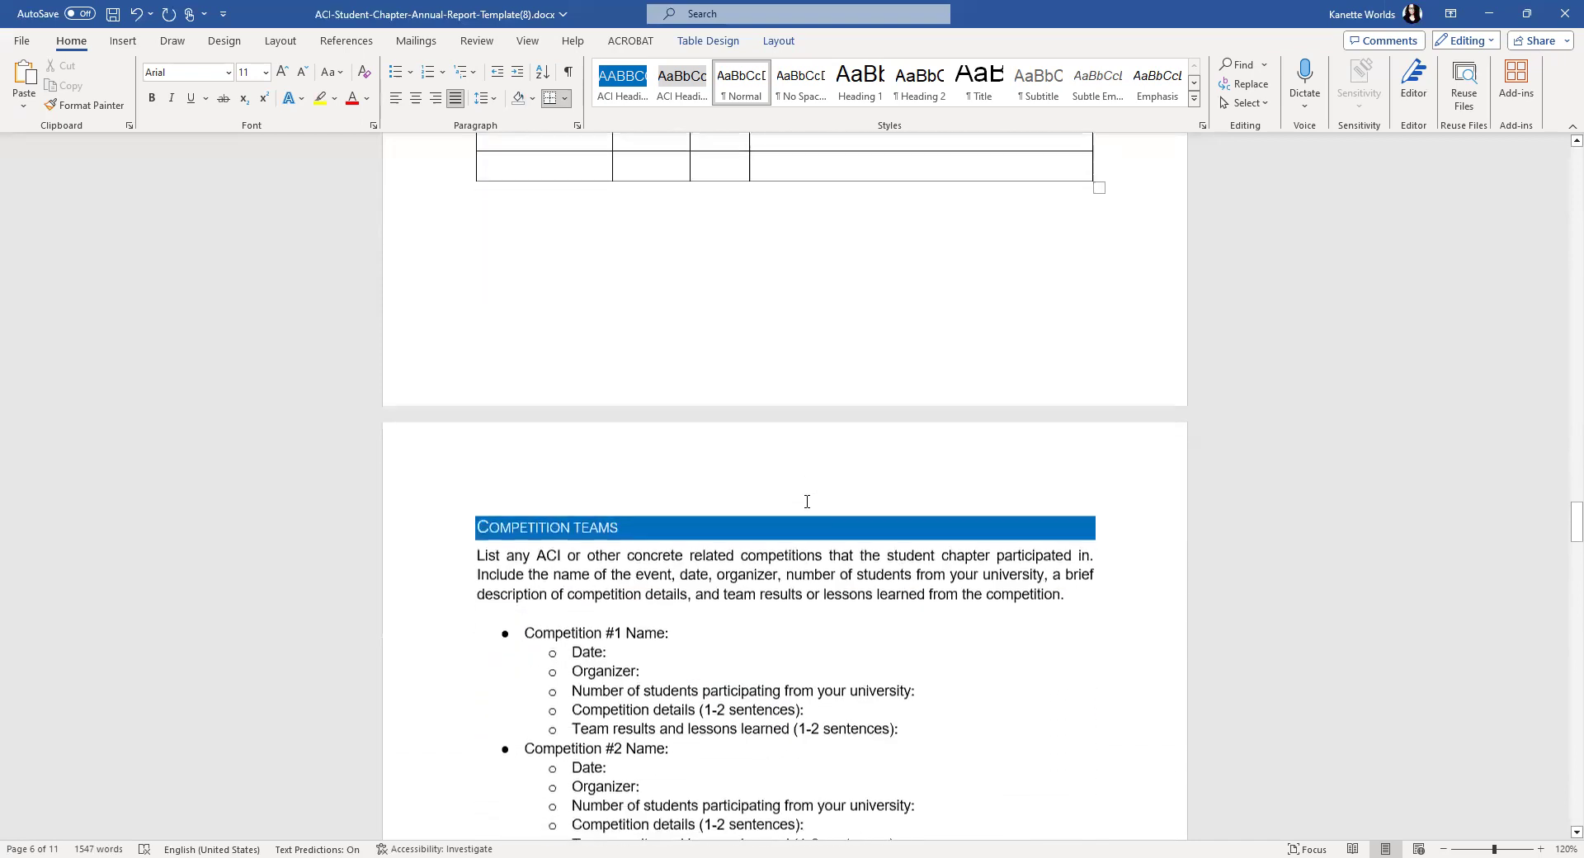
{"action": "scroll", "coordinate": [807, 502], "scroll_direction": "up", "scroll_amount": 3}
{"action": "scroll", "coordinate": [807, 502], "scroll_direction": "up", "scroll_amount": 8}
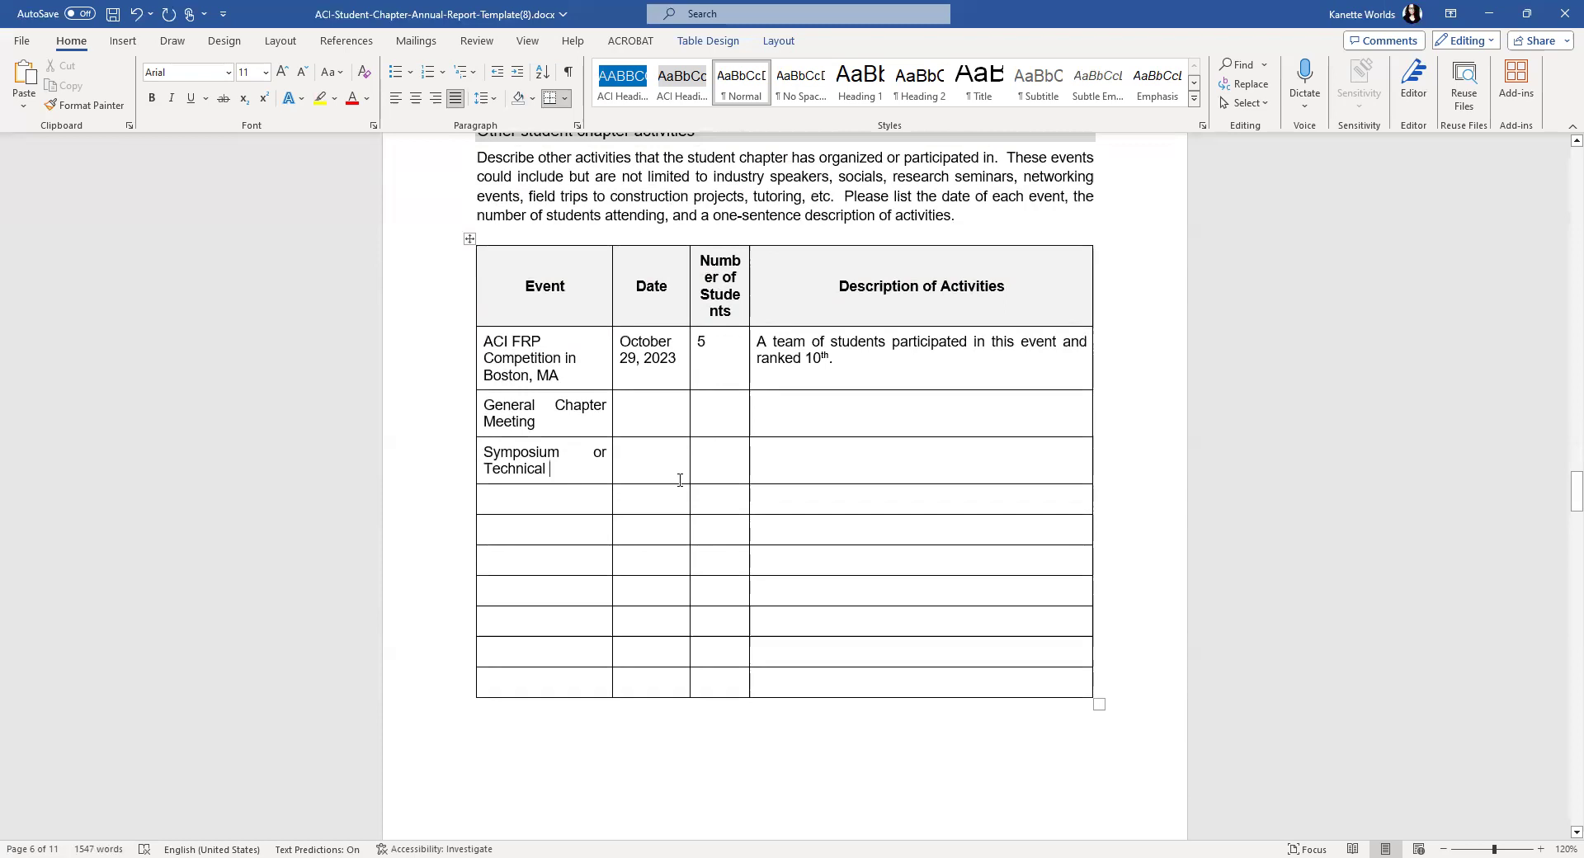
{"action": "scroll", "coordinate": [682, 509], "scroll_direction": "down", "scroll_amount": 6}
{"action": "scroll", "coordinate": [681, 513], "scroll_direction": "down", "scroll_amount": 9}
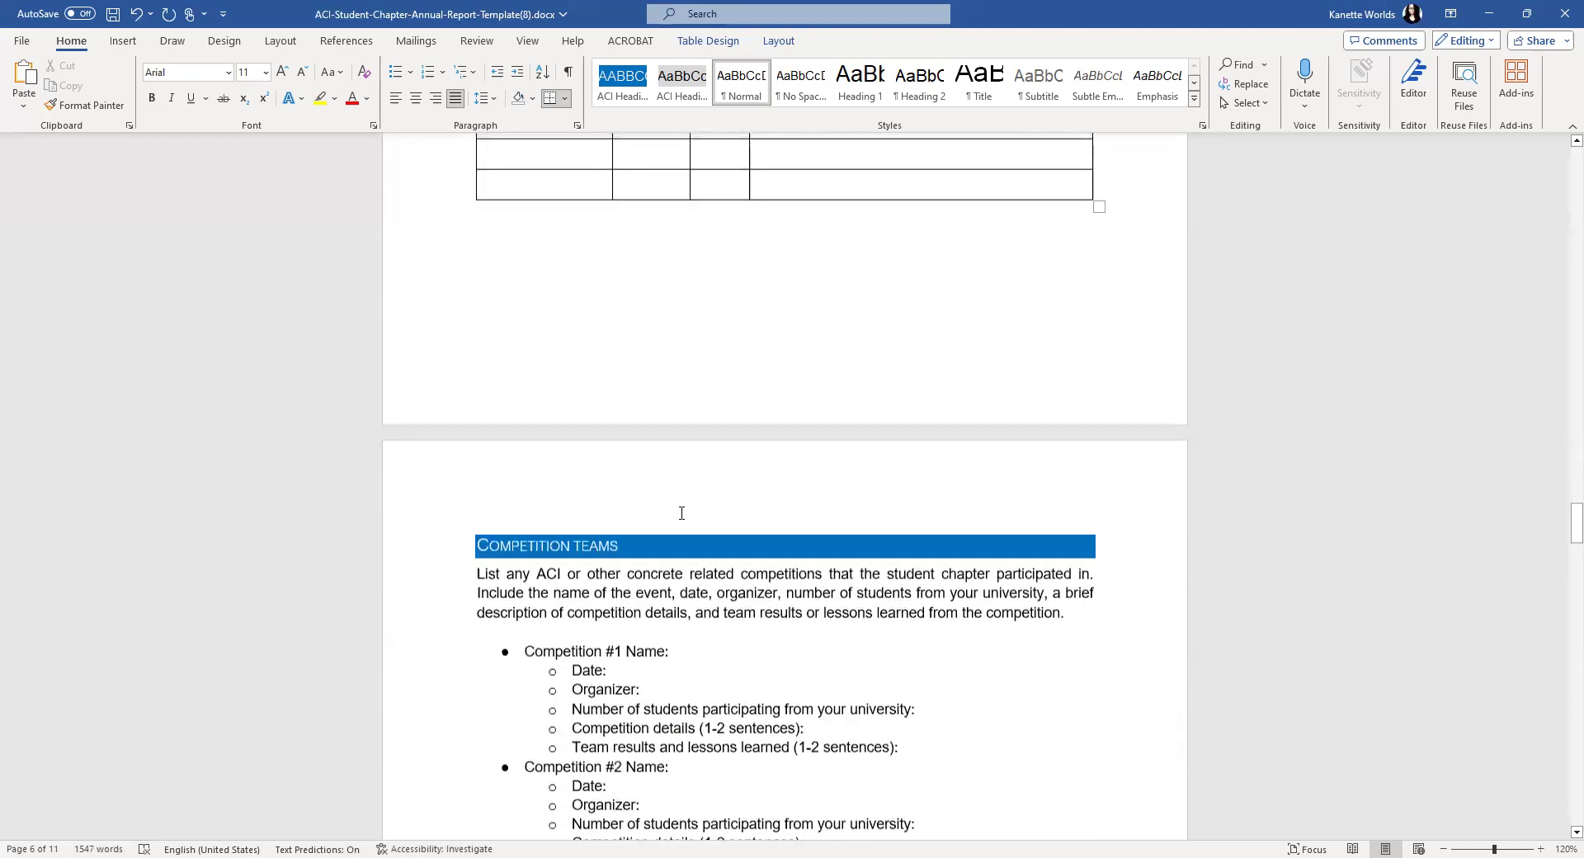
{"action": "scroll", "coordinate": [682, 514], "scroll_direction": "down", "scroll_amount": 1}
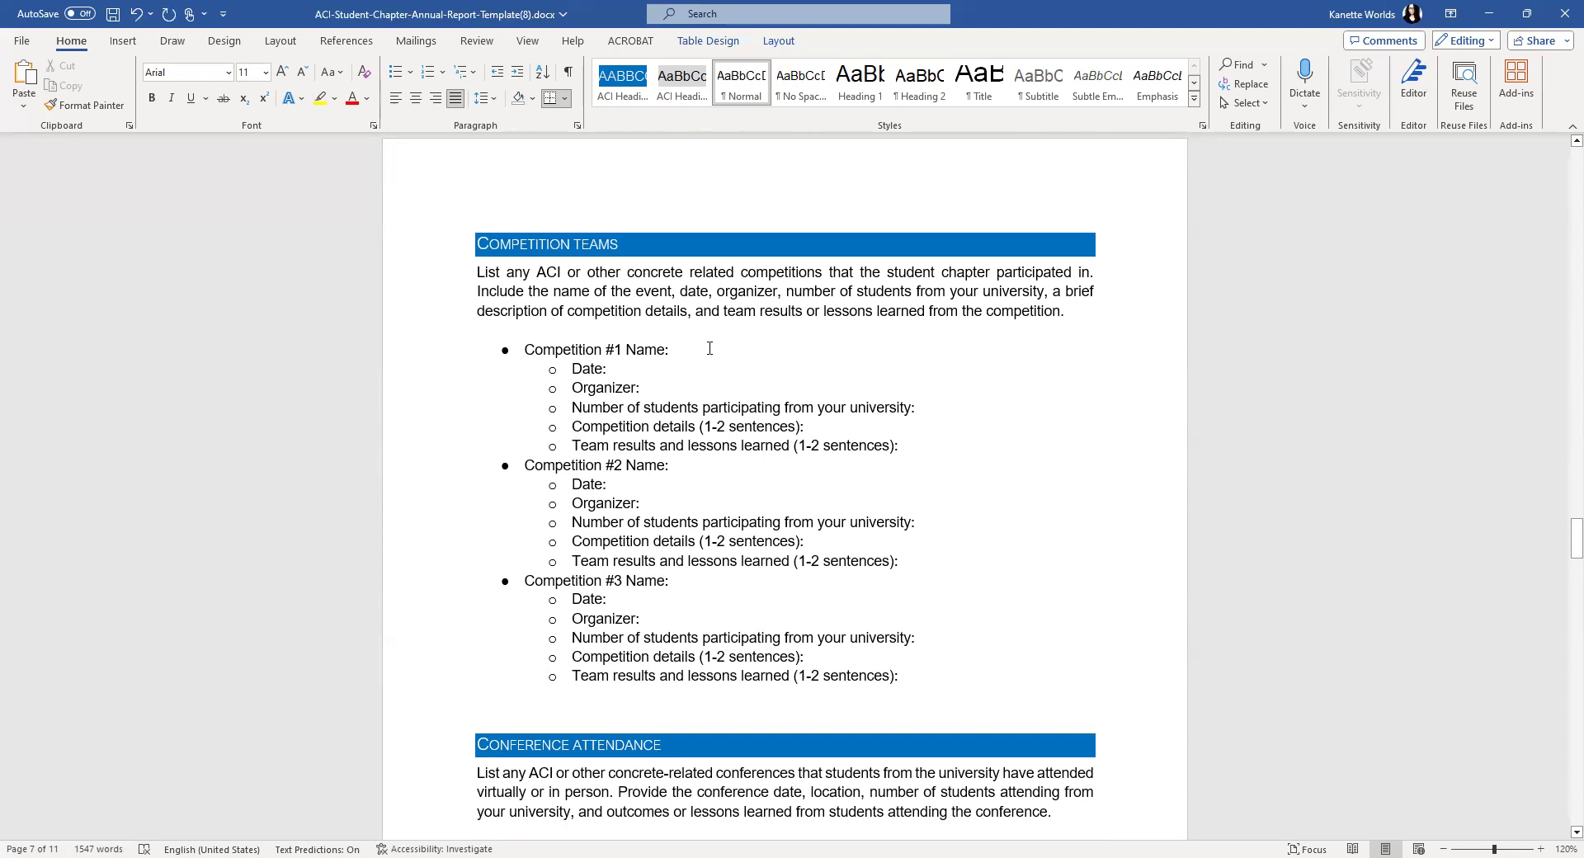
- Enter Competition #1 as ACI FRP Beam Competition, October 29, 2023, organizer ACI, 5 students
{"action": "left_click", "coordinate": [708, 350]}
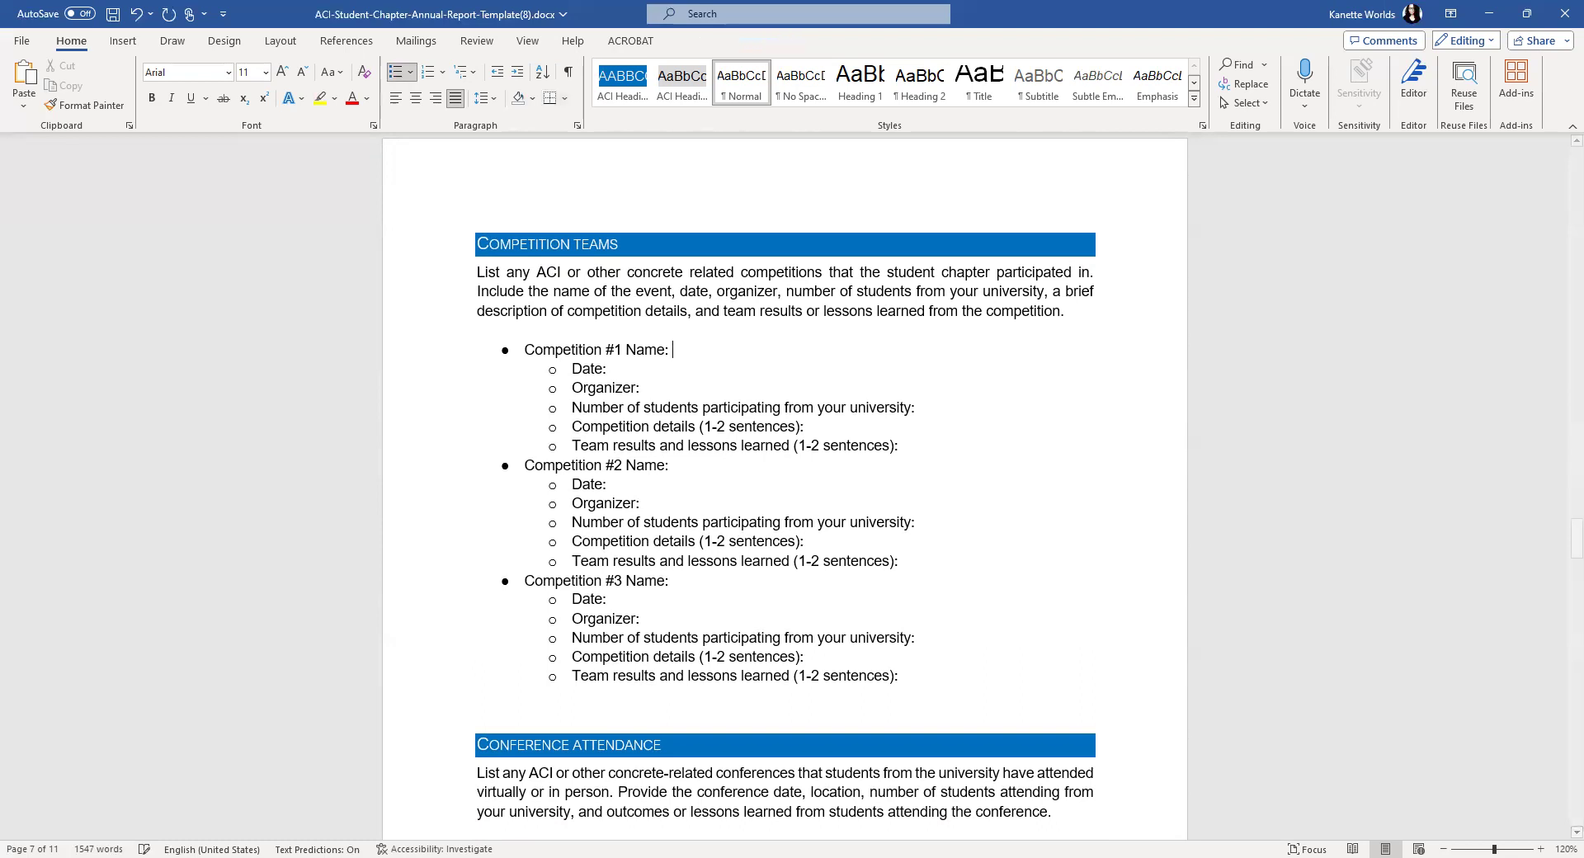
{"action": "type", "text": "ACI FRP Bea"}
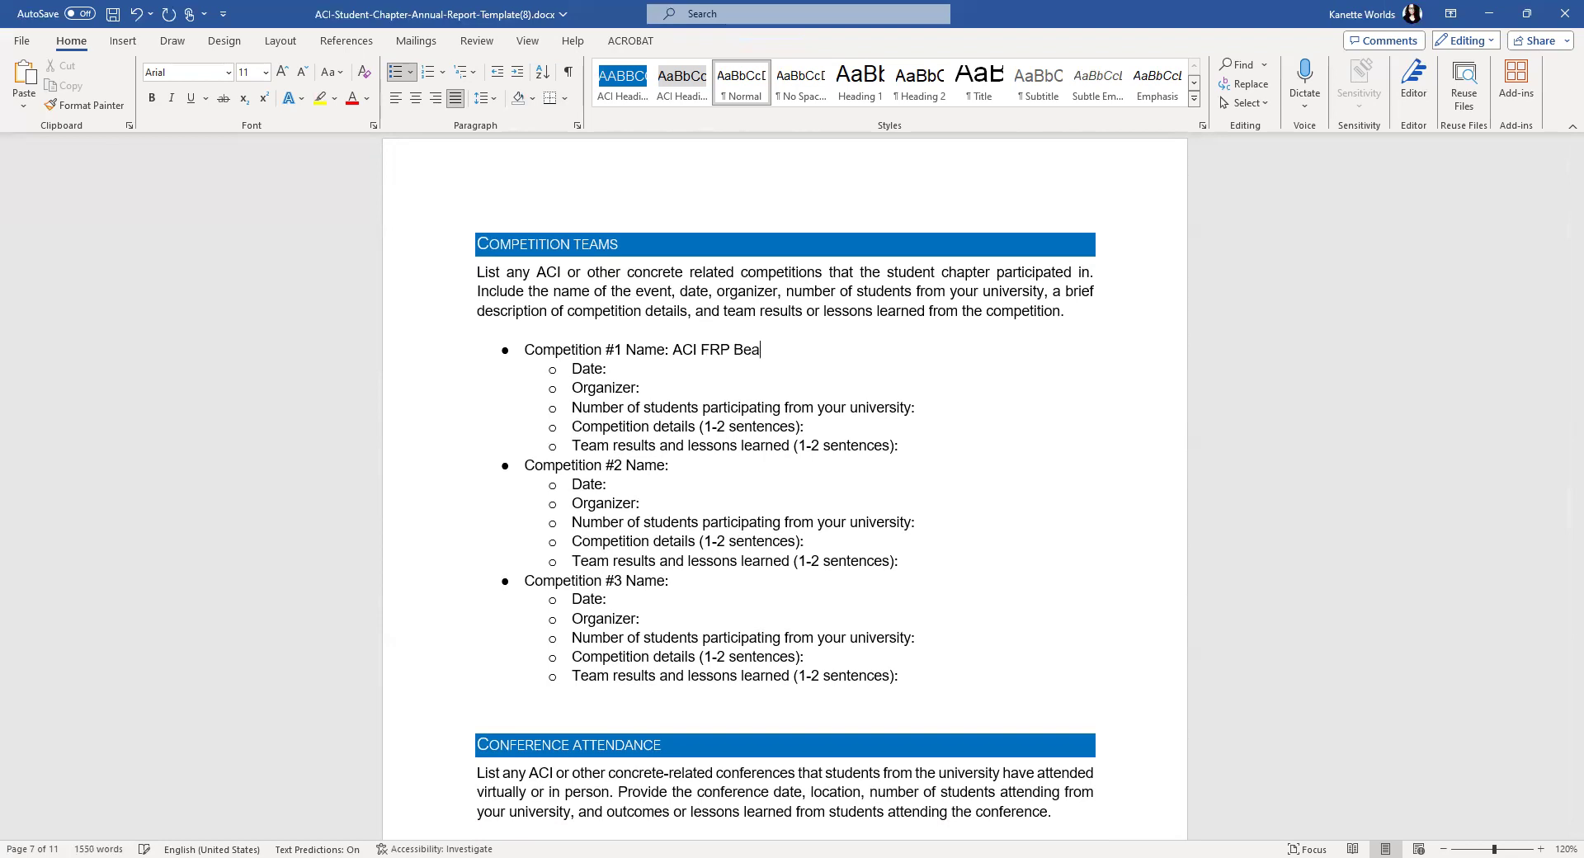
{"action": "type", "text": "m Competition Oct"}
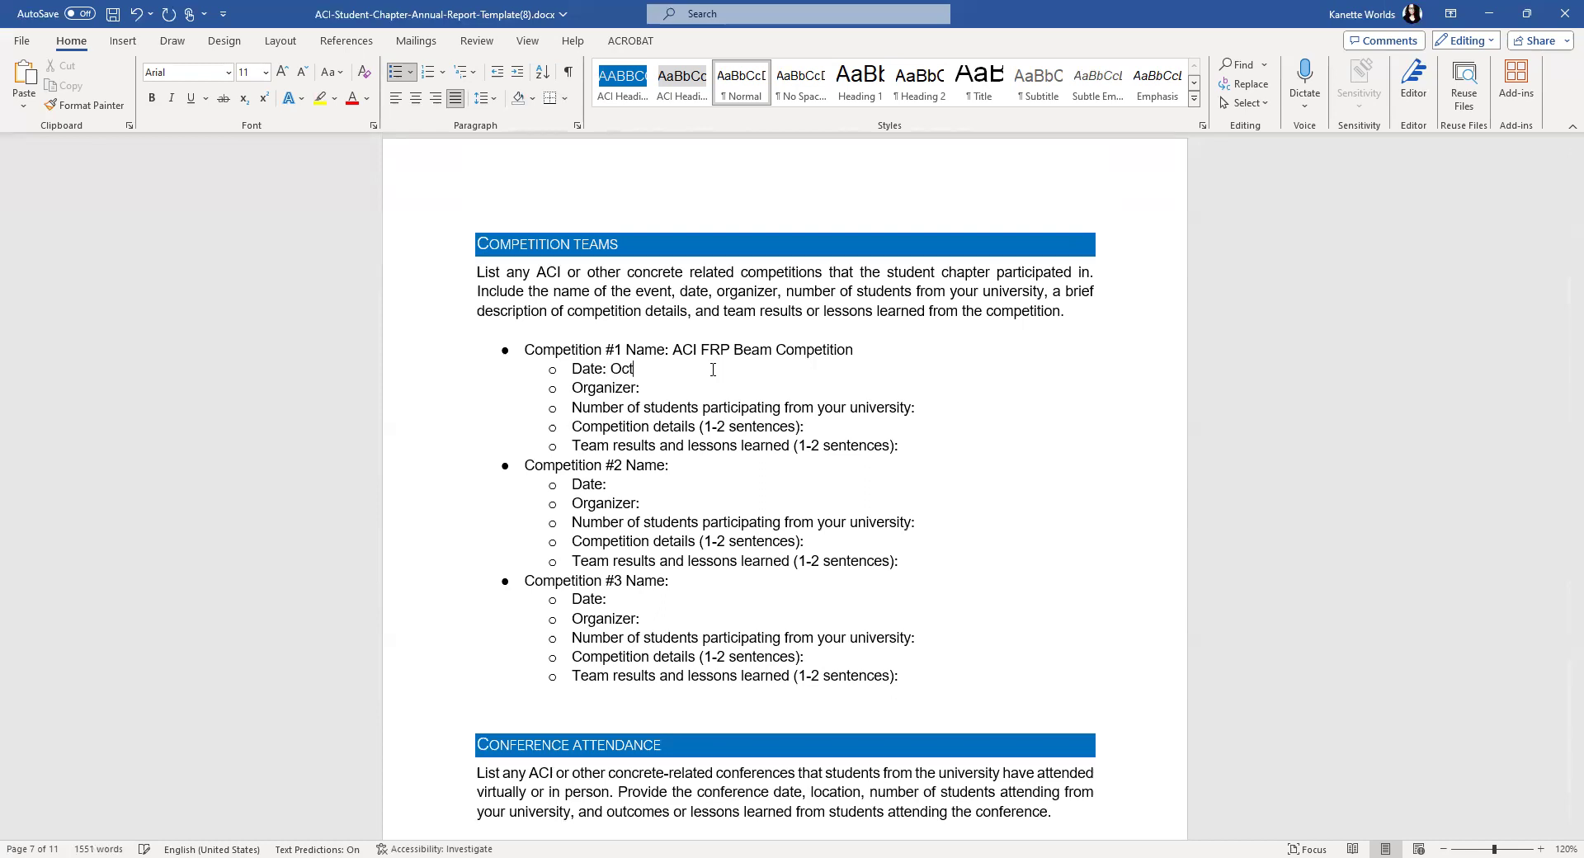
{"action": "type", "text": "ober 29"}
{"action": "type", "text": ", 2023"}
{"action": "type", "text": "  ACI"}
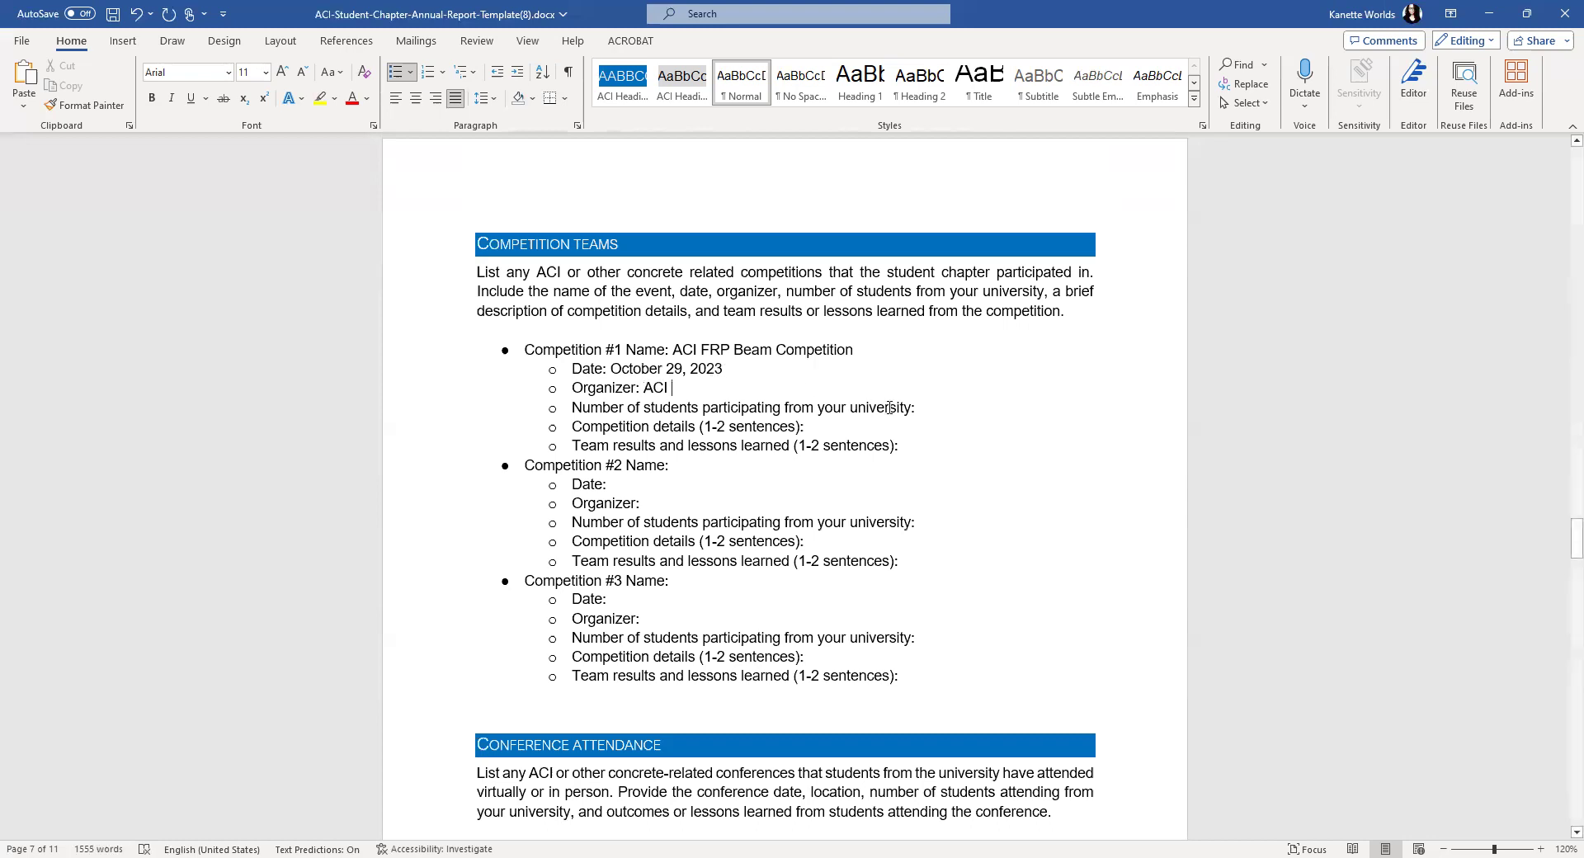
{"action": "left_click", "coordinate": [936, 409]}
{"action": "type", "text": "4"}
{"action": "key", "text": "BackSpace"}
{"action": "type", "text": "5"}
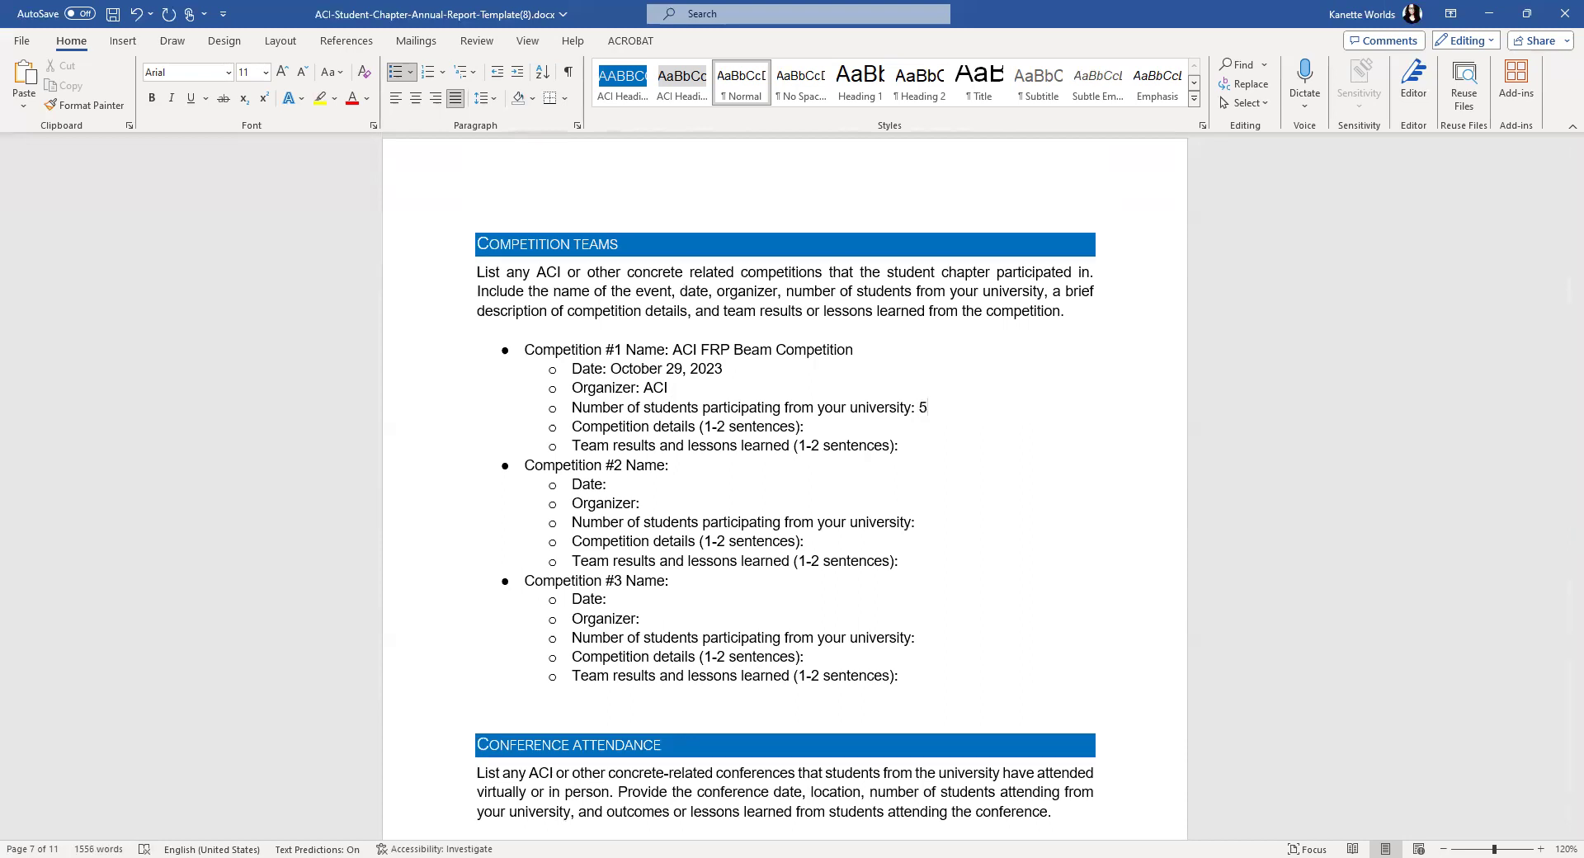
- Add the details: 33 teams from around the world competed for an overall winner category
{"action": "left_click", "coordinate": [828, 423]}
{"action": "type", "text": "33 teams from around the w"}
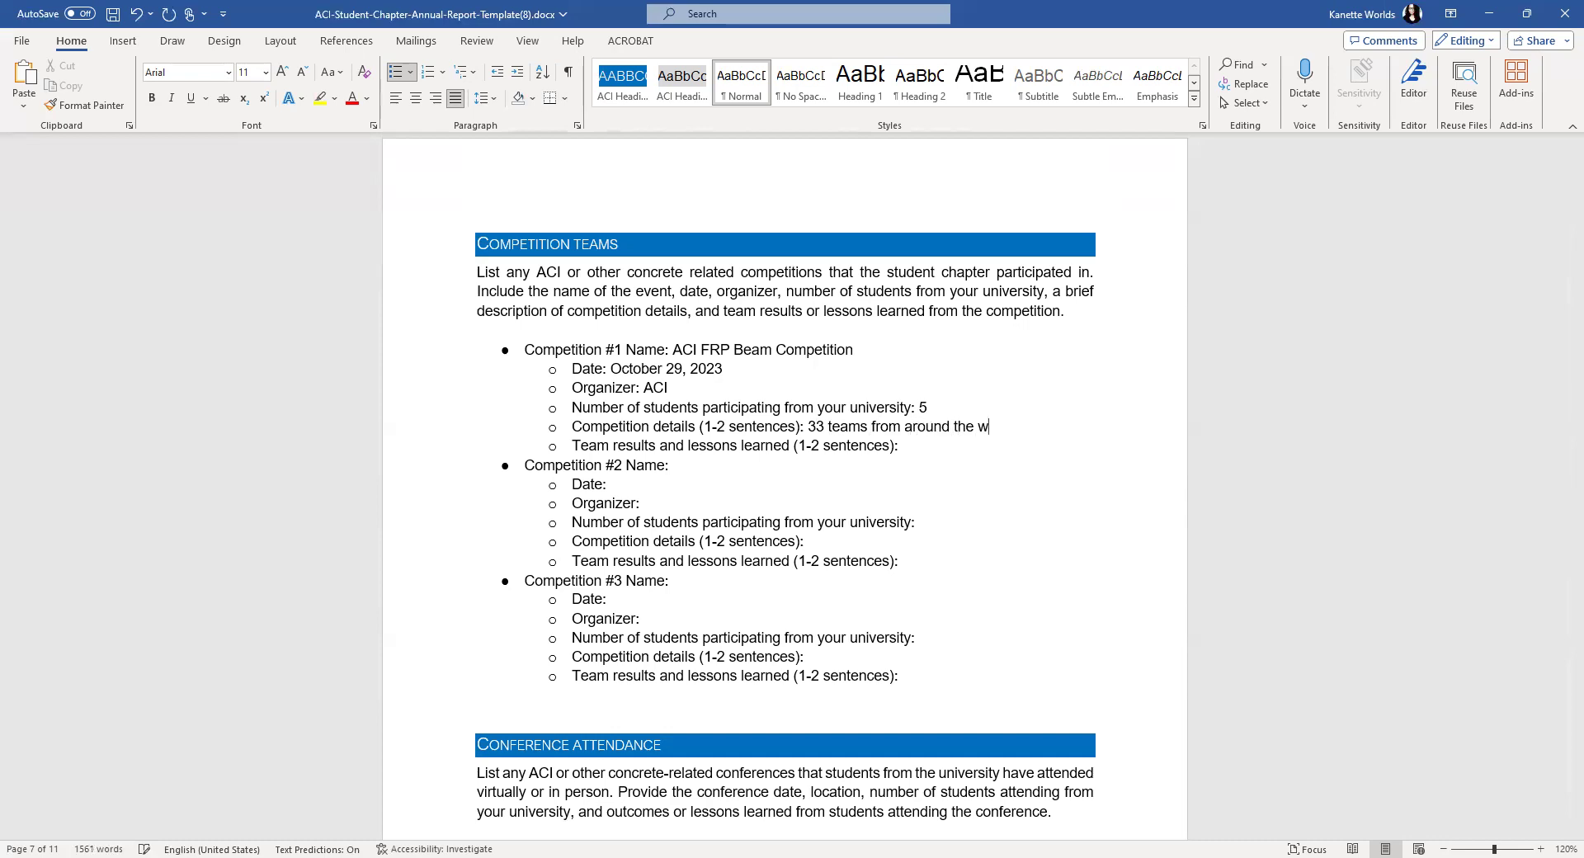
{"action": "type", "text": "ord competed for an over"}
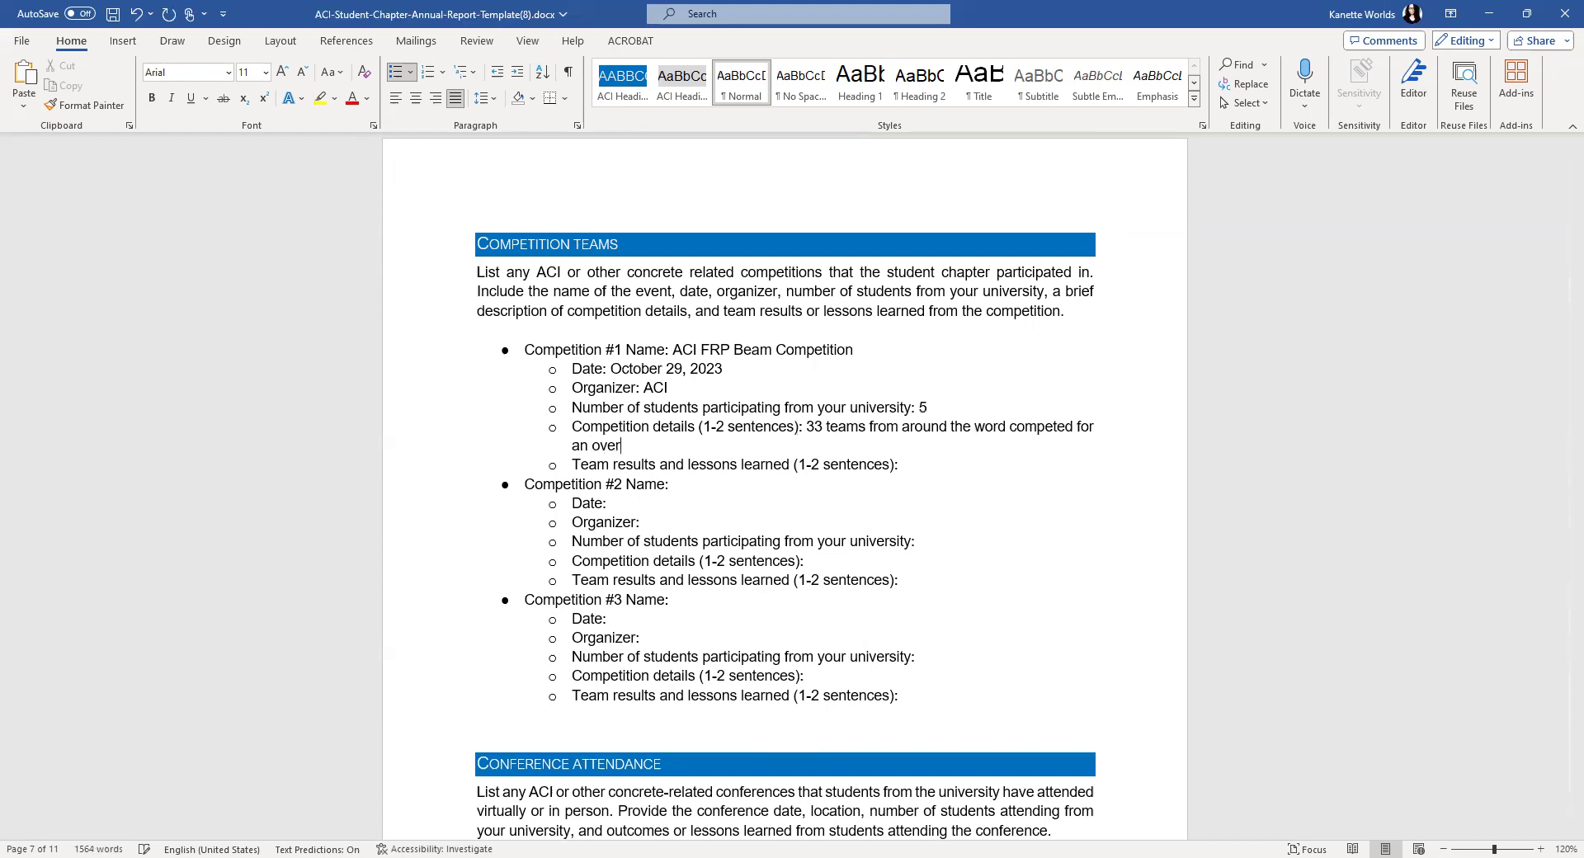
{"action": "type", "text": "all winner category"}
{"action": "left_click", "coordinate": [913, 465]}
- Place the cursor in the first empty Conference cell of the Conference Attendance table
{"action": "scroll", "coordinate": [908, 466], "scroll_direction": "down", "scroll_amount": 4}
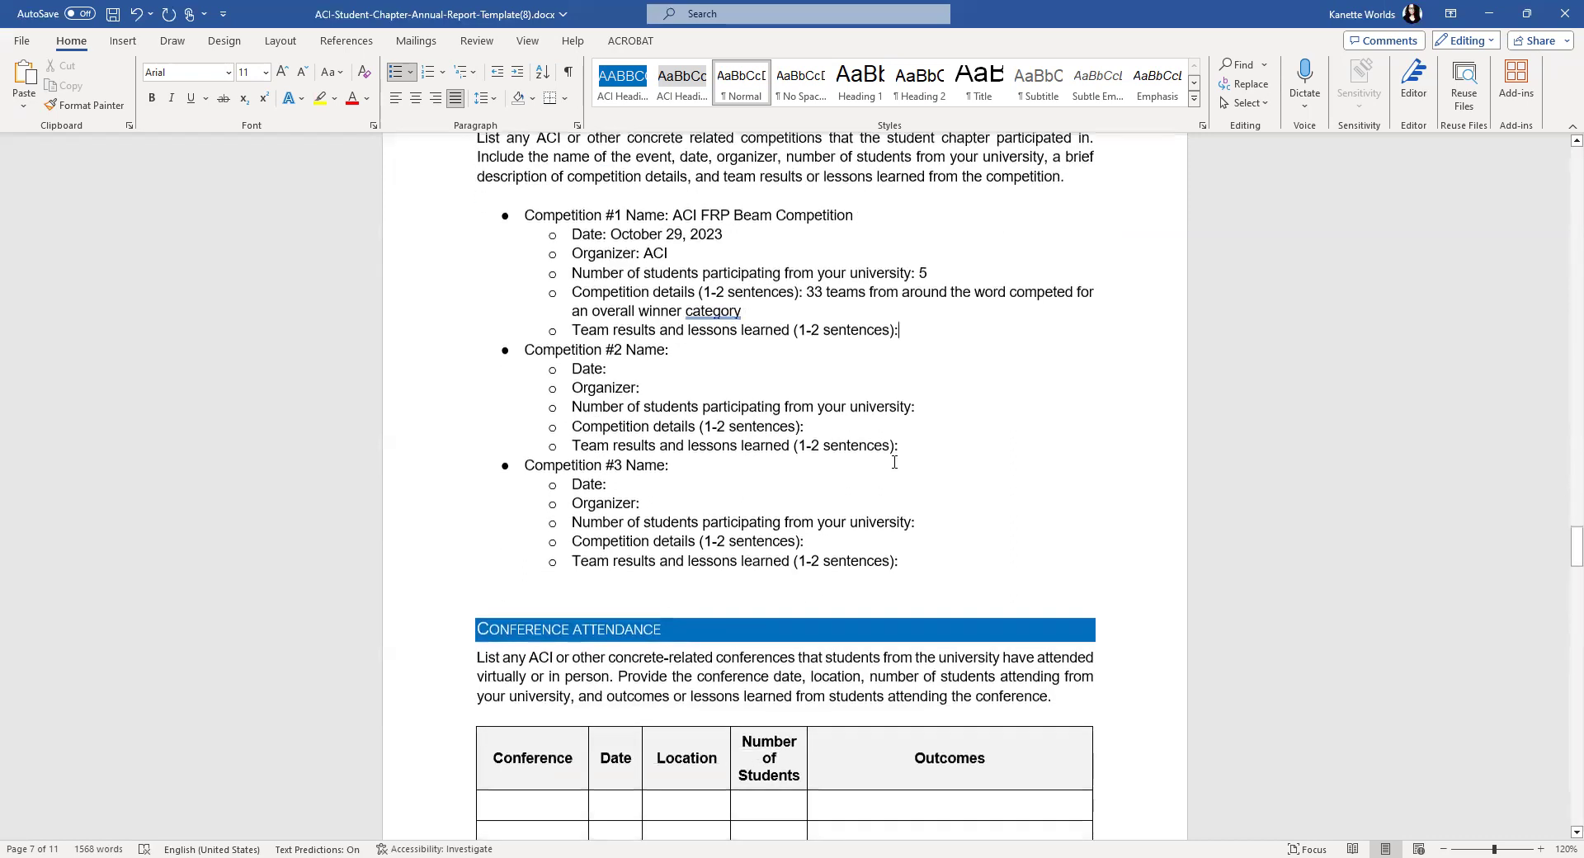
{"action": "scroll", "coordinate": [893, 460], "scroll_direction": "down", "scroll_amount": 5}
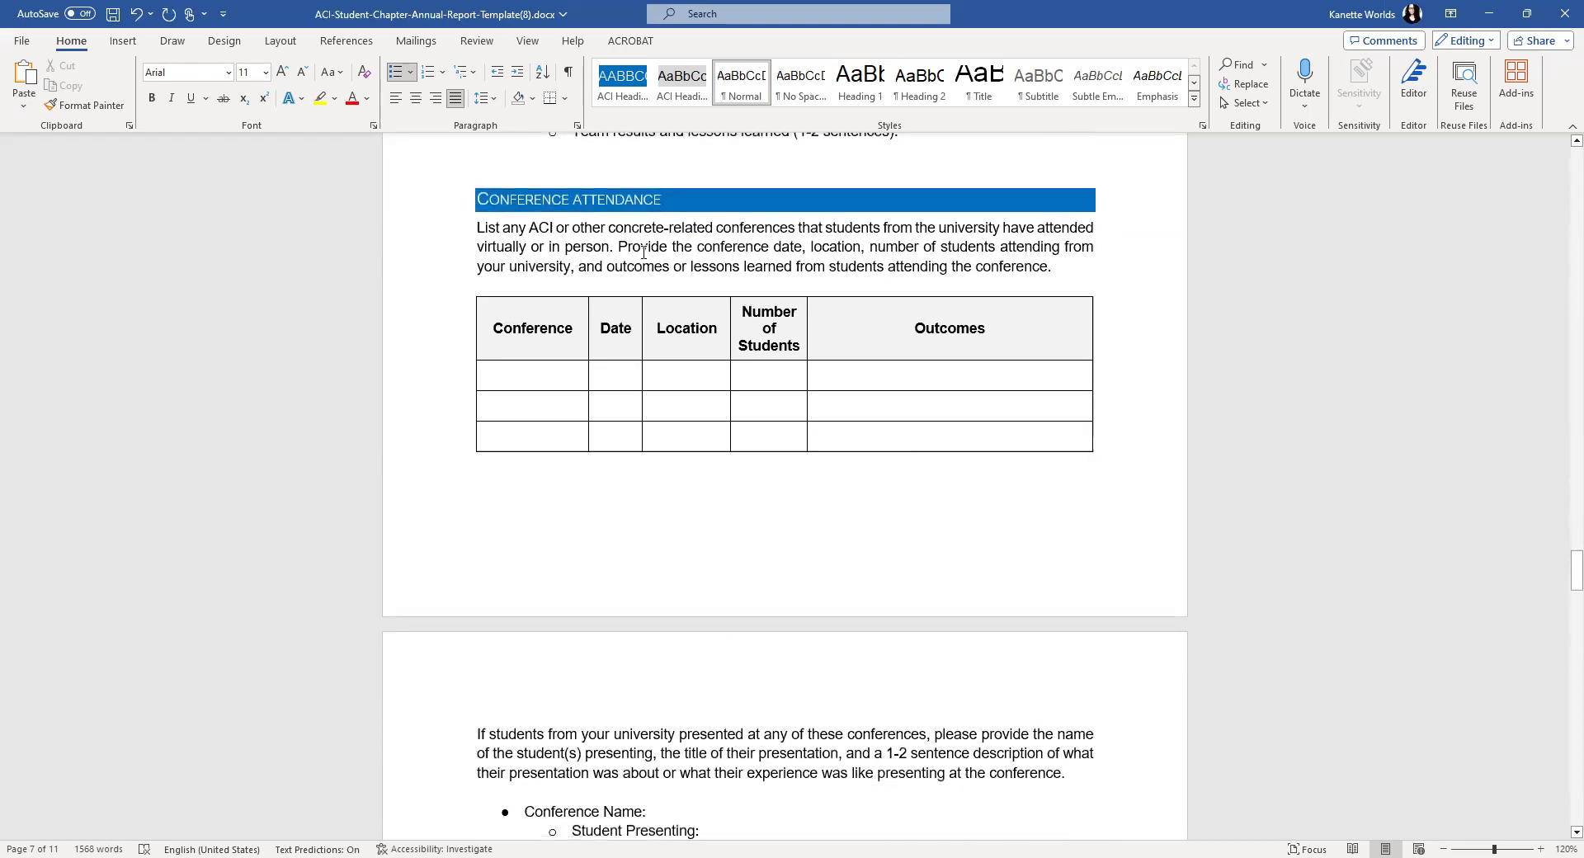
{"action": "left_click", "coordinate": [536, 376]}
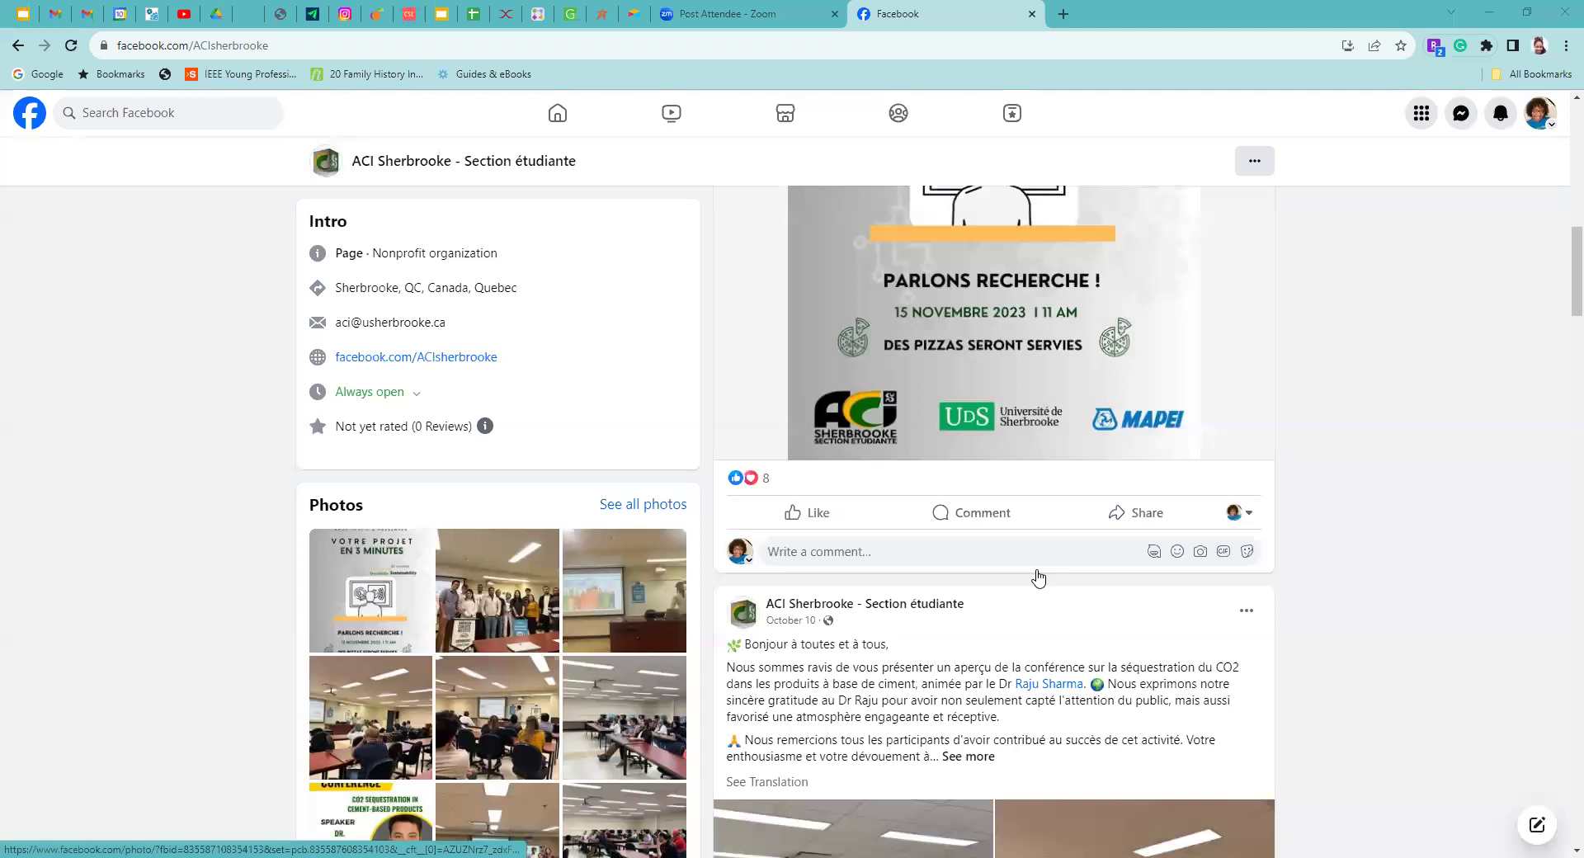
{"action": "scroll", "coordinate": [1036, 574], "scroll_direction": "up", "scroll_amount": 8}
- Expand the October 10 ACI Sherbrooke post and show its full English translation
{"action": "scroll", "coordinate": [1036, 573], "scroll_direction": "down", "scroll_amount": 5}
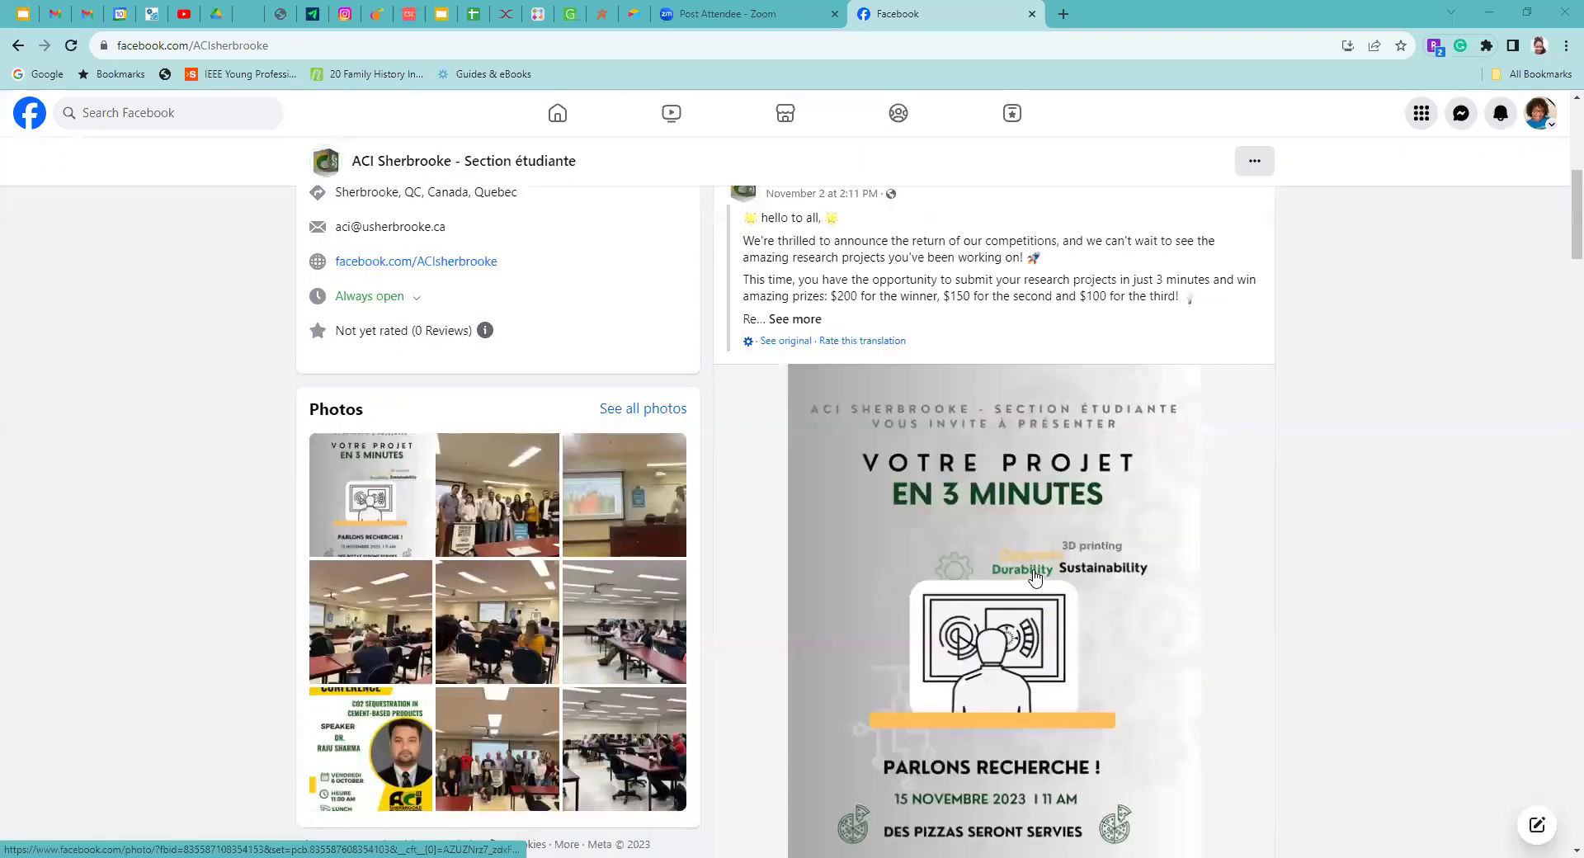
{"action": "scroll", "coordinate": [1036, 576], "scroll_direction": "up", "scroll_amount": 3}
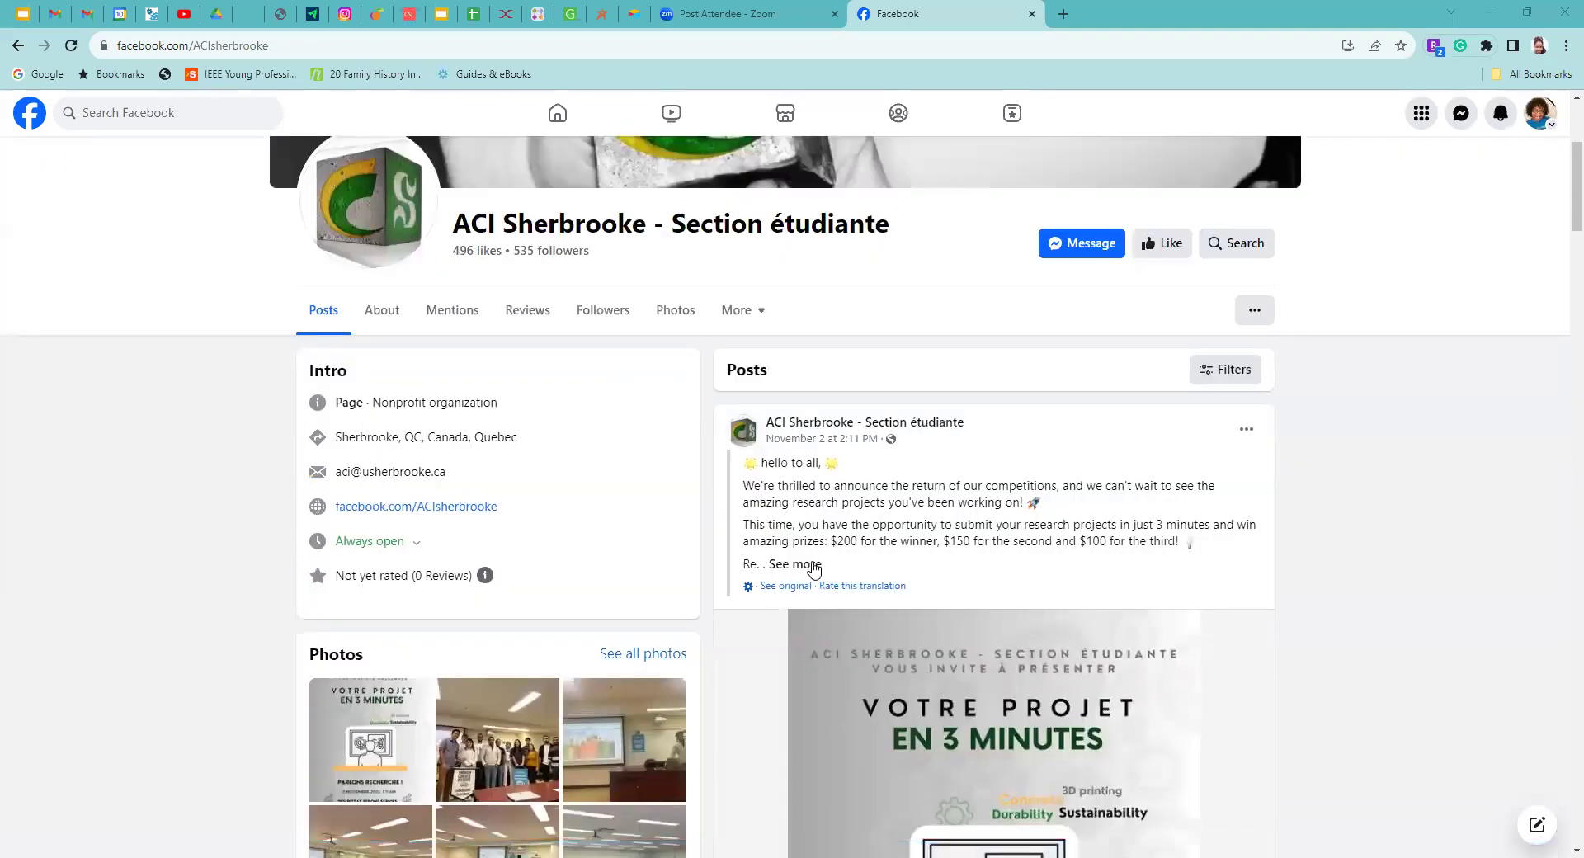
{"action": "left_click", "coordinate": [812, 565]}
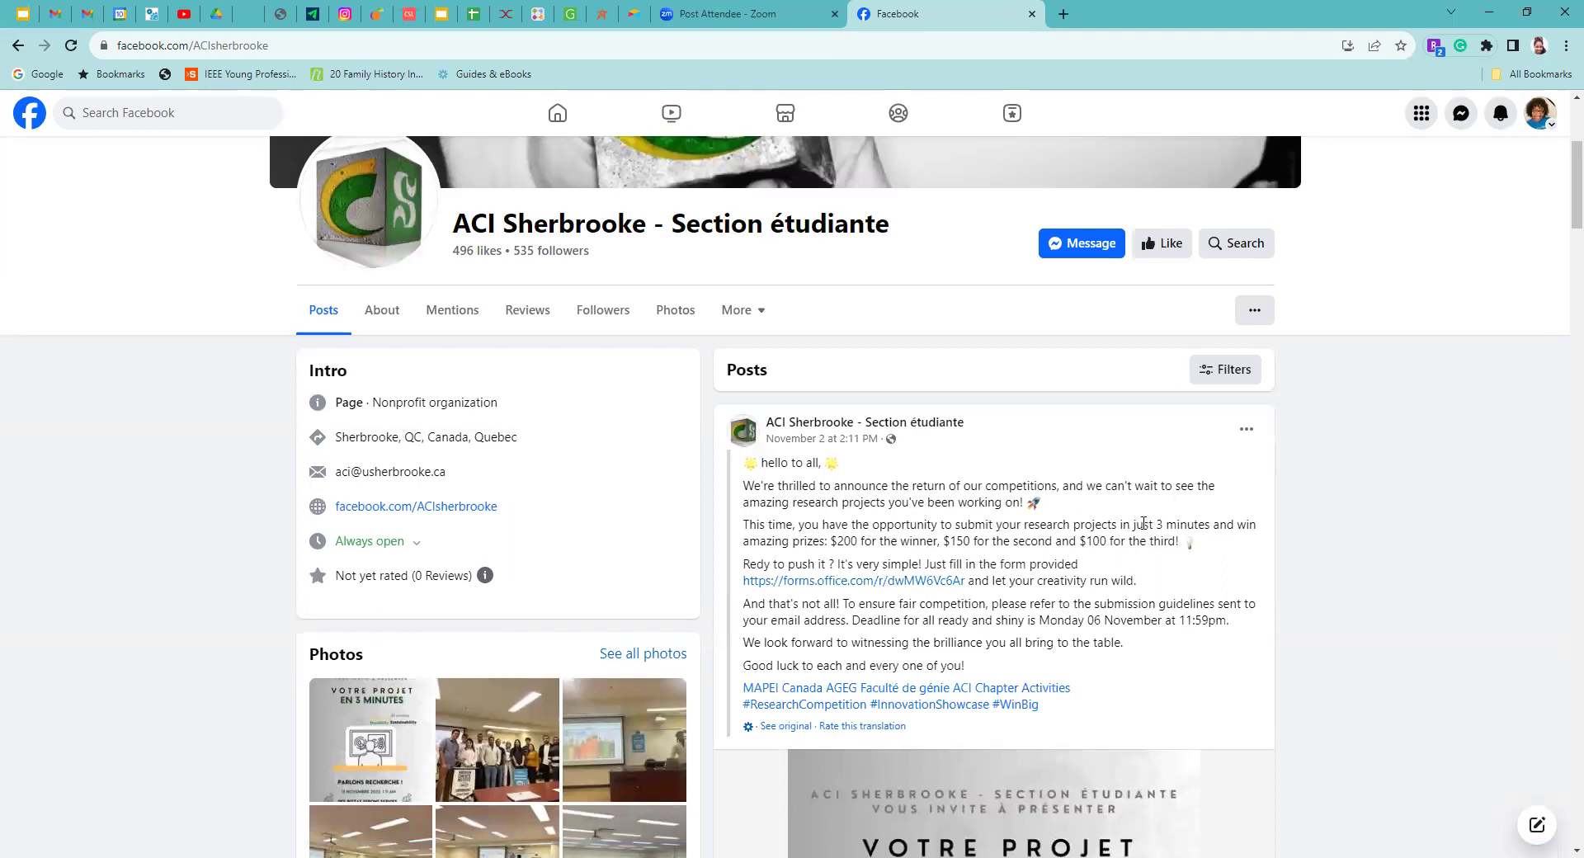
{"action": "scroll", "coordinate": [1081, 542], "scroll_direction": "down", "scroll_amount": 5}
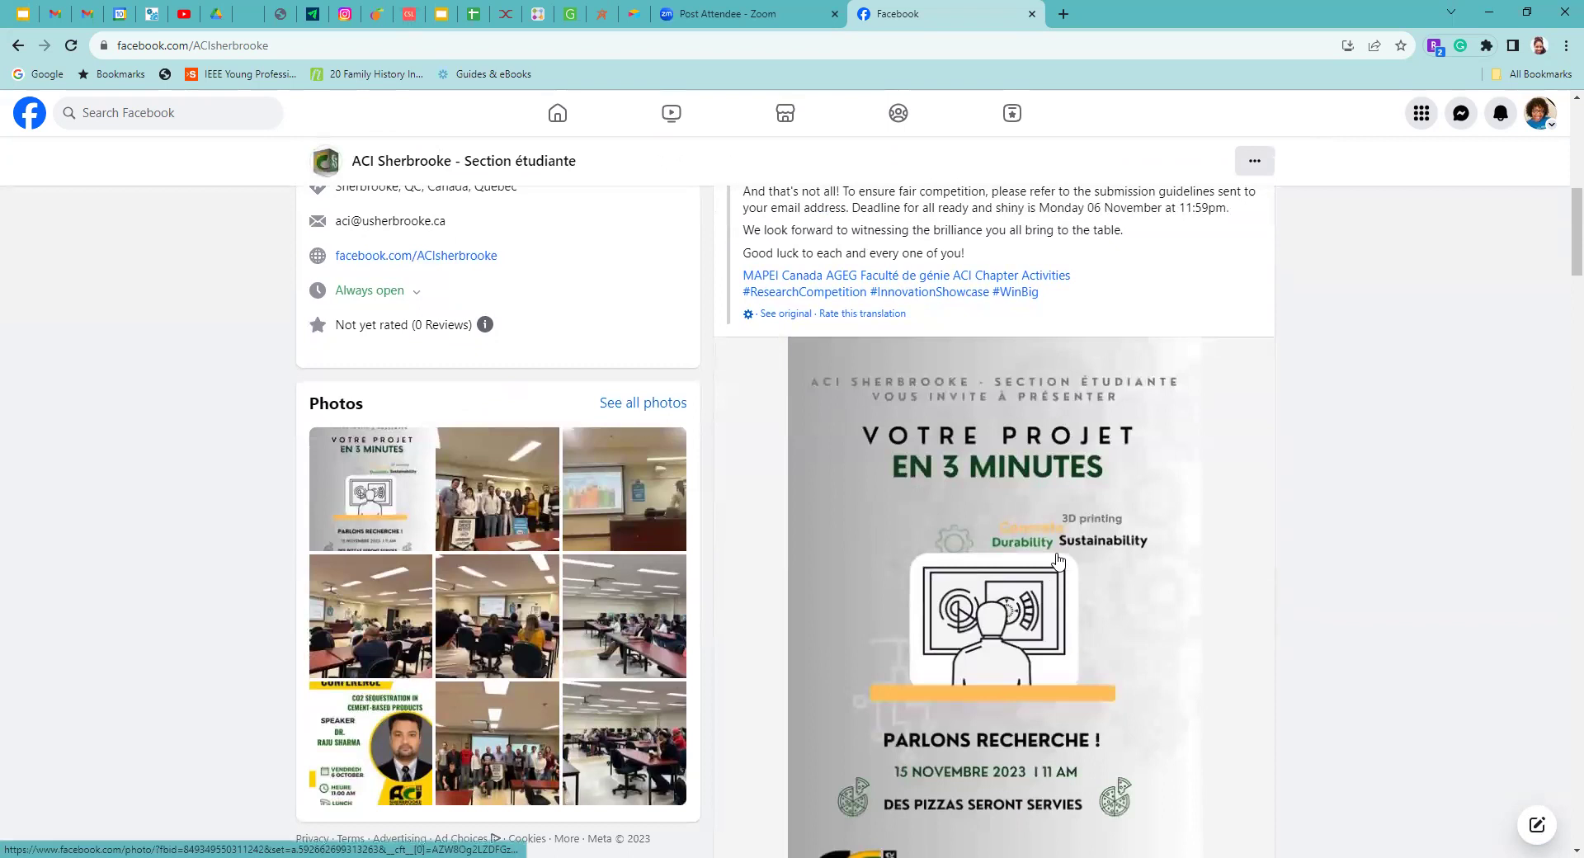
{"action": "scroll", "coordinate": [1058, 561], "scroll_direction": "down", "scroll_amount": 4}
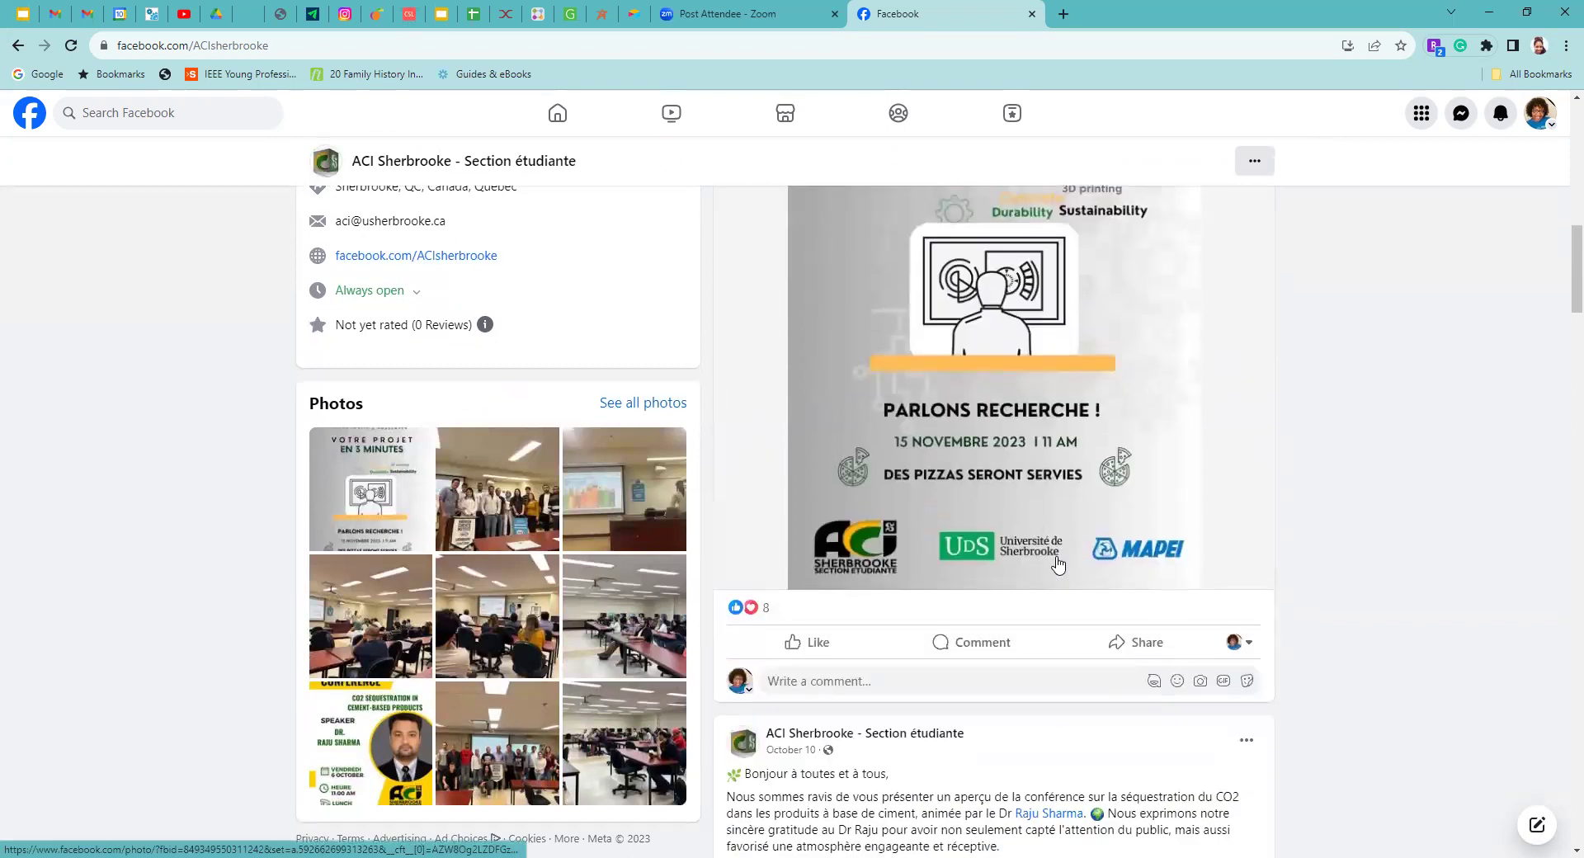
{"action": "scroll", "coordinate": [1059, 563], "scroll_direction": "up", "scroll_amount": 2}
{"action": "scroll", "coordinate": [1067, 429], "scroll_direction": "up", "scroll_amount": 2}
{"action": "scroll", "coordinate": [1067, 446], "scroll_direction": "down", "scroll_amount": 3}
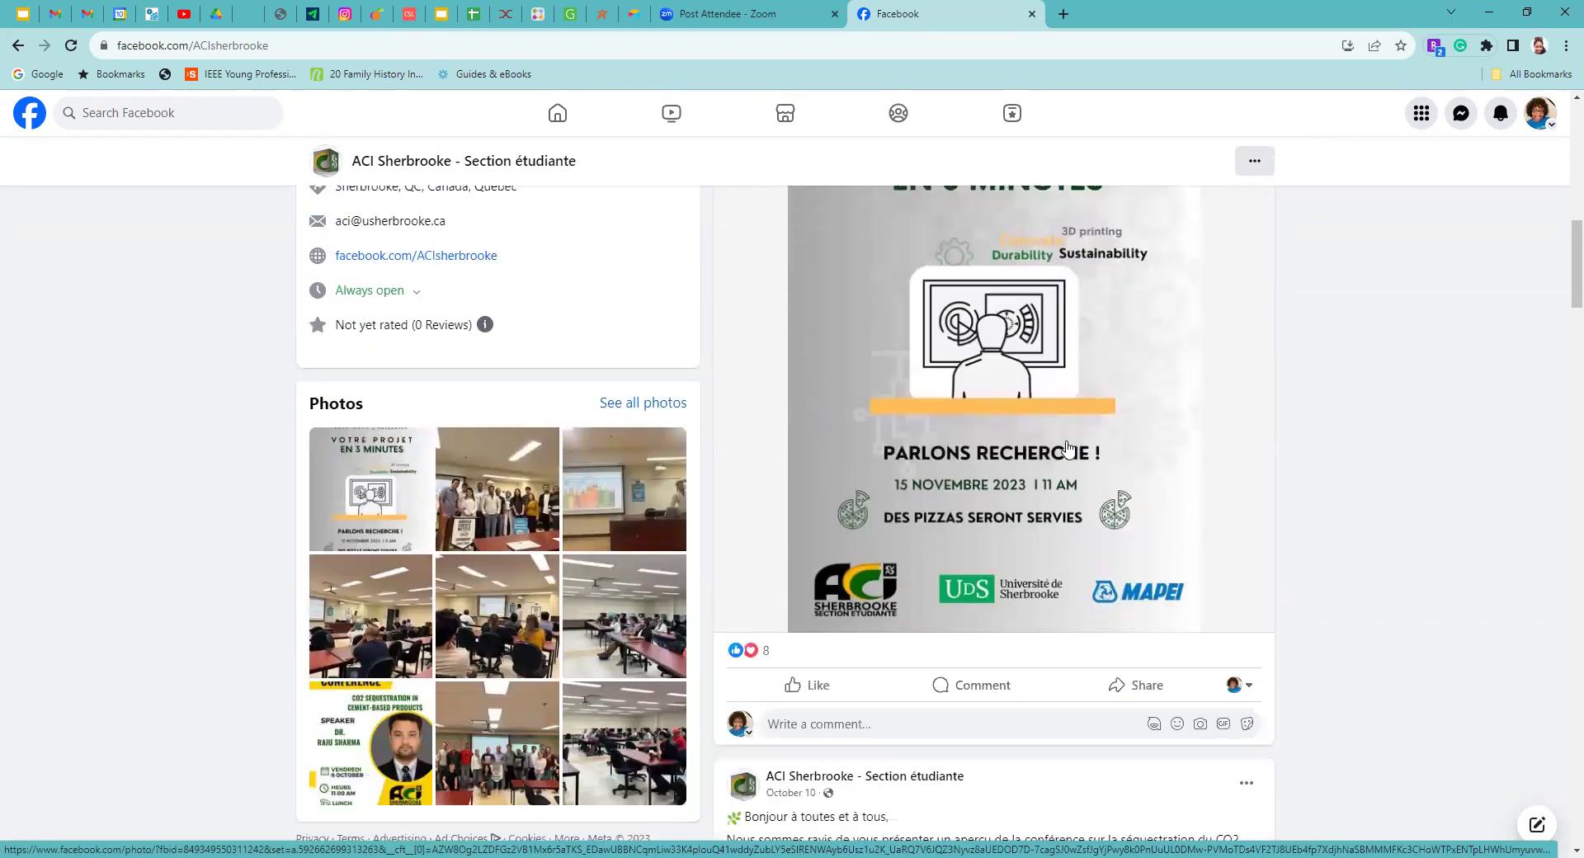
{"action": "scroll", "coordinate": [1067, 448], "scroll_direction": "down", "scroll_amount": 6}
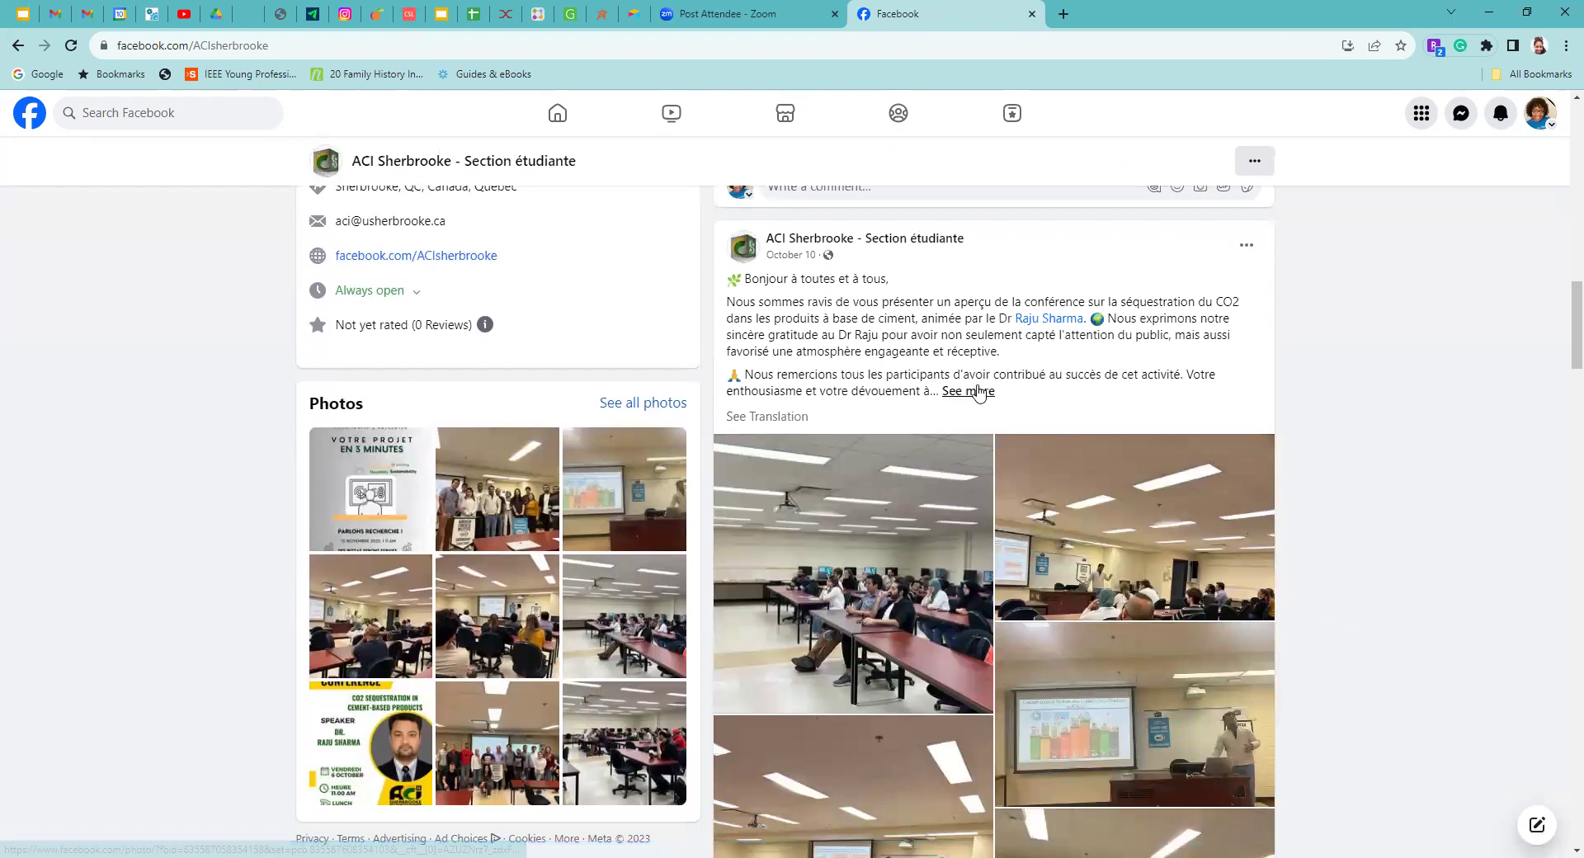
{"action": "left_click", "coordinate": [980, 391]}
{"action": "left_click", "coordinate": [781, 522]}
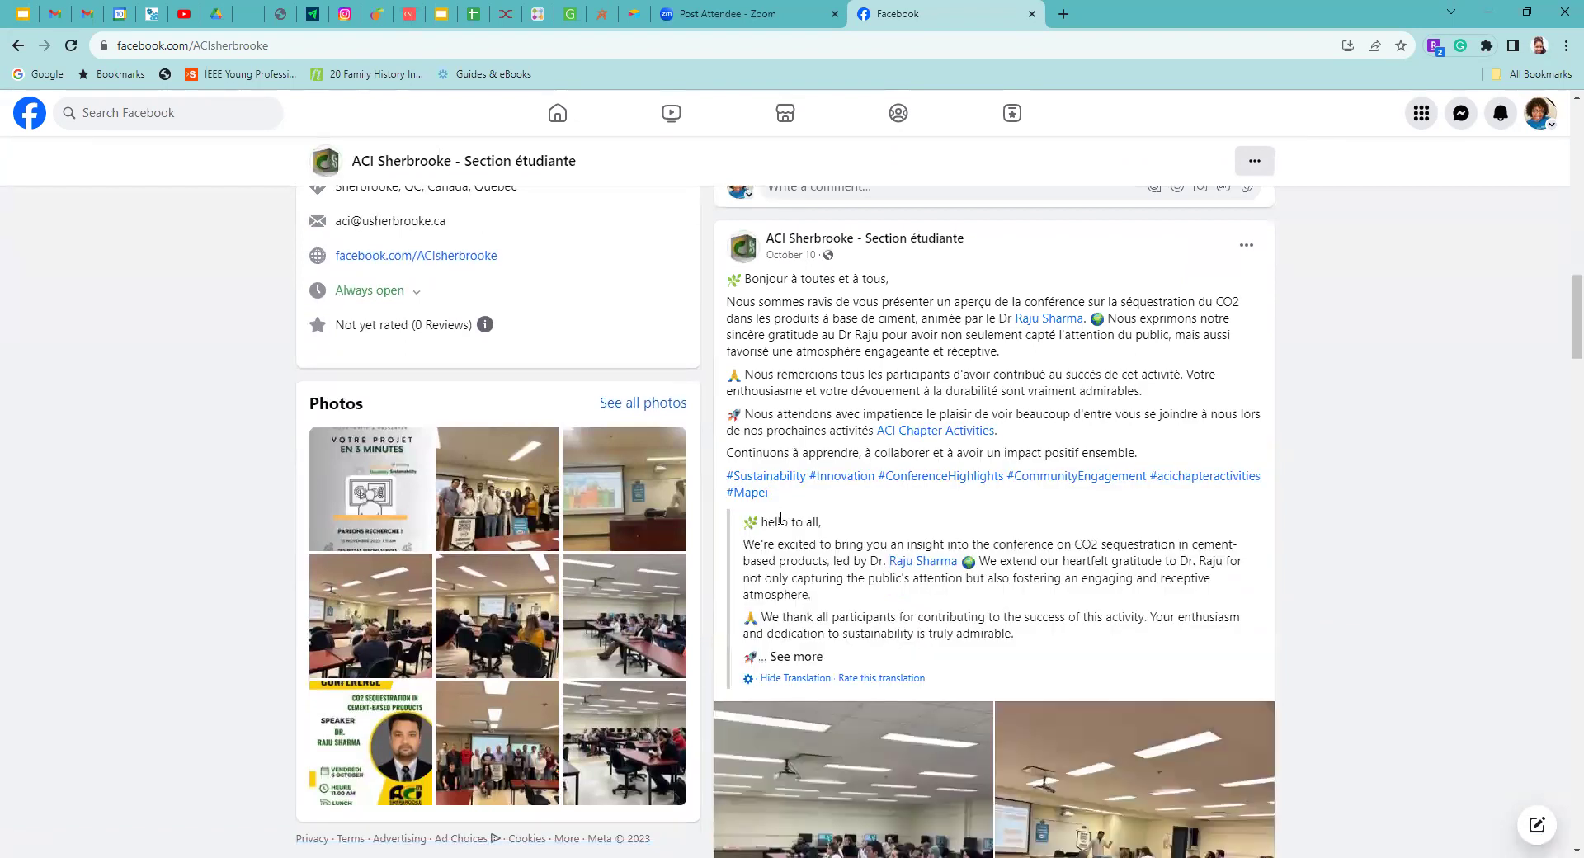
{"action": "scroll", "coordinate": [894, 561], "scroll_direction": "down", "scroll_amount": 2}
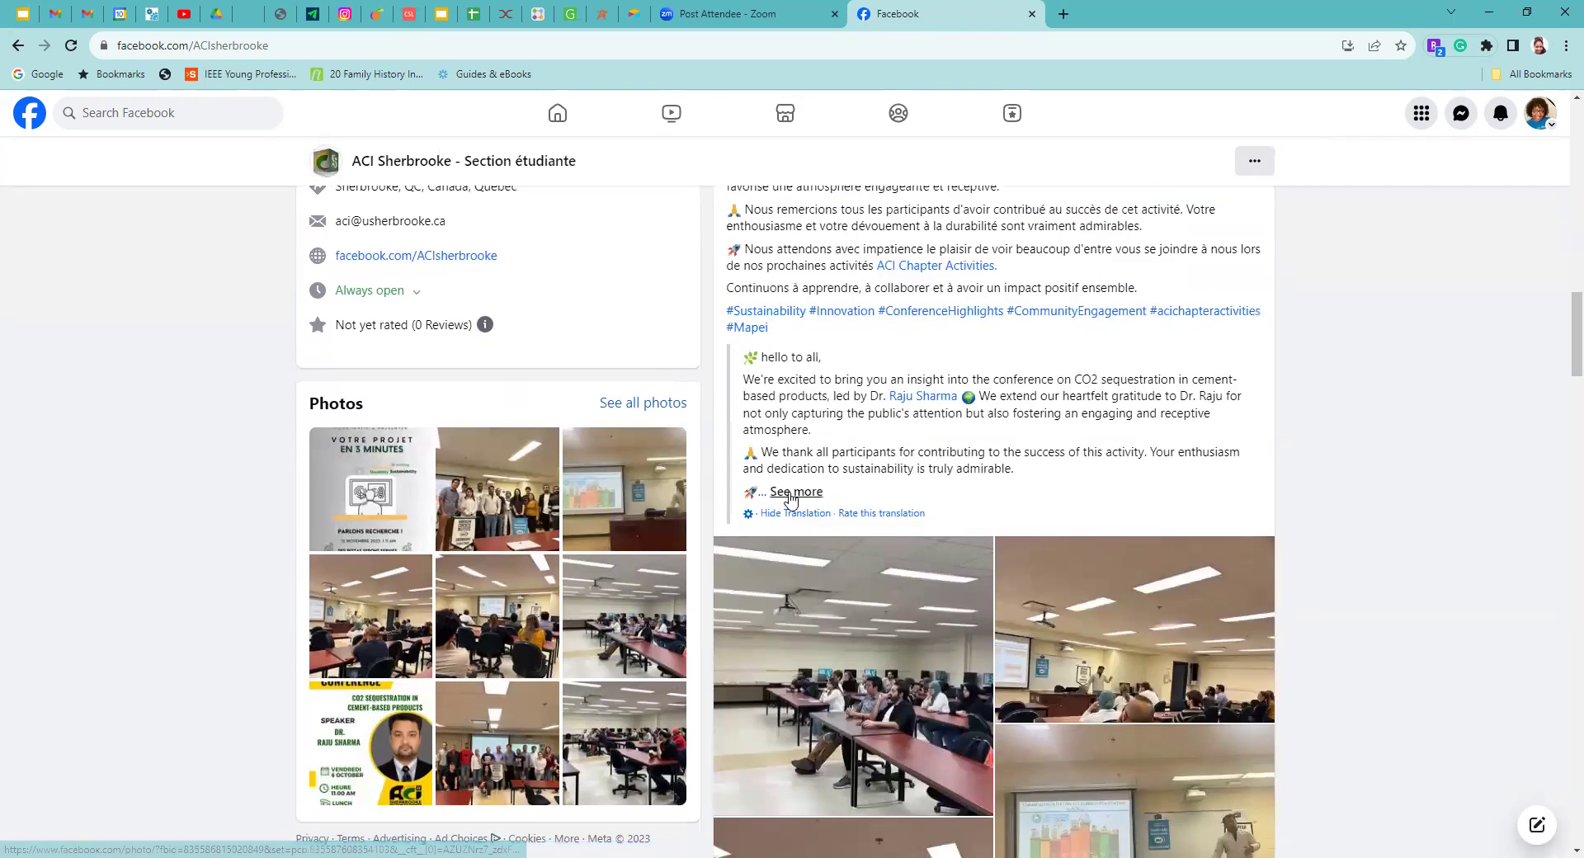
{"action": "left_click", "coordinate": [794, 492]}
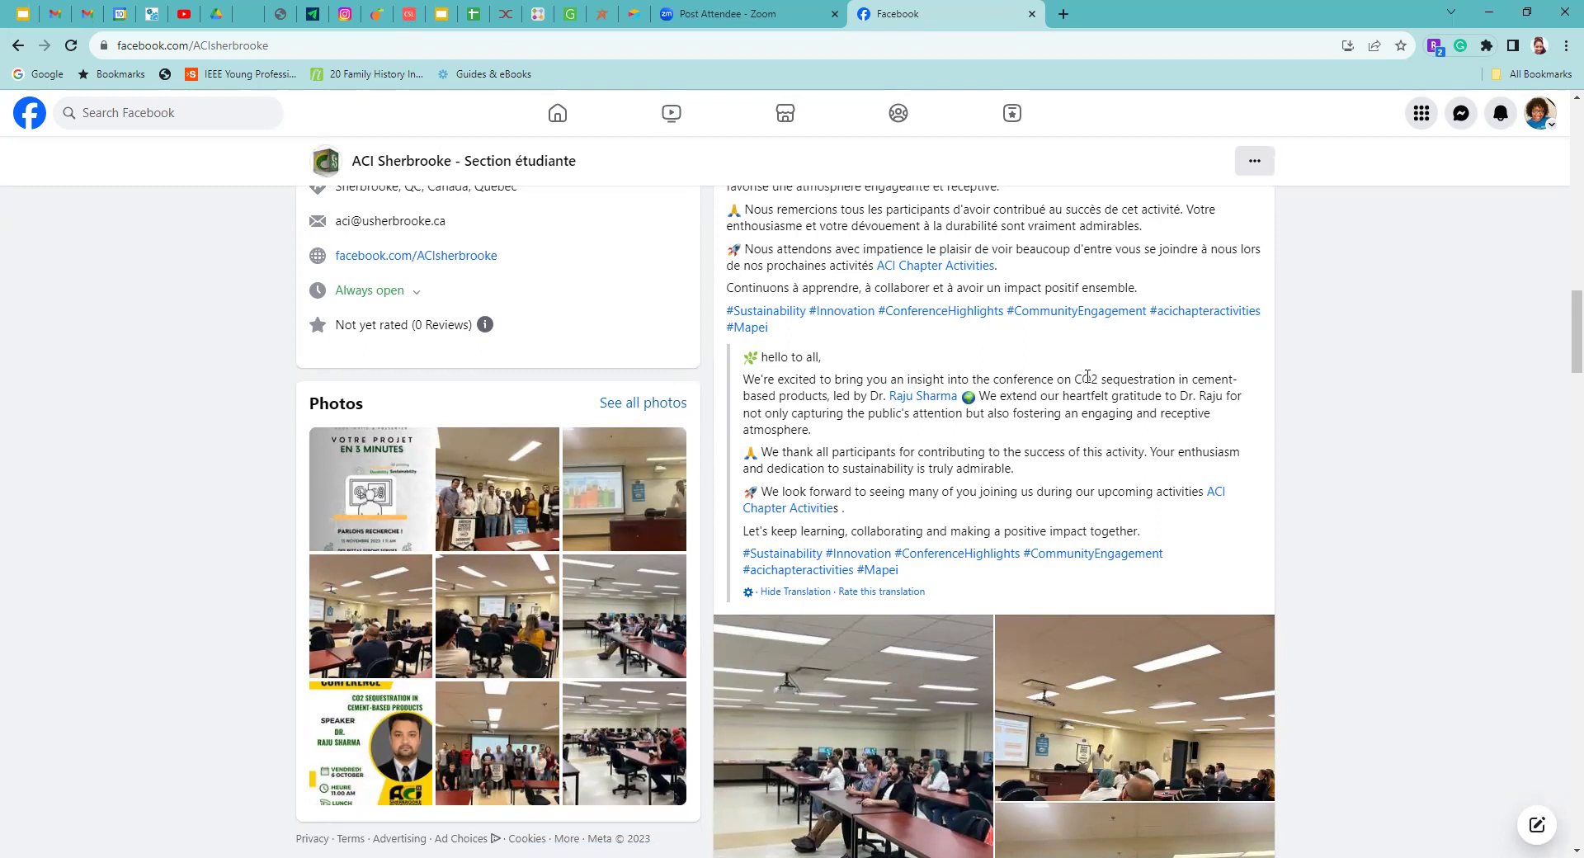
- Copy the conference topic 'CO2 sequestration in cement-based' from the translated post
{"action": "left_click_drag", "start_coordinate": [1074, 380], "coordinate": [771, 394]}
{"action": "right_click", "coordinate": [771, 394]}
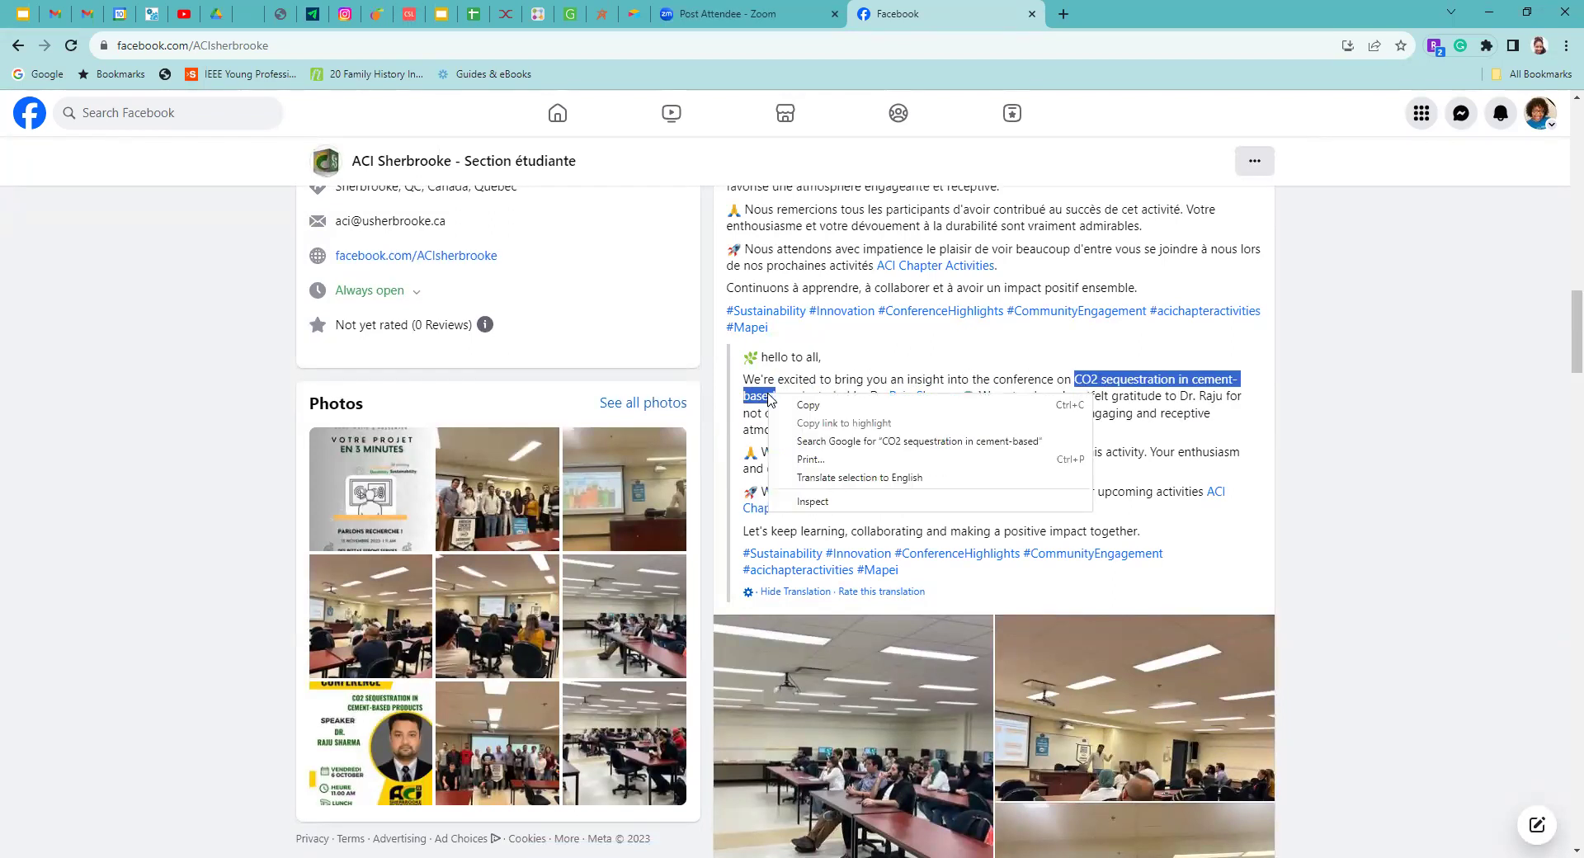
{"action": "left_click", "coordinate": [817, 403]}
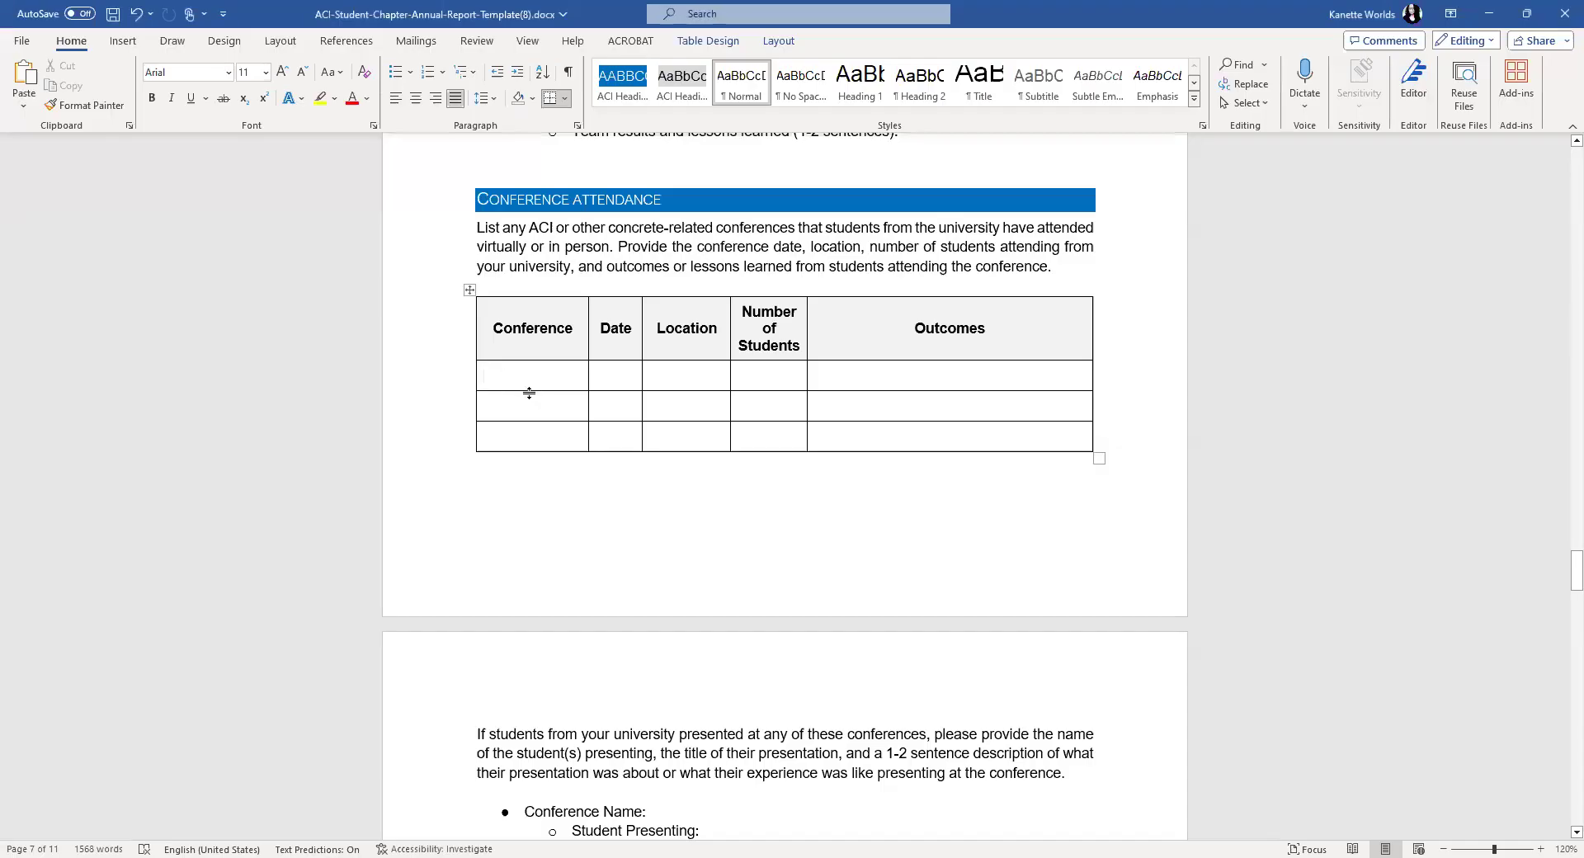
{"action": "right_click", "coordinate": [503, 379]}
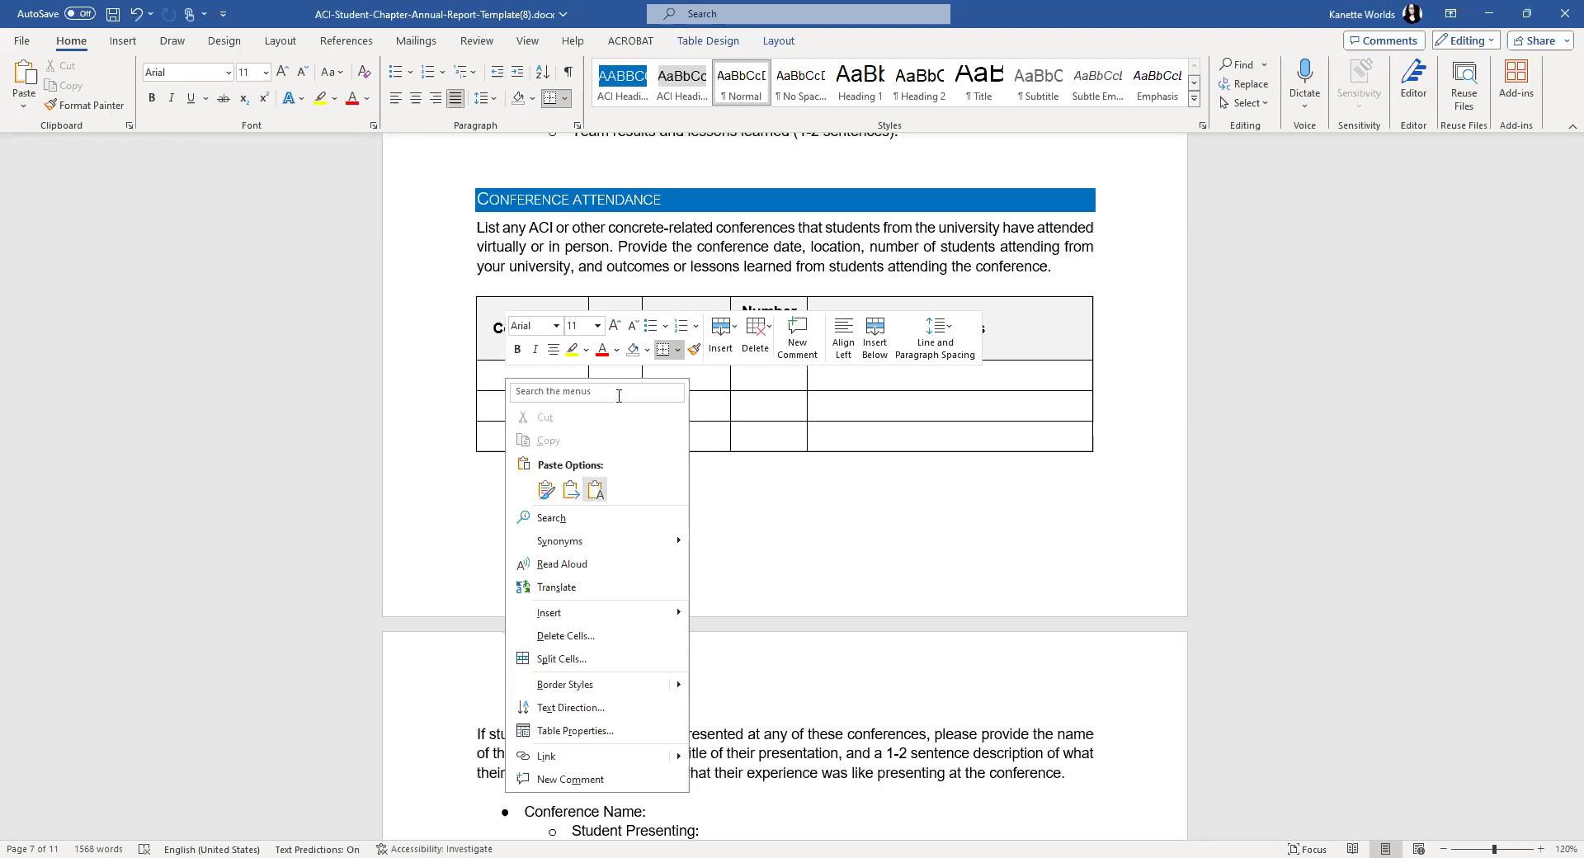
{"action": "type", "text": "ober"}
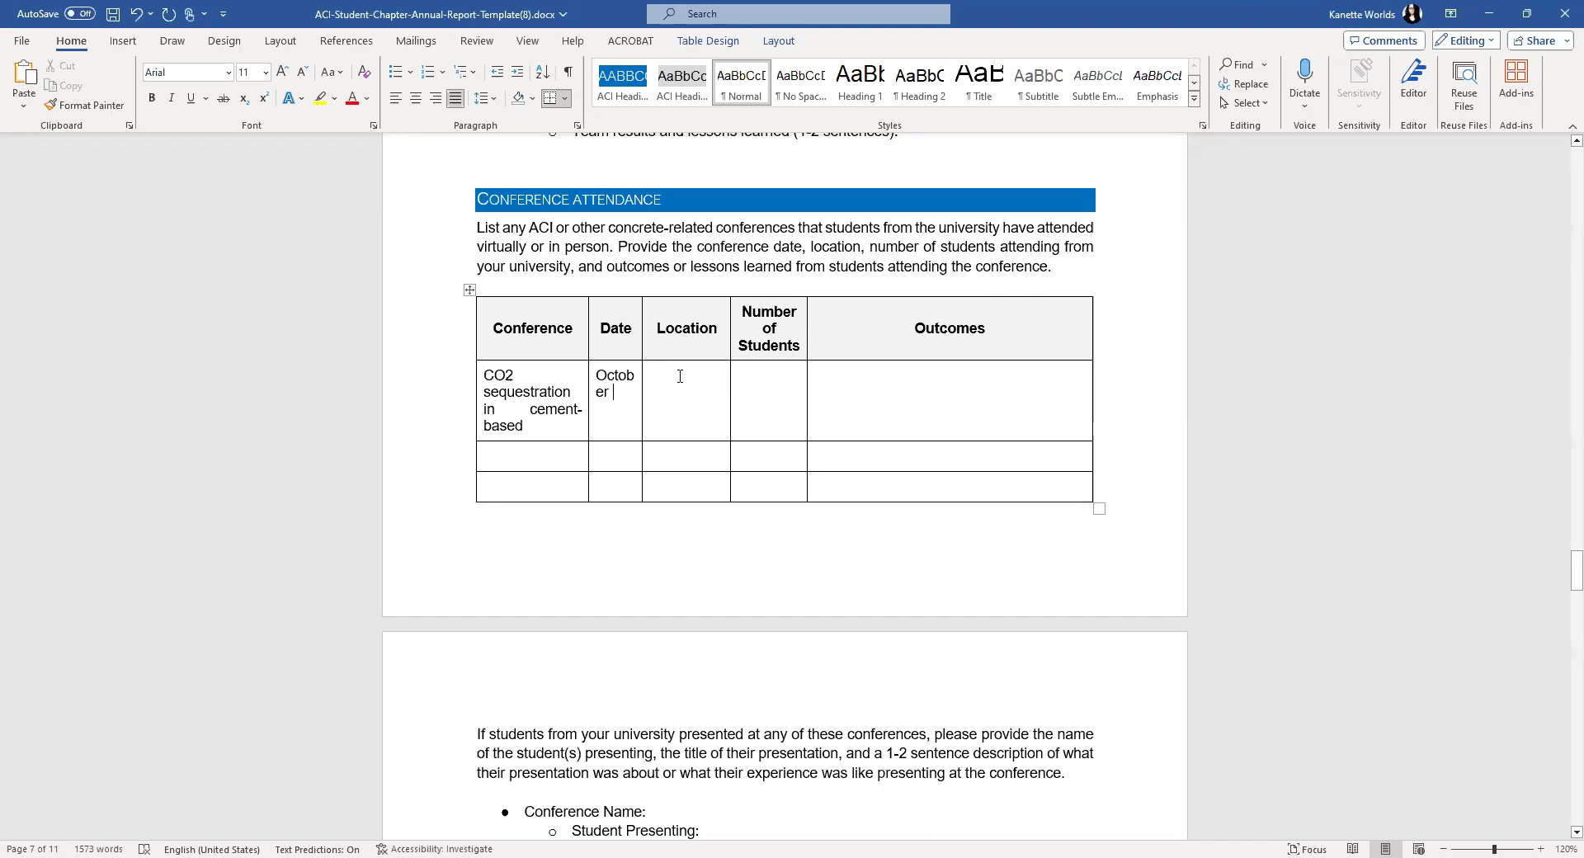
{"action": "left_click", "coordinate": [680, 377]}
{"action": "type", "text": "Campus"}
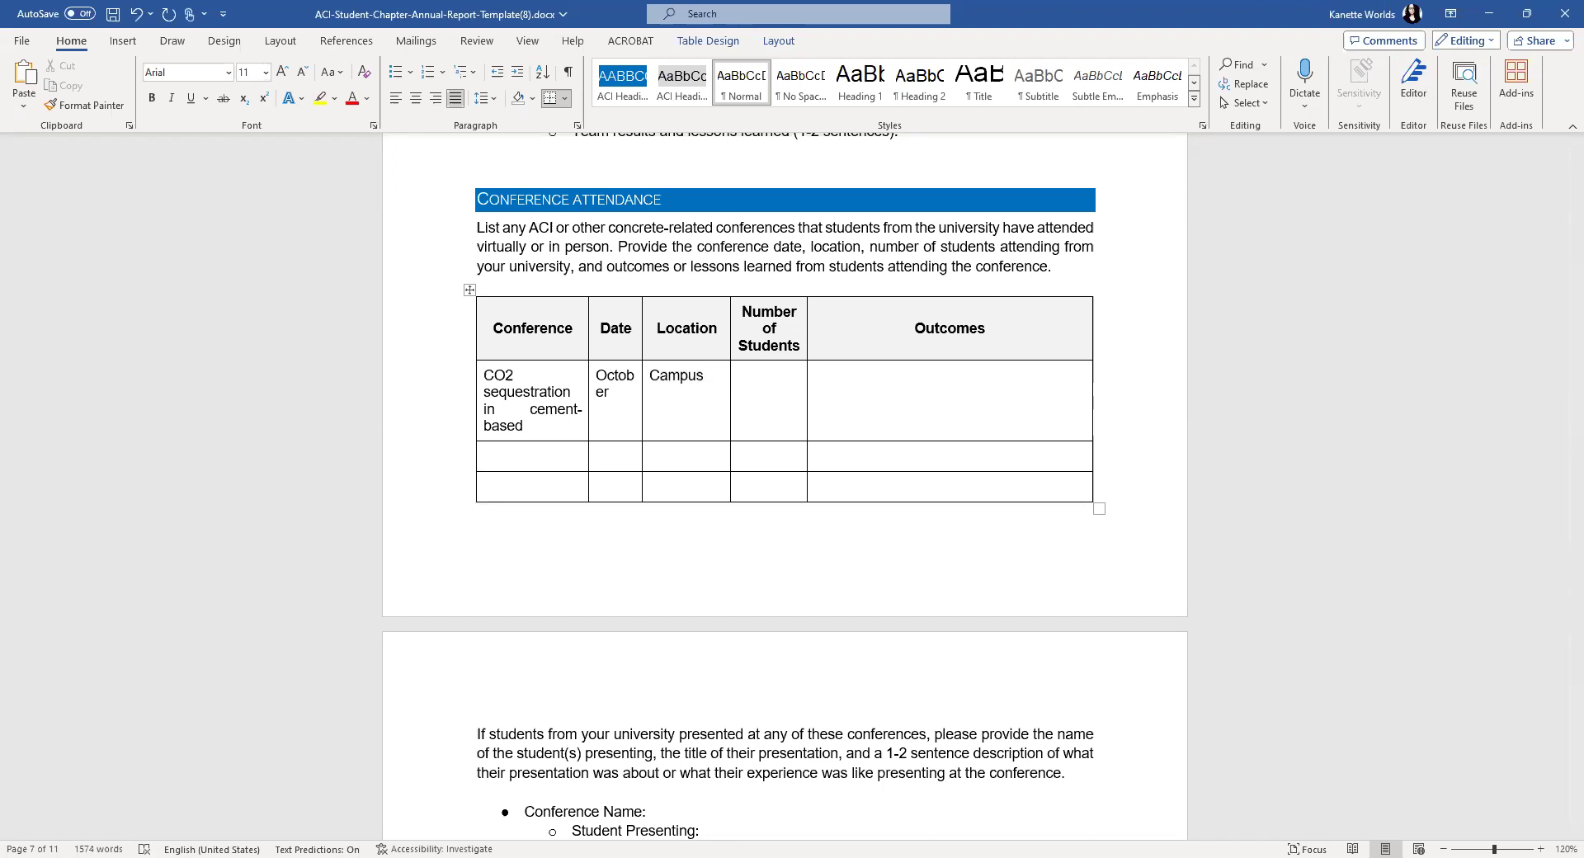
{"action": "left_click", "coordinate": [740, 375]}
{"action": "type", "text": "30"}
{"action": "scroll", "coordinate": [728, 433], "scroll_direction": "down", "scroll_amount": 5}
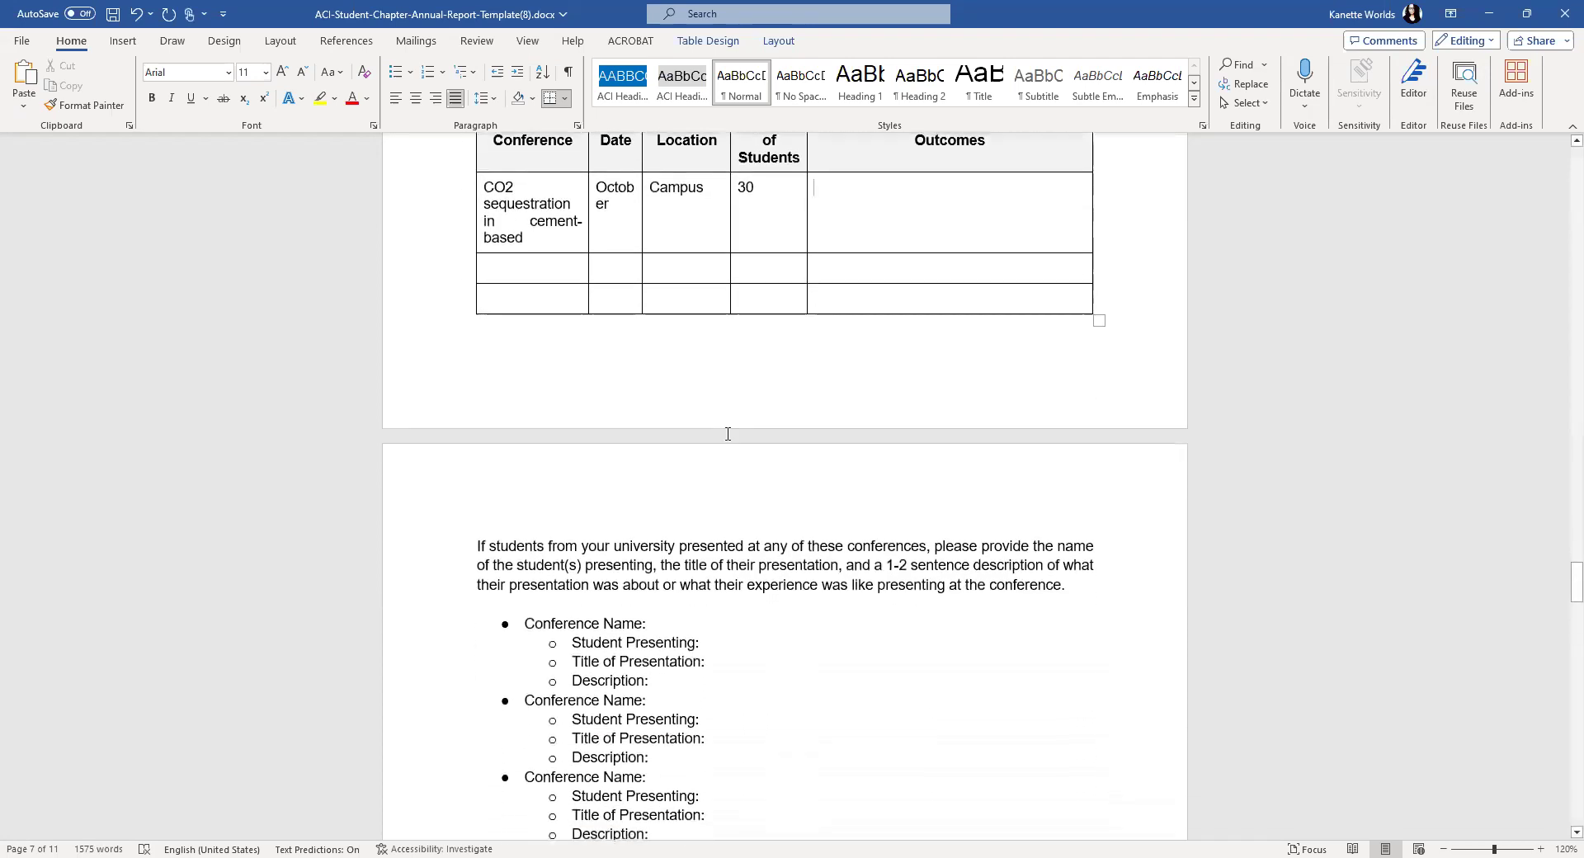
{"action": "scroll", "coordinate": [728, 433], "scroll_direction": "down", "scroll_amount": 2}
{"action": "scroll", "coordinate": [727, 433], "scroll_direction": "down", "scroll_amount": 2}
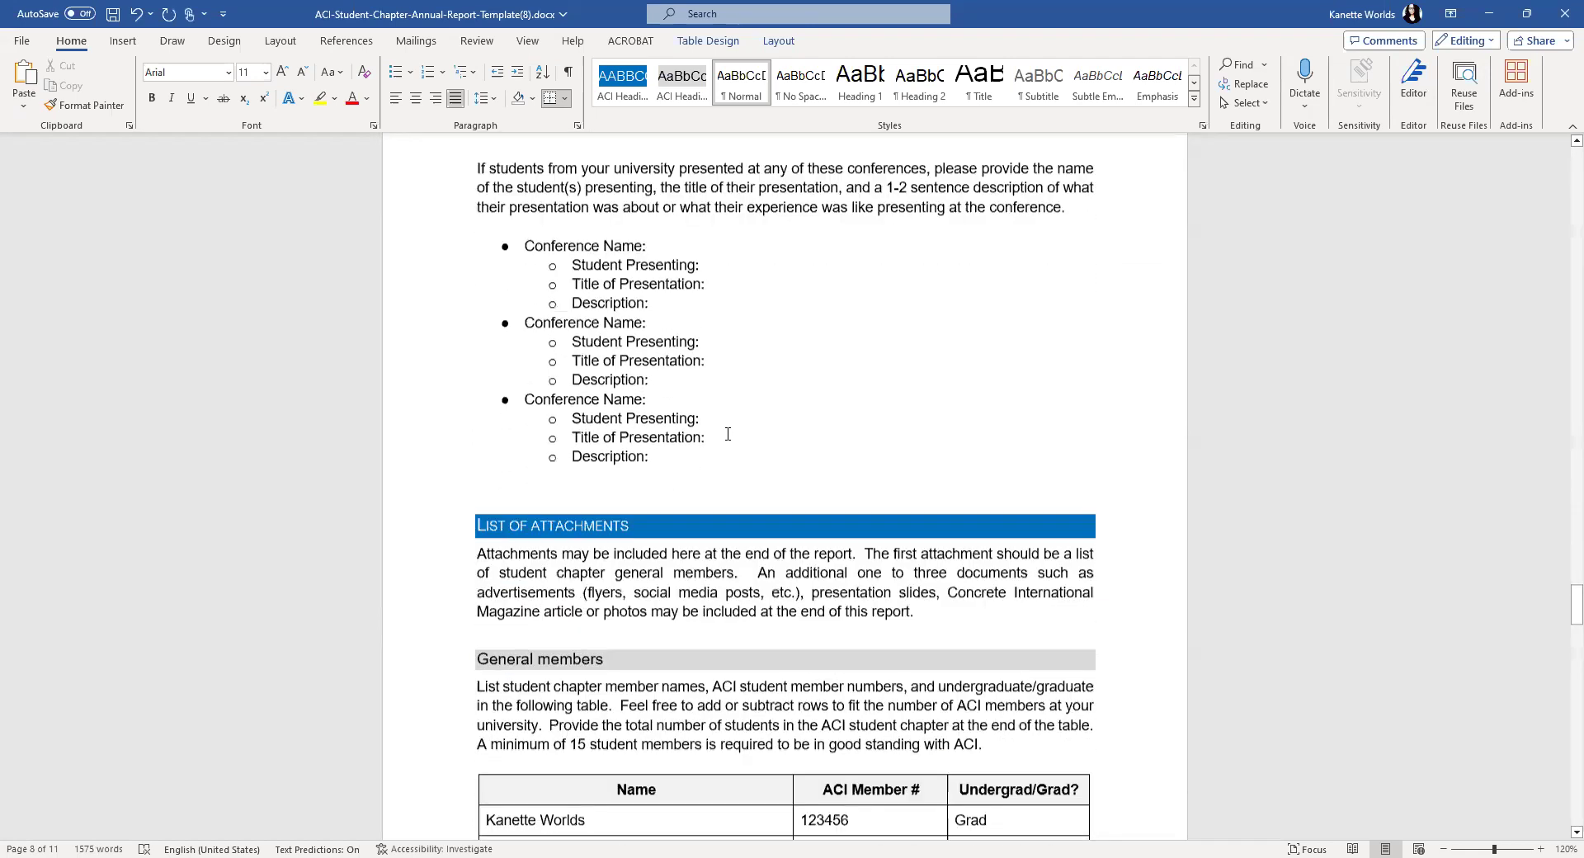
{"action": "scroll", "coordinate": [728, 434], "scroll_direction": "down", "scroll_amount": 2}
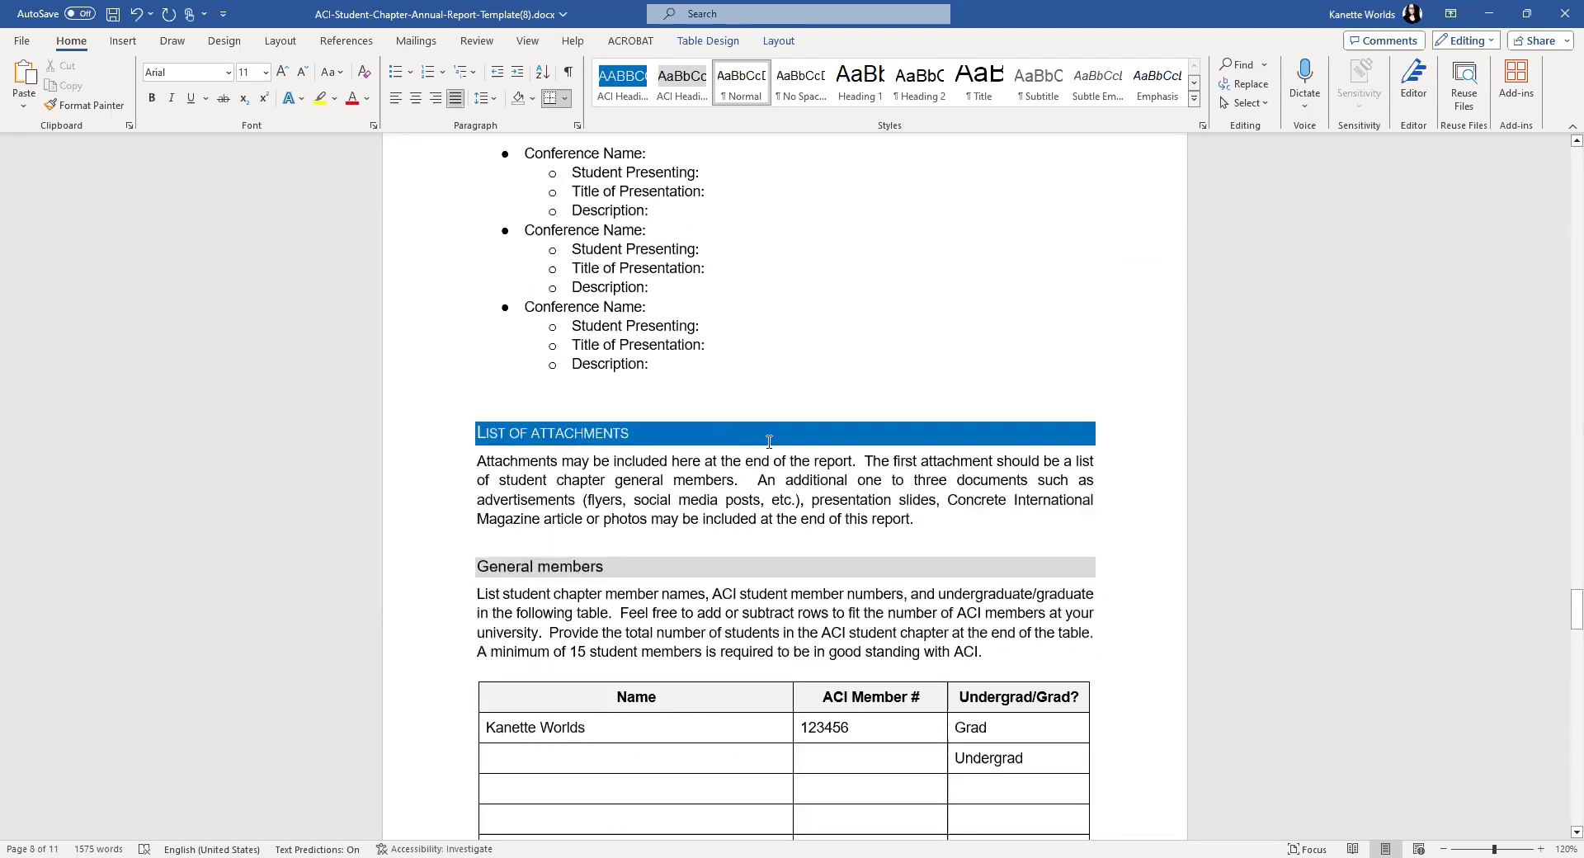
{"action": "scroll", "coordinate": [770, 440], "scroll_direction": "up", "scroll_amount": 2}
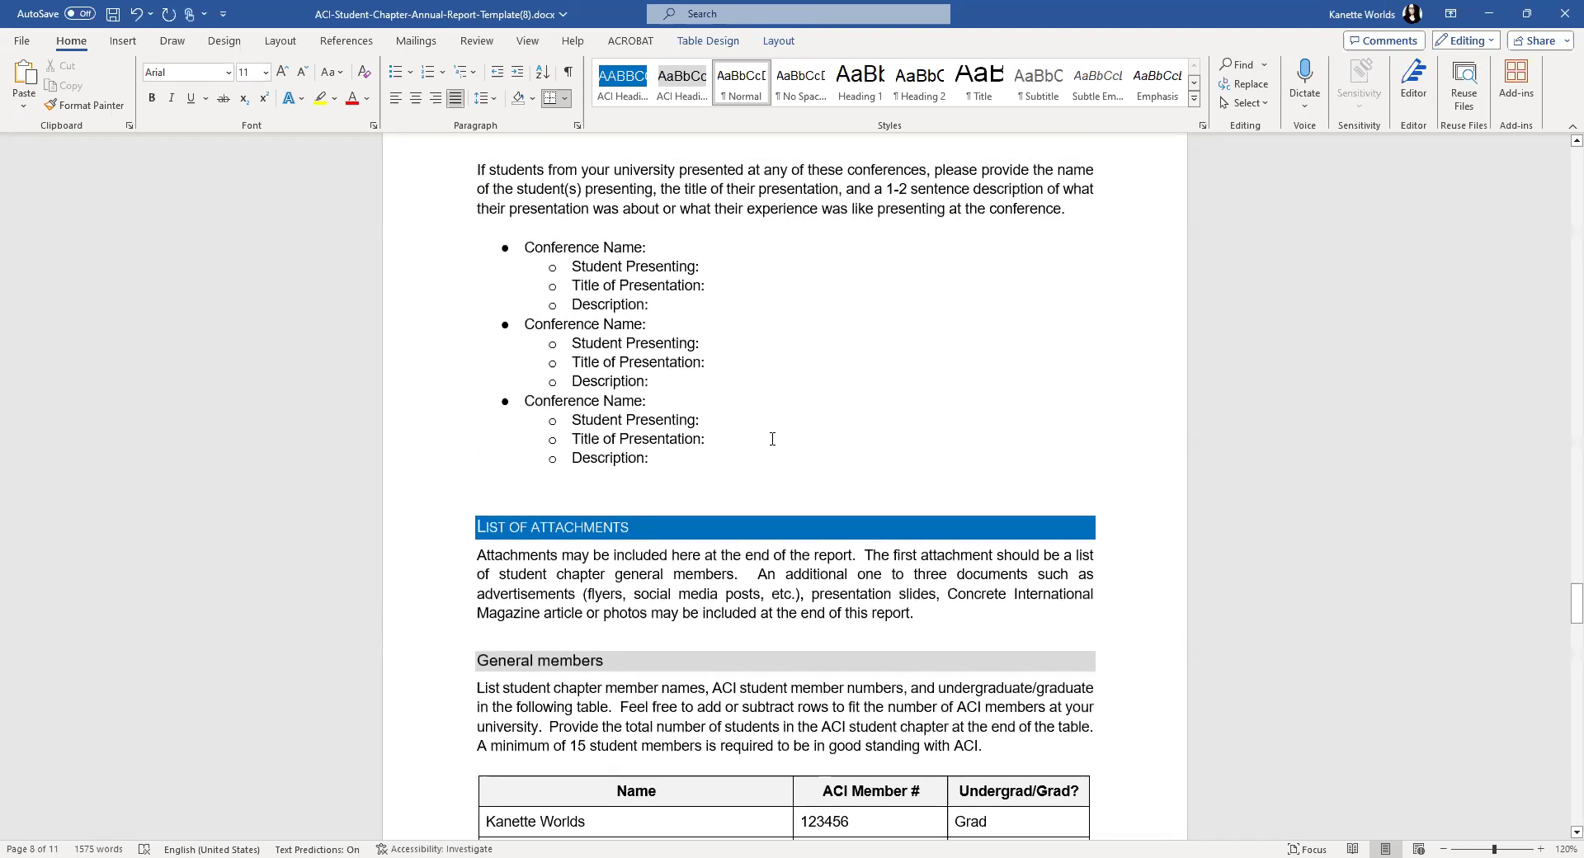
{"action": "scroll", "coordinate": [773, 439], "scroll_direction": "down", "scroll_amount": 5}
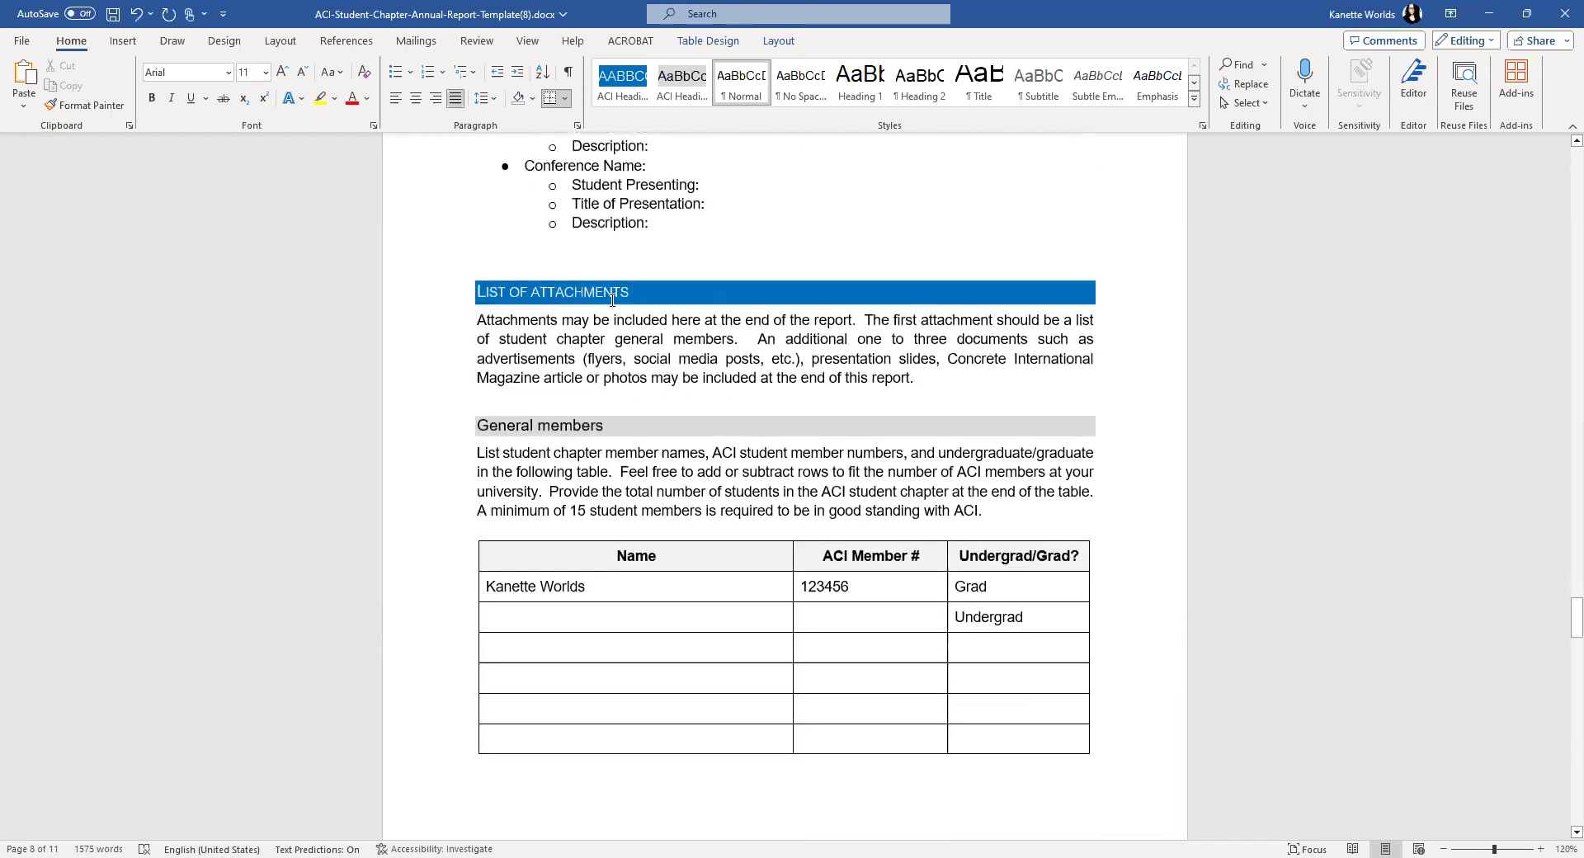
{"action": "scroll", "coordinate": [698, 307], "scroll_direction": "down", "scroll_amount": 5}
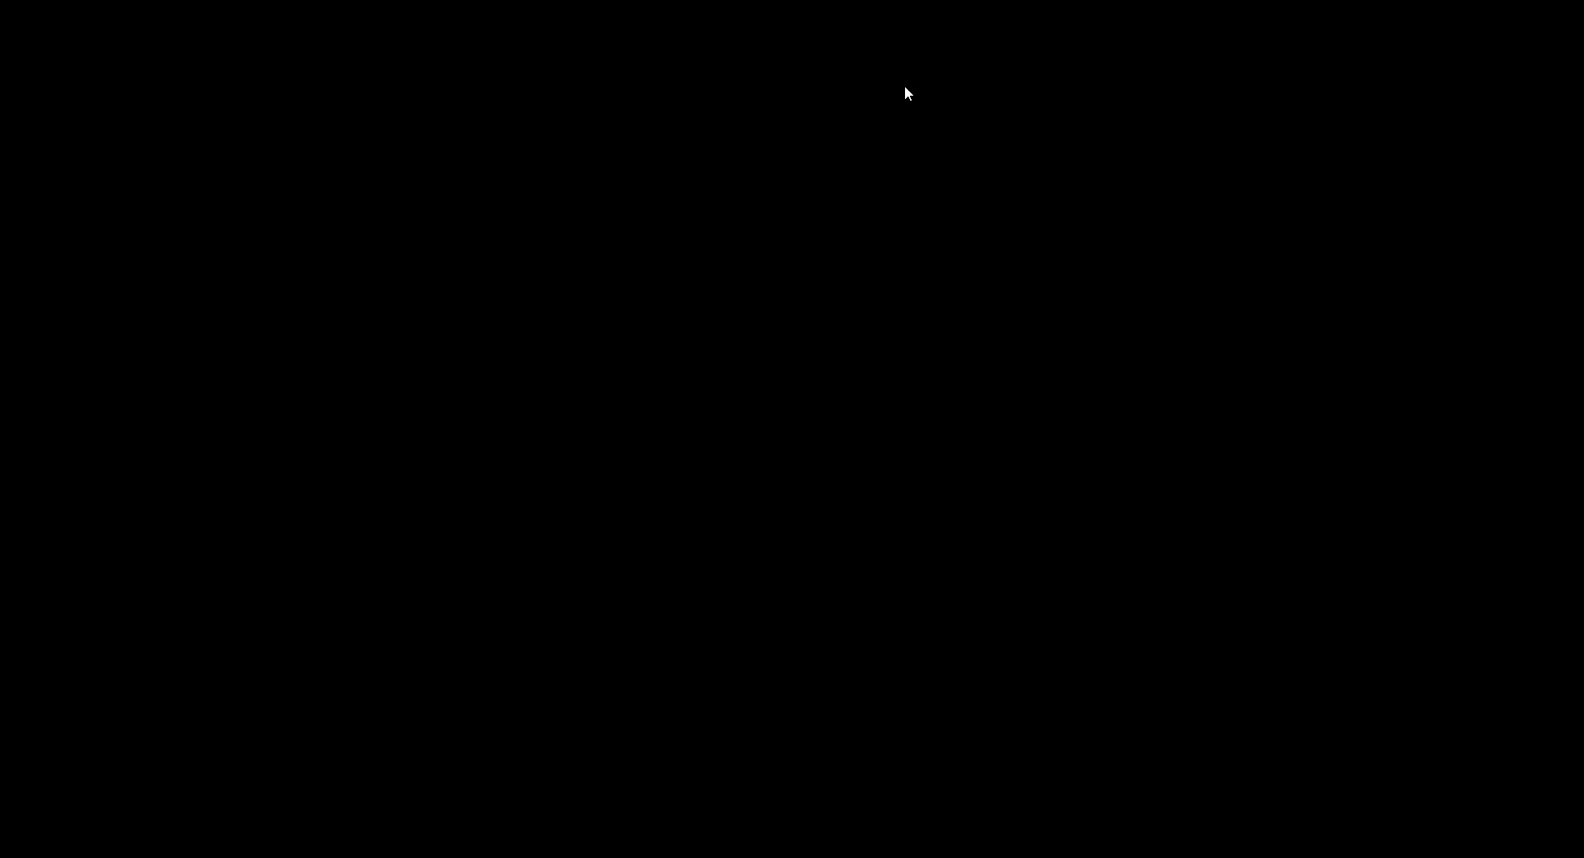
- Copy the 'Votre projet en 3 minutes' poster image from the ACI Sherbrooke page
{"action": "scroll", "coordinate": [974, 632], "scroll_direction": "up", "scroll_amount": 15}
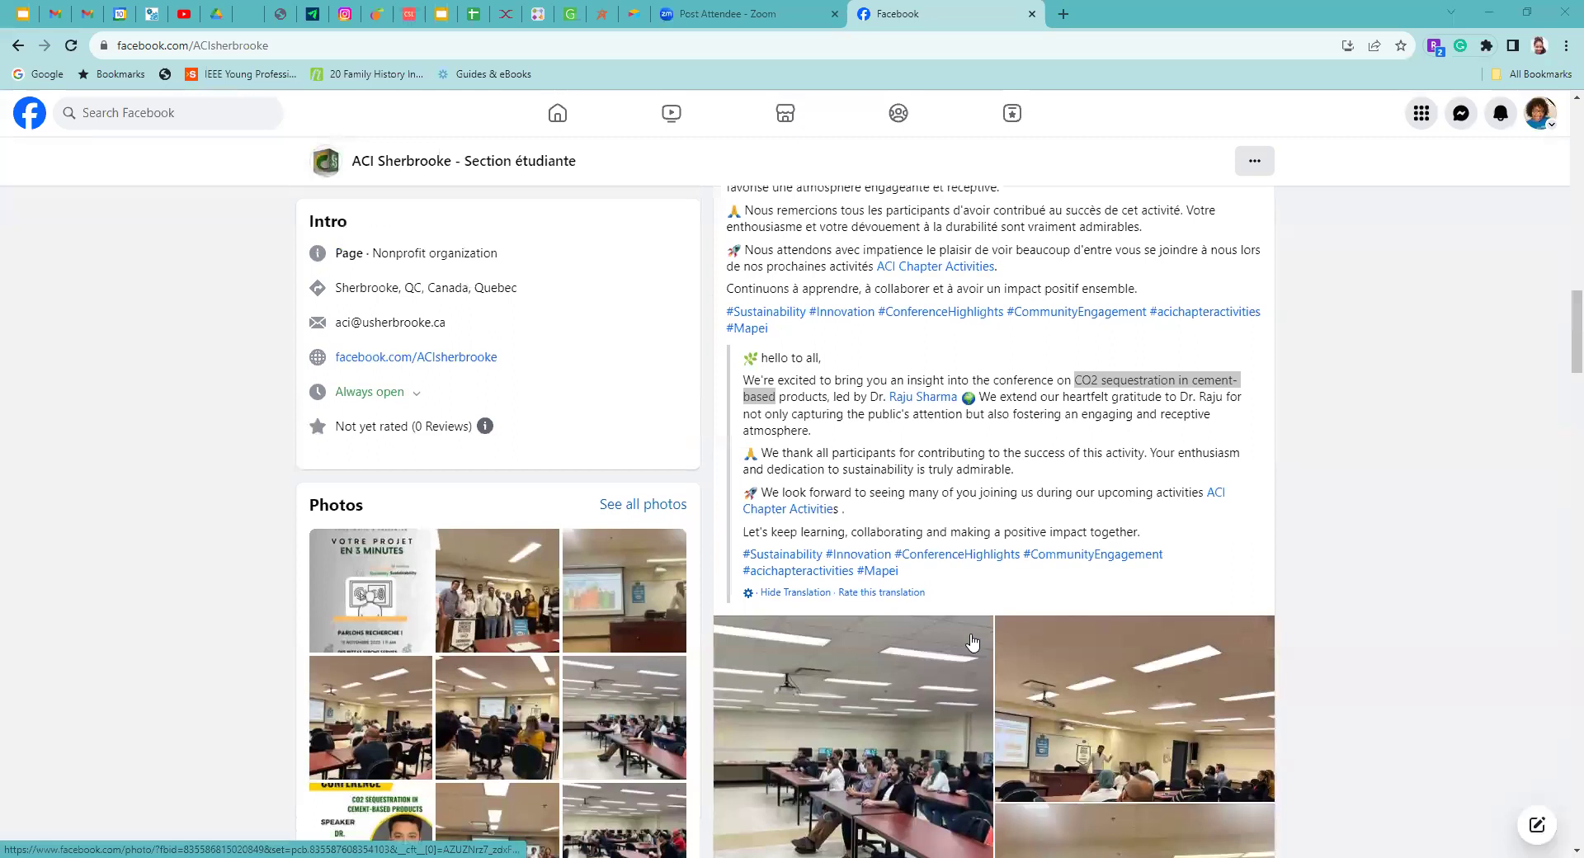
{"action": "scroll", "coordinate": [974, 639], "scroll_direction": "up", "scroll_amount": 2}
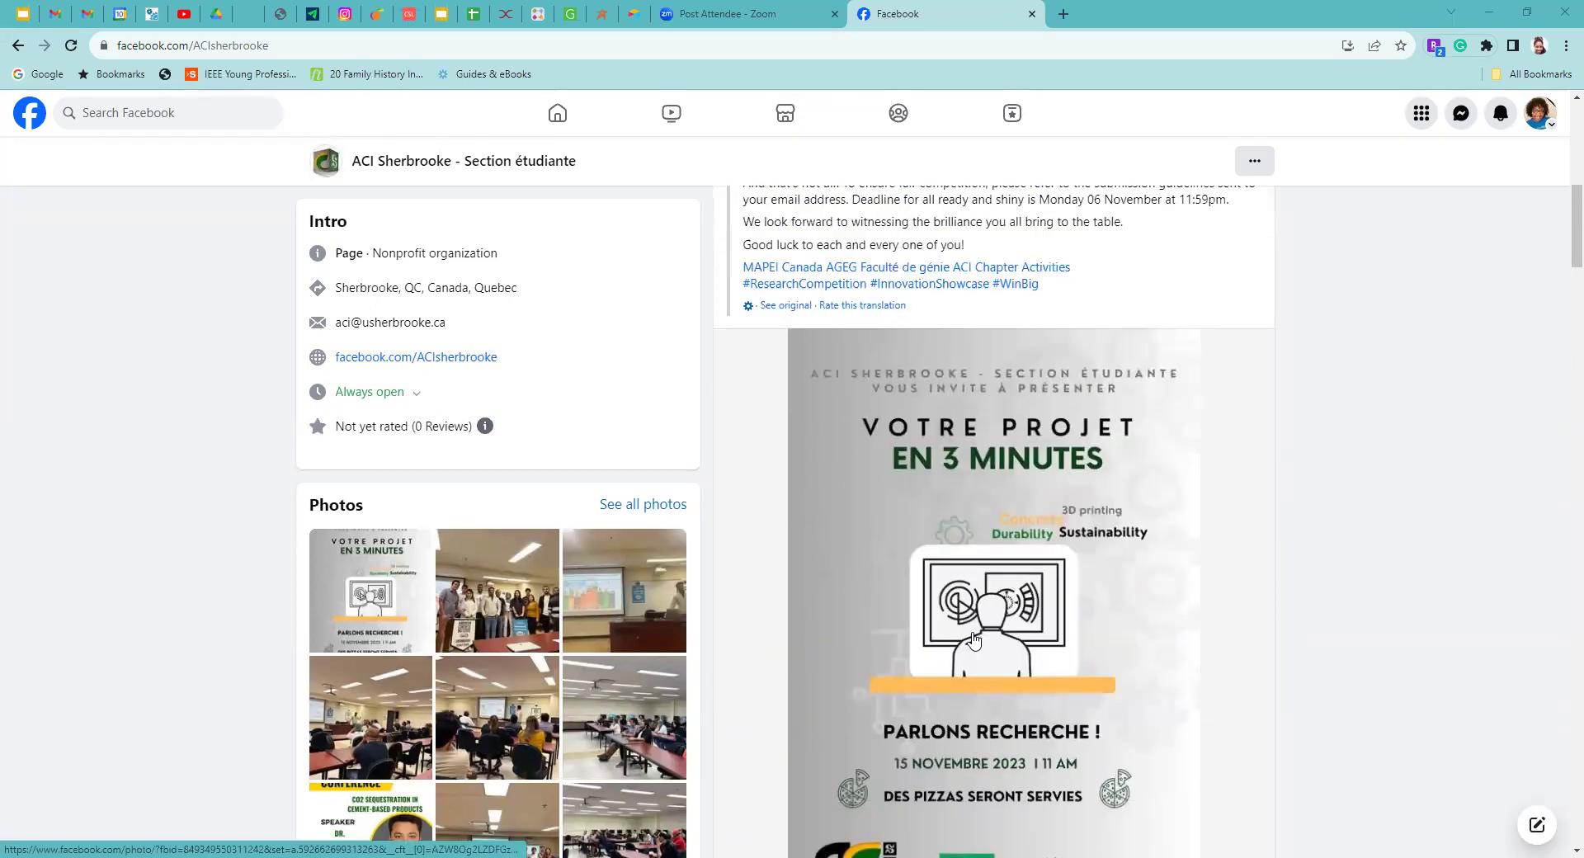
{"action": "scroll", "coordinate": [1015, 566], "scroll_direction": "down", "scroll_amount": 1}
{"action": "right_click", "coordinate": [1015, 562]}
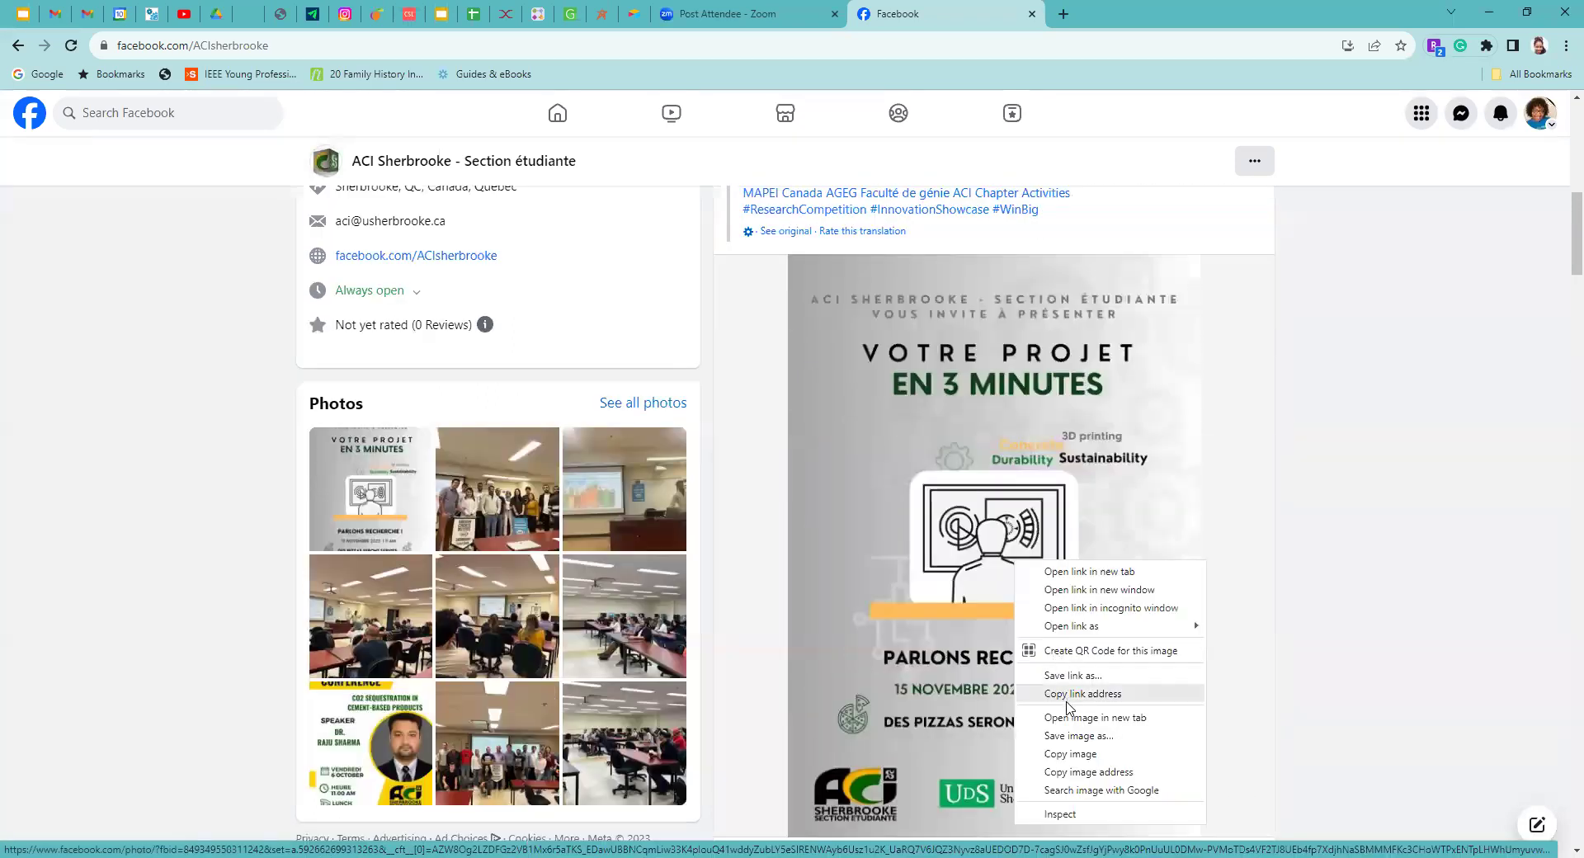
{"action": "left_click", "coordinate": [1083, 754]}
{"action": "scroll", "coordinate": [1082, 759], "scroll_direction": "down", "scroll_amount": 2}
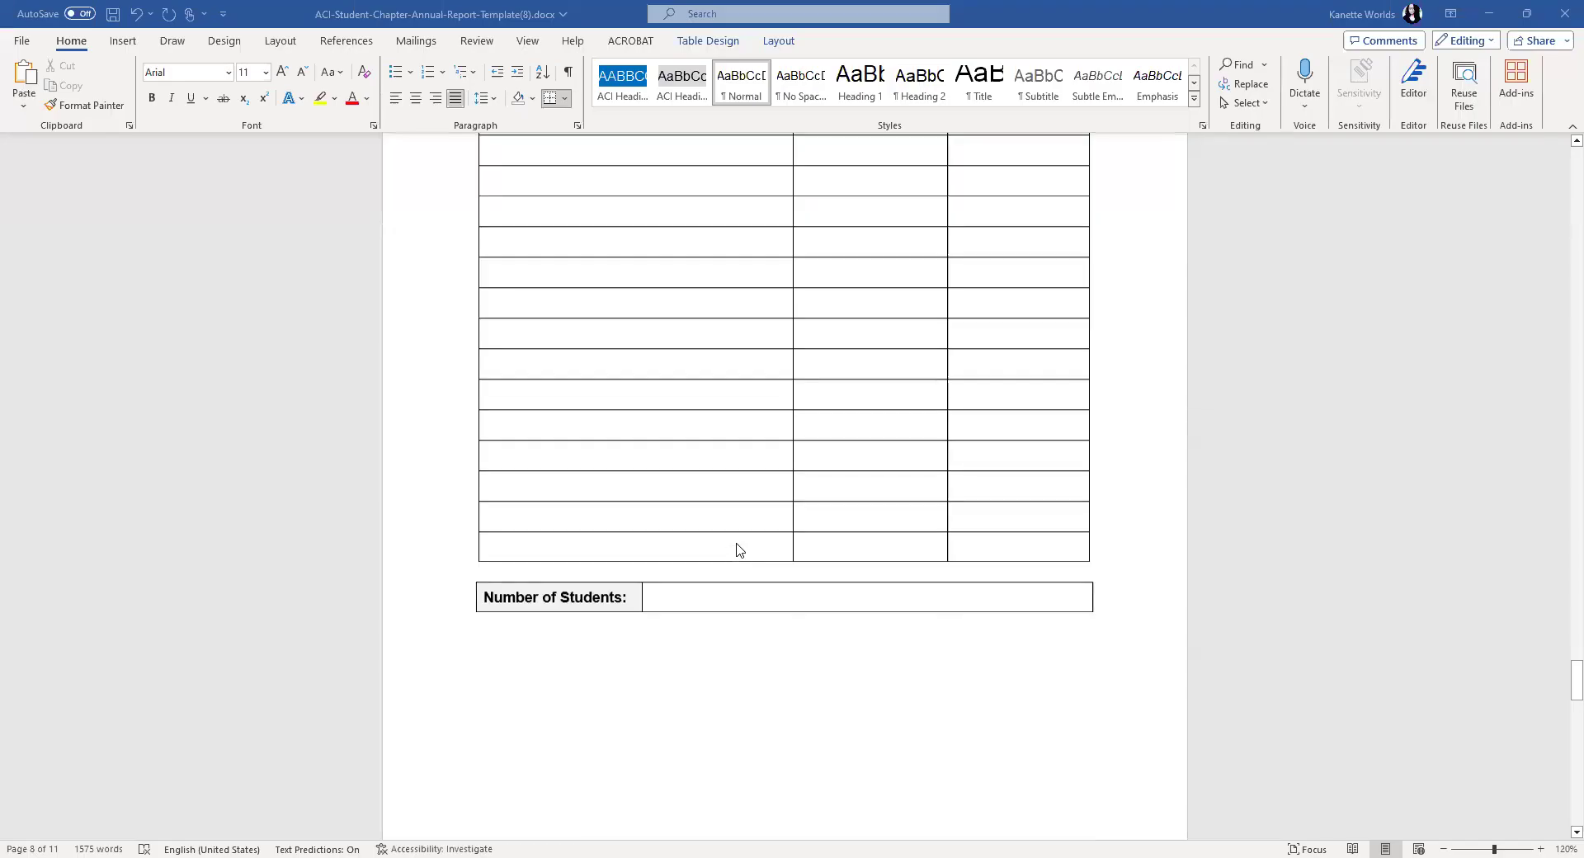
- Paste the 'Votre projet en 3 minutes' poster onto the blank final page 11 of the report
{"action": "scroll", "coordinate": [736, 548], "scroll_direction": "down", "scroll_amount": 10}
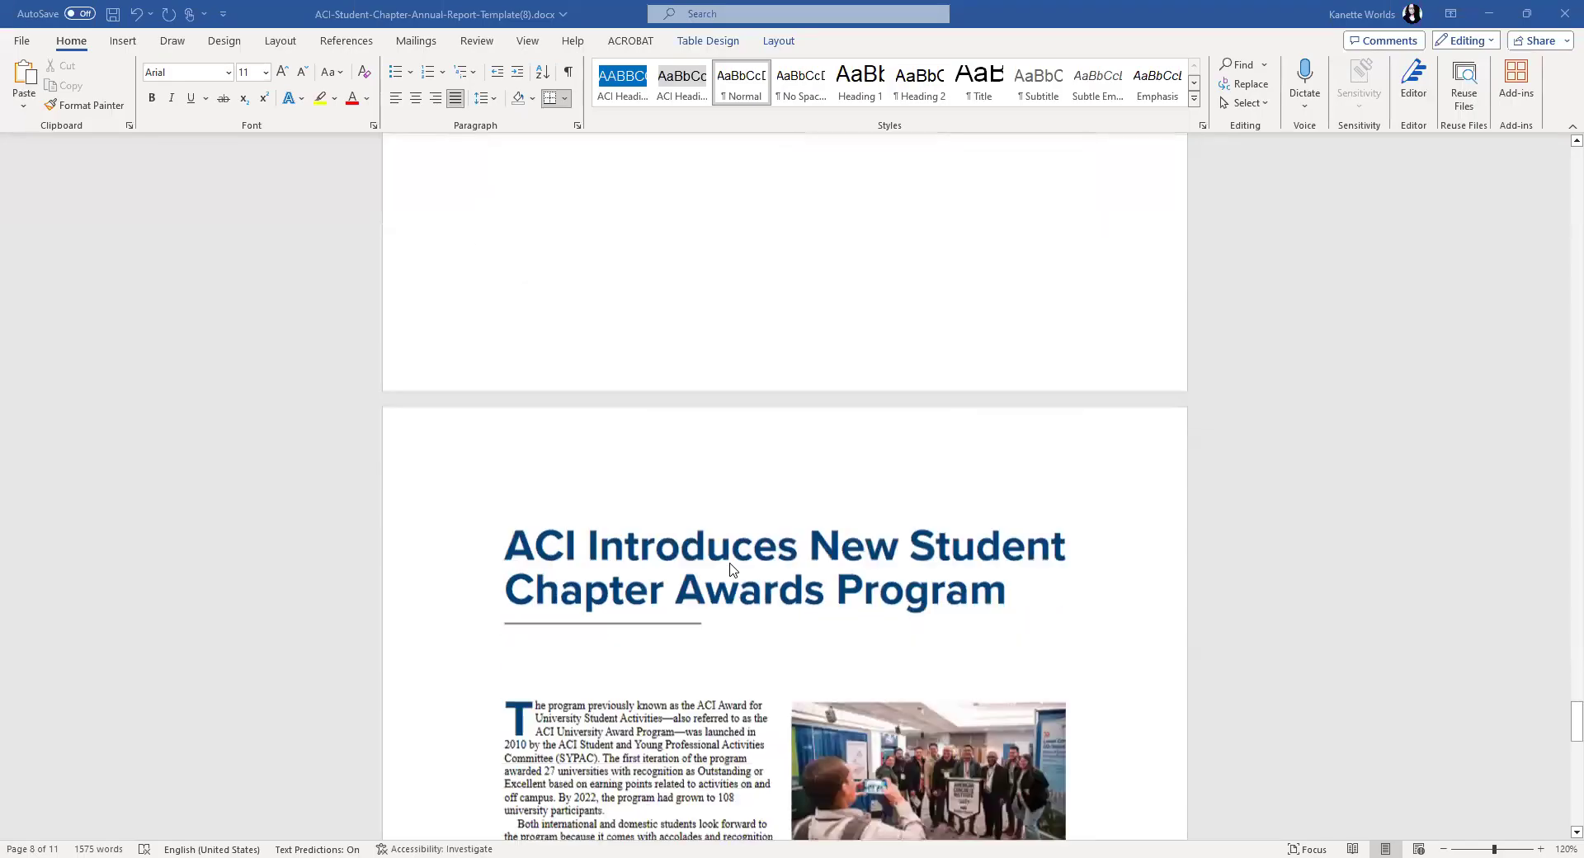
{"action": "scroll", "coordinate": [761, 569], "scroll_direction": "down", "scroll_amount": 15}
{"action": "left_click", "coordinate": [591, 556]}
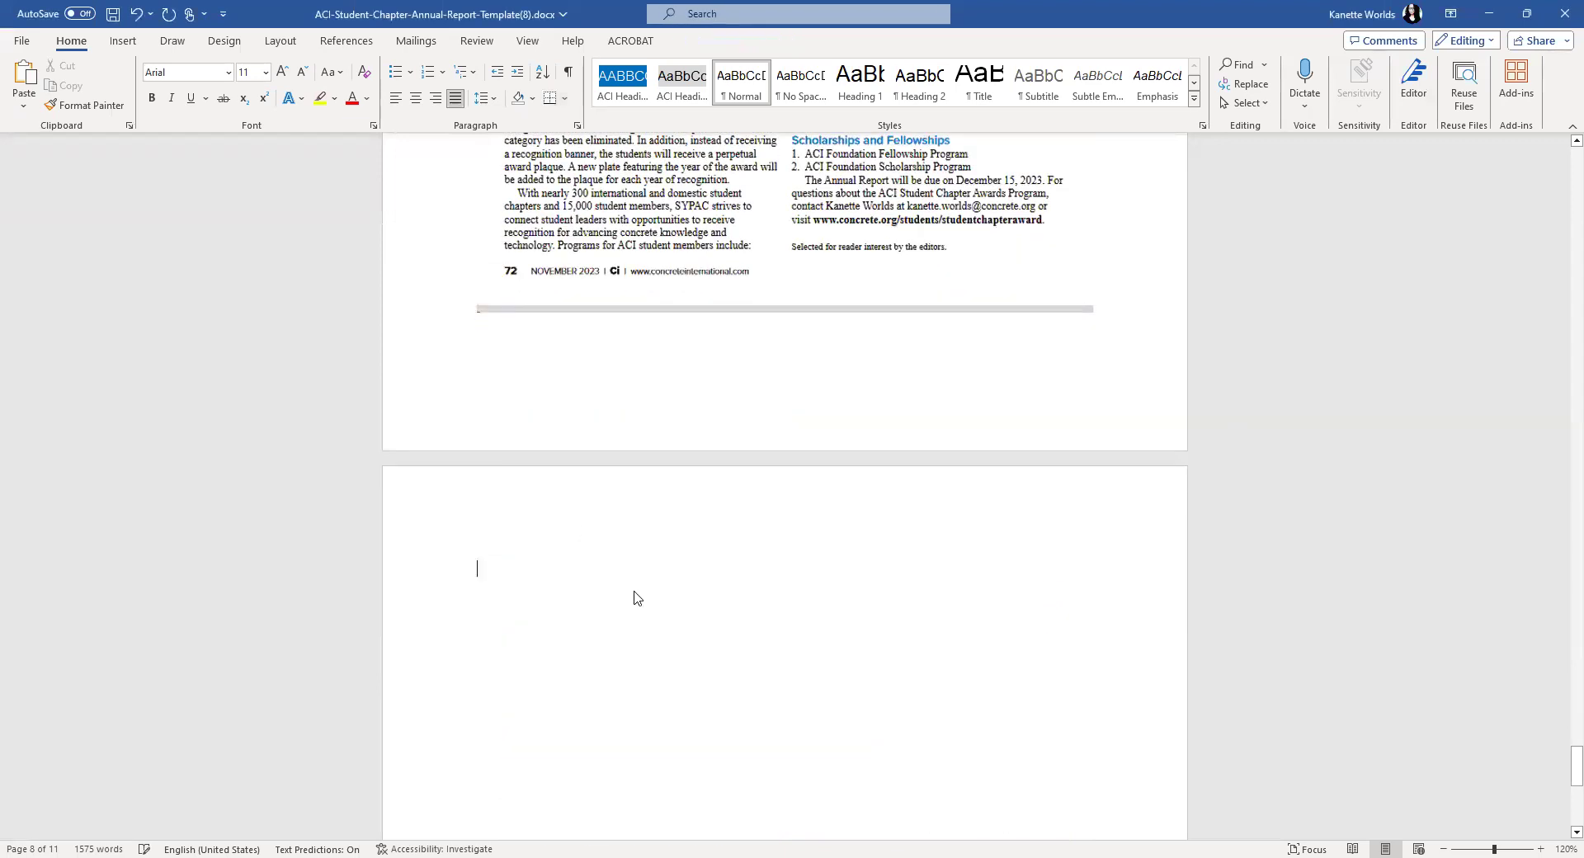
{"action": "key", "text": "ctrl+v"}
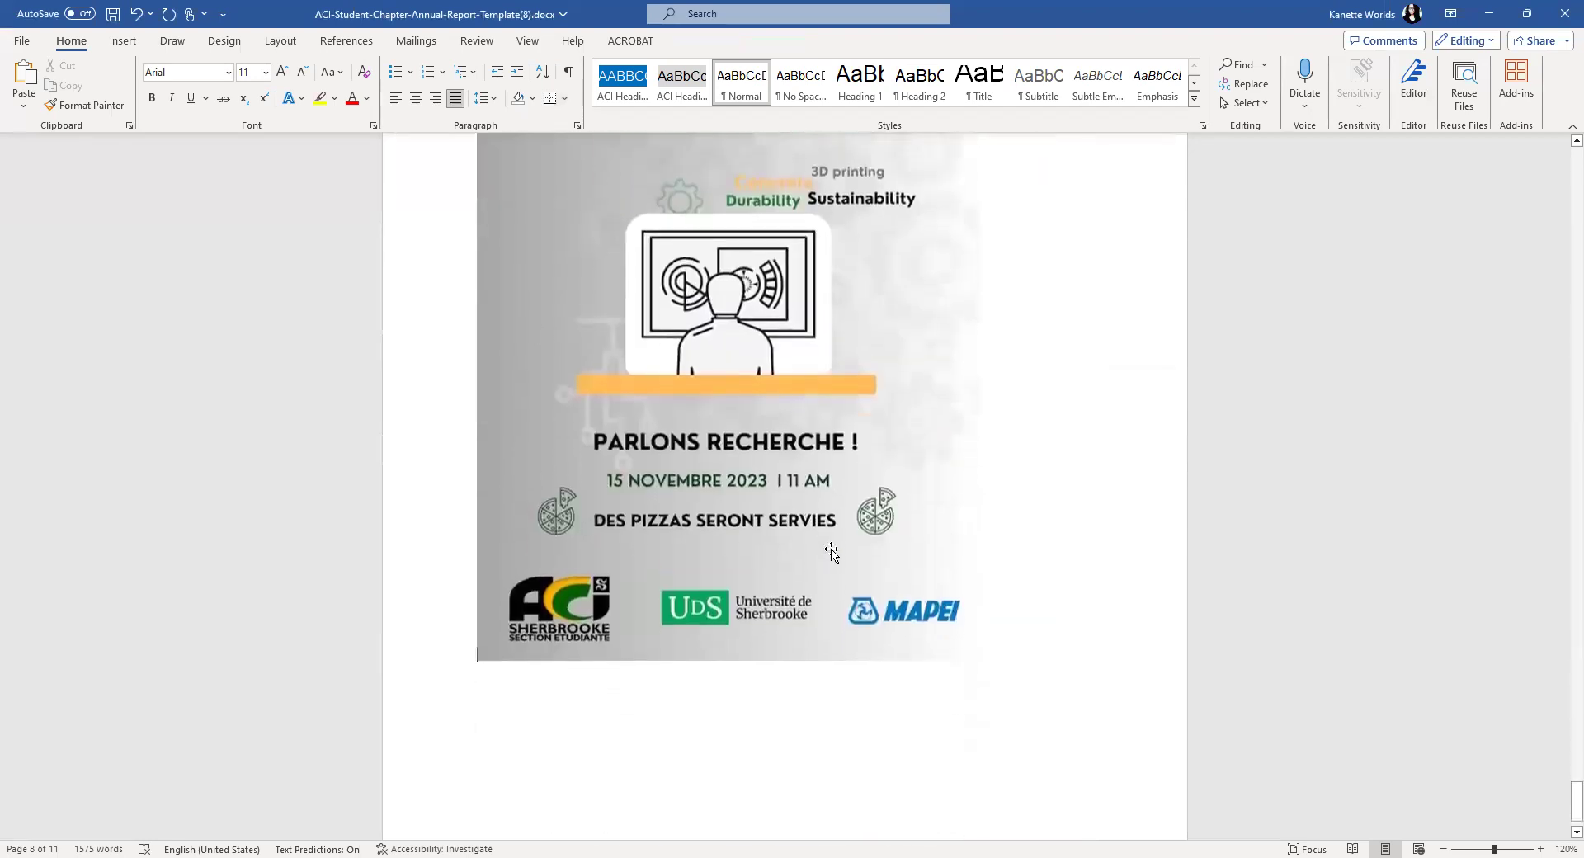
{"action": "left_click", "coordinate": [831, 553]}
{"action": "left_click", "coordinate": [1011, 640]}
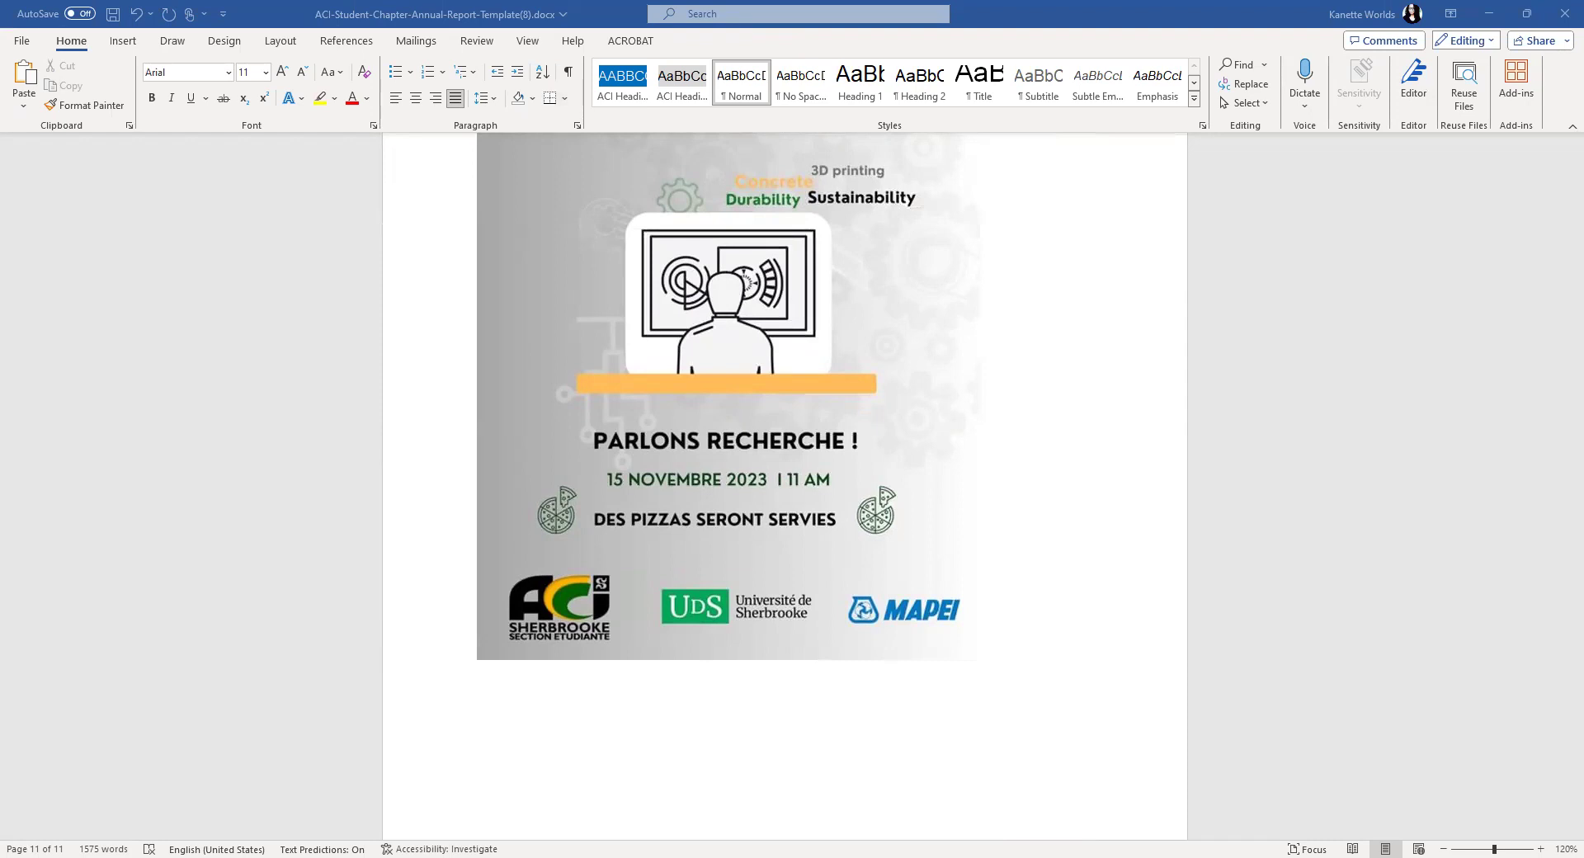
{"action": "scroll", "coordinate": [512, 632], "scroll_direction": "down", "scroll_amount": 1}
- Paste the Facebook post screenshot as a picture below the poster
{"action": "right_click", "coordinate": [509, 632]}
{"action": "left_click", "coordinate": [572, 426]}
{"action": "scroll", "coordinate": [907, 608], "scroll_direction": "up", "scroll_amount": 10}
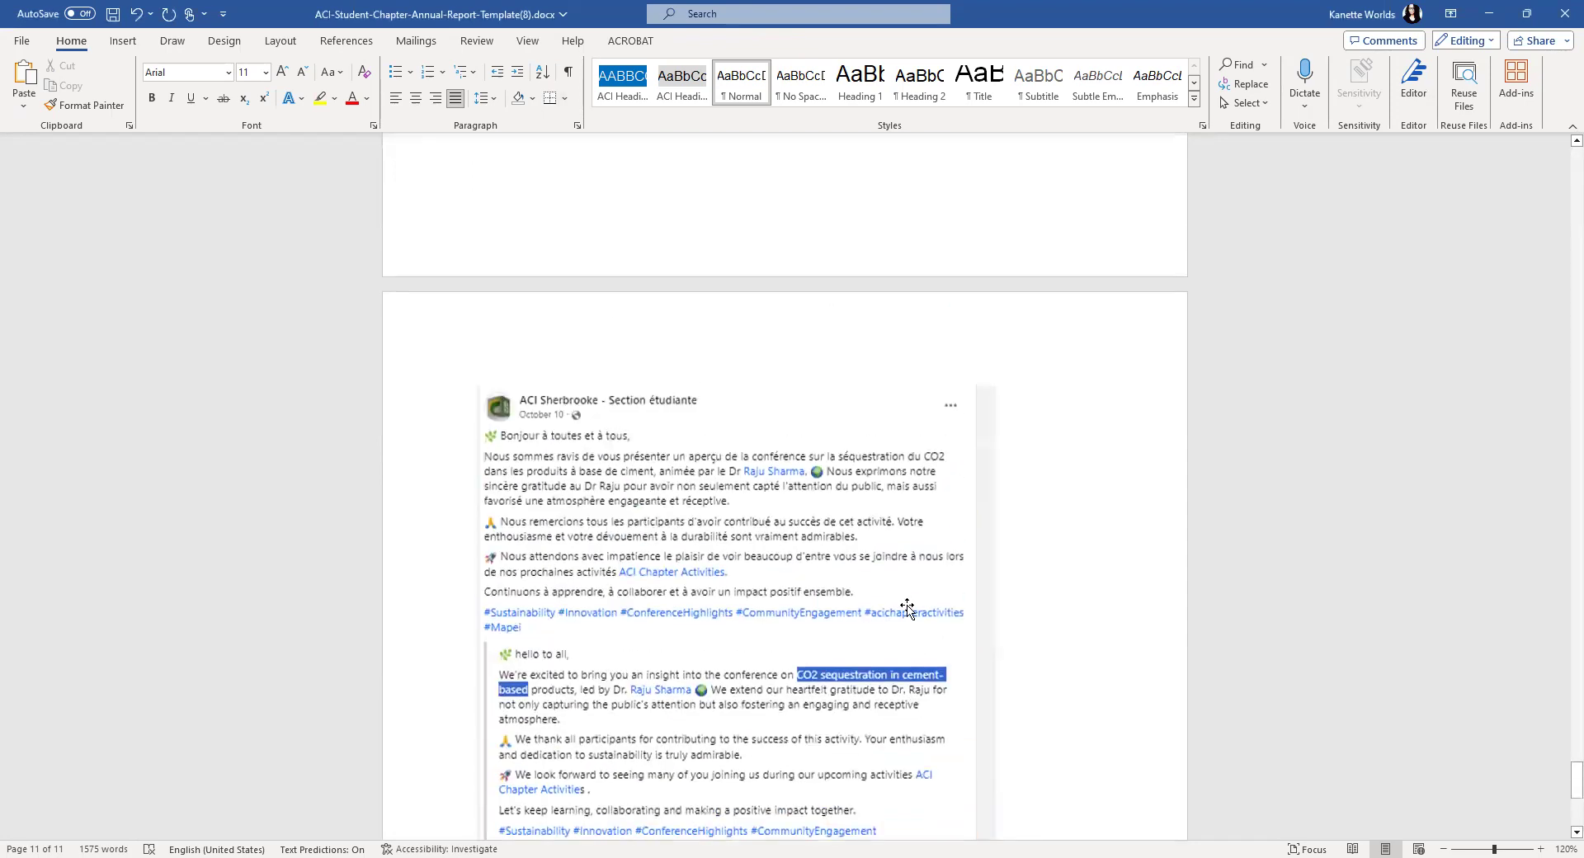
{"action": "left_click", "coordinate": [907, 608]}
{"action": "scroll", "coordinate": [907, 608], "scroll_direction": "down", "scroll_amount": 5}
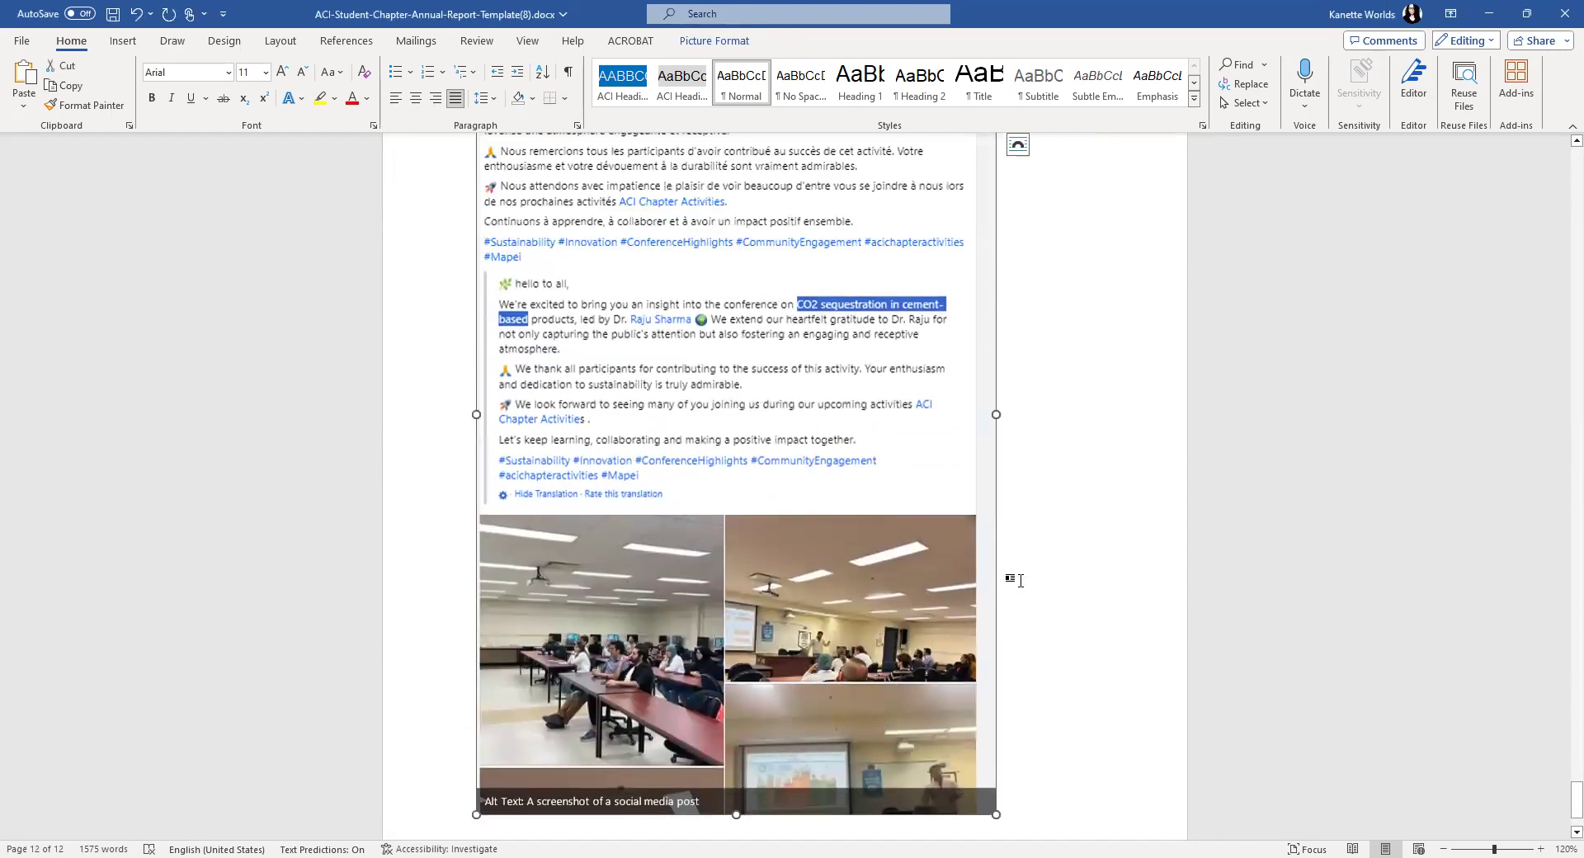
{"action": "left_click", "coordinate": [1036, 591]}
{"action": "scroll", "coordinate": [988, 600], "scroll_direction": "up", "scroll_amount": 2}
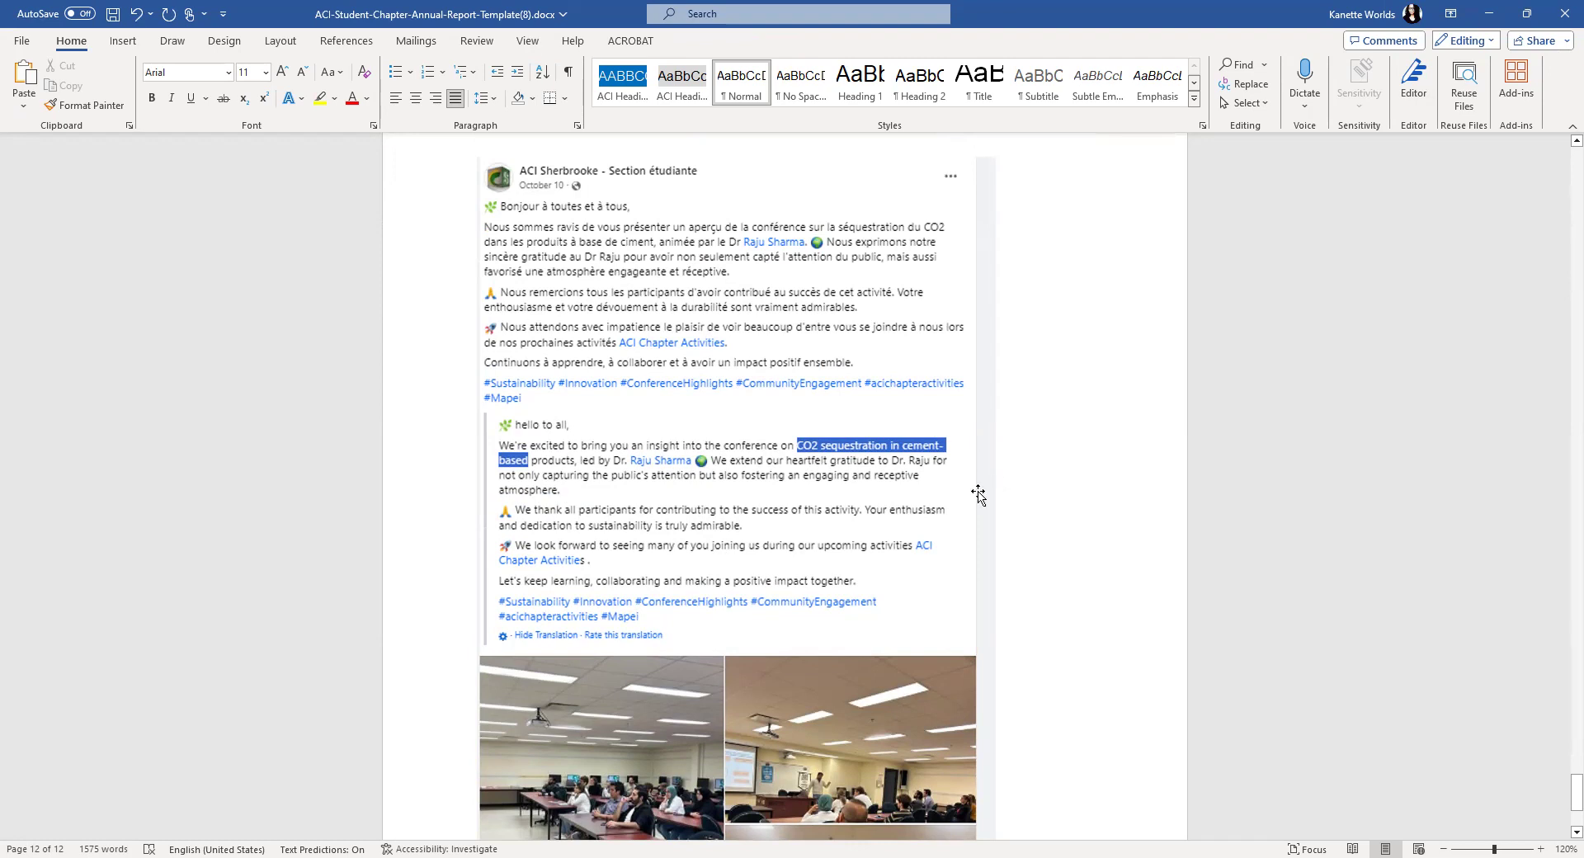
{"action": "scroll", "coordinate": [1038, 538], "scroll_direction": "down", "scroll_amount": 3}
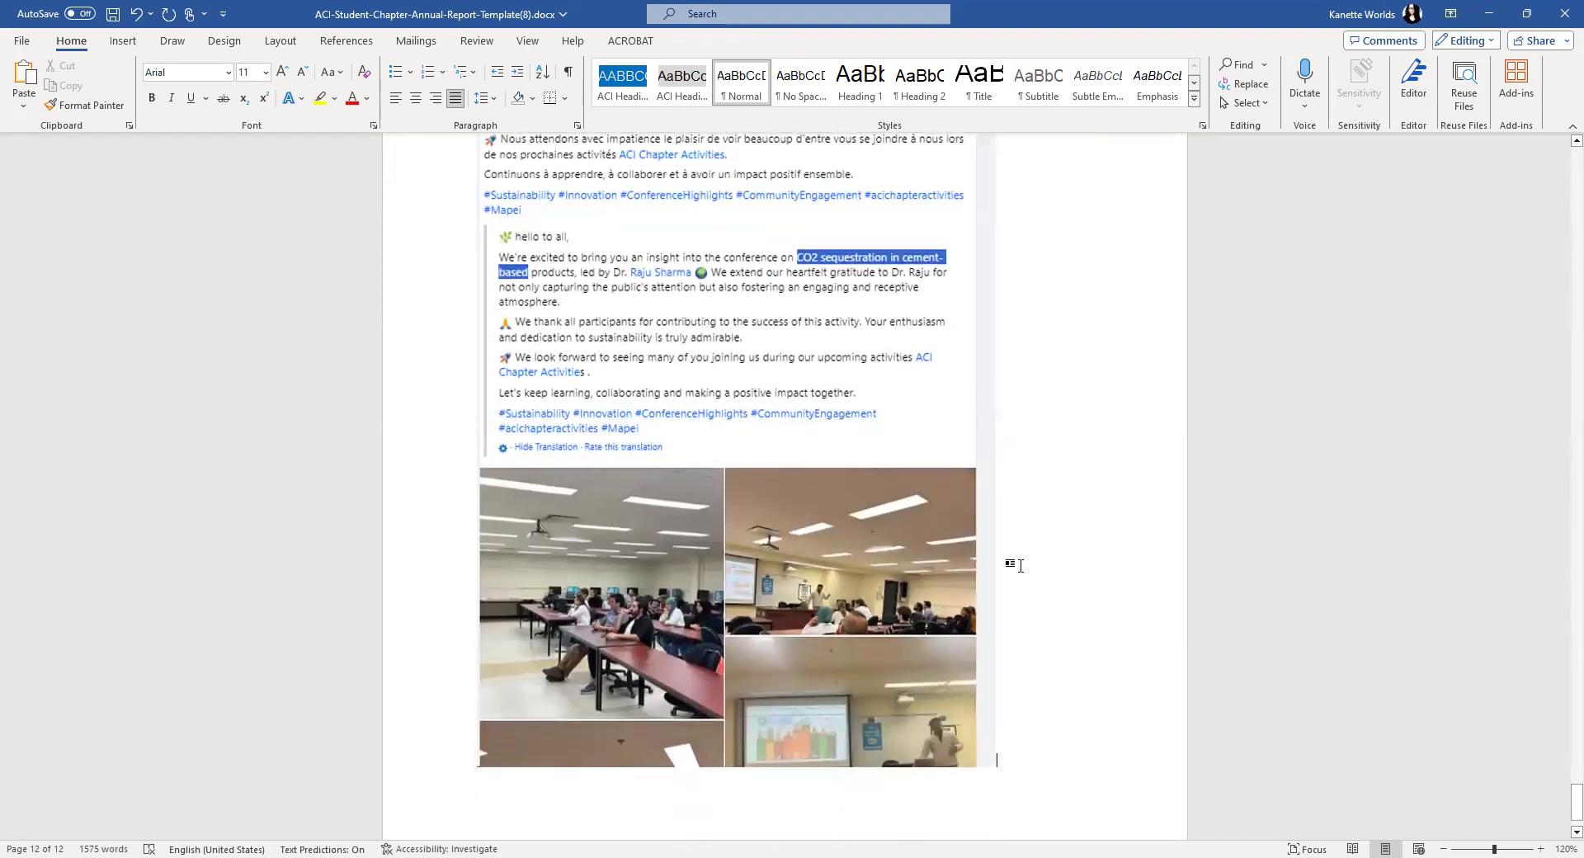
{"action": "scroll", "coordinate": [1023, 564], "scroll_direction": "up", "scroll_amount": 4}
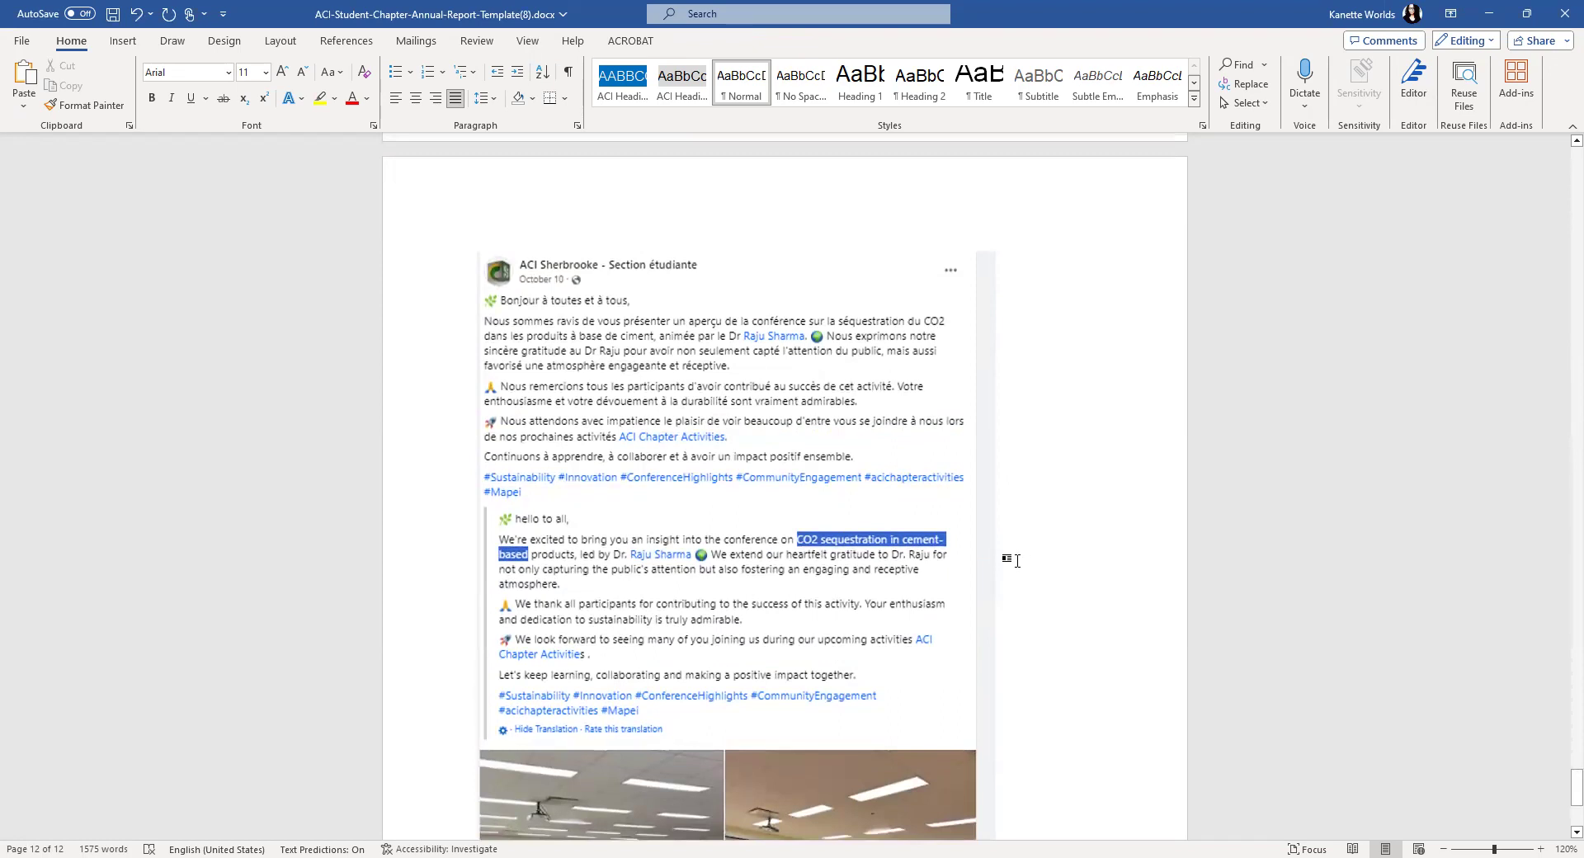
{"action": "scroll", "coordinate": [1017, 562], "scroll_direction": "down", "scroll_amount": 5}
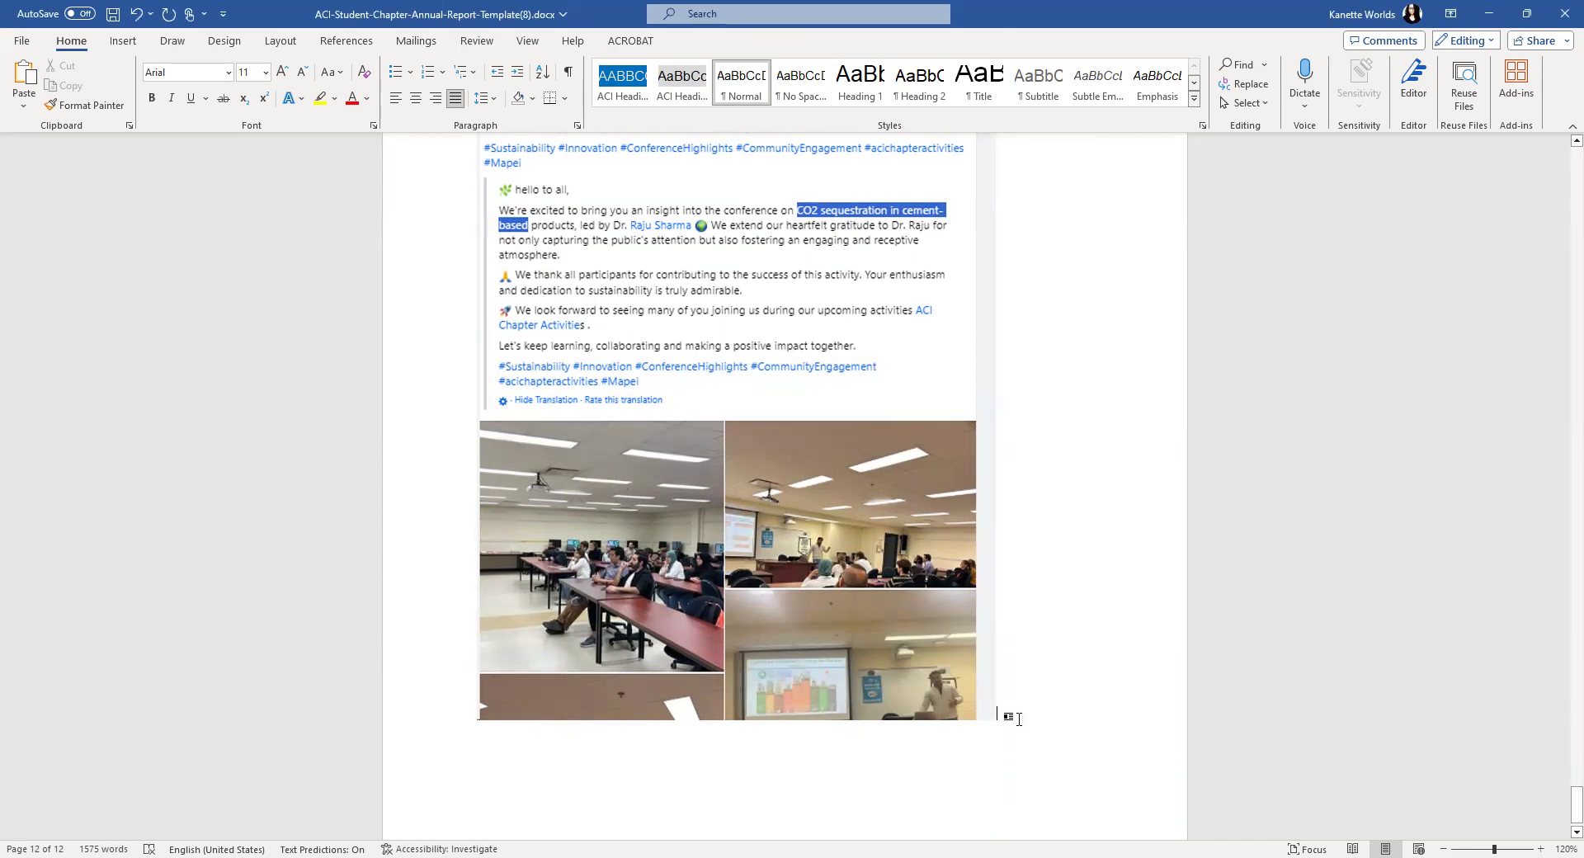
{"action": "scroll", "coordinate": [523, 715], "scroll_direction": "down", "scroll_amount": 3}
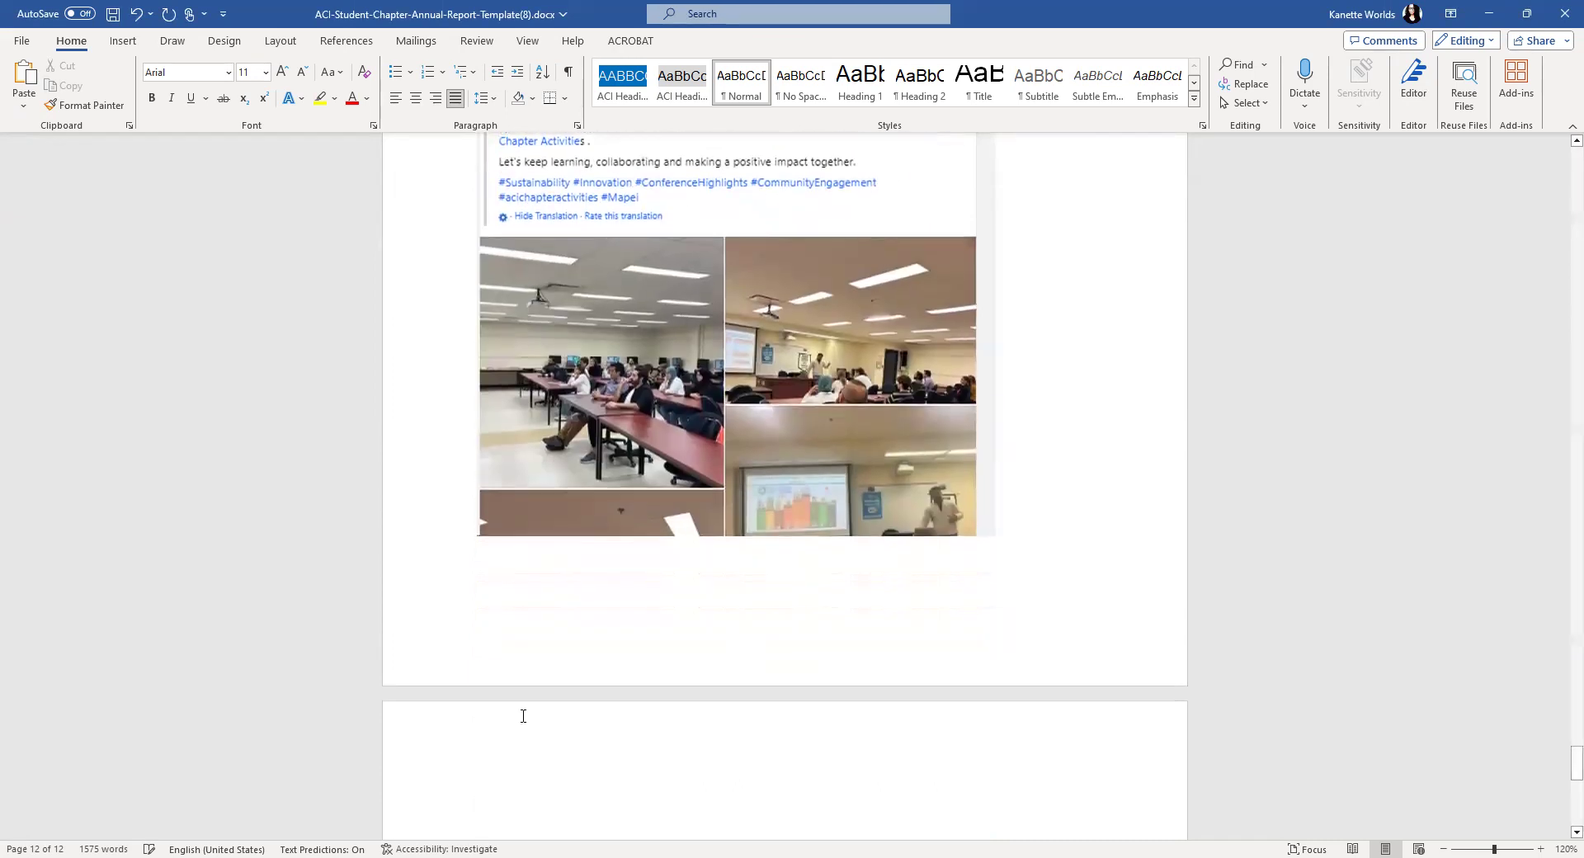
- Paste the CO2-sequestration cement-based products conference poster on the next page, with a new line below it
{"action": "left_click", "coordinate": [486, 799]}
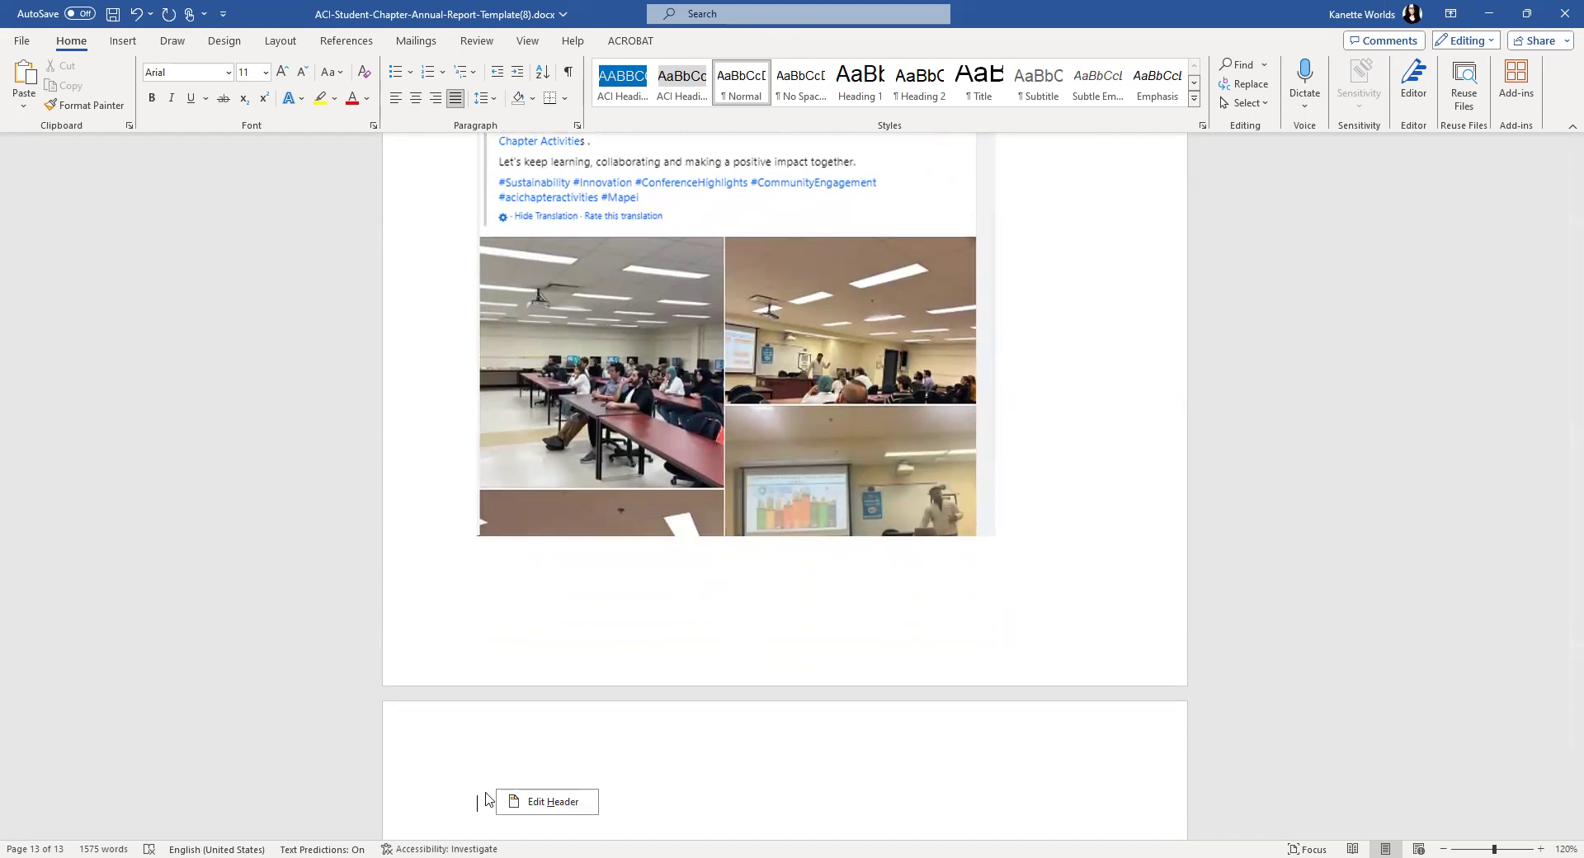
{"action": "right_click", "coordinate": [485, 798]}
{"action": "left_click", "coordinate": [523, 629]}
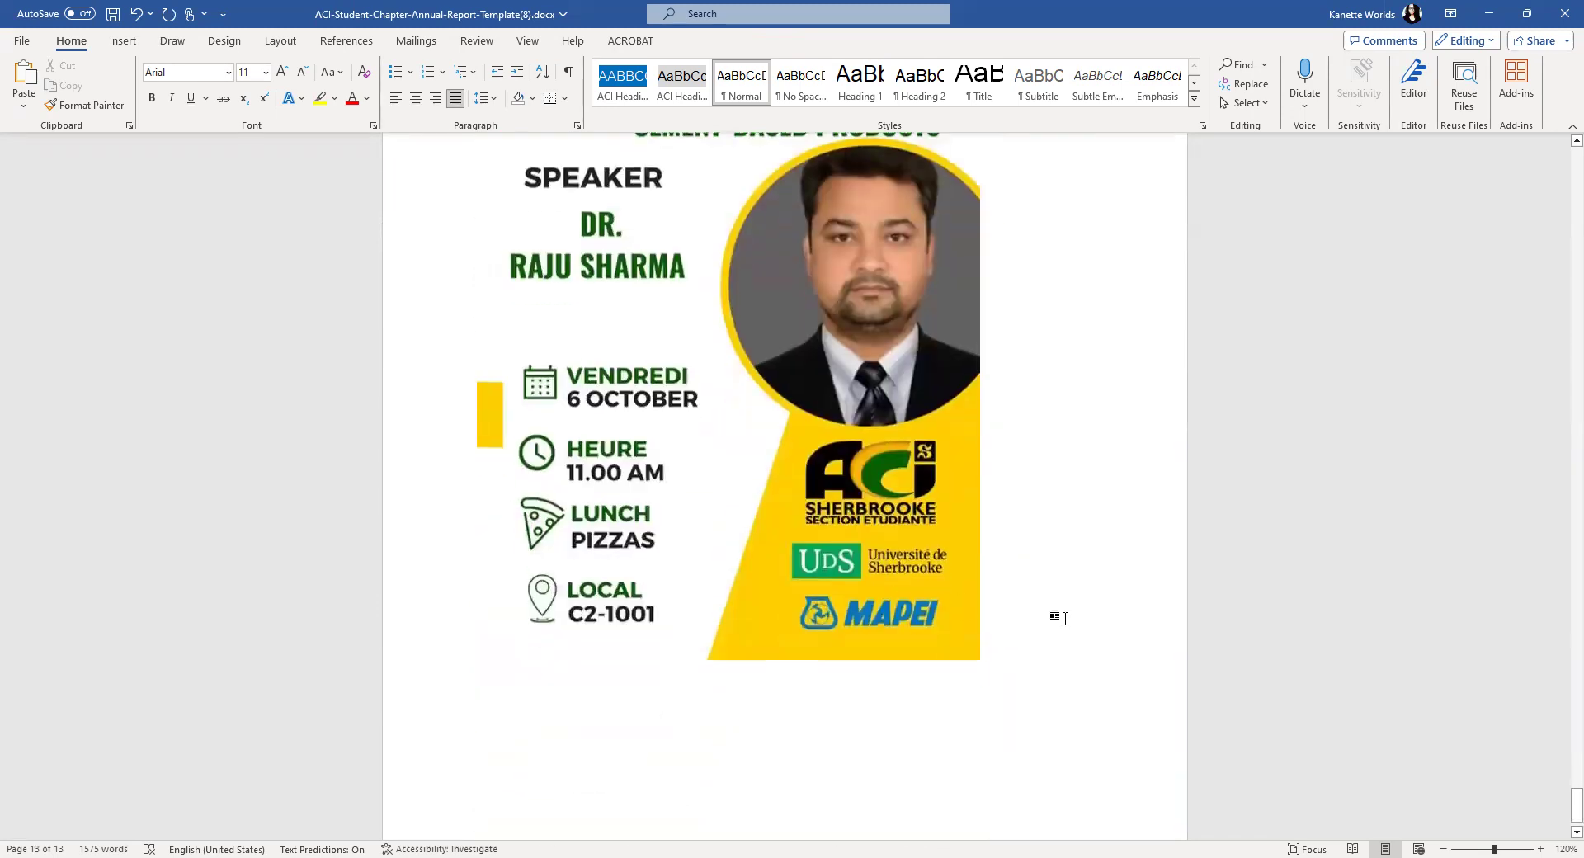
{"action": "scroll", "coordinate": [1065, 618], "scroll_direction": "up", "scroll_amount": 1}
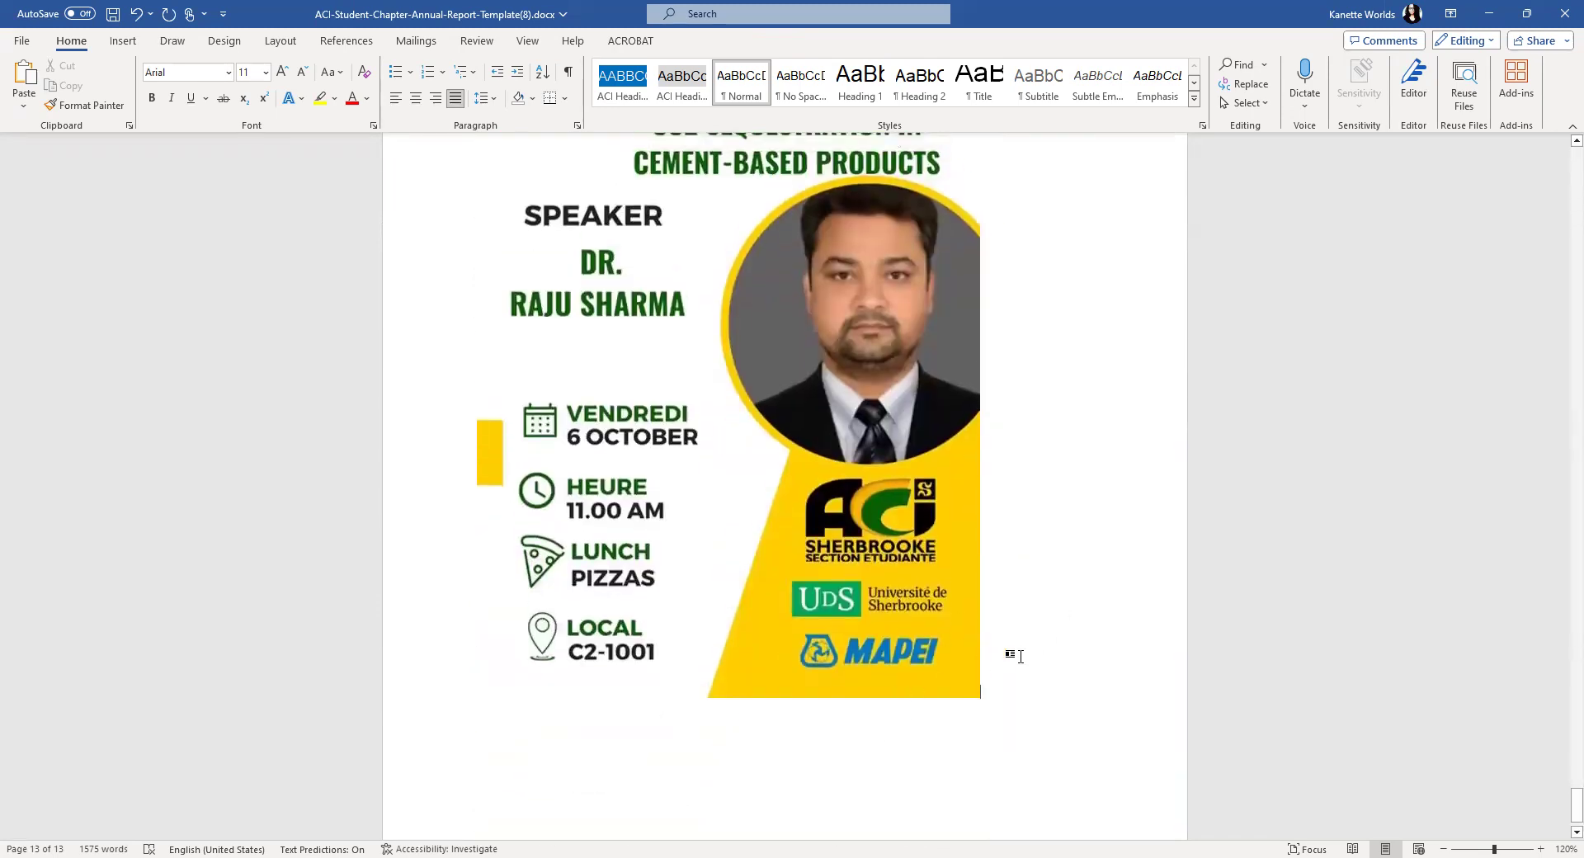
{"action": "key", "text": "Return"}
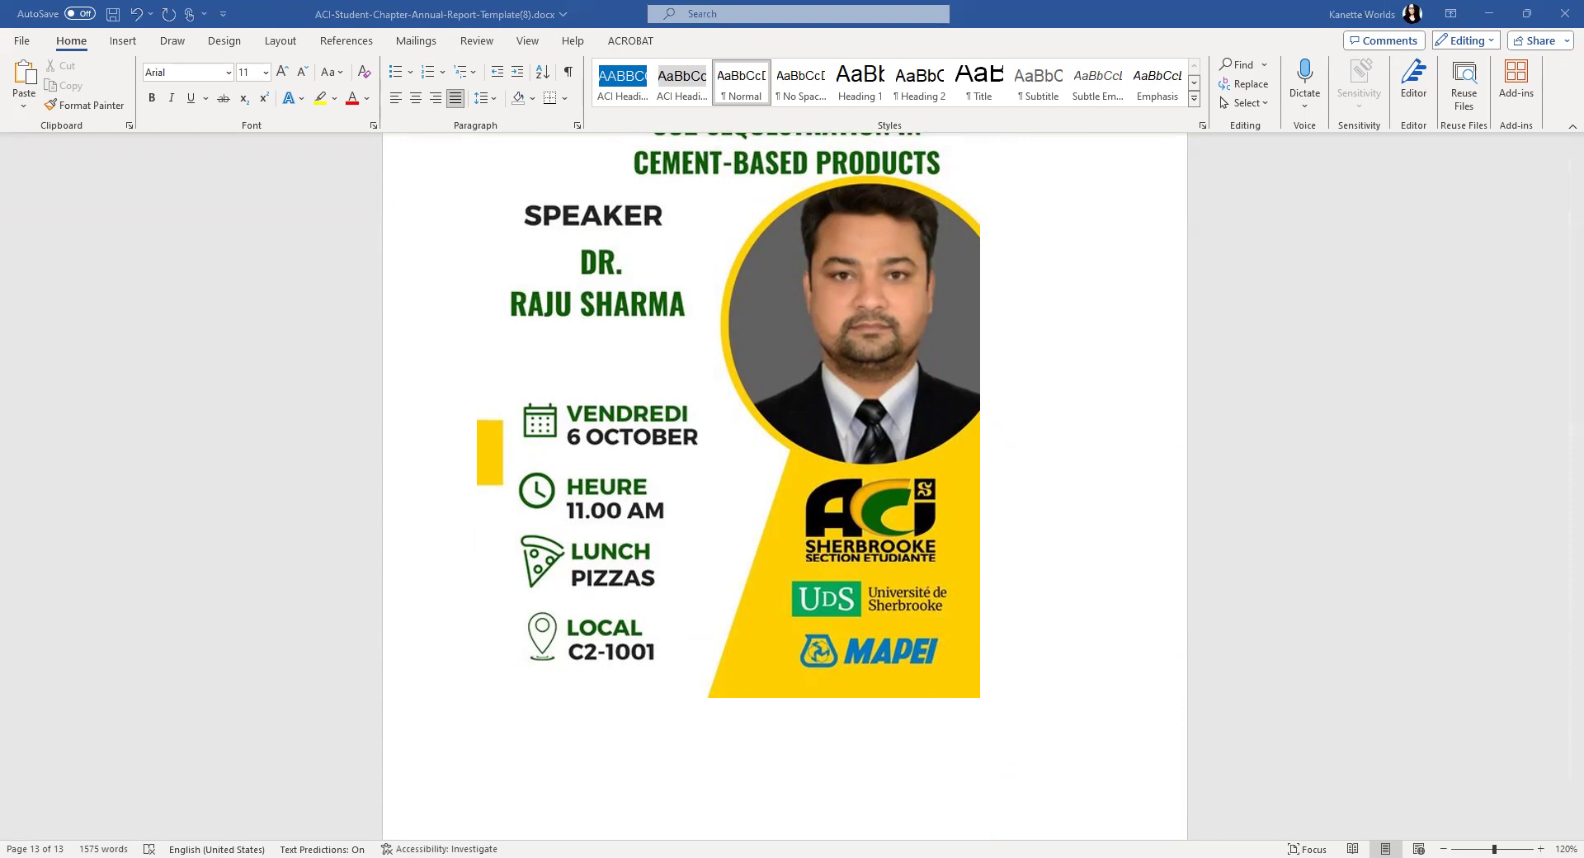
- Paste the Concrete Sustainable Materials conference poster below the previous one
{"action": "scroll", "coordinate": [543, 643], "scroll_direction": "down", "scroll_amount": 2}
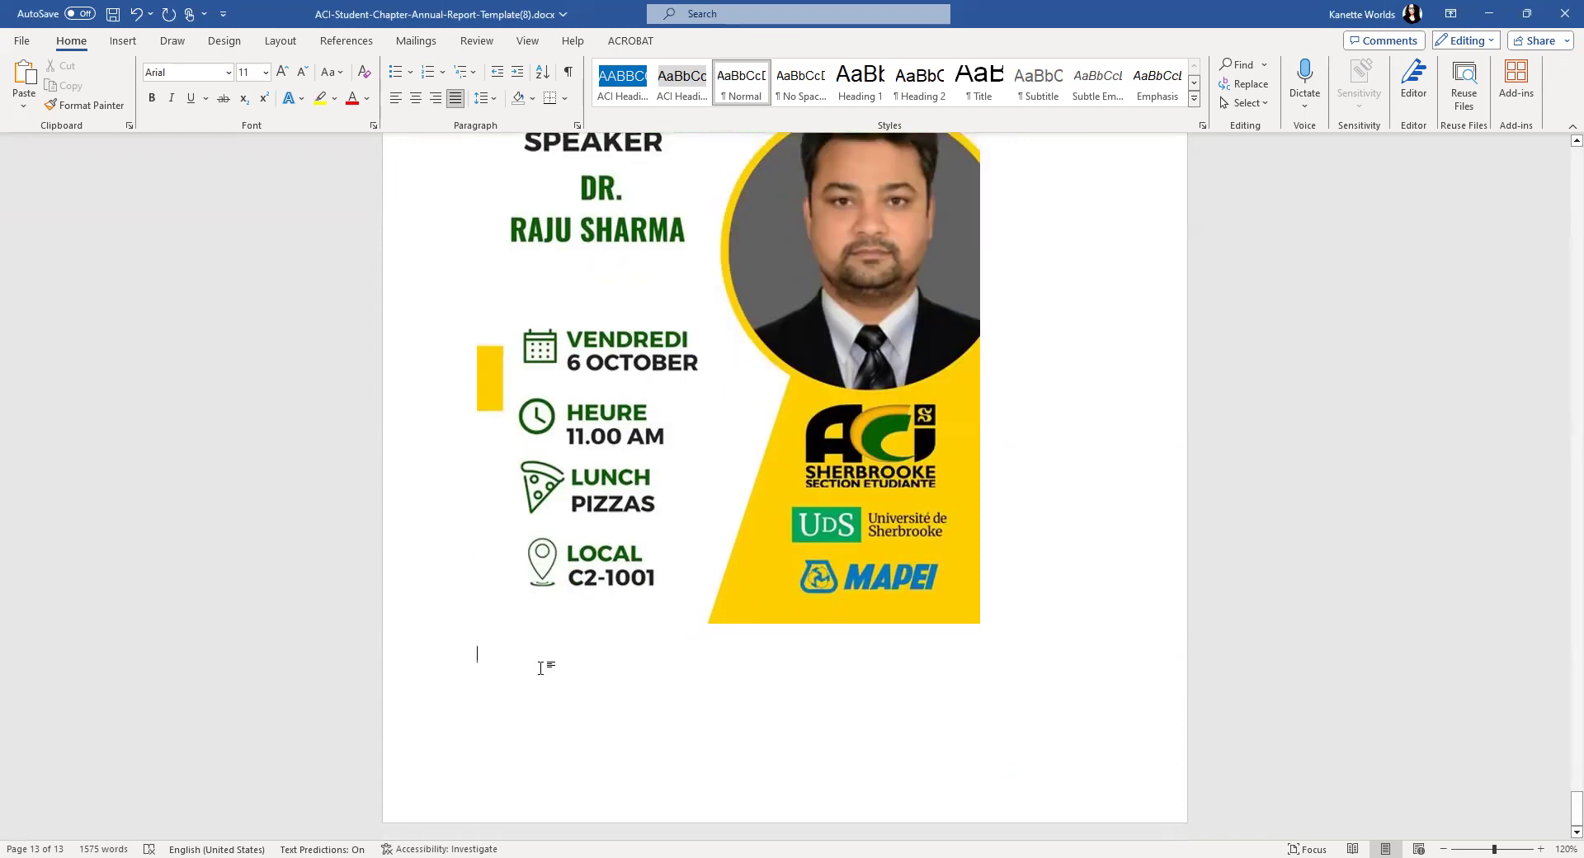
{"action": "right_click", "coordinate": [541, 669]}
{"action": "left_click", "coordinate": [579, 427]}
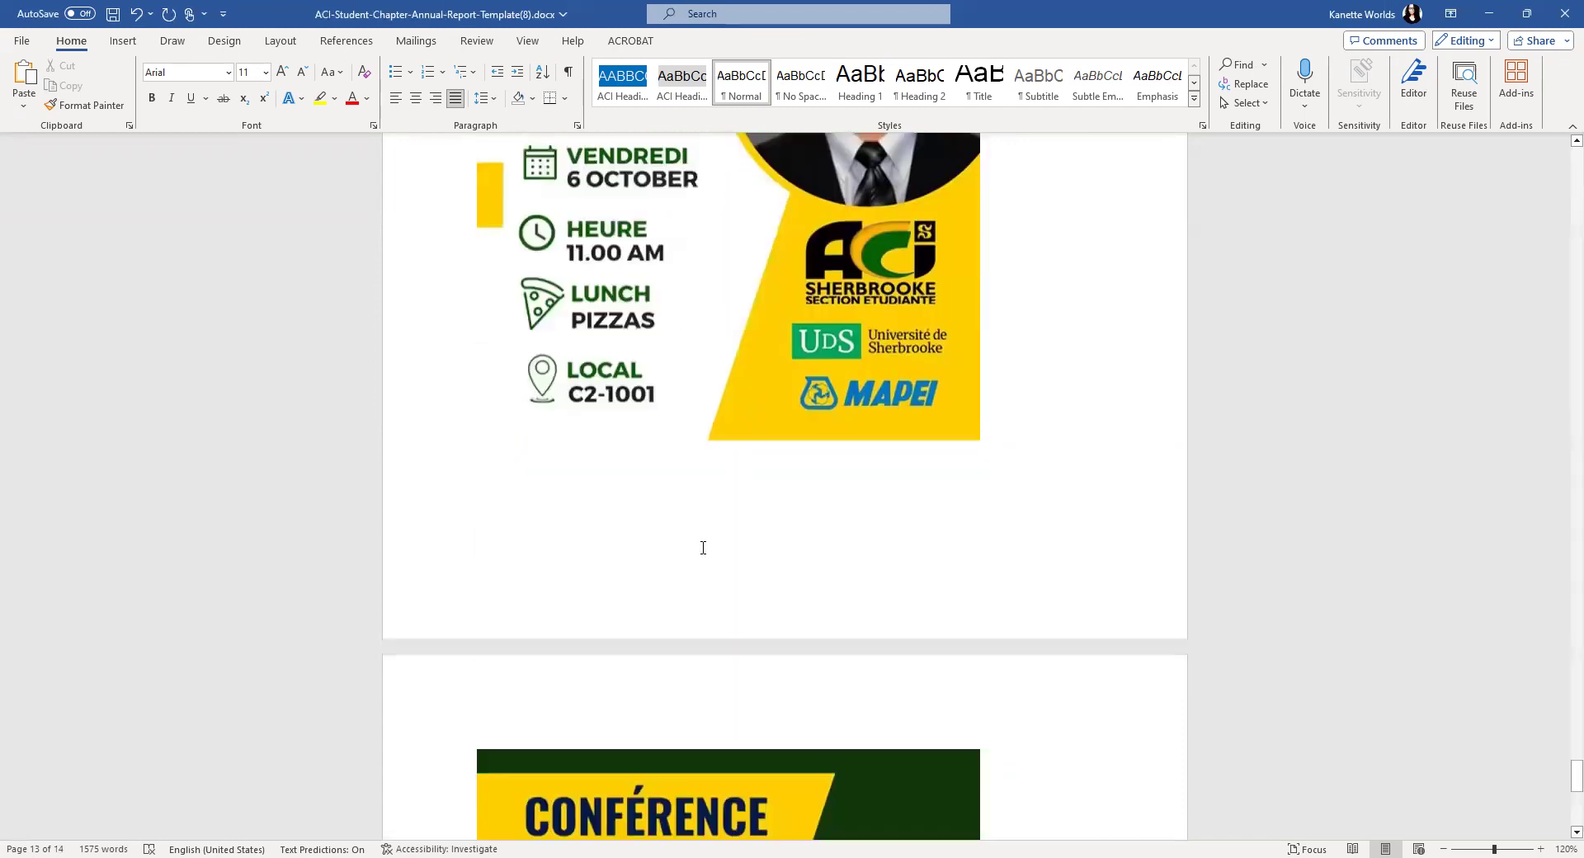
{"action": "scroll", "coordinate": [726, 594], "scroll_direction": "down", "scroll_amount": 10}
{"action": "scroll", "coordinate": [1048, 637], "scroll_direction": "up", "scroll_amount": 6}
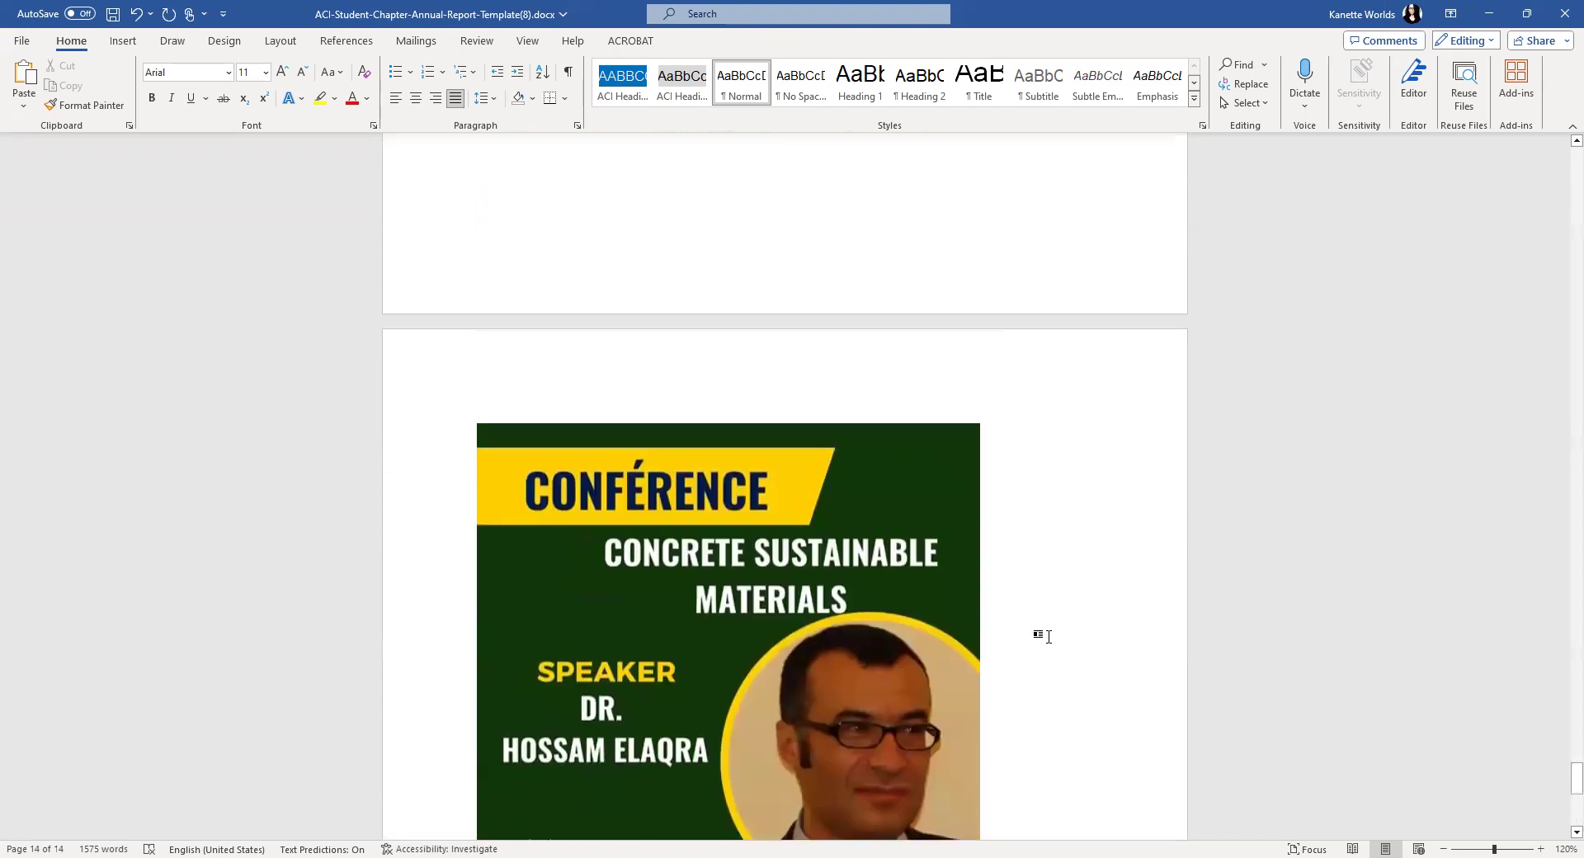
{"action": "scroll", "coordinate": [1048, 637], "scroll_direction": "up", "scroll_amount": 20}
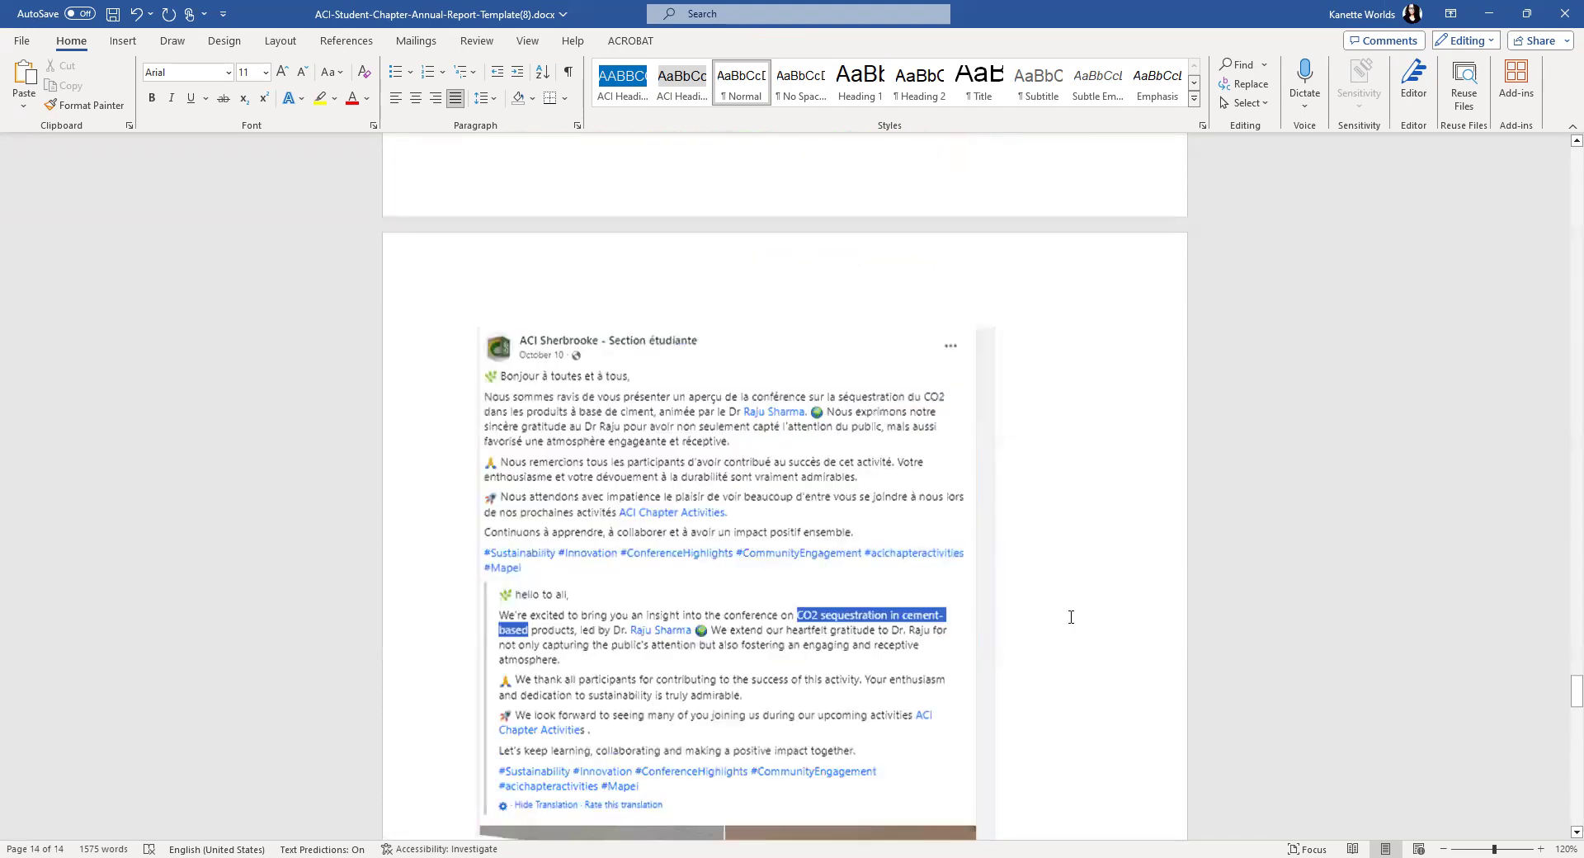
{"action": "scroll", "coordinate": [1071, 617], "scroll_direction": "up", "scroll_amount": 15}
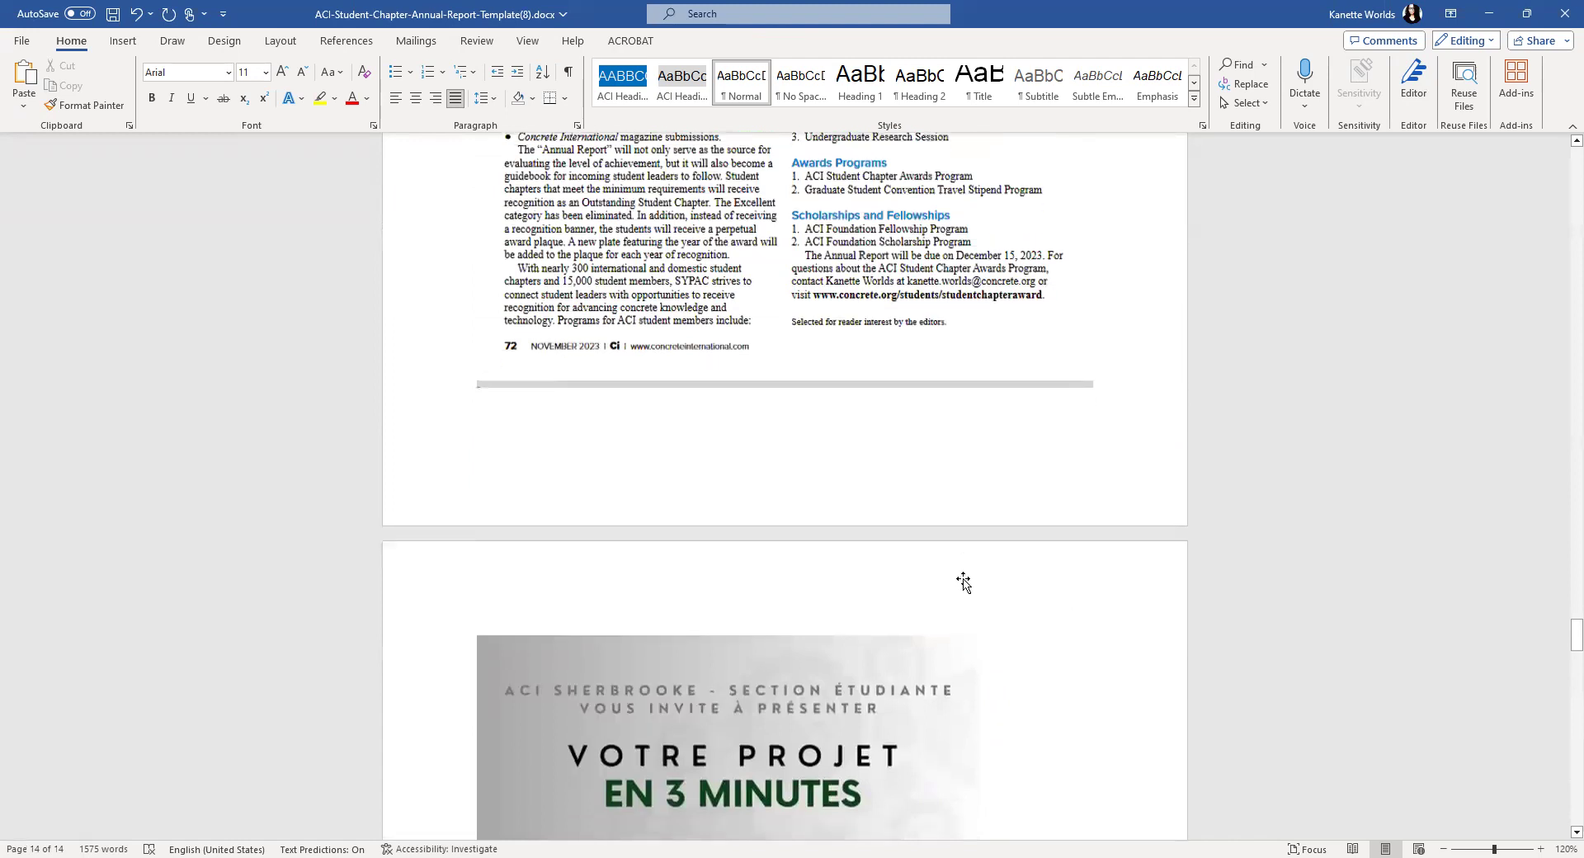
{"action": "scroll", "coordinate": [963, 582], "scroll_direction": "down", "scroll_amount": 6}
- Shrink the 'Votre projet' poster and the Facebook post screenshot proportionally
{"action": "left_click", "coordinate": [908, 582]}
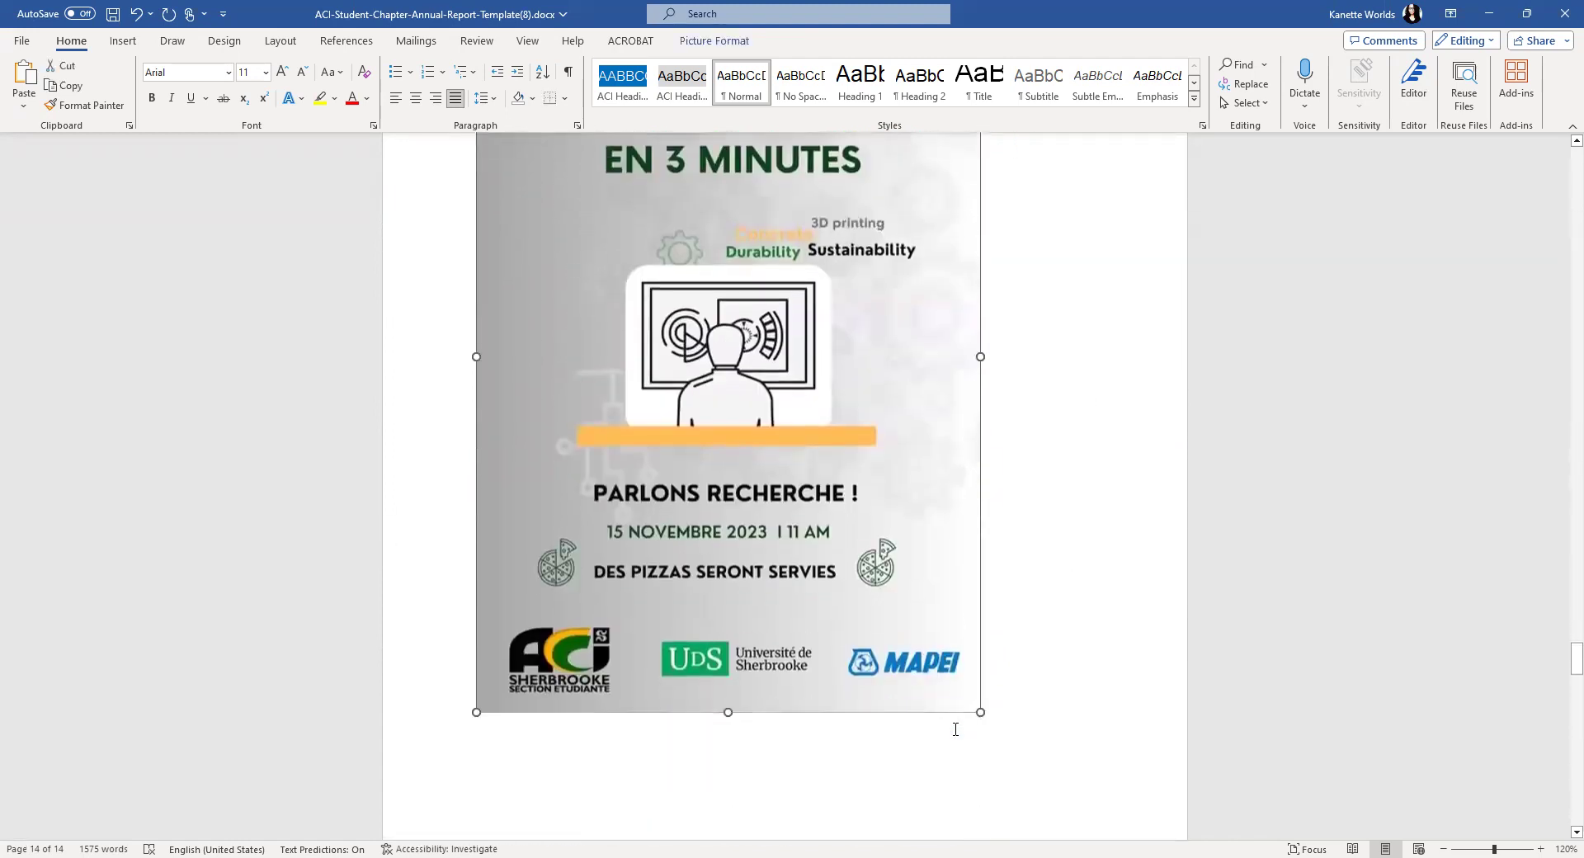
{"action": "left_click_drag", "start_coordinate": [962, 757], "coordinate": [722, 273]}
{"action": "left_click", "coordinate": [965, 505]}
{"action": "scroll", "coordinate": [965, 505], "scroll_direction": "down", "scroll_amount": 10}
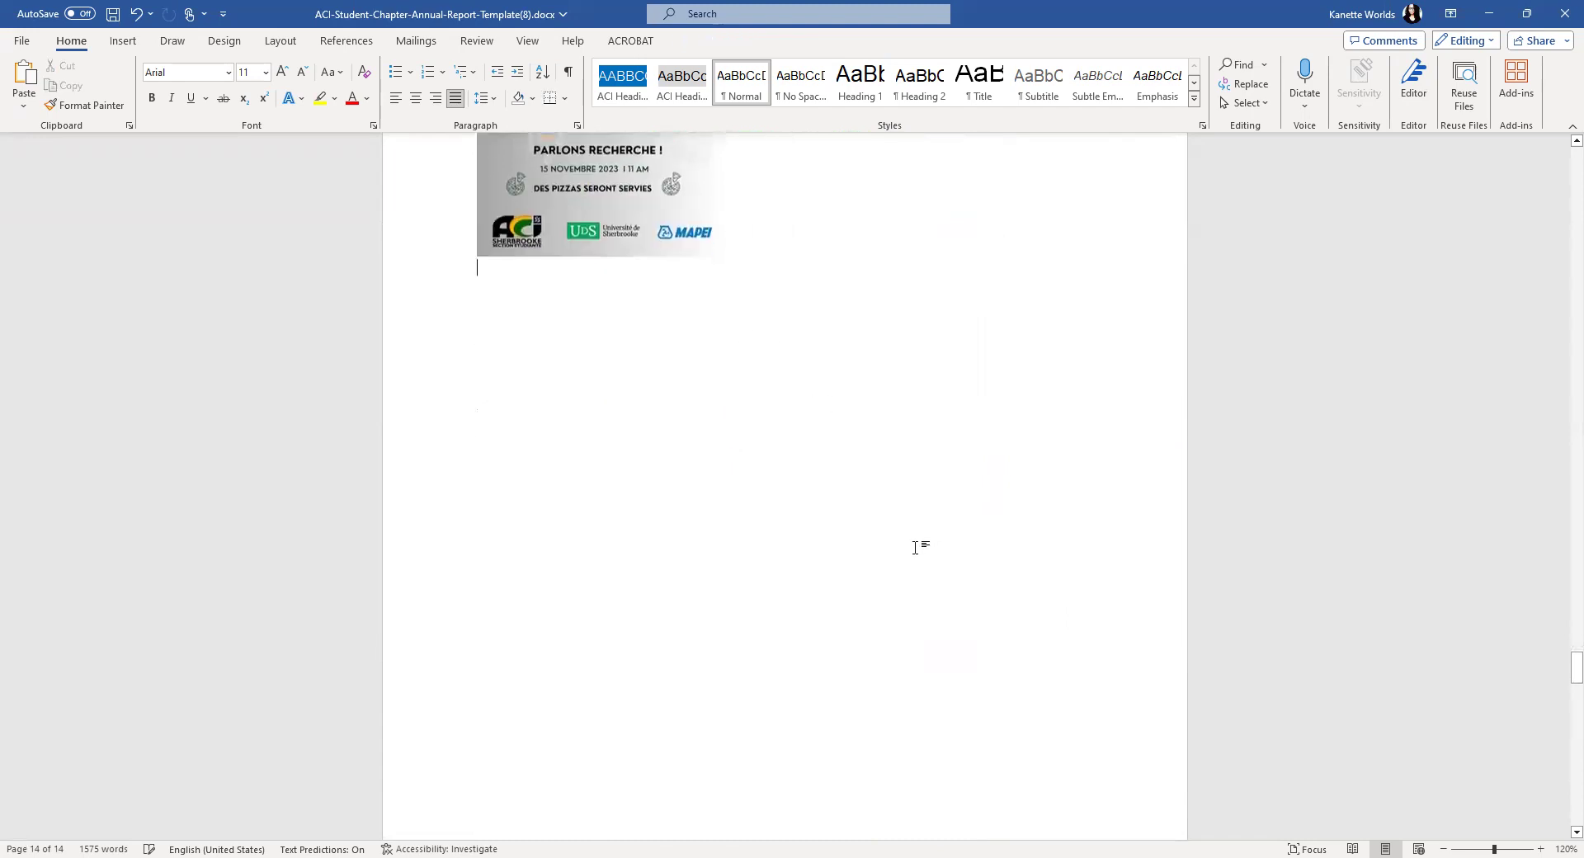
{"action": "left_click", "coordinate": [778, 585]}
{"action": "scroll", "coordinate": [778, 585], "scroll_direction": "down", "scroll_amount": 7}
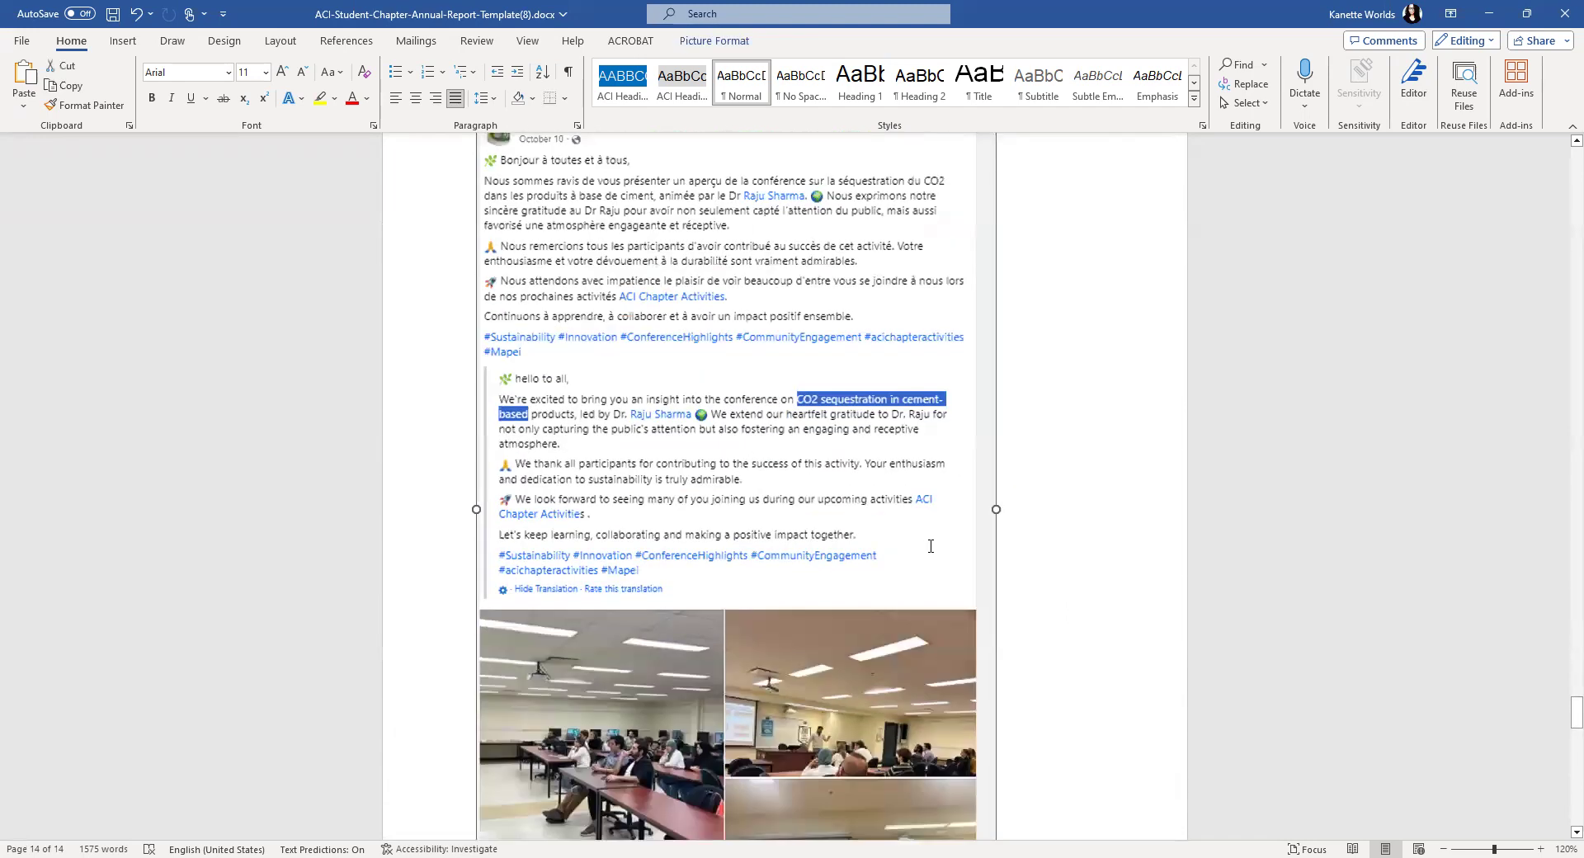
{"action": "left_click_drag", "start_coordinate": [996, 532], "coordinate": [828, 276]}
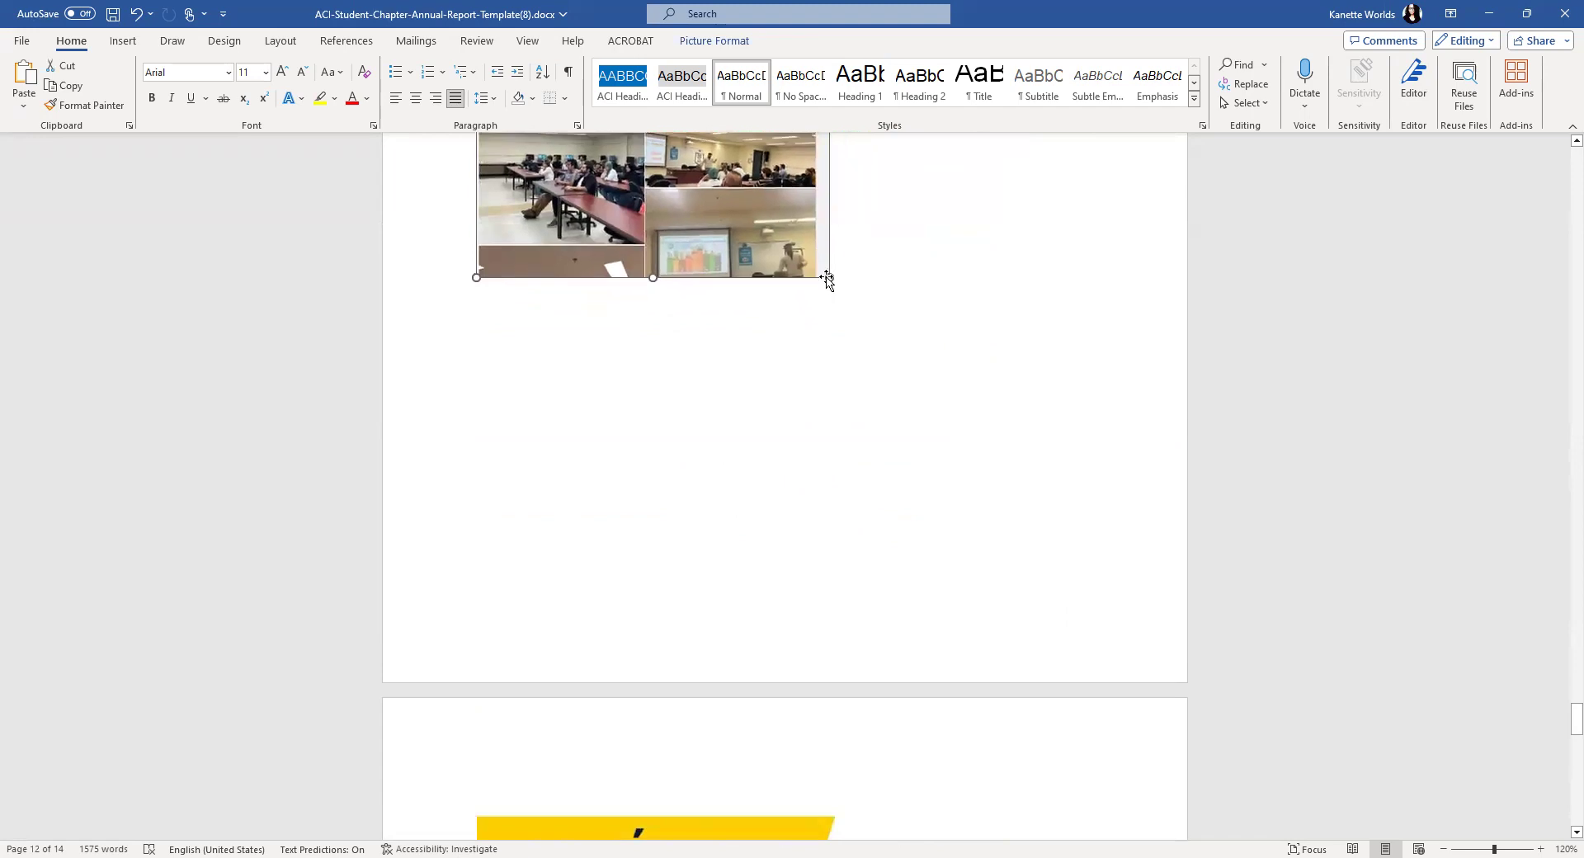
{"action": "scroll", "coordinate": [926, 534], "scroll_direction": "up", "scroll_amount": 9}
{"action": "scroll", "coordinate": [913, 504], "scroll_direction": "down", "scroll_amount": 8}
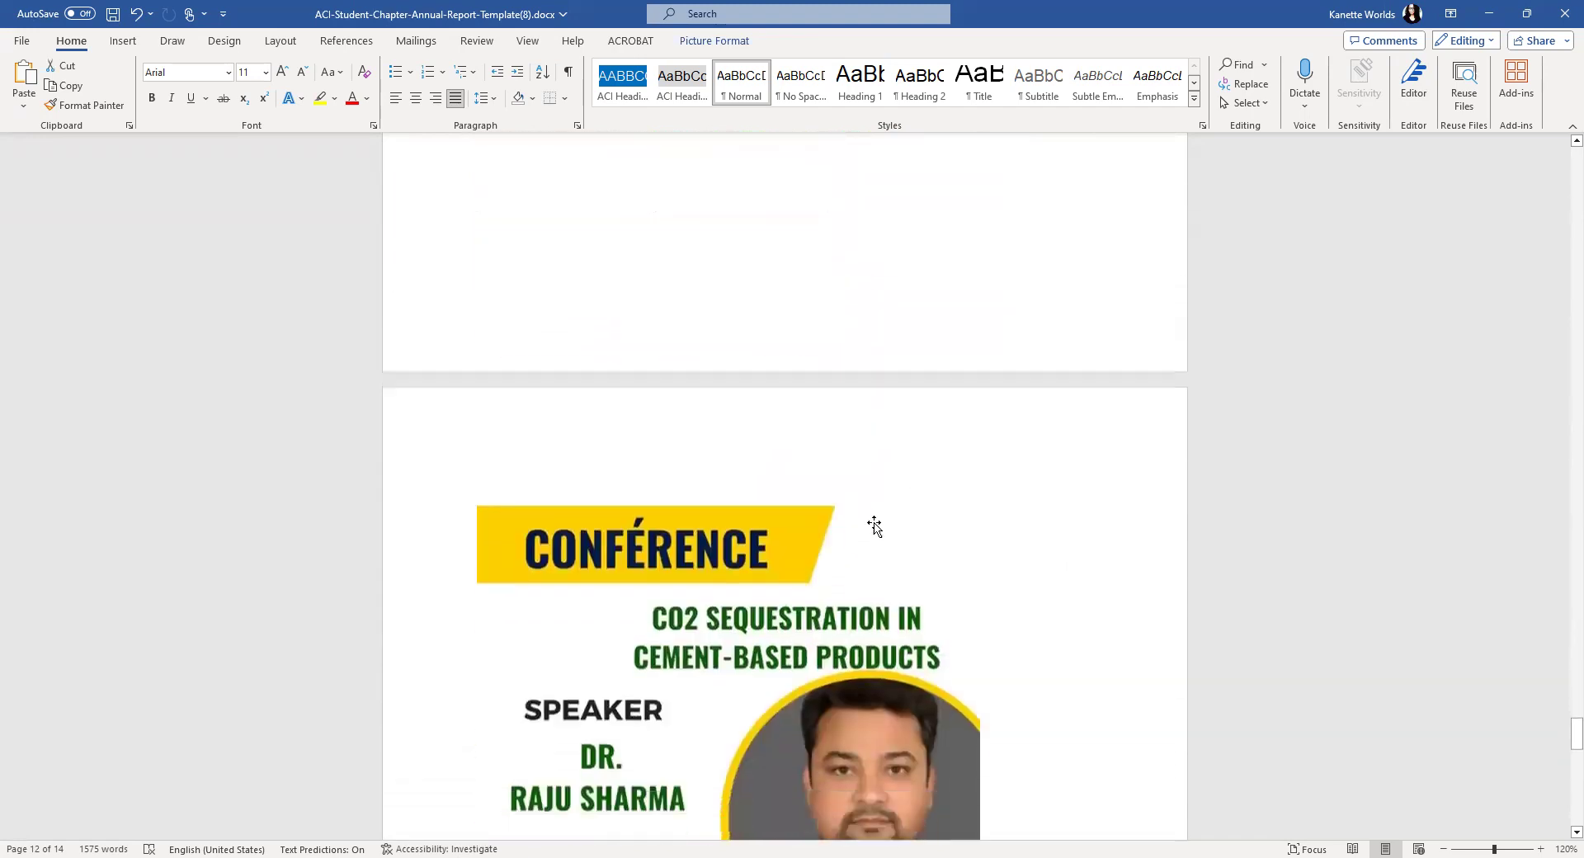
- Shrink the CO2 sequestration poster, set Square wrapping, and move it beside the others
{"action": "left_click", "coordinate": [932, 578]}
{"action": "scroll", "coordinate": [954, 633], "scroll_direction": "down", "scroll_amount": 2}
{"action": "scroll", "coordinate": [953, 633], "scroll_direction": "down", "scroll_amount": 1}
{"action": "left_click_drag", "start_coordinate": [981, 682], "coordinate": [777, 382]}
{"action": "scroll", "coordinate": [817, 408], "scroll_direction": "up", "scroll_amount": 4}
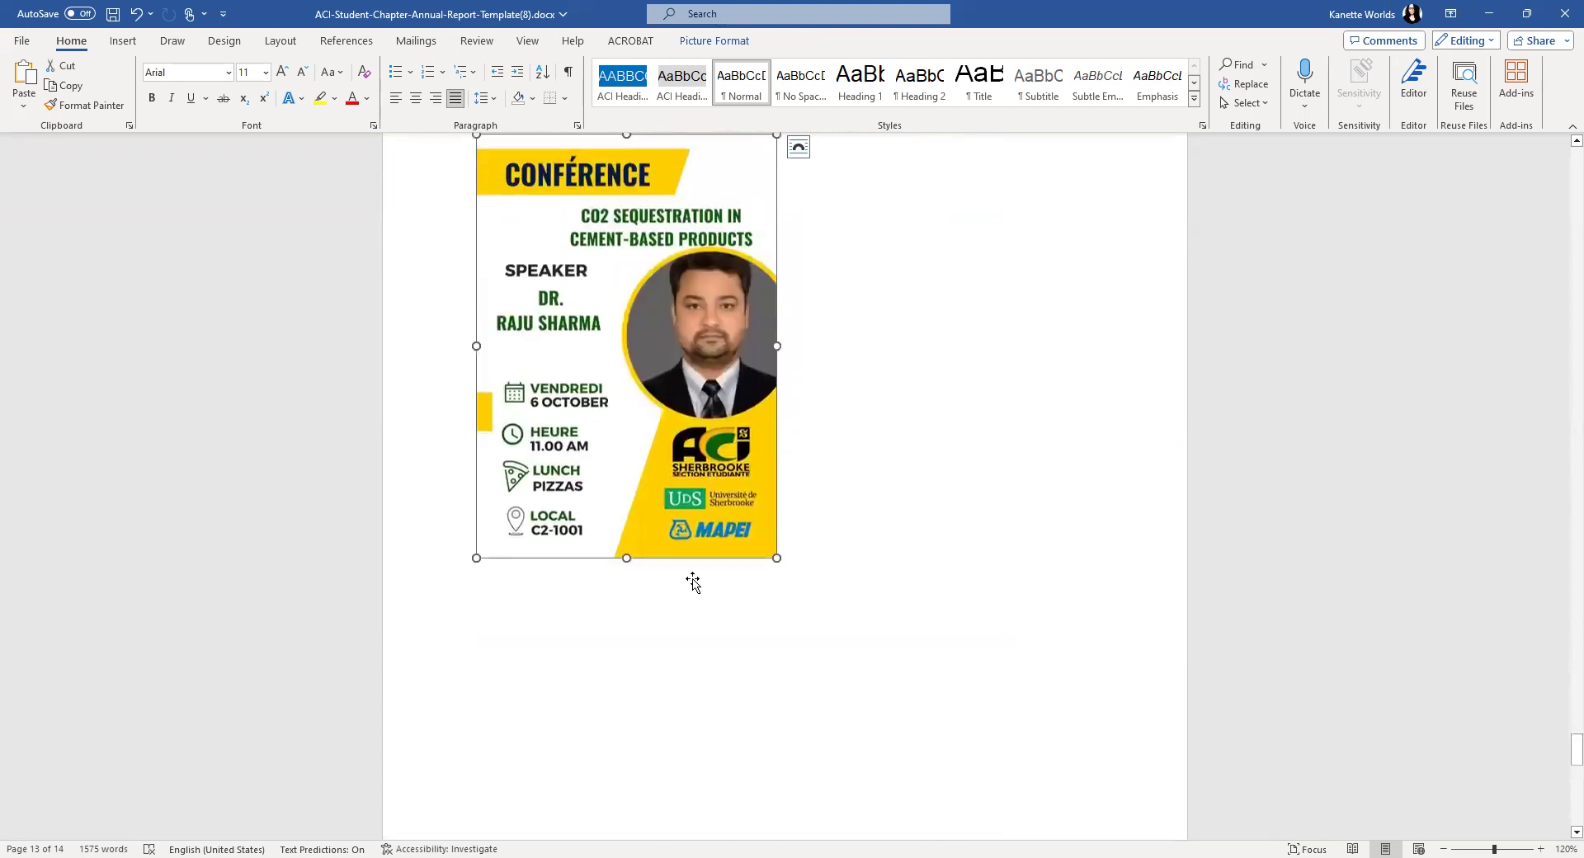
{"action": "scroll", "coordinate": [775, 458], "scroll_direction": "up", "scroll_amount": 4}
{"action": "left_click", "coordinate": [799, 430]}
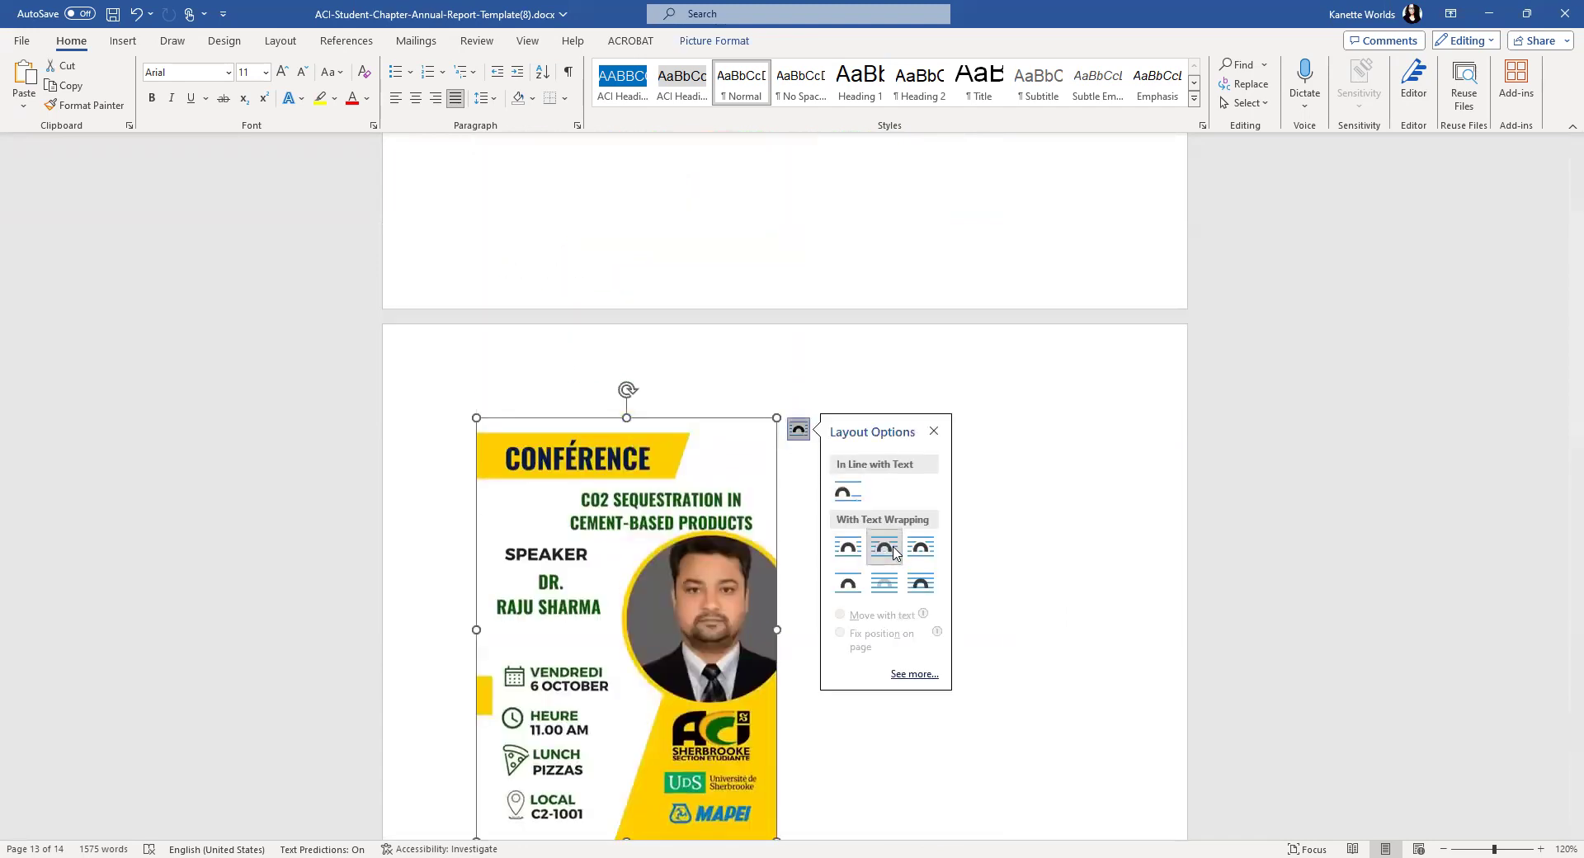
{"action": "left_click", "coordinate": [884, 550]}
{"action": "left_click_drag", "start_coordinate": [627, 628], "coordinate": [894, 593]}
{"action": "scroll", "coordinate": [895, 593], "scroll_direction": "up", "scroll_amount": 5}
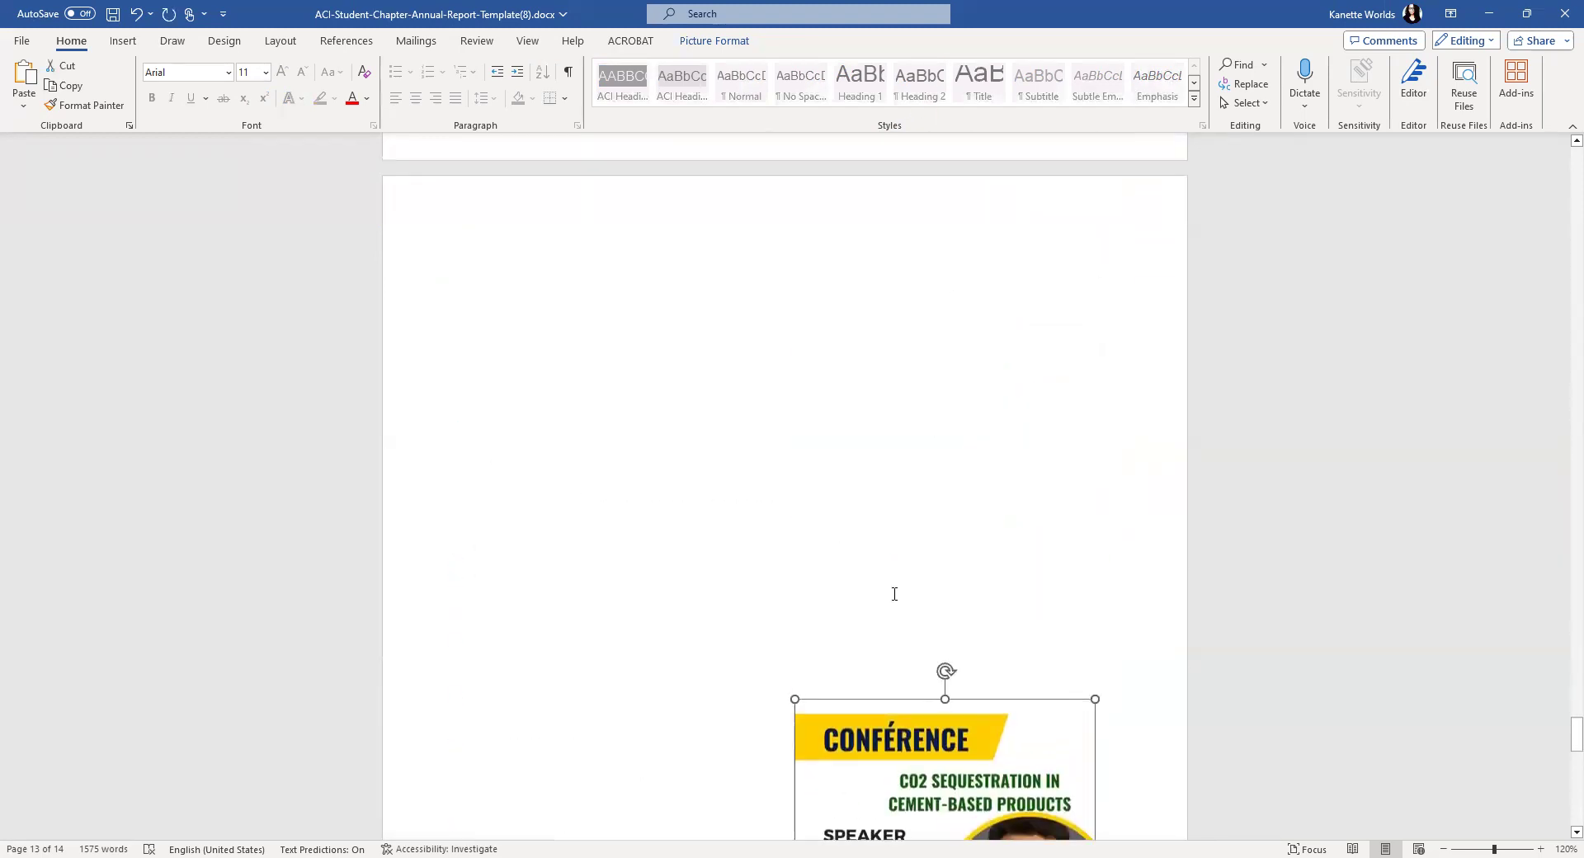
{"action": "left_click", "coordinate": [895, 593]}
{"action": "scroll", "coordinate": [898, 681], "scroll_direction": "down", "scroll_amount": 8}
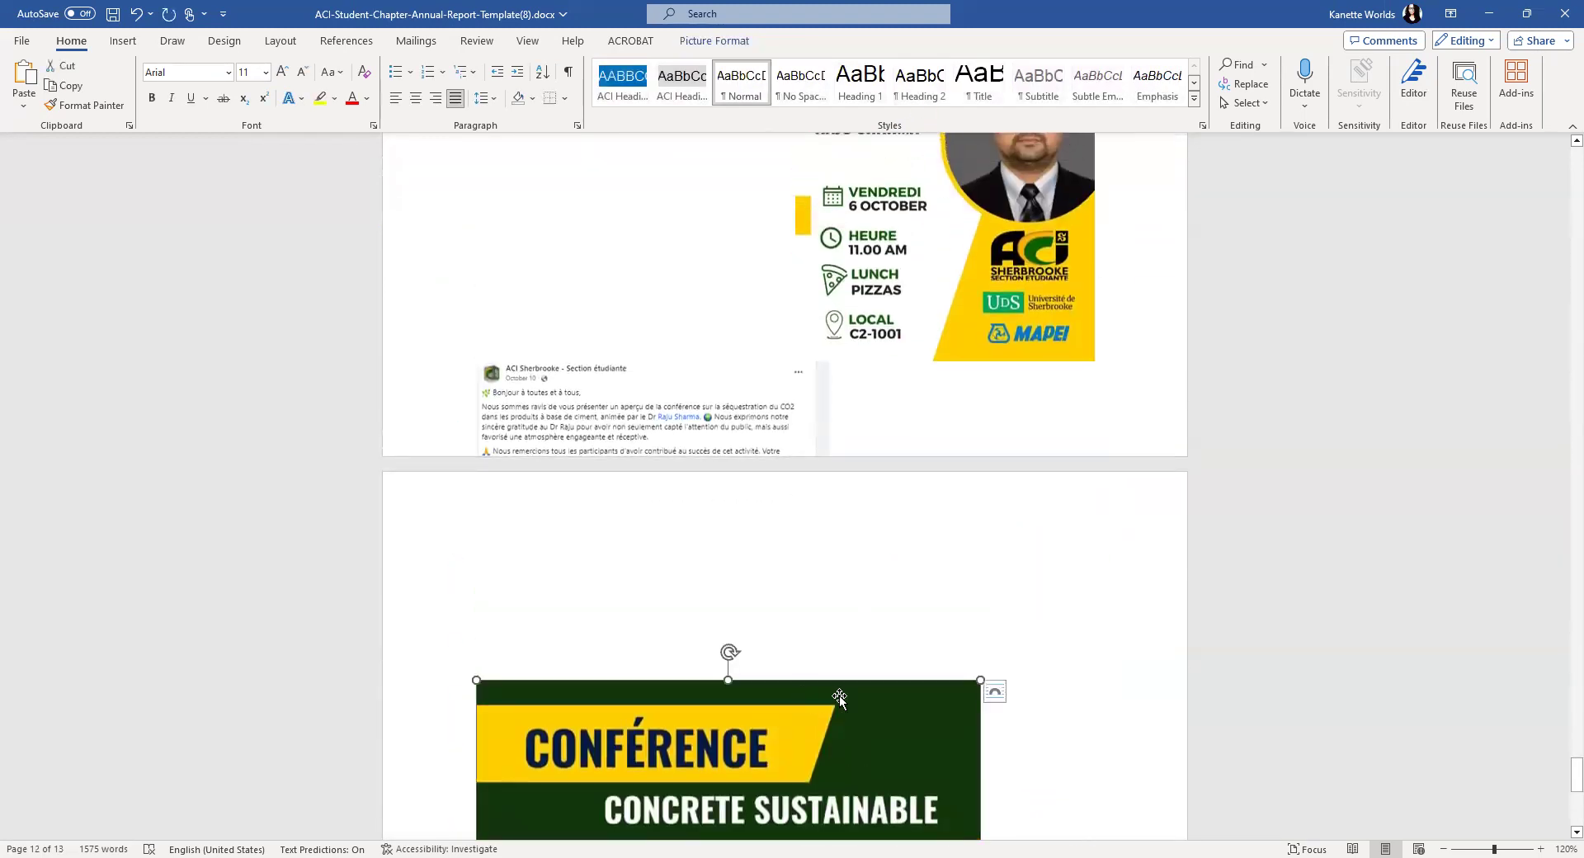
- Give the Concrete Sustainable poster Square wrapping and move the CO2 sequestration poster up
{"action": "left_click", "coordinate": [1002, 693]}
{"action": "left_click", "coordinate": [1089, 715]}
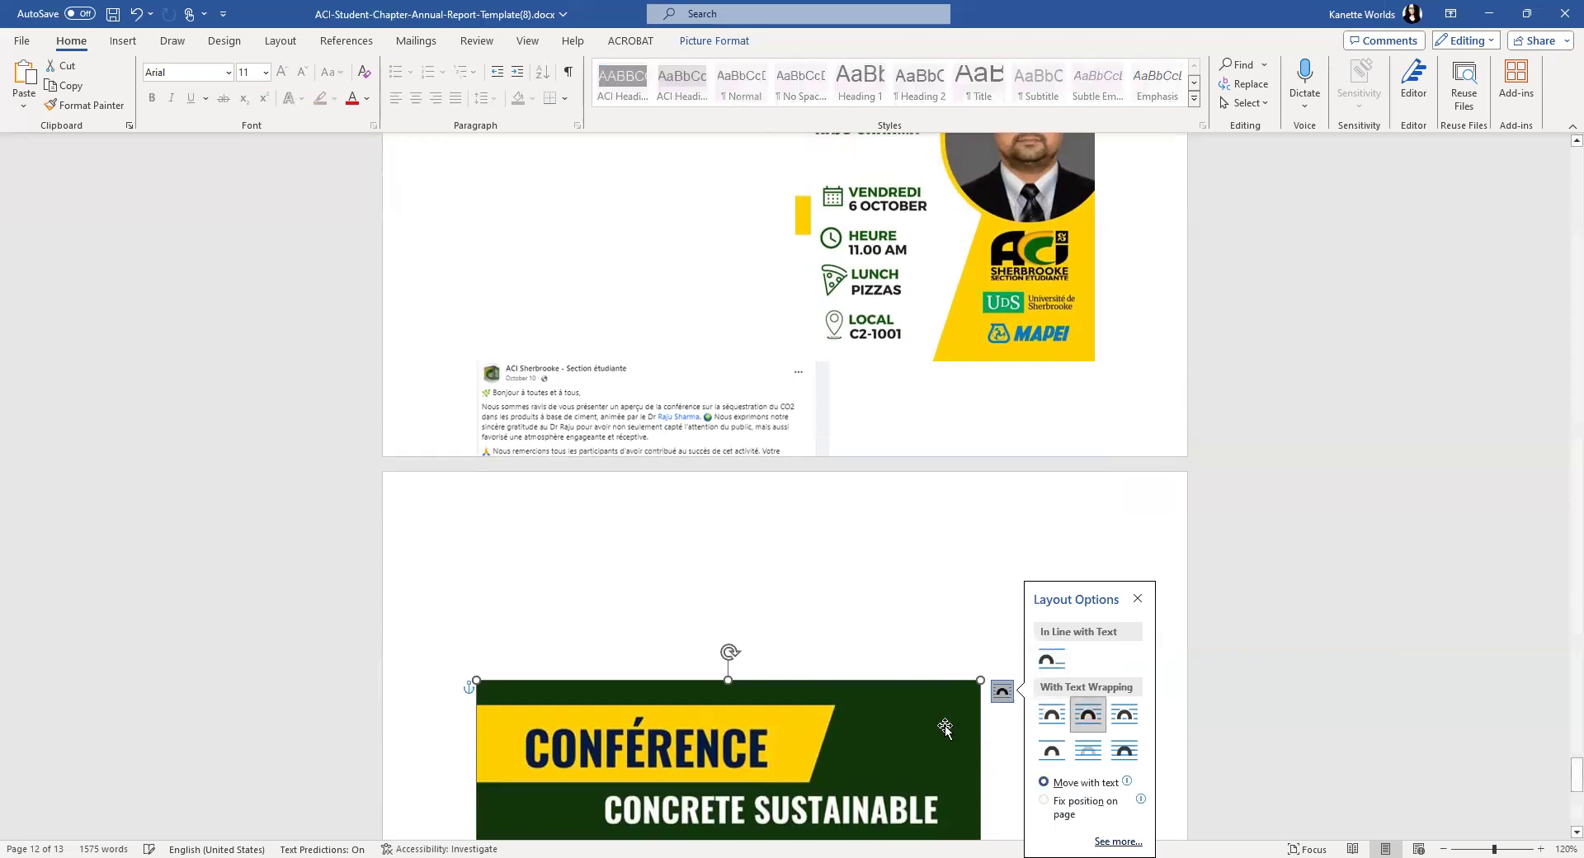
{"action": "left_click_drag", "start_coordinate": [979, 683], "coordinate": [682, 817]}
{"action": "key", "text": "ctrl+z"}
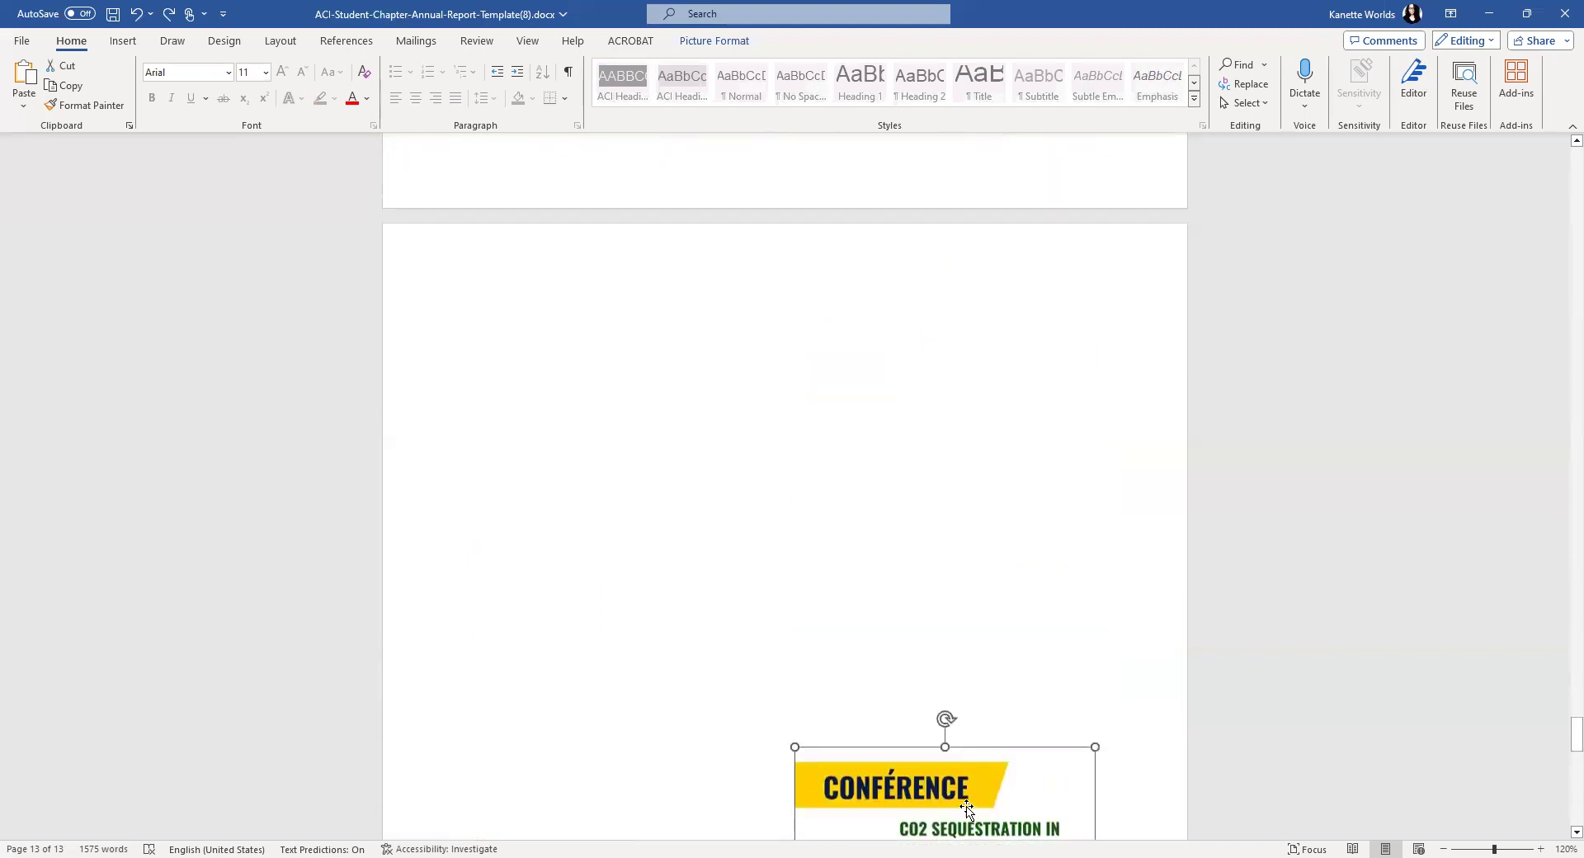
{"action": "left_click_drag", "start_coordinate": [941, 186], "coordinate": [855, 334]}
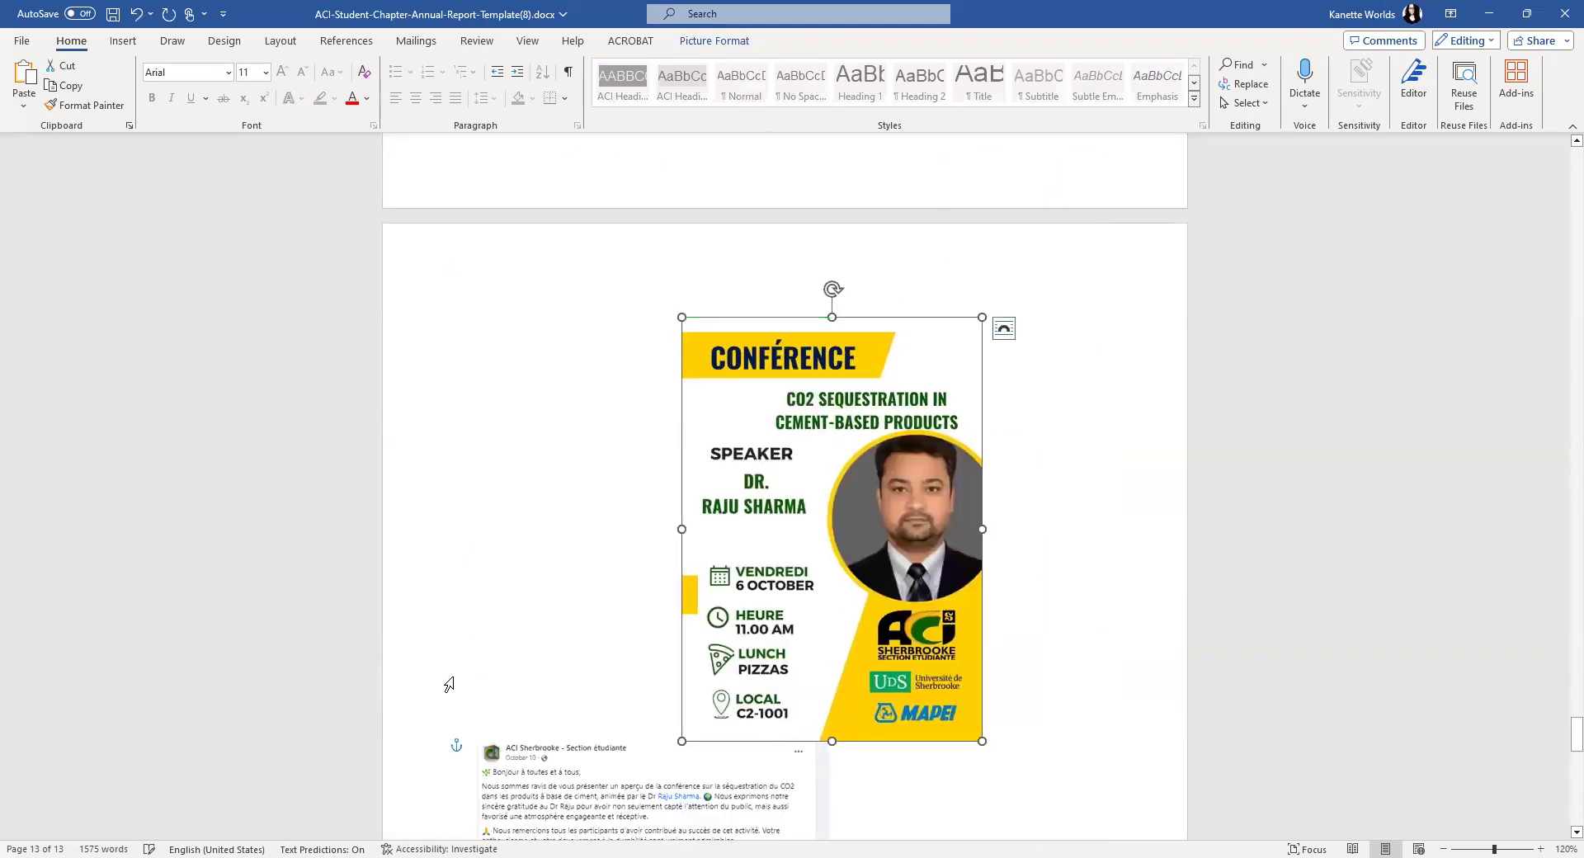
- Set Square wrapping on the screenshot and Tight wrapping on the yellow poster, moving it right
{"action": "left_click", "coordinate": [794, 751]}
{"action": "left_click", "coordinate": [851, 751]}
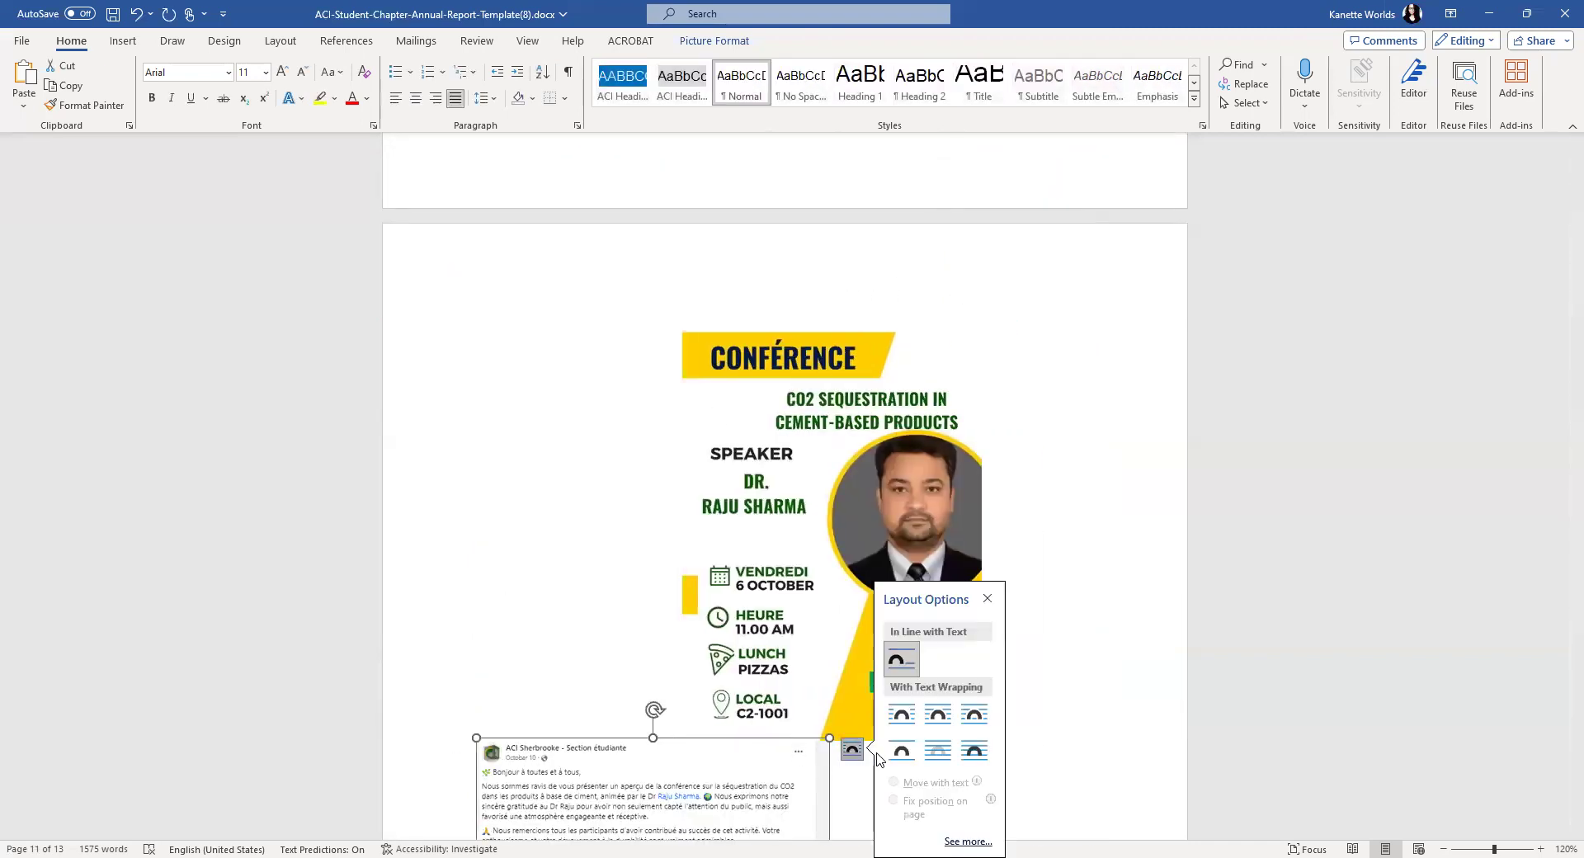
{"action": "left_click", "coordinate": [937, 715]}
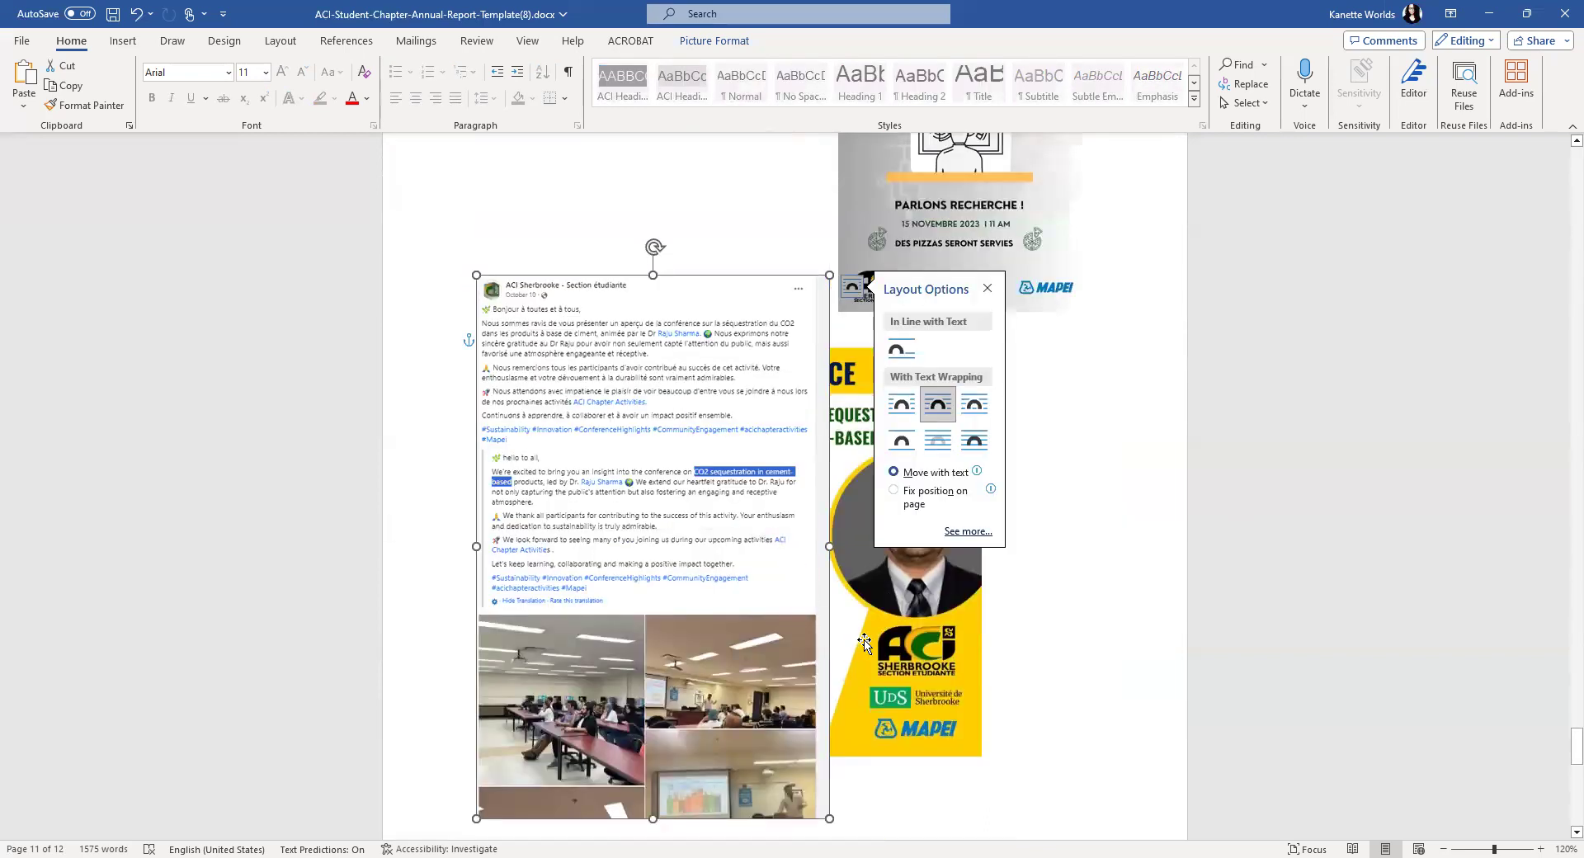
{"action": "left_click", "coordinate": [864, 643]}
{"action": "left_click", "coordinate": [1090, 460]}
{"action": "left_click_drag", "start_coordinate": [918, 571], "coordinate": [1083, 581]}
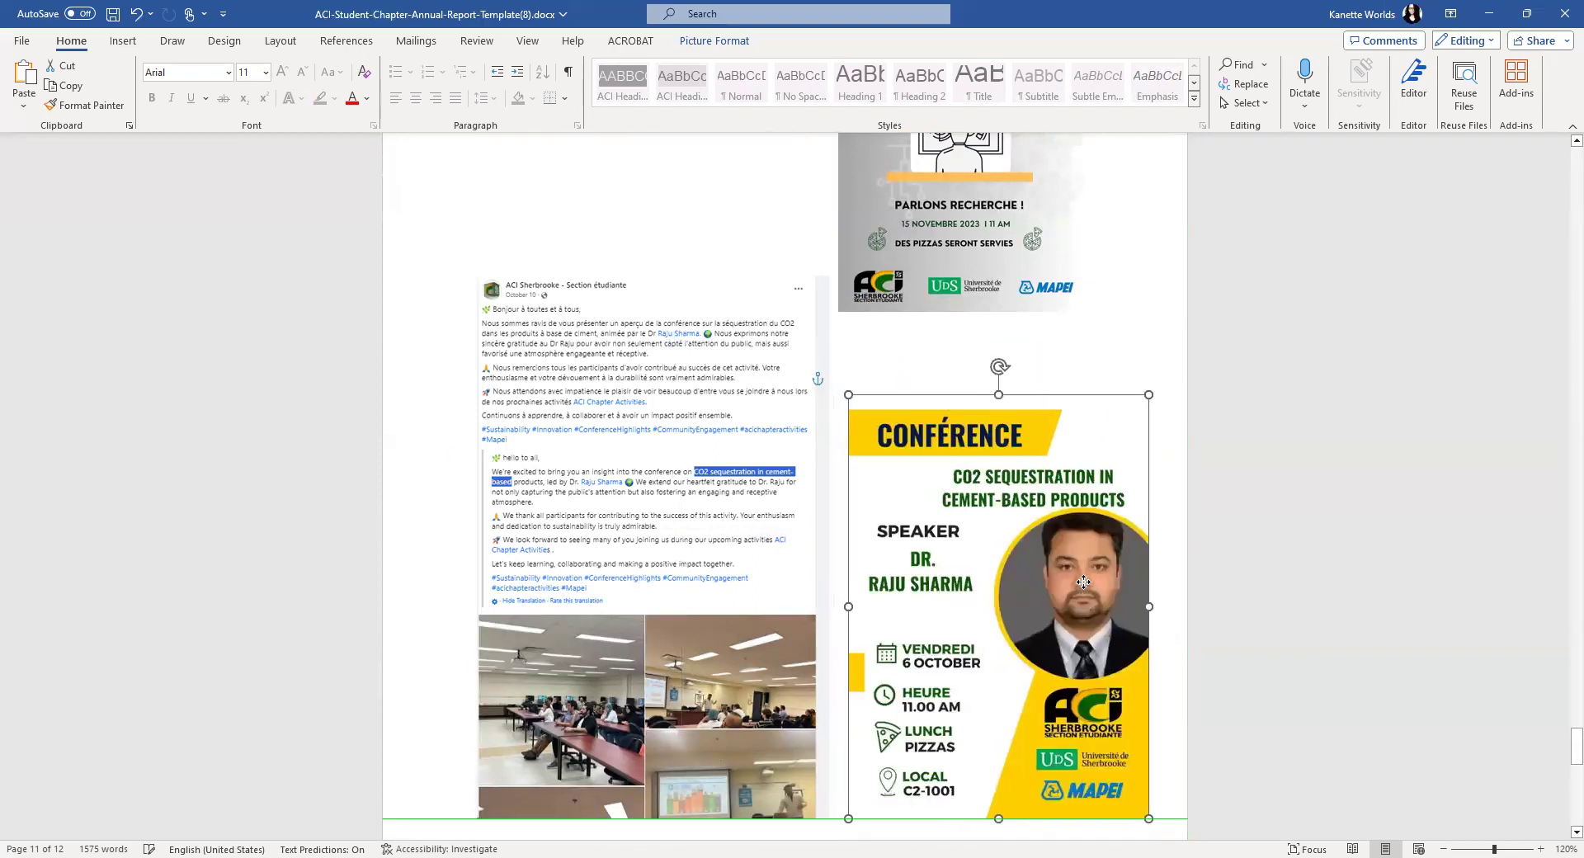
{"action": "scroll", "coordinate": [550, 467], "scroll_direction": "up", "scroll_amount": 5}
{"action": "left_click_drag", "start_coordinate": [619, 453], "coordinate": [587, 205]}
- Shrink the 'Votre projet' flyer slightly and resize the Concrete Sustainable Materials poster
{"action": "left_click", "coordinate": [905, 442]}
{"action": "left_click_drag", "start_coordinate": [1049, 543], "coordinate": [1045, 537]}
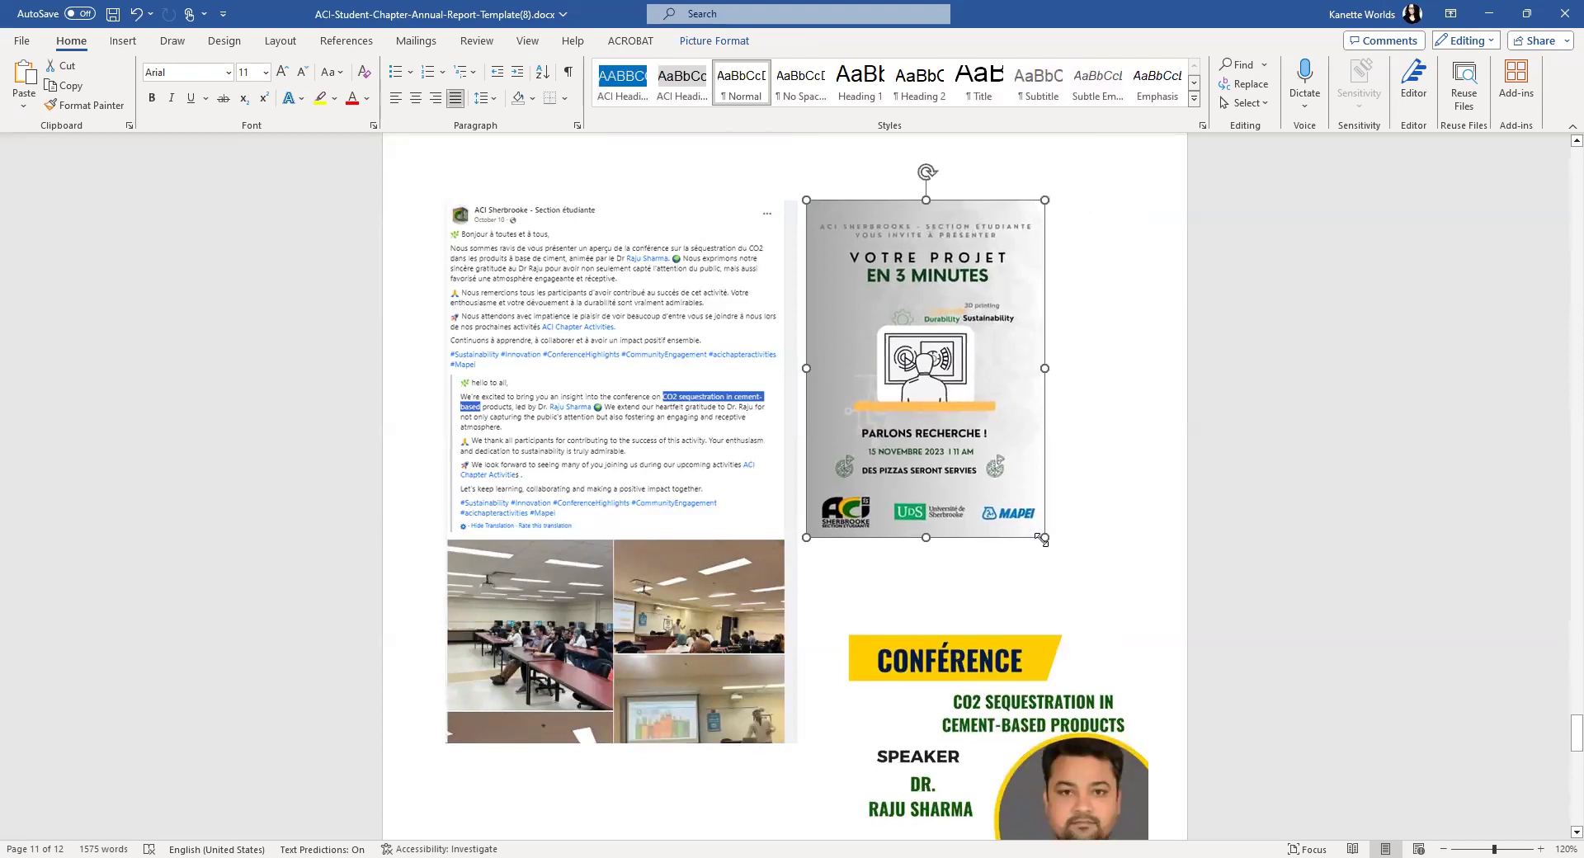
{"action": "left_click", "coordinate": [919, 621]}
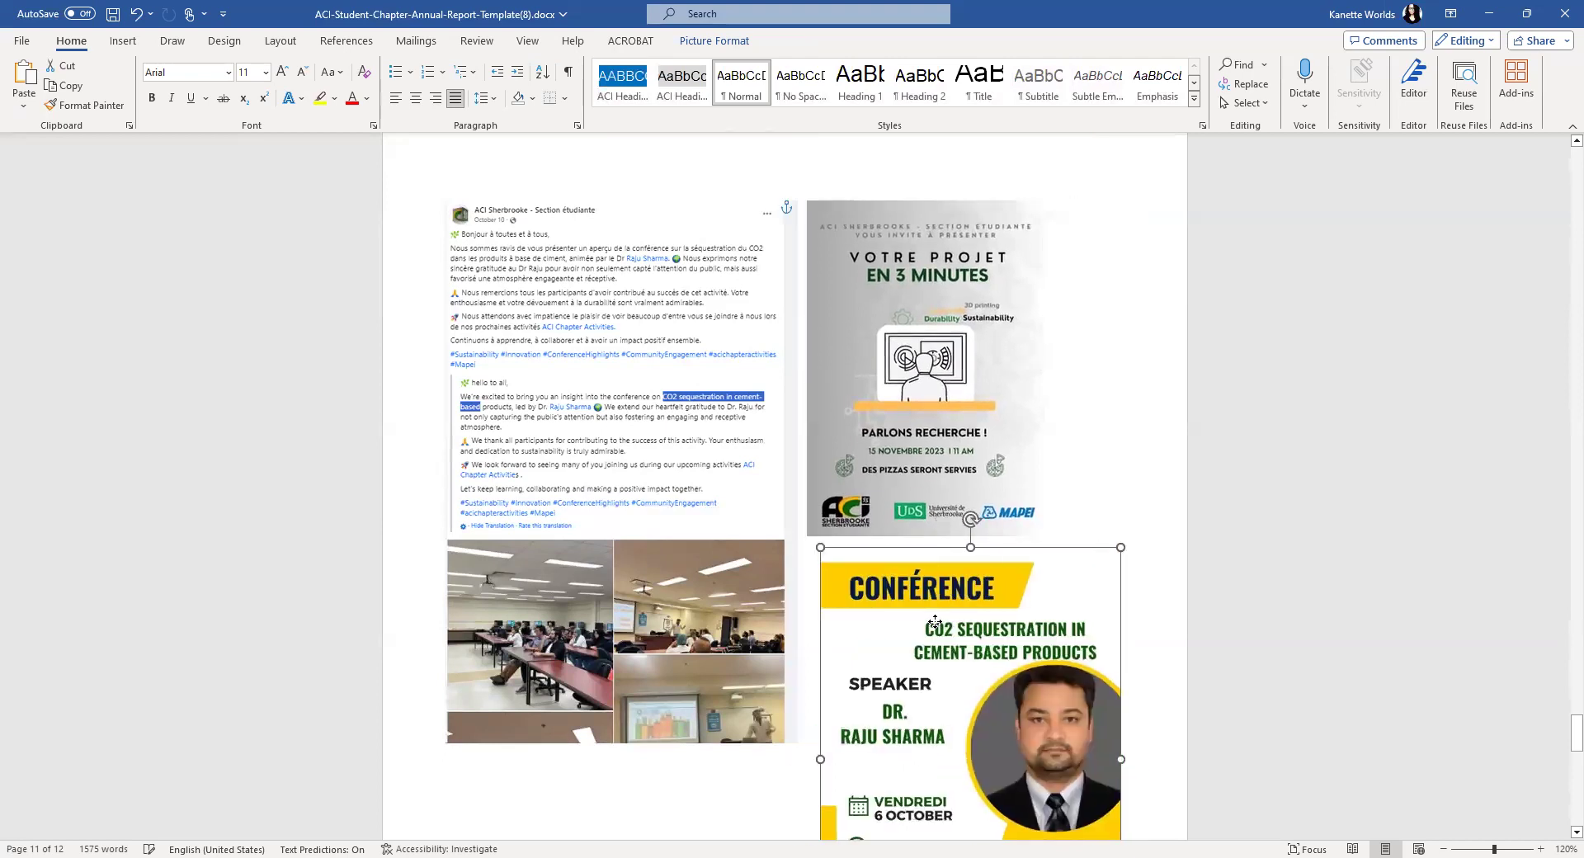
{"action": "scroll", "coordinate": [643, 575], "scroll_direction": "down", "scroll_amount": 5}
{"action": "left_click", "coordinate": [643, 499]}
{"action": "scroll", "coordinate": [640, 511], "scroll_direction": "down", "scroll_amount": 6}
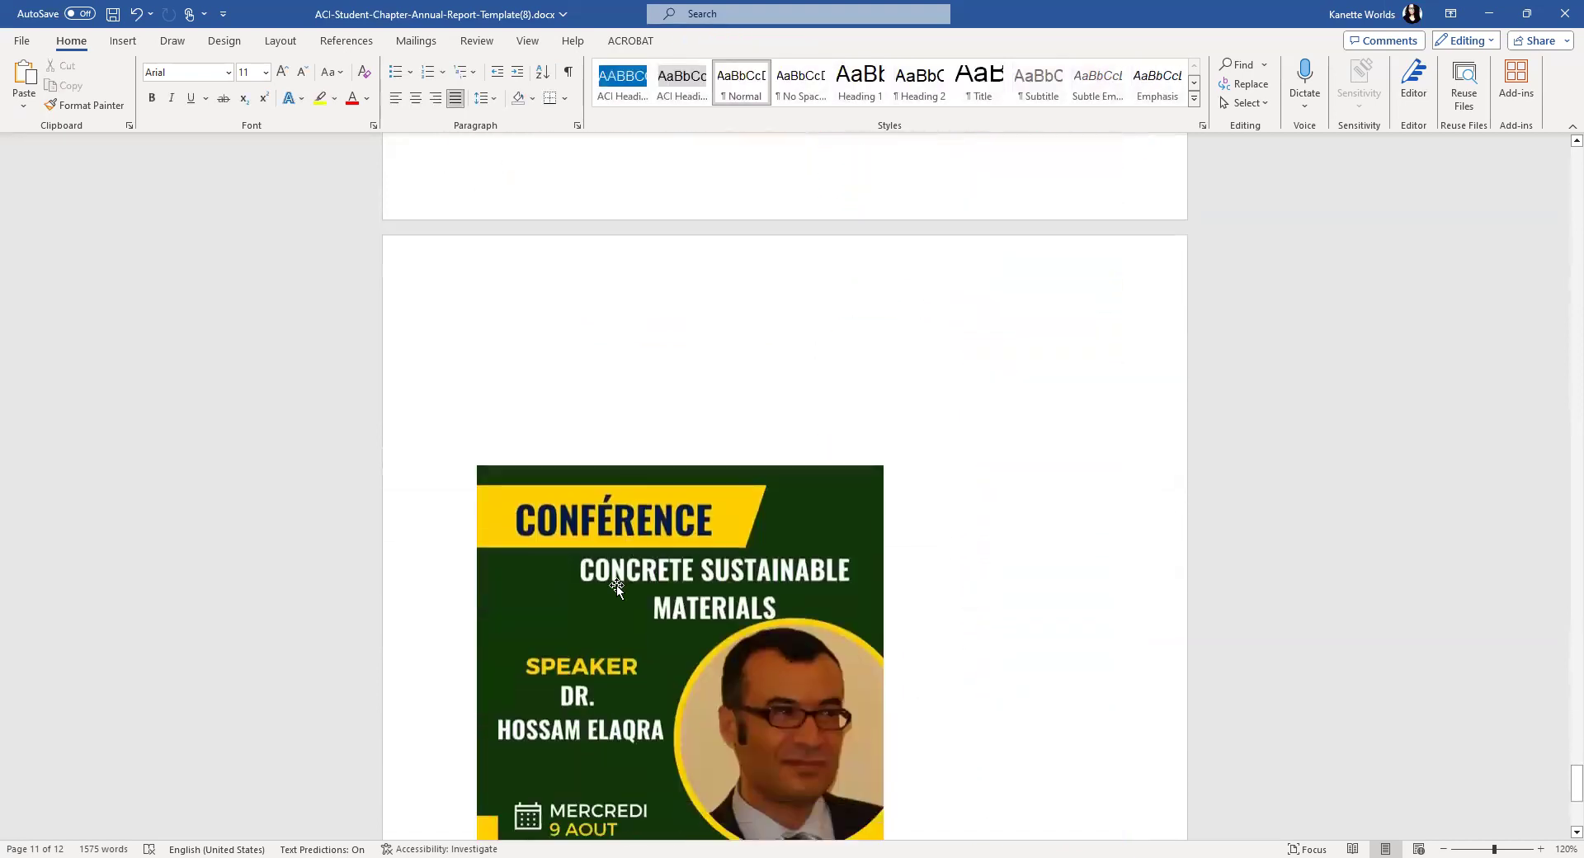
{"action": "left_click", "coordinate": [618, 572]}
{"action": "scroll", "coordinate": [837, 698], "scroll_direction": "down", "scroll_amount": 4}
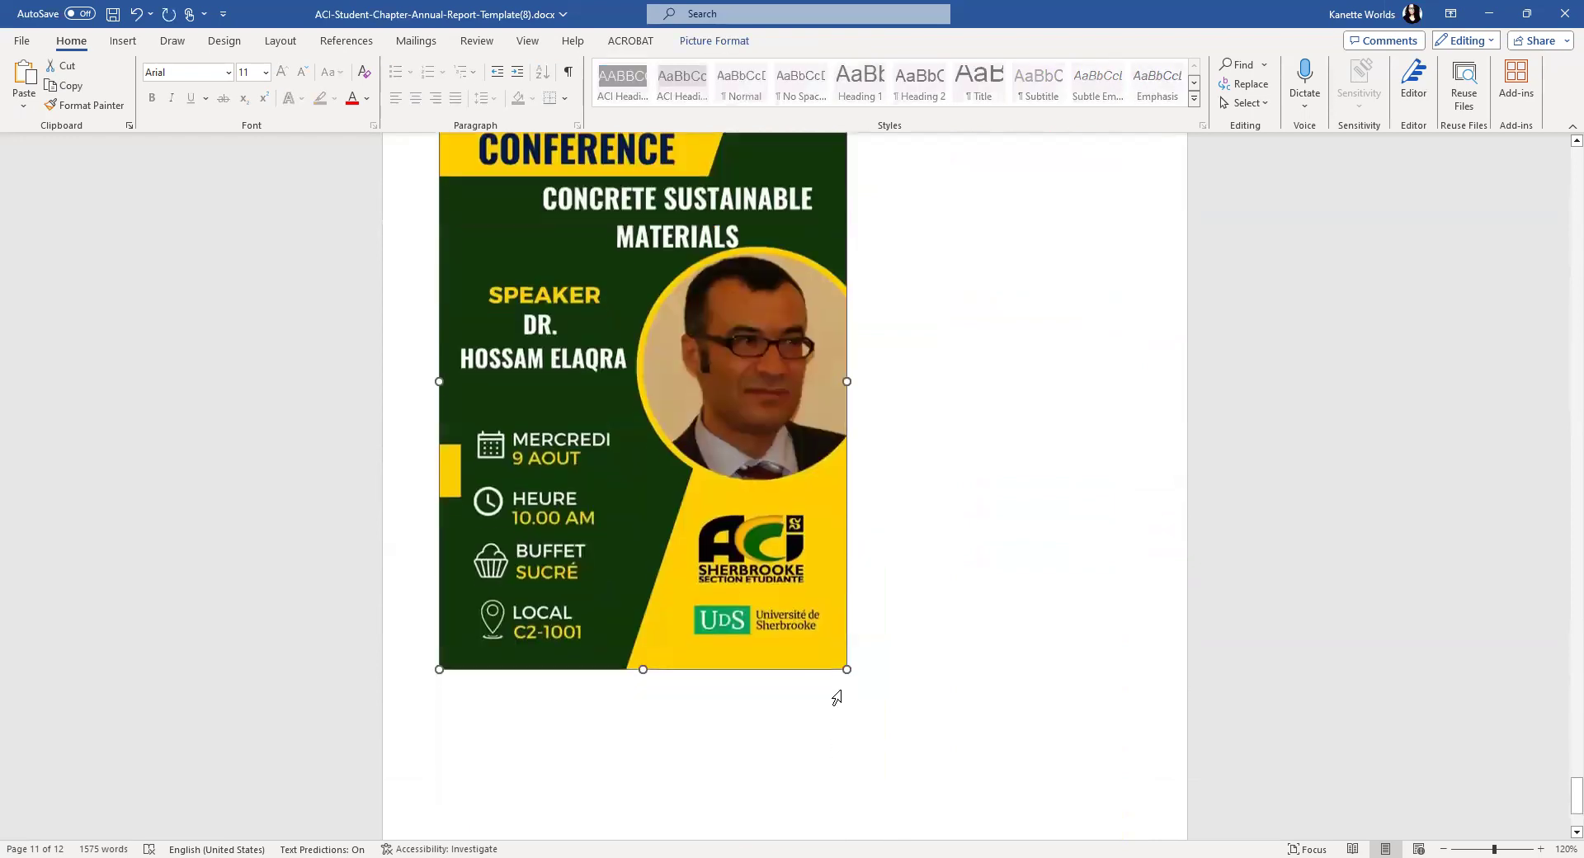
{"action": "left_click_drag", "start_coordinate": [848, 670], "coordinate": [778, 566]}
{"action": "scroll", "coordinate": [990, 542], "scroll_direction": "up", "scroll_amount": 10}
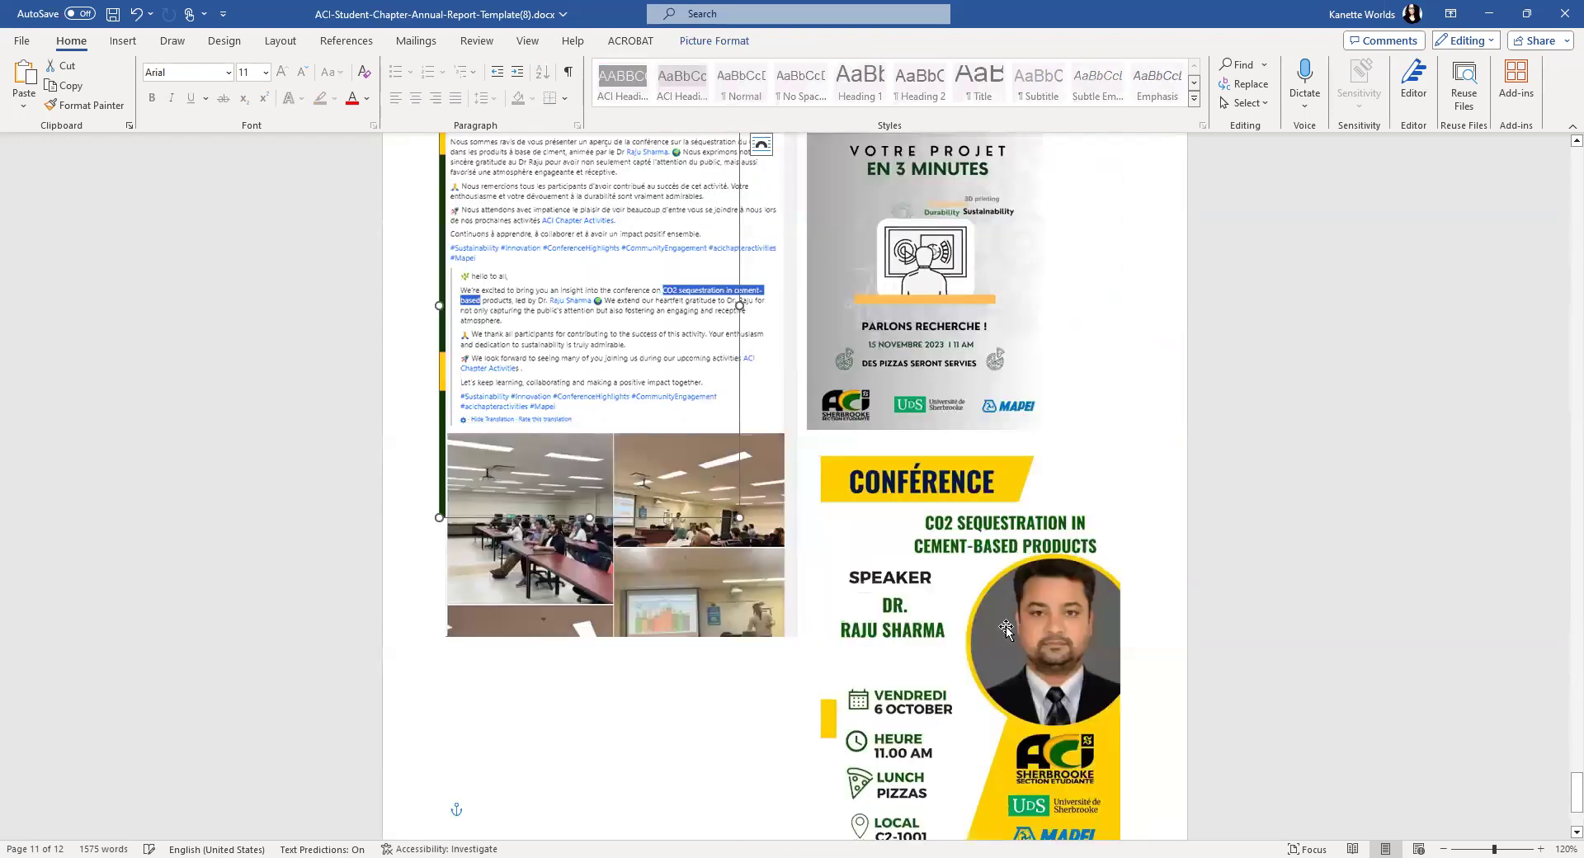
- Scroll up to the cover page reading 'Universite de Sherbrooke, ACI Student Chapter Annual Report 2023'
{"action": "scroll", "coordinate": [1002, 658], "scroll_direction": "up", "scroll_amount": 6}
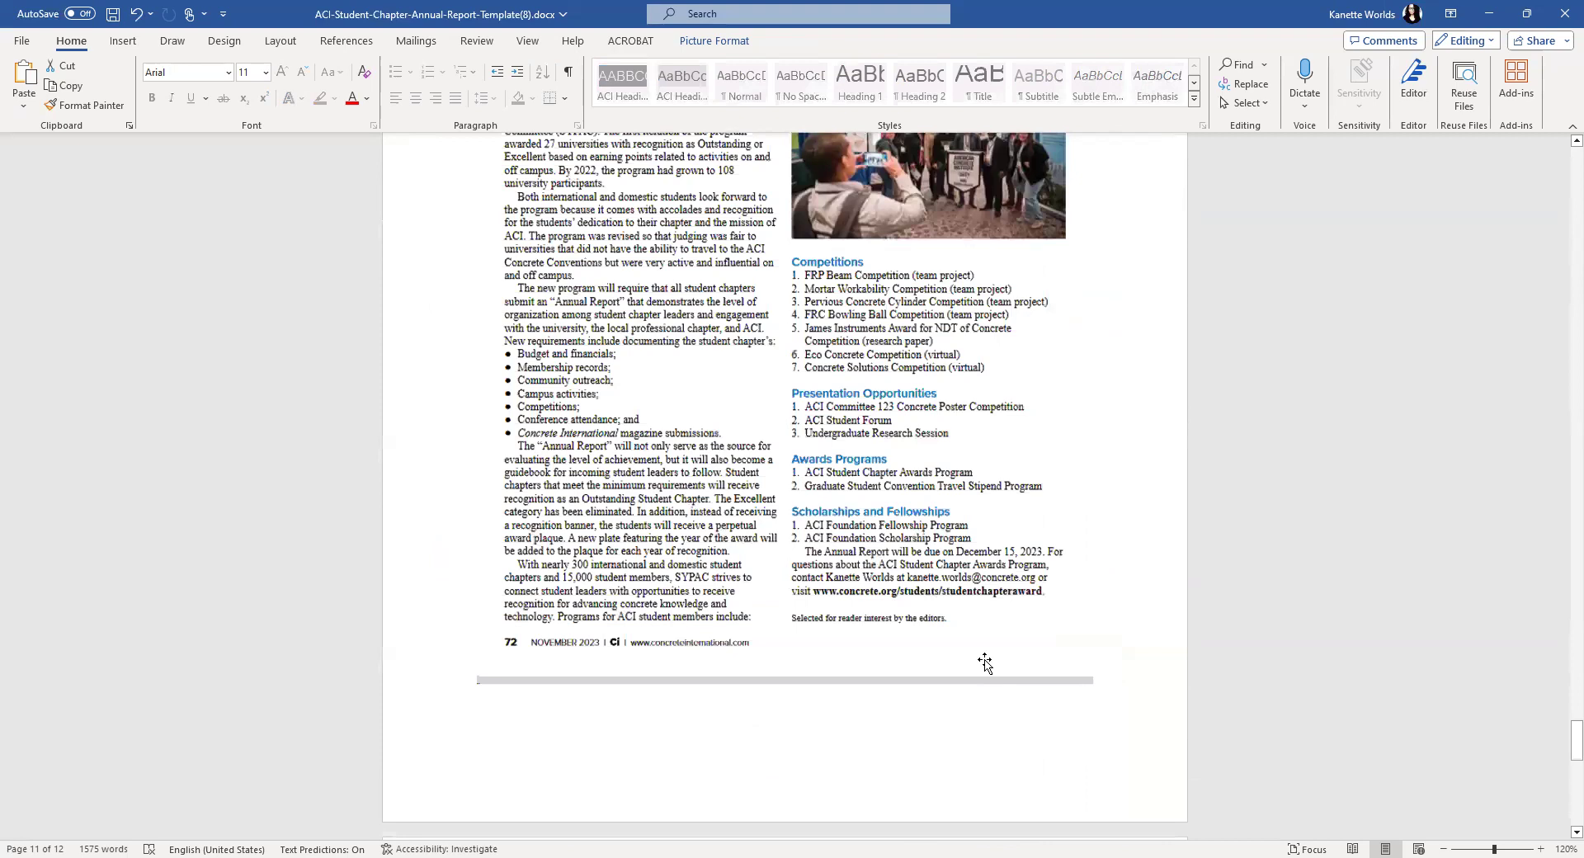
{"action": "scroll", "coordinate": [985, 663], "scroll_direction": "up", "scroll_amount": 15}
{"action": "scroll", "coordinate": [1131, 448], "scroll_direction": "up", "scroll_amount": 8}
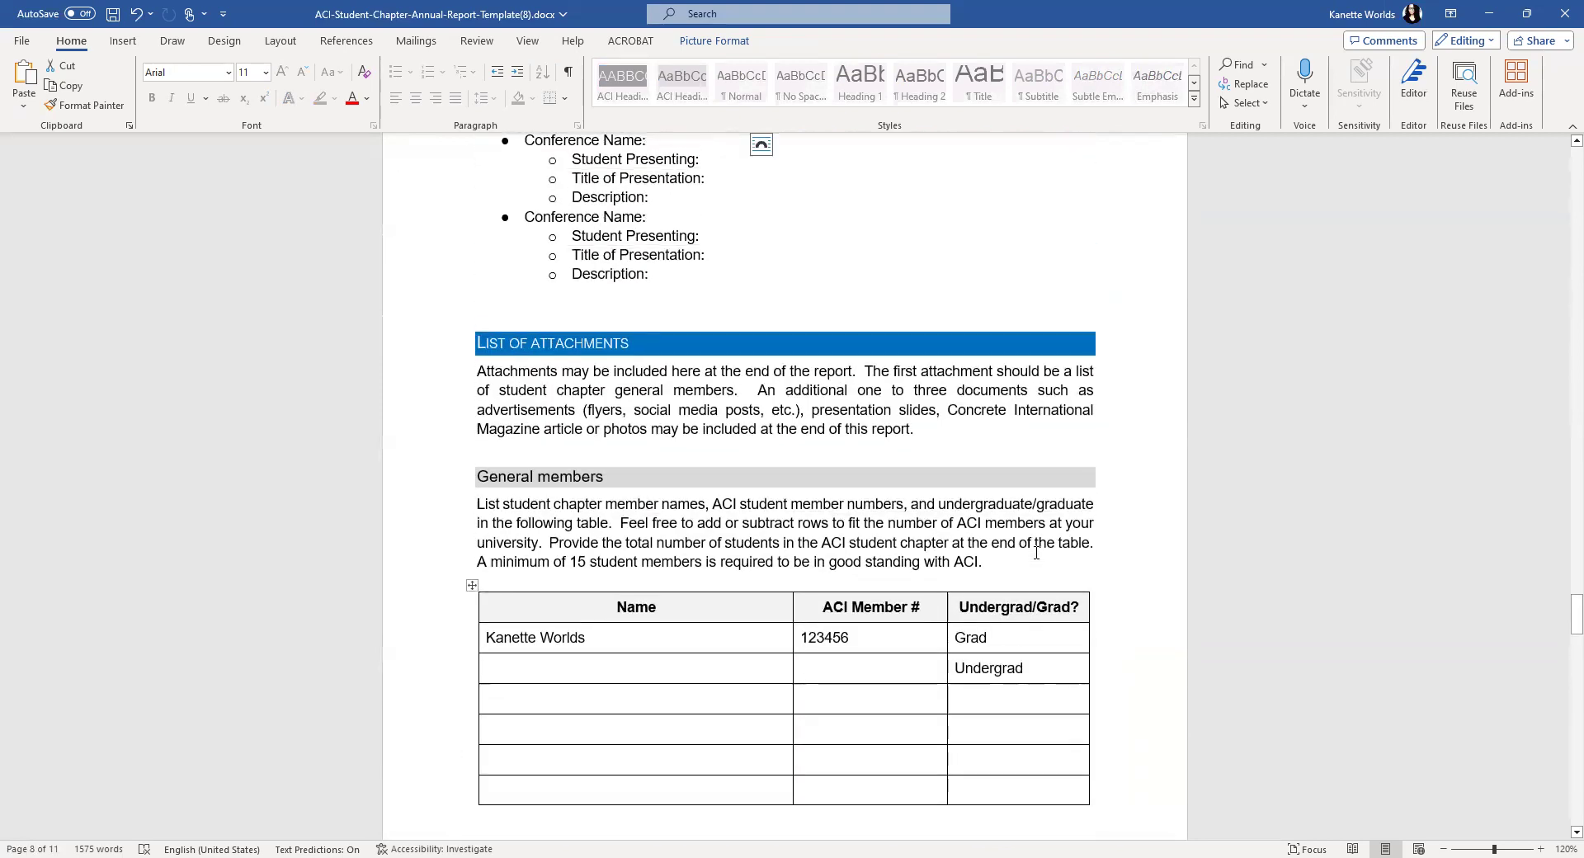
{"action": "scroll", "coordinate": [1037, 553], "scroll_direction": "up", "scroll_amount": 5}
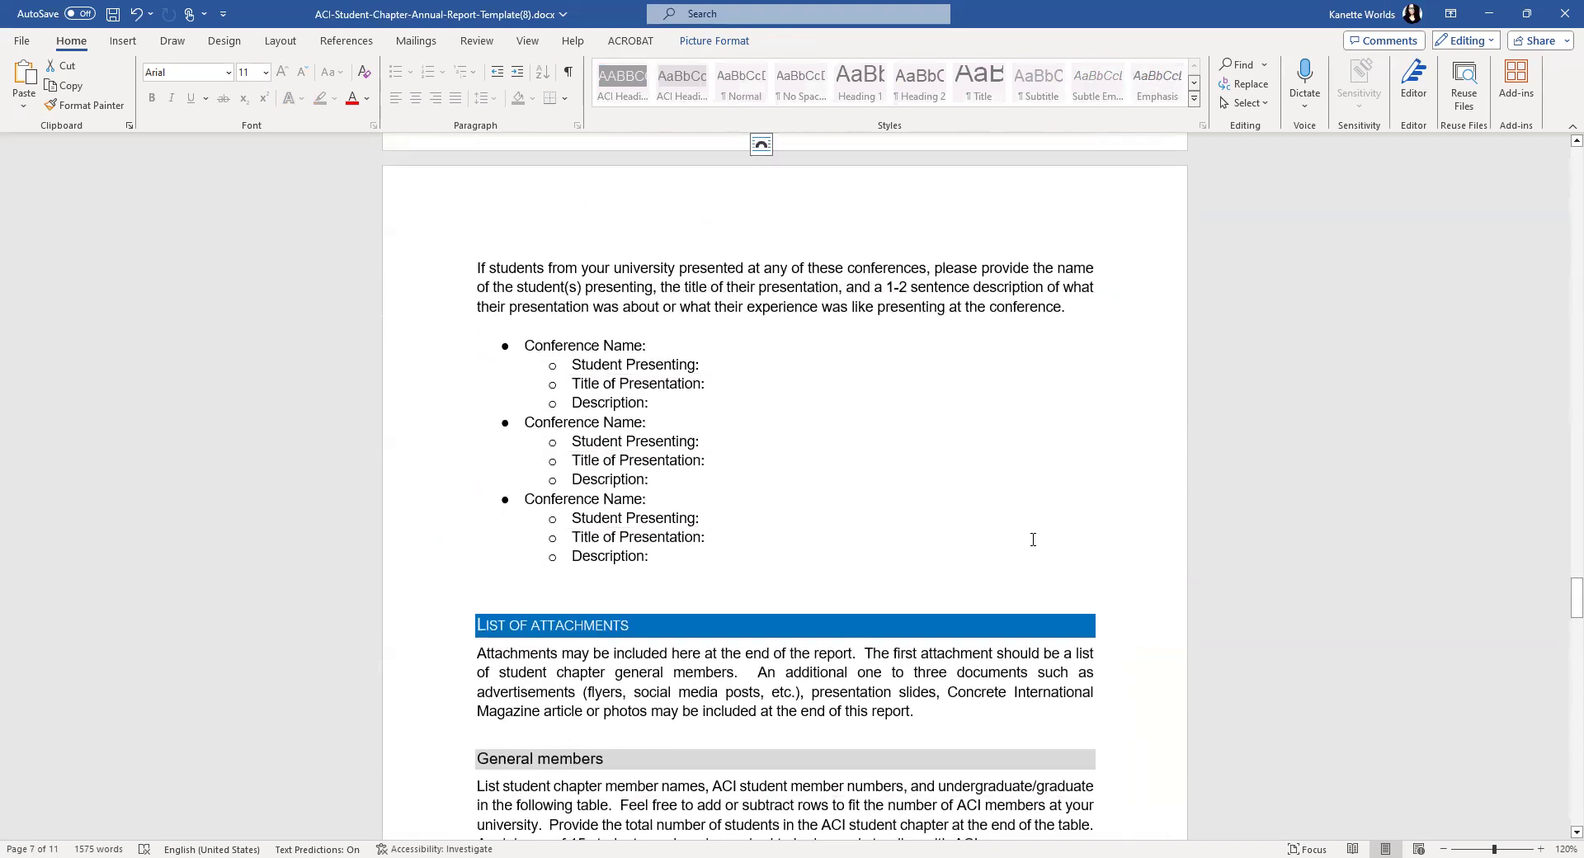
{"action": "scroll", "coordinate": [1033, 539], "scroll_direction": "up", "scroll_amount": 15}
{"action": "scroll", "coordinate": [1033, 521], "scroll_direction": "up", "scroll_amount": 15}
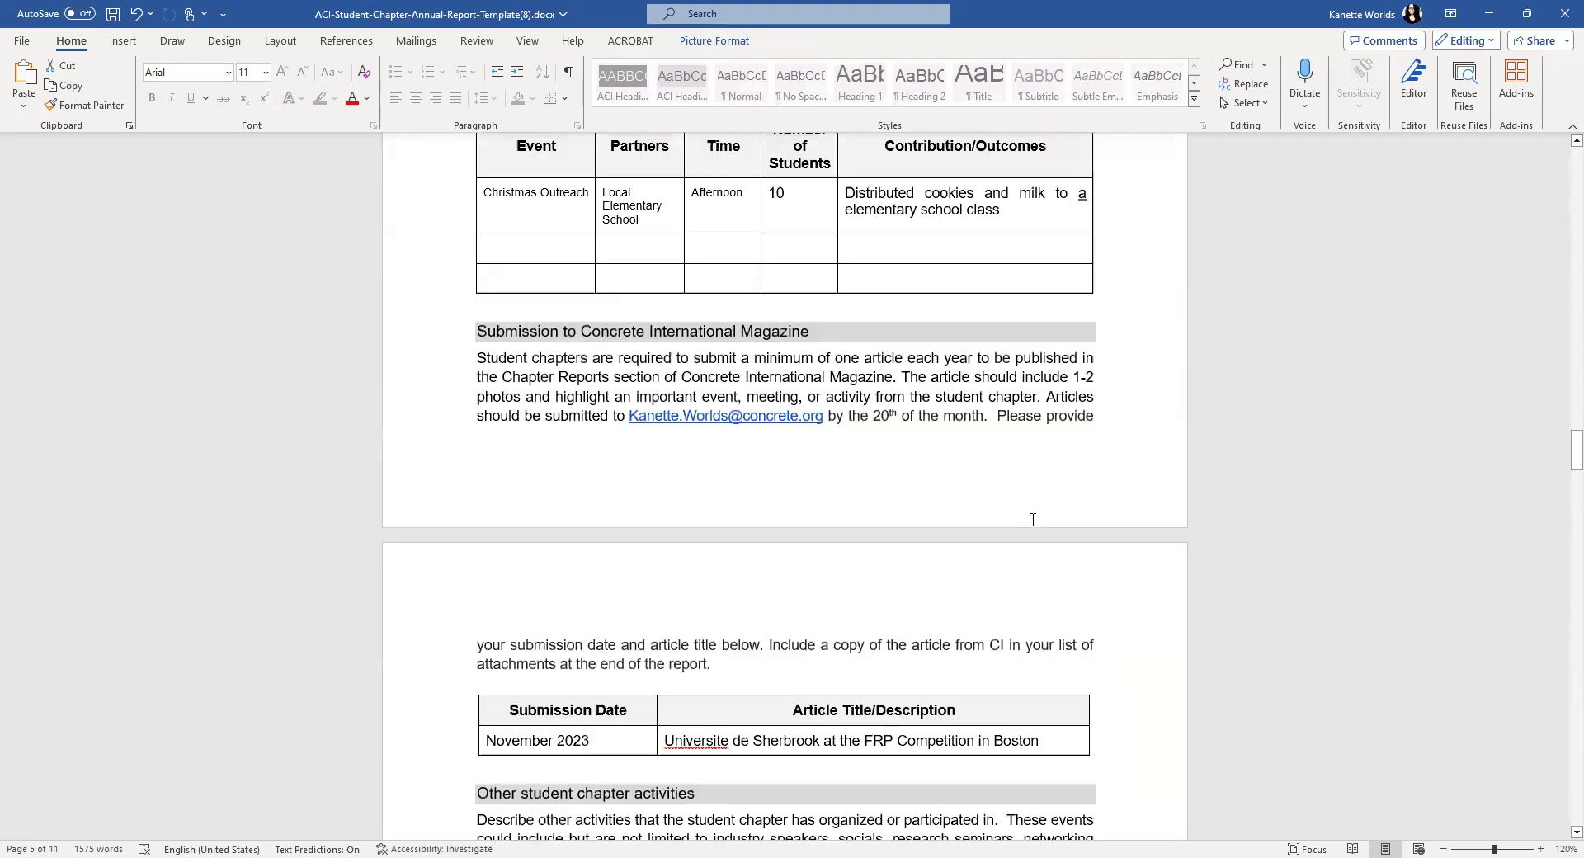
{"action": "scroll", "coordinate": [1033, 519], "scroll_direction": "up", "scroll_amount": 7}
{"action": "scroll", "coordinate": [1033, 511], "scroll_direction": "up", "scroll_amount": 17}
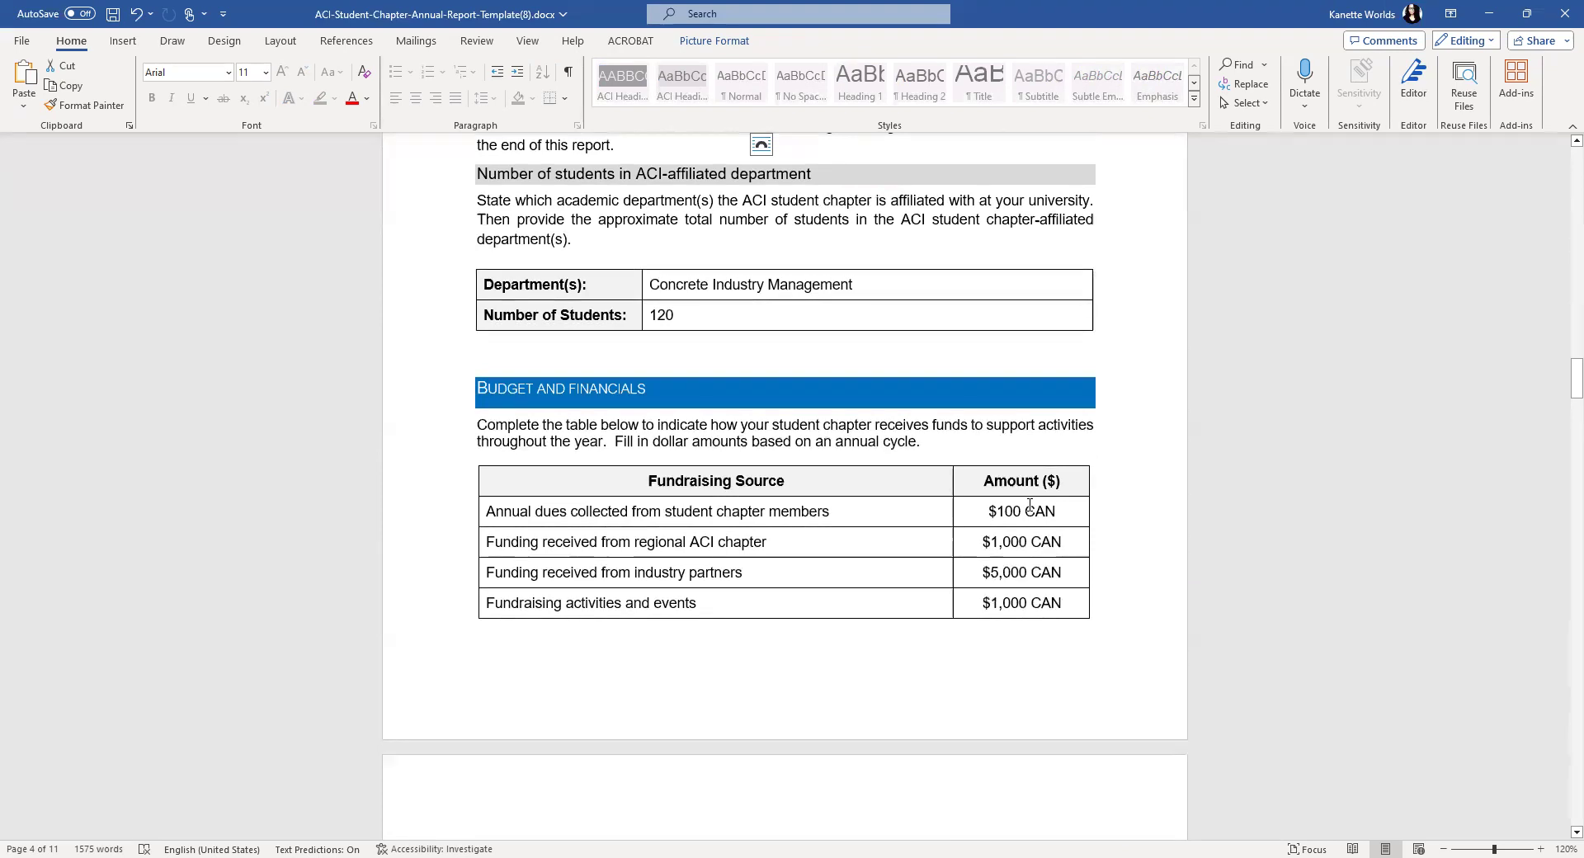
{"action": "scroll", "coordinate": [1030, 505], "scroll_direction": "up", "scroll_amount": 20}
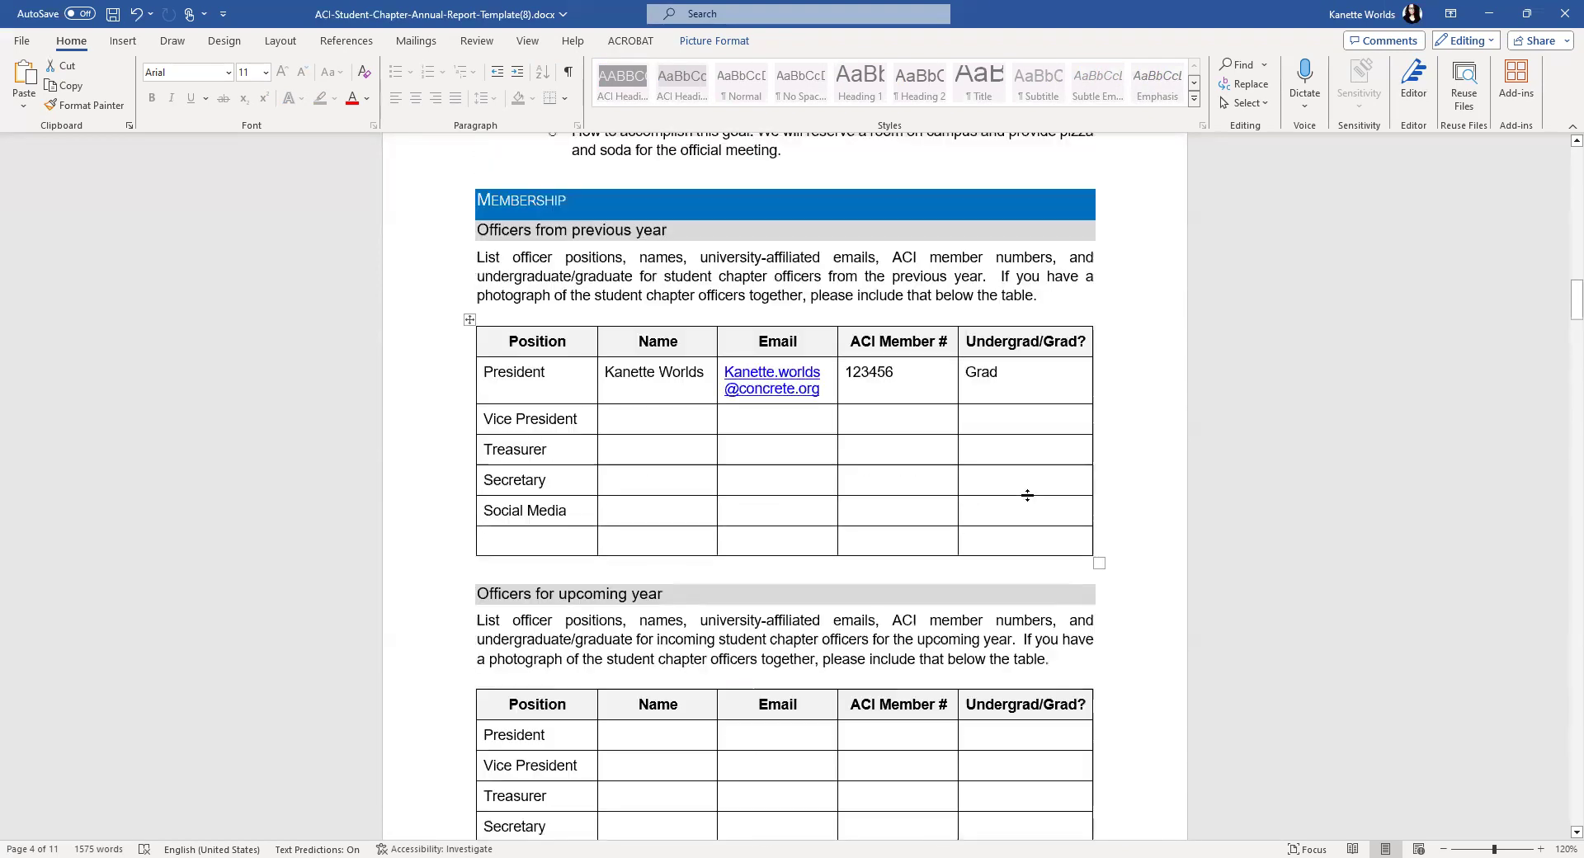
{"action": "scroll", "coordinate": [1028, 495], "scroll_direction": "up", "scroll_amount": 20}
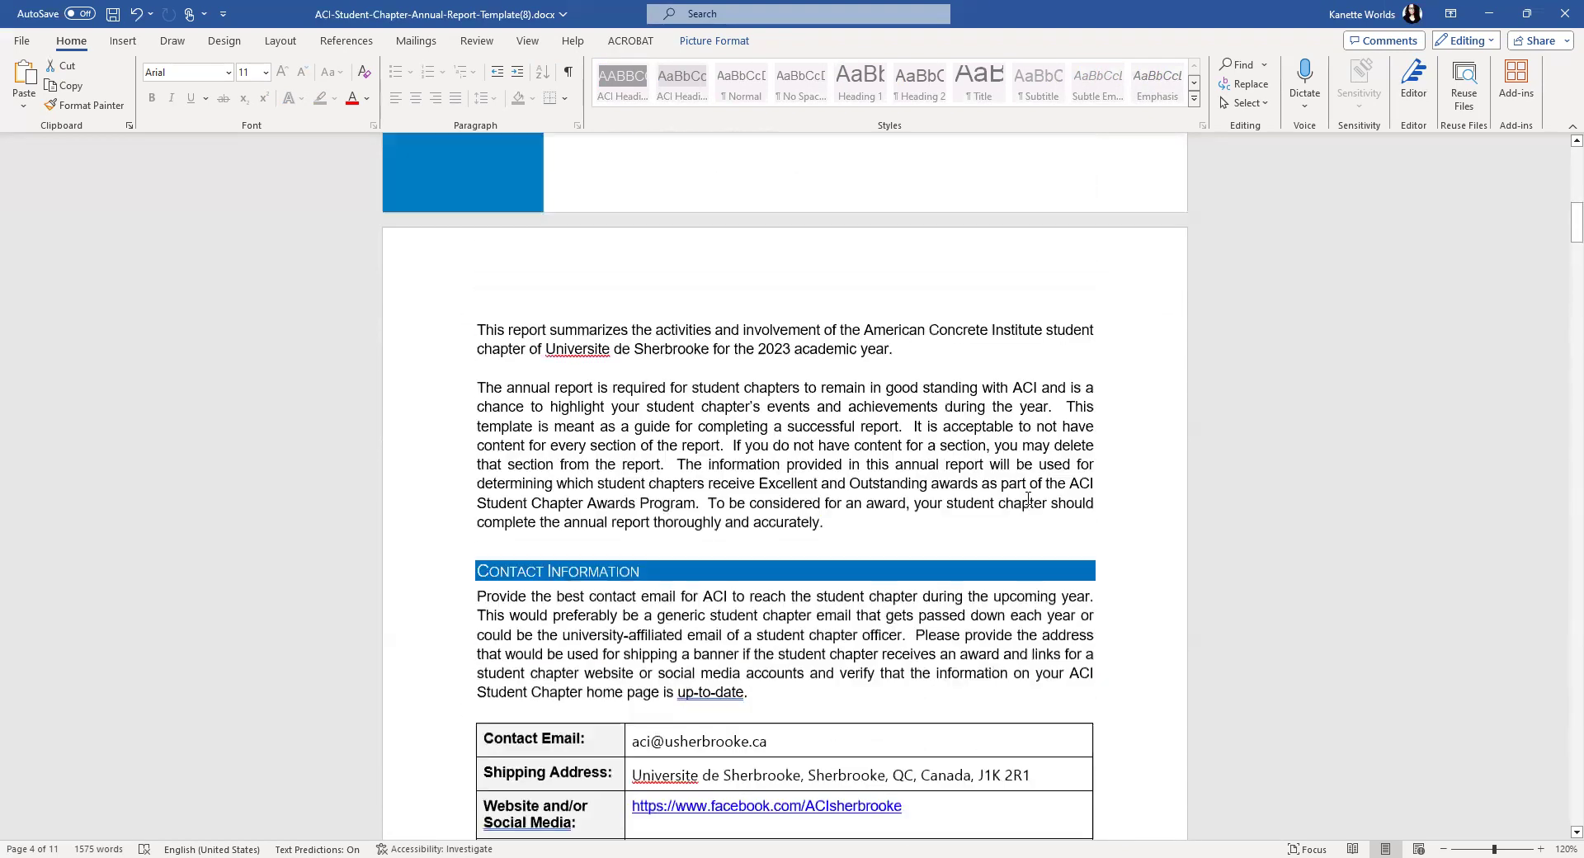
{"action": "scroll", "coordinate": [1028, 498], "scroll_direction": "up", "scroll_amount": 12}
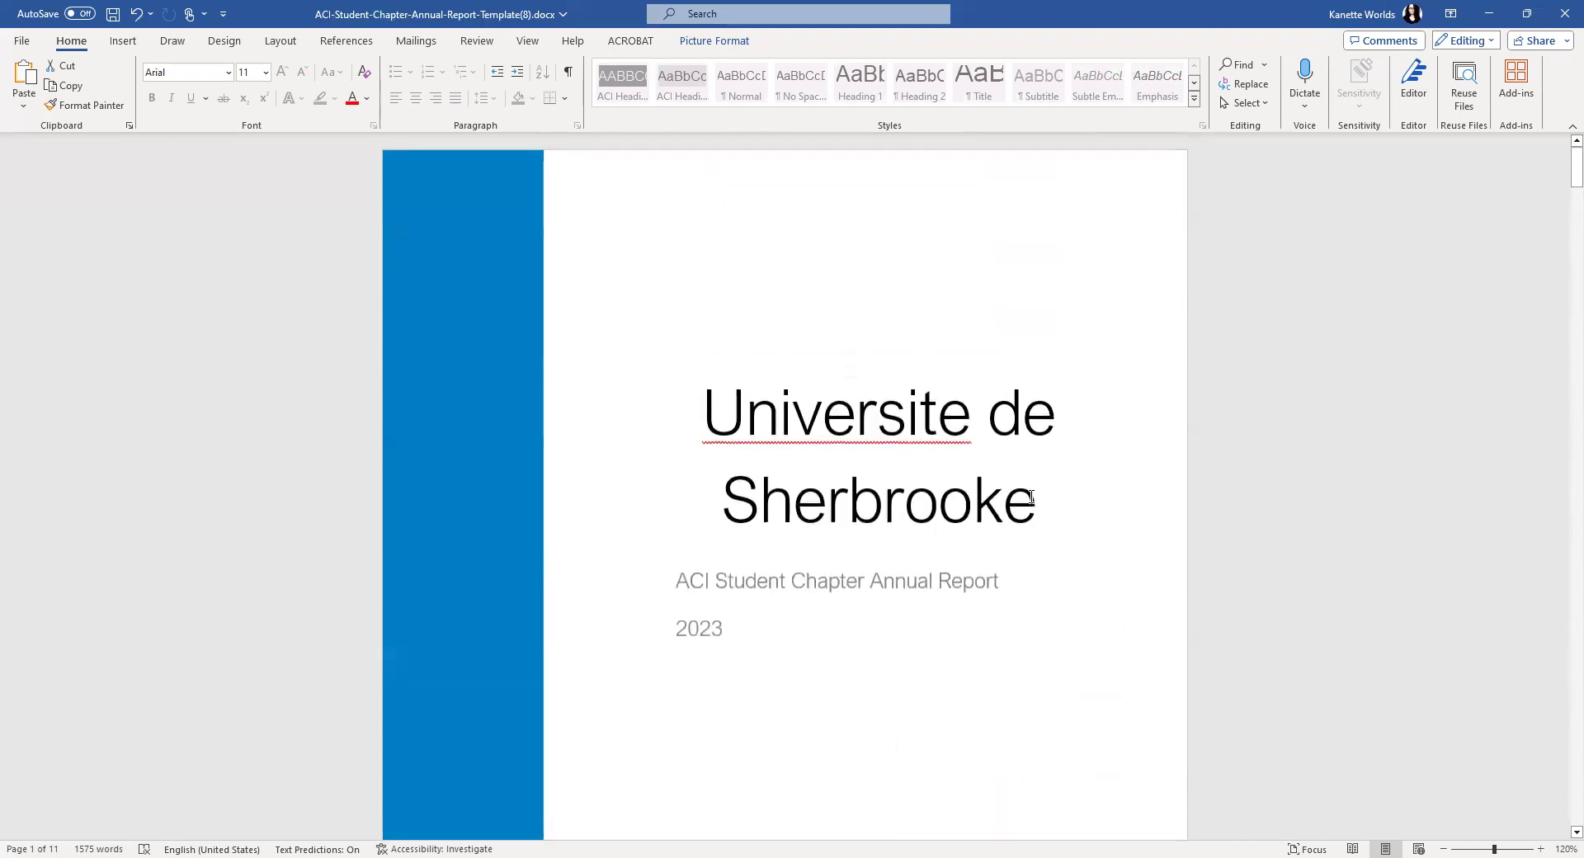